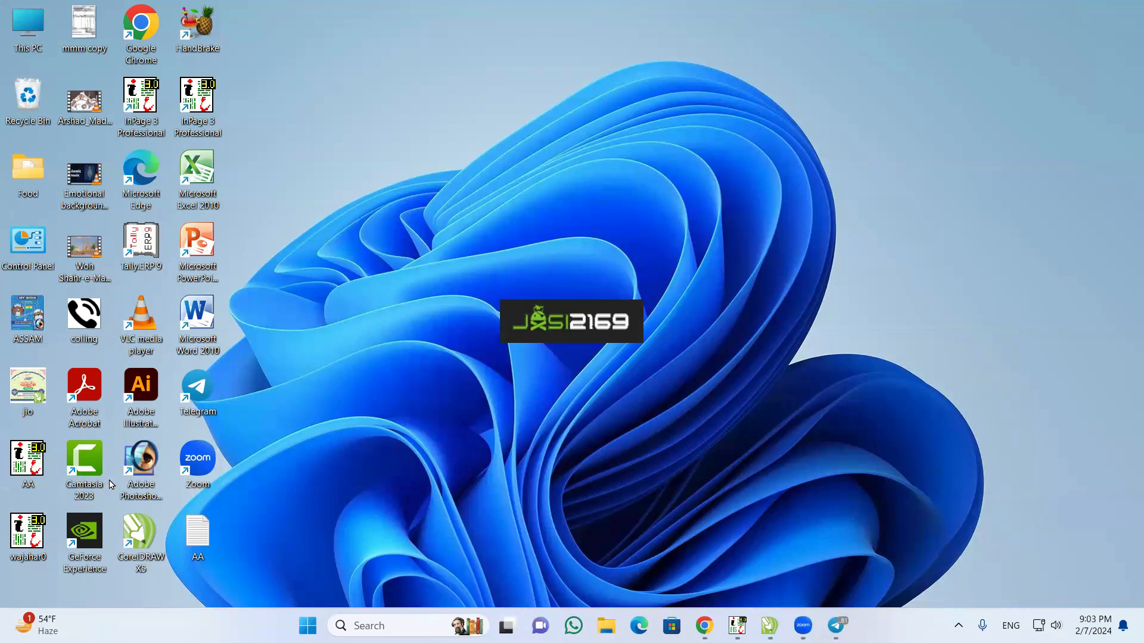
Launch Camtasia 2023 and start a new blank project
double_click(110, 485)
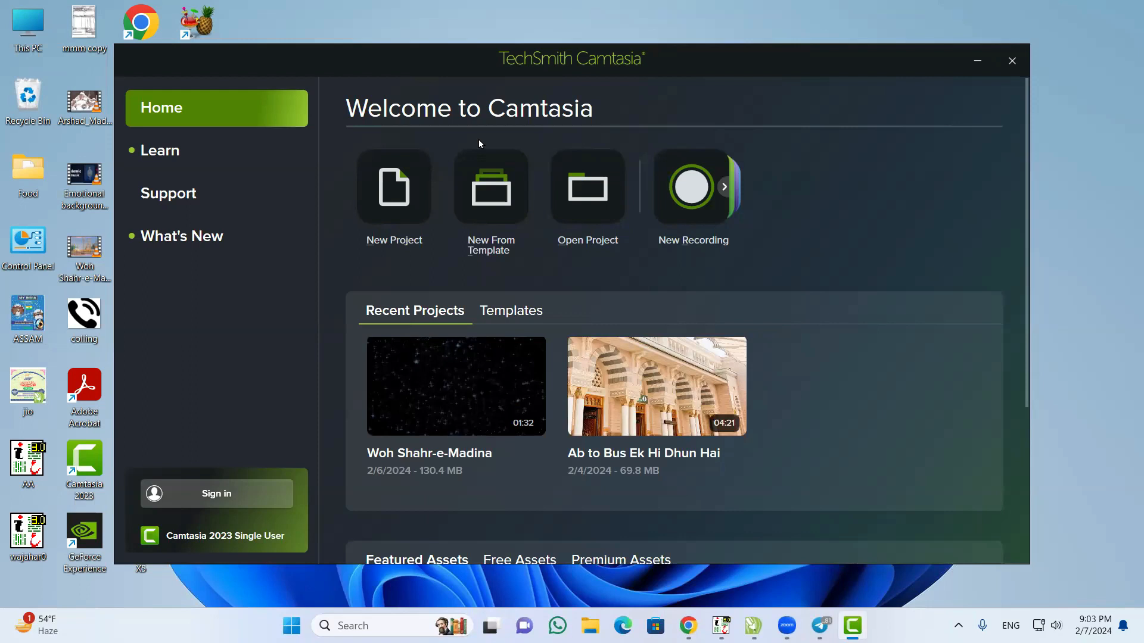
key("alt")
left_click(384, 201)
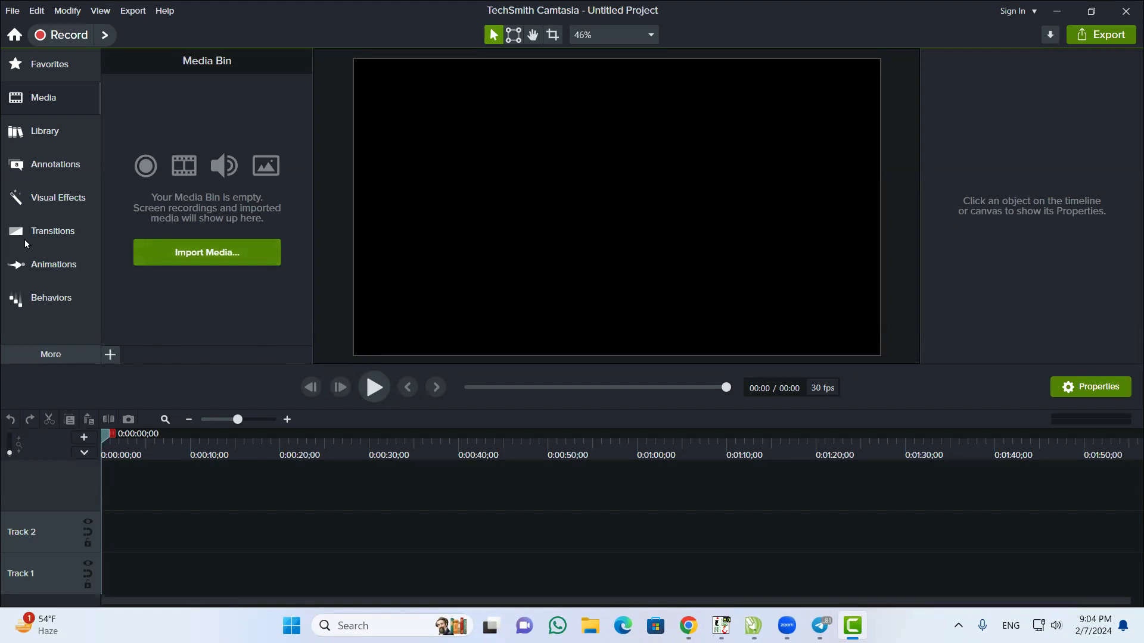
Add the colorwaves asset from the library's Dynamic Backgrounds folder to the timeline at the playhead
left_click(41, 131)
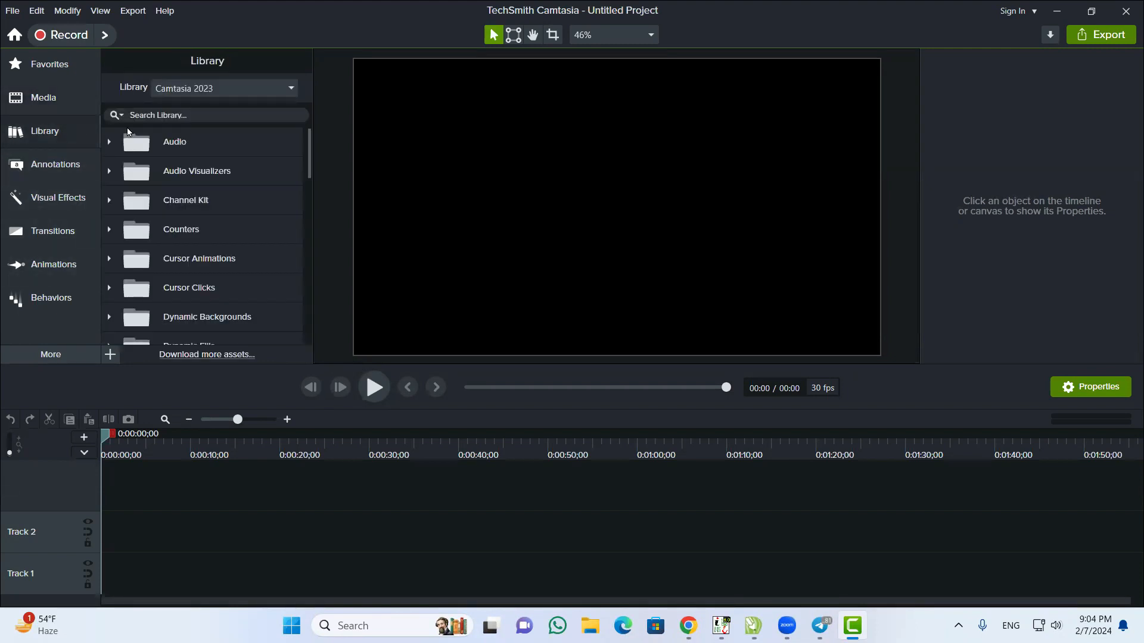
left_click(108, 316)
scroll(165, 311, "down", 1)
scroll(165, 311, "down", 3)
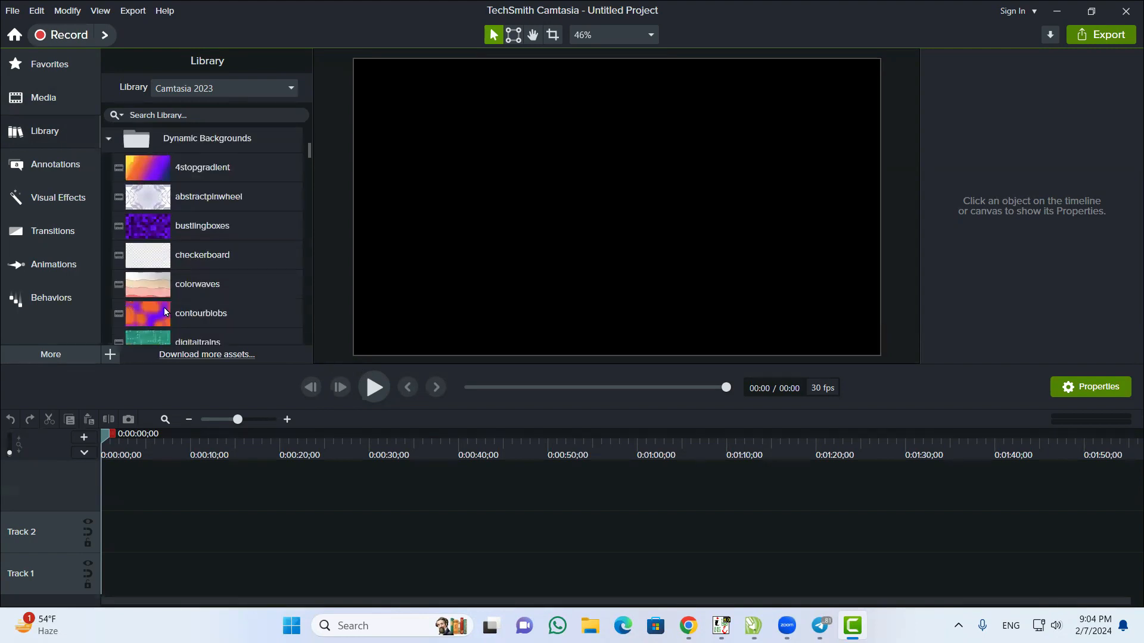
scroll(165, 311, "down", 1)
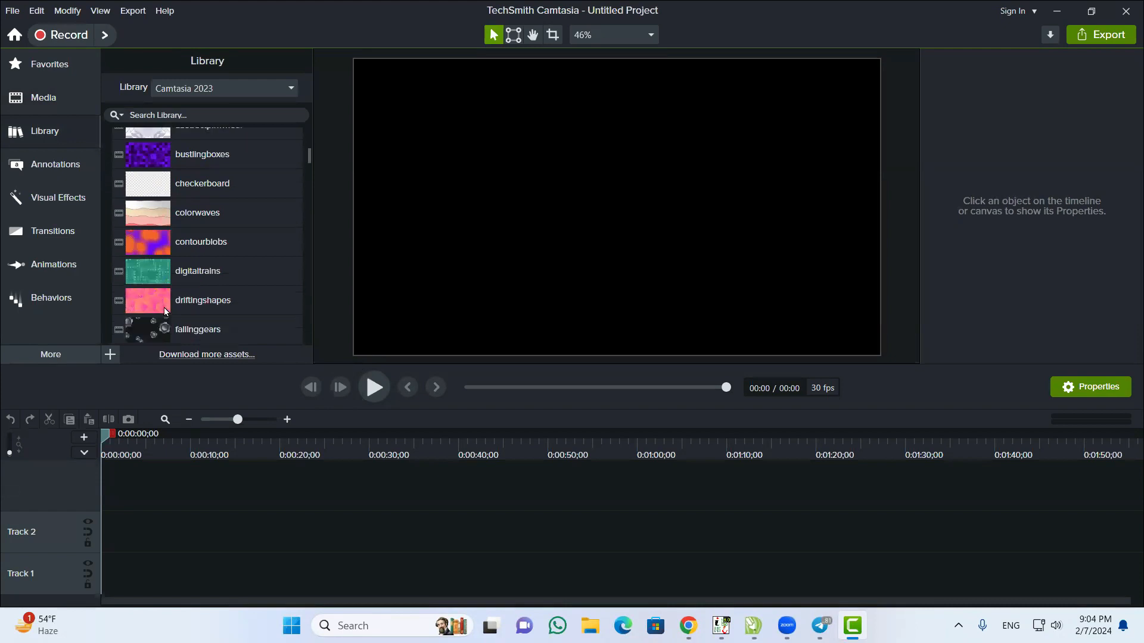
right_click(169, 212)
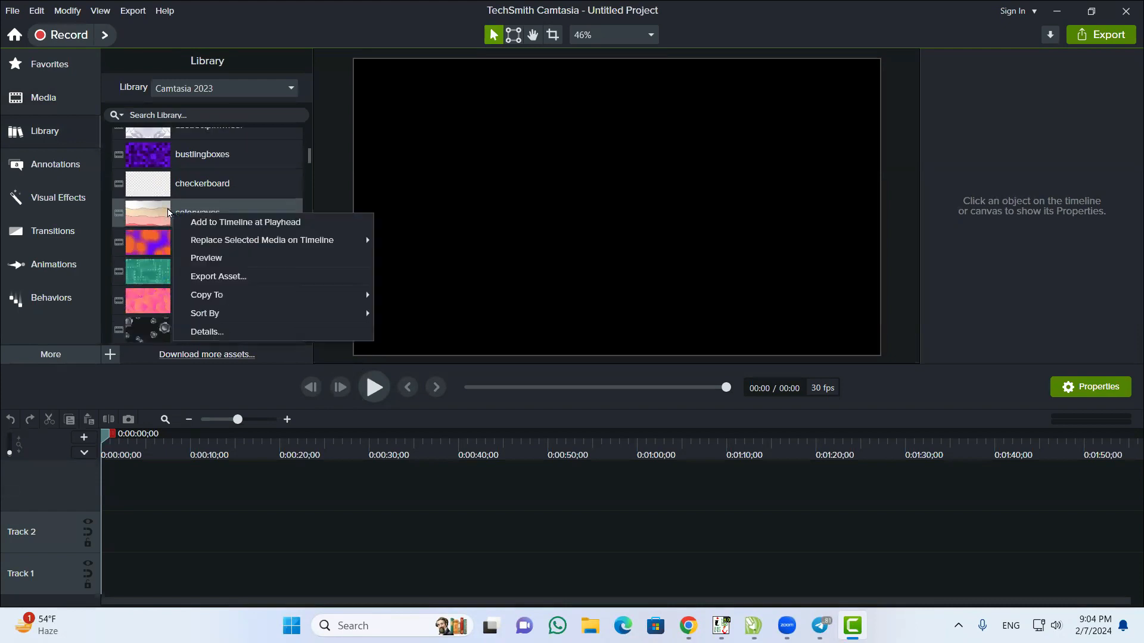
left_click(203, 222)
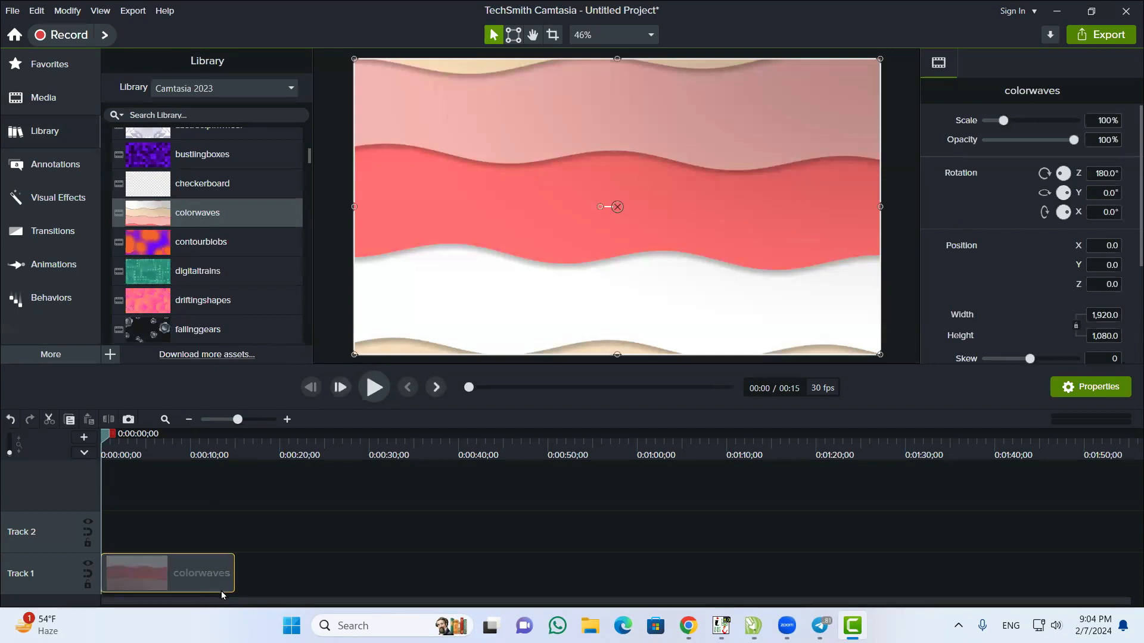
Play back the colorwaves clip, extend it on the timeline to about 23 seconds, and preview the longer version
left_click(374, 387)
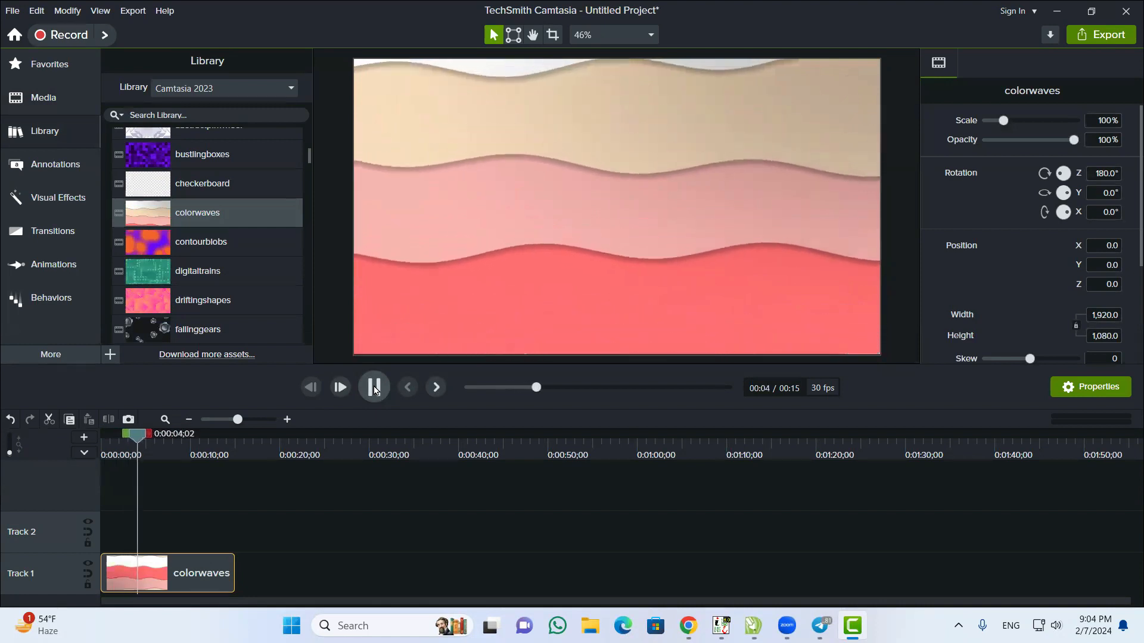
left_click(374, 388)
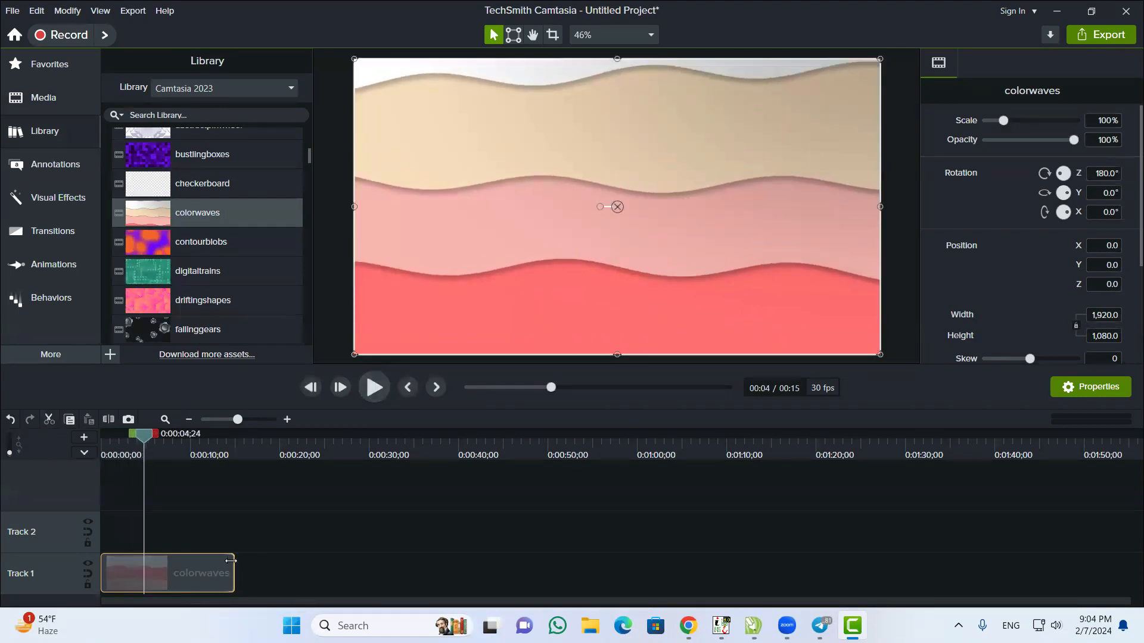
left_click_drag(231, 562, 308, 575)
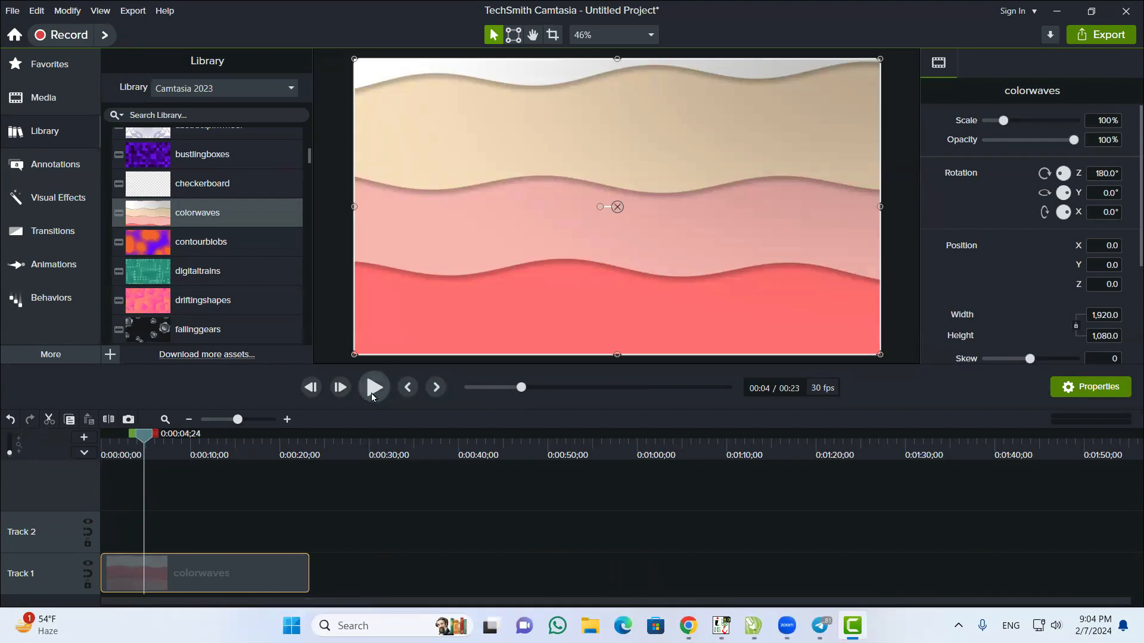
left_click(375, 389)
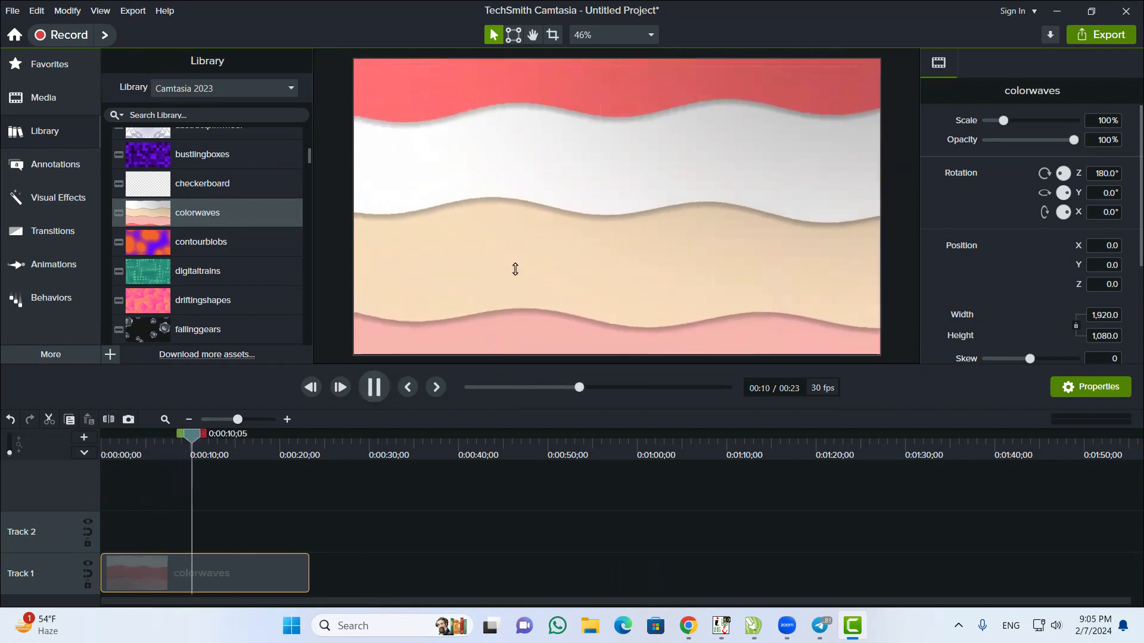
left_click(375, 388)
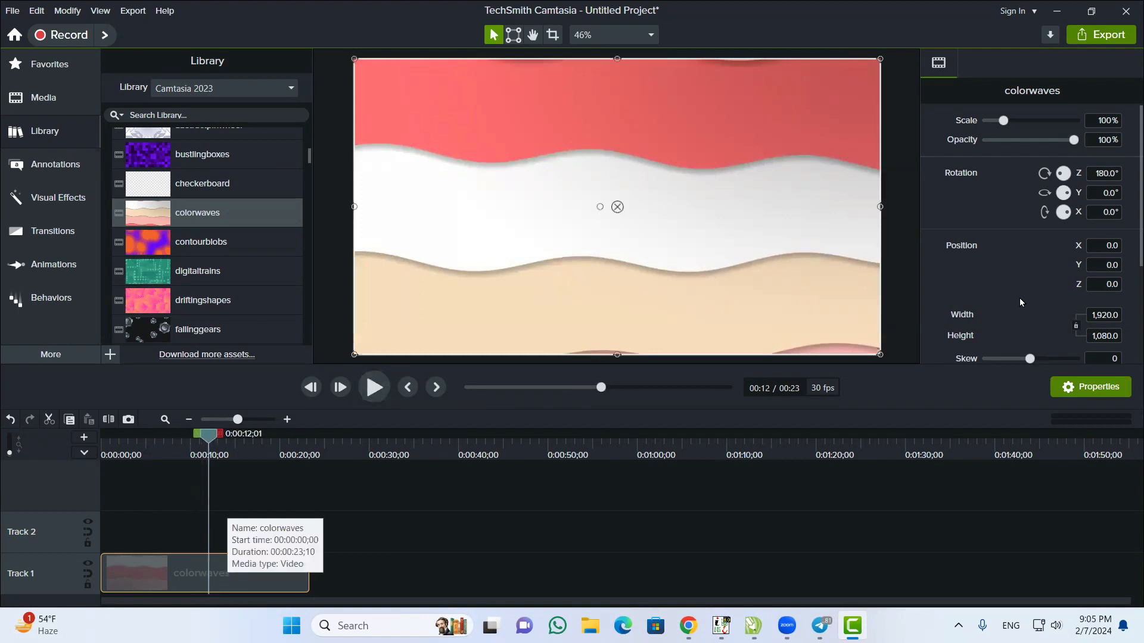
Set Color 2 in the colorwaves clip's dynamic properties to cyan
scroll(1080, 292, "down", 2)
scroll(1079, 292, "down", 2)
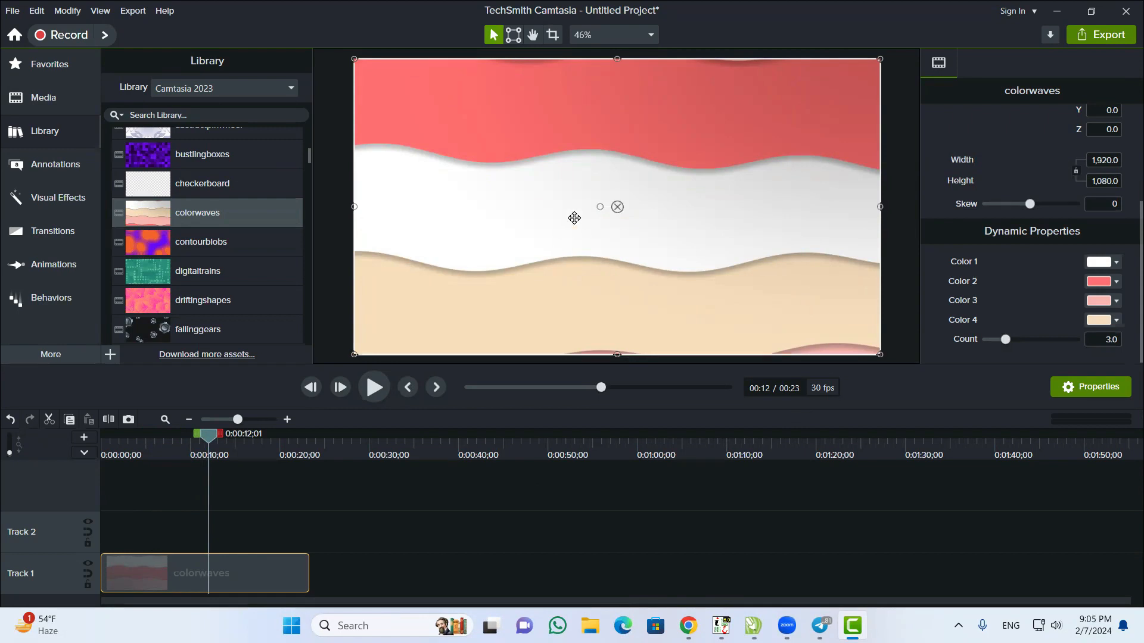
scroll(575, 243, "up", 1)
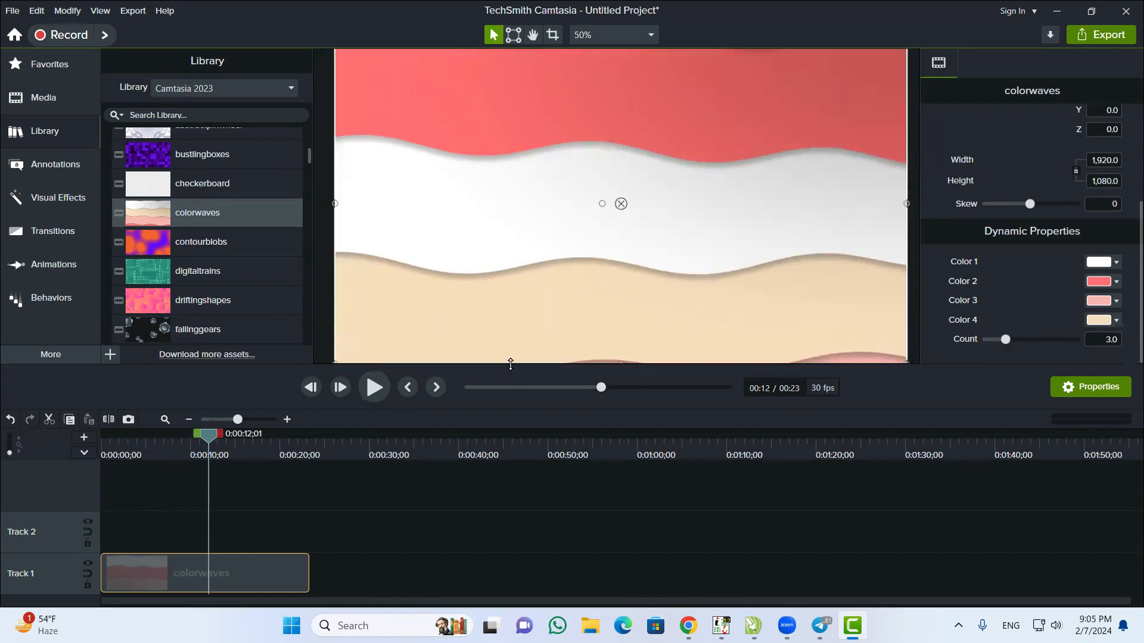
left_click_drag(511, 364, 508, 372)
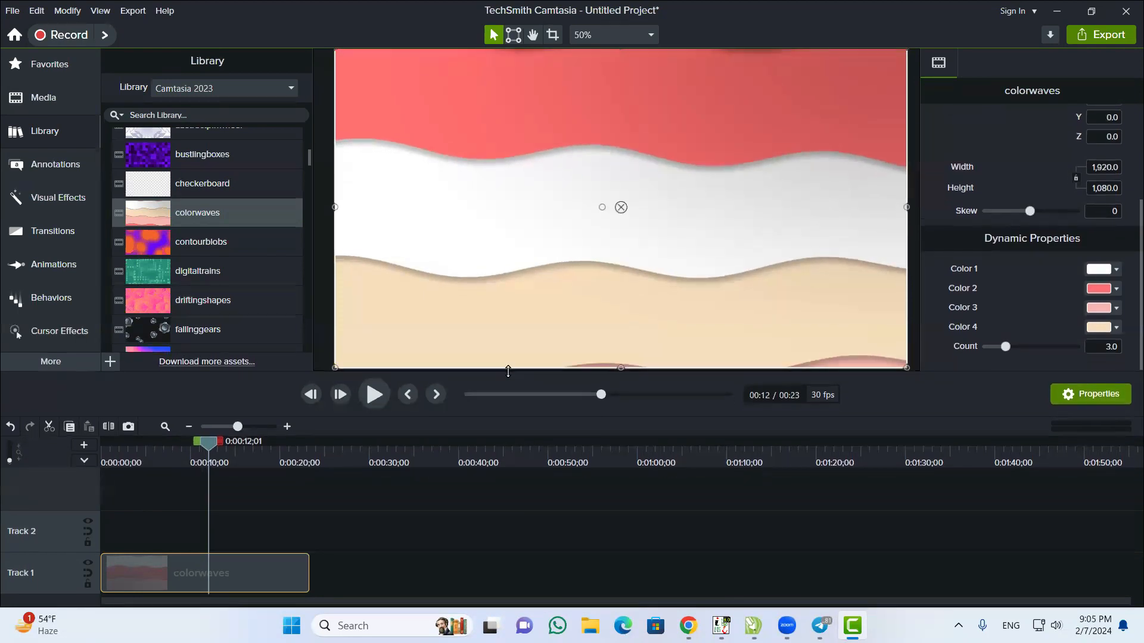
left_click(1118, 291)
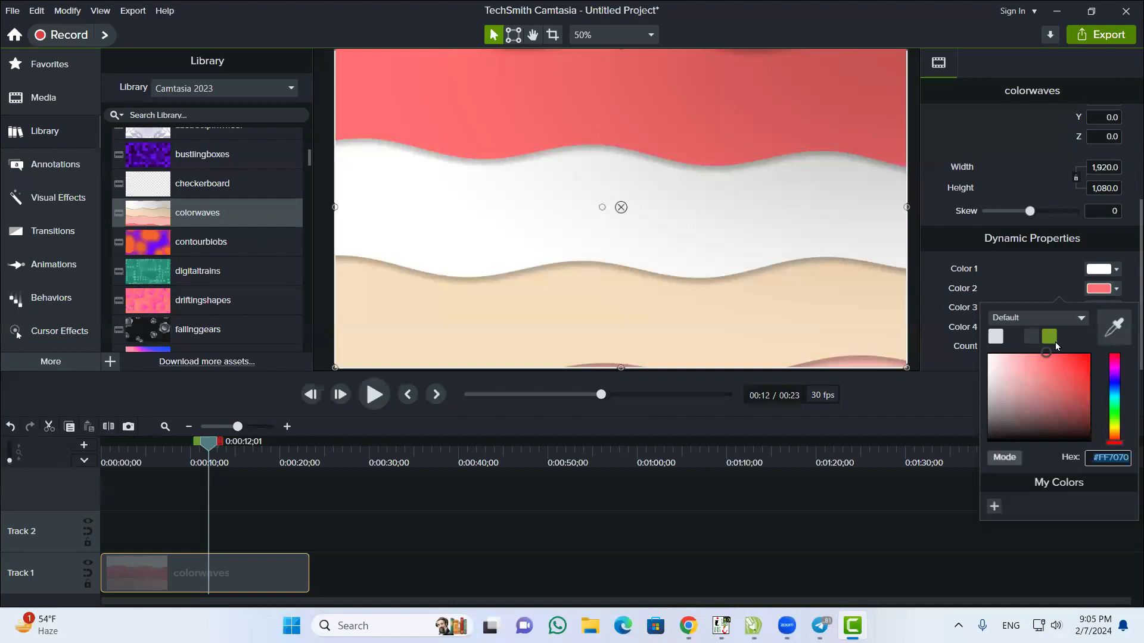
left_click(1116, 403)
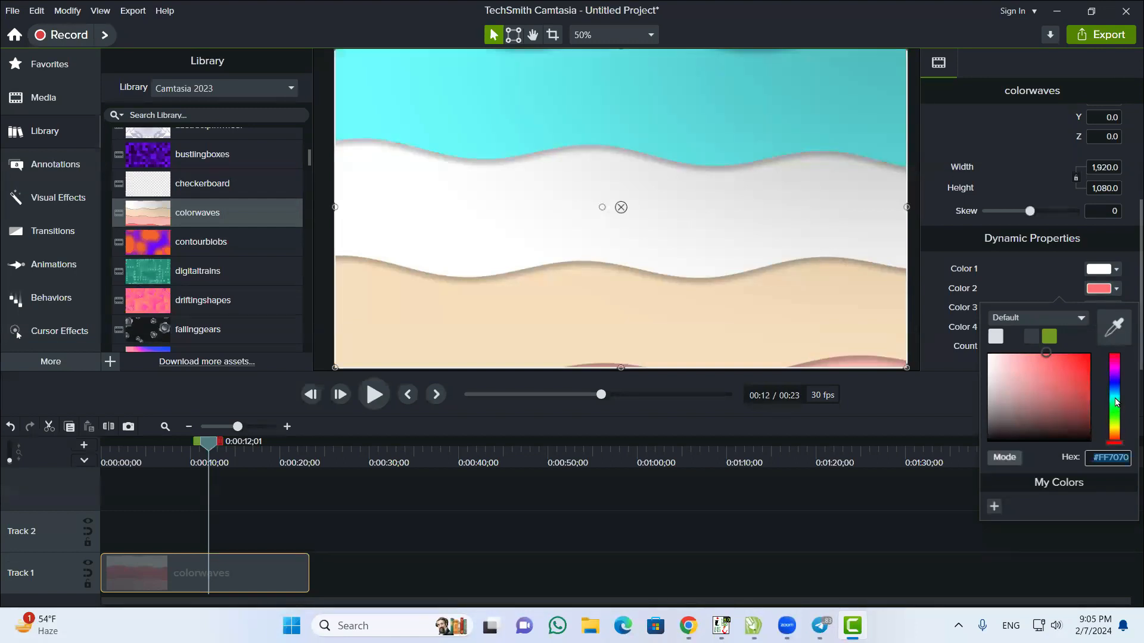
left_click(962, 376)
Set Color 3 of the colorwaves clip to the purple shade #7463ED
left_click(1116, 308)
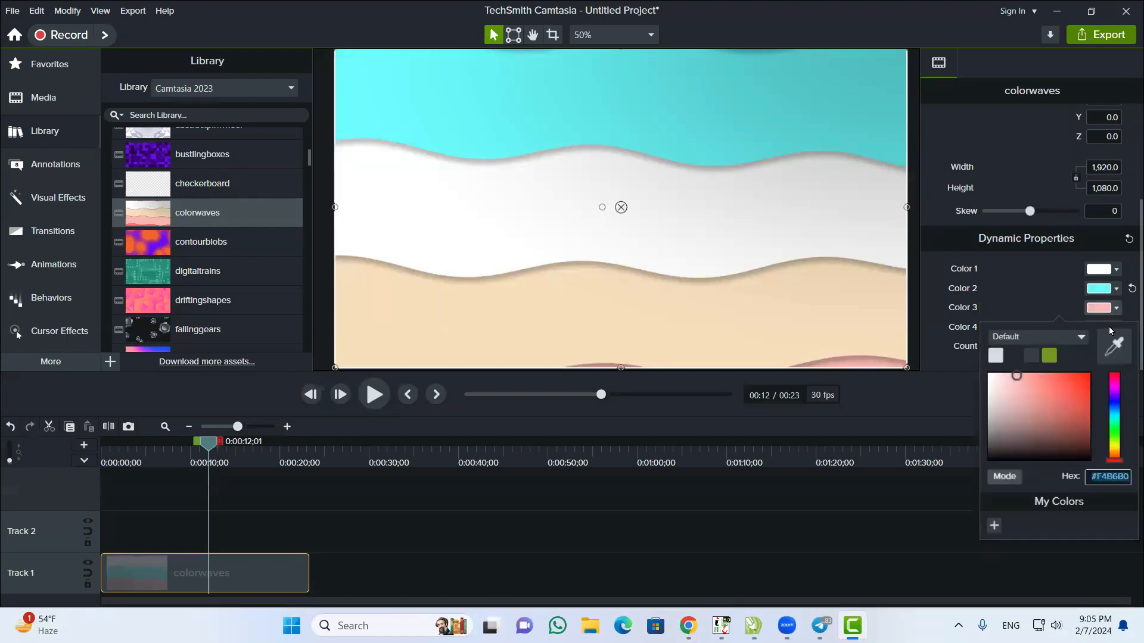
left_click(1116, 405)
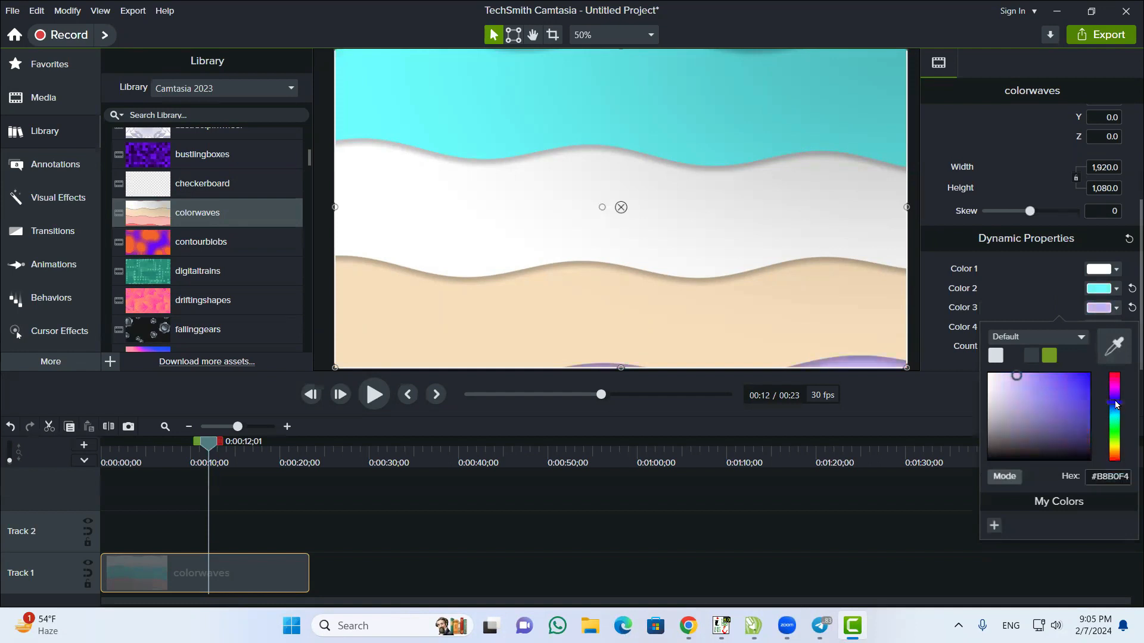
left_click(1047, 379)
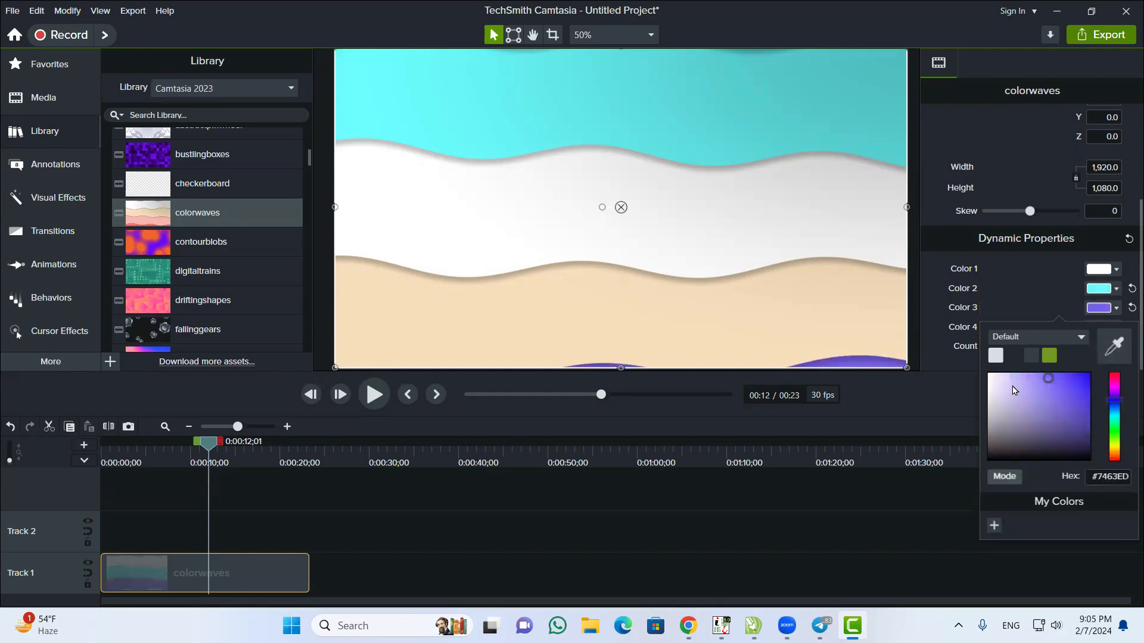
left_click(856, 406)
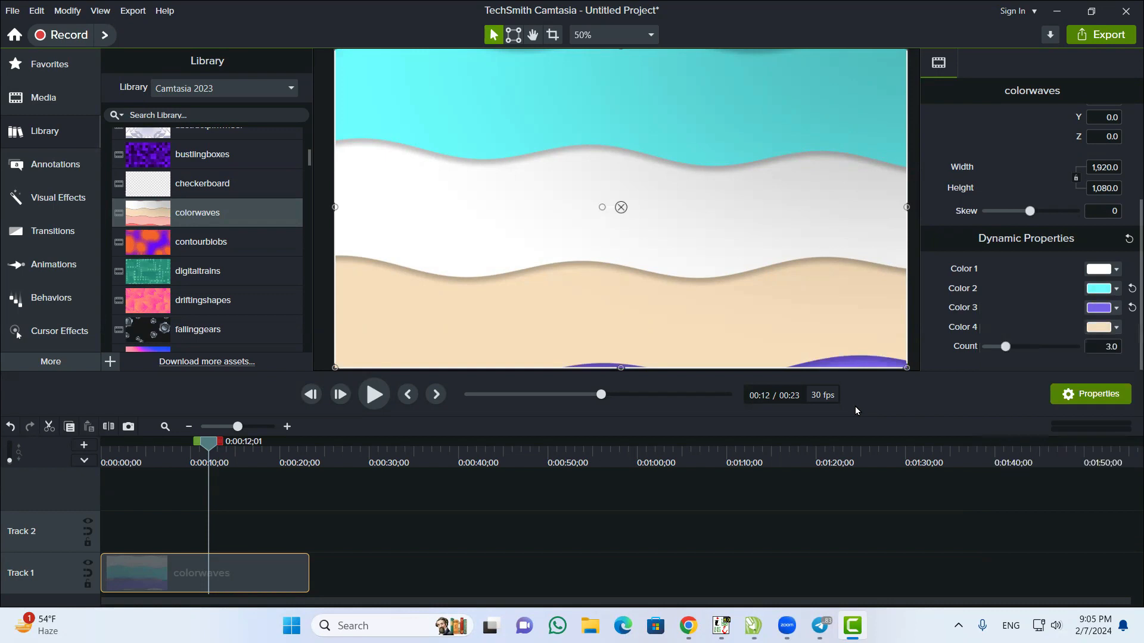
Set Color 1 of the colorwaves clip to magenta
left_click(1103, 269)
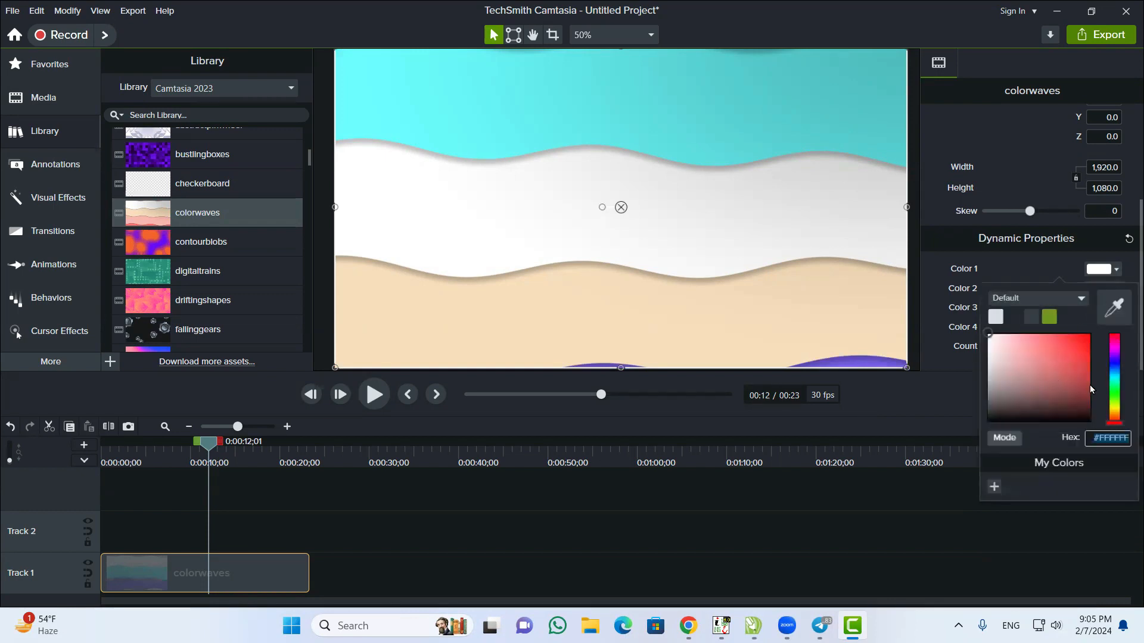
left_click(1116, 352)
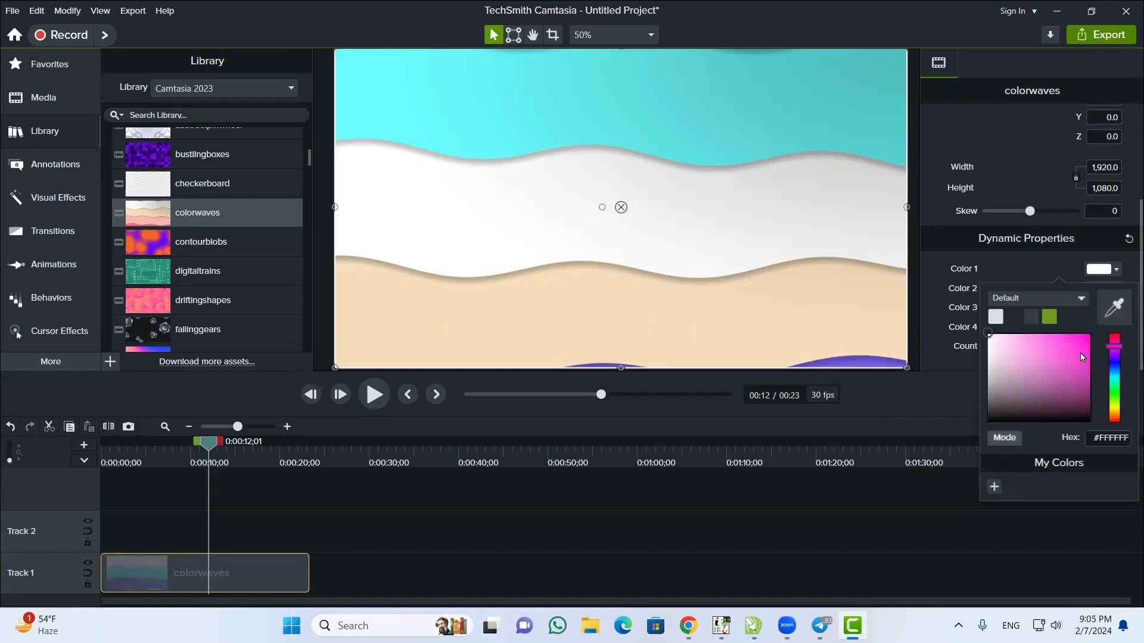
left_click(1065, 351)
left_click(946, 384)
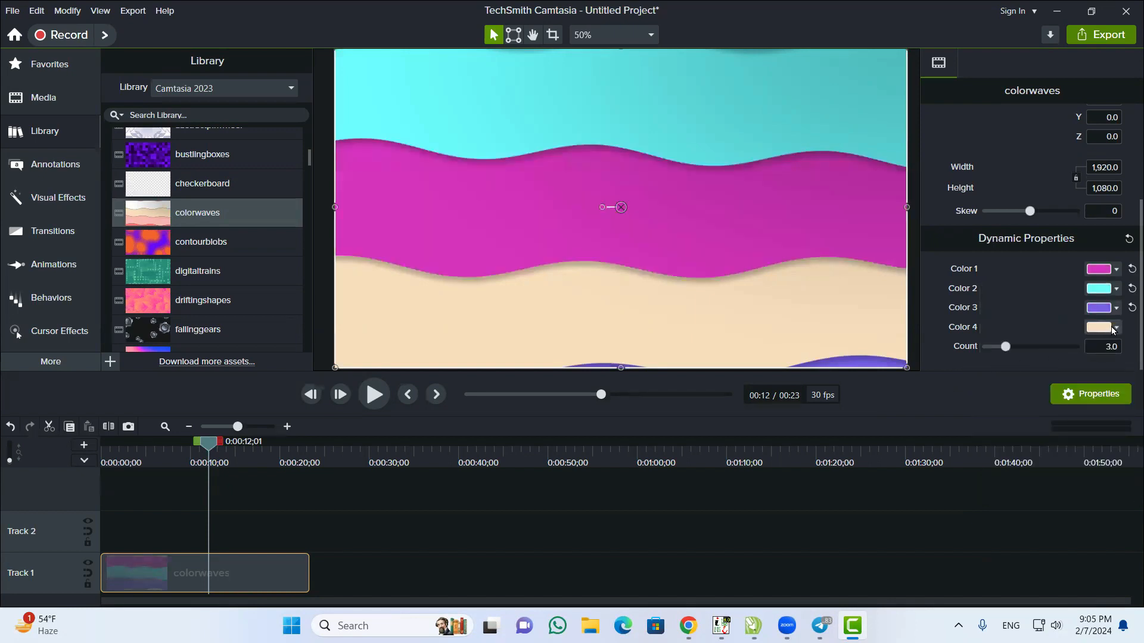
Set Color 4 of the colorwaves clip to orange
left_click(1112, 328)
left_click(1082, 399)
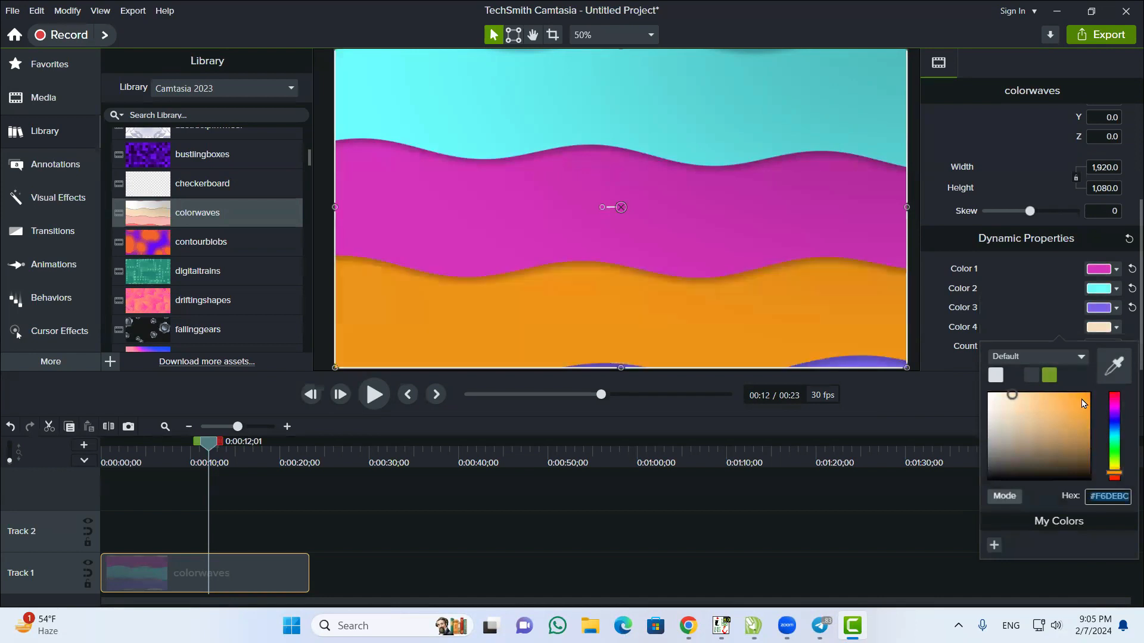
left_click(744, 415)
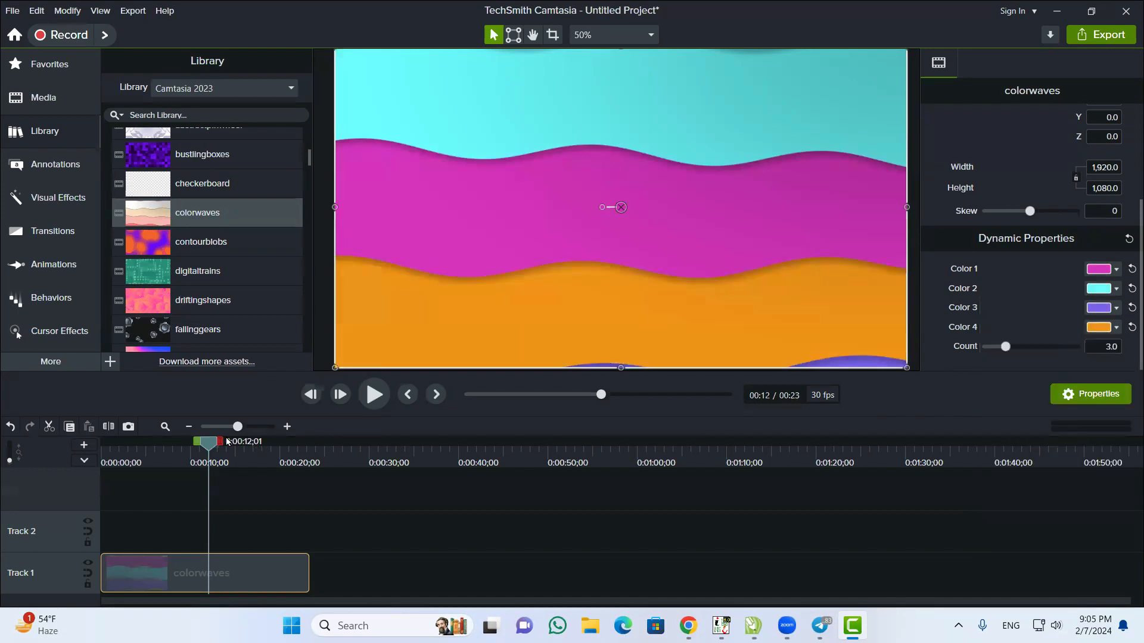
Play the recolored clip from the start of the timeline, then pause it with the clip selected
left_click_drag(97, 460, 35, 447)
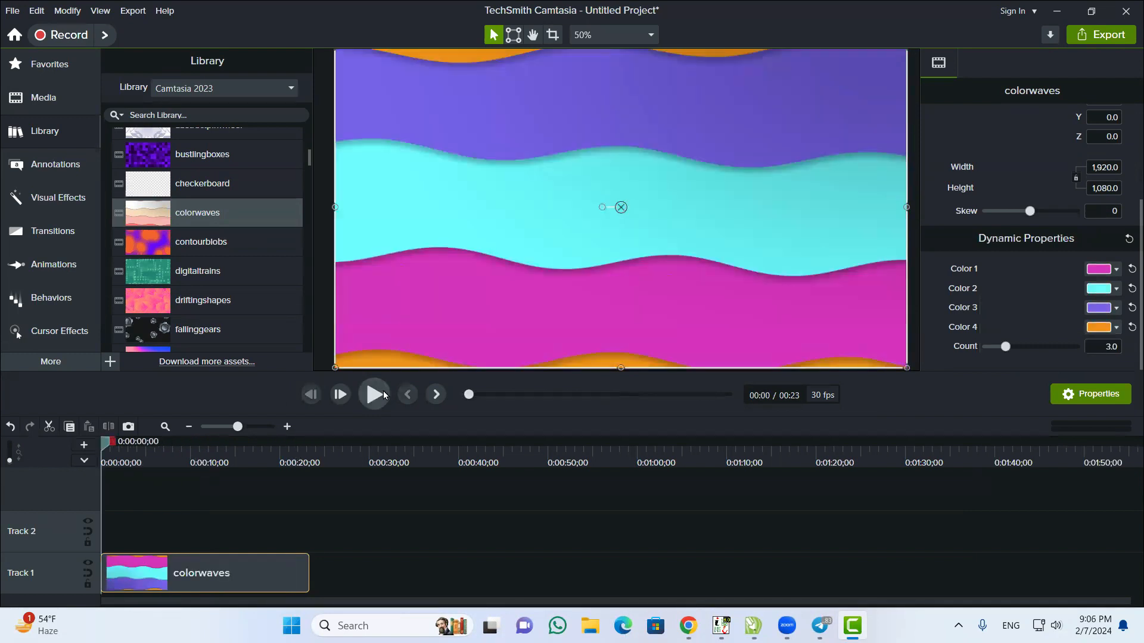
left_click(376, 395)
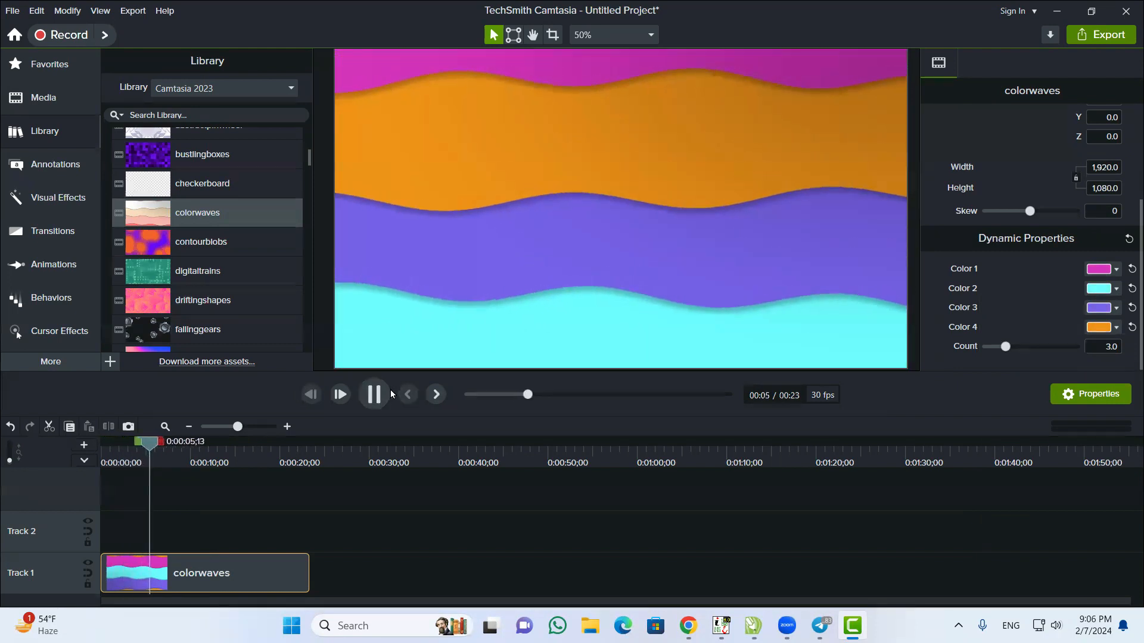
left_click(288, 505)
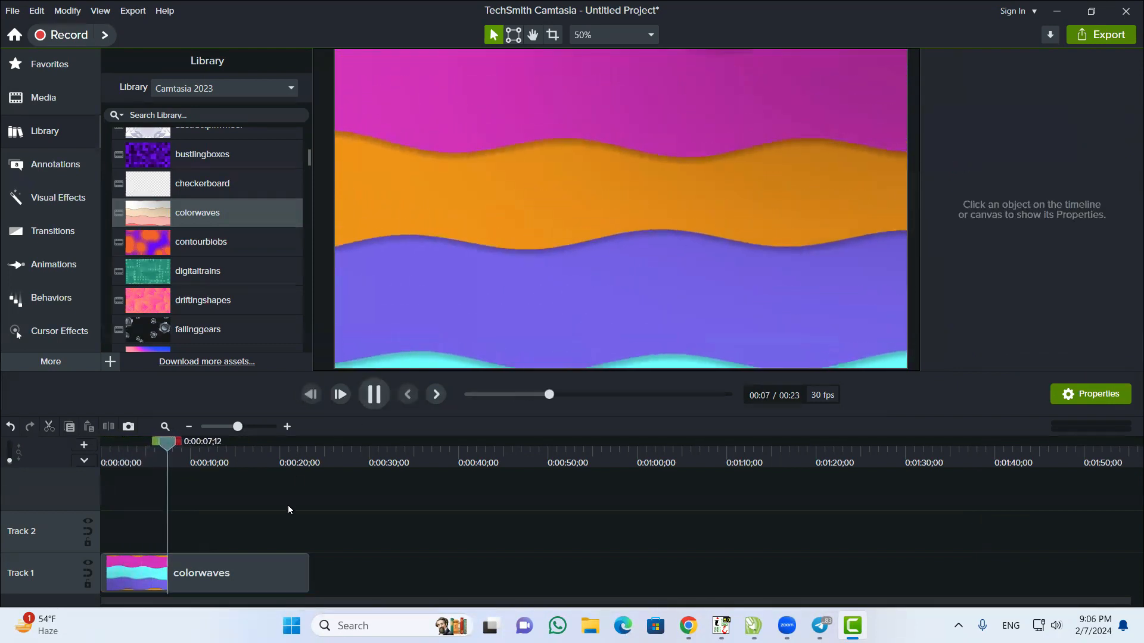
left_click(213, 564)
key("space")
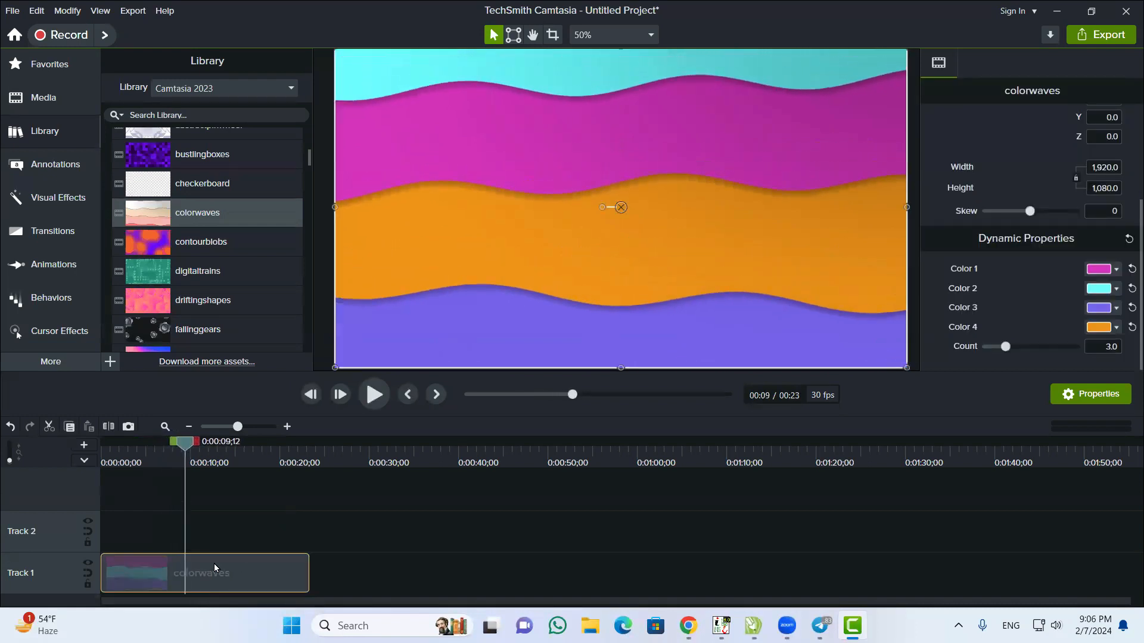
Undo the four color changes and delete the colorwaves clip from Track 1
key("ctrl+z")
key("ctrl+z")
key("ctrl+z")
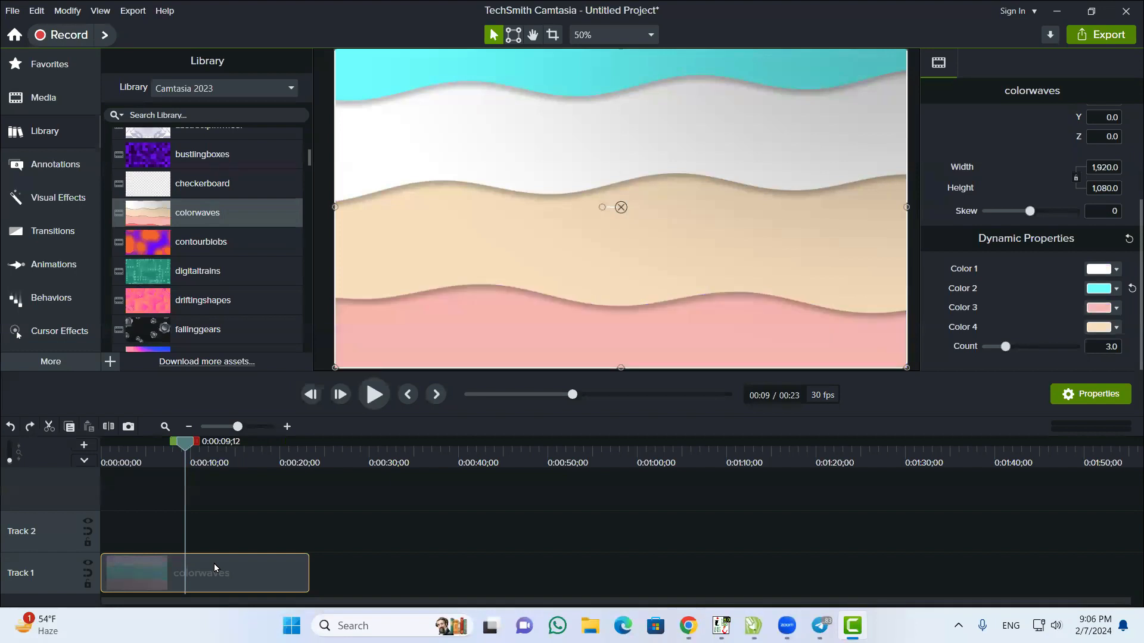
key("ctrl+z")
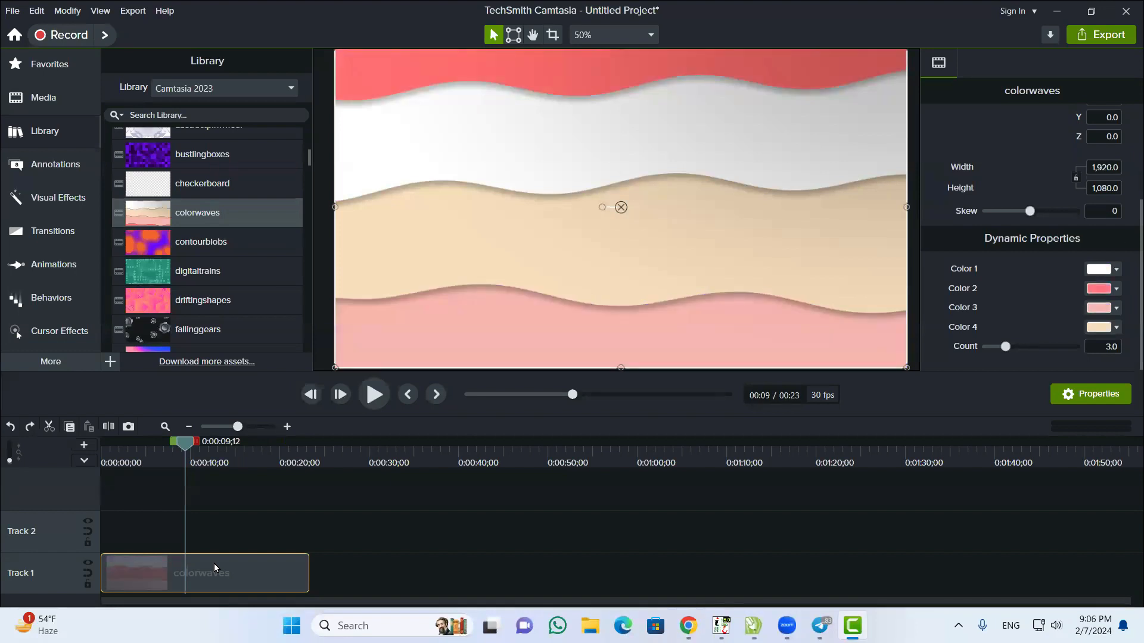
left_click_drag(361, 523, 221, 589)
key("Delete")
Add the radiallights dynamic background to Track 1 at the playhead and play it briefly, then pause
scroll(198, 298, "down", 3)
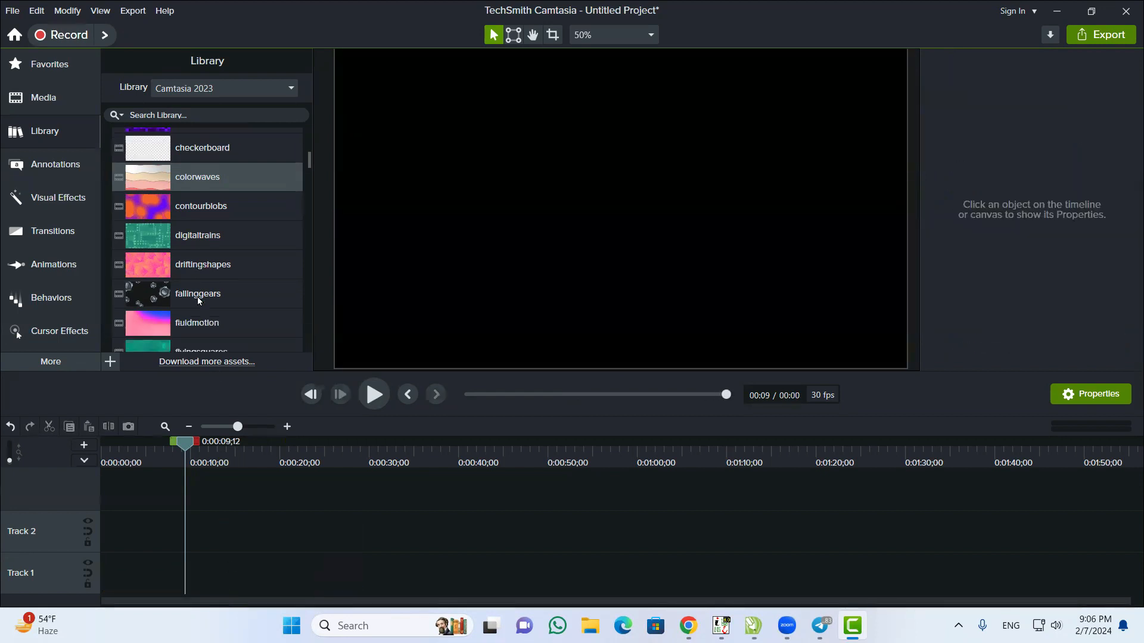
scroll(198, 301, "down", 1)
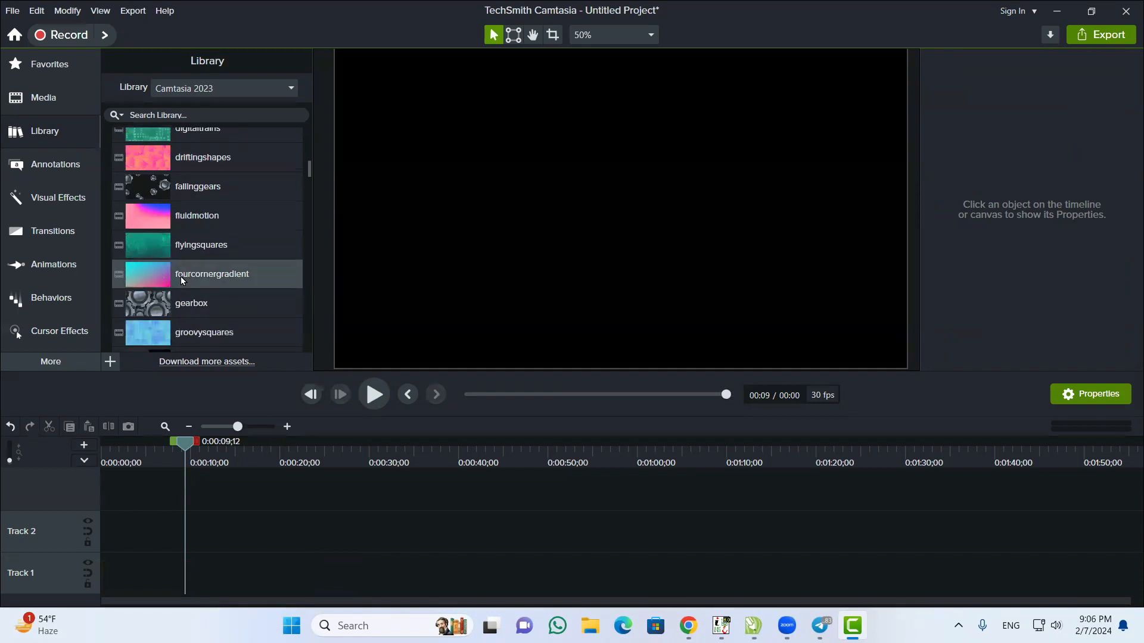
right_click(182, 280)
left_click(151, 250)
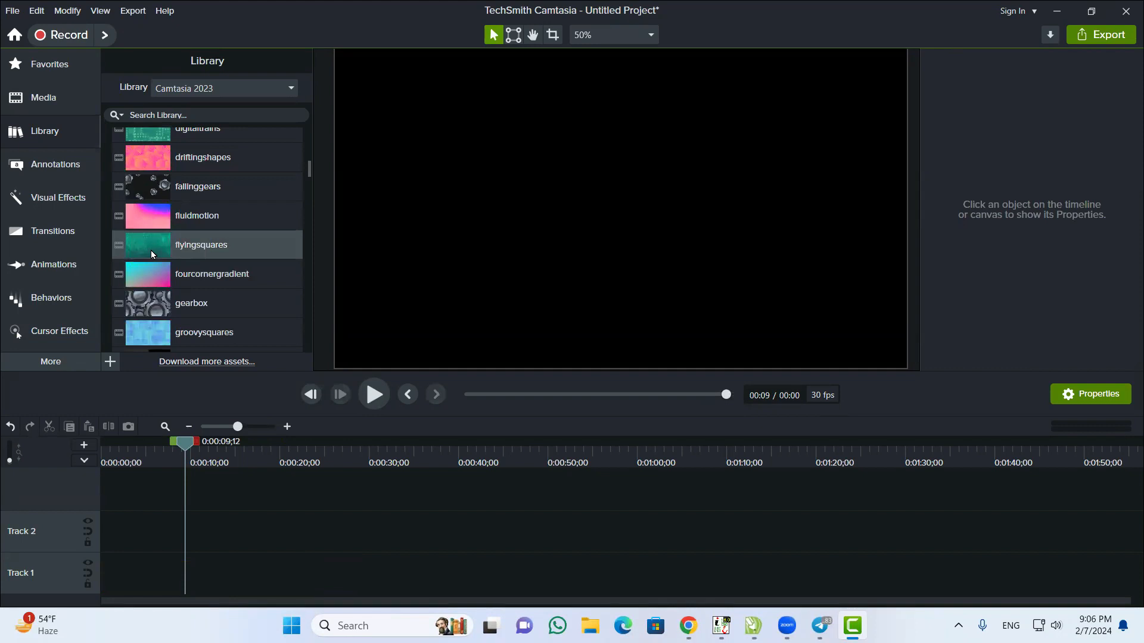
scroll(152, 249, "down", 4)
scroll(151, 249, "down", 4)
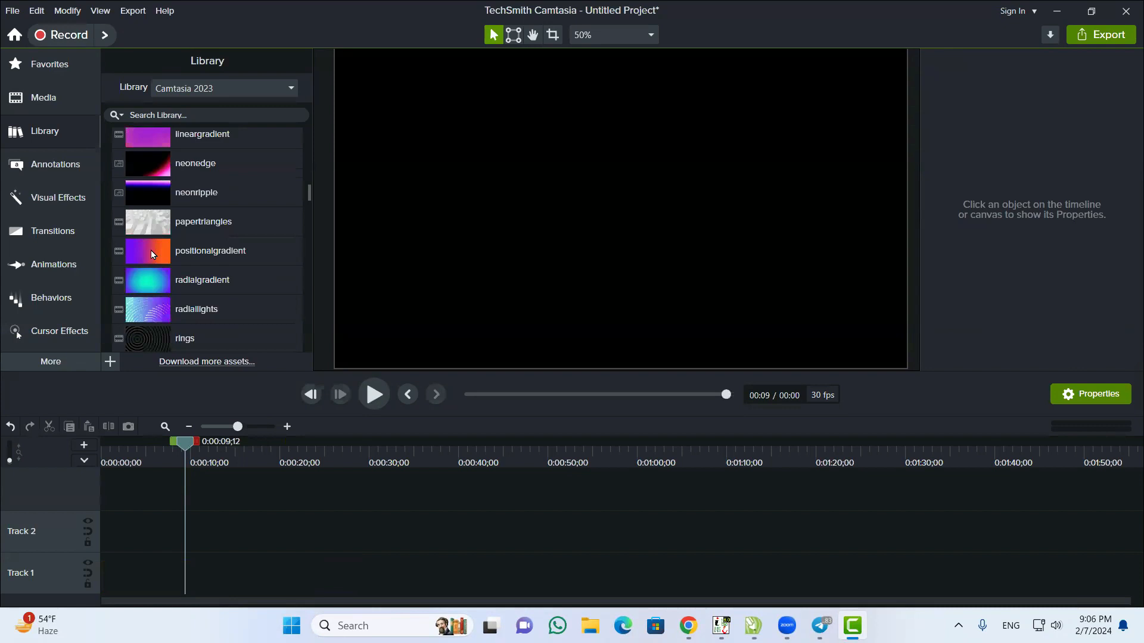
right_click(147, 303)
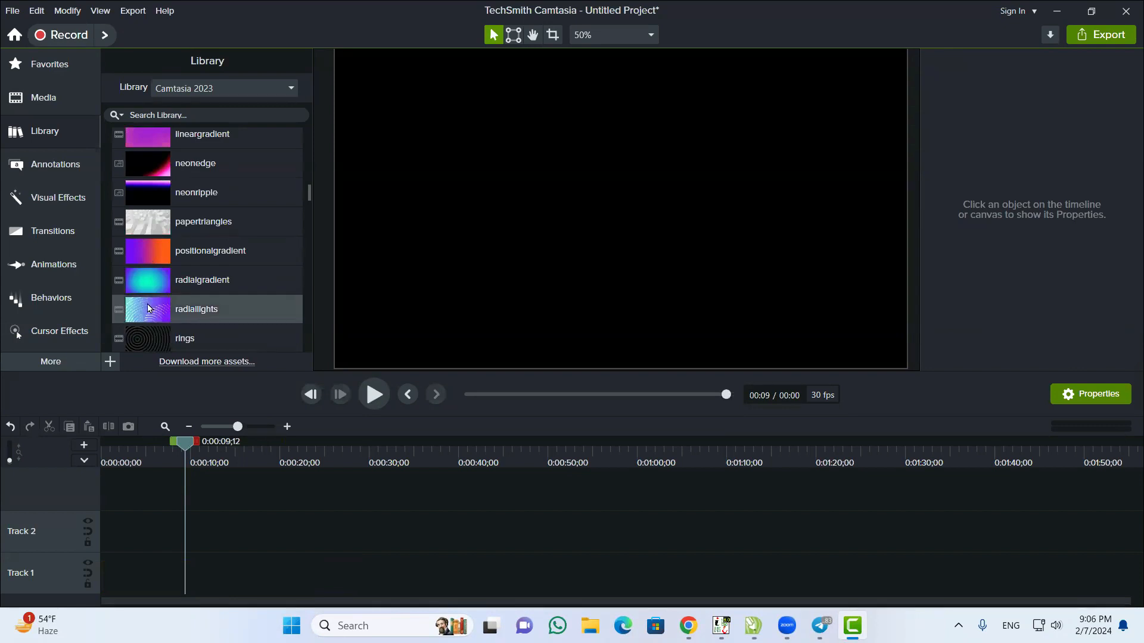
left_click(180, 318)
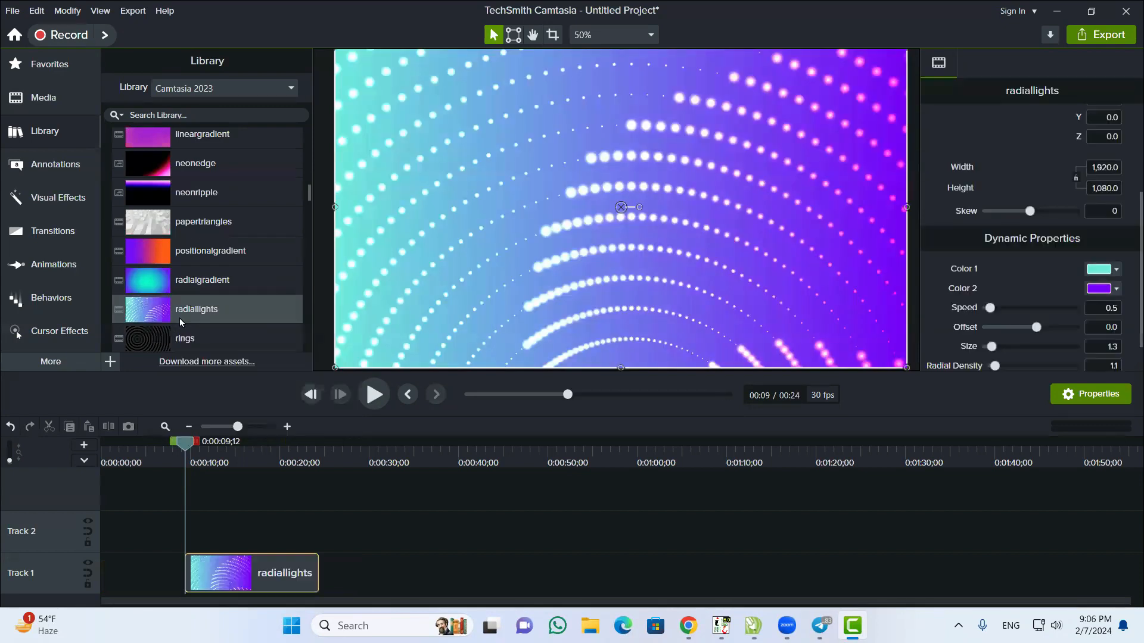
left_click(375, 392)
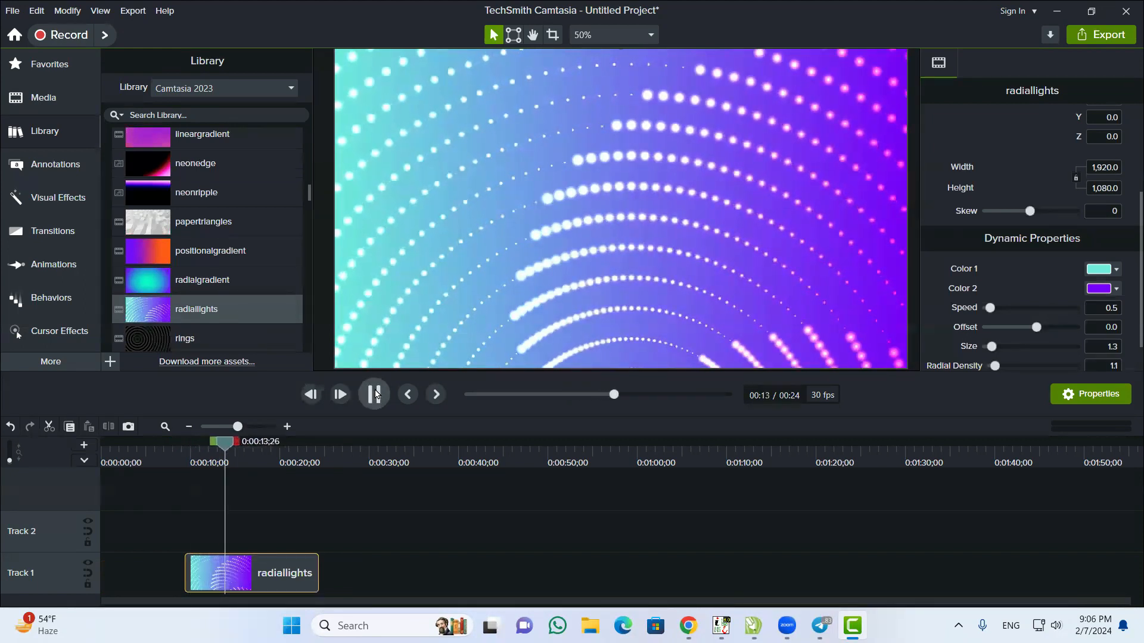
left_click(375, 393)
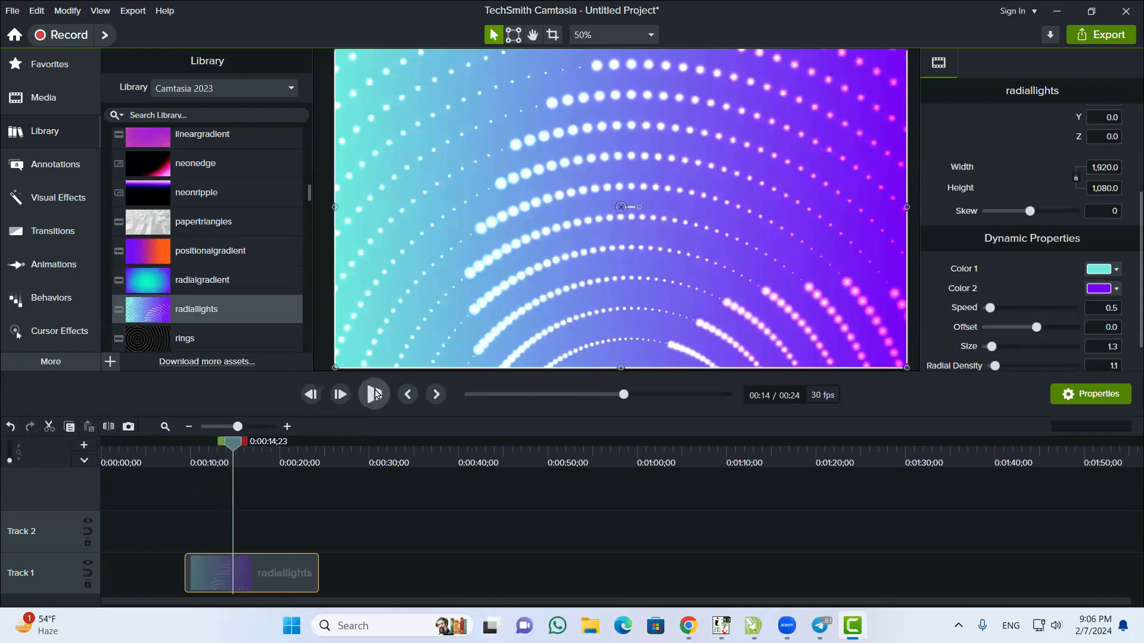
Return to the Dynamic Backgrounds folder in the library, then collapse it and expand it again
left_click(35, 130)
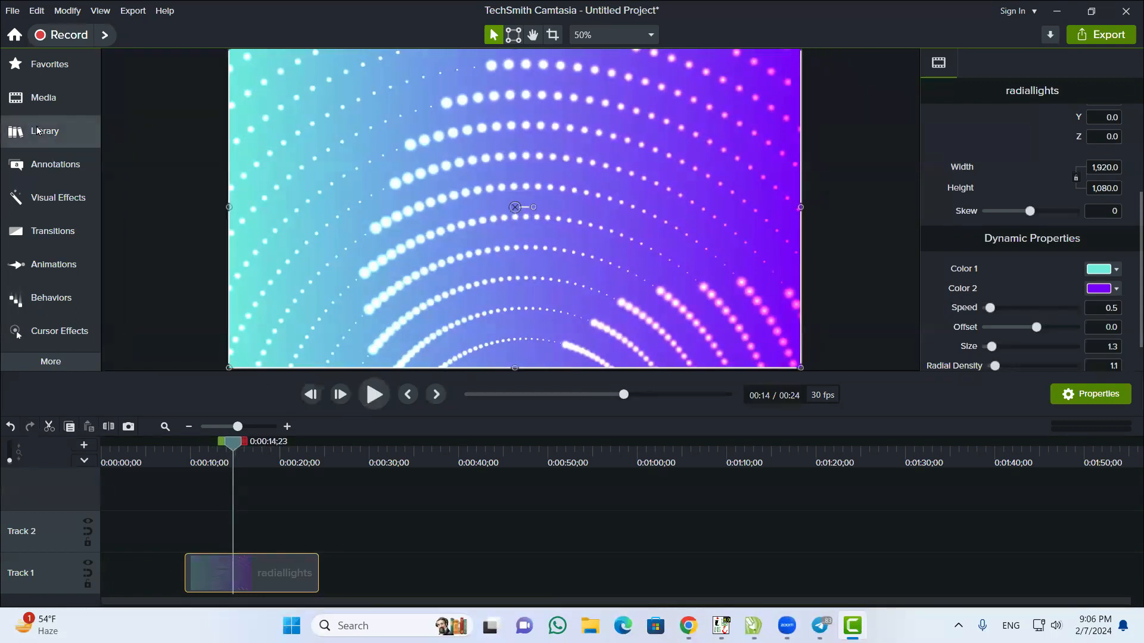
left_click(37, 131)
scroll(145, 203, "up", 5)
scroll(144, 203, "up", 6)
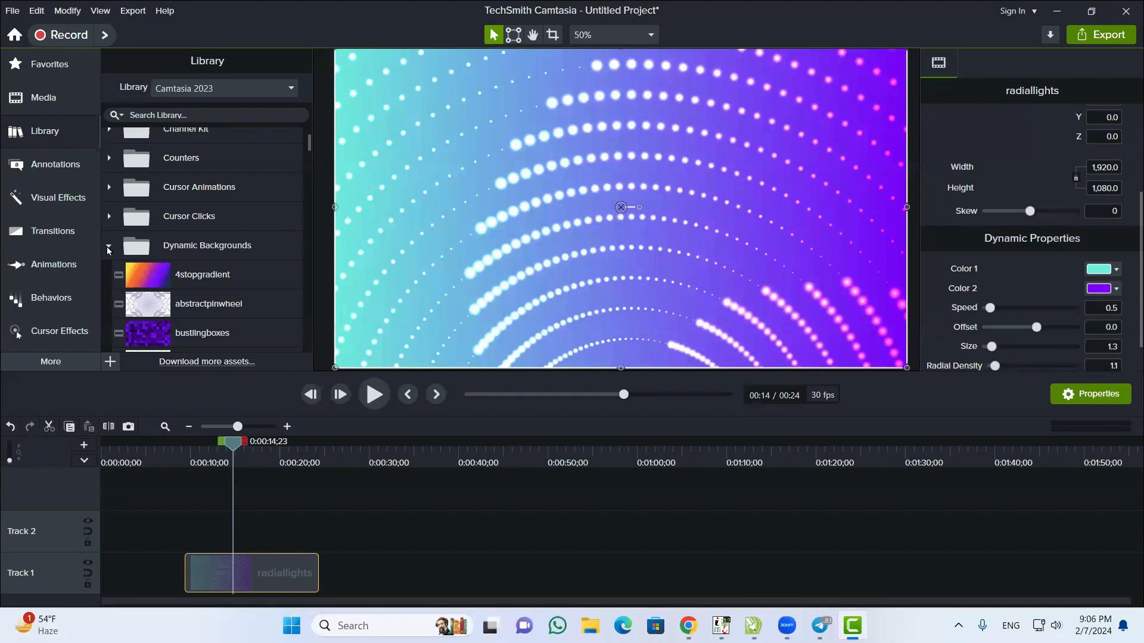
left_click(107, 247)
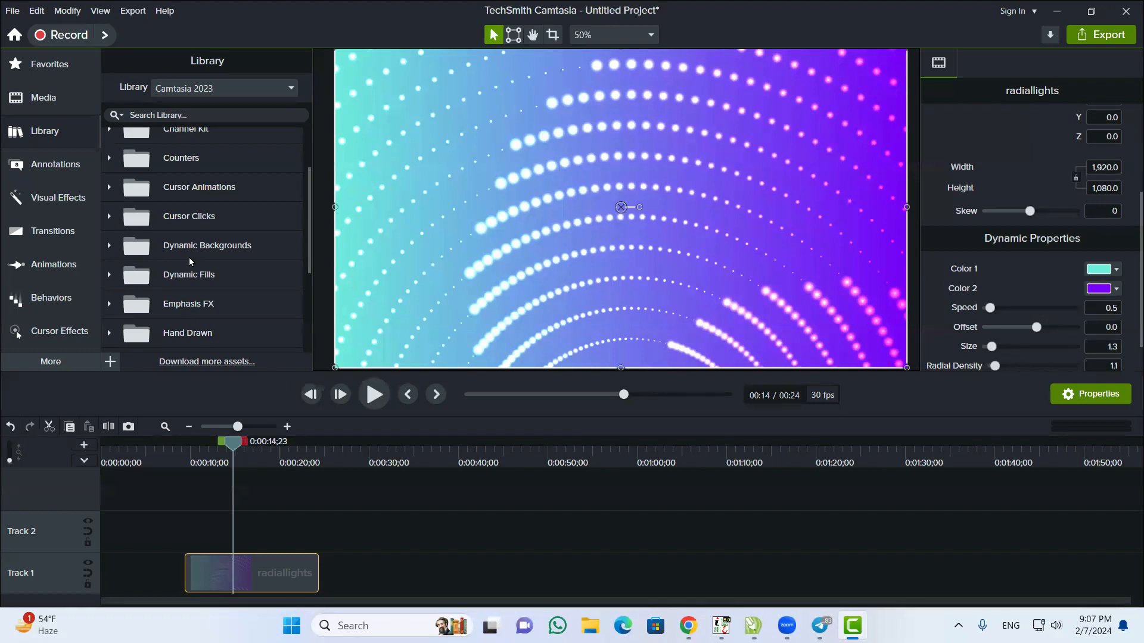
left_click(108, 248)
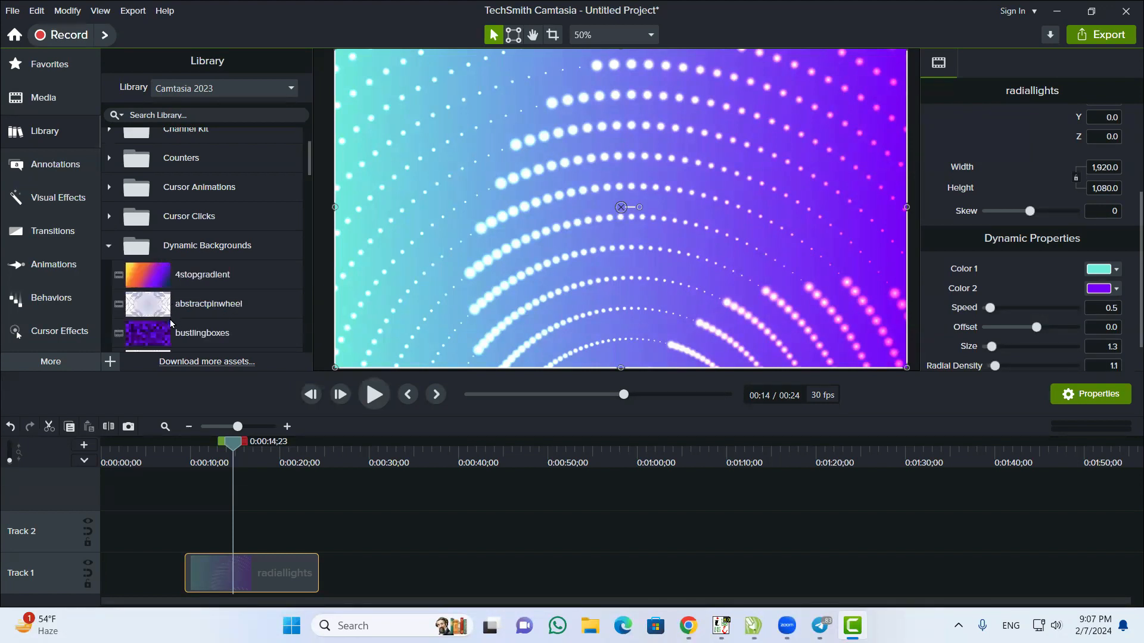
Delete the radiallights clip from Track 1
left_click_drag(368, 506, 238, 575)
key("Delete")
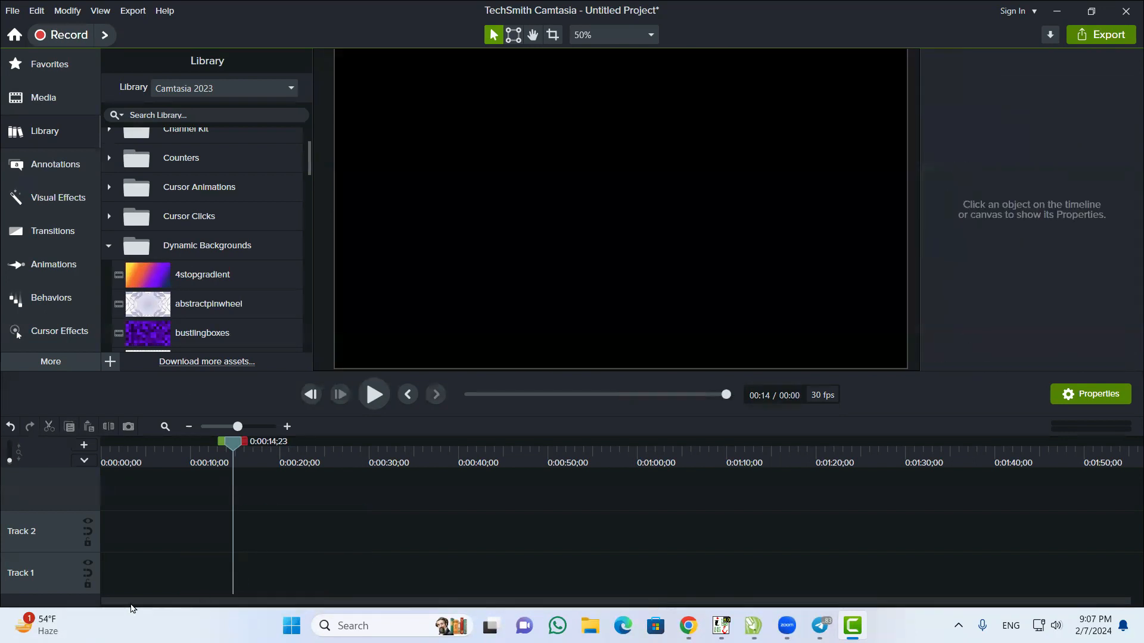
Add the fourcornergradient dynamic background to Track 1 and move the clip to the start of the timeline
scroll(161, 297, "down", 1)
scroll(161, 296, "down", 5)
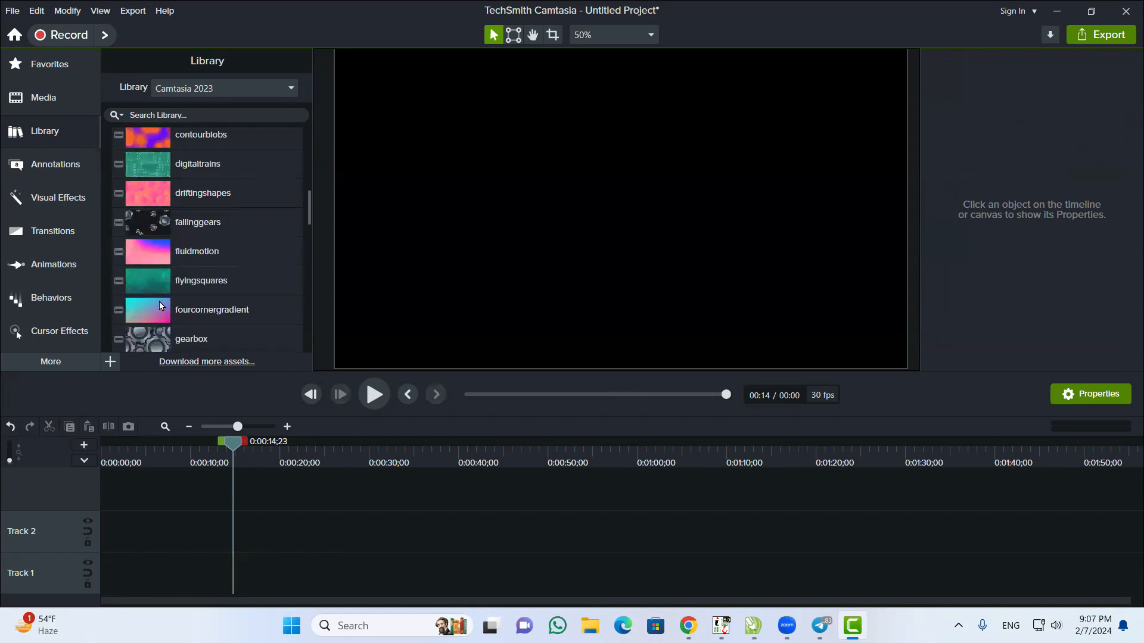
right_click(191, 311)
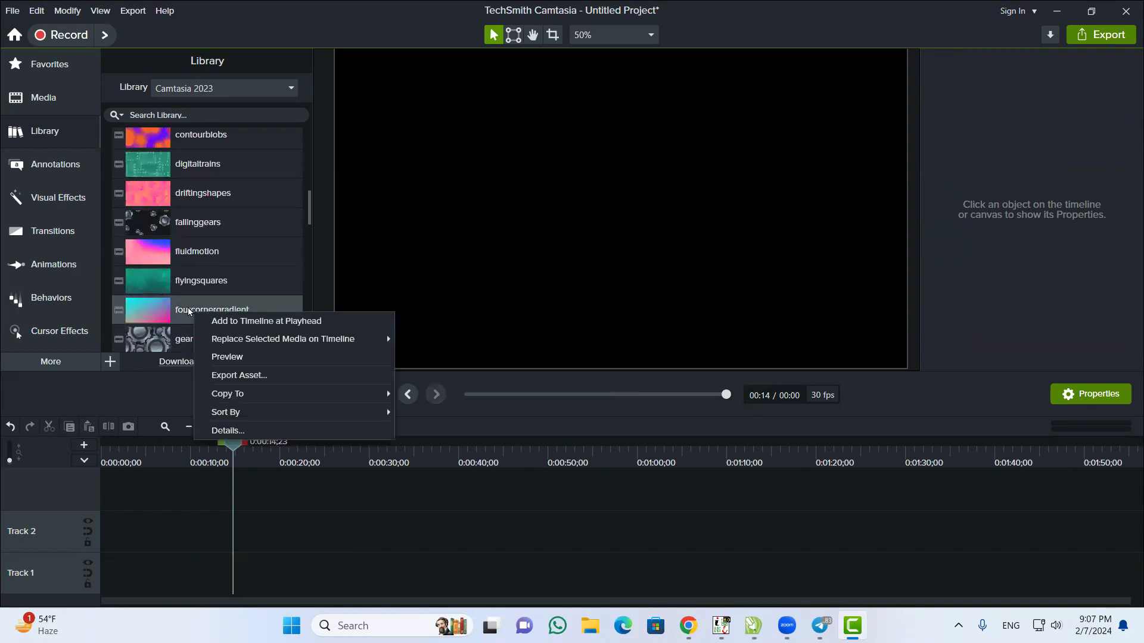
left_click(230, 321)
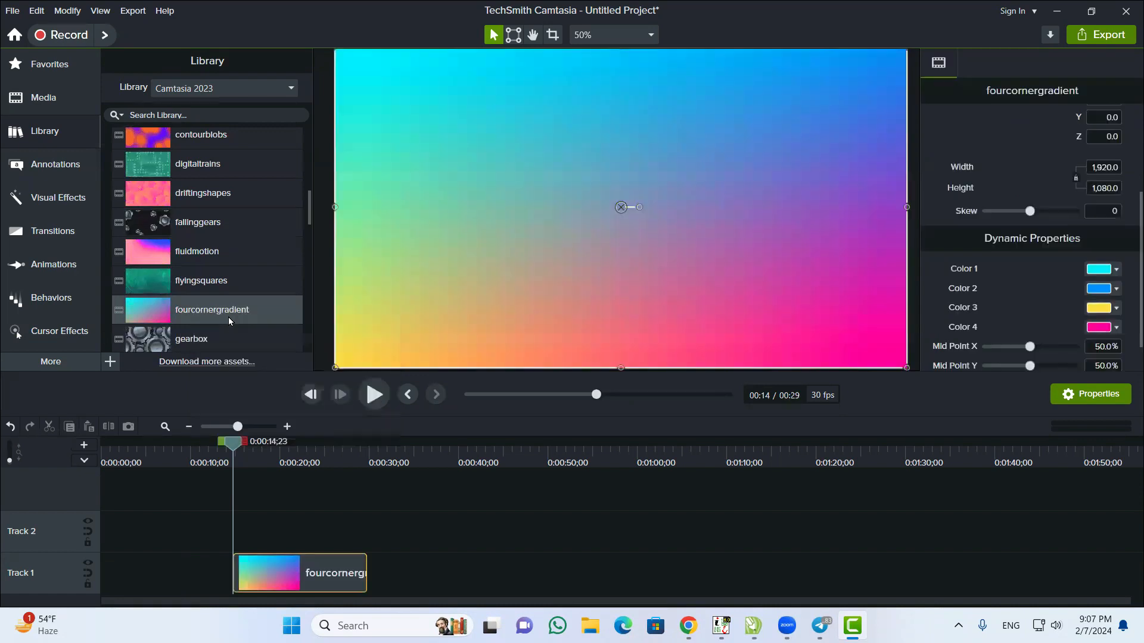
left_click_drag(284, 574, 144, 577)
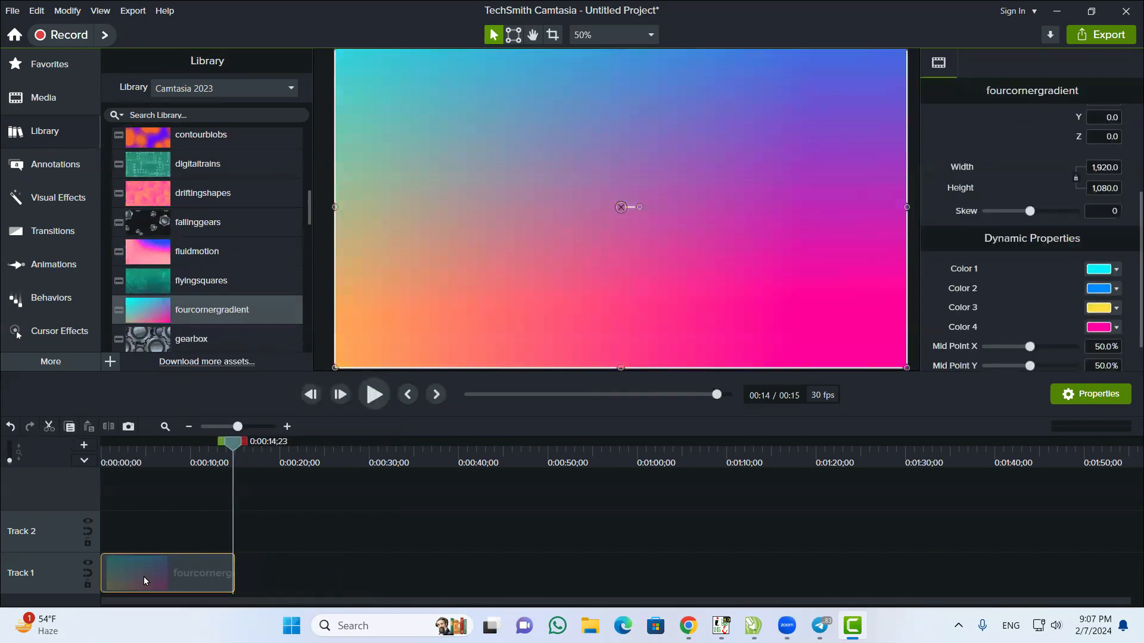
Scrub the playhead from the start through the first seconds of the fourcornergradient clip to preview its motion
left_click_drag(227, 448, 102, 448)
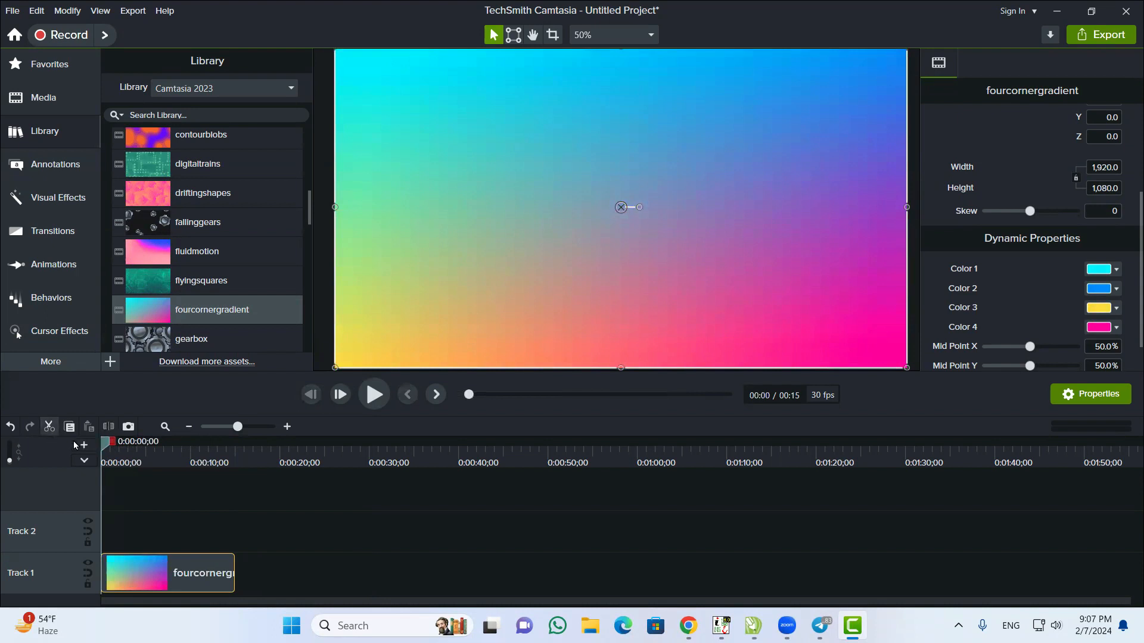
left_click_drag(102, 442, 135, 456)
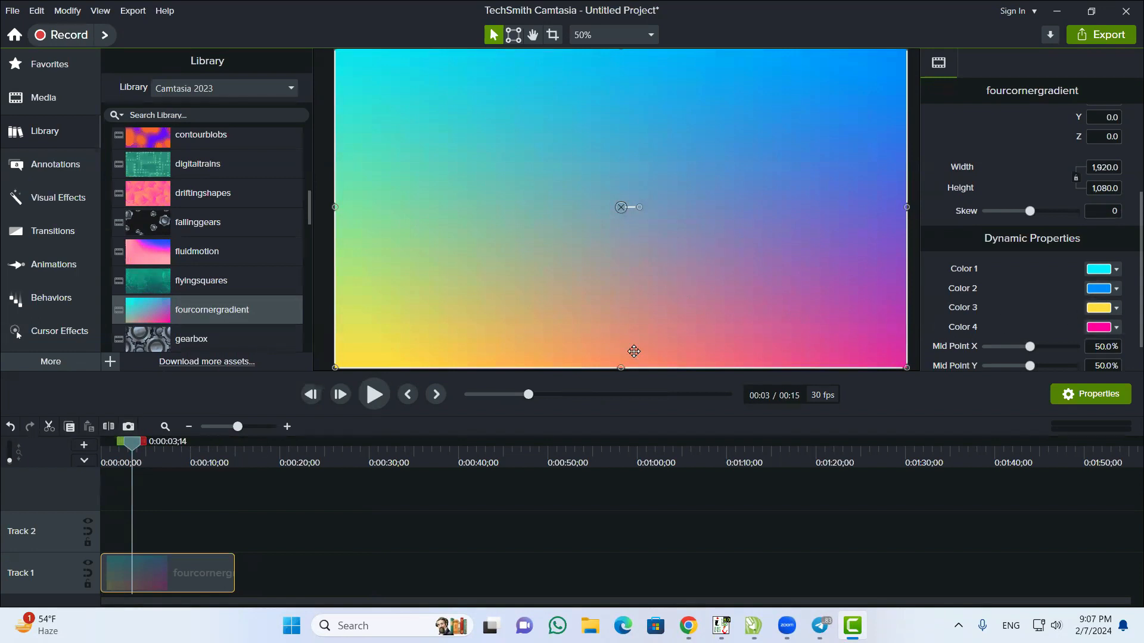
left_click_drag(132, 447, 162, 445)
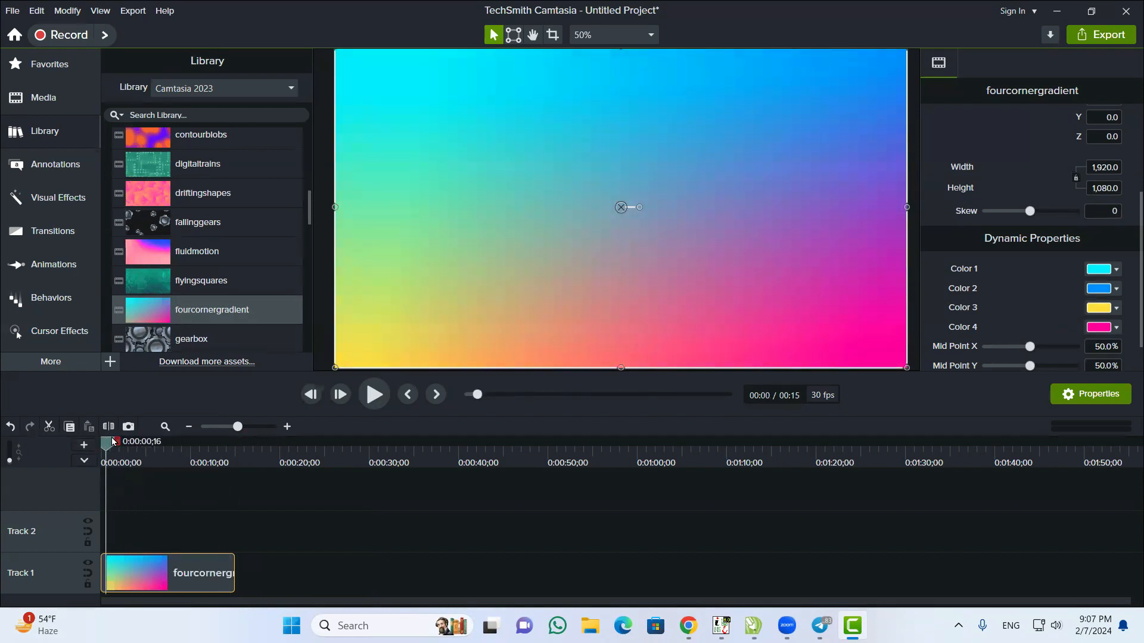
Set the Speed of the fourcornergradient clip to 5.6, play it from the start of the timeline, and pause
scroll(975, 327, "down", 1)
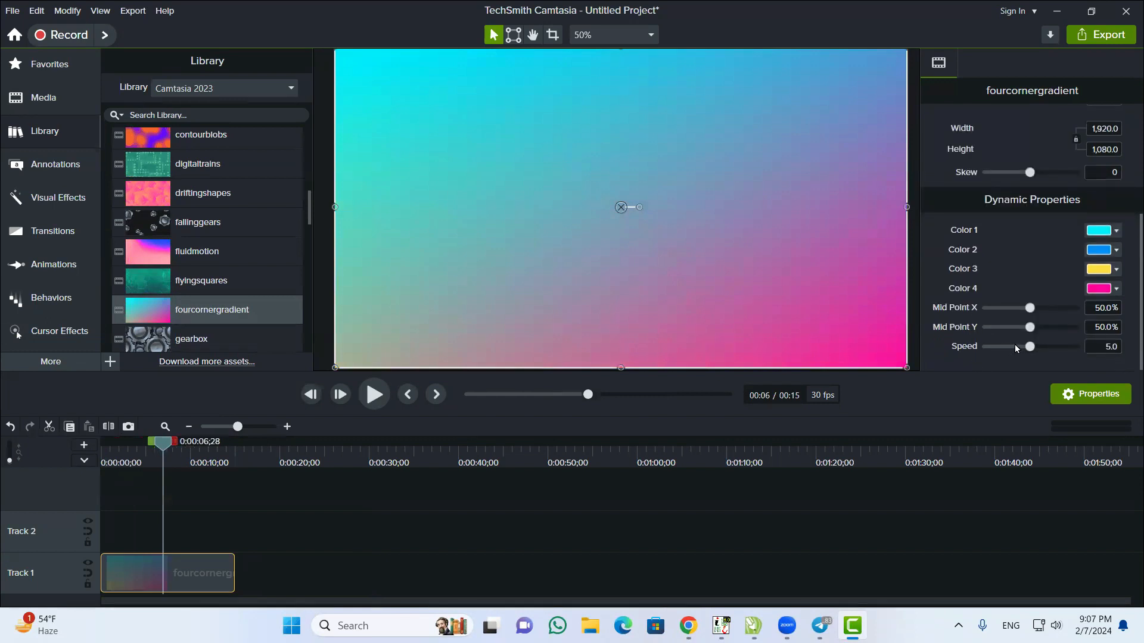
left_click(1045, 346)
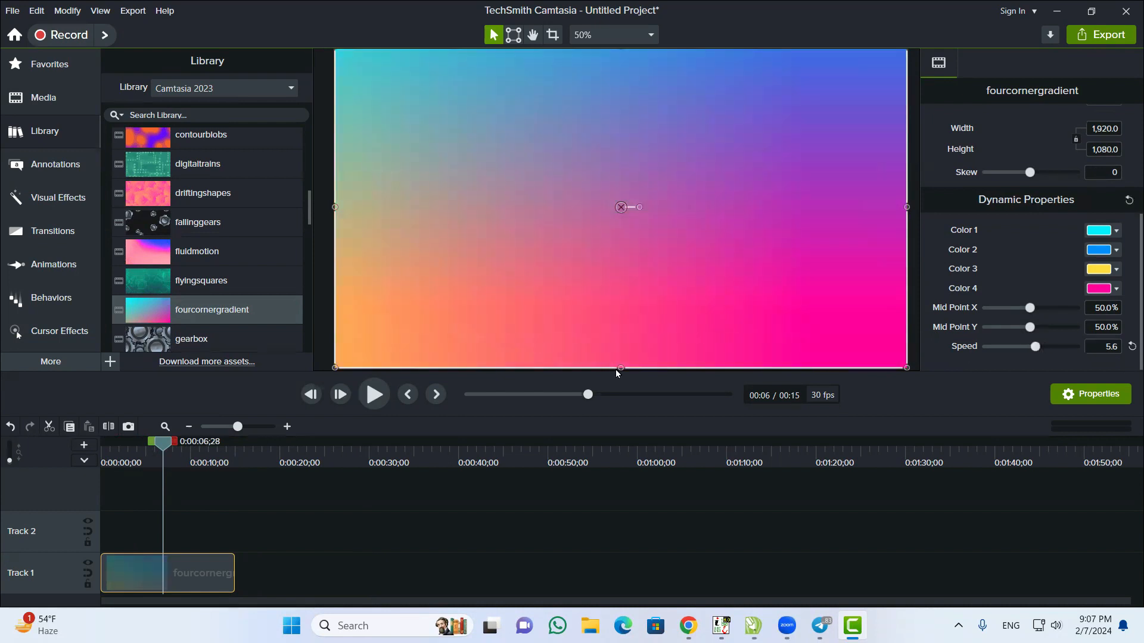
left_click_drag(162, 447, 97, 446)
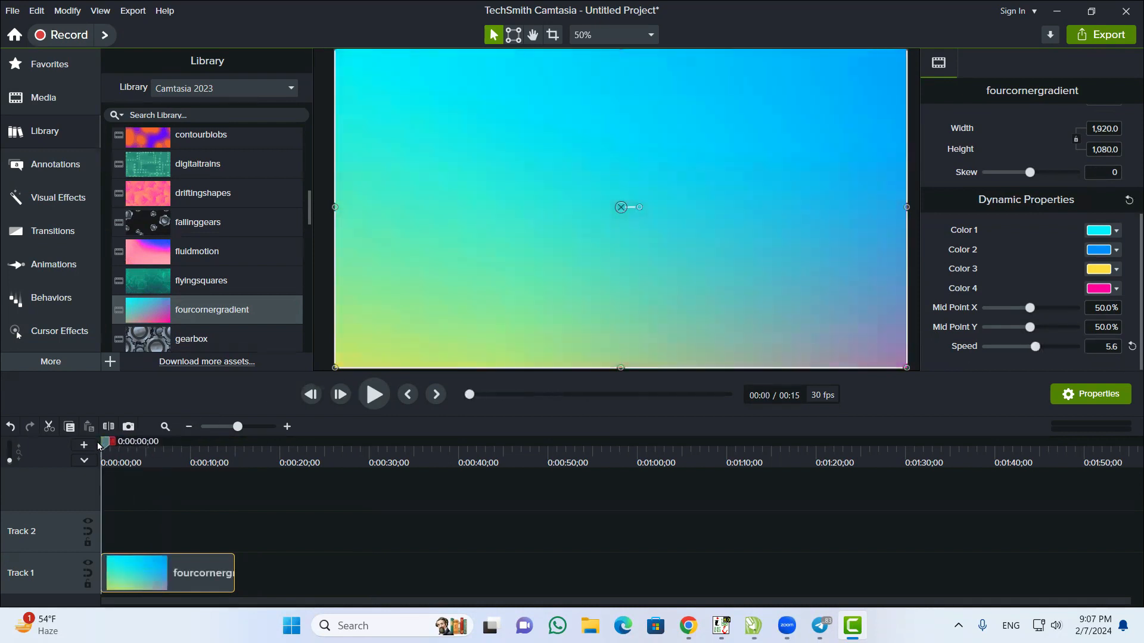
left_click(370, 394)
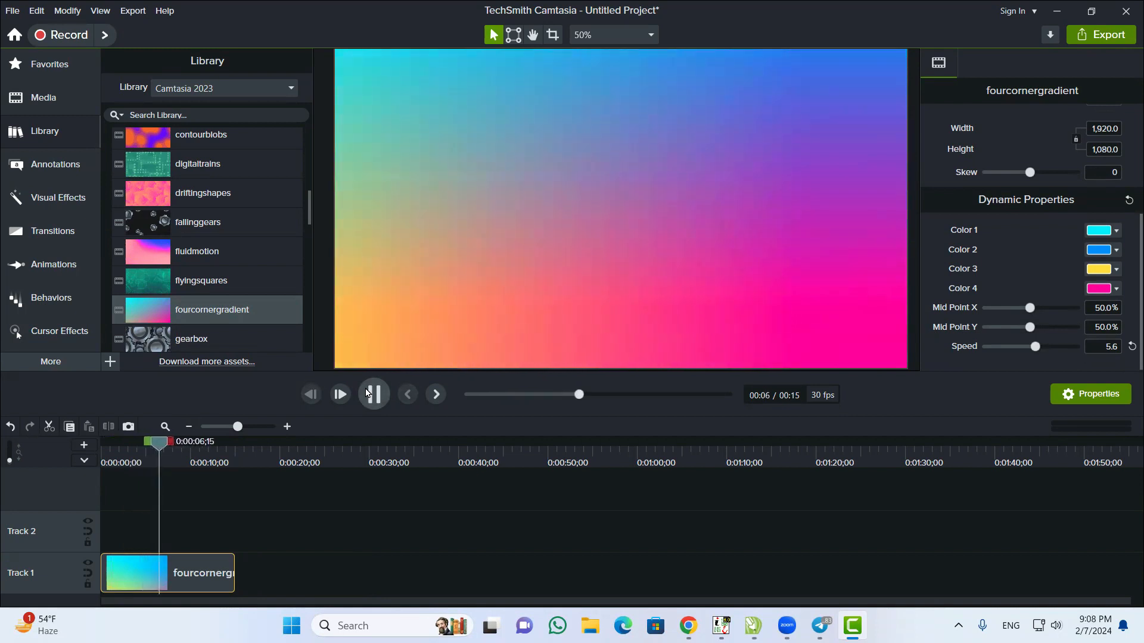
left_click(367, 394)
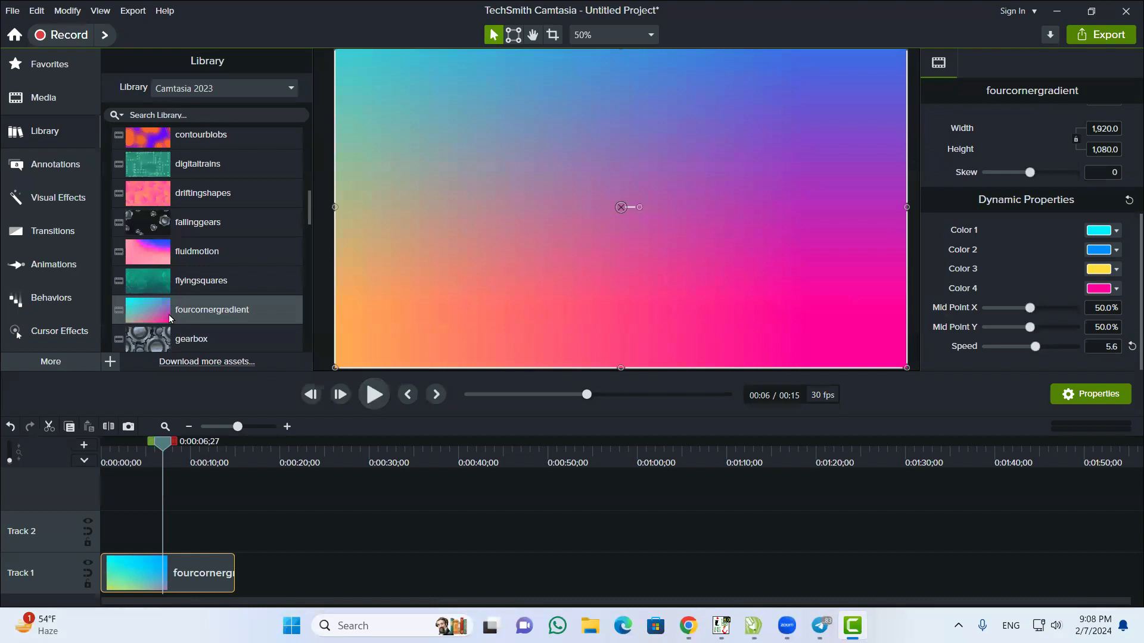
Browse the remaining dynamic backgrounds and library folders, then expand the UI Kit folder and look through its assets
scroll(169, 313, "down", 3)
scroll(169, 315, "down", 3)
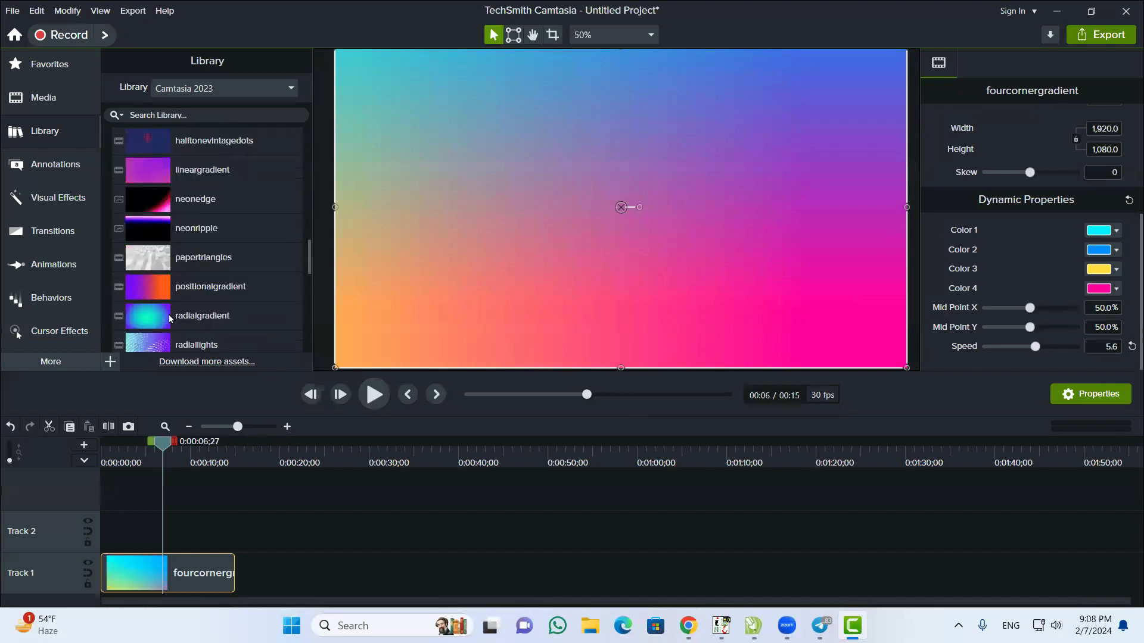
scroll(169, 314, "down", 6)
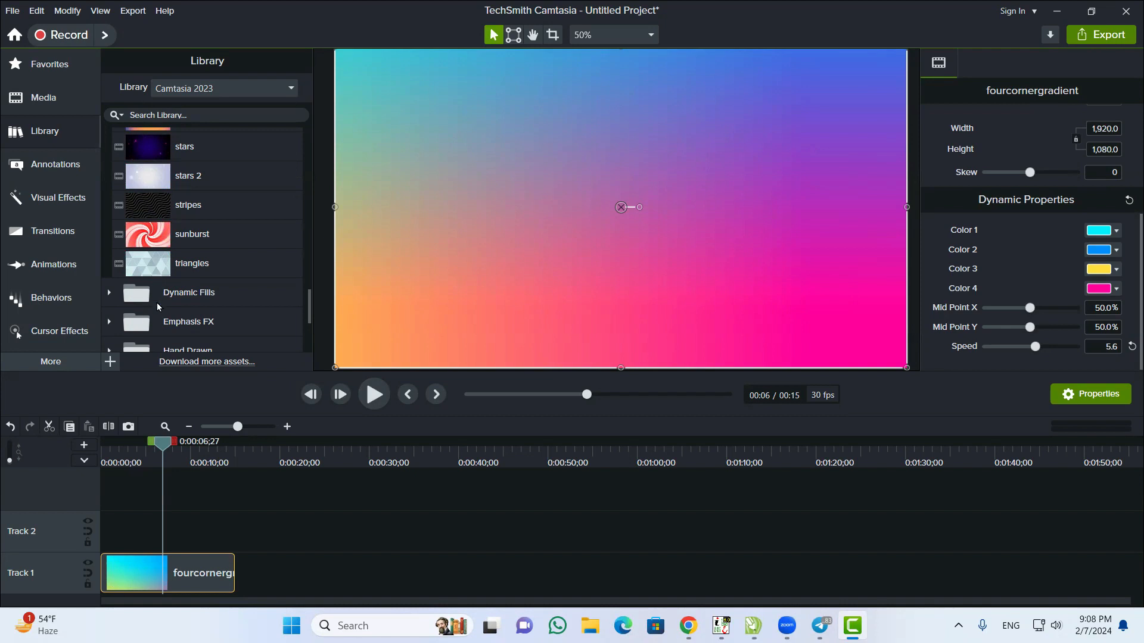
scroll(157, 305, "down", 2)
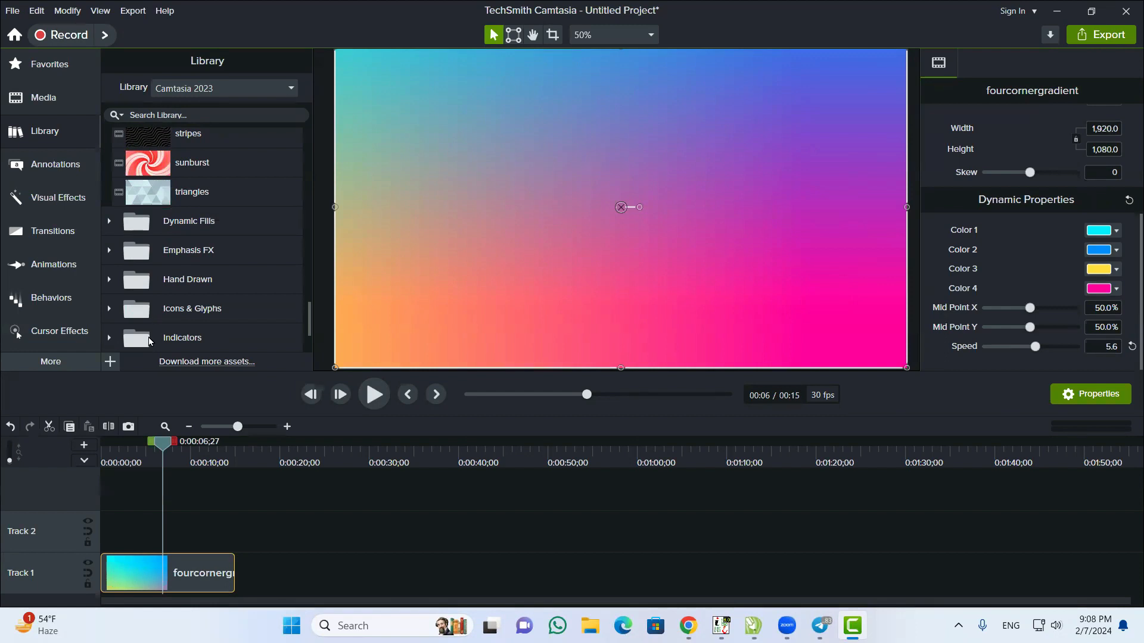
scroll(148, 337, "down", 2)
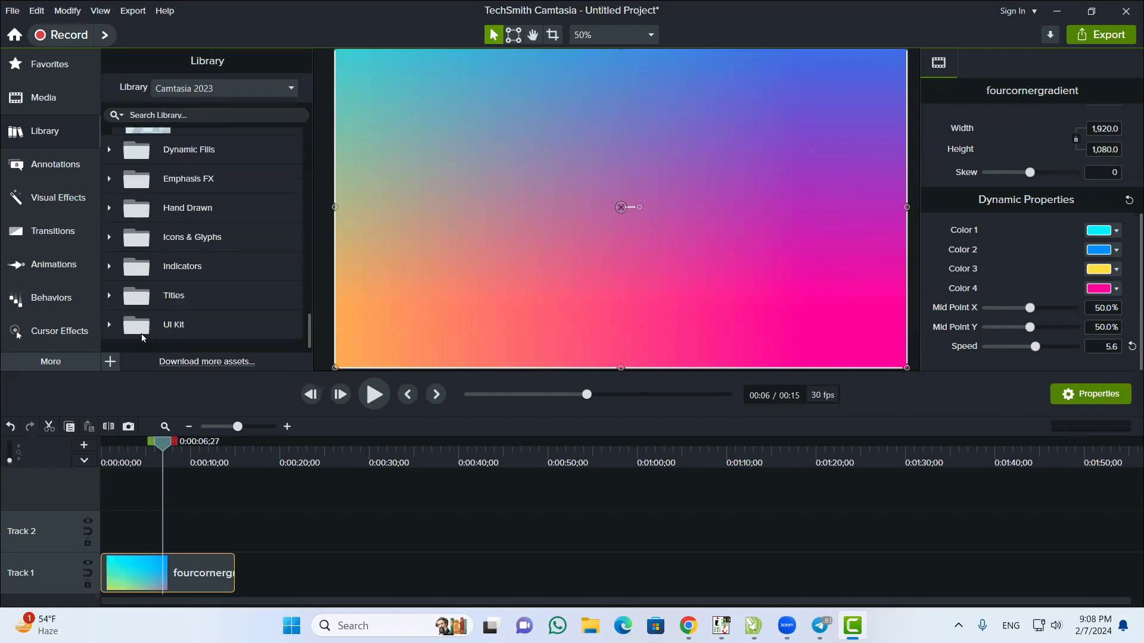
left_click(108, 326)
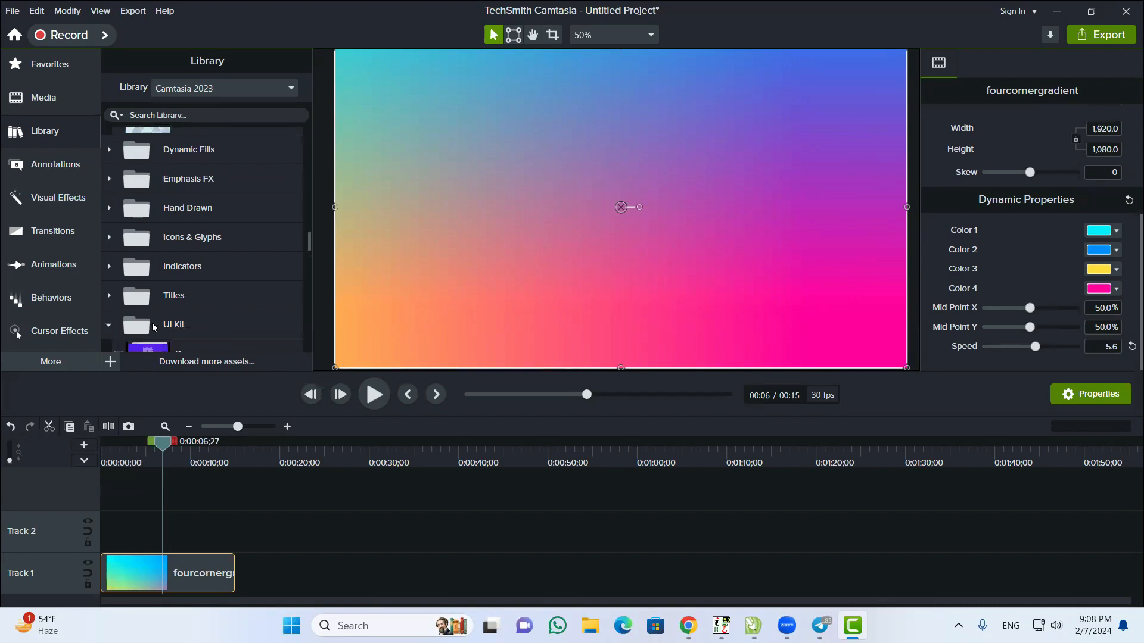
scroll(152, 323, "down", 3)
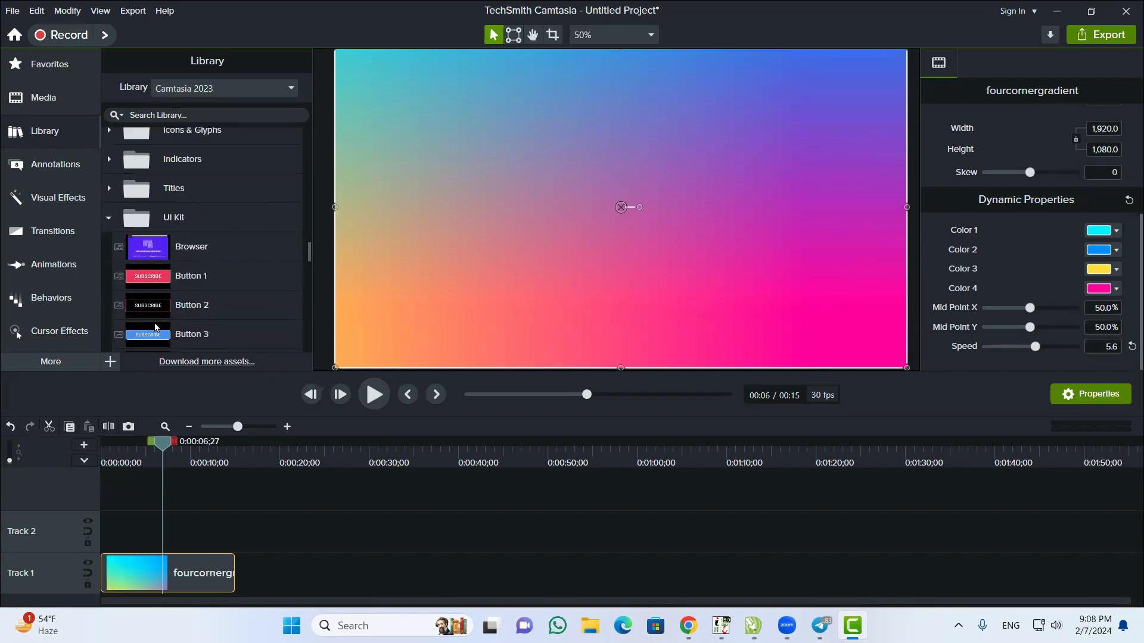
scroll(171, 281, "down", 4)
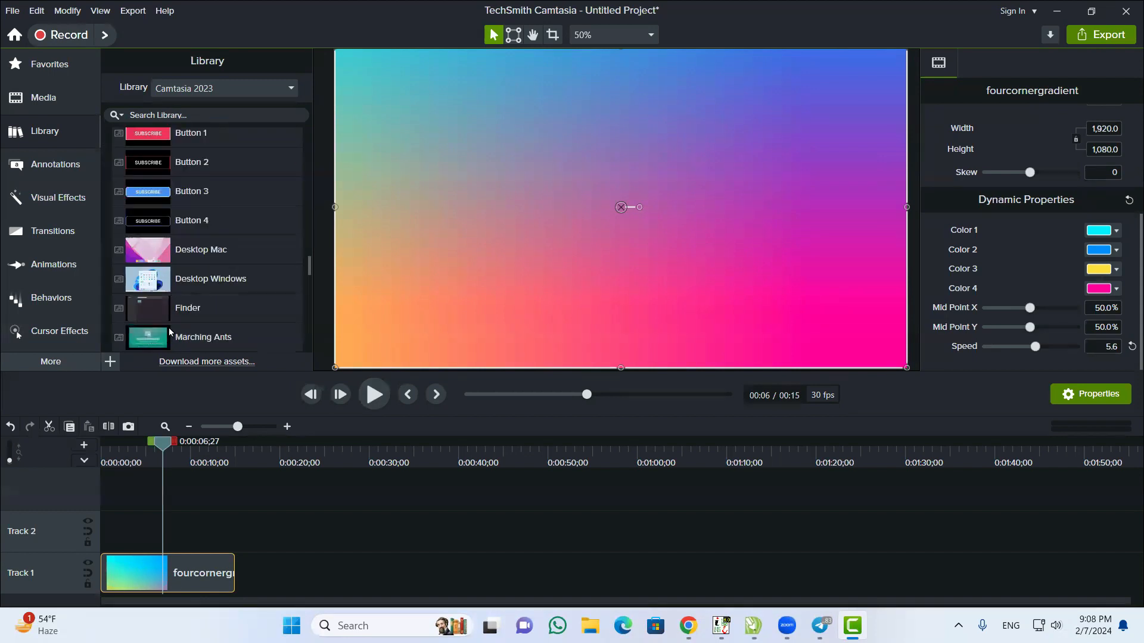
scroll(169, 327, "down", 7)
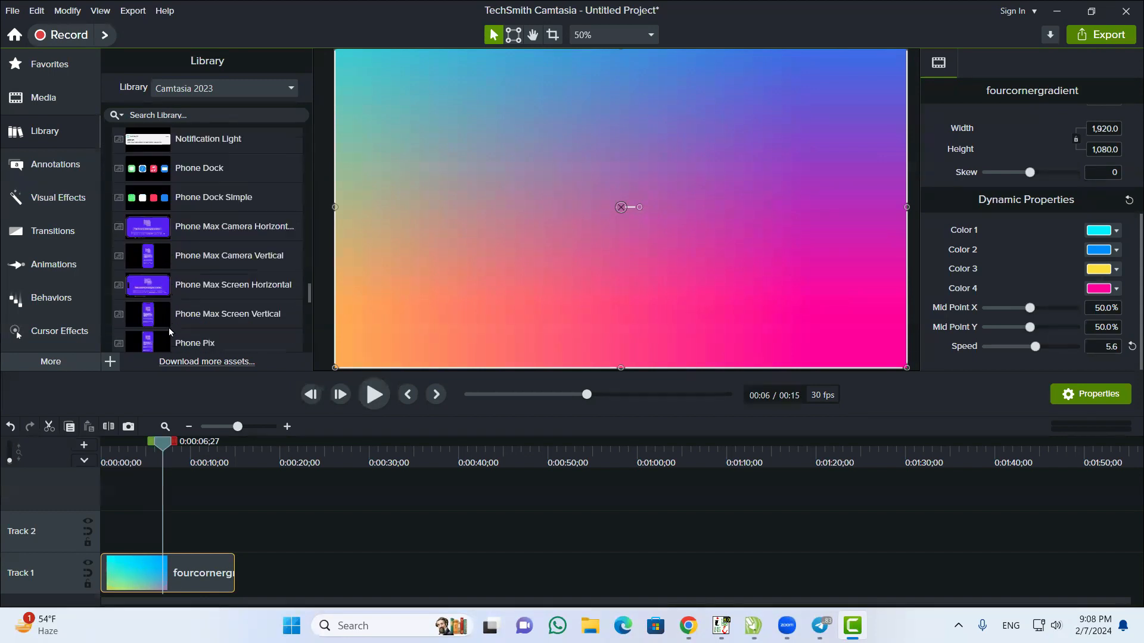
scroll(169, 327, "down", 7)
scroll(169, 327, "down", 7)
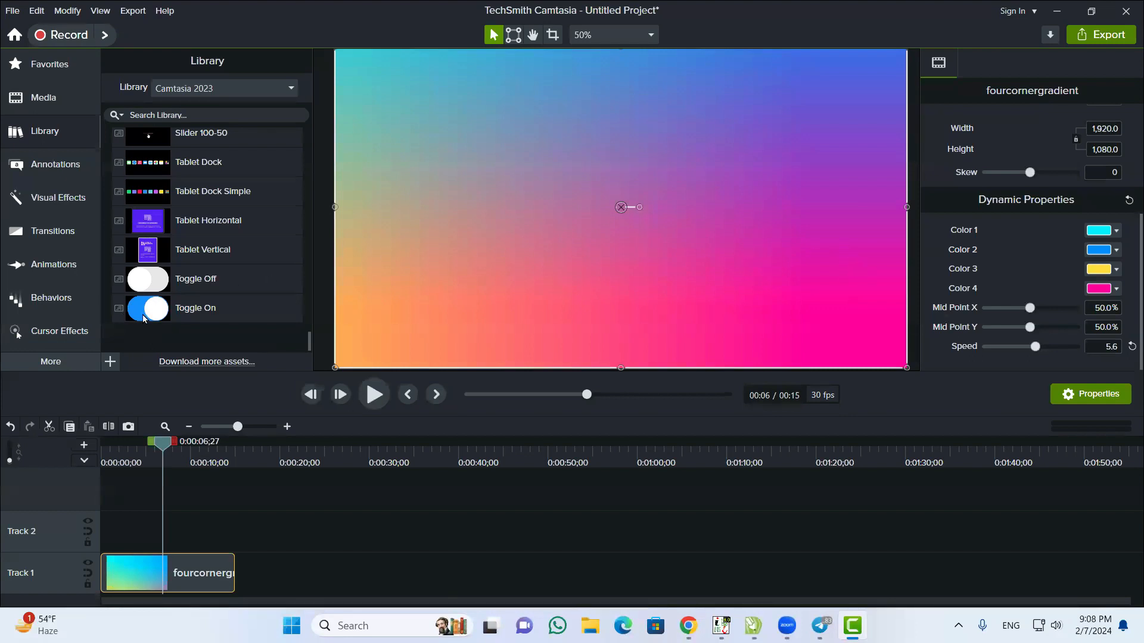
Move the playhead back to 0:00:05;03 to view that frame of the fourcornergradient clip
mouse_move(158, 446)
left_mouse_down()
mouse_move(170, 445)
mouse_move(130, 444)
mouse_move(146, 446)
left_mouse_up()
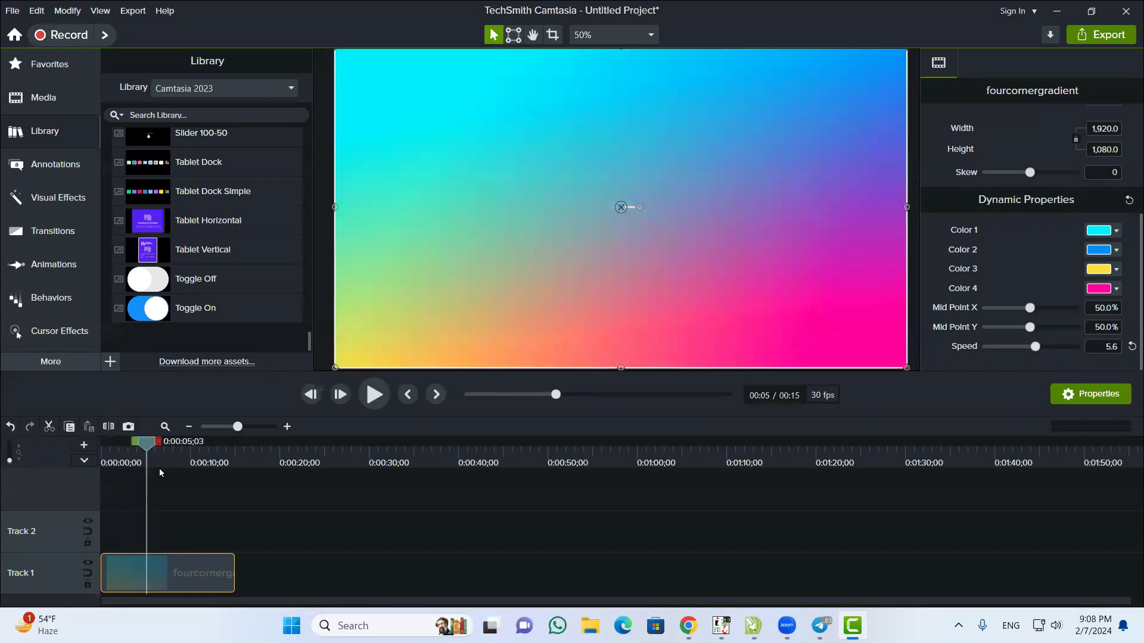
Extend the fourcornergradient clip on Track 1 to about 56 seconds, and delete the radiallights and colorwaves media from the Media Bin
left_click_drag(230, 576, 603, 559)
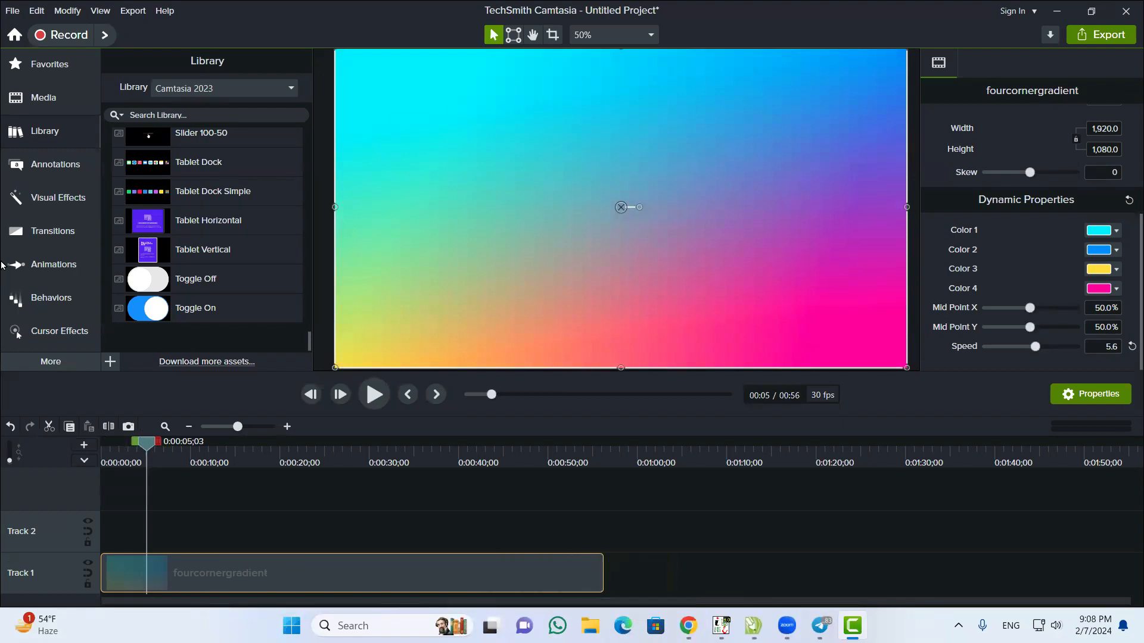
left_click(52, 100)
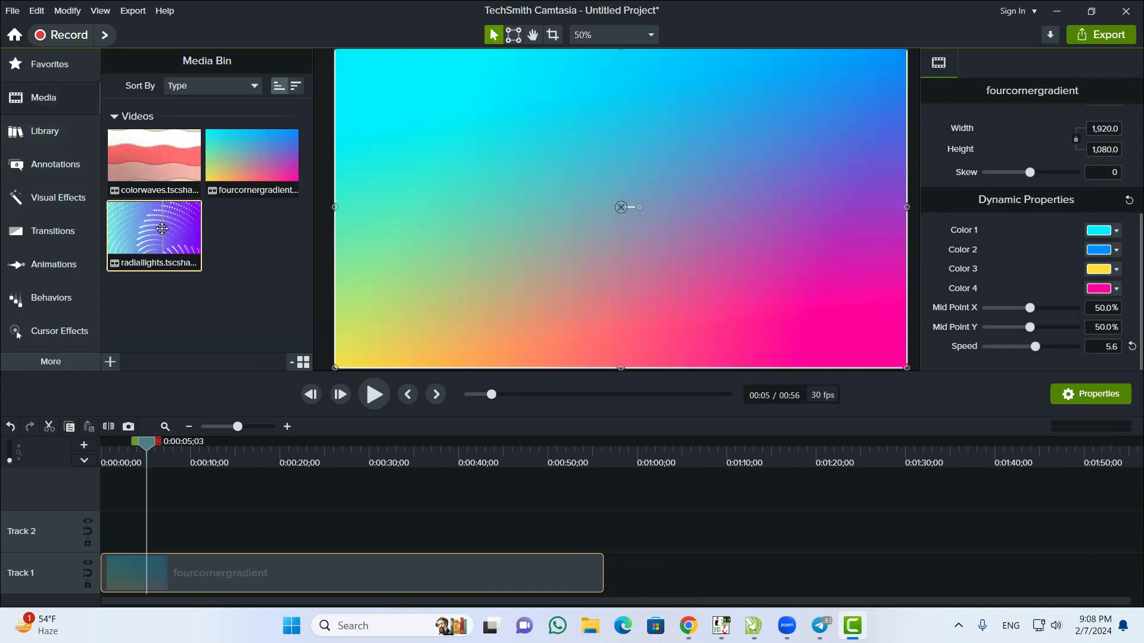
key("Delete")
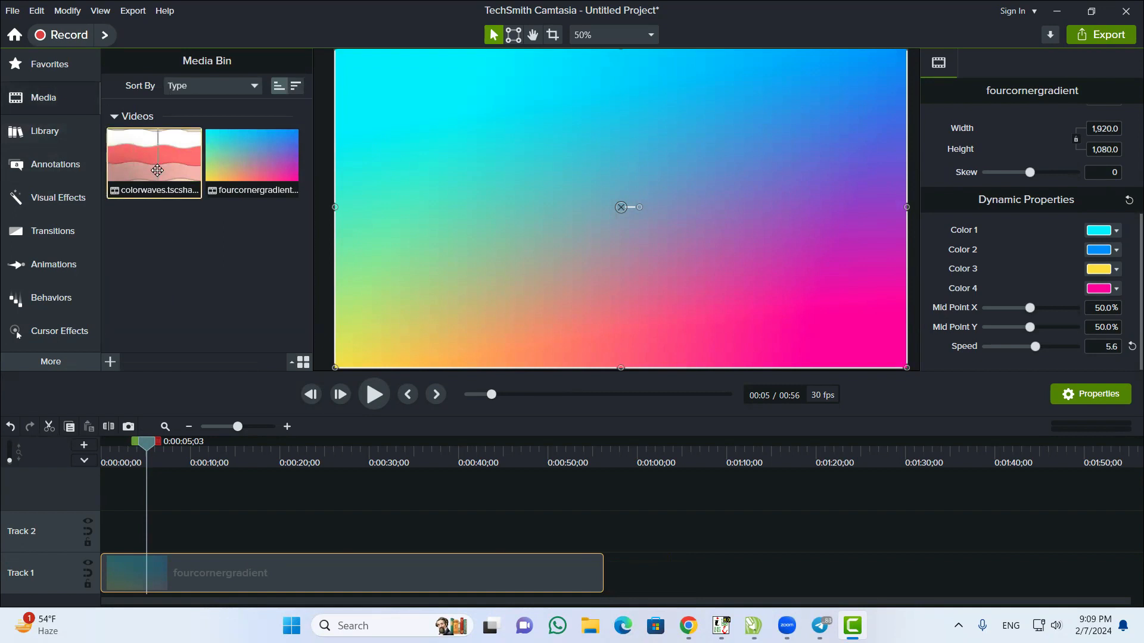
key("Delete")
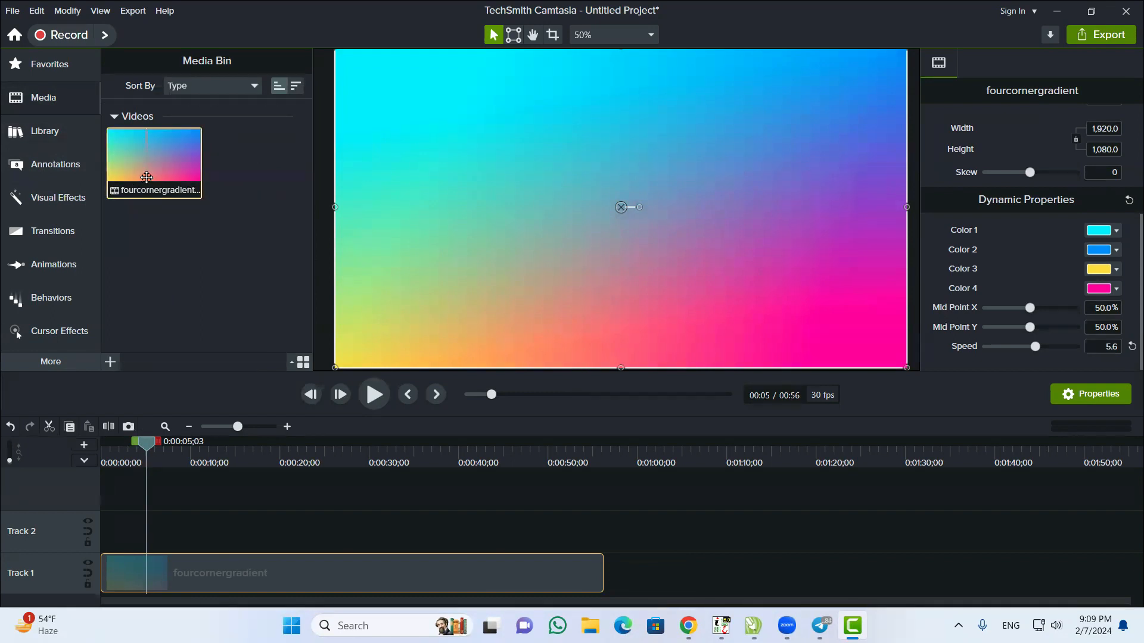
Try to delete the fourcornergradient media from the Media Bin while its clip is still on the timeline
key("Delete")
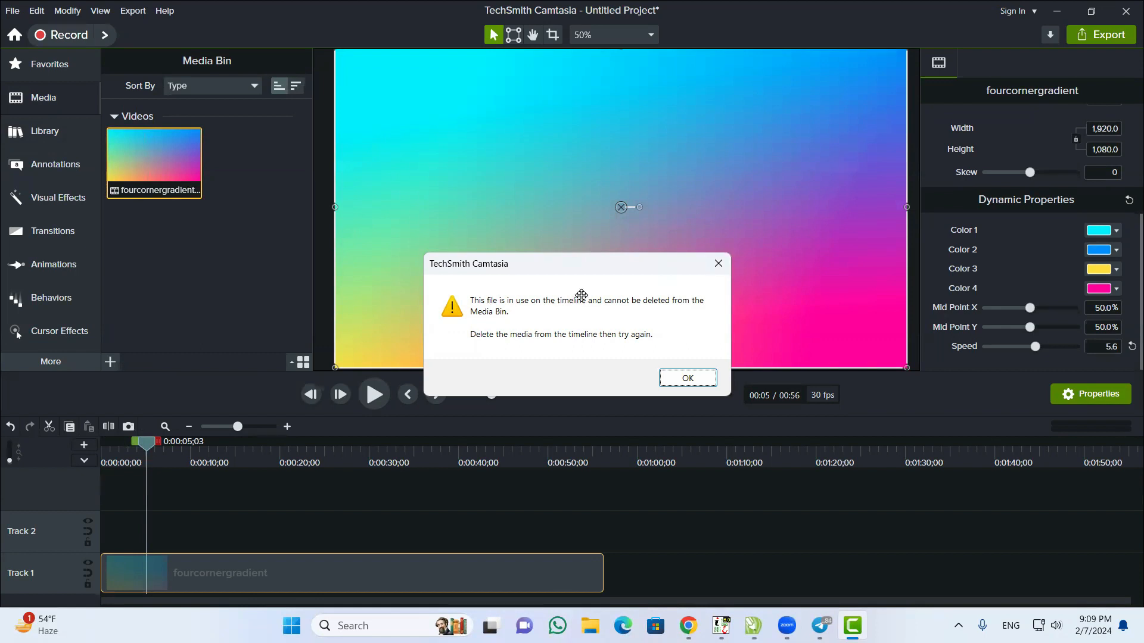
key("Return")
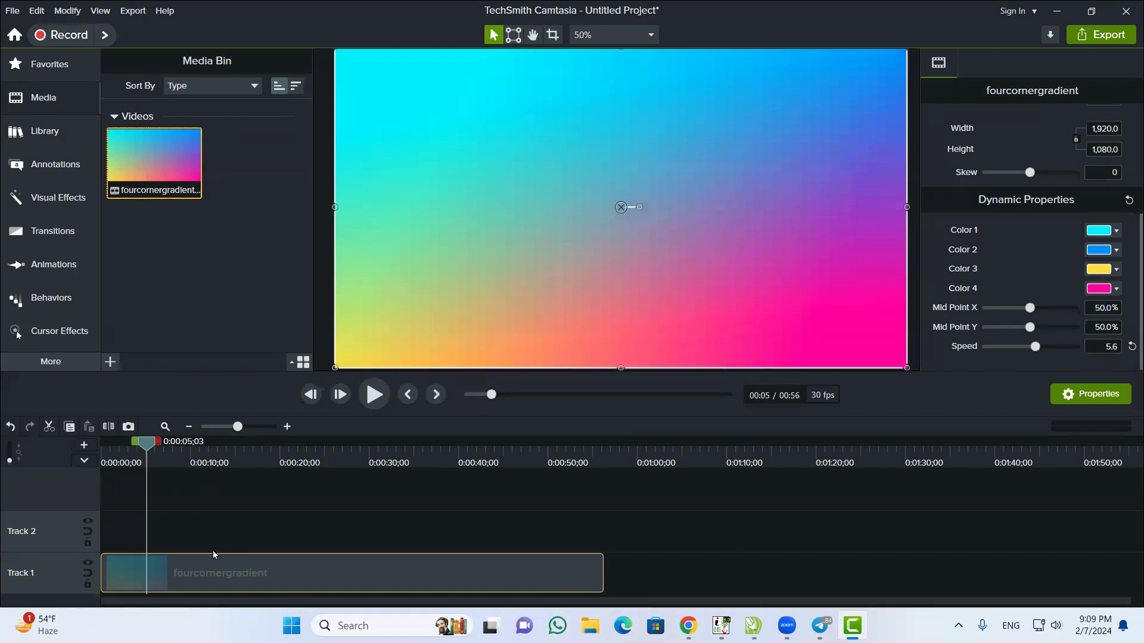
left_click(263, 519)
left_click_drag(308, 490, 246, 602)
left_click(295, 499)
left_click_drag(338, 485, 249, 567)
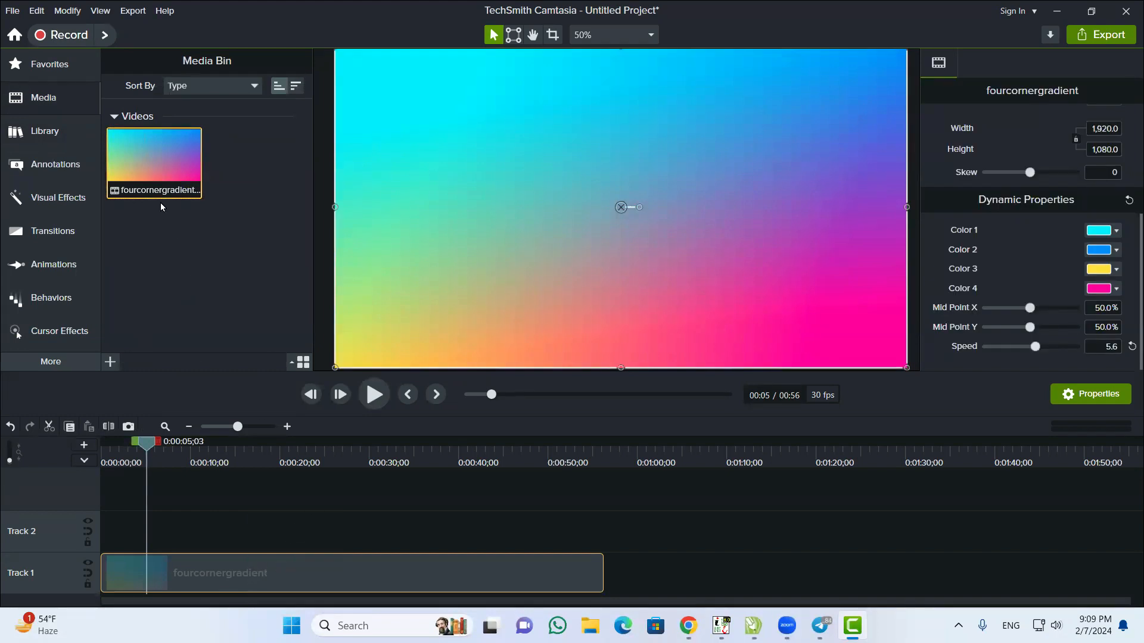
Import the "Ab To Bas Aik Hi Dhun Hai" video from the Ab to Bus Ek Hi Dhun Hai folder on Local Disk (D:)
right_click(237, 160)
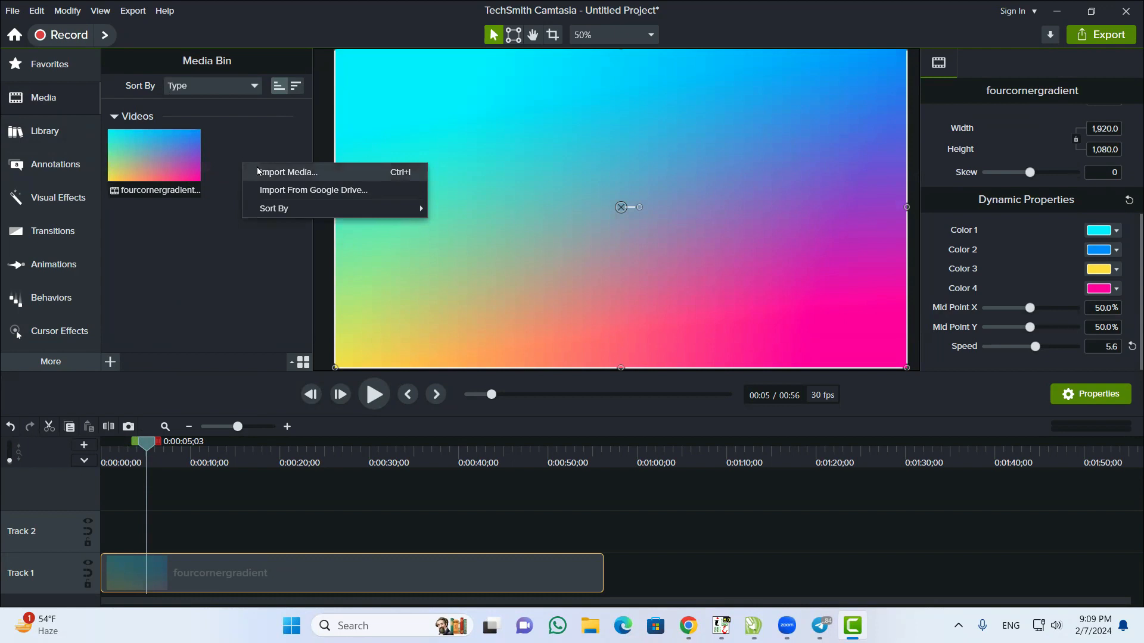
left_click(262, 172)
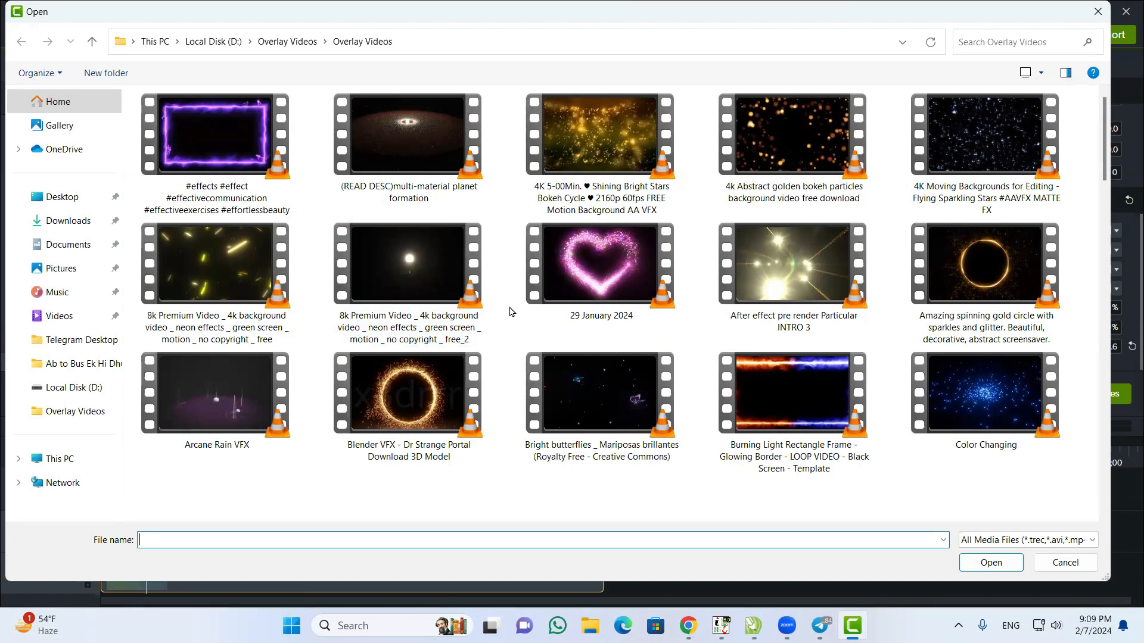
scroll(509, 311, "down", 12)
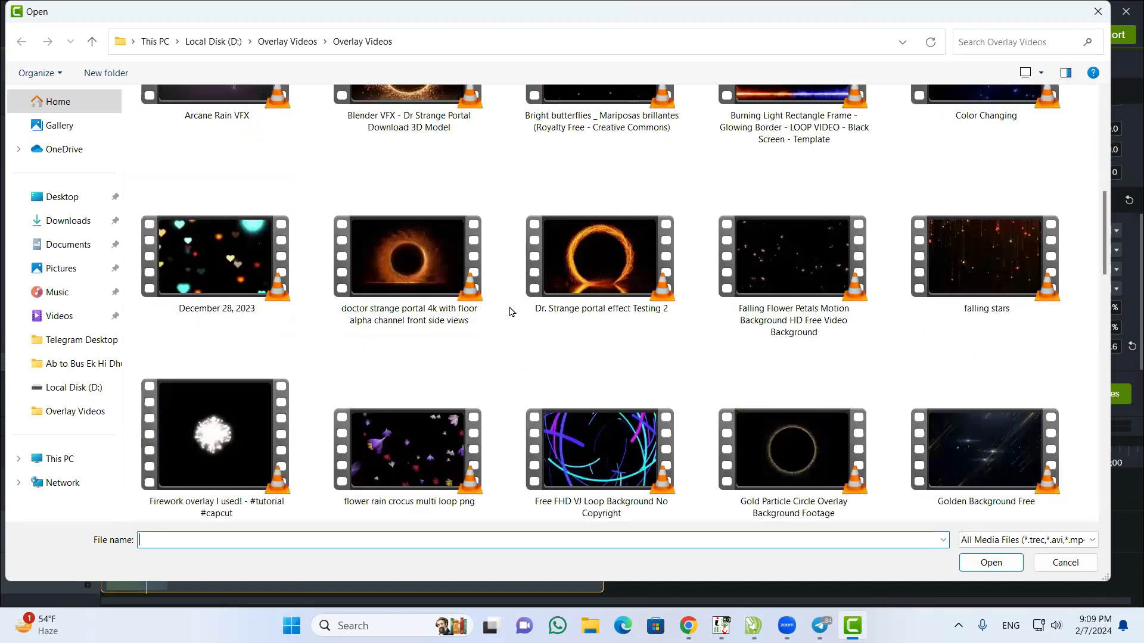
scroll(510, 311, "down", 4)
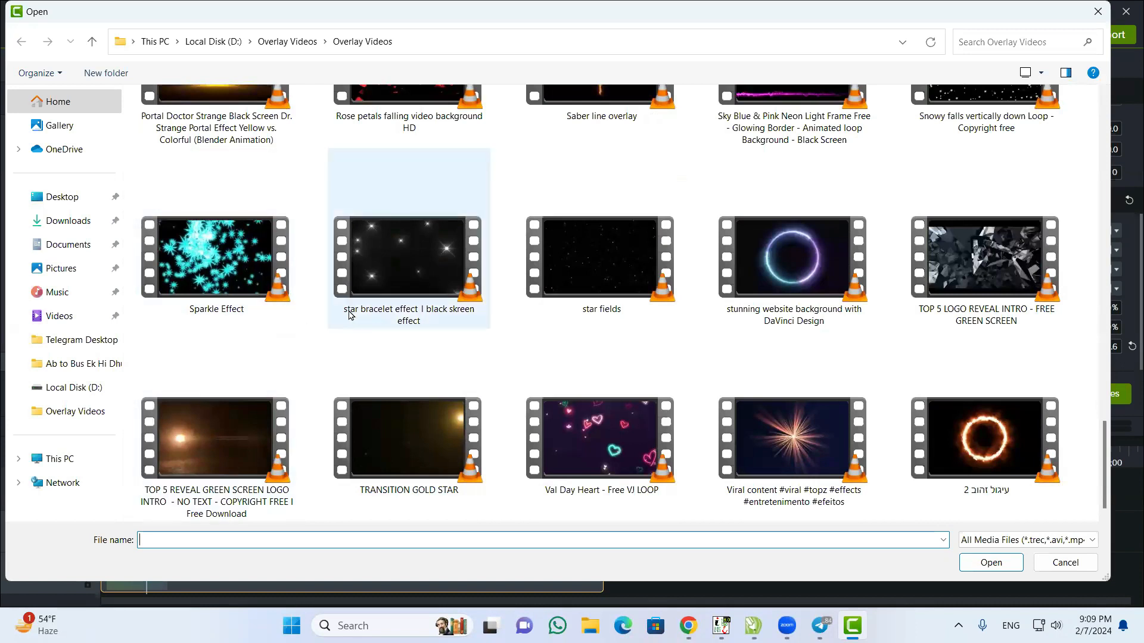
scroll(349, 315, "up", 3)
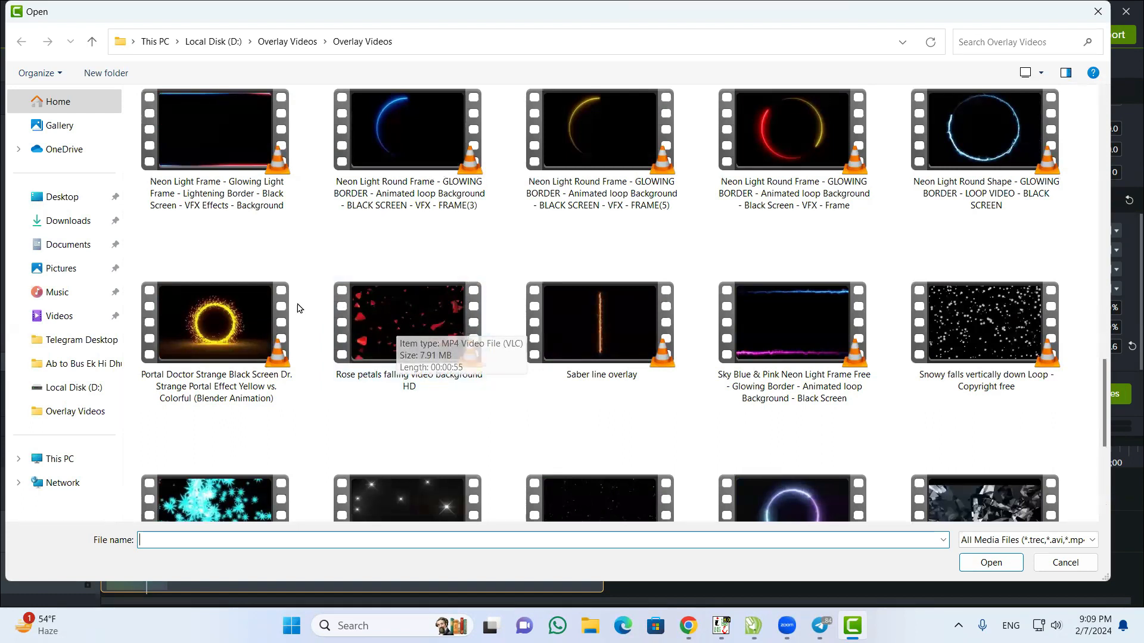
left_click(65, 389)
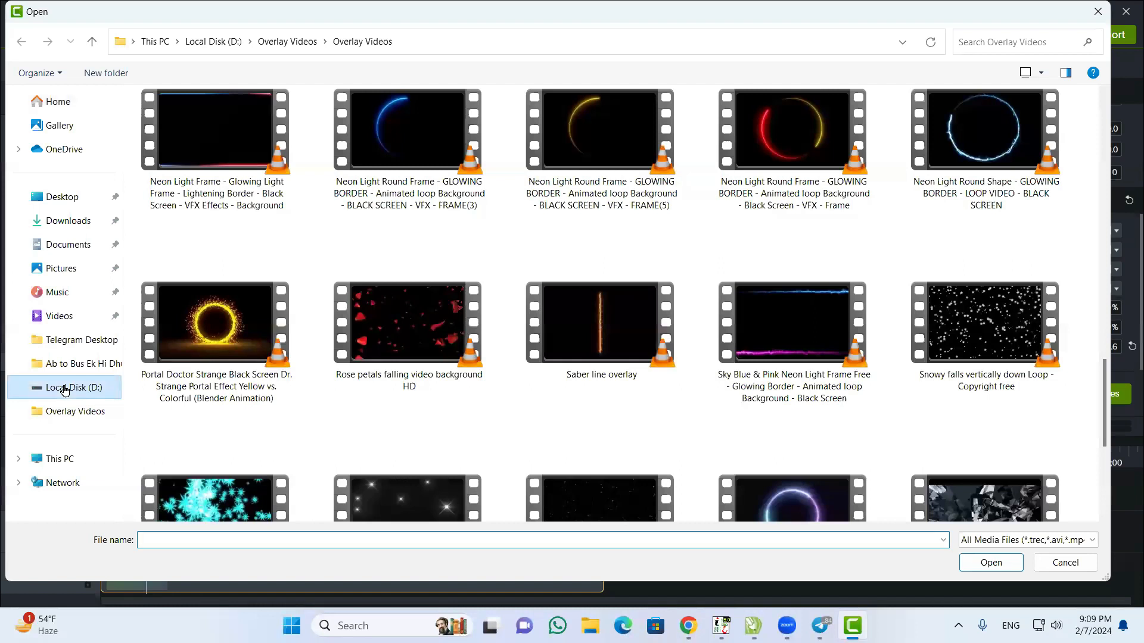
double_click(174, 131)
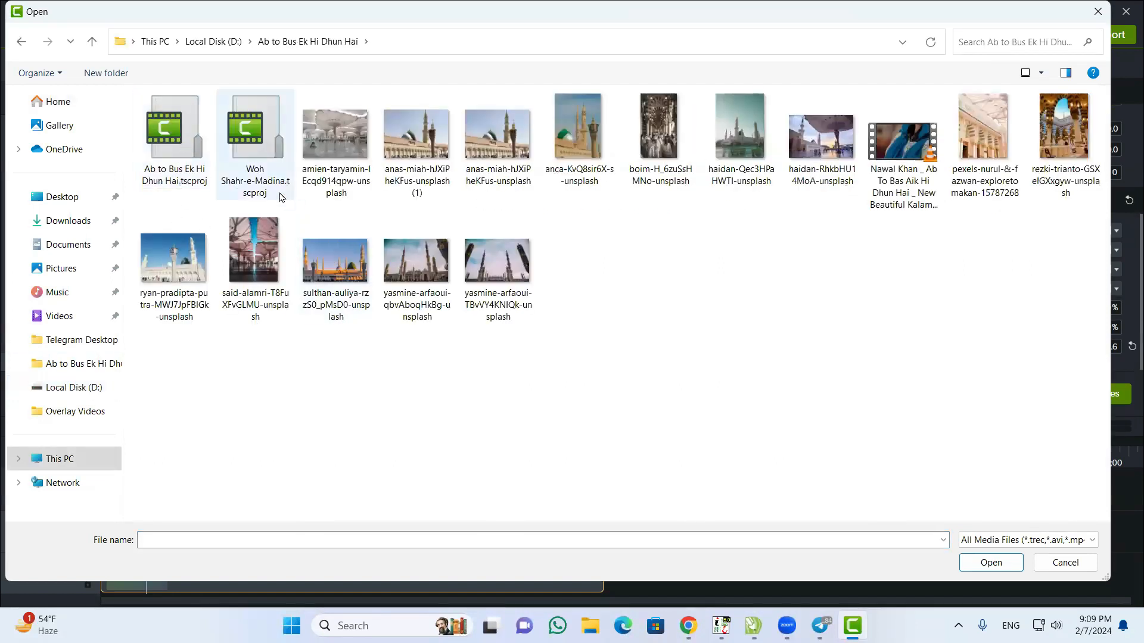
left_click(900, 171)
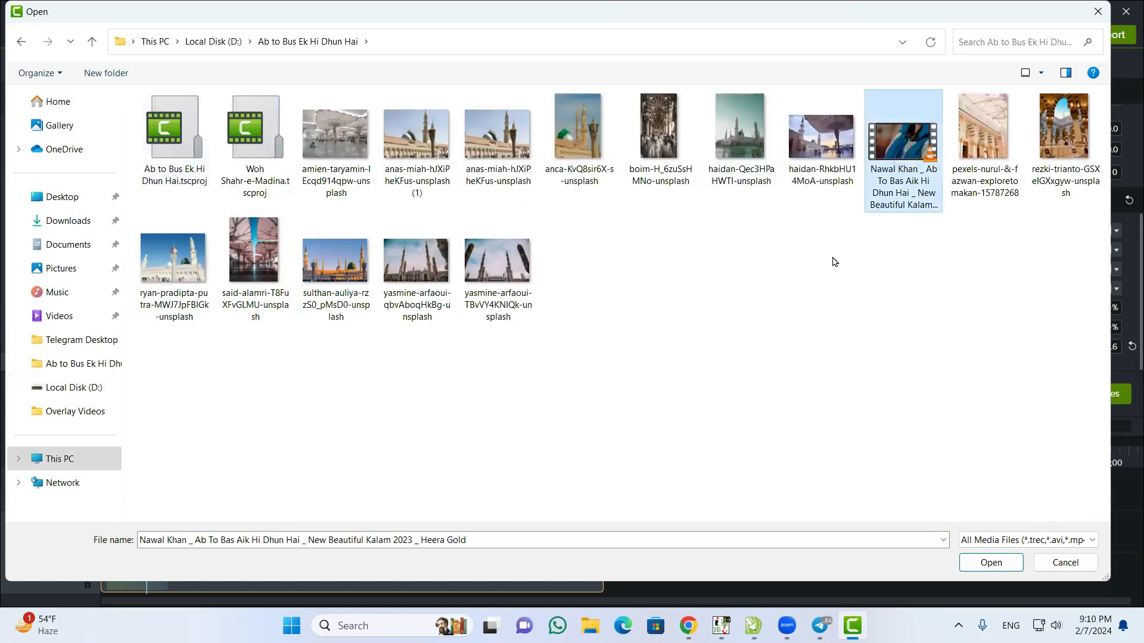
left_click(990, 563)
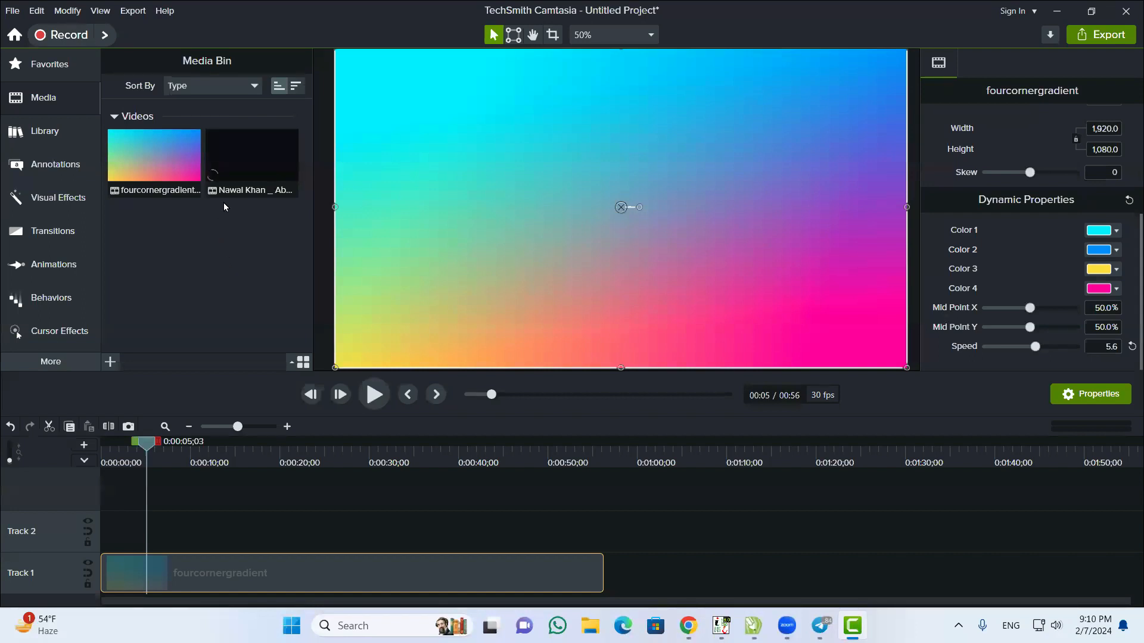
Place the imported video on Track 2 at the playhead and separate its audio and video
right_click(243, 167)
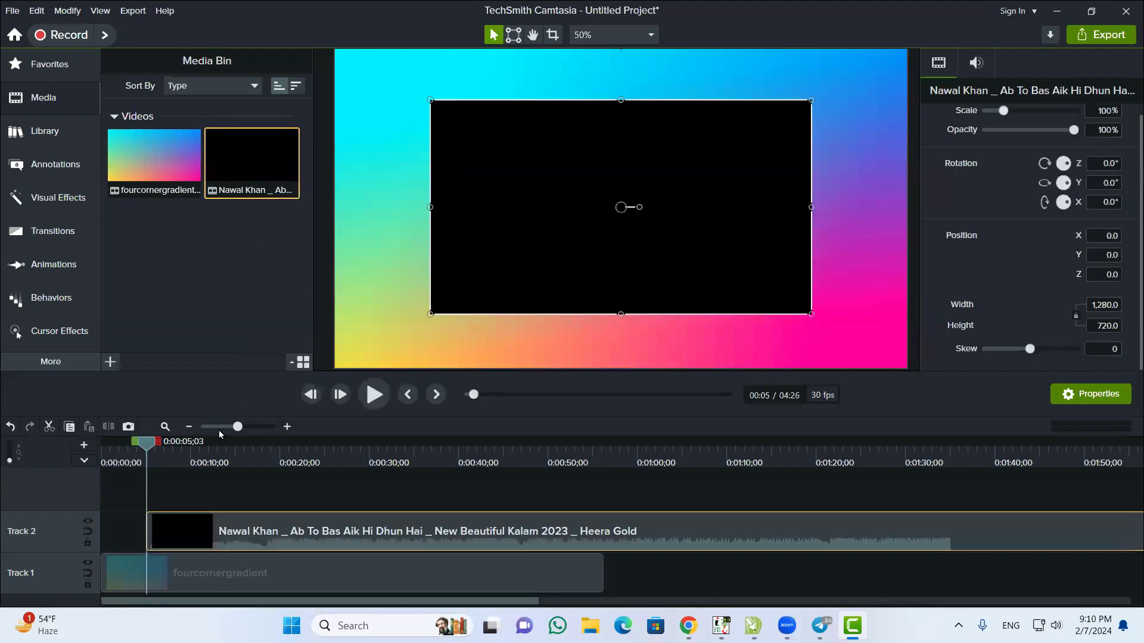
right_click(304, 530)
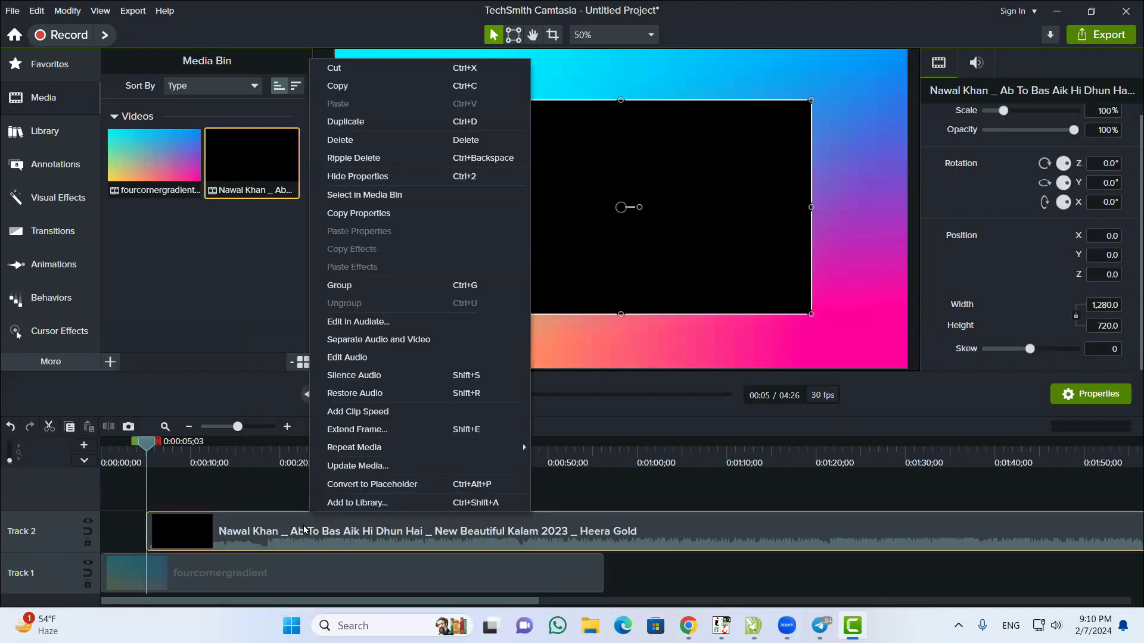
left_click(349, 340)
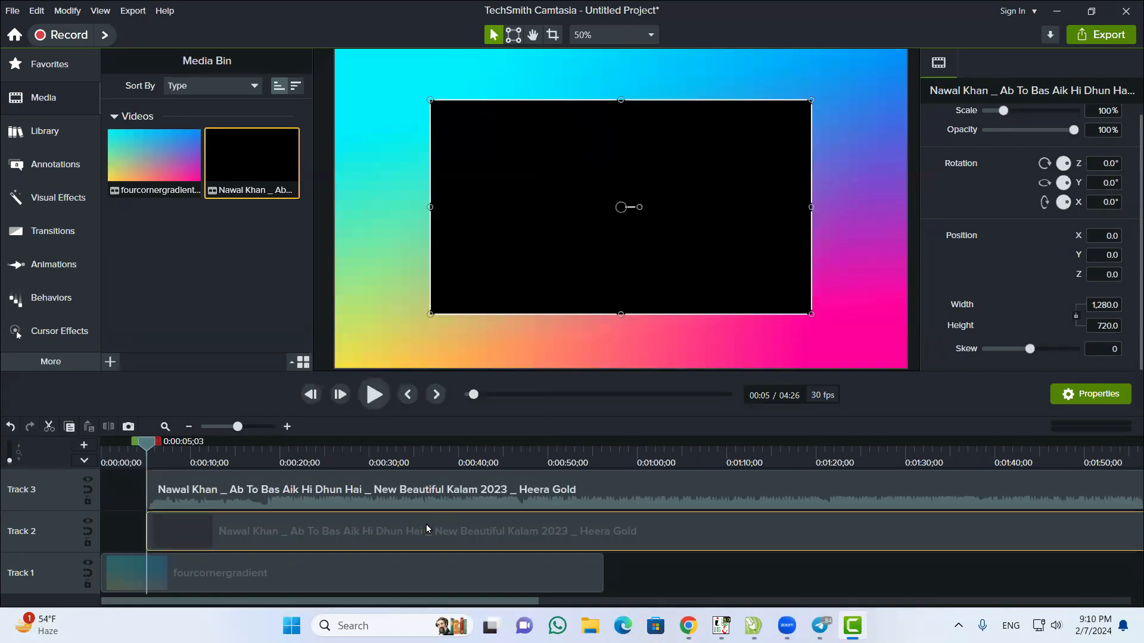
Delete the separated video clip and move the audio to the timeline start on the track below fourcornergradient
key("Delete")
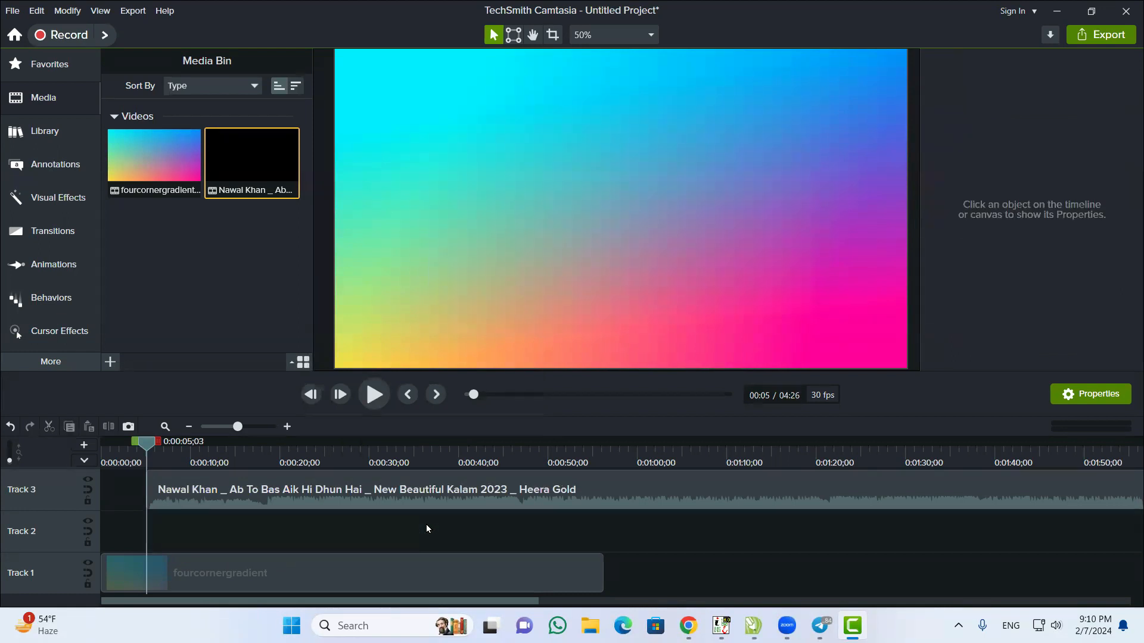
left_click_drag(391, 495, 241, 534)
left_click_drag(76, 527, 75, 583)
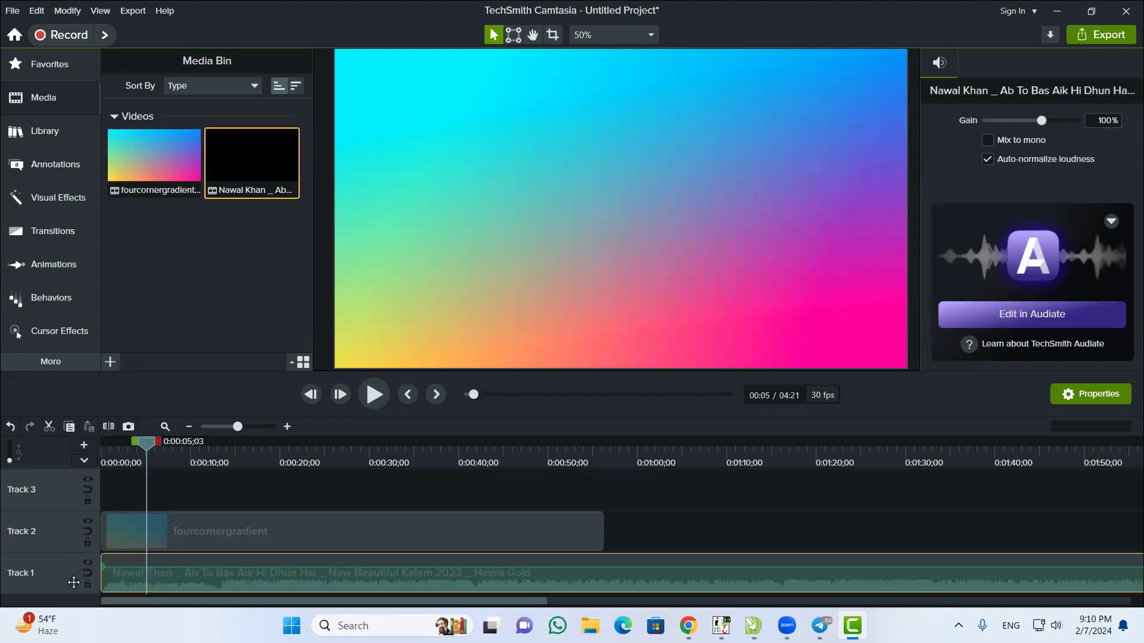
mouse_move(73, 582)
left_mouse_down()
mouse_move(75, 507)
mouse_move(84, 581)
left_mouse_up()
left_click(245, 496)
left_click(252, 525)
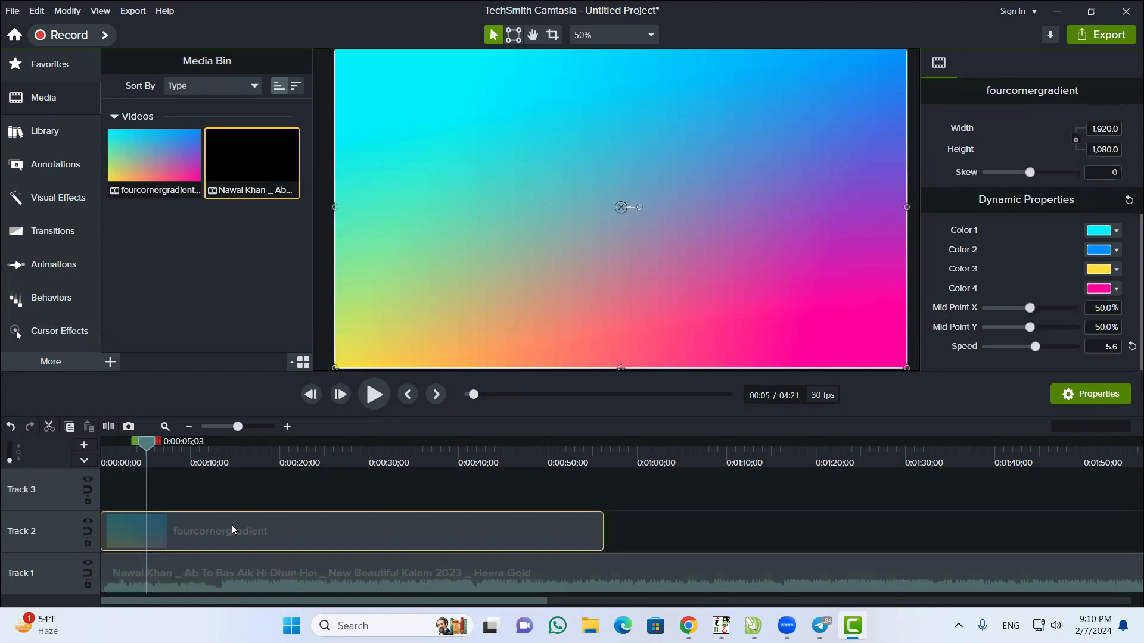
left_click_drag(233, 530, 214, 576)
mouse_move(206, 530)
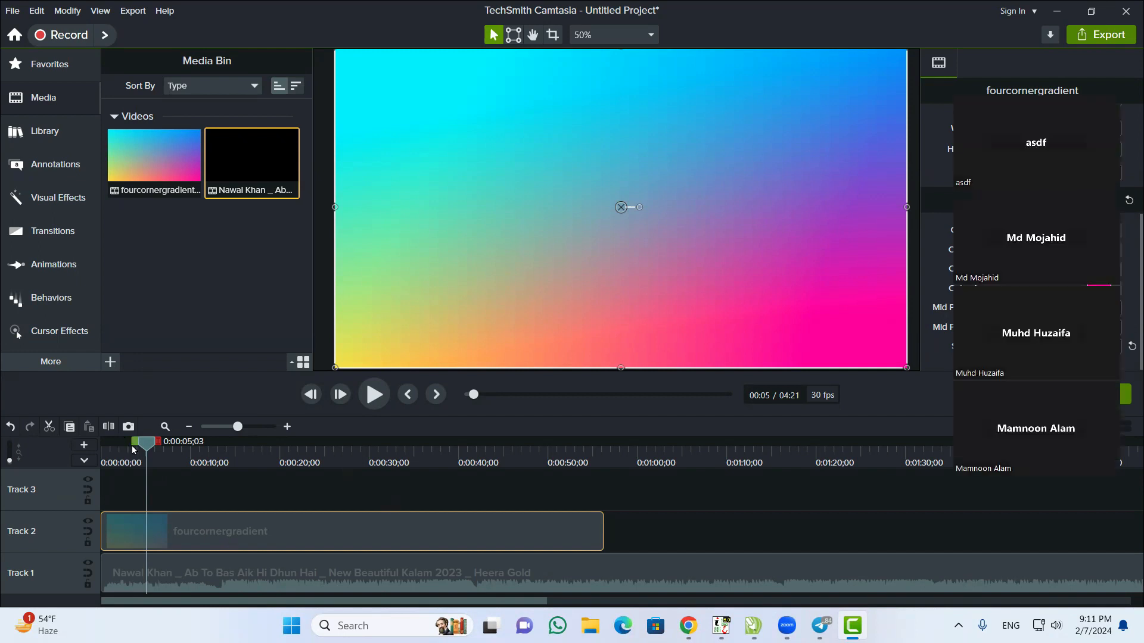
Return the playhead to the timeline start and try different timeline zoom levels to examine the fourcornergradient clip above the audio
left_click_drag(145, 444, 46, 449)
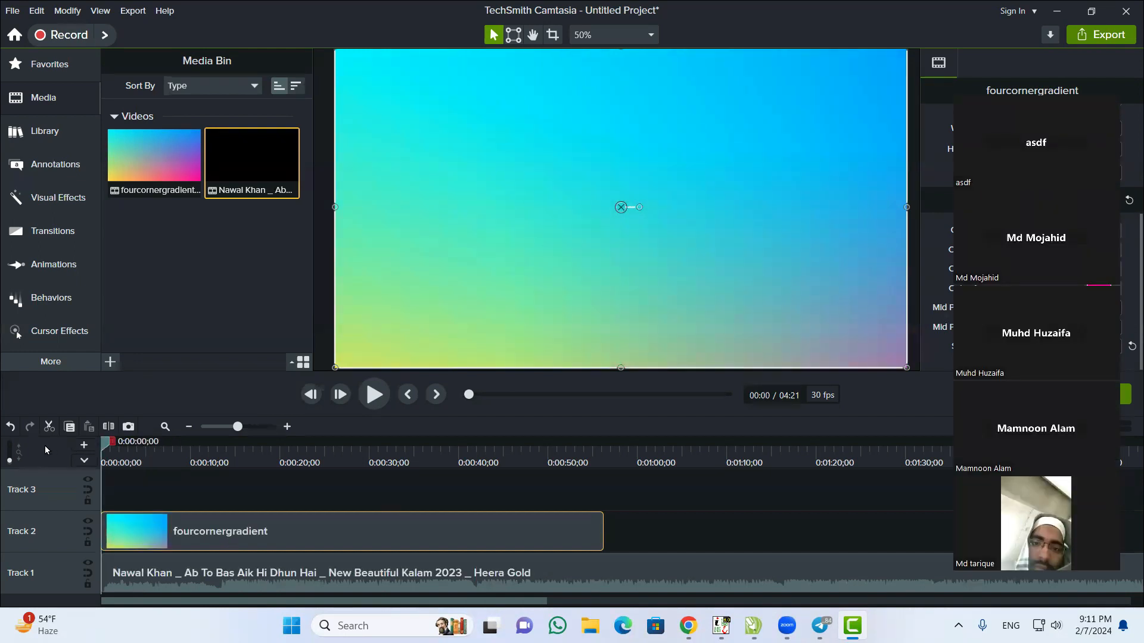
left_click(245, 427)
left_click_drag(246, 428, 236, 429)
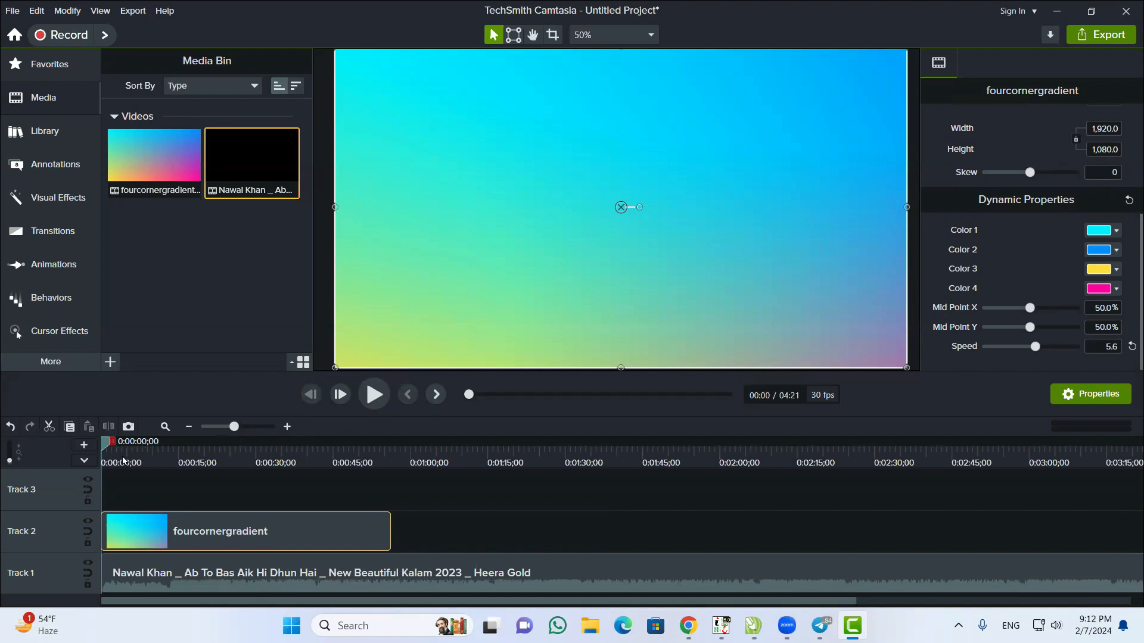
left_click_drag(234, 426, 250, 426)
left_click(287, 426)
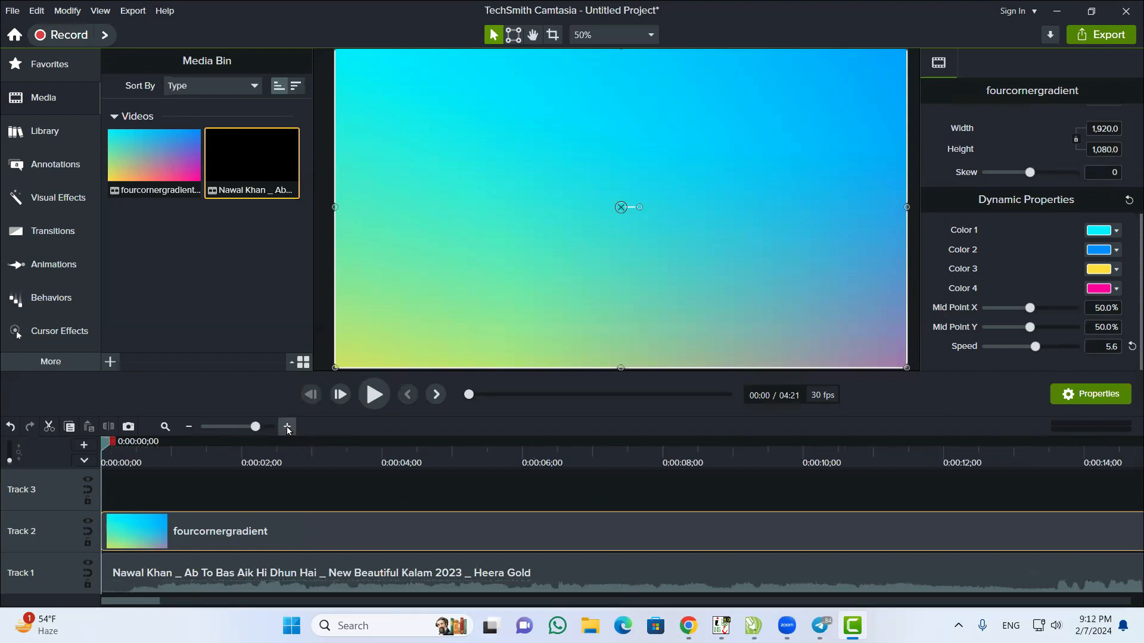
left_click(186, 427)
left_click(186, 428)
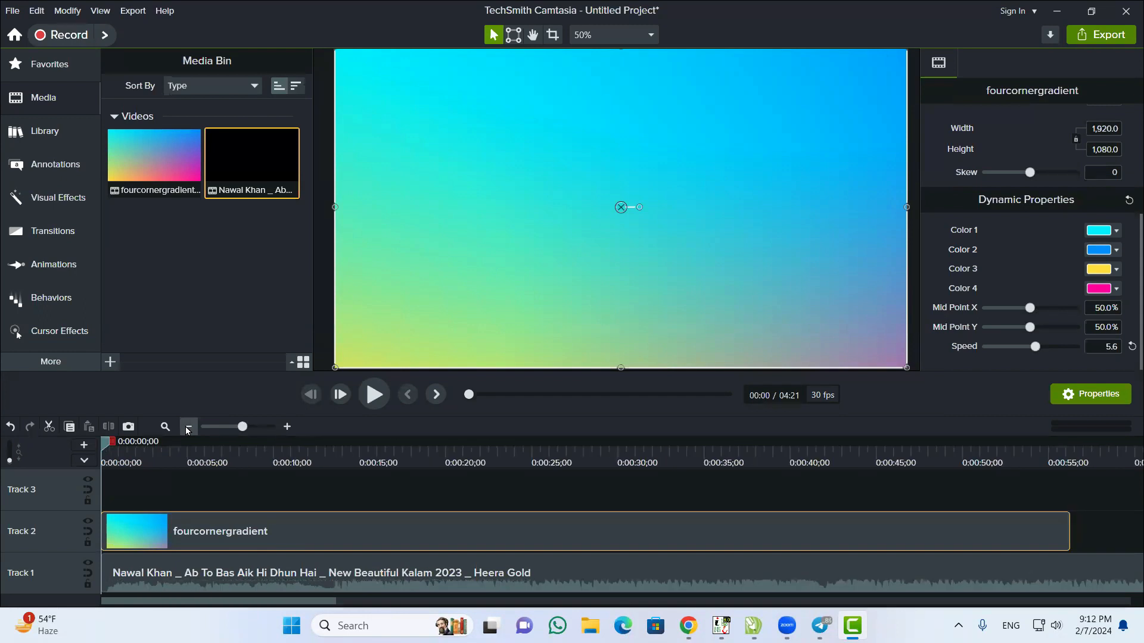
left_click(186, 429)
mouse_move(237, 429)
left_mouse_down()
mouse_move(257, 430)
mouse_move(223, 431)
mouse_move(234, 431)
left_mouse_up()
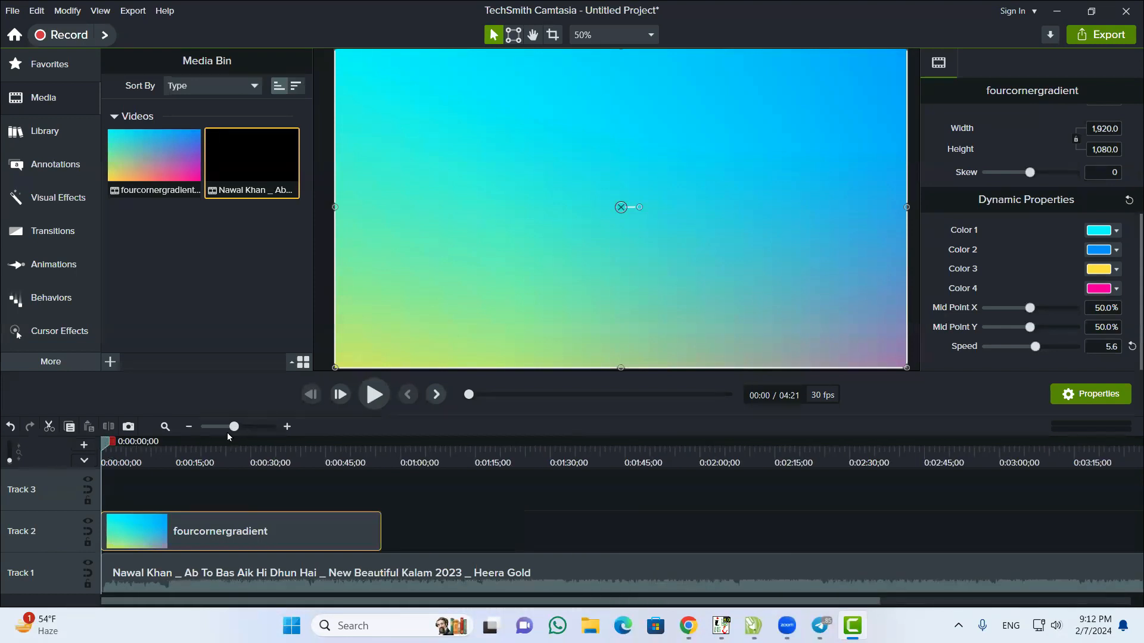
left_click_drag(234, 427, 240, 427)
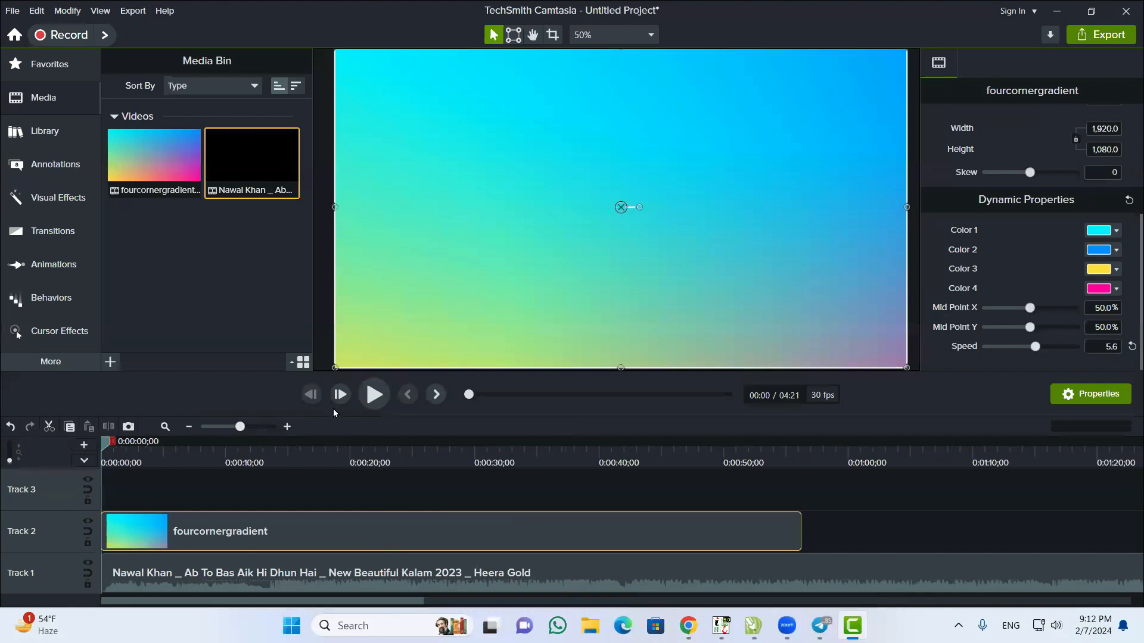
Play from the timeline start, skip the playhead ahead to 0:00:29;13, and resume playback until pausing at 0:00:42;06
left_click(373, 395)
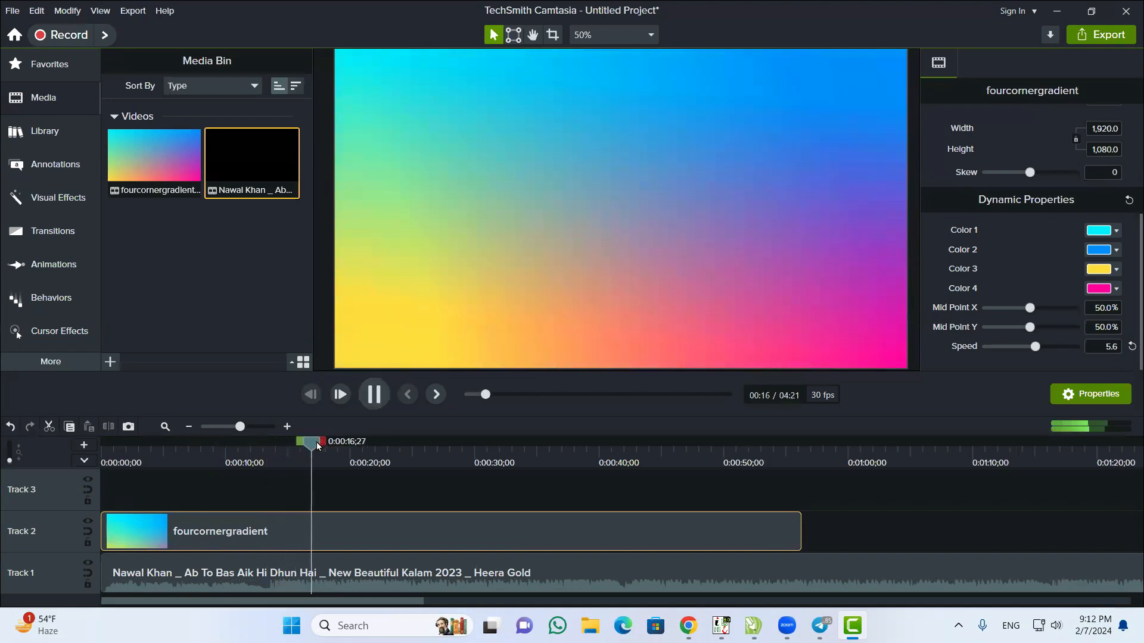
left_click_drag(316, 442, 467, 442)
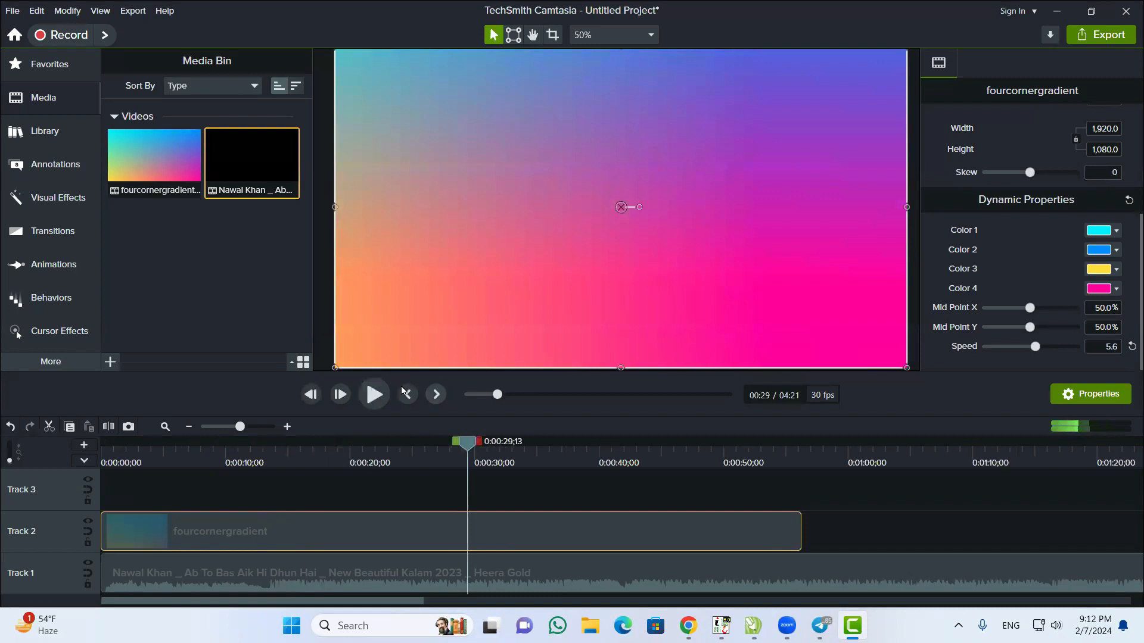
left_click(372, 394)
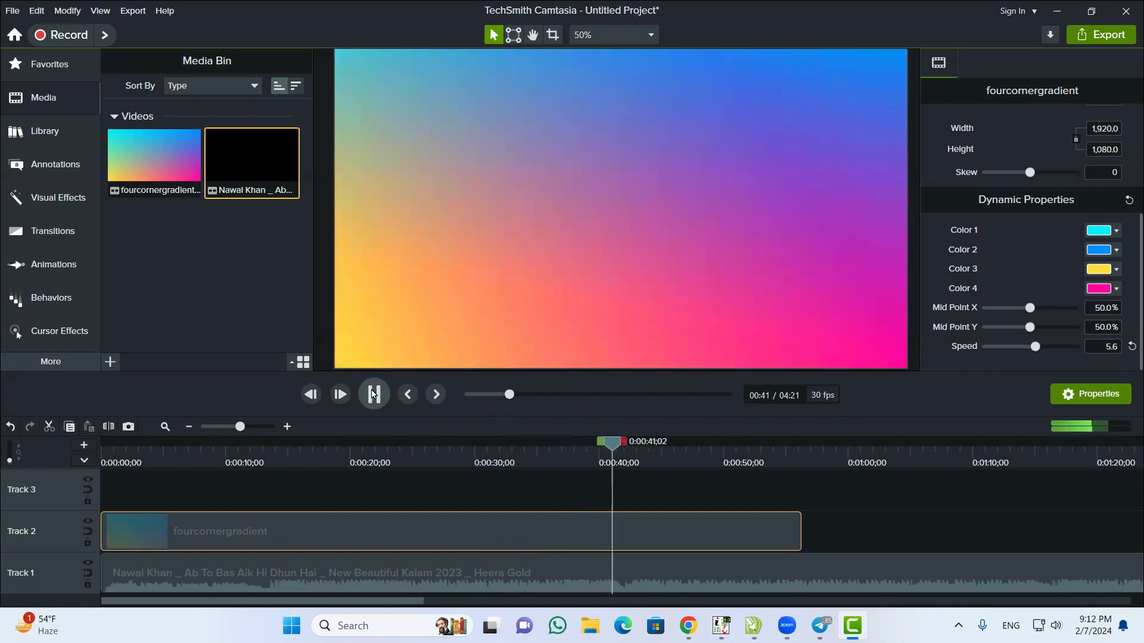
left_click(374, 394)
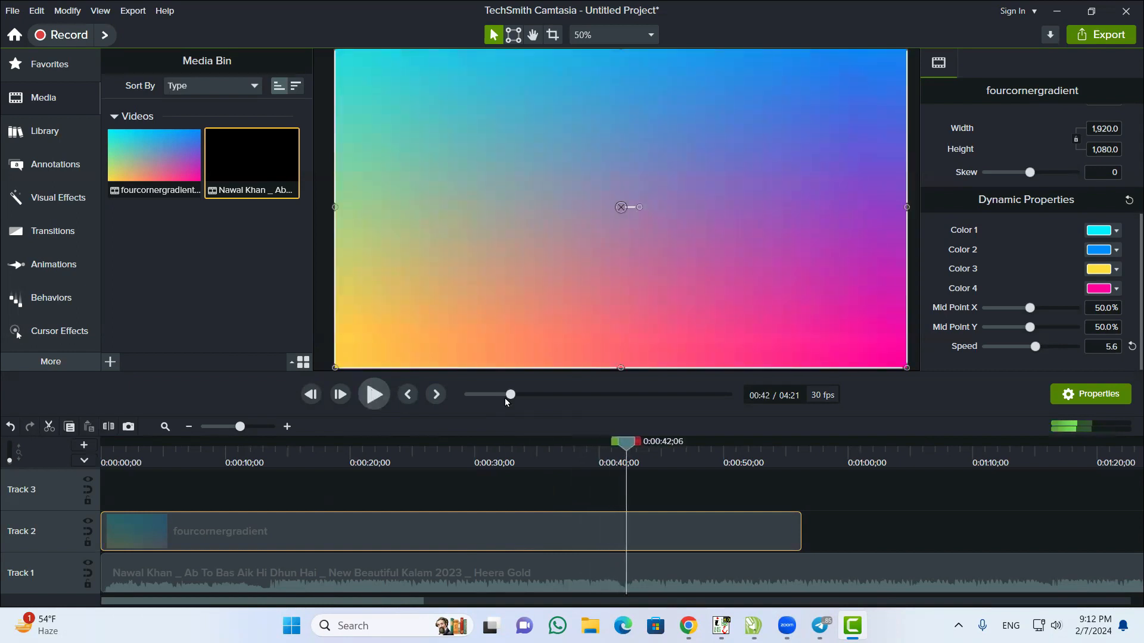
Split the audio clip on Track 1 at the 0:00:42;06 playhead and delete the part after it
left_click(648, 566)
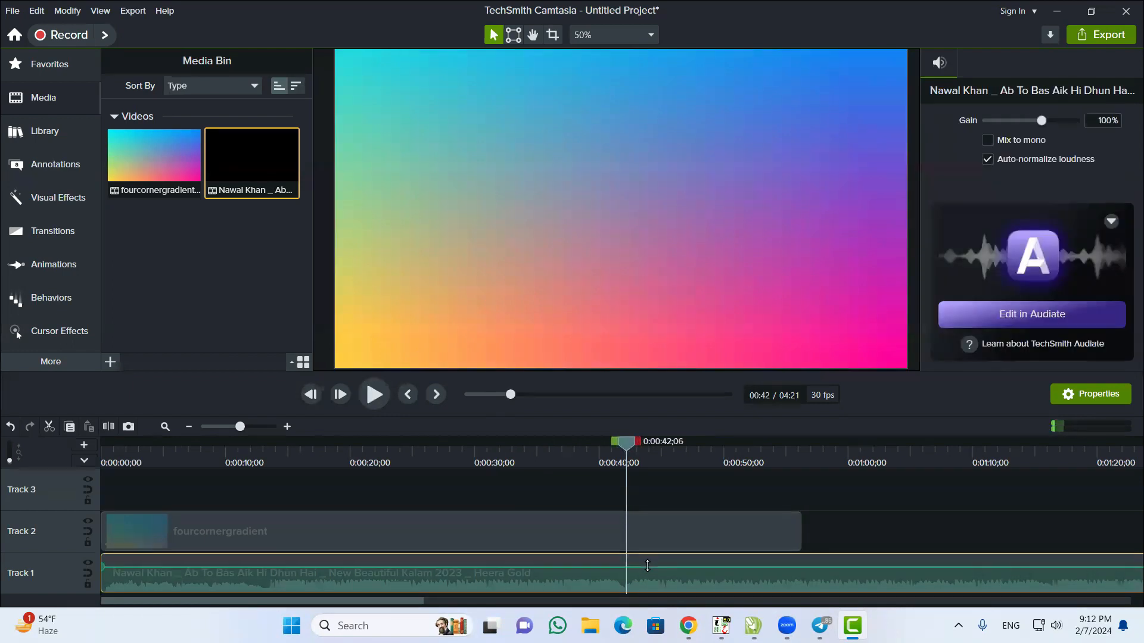
key("s")
left_click(653, 573)
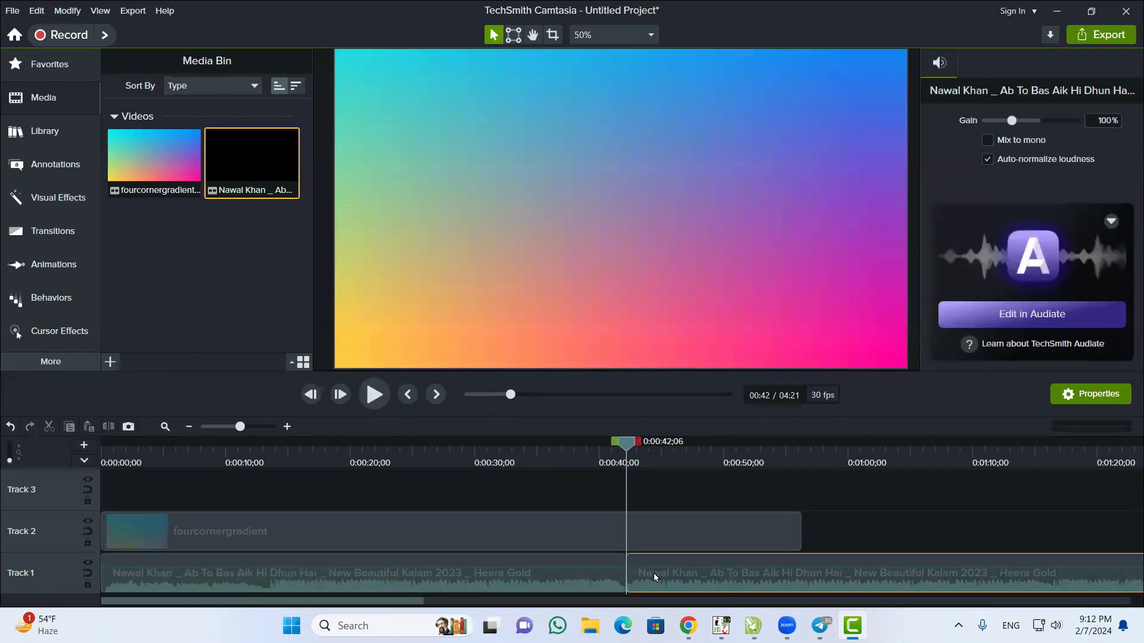
key("Delete")
Split the fourcornergradient clip on Track 2 at the 0:00:42;06 playhead and delete the part after it
left_click(667, 541)
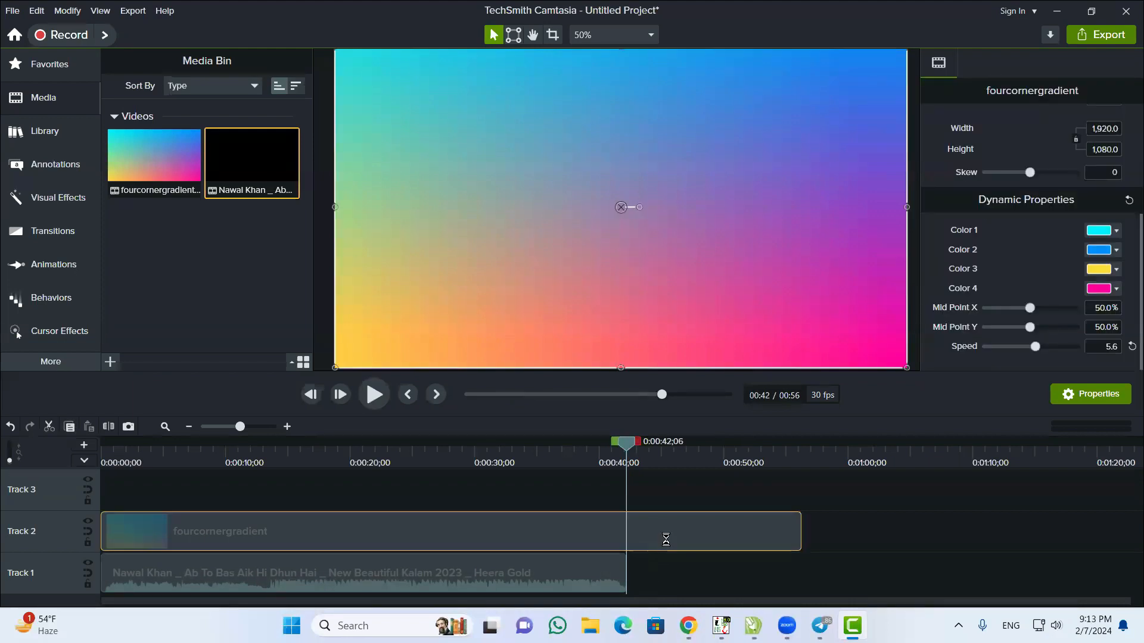
key("s")
left_click(667, 541)
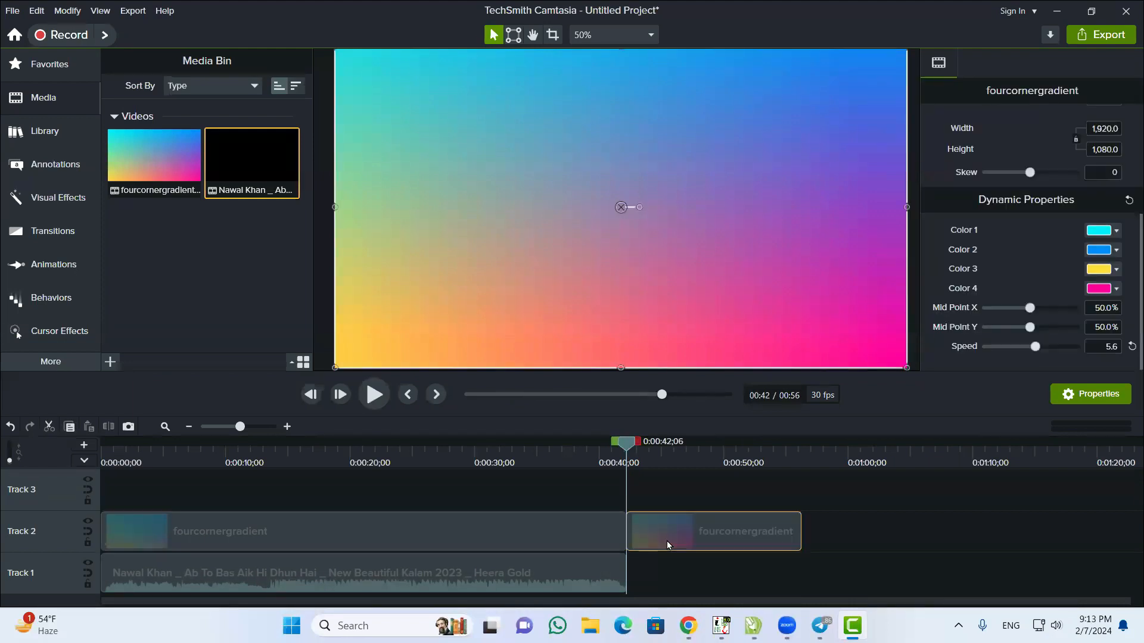
key("Delete")
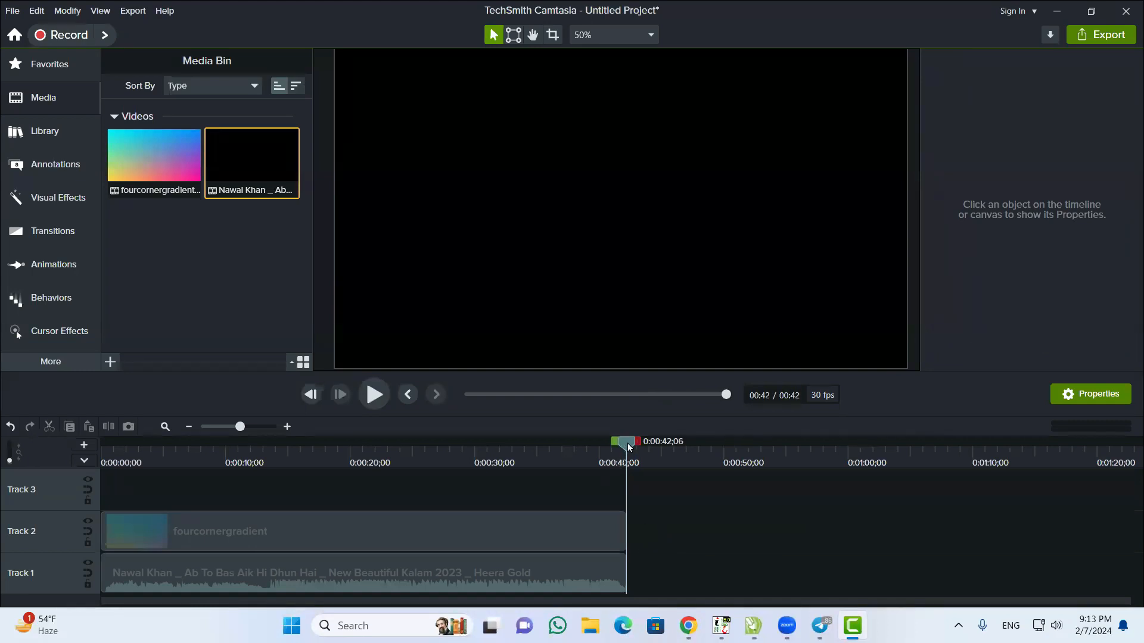
Return the playhead to the timeline start, enlarge the timeline view, and scrub to about 0:00:10;25 and back to examine the trimmed clips
key("ctrl+Home")
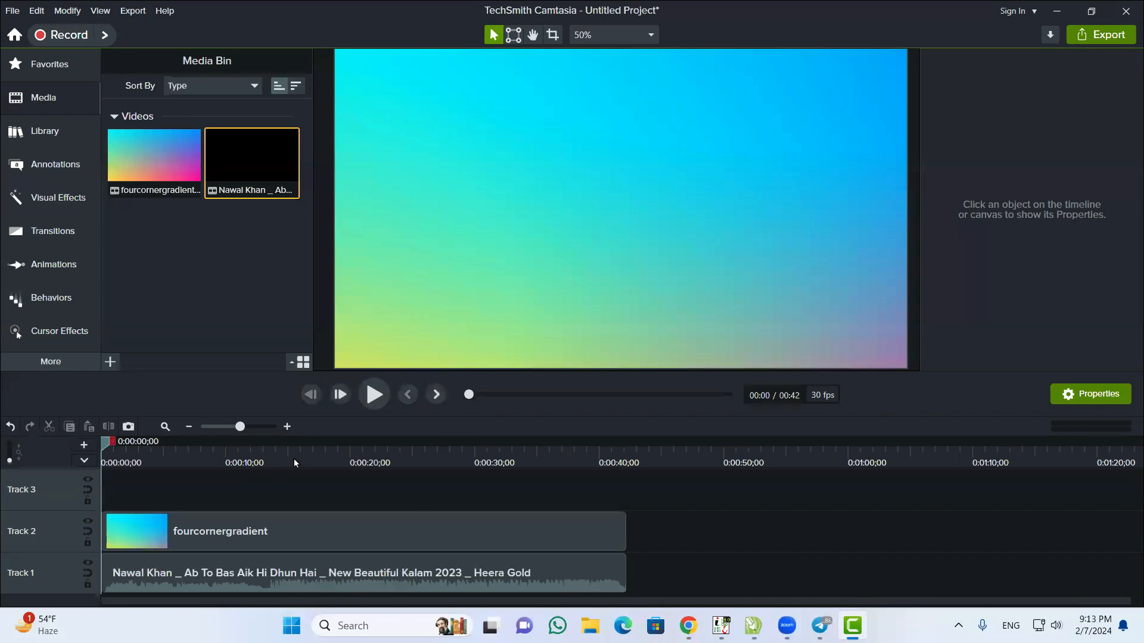
left_click_drag(244, 425, 237, 427)
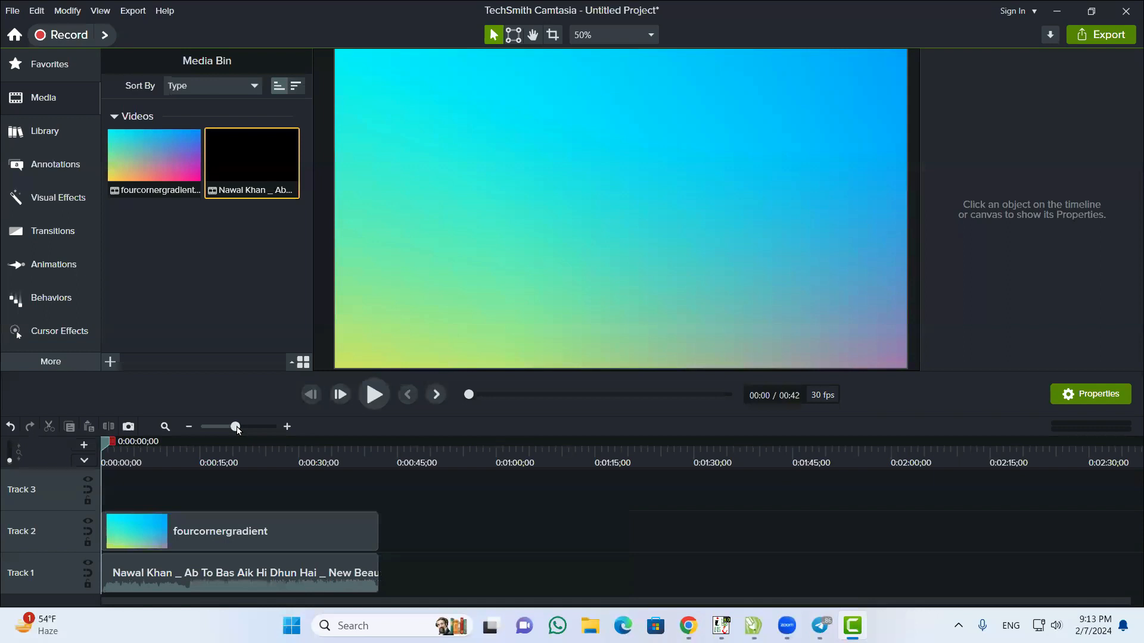
left_click(242, 426)
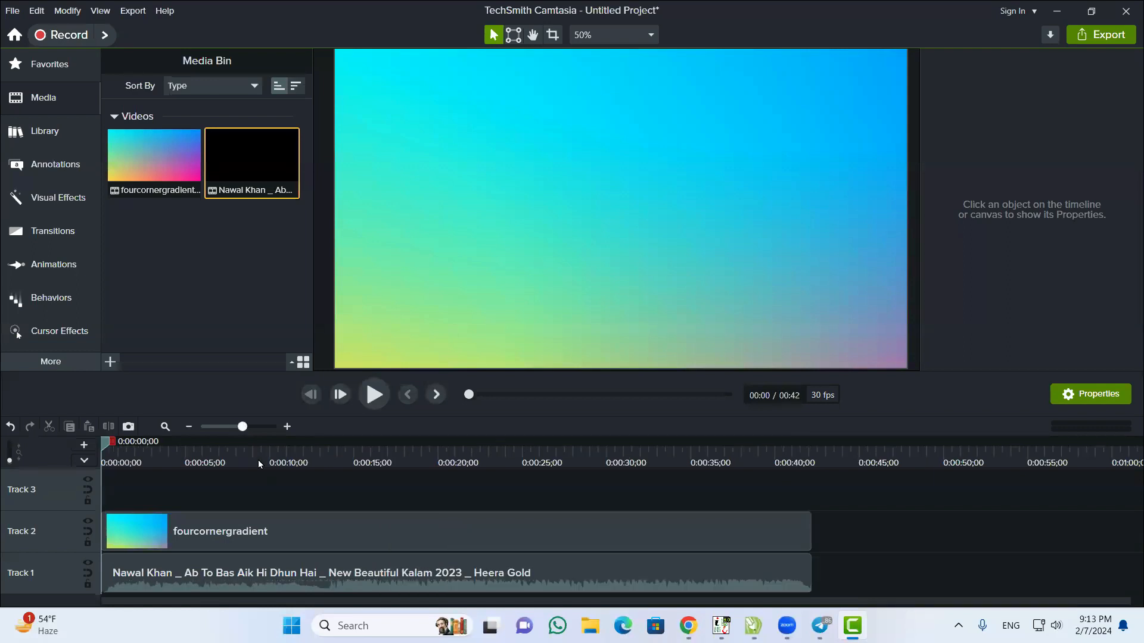
left_click(295, 566)
left_click(294, 531)
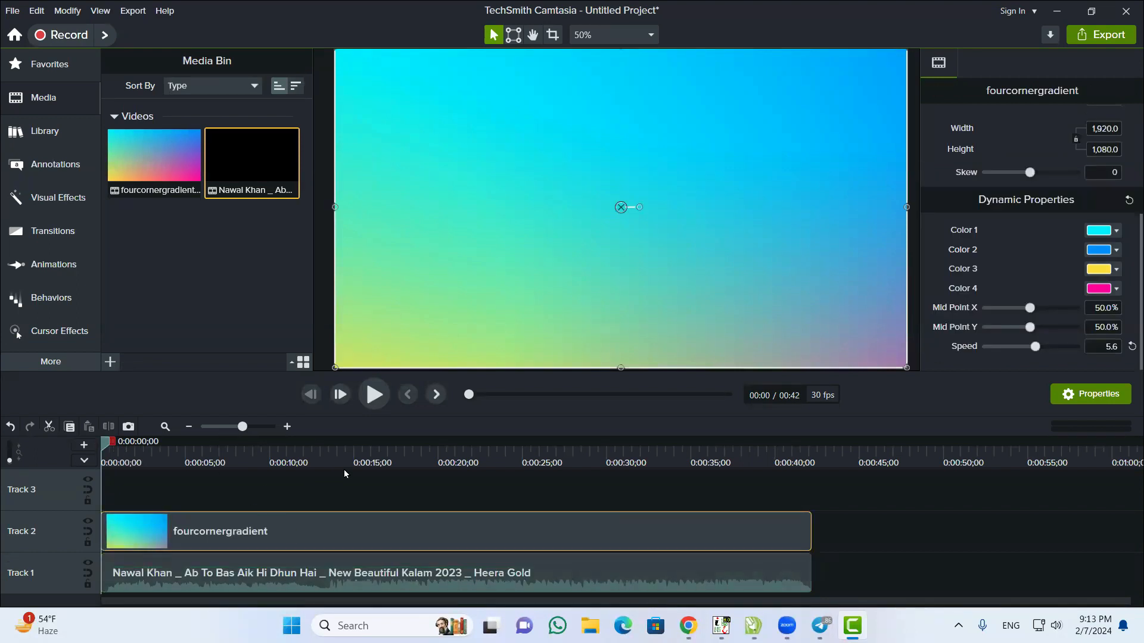
left_click_drag(107, 444, 286, 452)
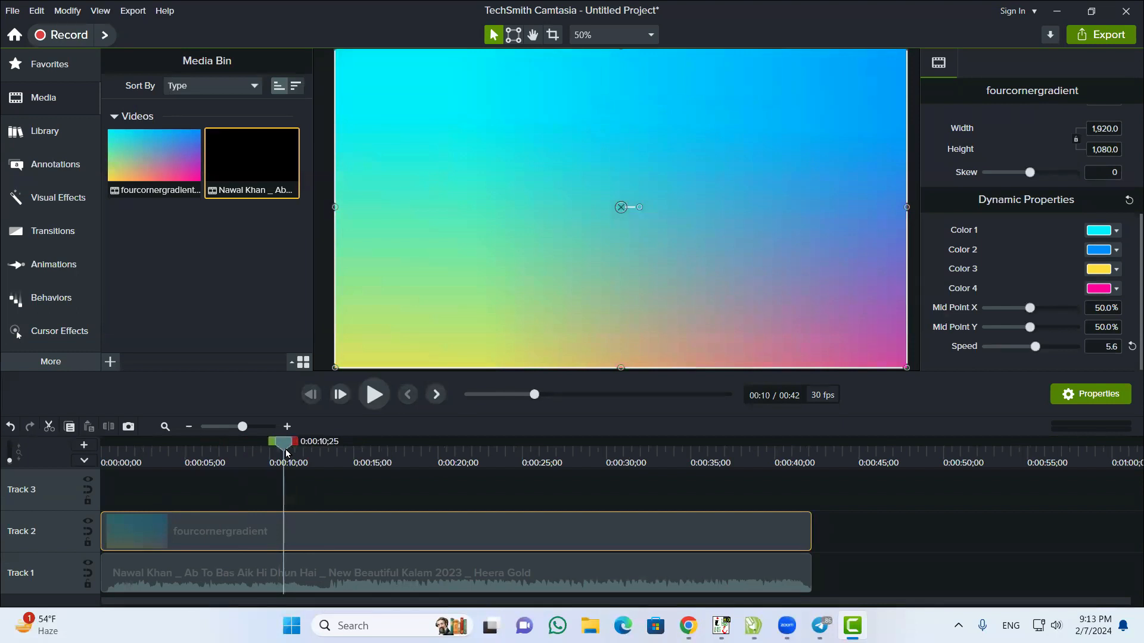
left_click_drag(286, 454, 49, 470)
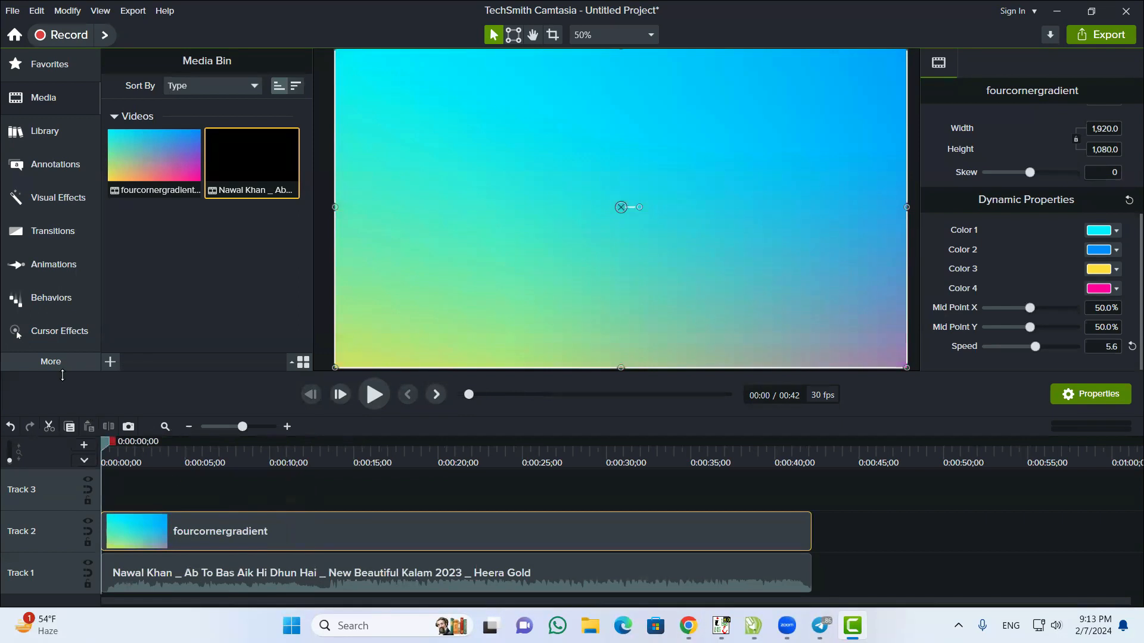
Start a media import and browse drive D to the Islamic folder inside Photos And Images For Student of Ajaz Computers > Freepik
left_click(174, 249)
right_click(180, 249)
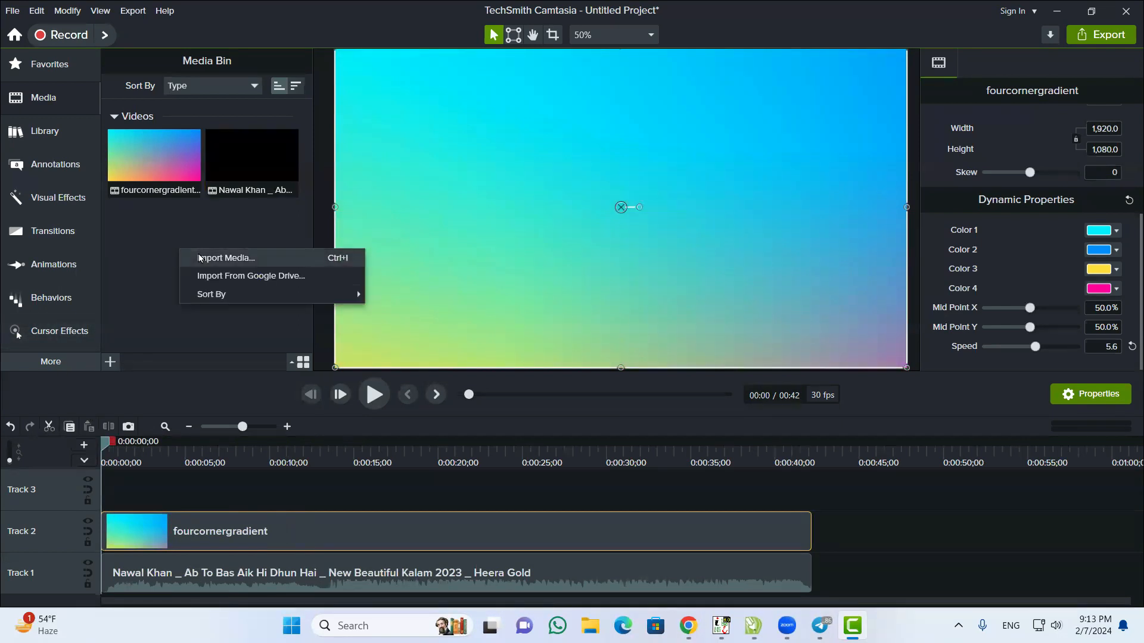
left_click(199, 257)
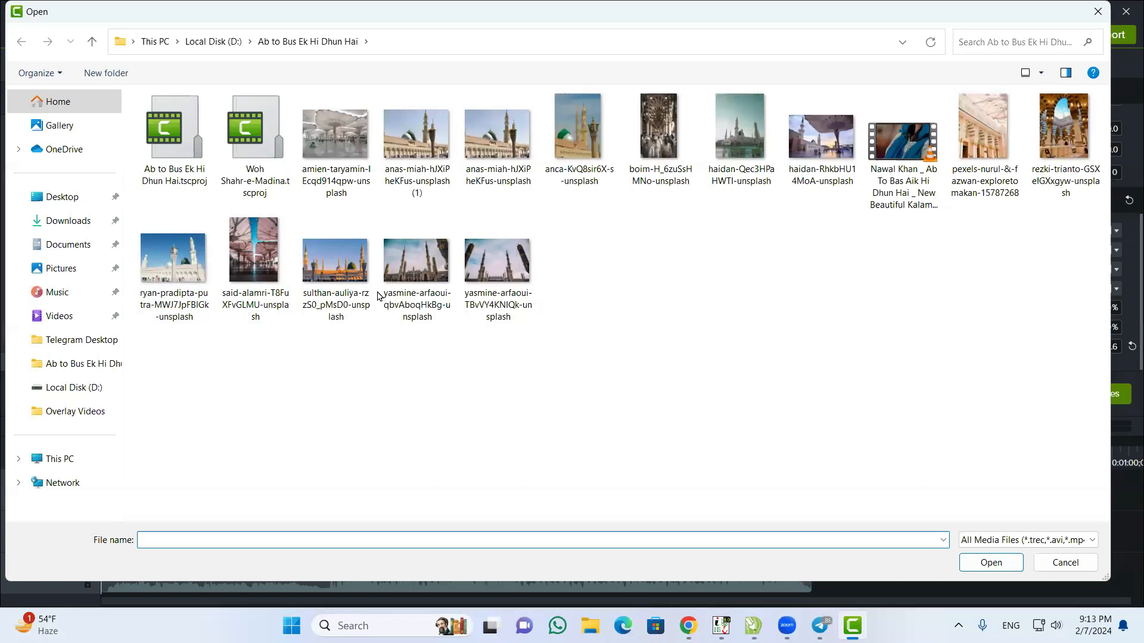
left_click(65, 387)
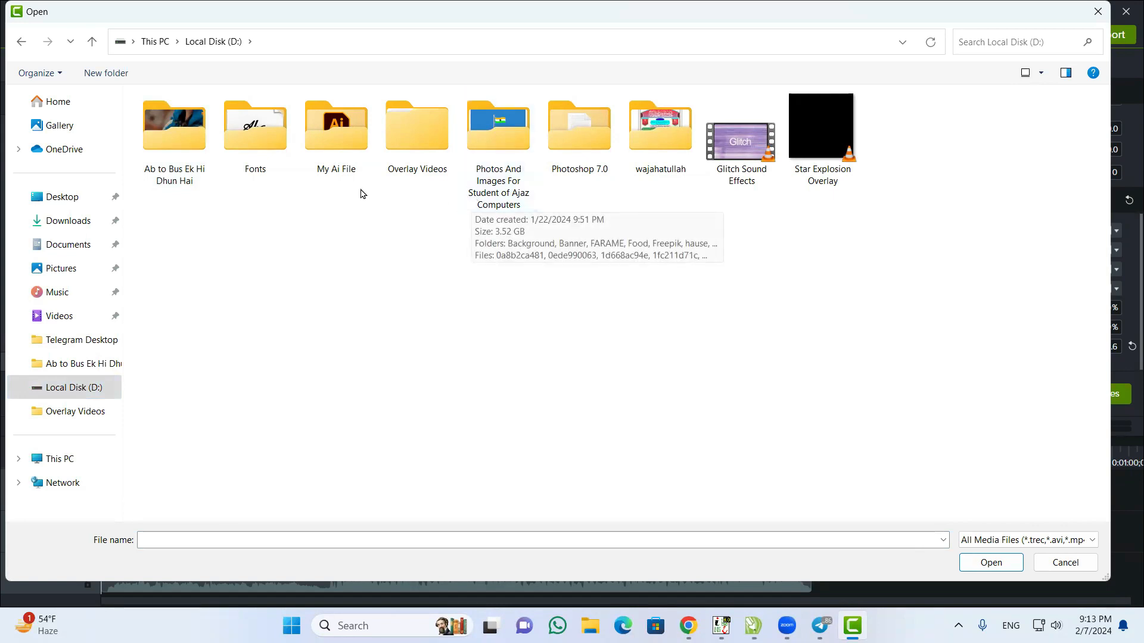
double_click(174, 160)
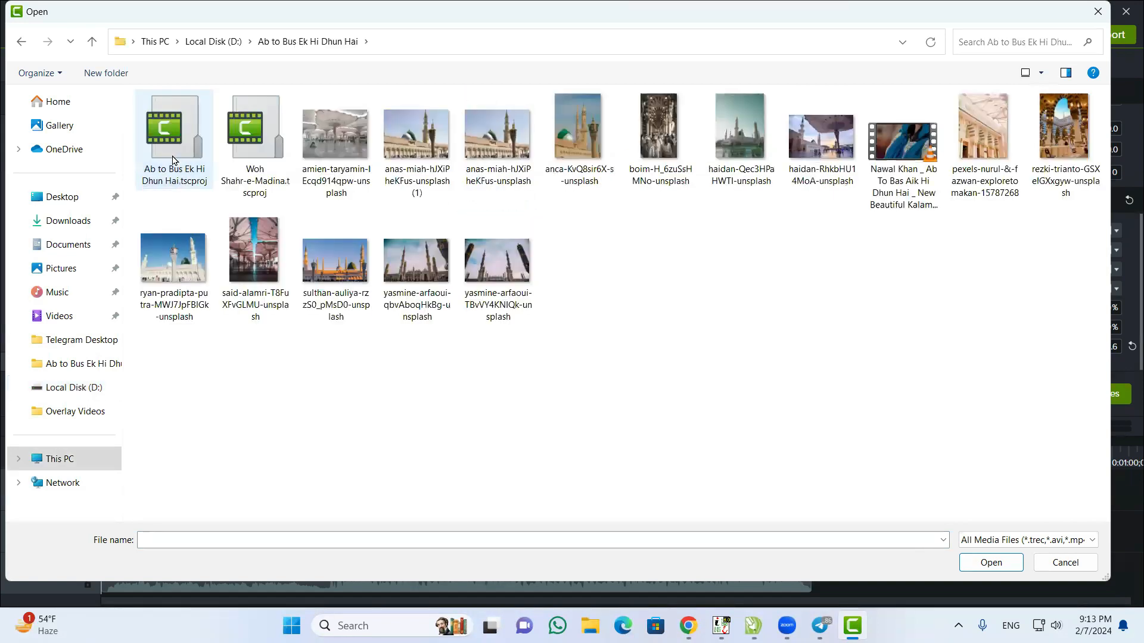
left_click(22, 41)
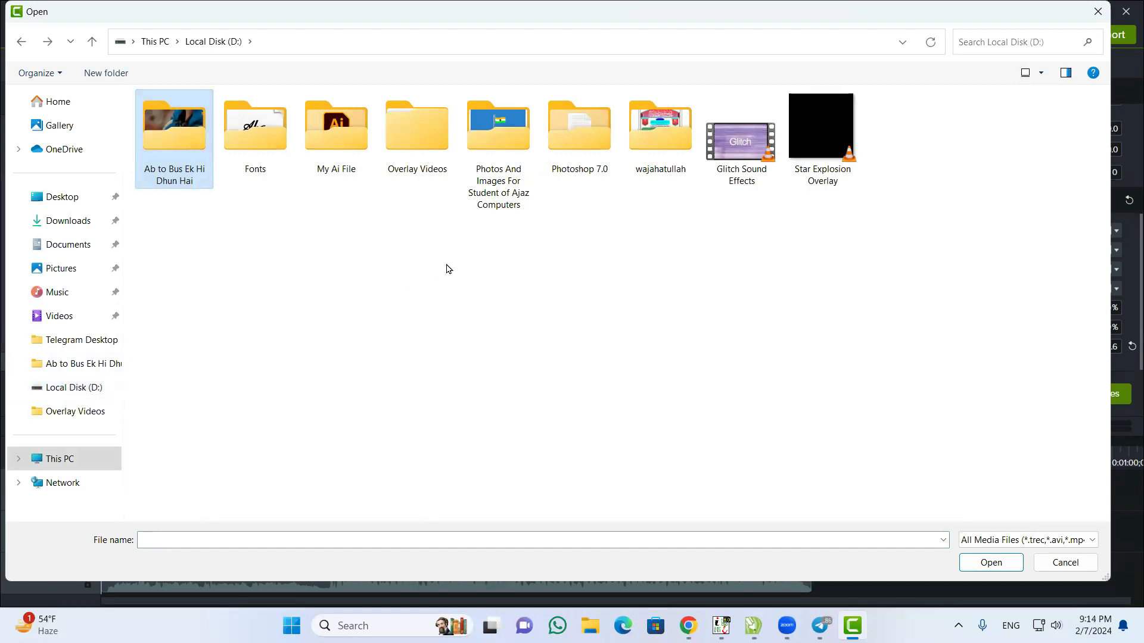
double_click(503, 184)
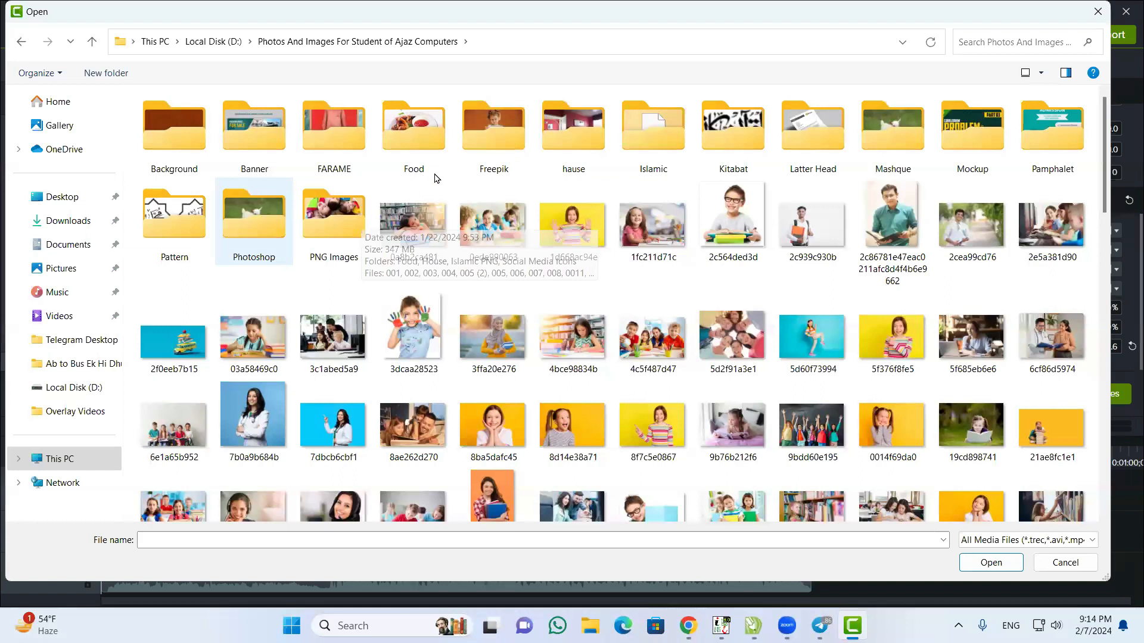
double_click(475, 158)
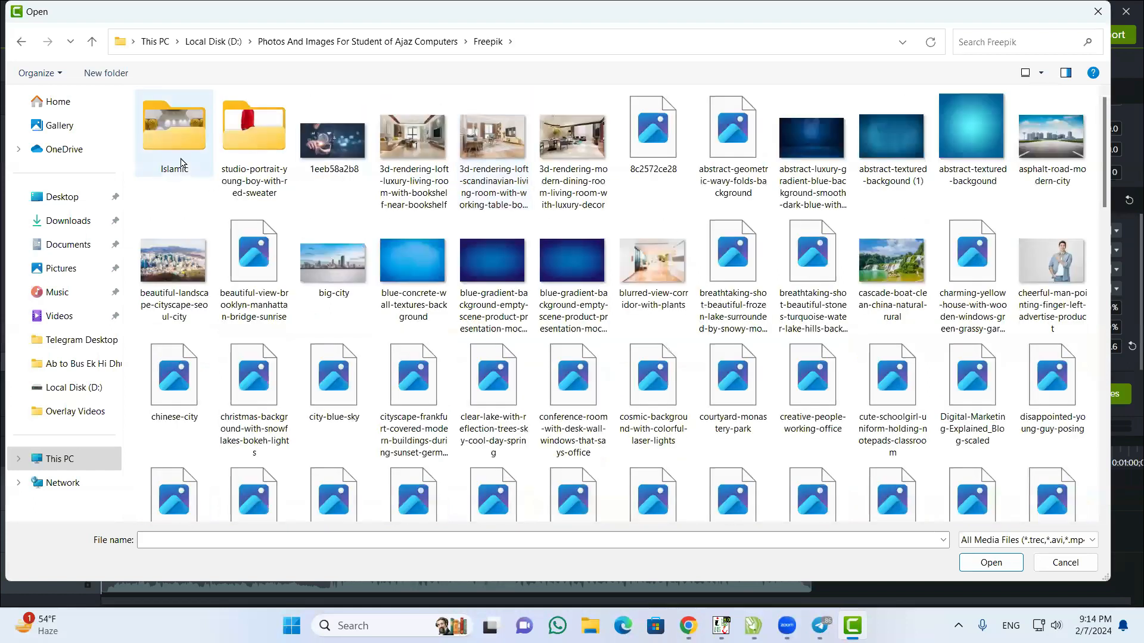
double_click(181, 159)
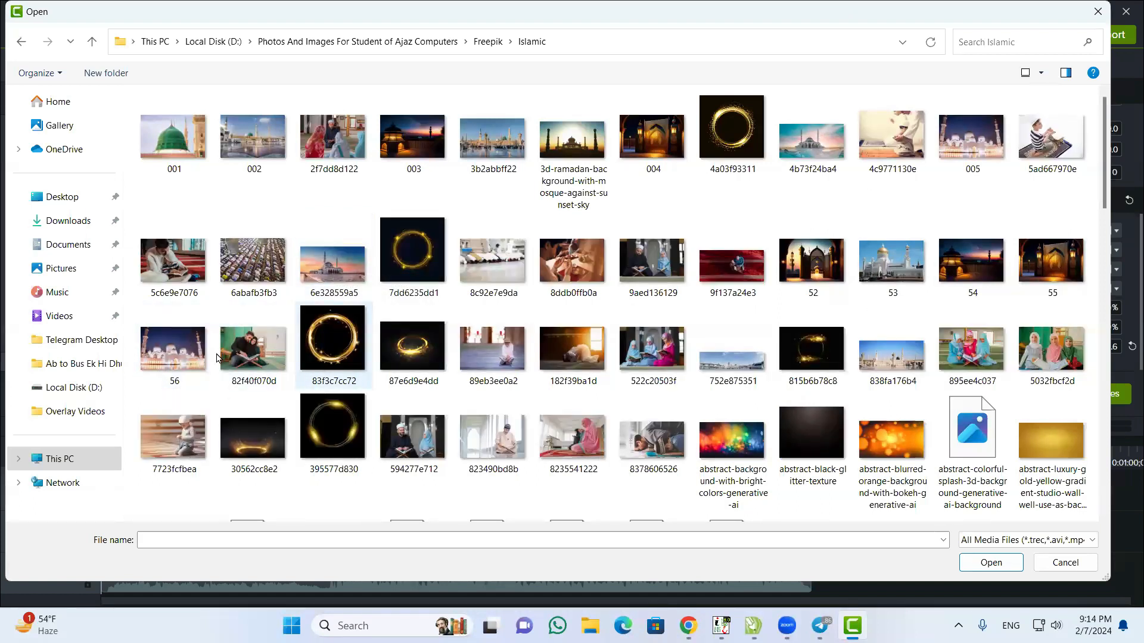
Look through the Islamic folder's images and import ce8c4511fe.jpg, the mosque with the green dome
scroll(523, 422, "down", 3)
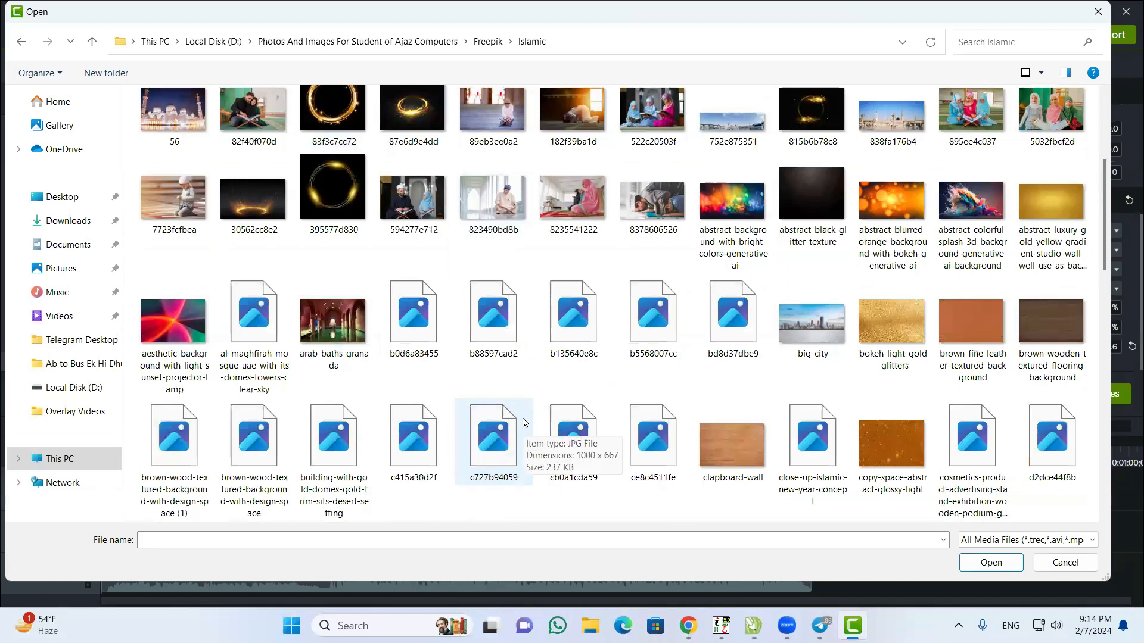
scroll(524, 422, "down", 2)
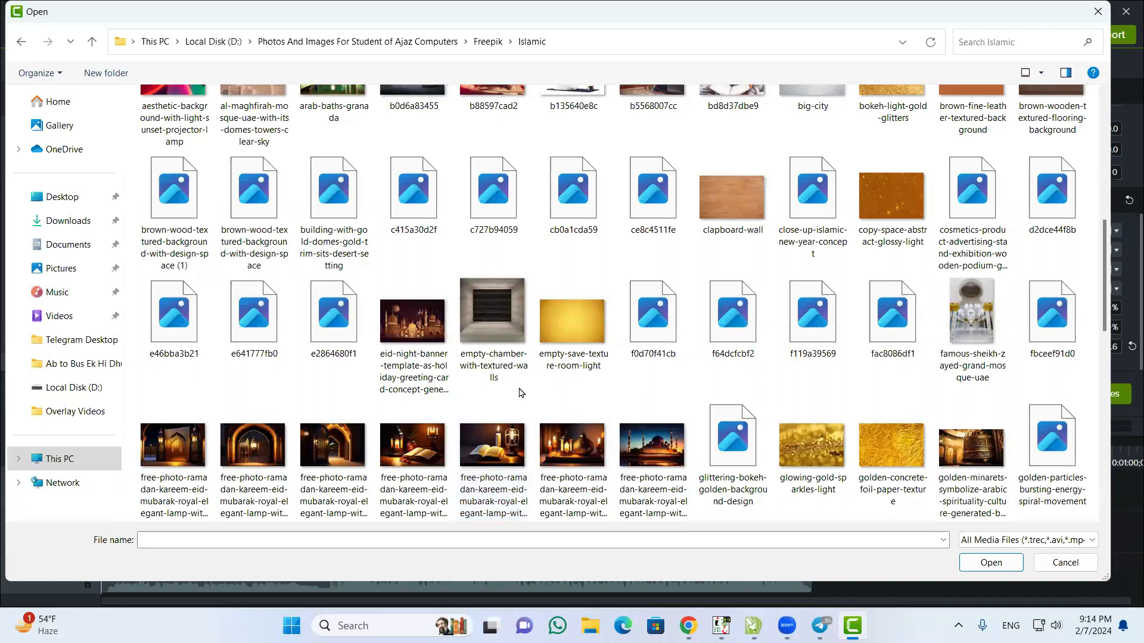
scroll(520, 392, "up", 3)
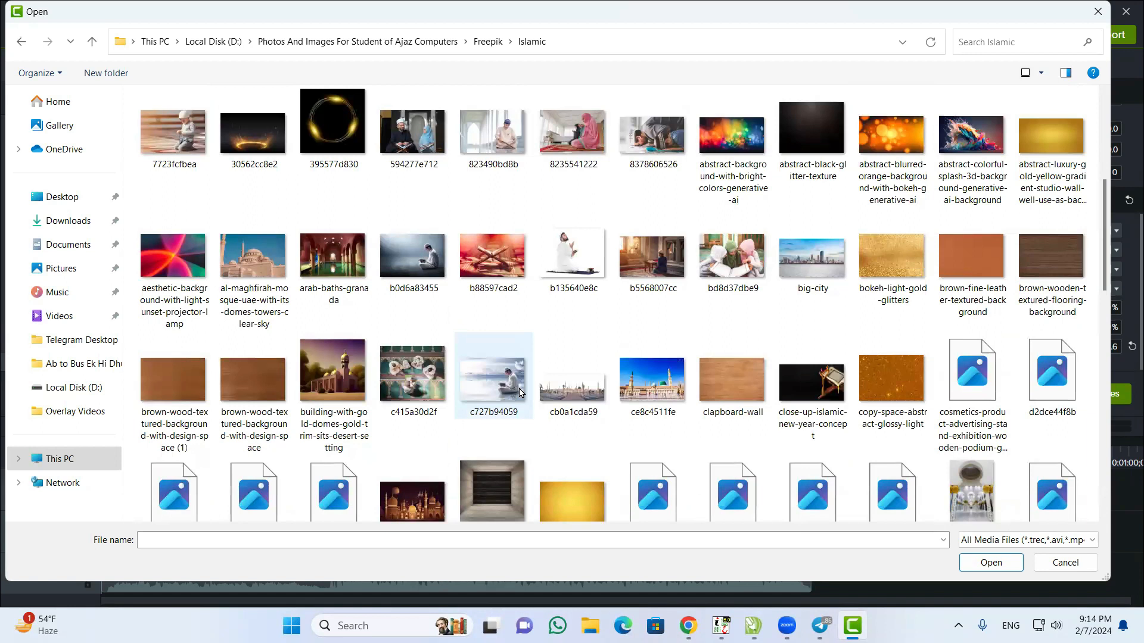
left_click(632, 404)
left_click(968, 560)
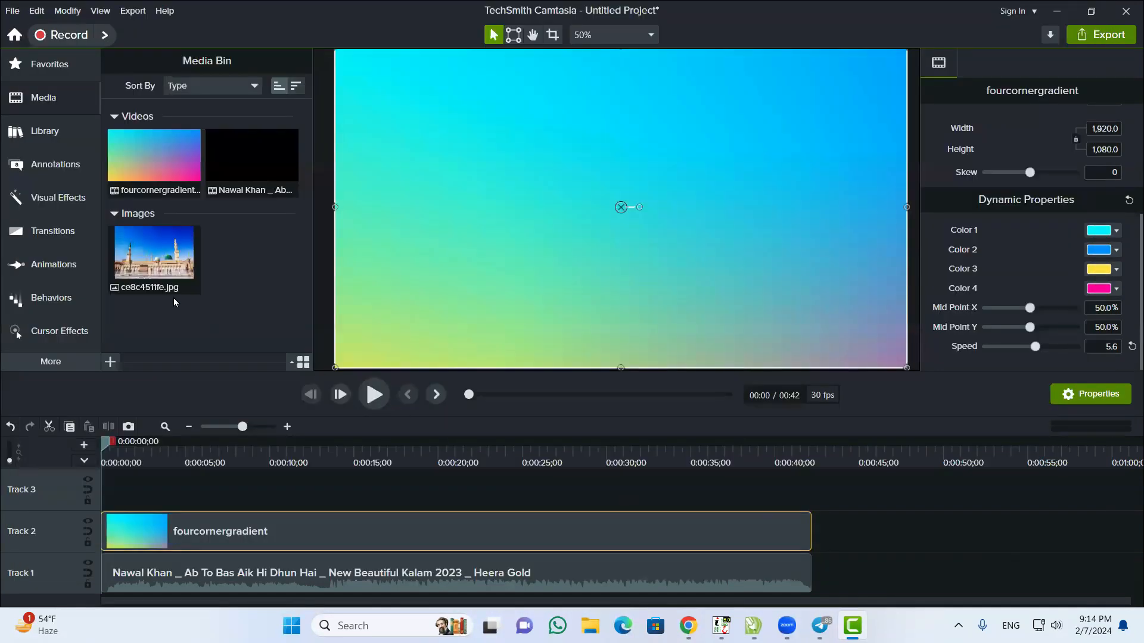
Add ce8c4511fe.jpg to the timeline at the playhead and scale it to 192%, centered on the canvas at X 0, Y 0
right_click(167, 274)
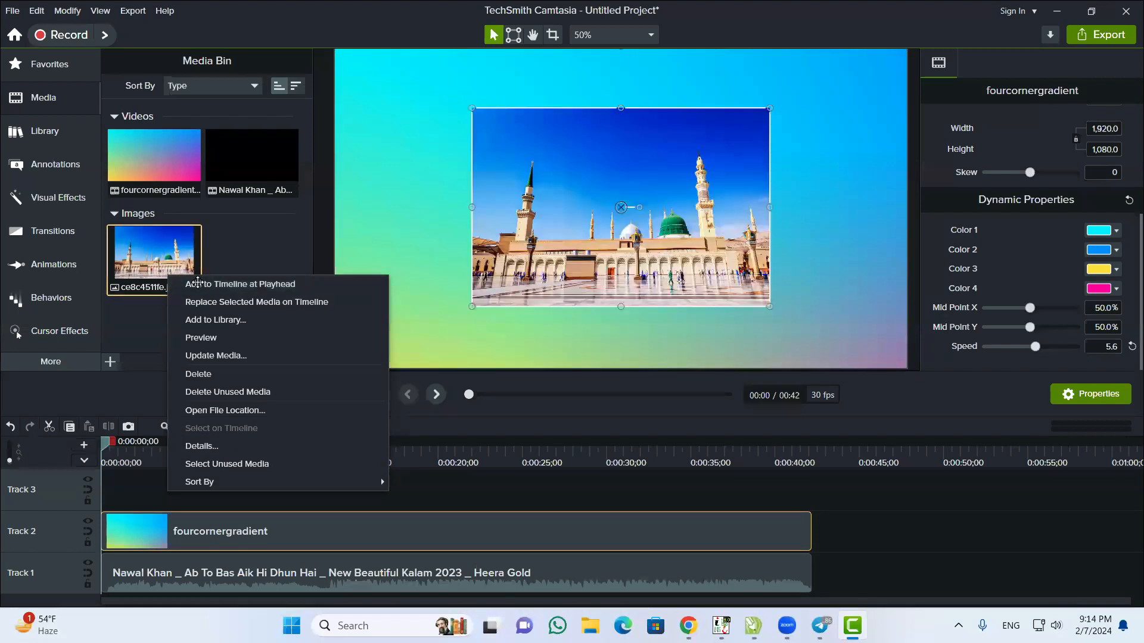
left_click(198, 284)
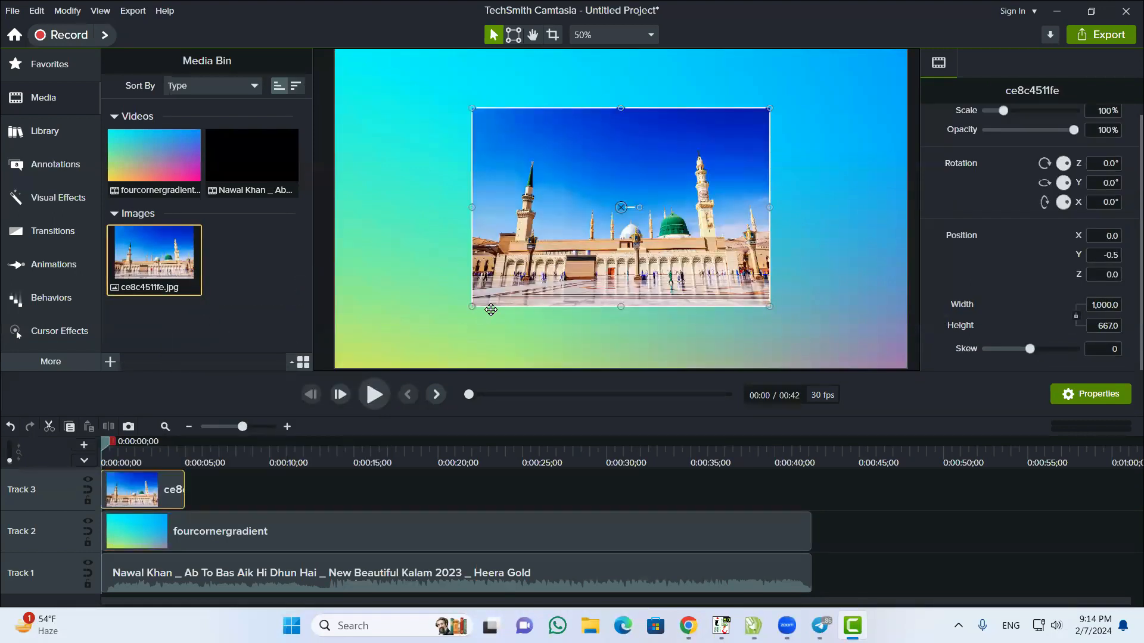
left_click_drag(471, 306, 332, 390)
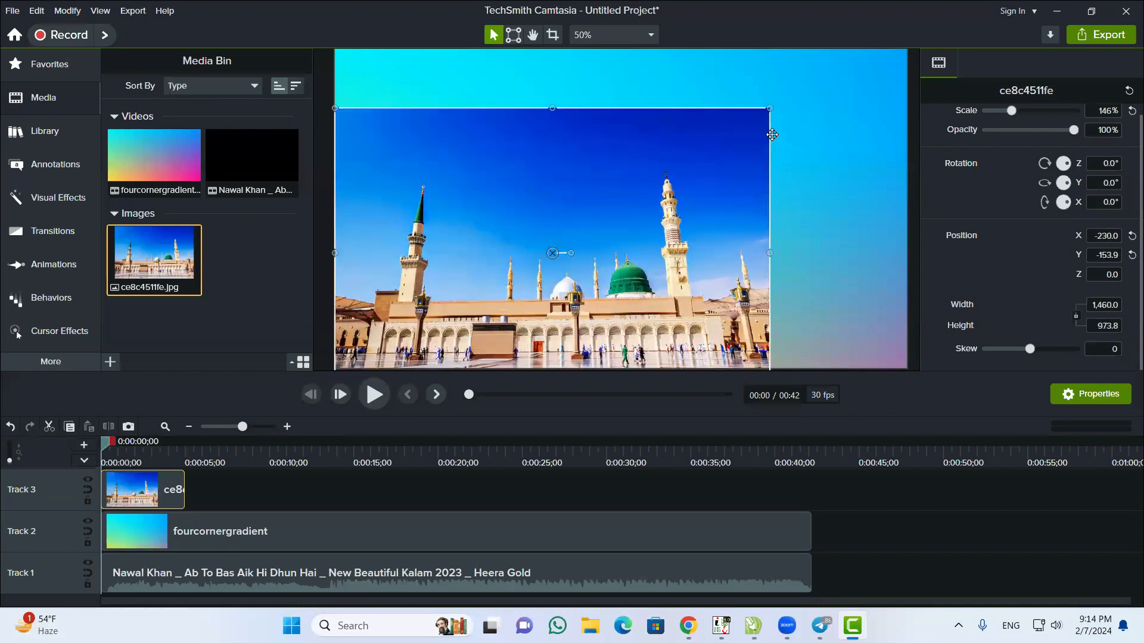
left_click_drag(770, 108, 848, 66)
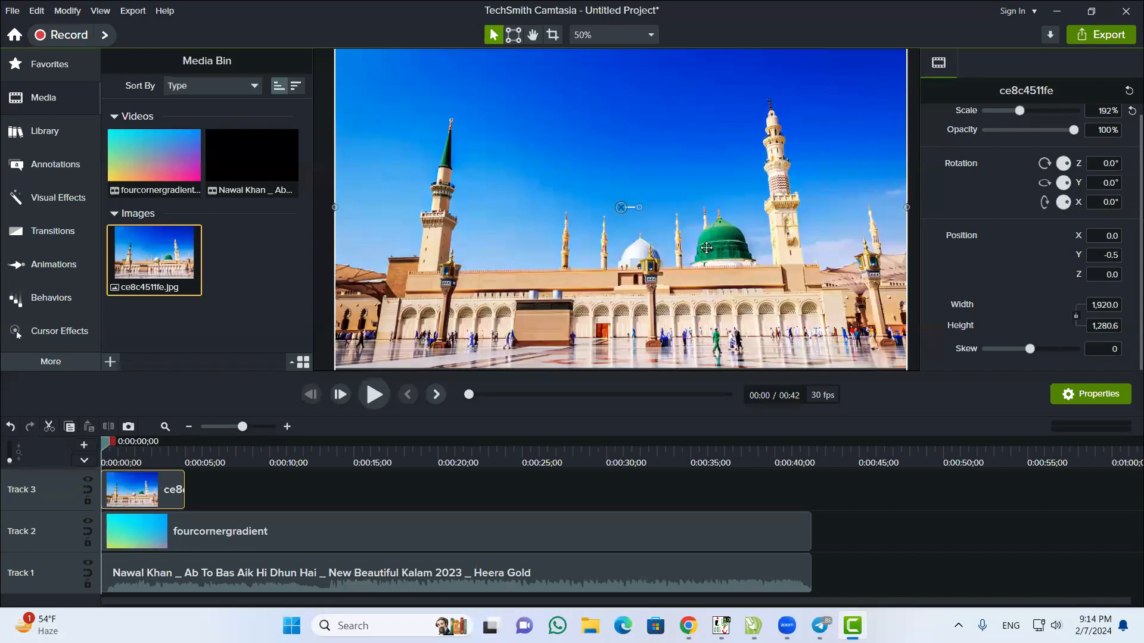
mouse_move(702, 241)
left_mouse_down()
mouse_move(700, 211)
mouse_move(699, 243)
left_mouse_up()
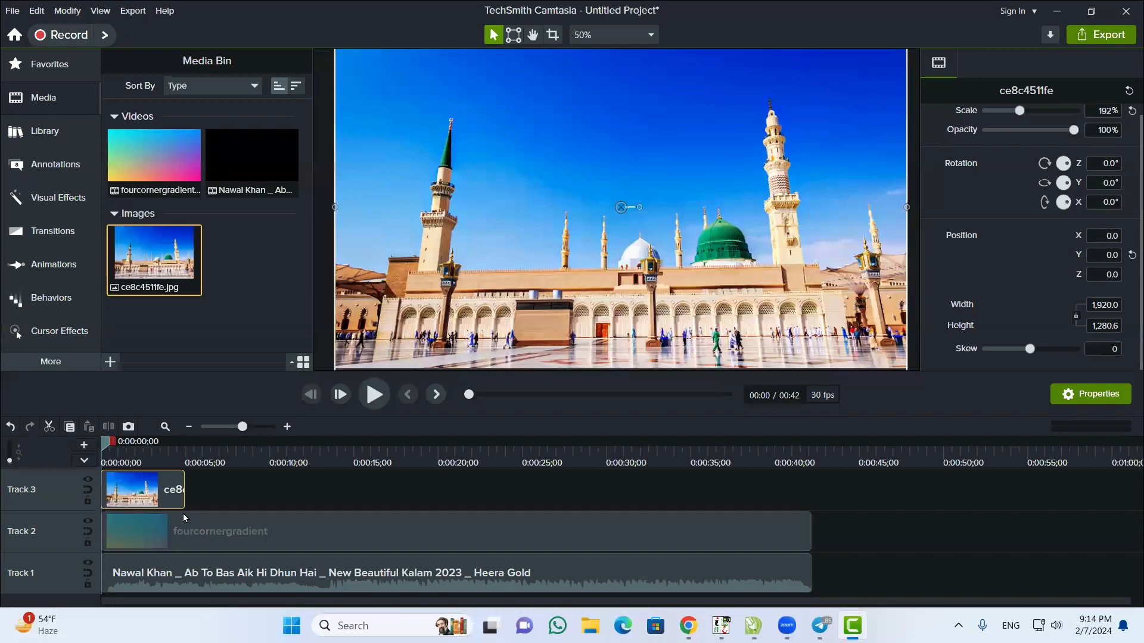
Extend the ce8c4511fe image clip on Track 3 to the end of the fourcornergradient clip and keep it selected
left_click_drag(183, 485, 805, 498)
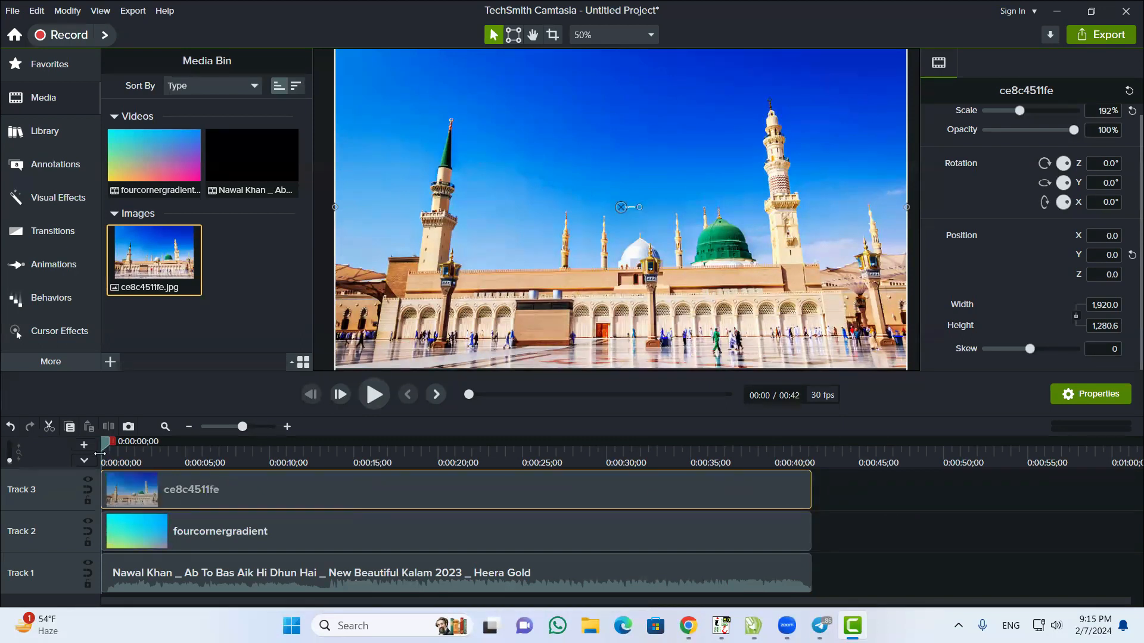
left_click(207, 517)
left_click(206, 490)
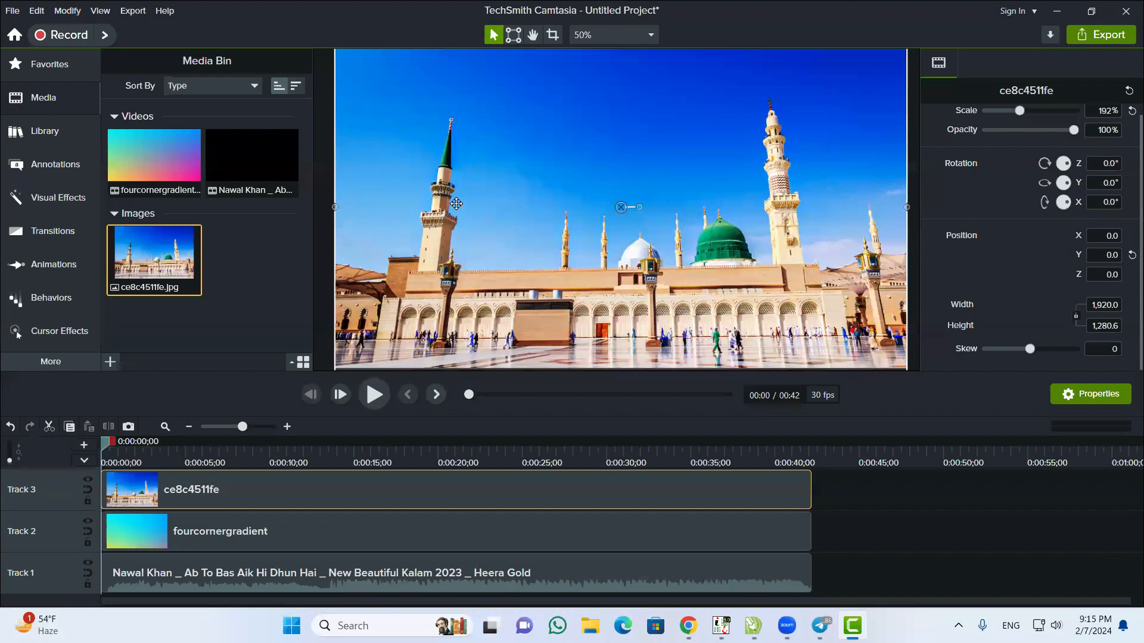
Shrink the mosque image to about 97.8% and place it in the canvas's upper right area at about X 371, Y 110.5
left_click_drag(456, 204, 496, 293)
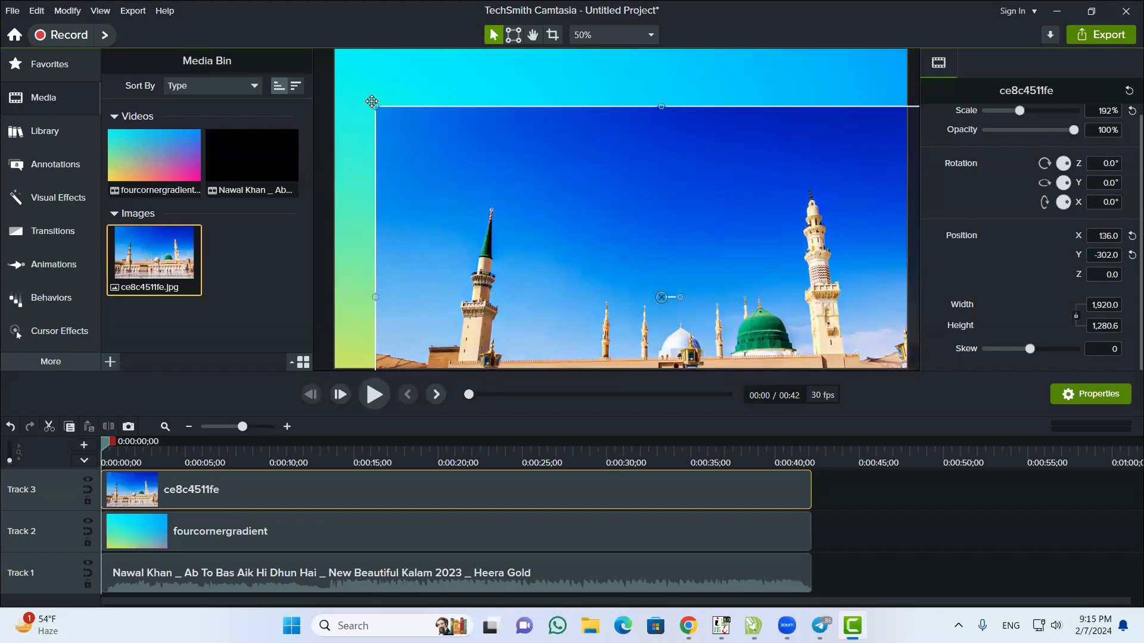
left_click_drag(374, 107, 633, 278)
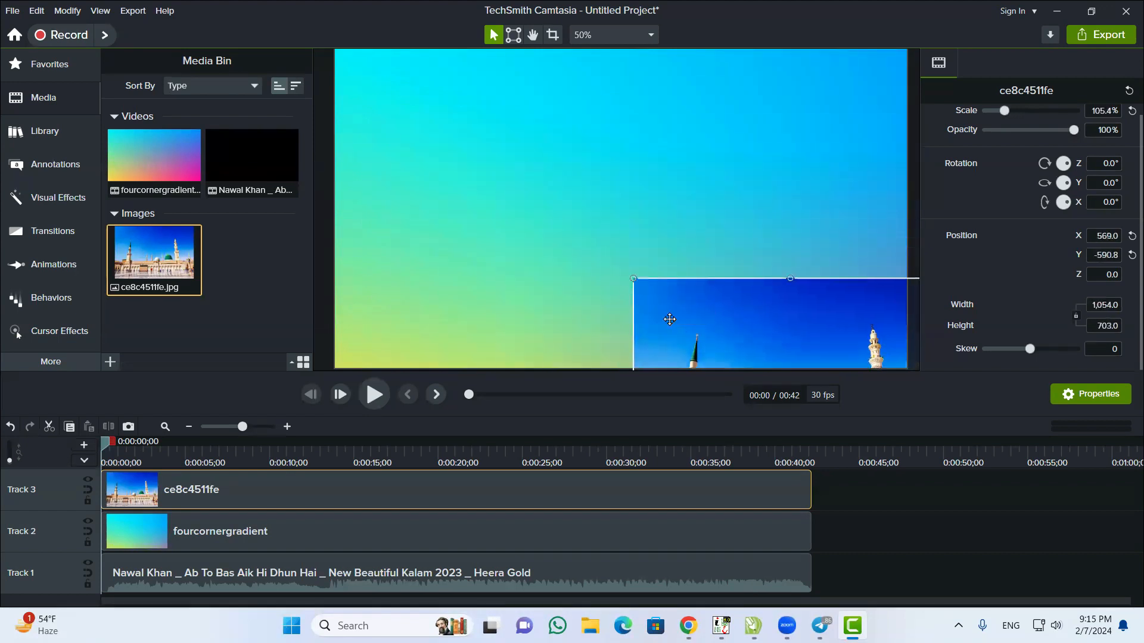
left_click_drag(703, 330, 628, 123)
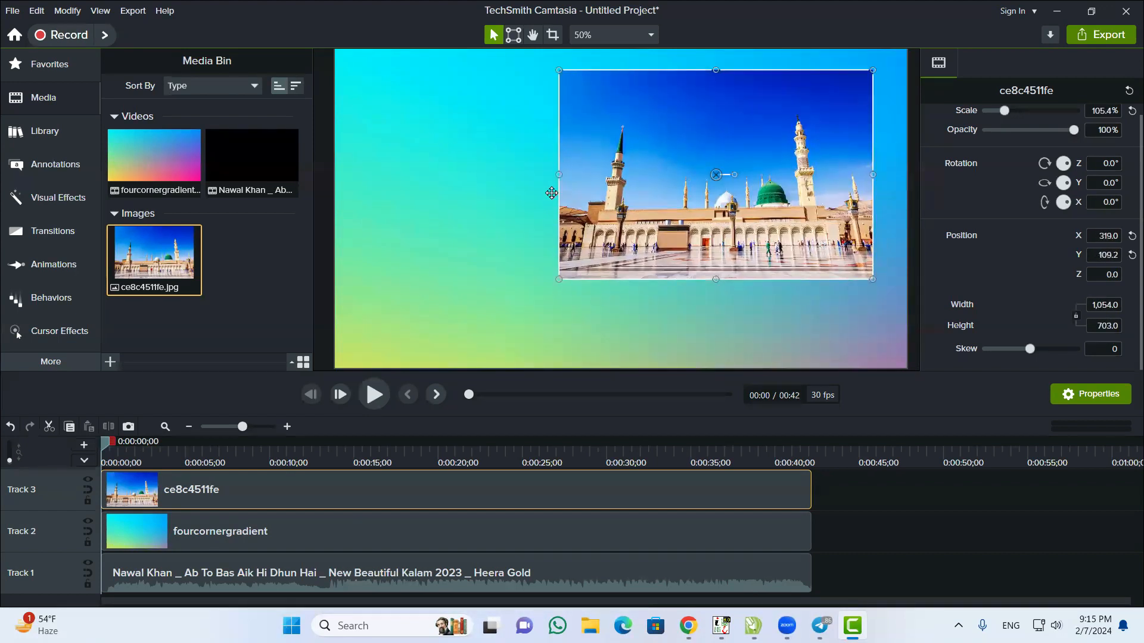
left_click_drag(688, 197, 693, 205)
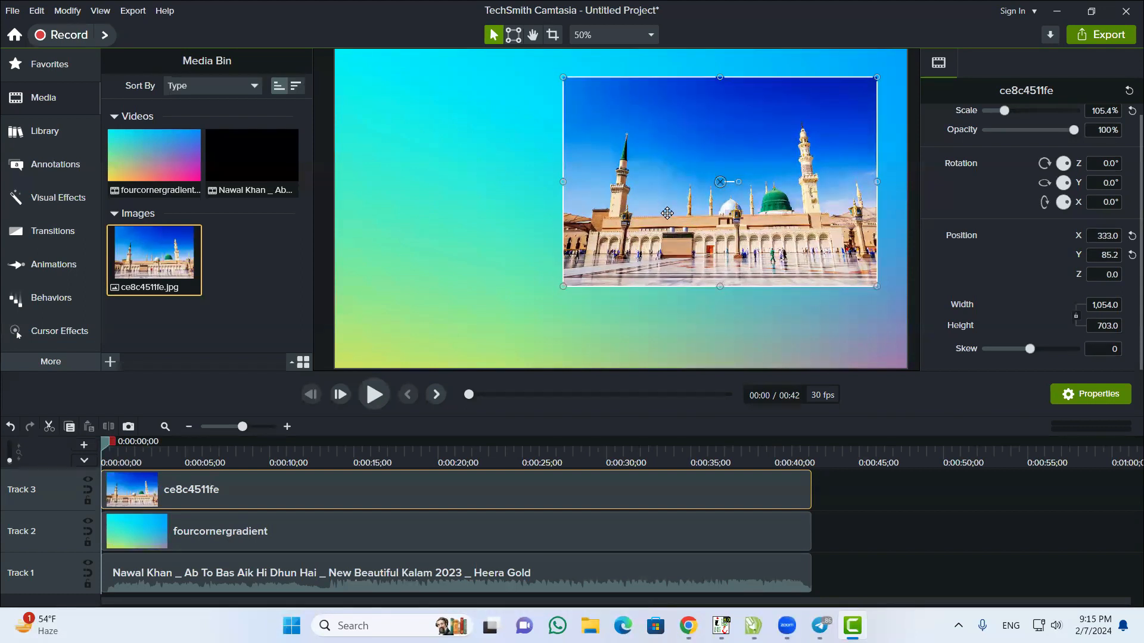
left_click_drag(563, 286, 585, 272)
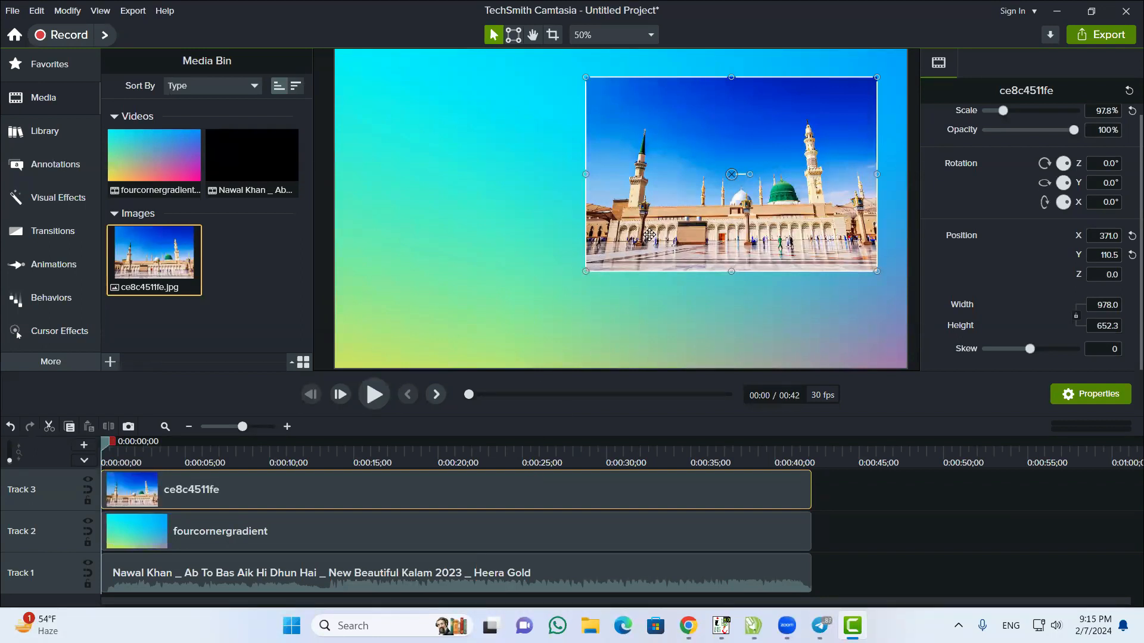
left_click(405, 514)
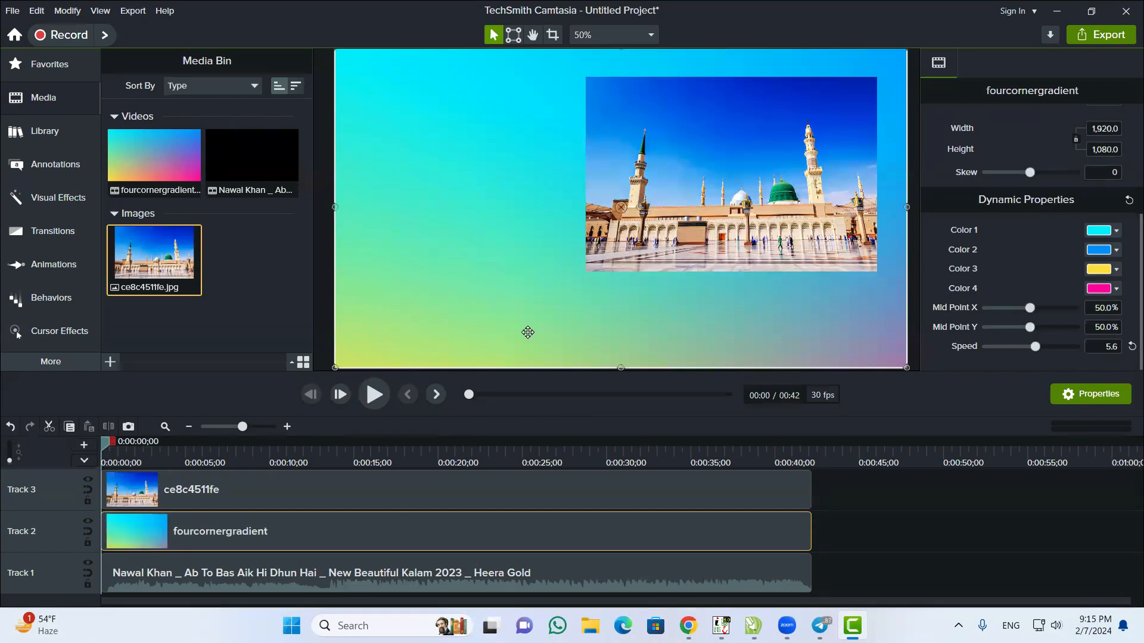
left_click(307, 496)
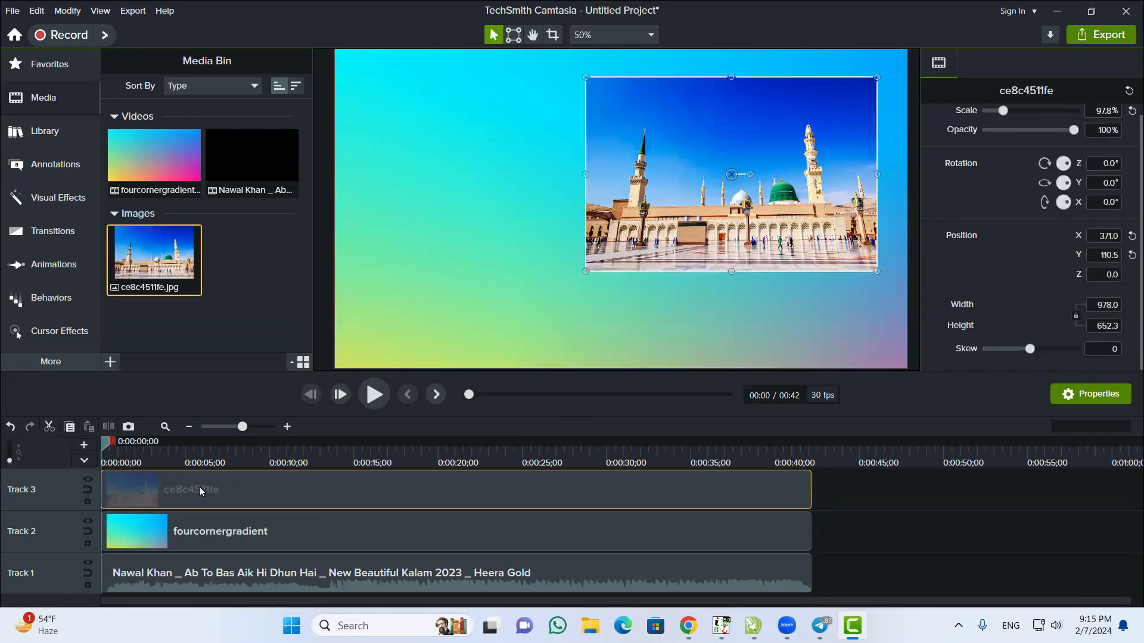
left_click(153, 527)
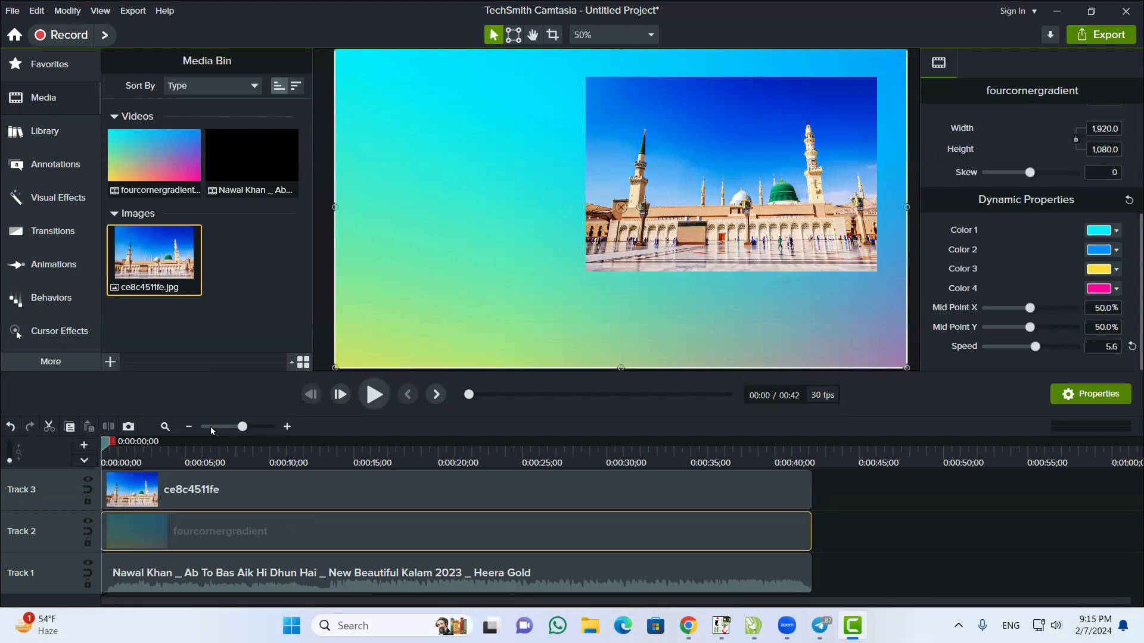
Enlarge the mosque image to about 197.5% and place it at about X 27.4, Y 0 so it covers the whole canvas
left_click(593, 262)
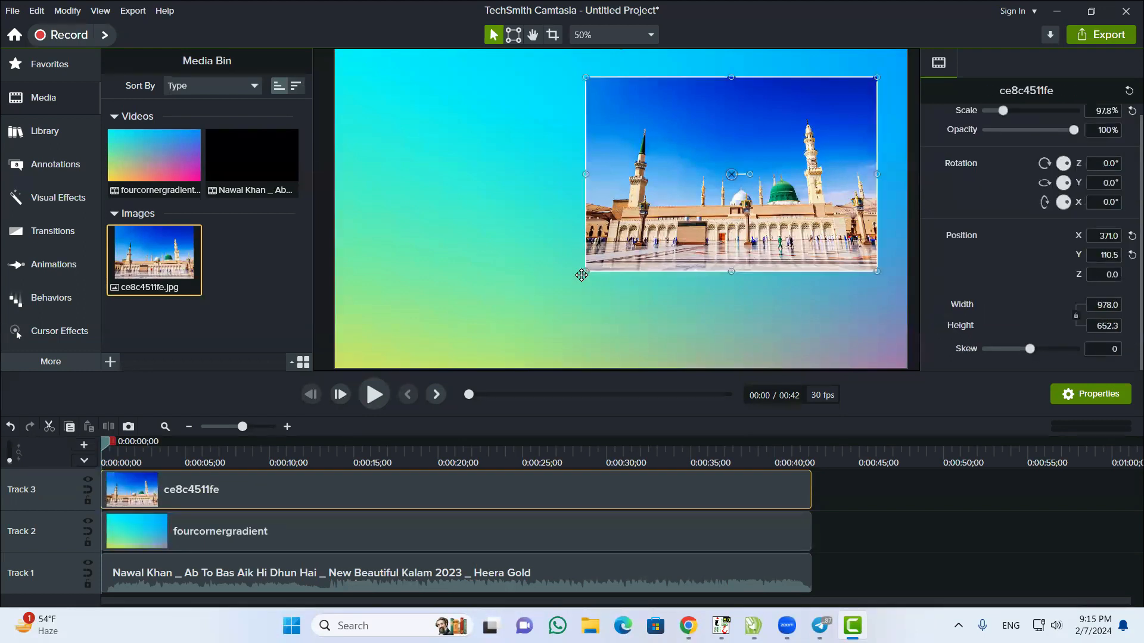
left_click_drag(584, 270, 334, 439)
left_click_drag(876, 78, 901, 58)
left_click_drag(631, 230, 631, 184)
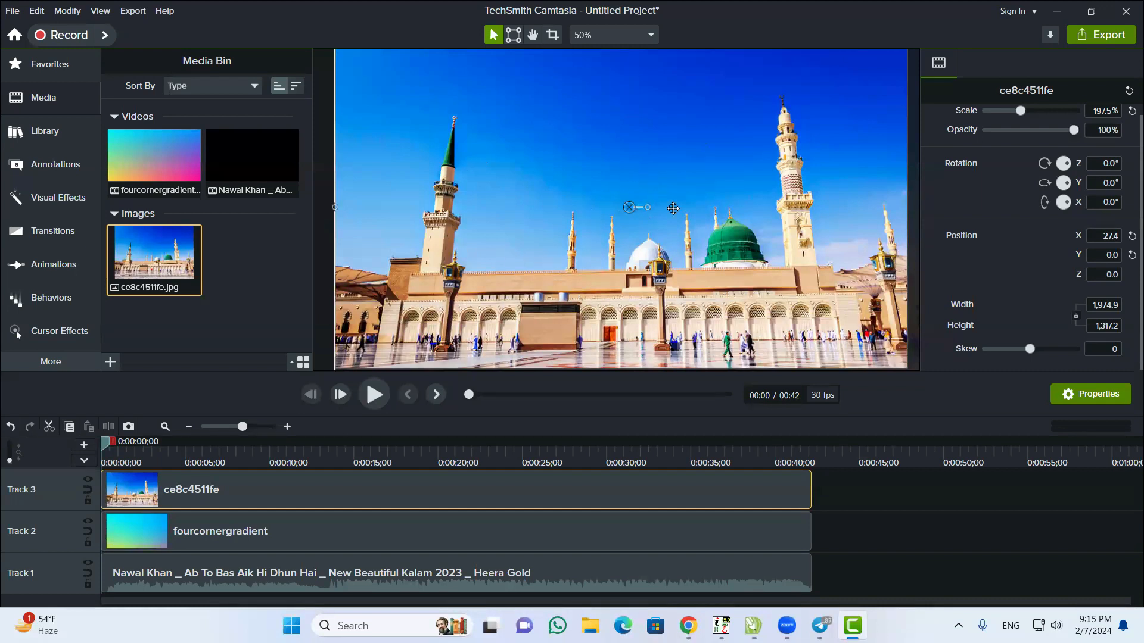
left_click(241, 523)
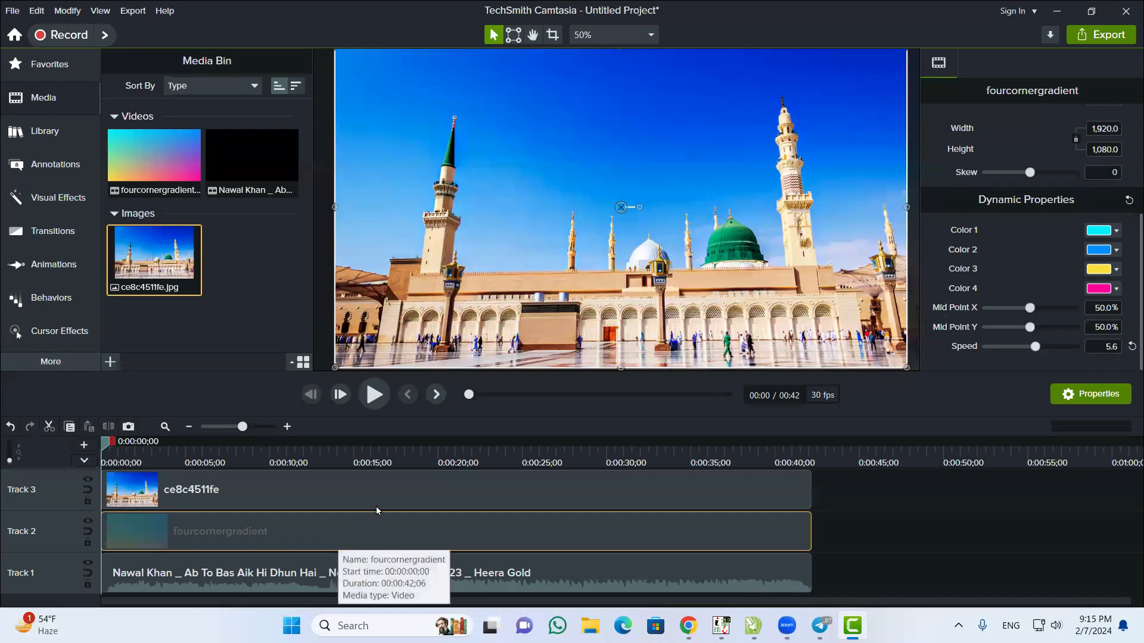
left_click(393, 485)
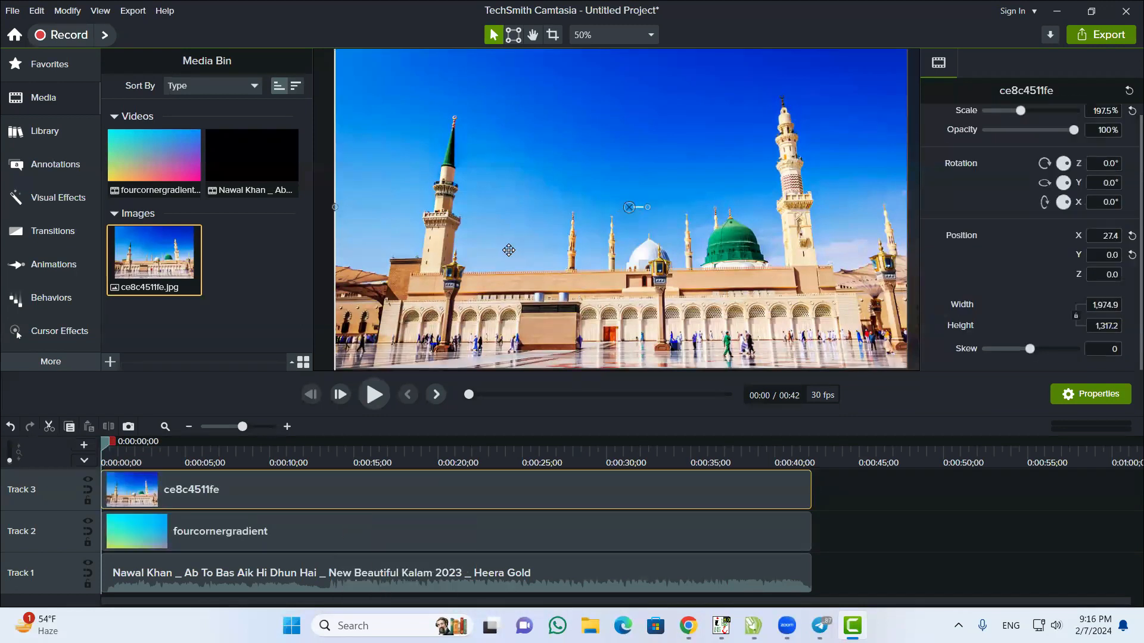
left_click(481, 518)
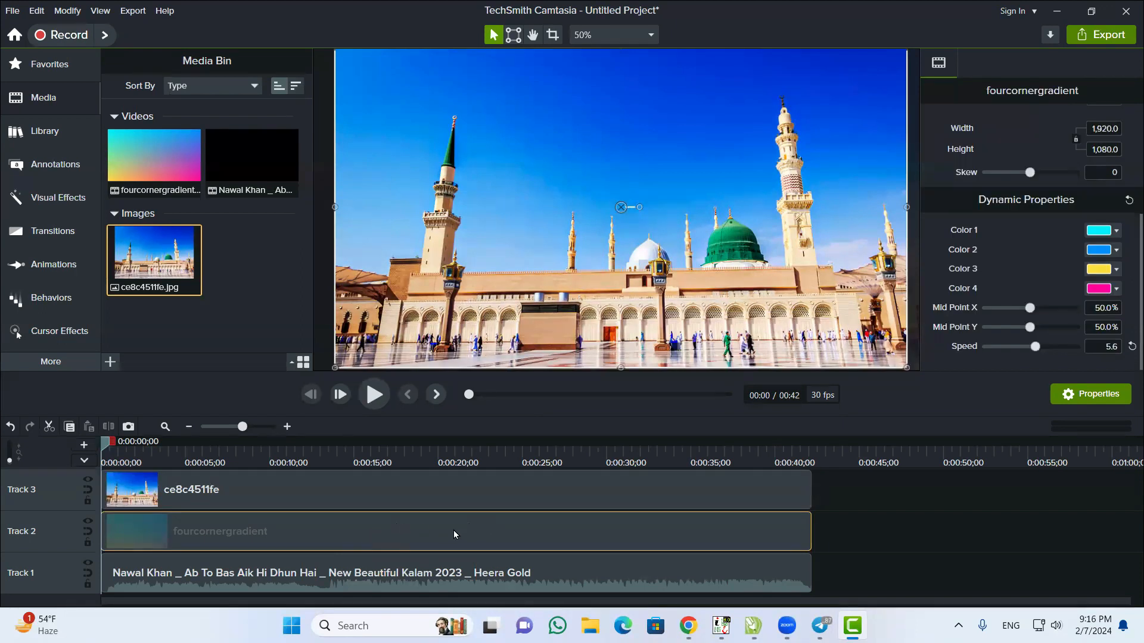
left_click(470, 488)
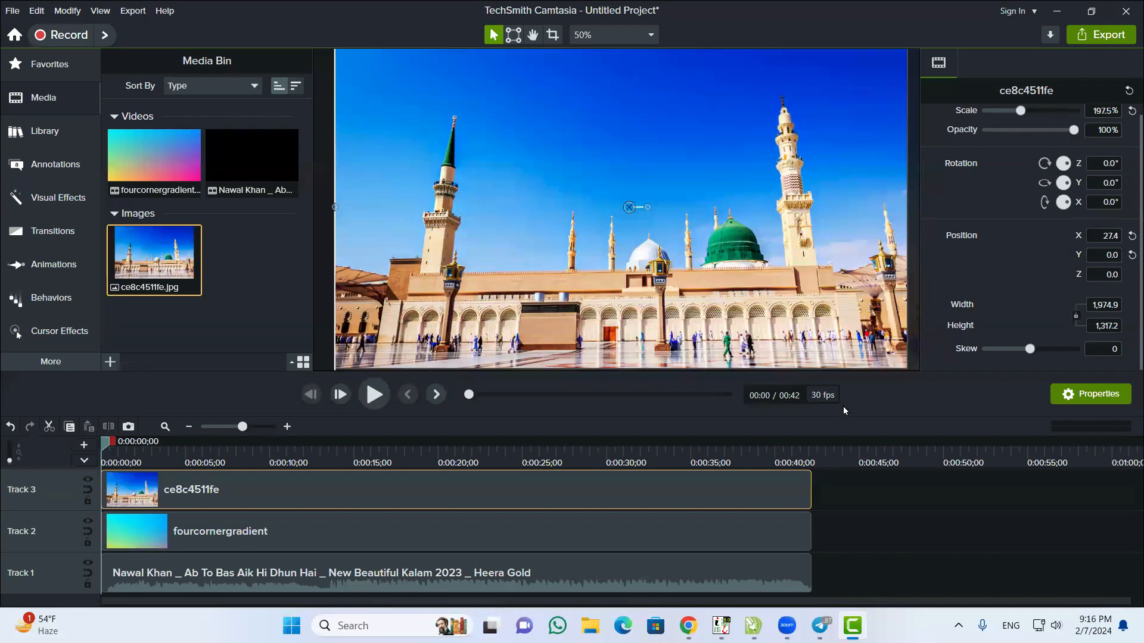
left_click(863, 501)
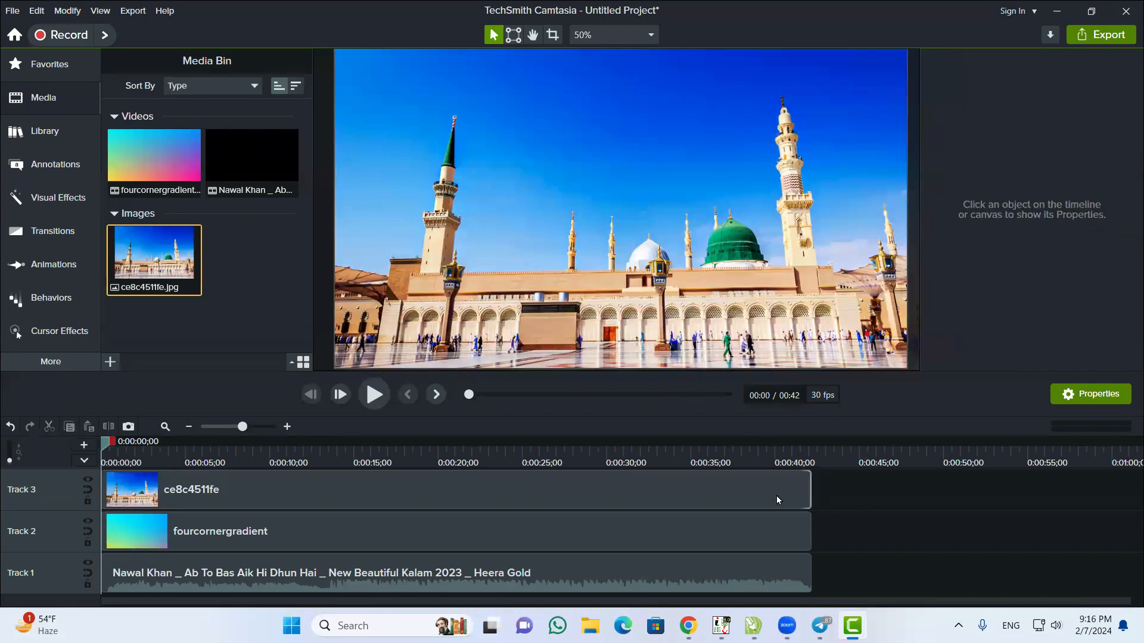
left_click(689, 532)
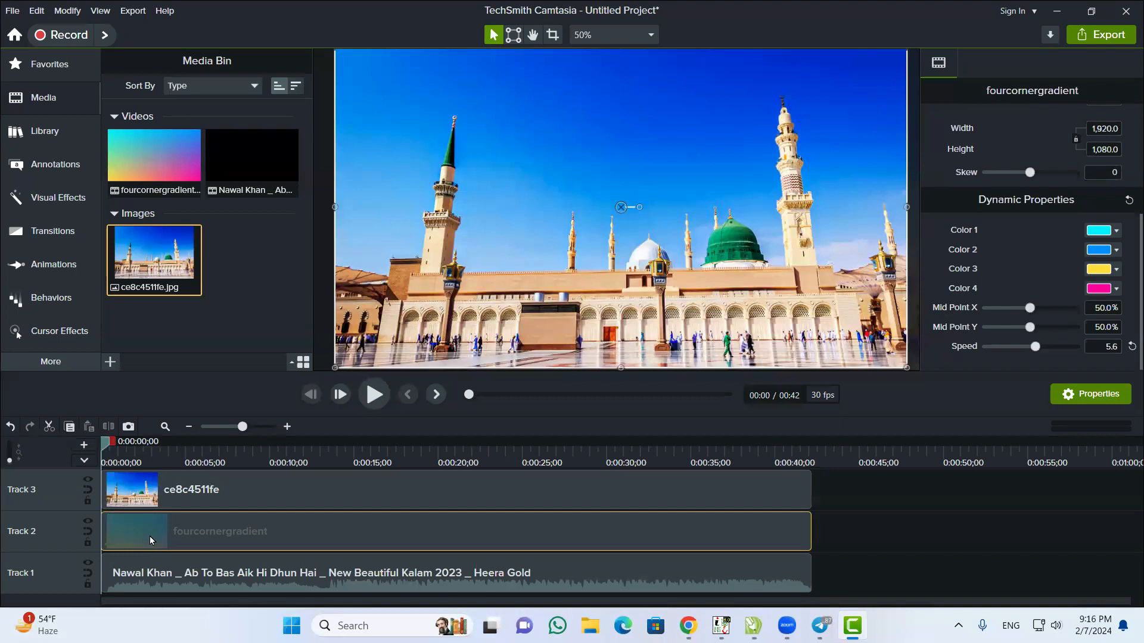
Lower the opacity of the ce8c4511fe image on Track 3 to 18%
left_click(255, 488)
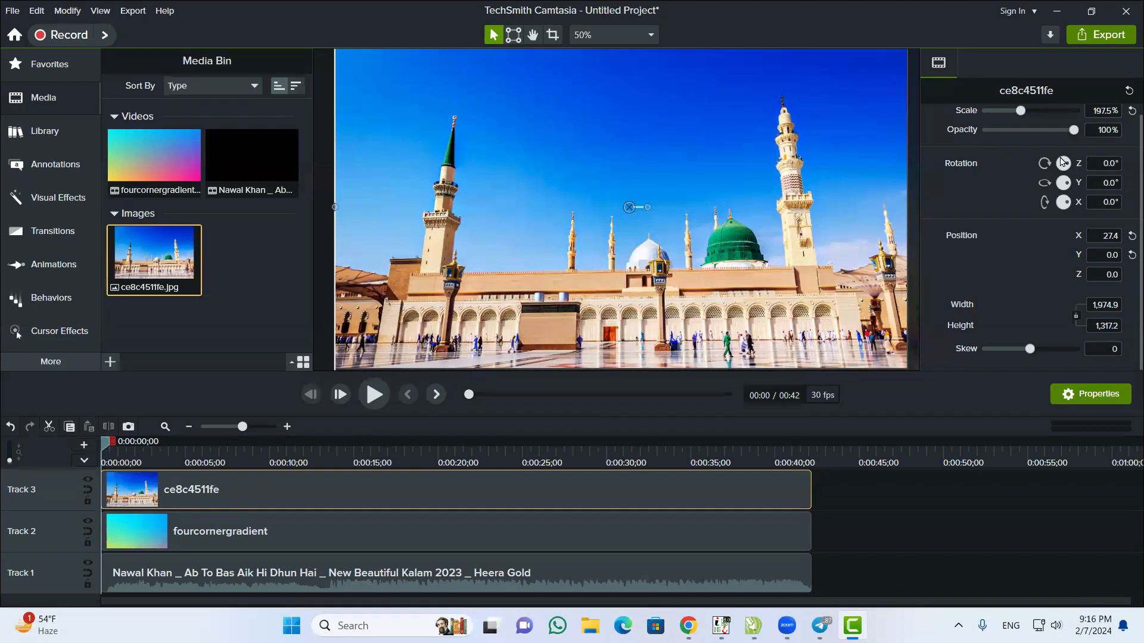
left_click_drag(1075, 129, 1001, 132)
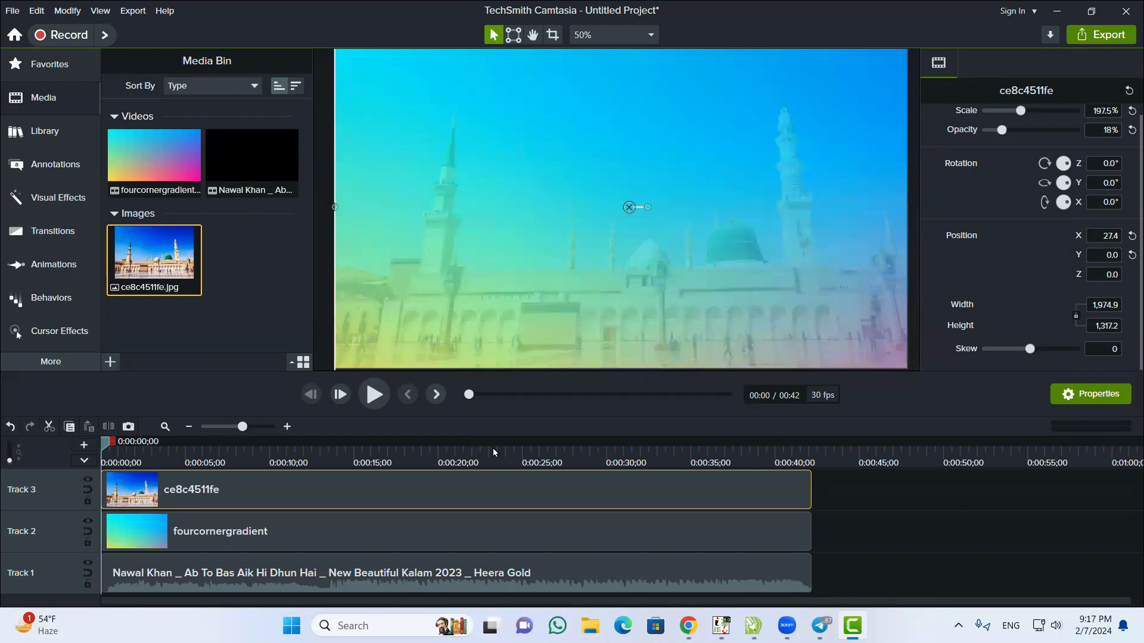
Preview the faded mosque image over the moving gradient for about 10 seconds, scrub through the timeline and return the playhead to the start
left_click(369, 398)
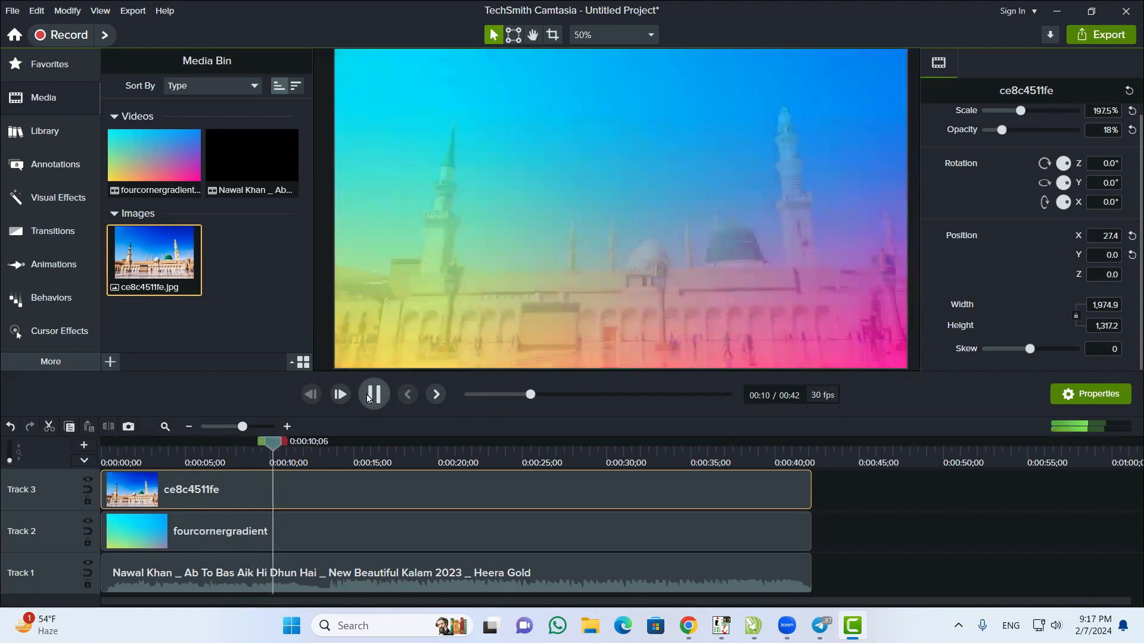
left_click(373, 394)
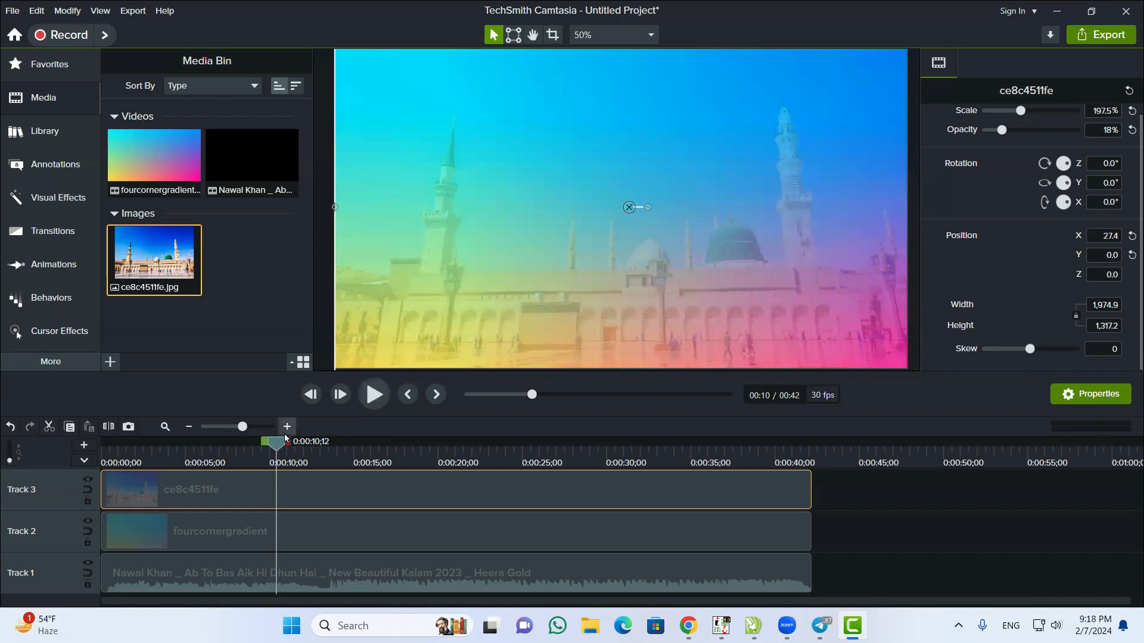
left_click_drag(277, 438, 37, 460)
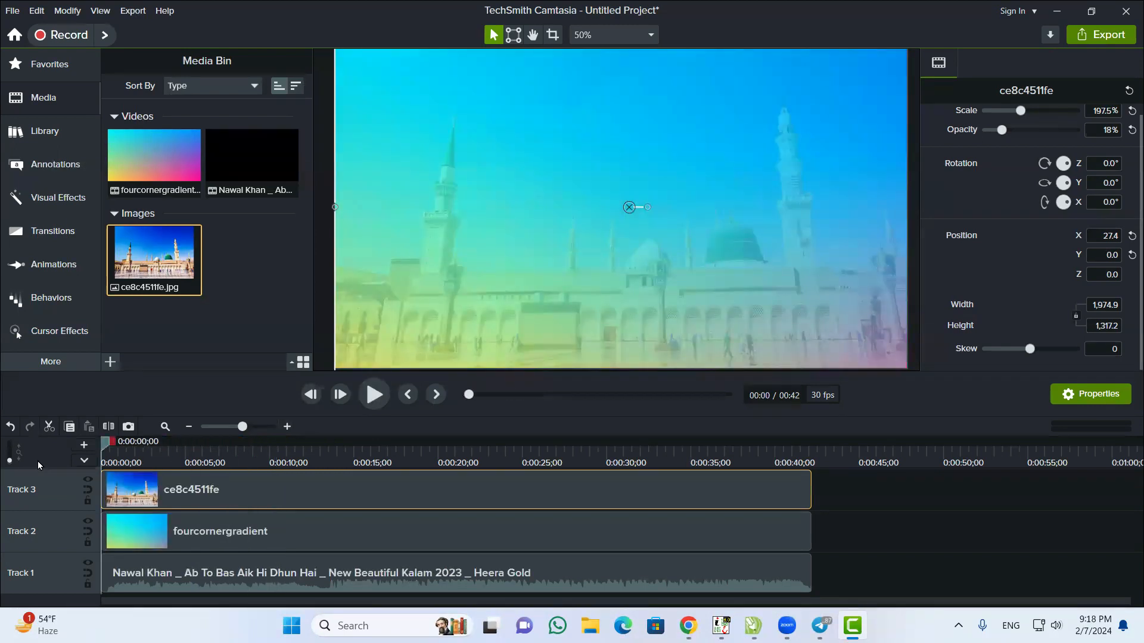
left_click_drag(264, 393, 344, 440)
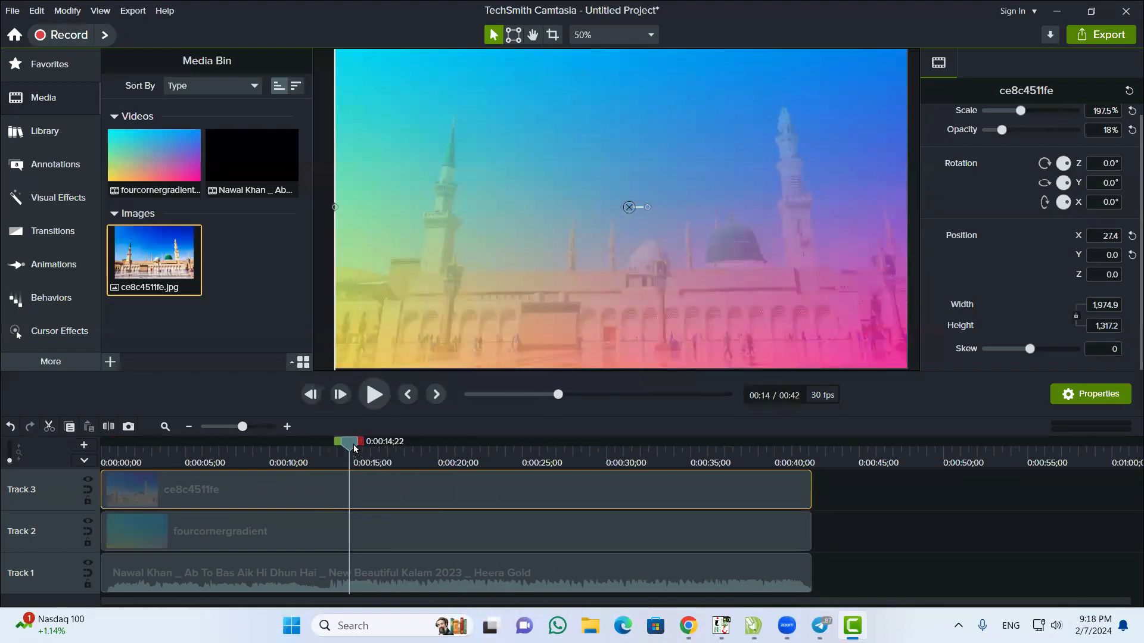
left_click(155, 460)
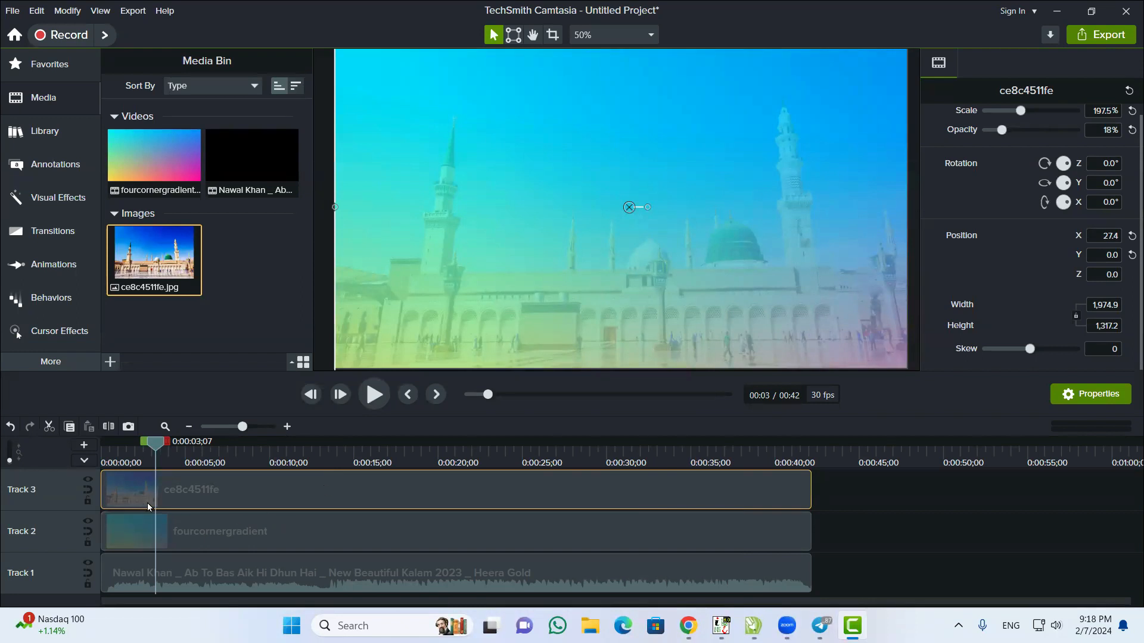
left_click_drag(155, 441, 52, 443)
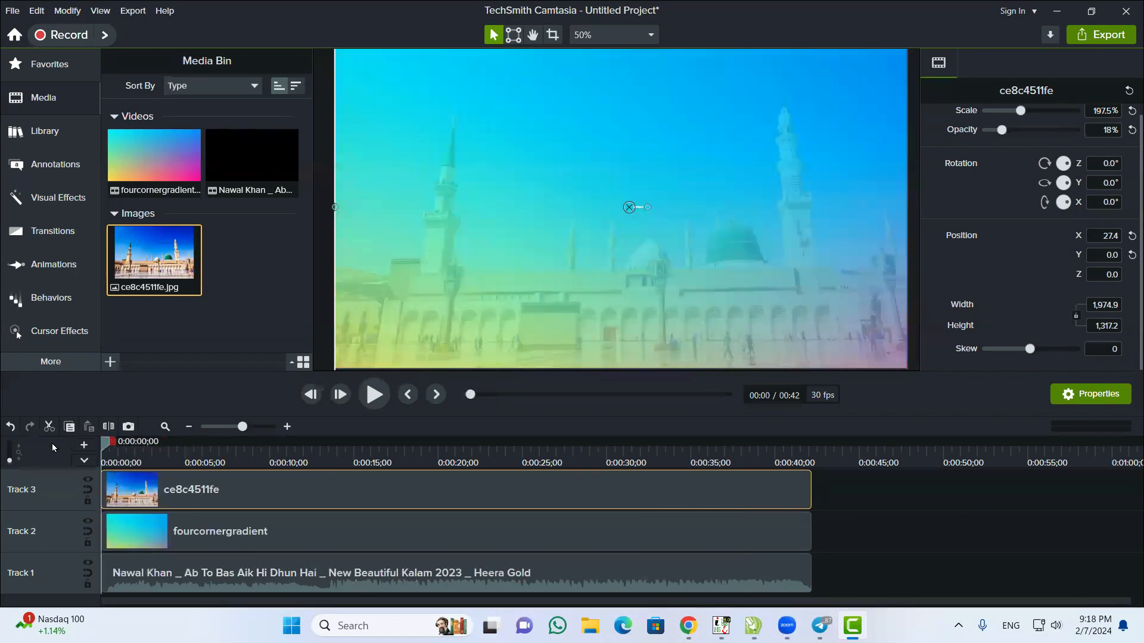
mouse_move(123, 446)
left_mouse_down()
mouse_move(245, 448)
mouse_move(110, 447)
left_mouse_up()
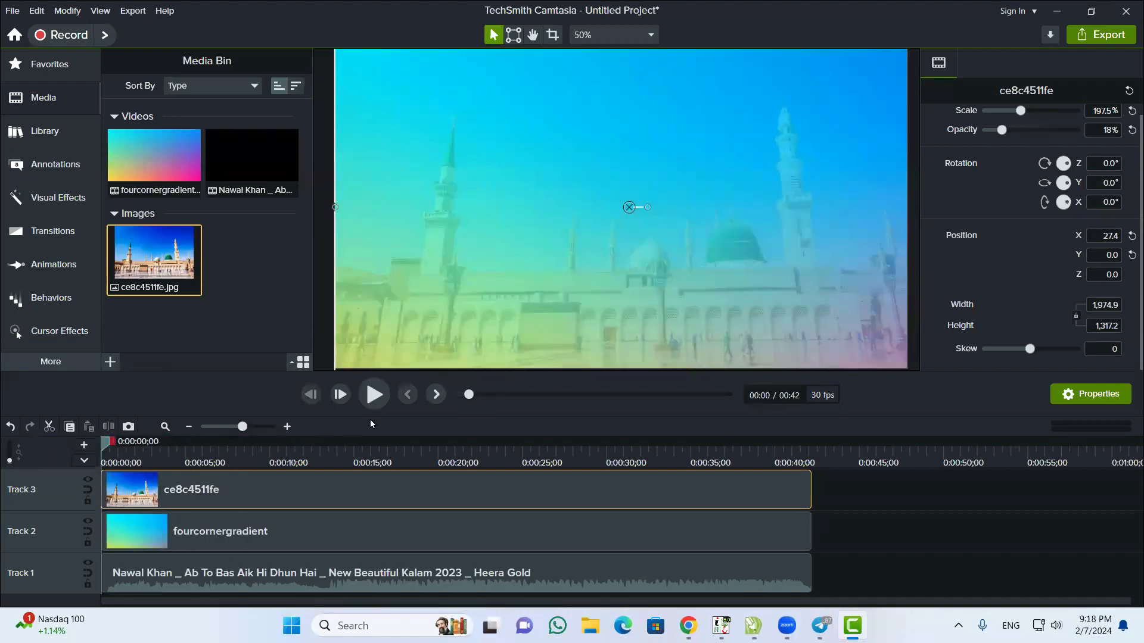
Look through the annotation categories, from arrows, shapes and blur to sketch motion and keystroke callouts, and return to the callouts
left_click(44, 164)
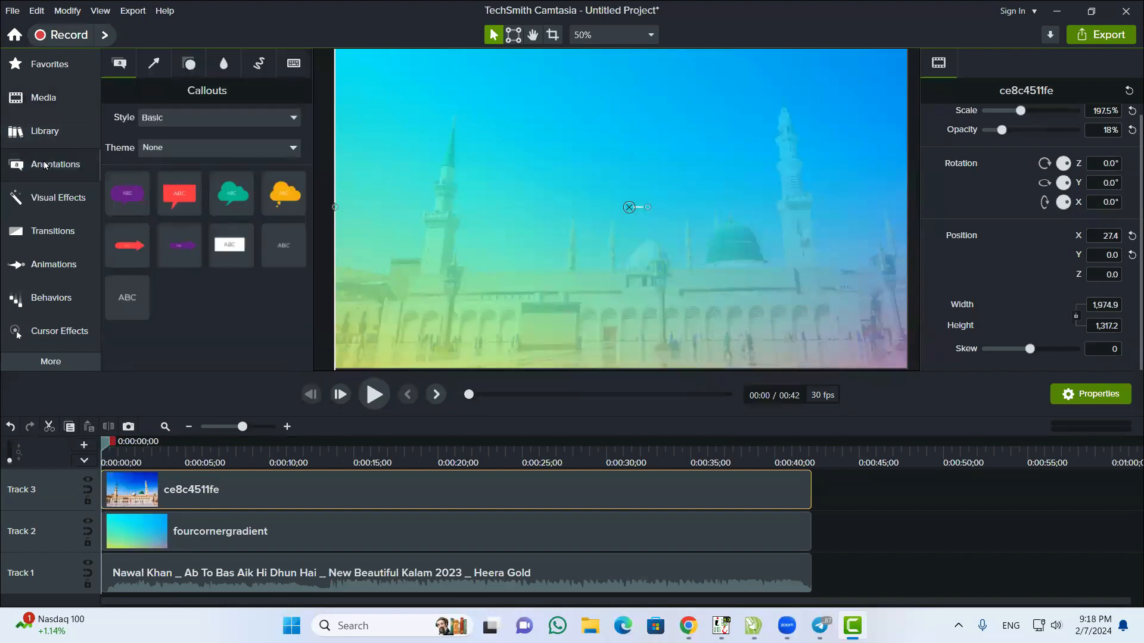
left_click(41, 133)
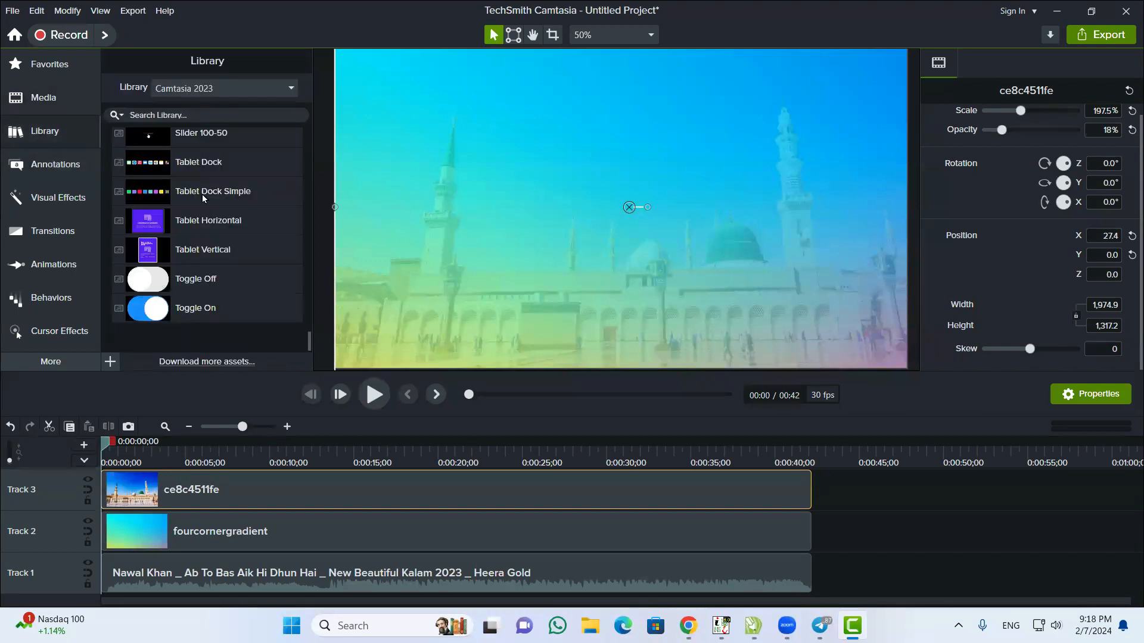
scroll(170, 266, "up", 4)
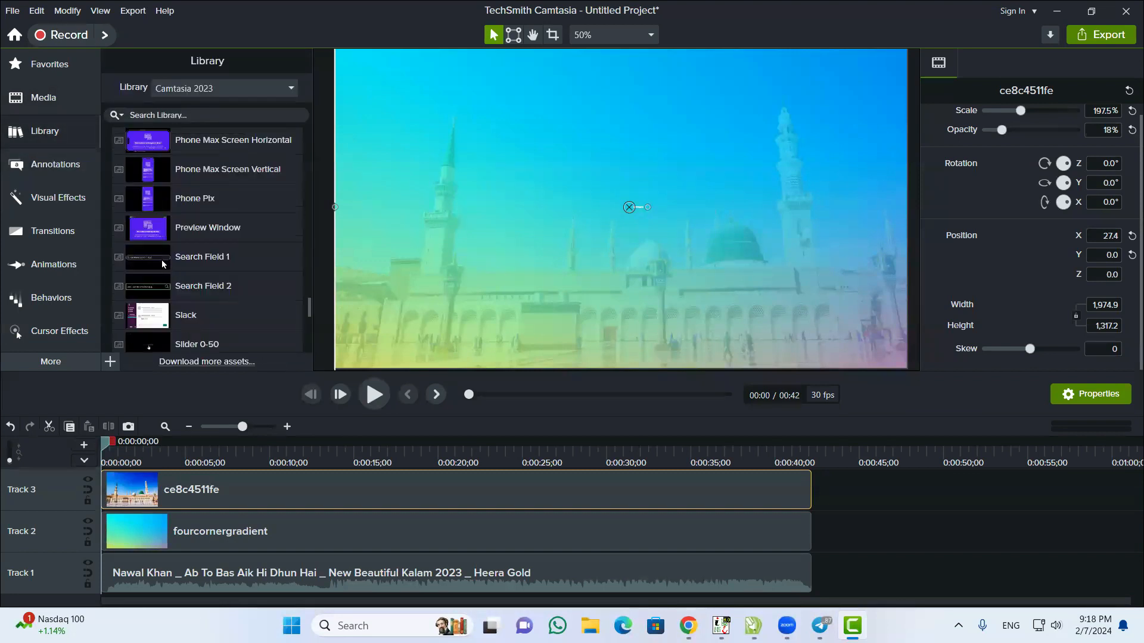
left_click(44, 164)
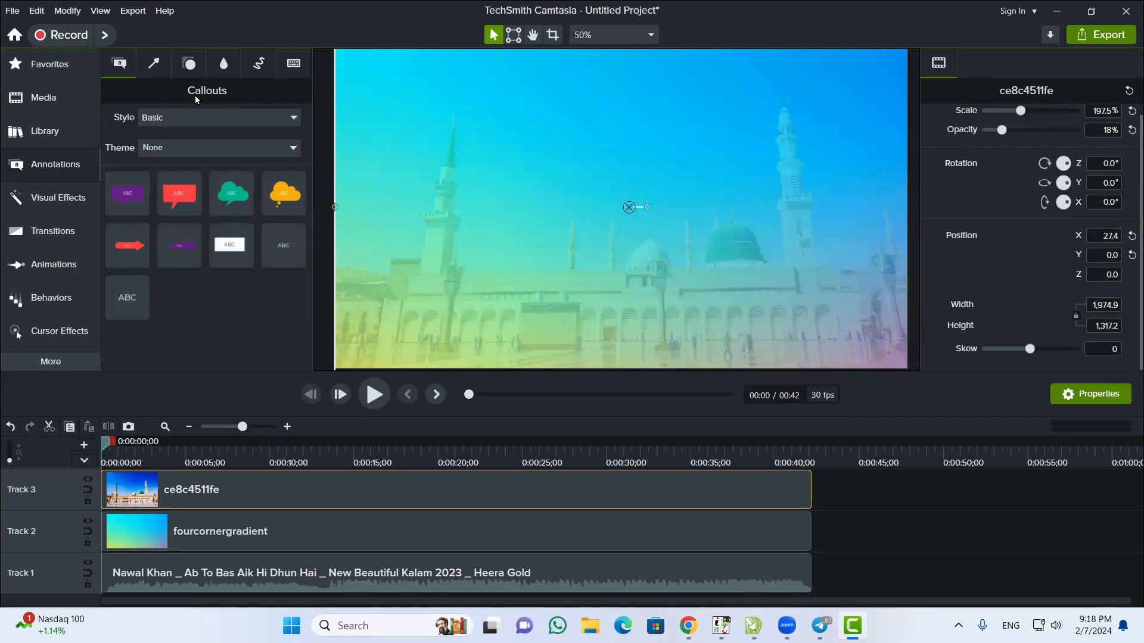
left_click(149, 69)
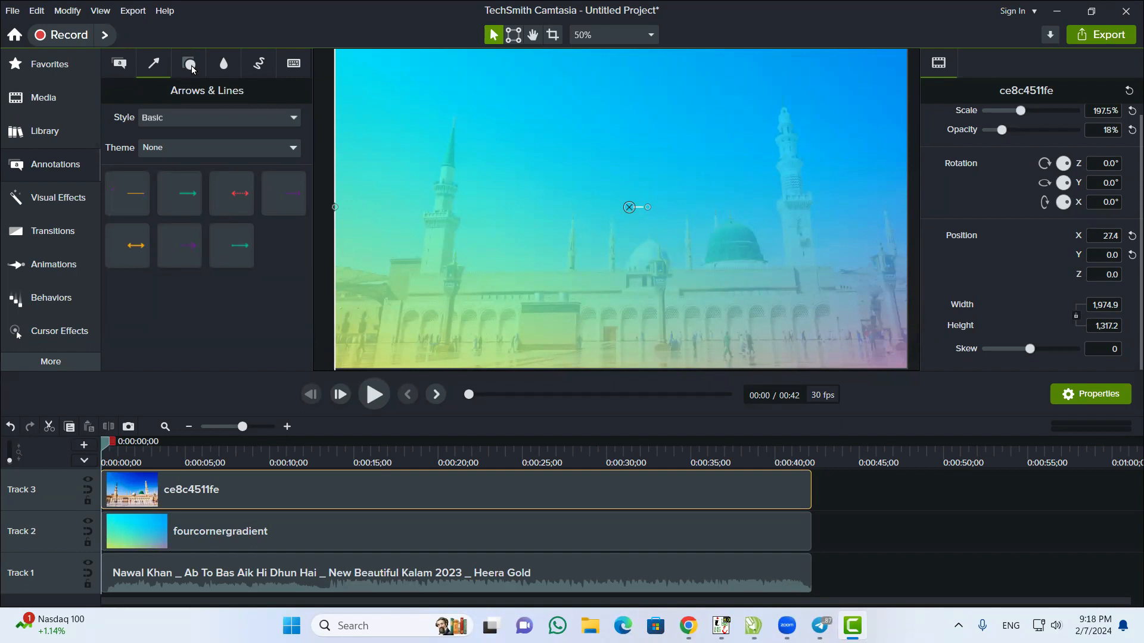
left_click(191, 66)
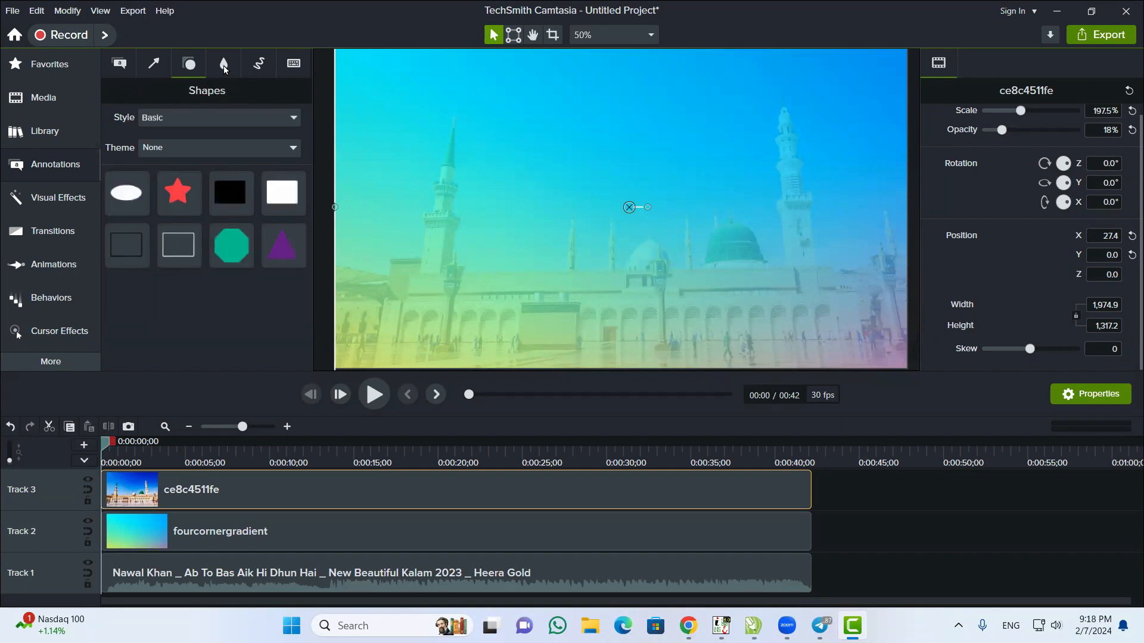
left_click(223, 64)
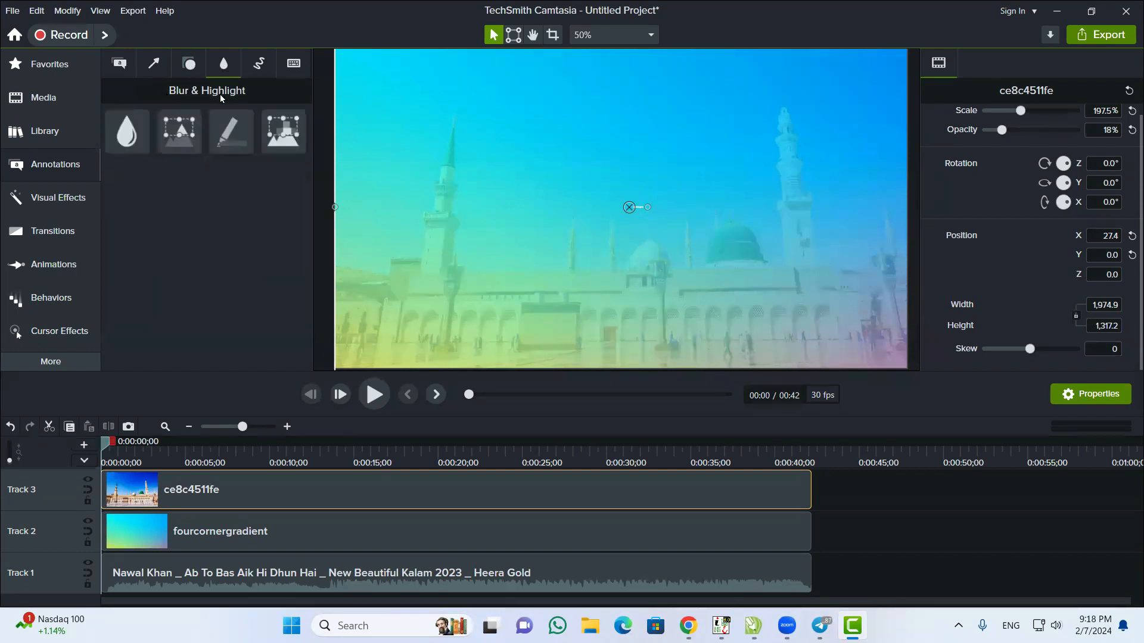
left_click(259, 64)
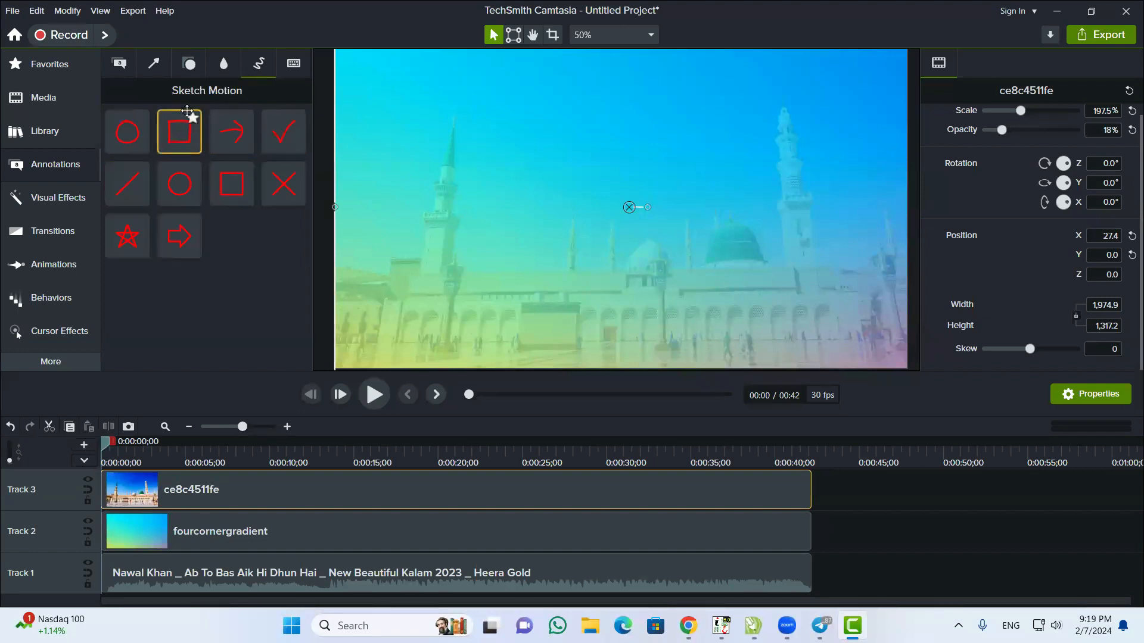
left_click(294, 65)
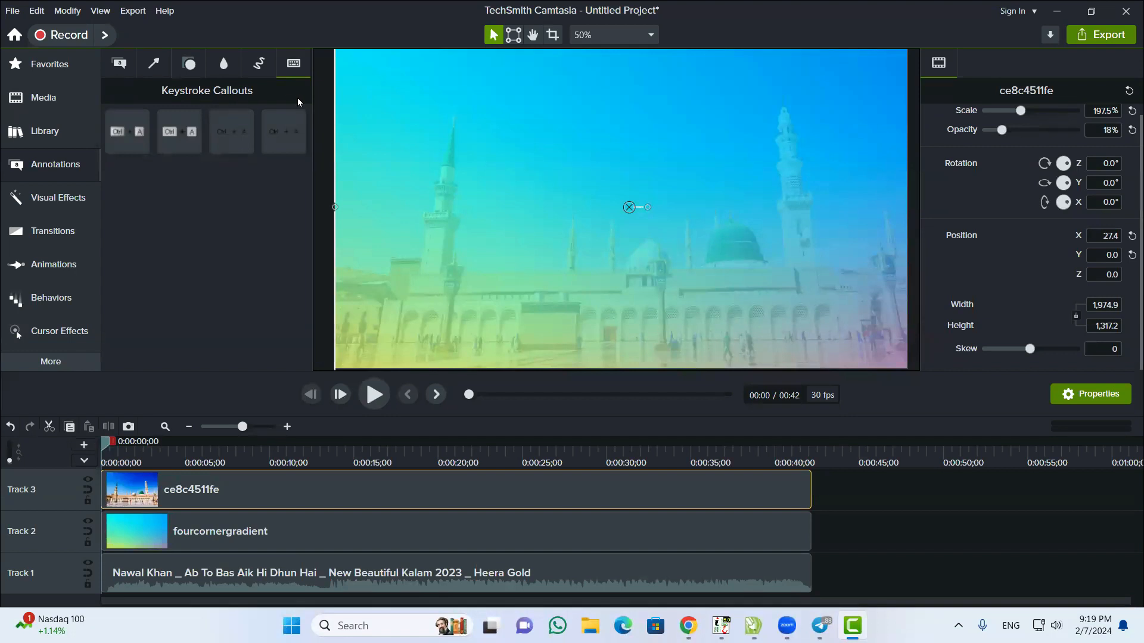
left_click(120, 64)
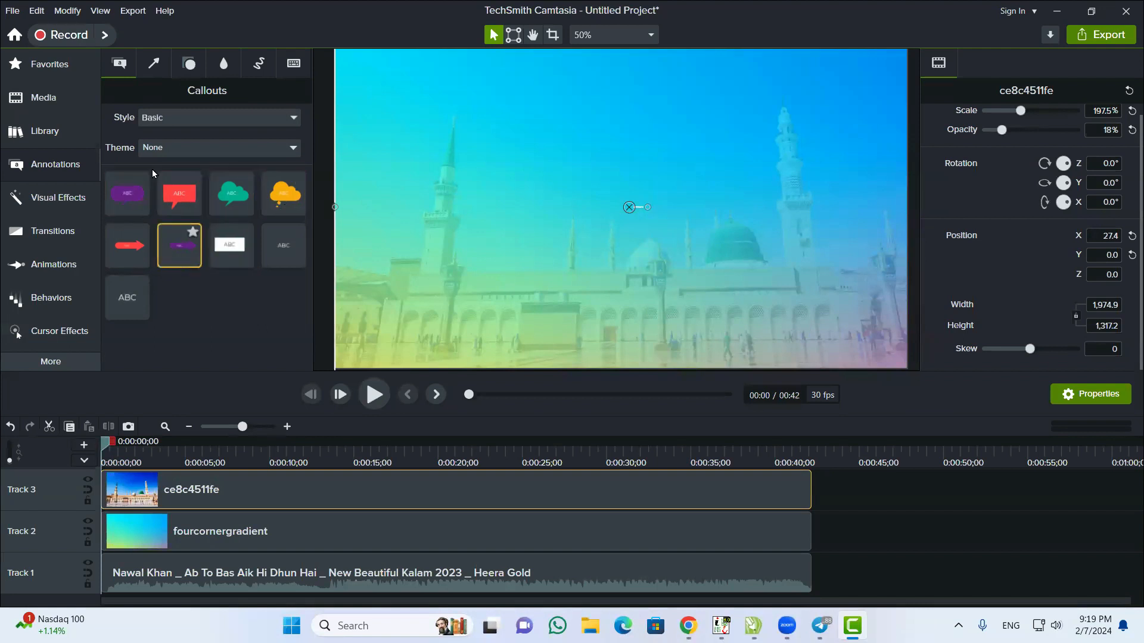
Show callouts of all styles and add the yellow thought bubble callout to the timeline at the playhead
left_click(184, 119)
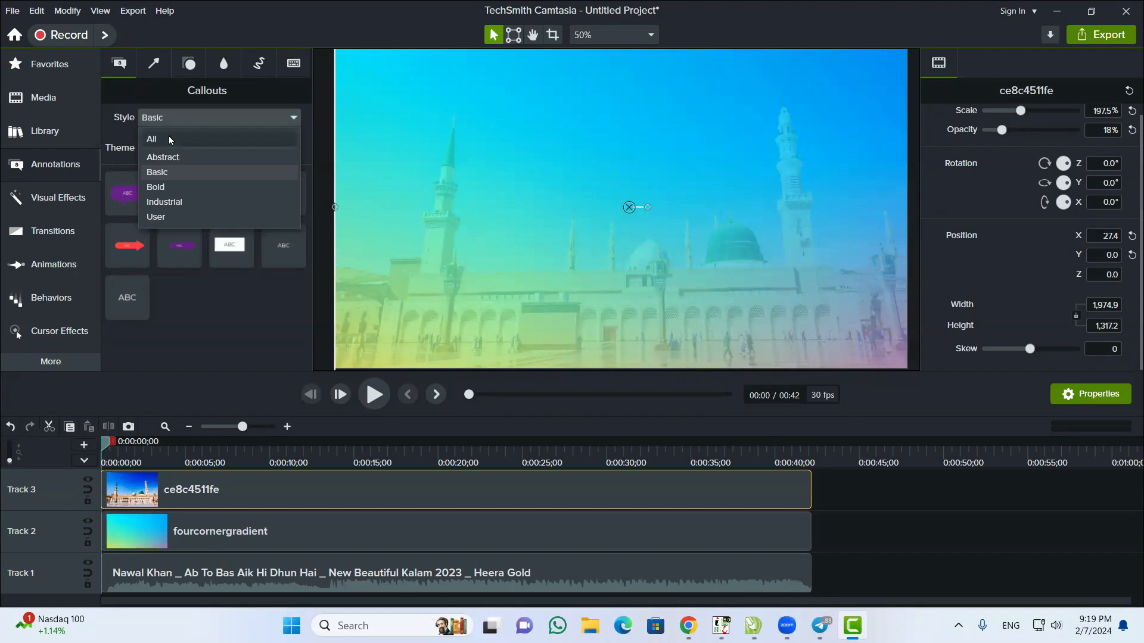
left_click(170, 138)
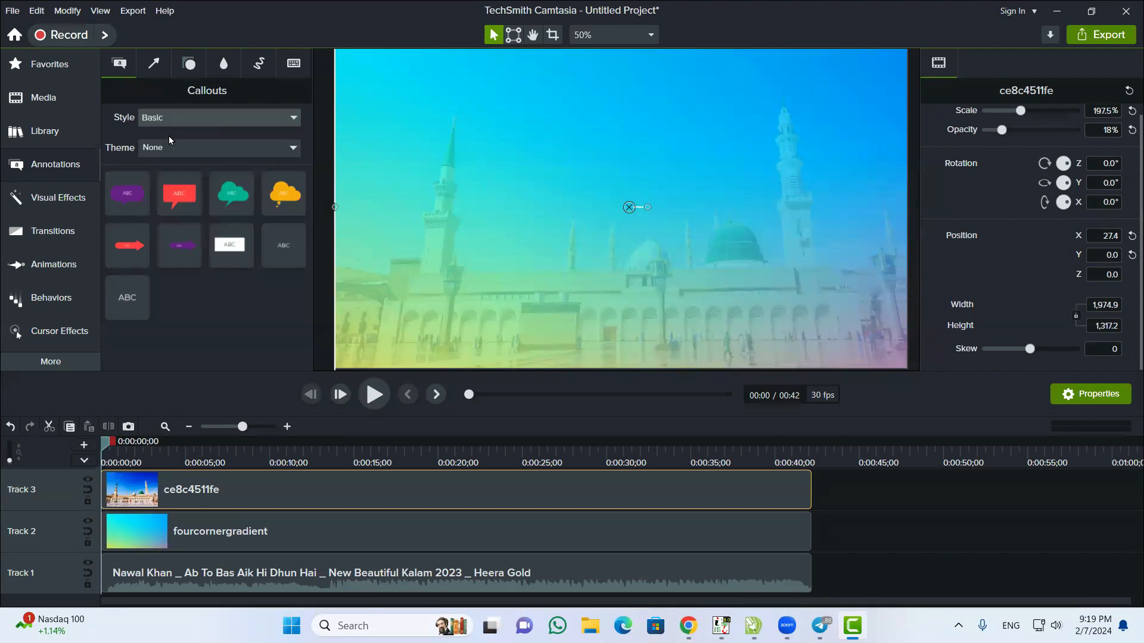
scroll(190, 266, "down", 5)
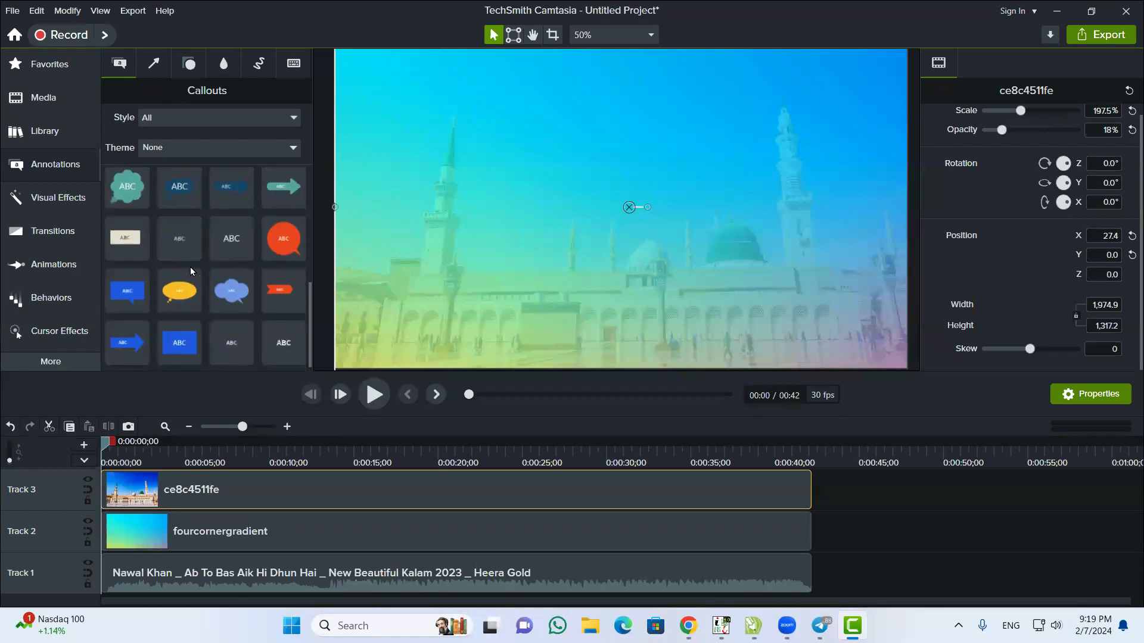
scroll(191, 269, "up", 1)
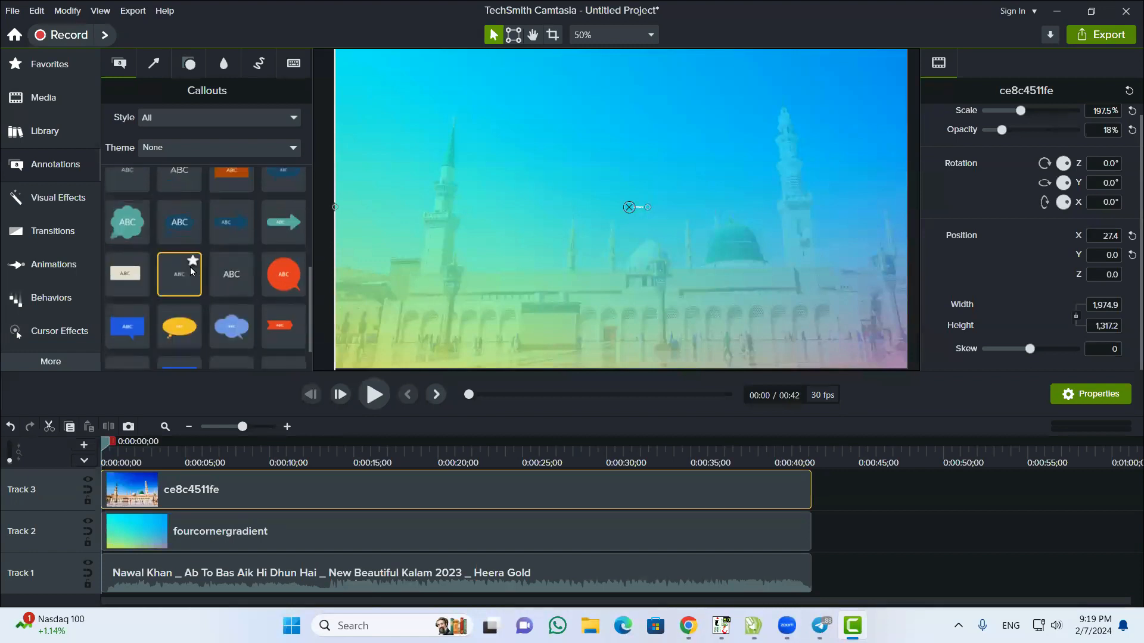
right_click(170, 329)
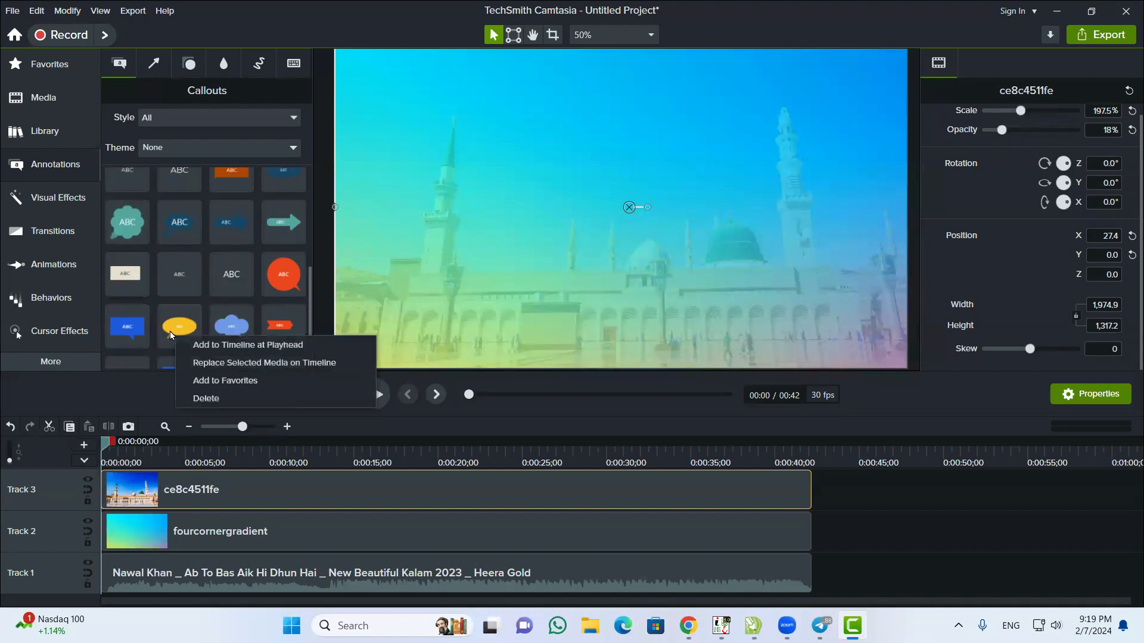
left_click(210, 344)
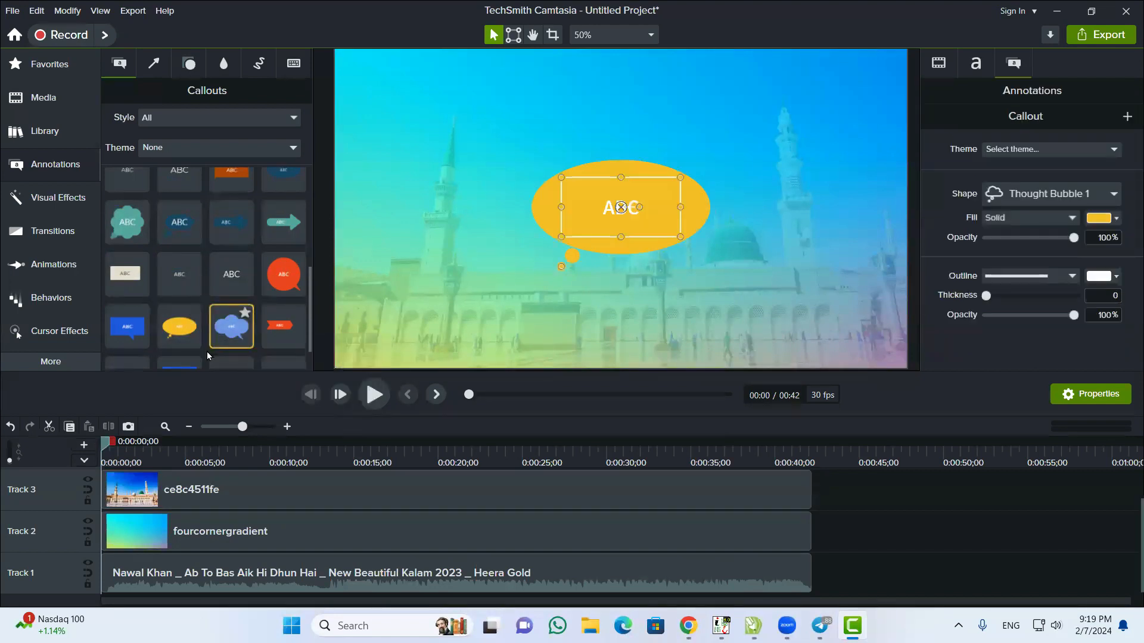
Replace the thought bubble's ABC placeholder text with "Illustrator"
double_click(606, 215)
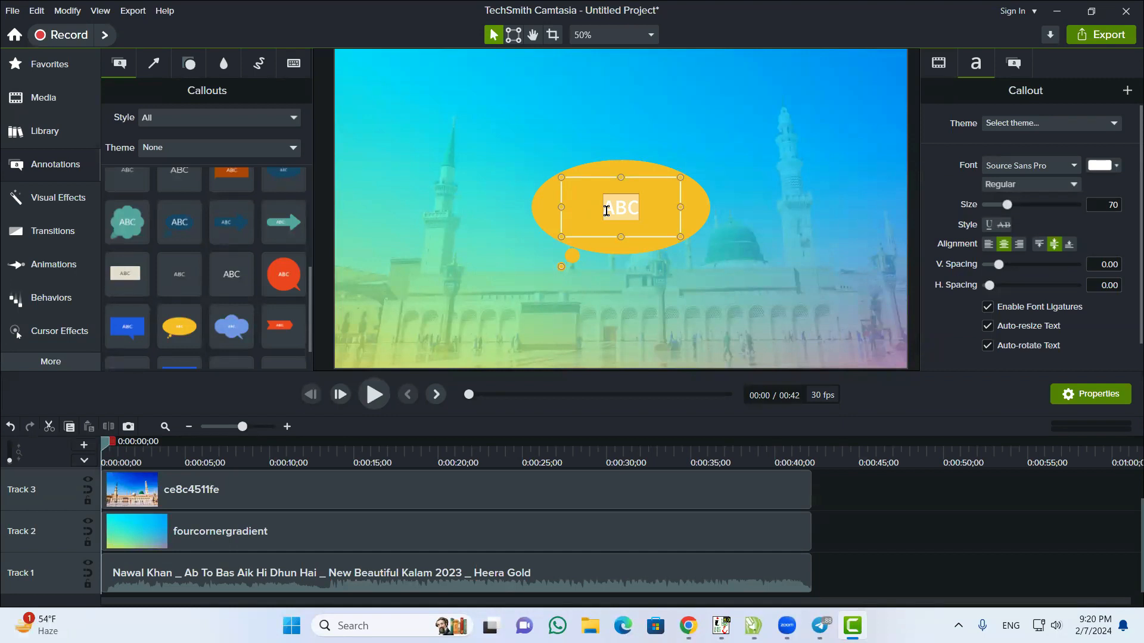
key("BackSpace")
type("Illustt")
key("BackSpace")
type("ra")
Make the thought bubble's text bold and enlarge its font size to 132
double_click(632, 223)
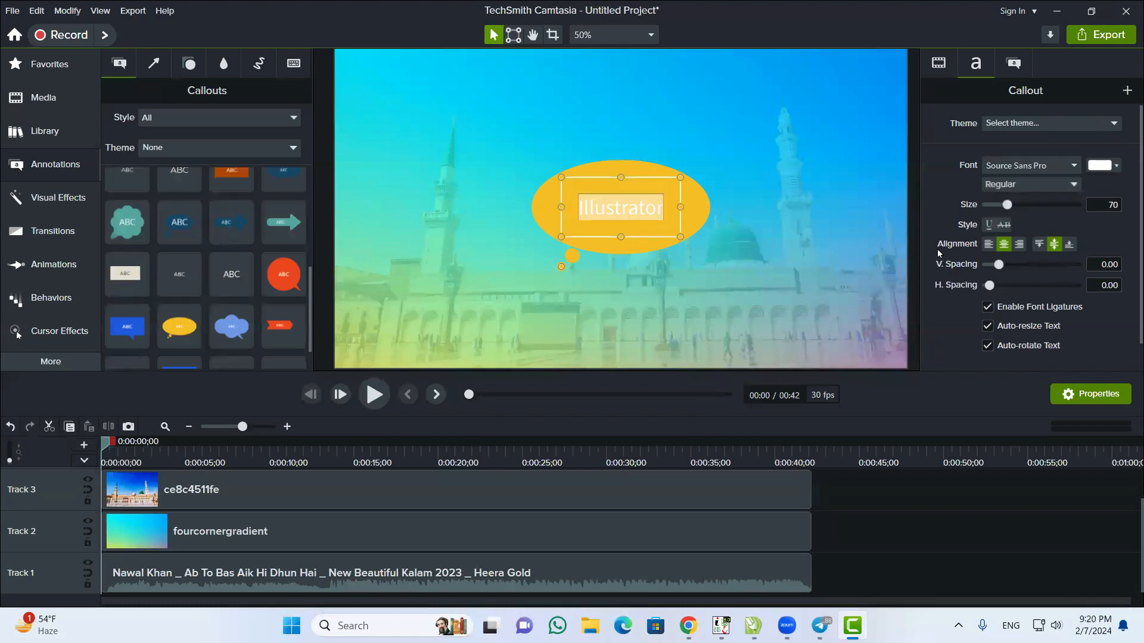
left_click(1040, 185)
left_click(1016, 234)
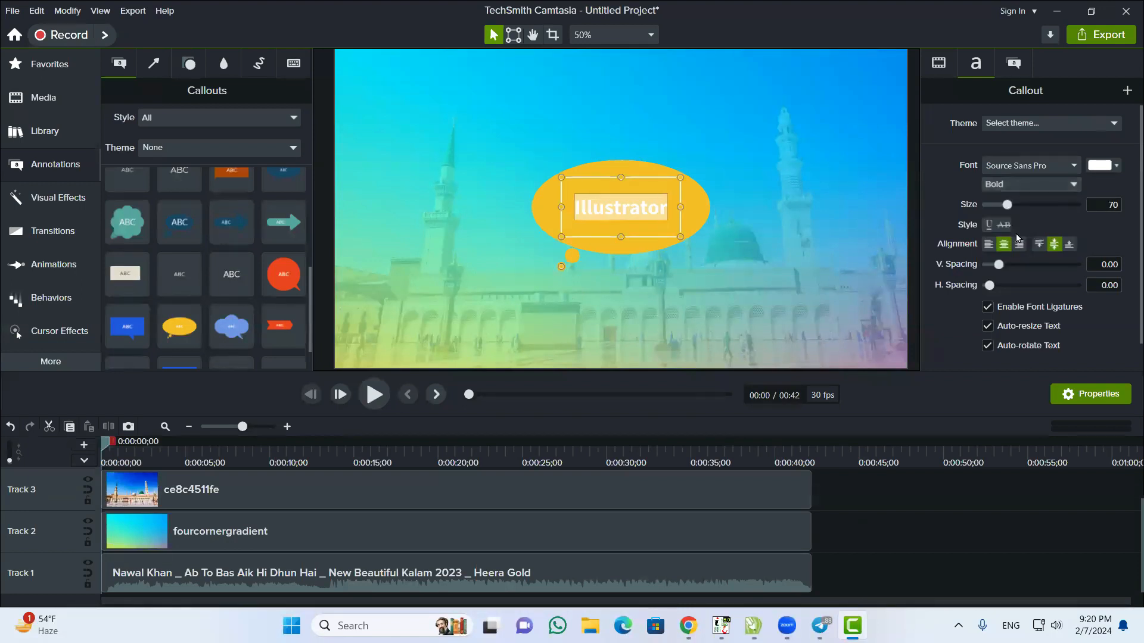
left_click_drag(1009, 205, 1031, 207)
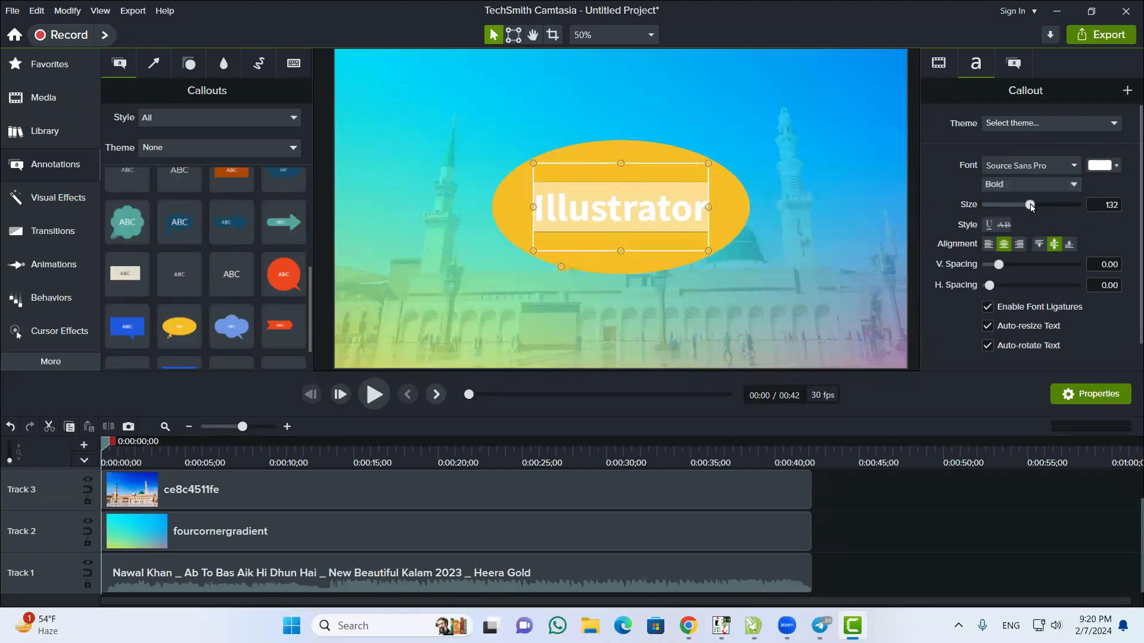
left_click(731, 218)
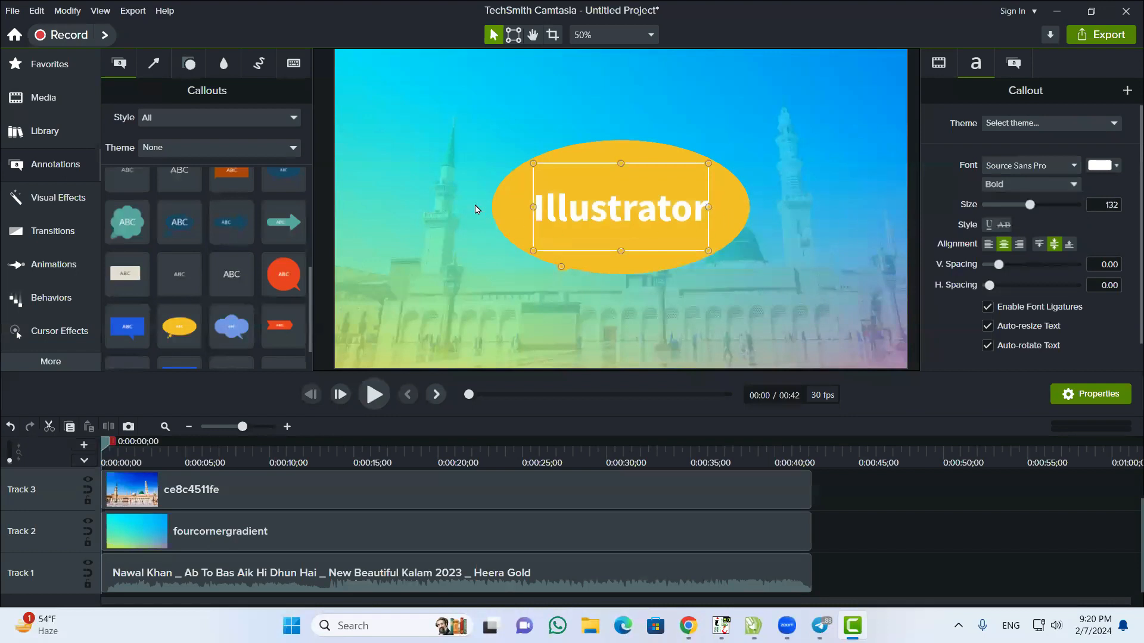
Shrink the Illustrator callout to a font size of about 94 and move it to the left half of the canvas
scroll(275, 504, "up", 1)
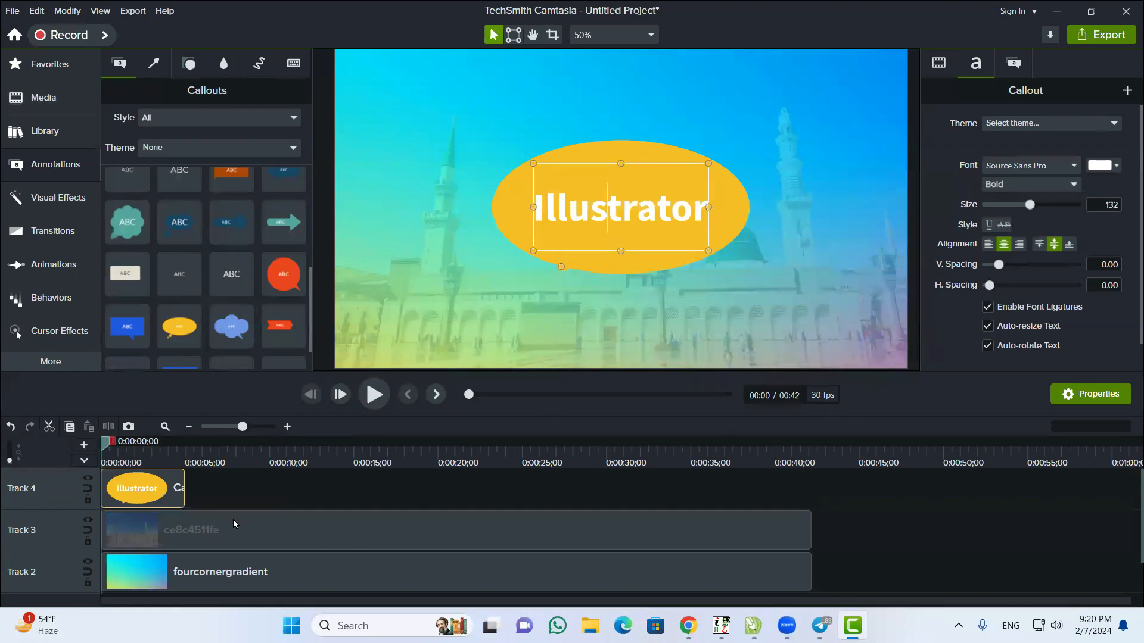
left_click(204, 492)
left_click(167, 487)
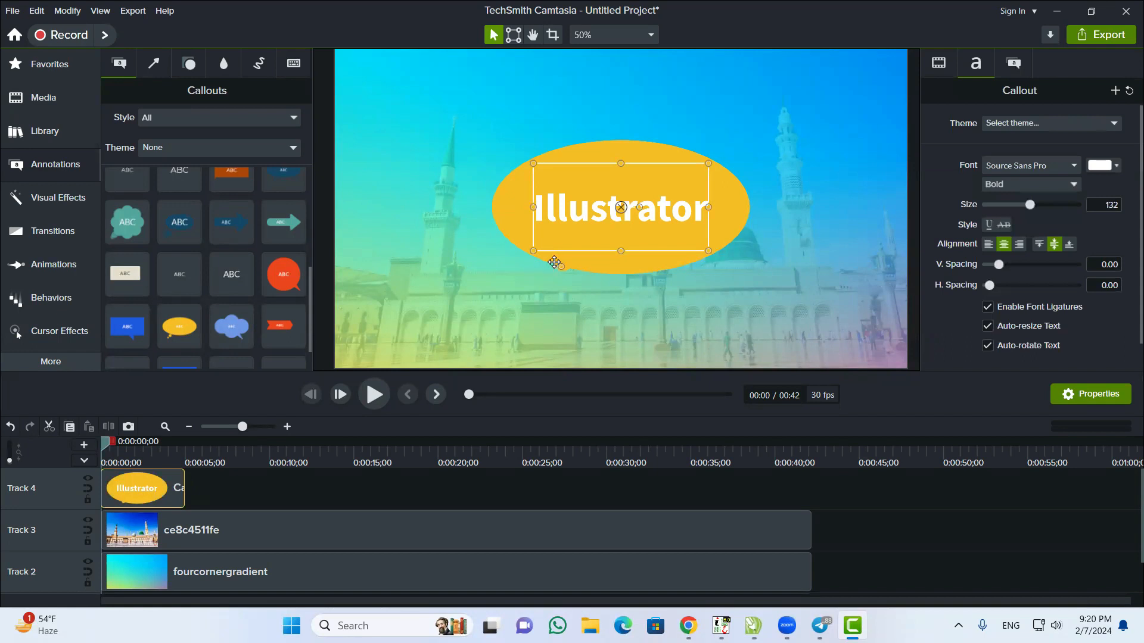
left_click_drag(532, 249, 385, 208)
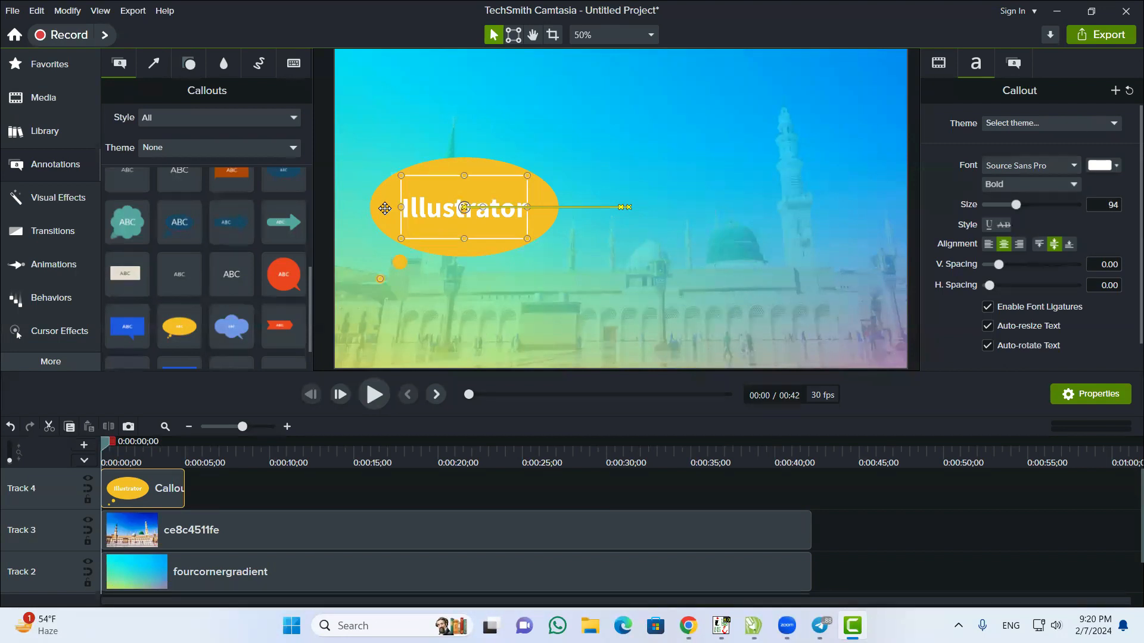
left_click_drag(385, 208, 373, 208)
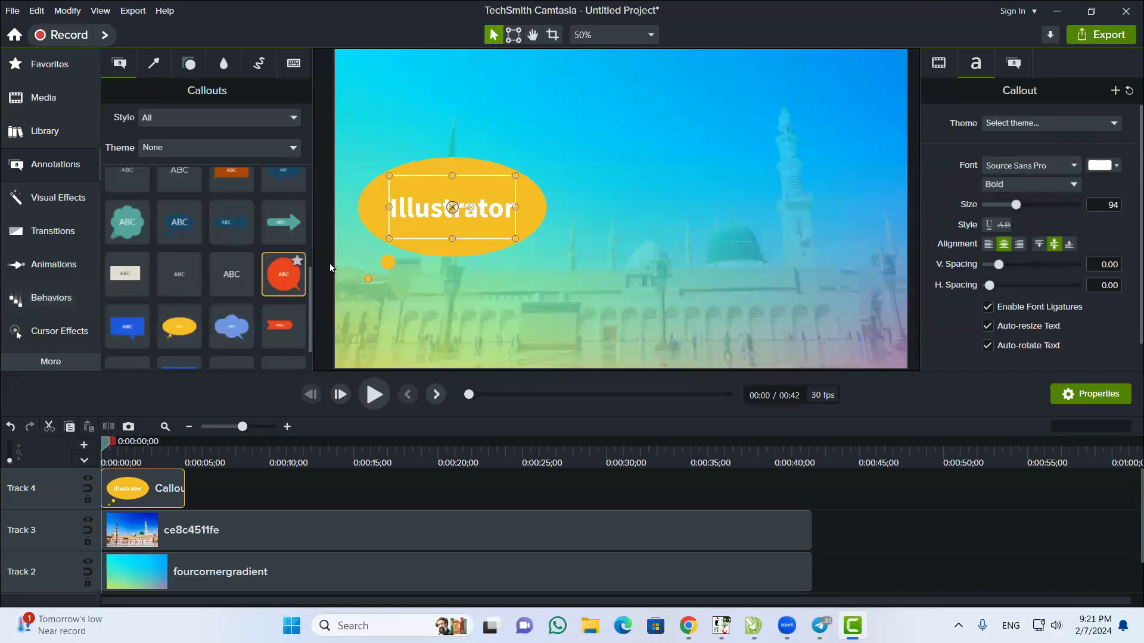
Try to duplicate the Illustrator callout toward the centre of the canvas and undo it
key("alt")
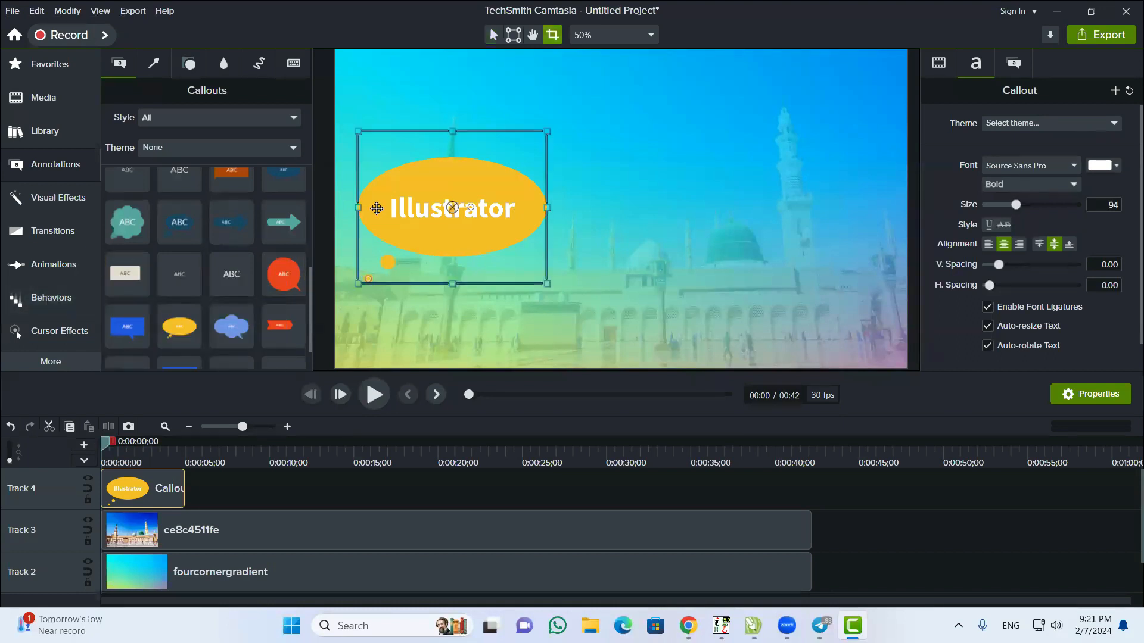
key("alt")
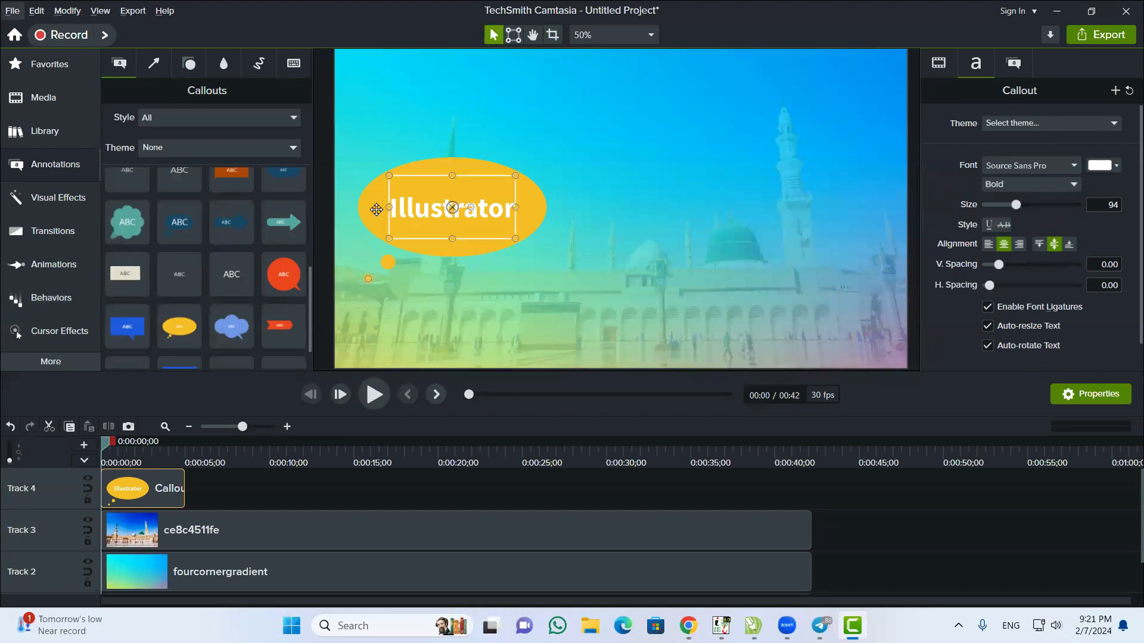
left_click_drag(376, 211, 576, 193)
key("ctrl+z")
left_click(462, 251)
left_click(243, 494)
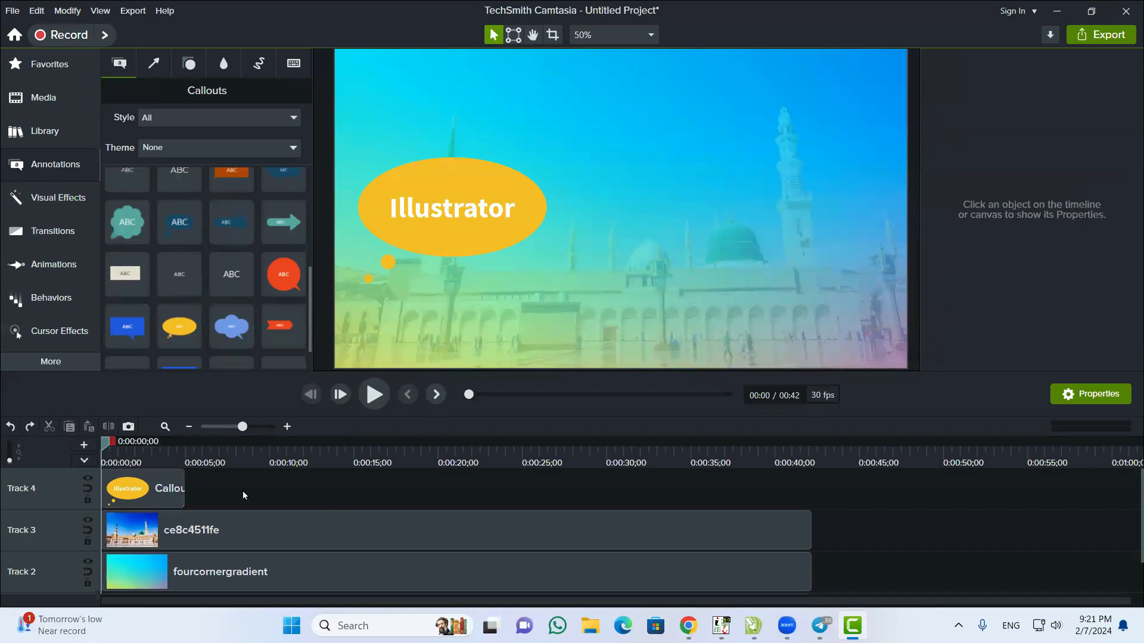
Shrink the Illustrator callout to a font size of about 78, pull its bubble tail closer and move it nearer the canvas's left edge
left_click(175, 489)
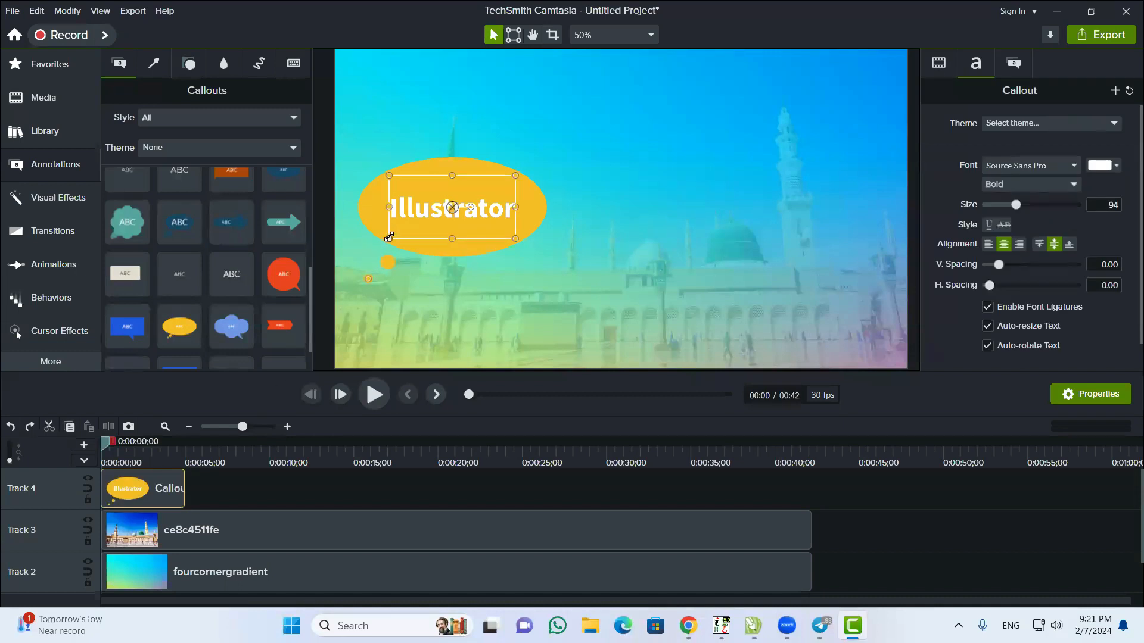
mouse_move(399, 232)
left_mouse_down()
mouse_move(439, 220)
mouse_move(411, 227)
left_mouse_up()
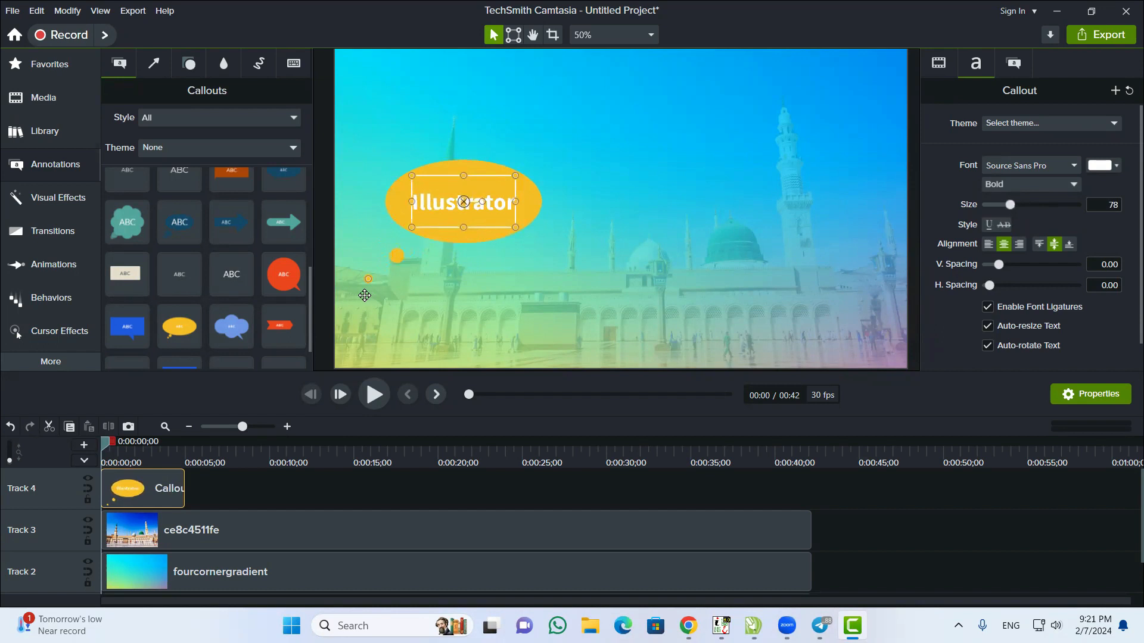
left_click_drag(368, 281, 389, 266)
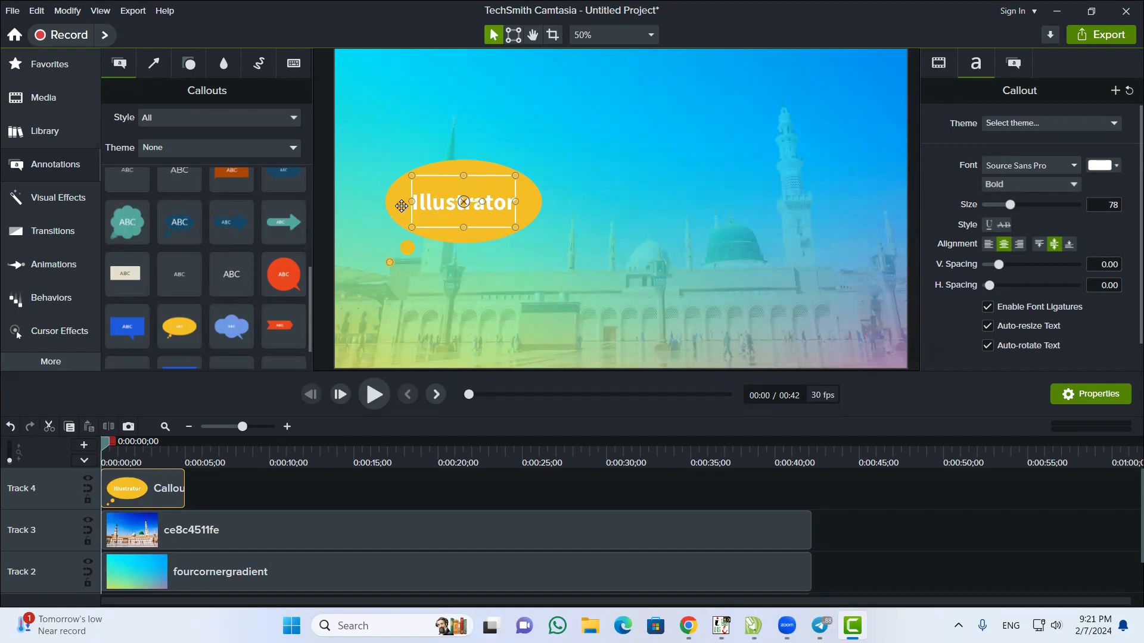
left_click_drag(401, 206, 378, 209)
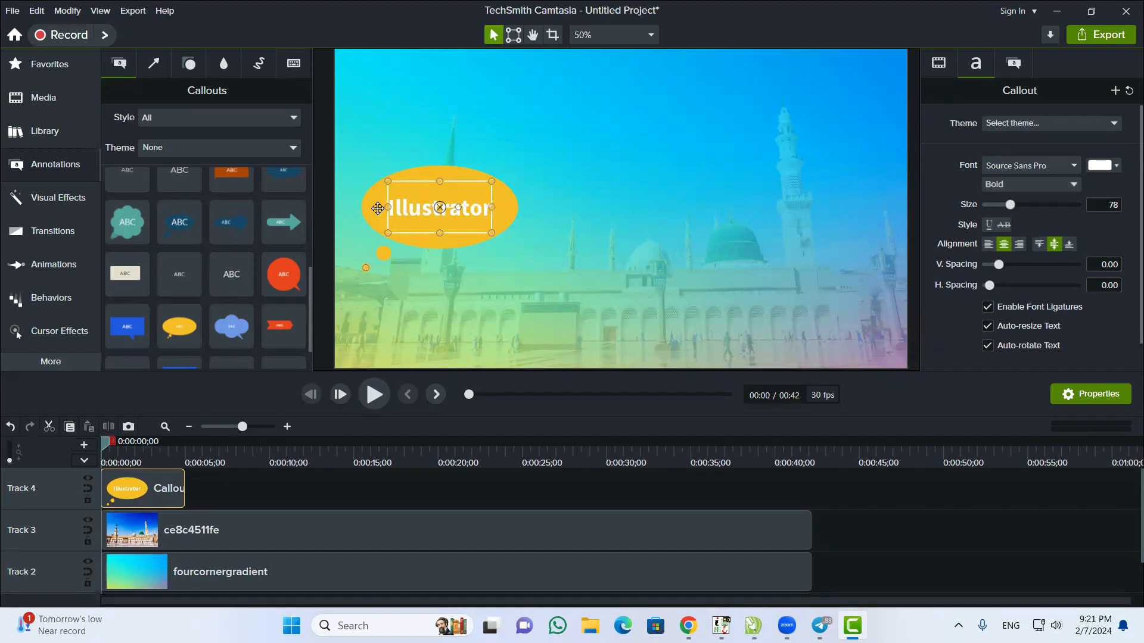
Duplicate the Illustrator callout twice so three bubbles stand in a row across the canvas
mouse_move(377, 208)
left_mouse_down()
mouse_move(403, 202)
mouse_move(388, 206)
left_mouse_up()
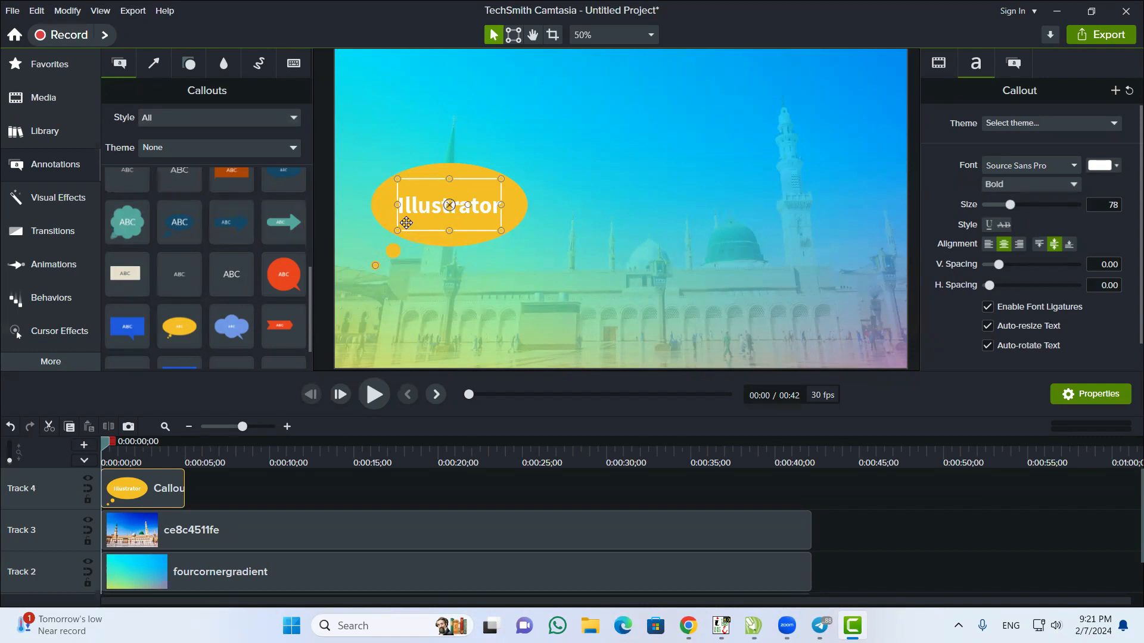
left_click_drag(384, 201, 544, 203)
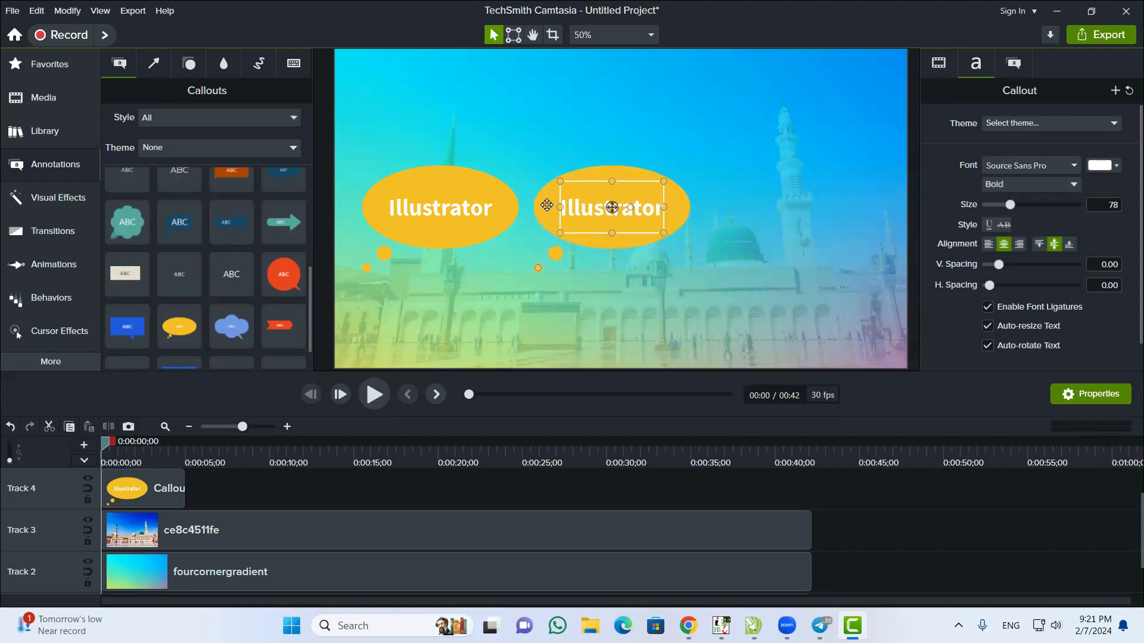
left_click_drag(544, 203, 725, 203)
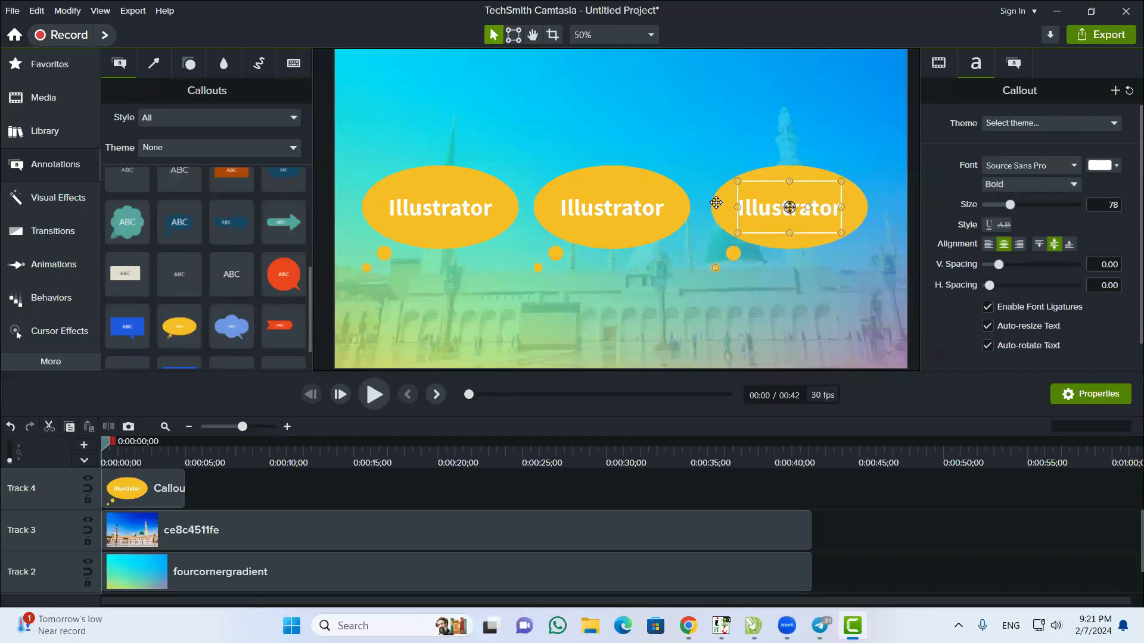
Arrange the three callouts one after another on Track 4, starting at about 1.5, 7.7 and 14.5 seconds
scroll(234, 488, "up", 2)
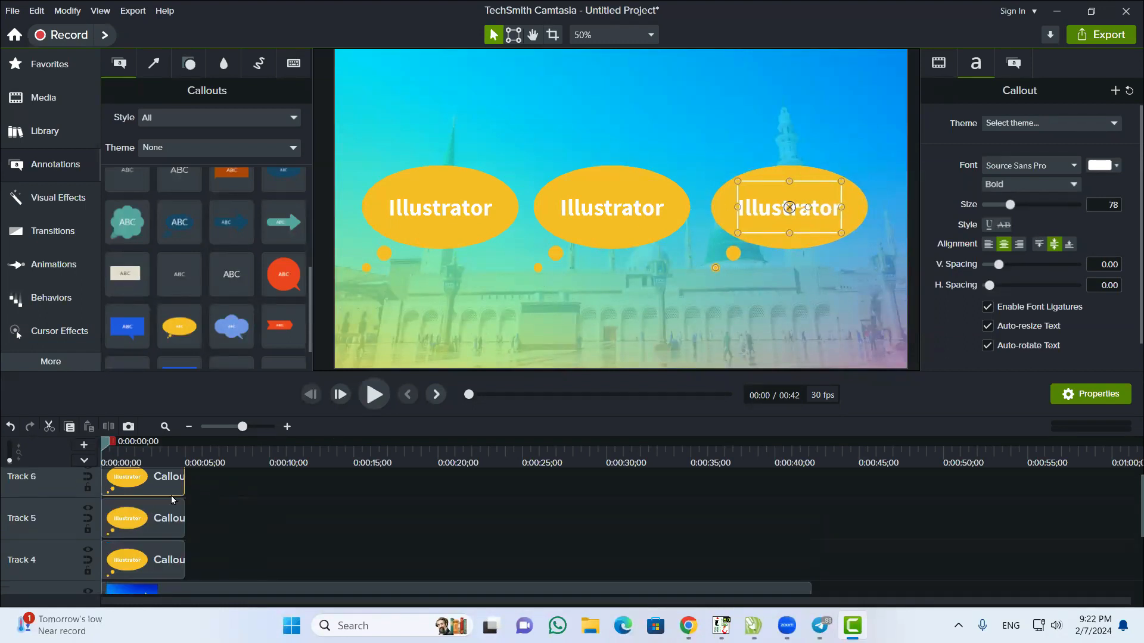
left_click_drag(162, 483, 162, 483)
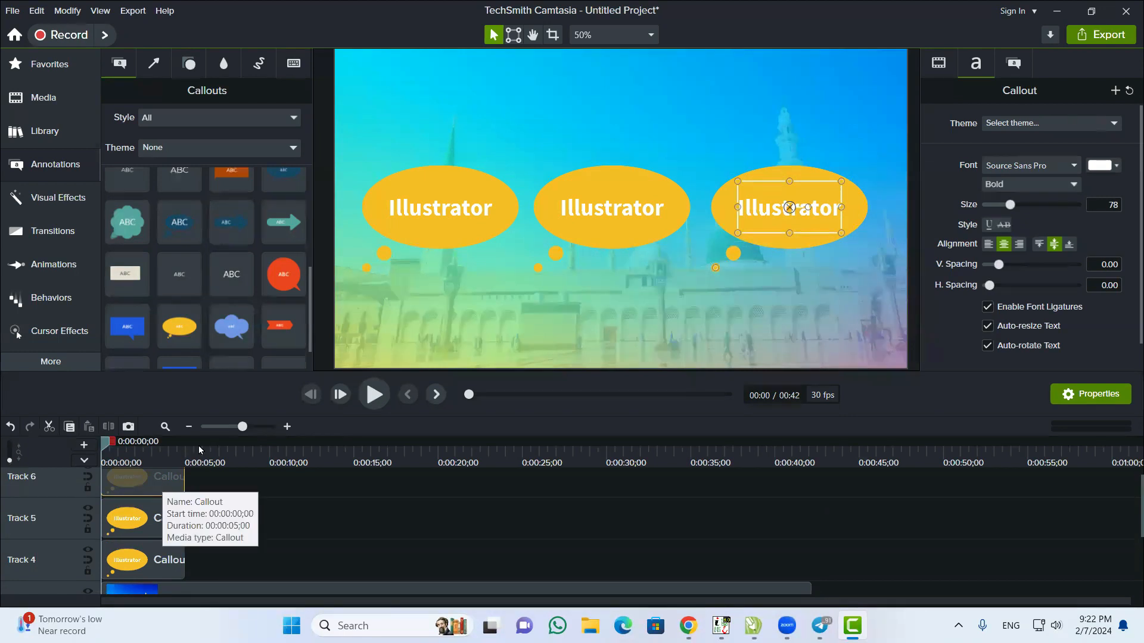
left_click(548, 234)
left_click_drag(164, 521, 277, 560)
left_click_drag(123, 482, 338, 559)
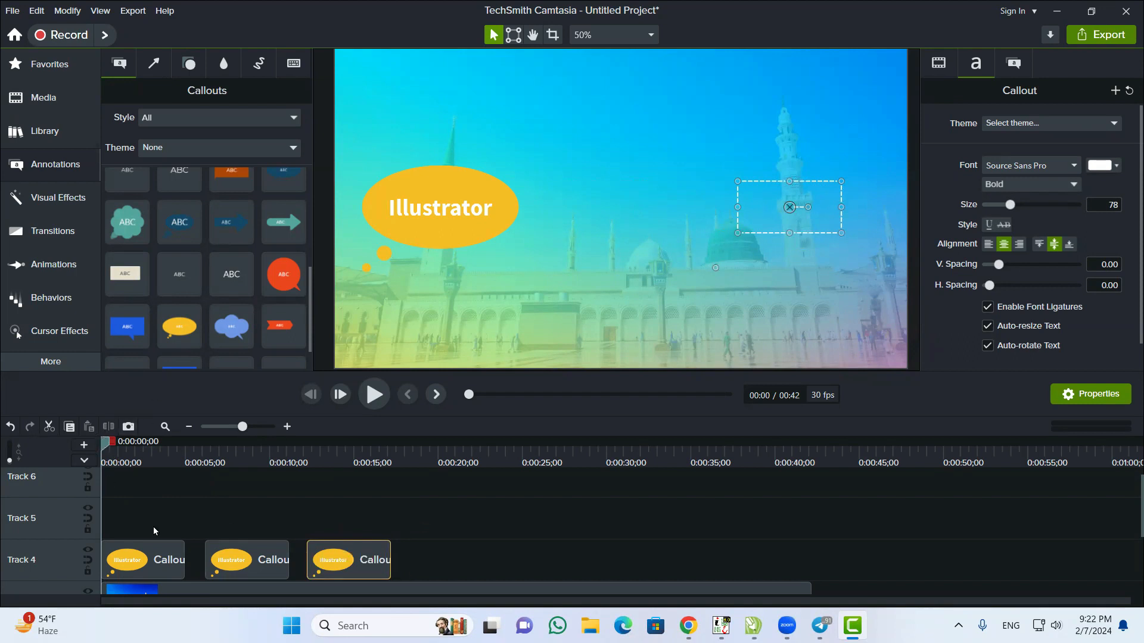
left_click_drag(348, 560, 387, 560)
left_click_drag(272, 560, 298, 560)
left_click_drag(163, 559, 188, 560)
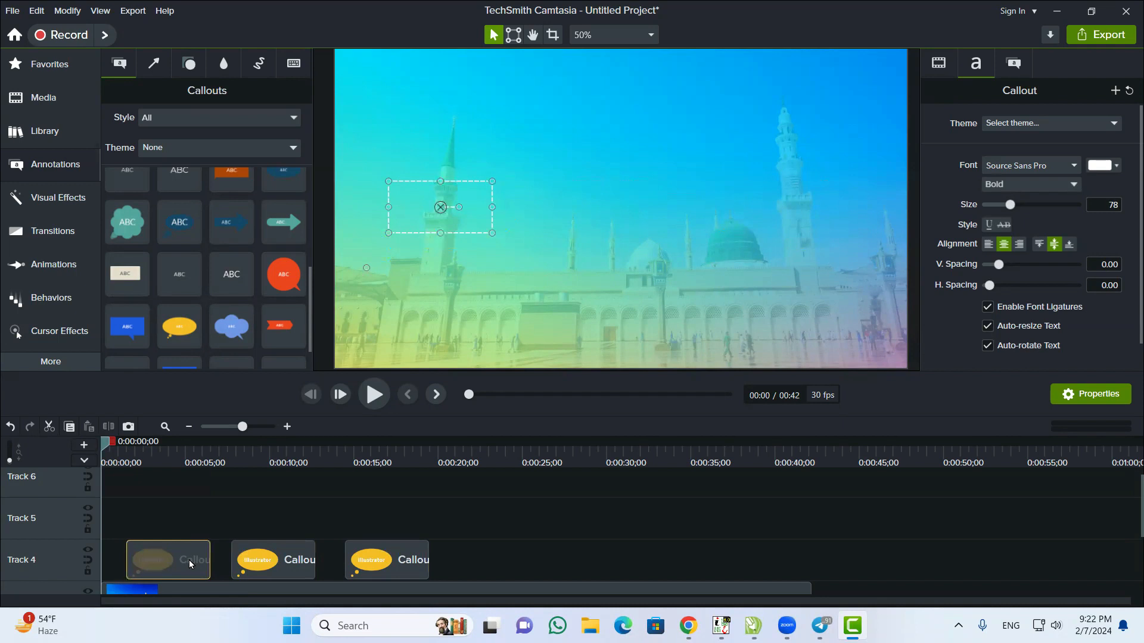
Look over the stacked tracks and select the audio clip on Track 1 to examine its audio properties
scroll(206, 527, "down", 2)
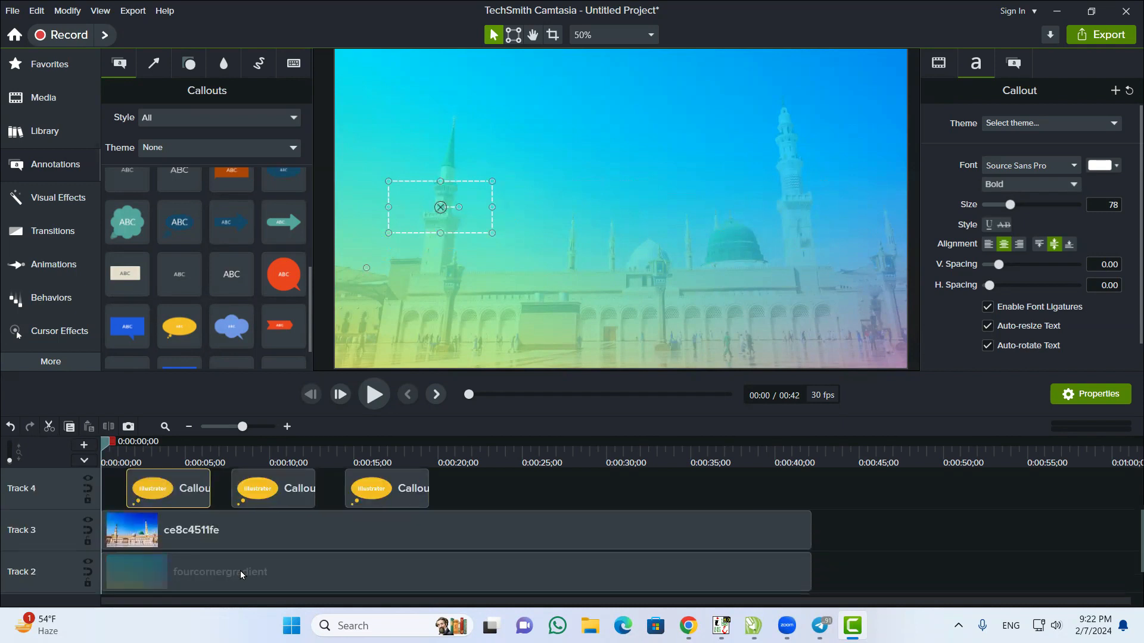
scroll(240, 570, "down", 1)
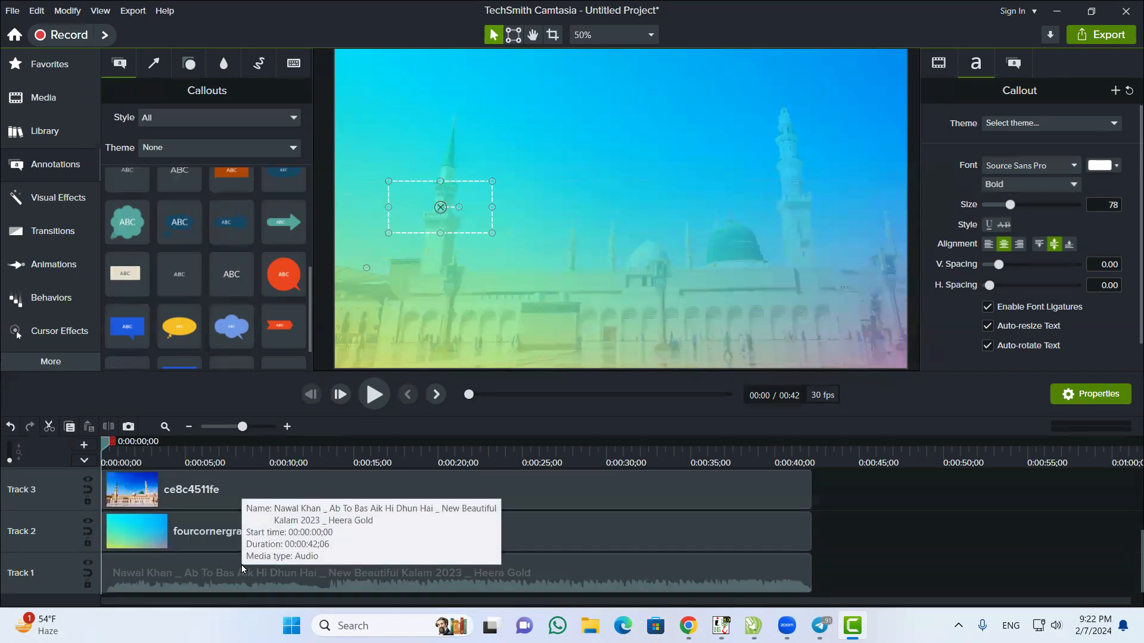
scroll(242, 566, "up", 1)
scroll(243, 569, "down", 1)
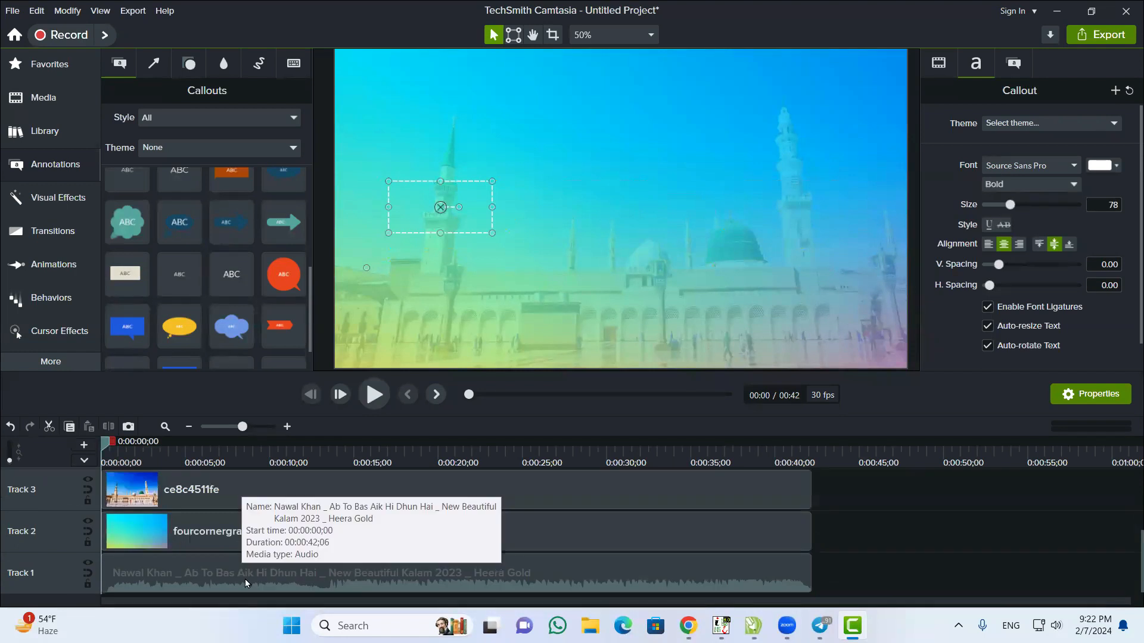
left_click(245, 578)
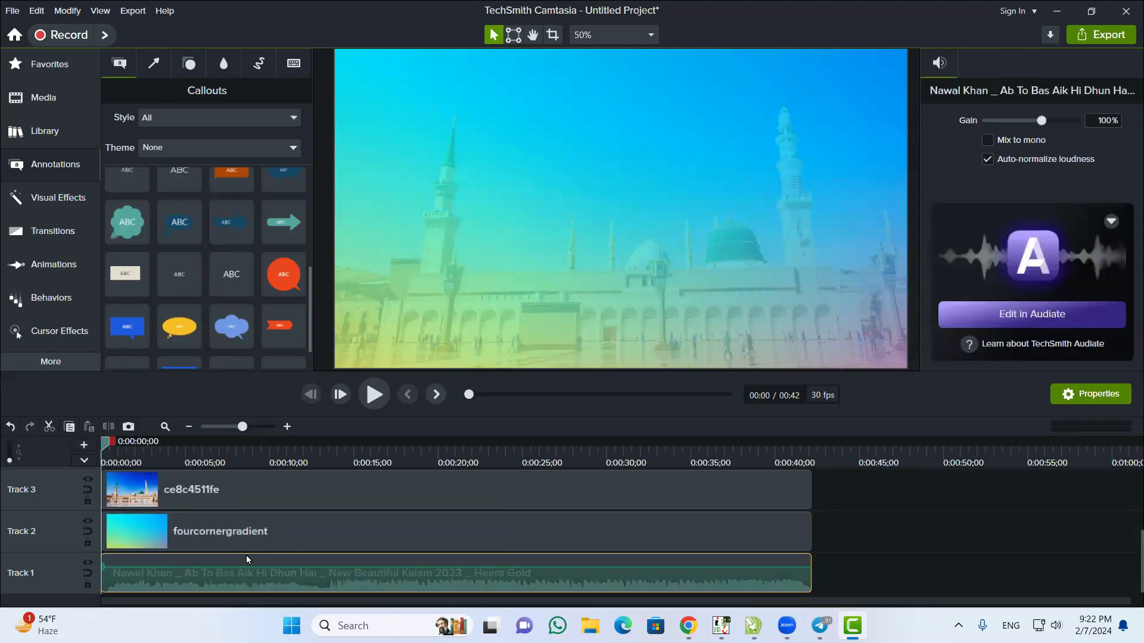
scroll(250, 504, "up", 2)
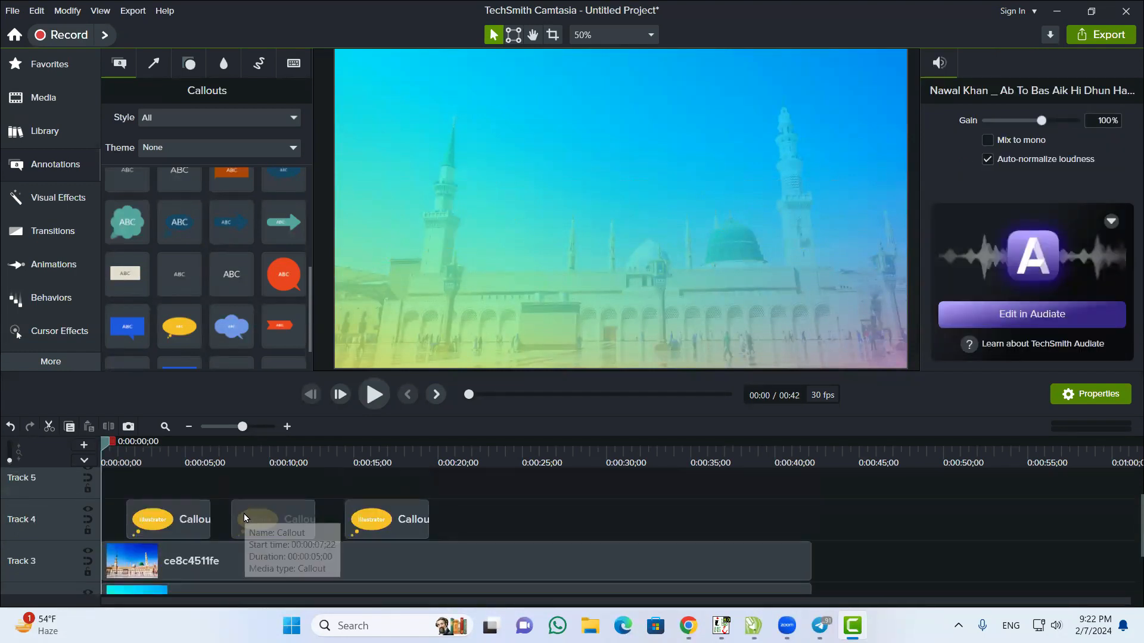
scroll(244, 513, "down", 2)
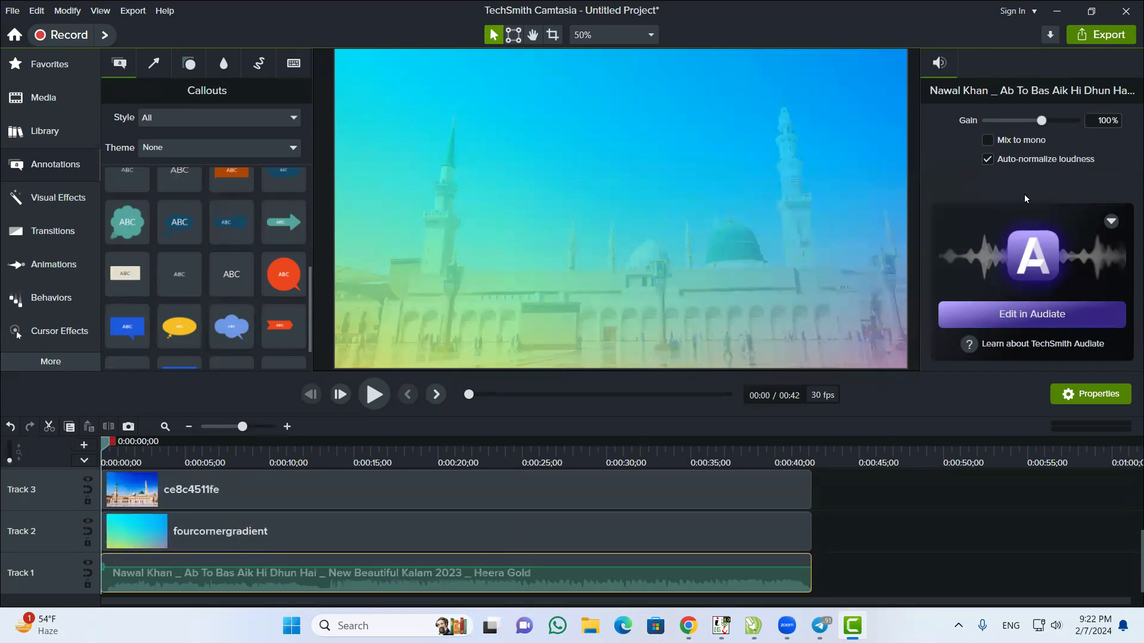
Mute the audio clip on Track 1 by setting its gain to 0%
left_click_drag(1038, 120, 946, 128)
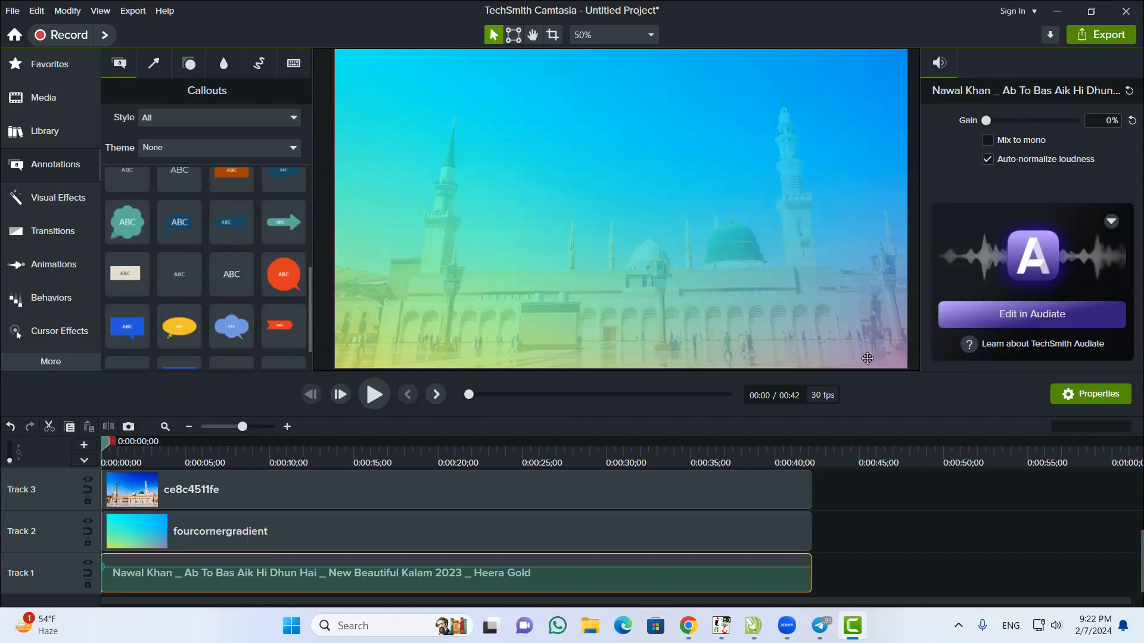
left_click(431, 527)
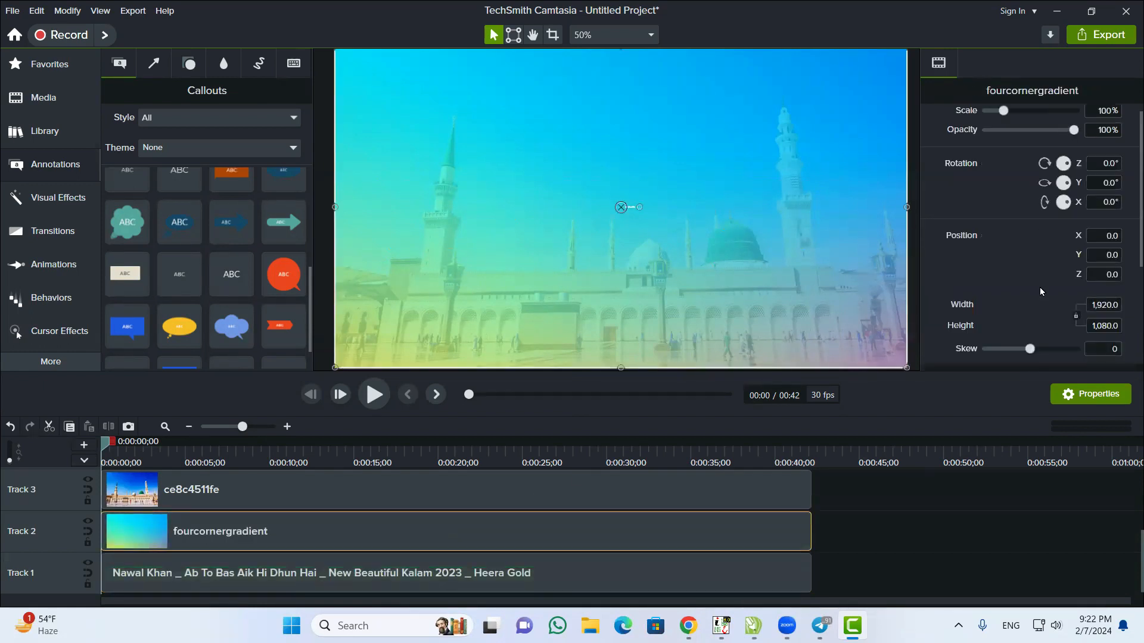
scroll(277, 531, "up", 1)
left_click(277, 530)
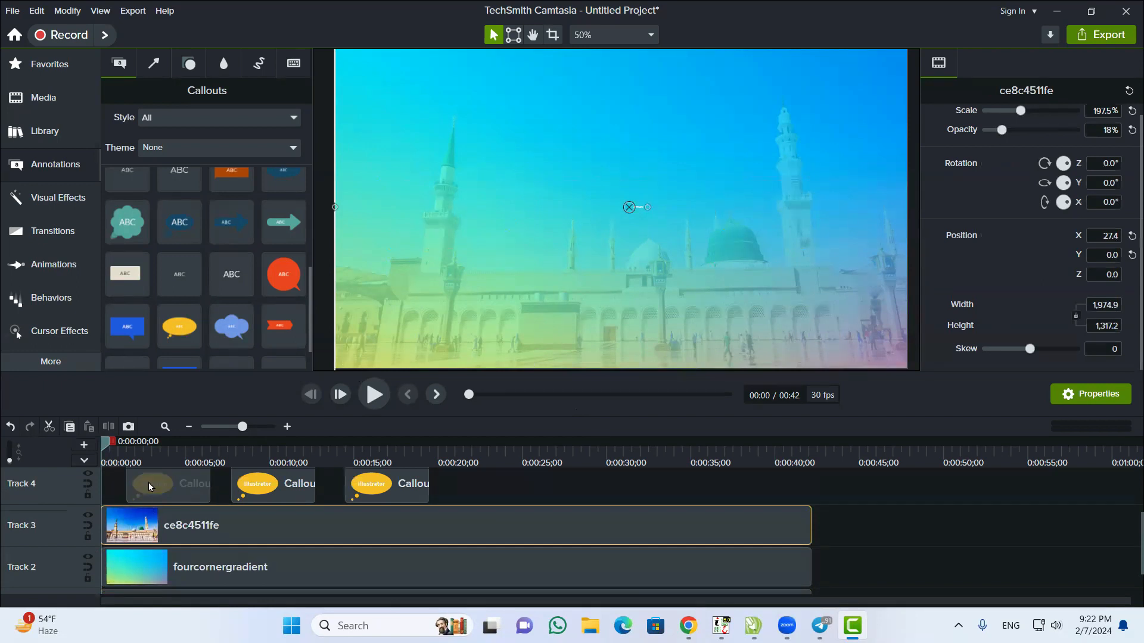
Play the opening up to the first Illustrator callout and examine that callout's text and annotation properties
left_click(377, 398)
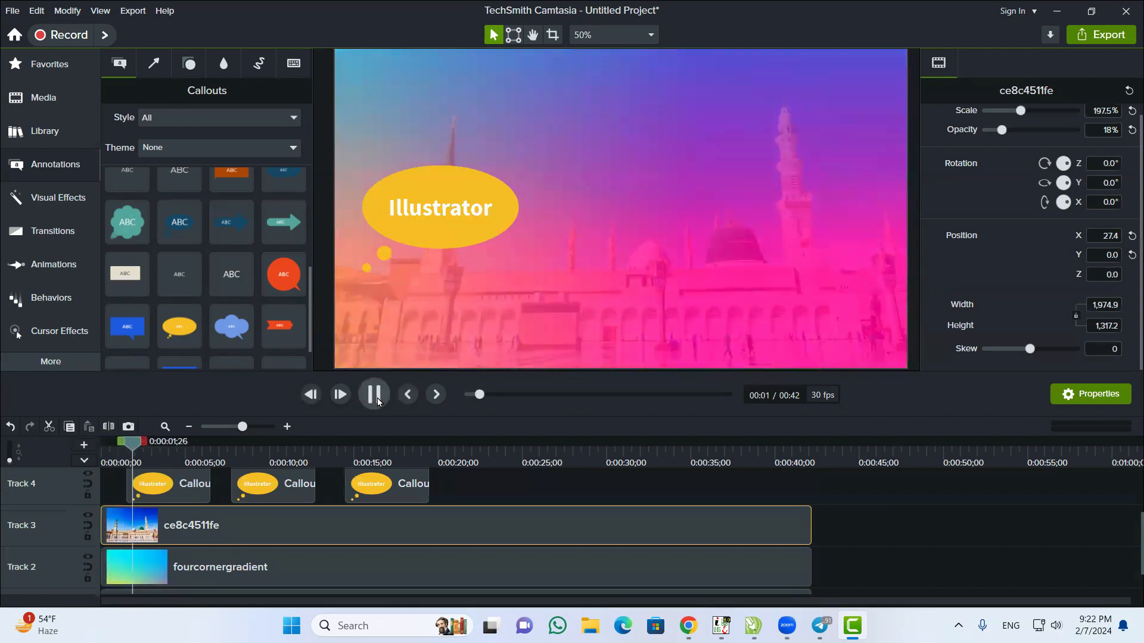
left_click(375, 398)
mouse_move(143, 448)
left_mouse_down()
mouse_move(105, 448)
mouse_move(132, 447)
left_mouse_up()
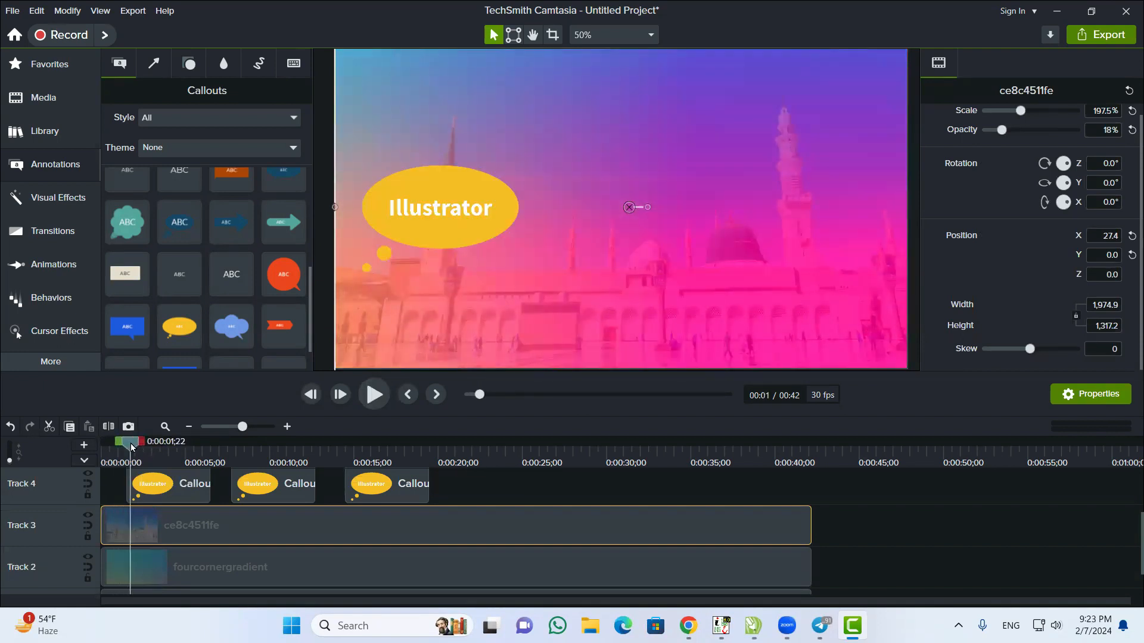
left_click_drag(132, 447, 136, 446)
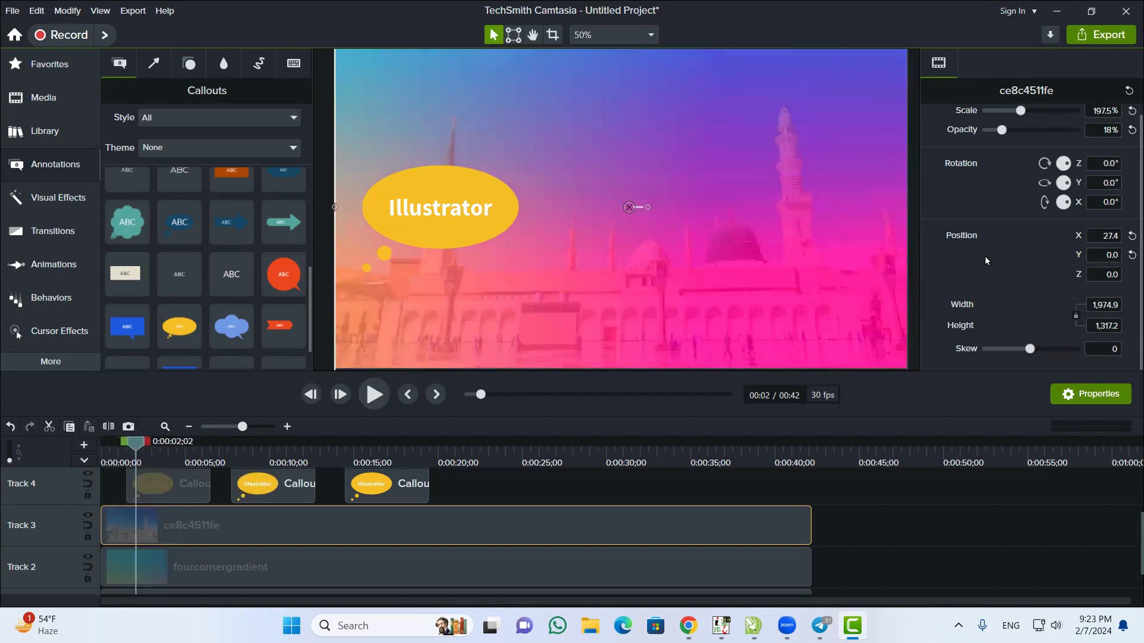
left_click(174, 483)
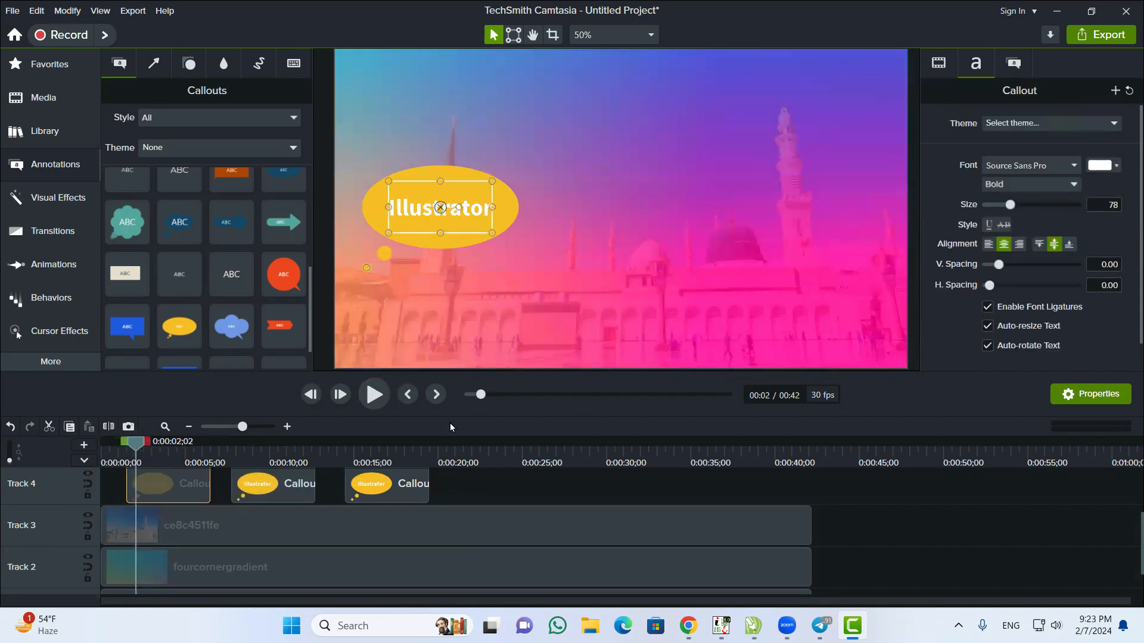
scroll(999, 217, "down", 1)
scroll(999, 216, "up", 1)
left_click(1020, 64)
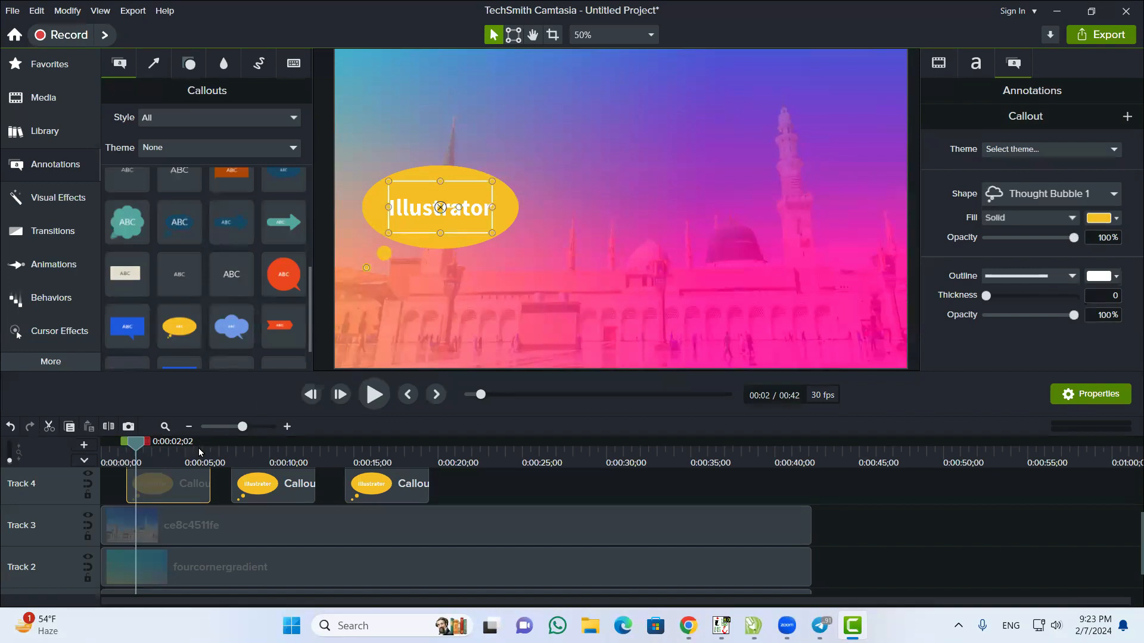
Shorten the three Track 4 callouts and bring them closer together, starting at about 1.5, 4.6 and 7.6 seconds
left_click_drag(210, 485, 160, 485)
left_click_drag(266, 482, 221, 481)
left_click_drag(376, 474, 278, 491)
left_click_drag(278, 490, 279, 490)
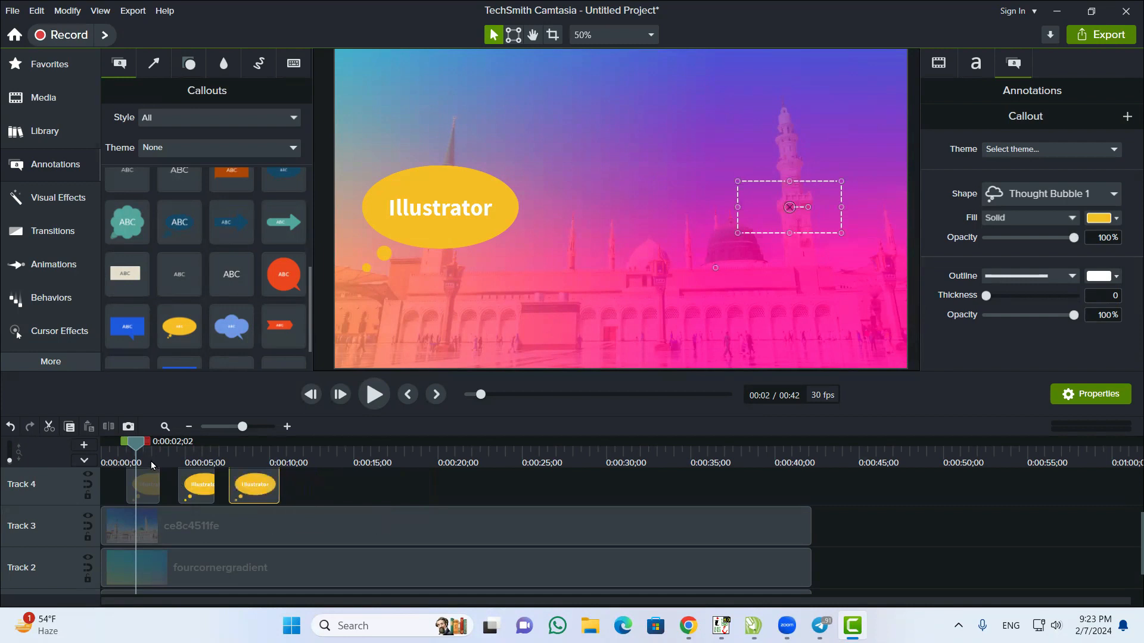
Browse the available transitions and filter them to the 3D type
mouse_move(140, 451)
left_mouse_down()
mouse_move(103, 451)
mouse_move(136, 451)
left_mouse_up()
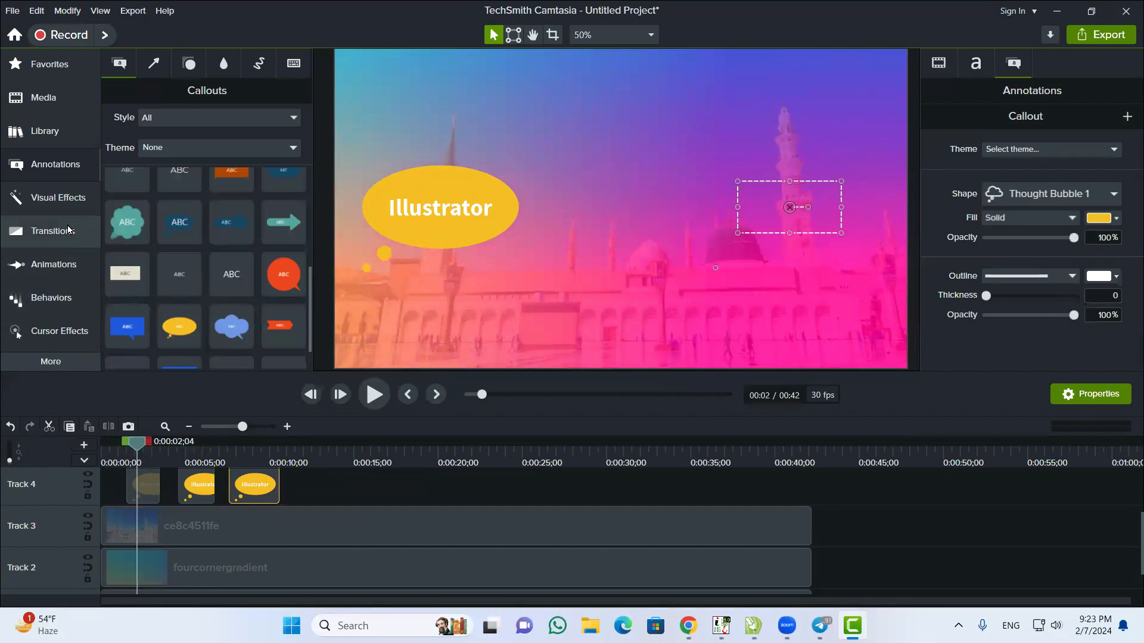
left_click(46, 232)
left_click(45, 230)
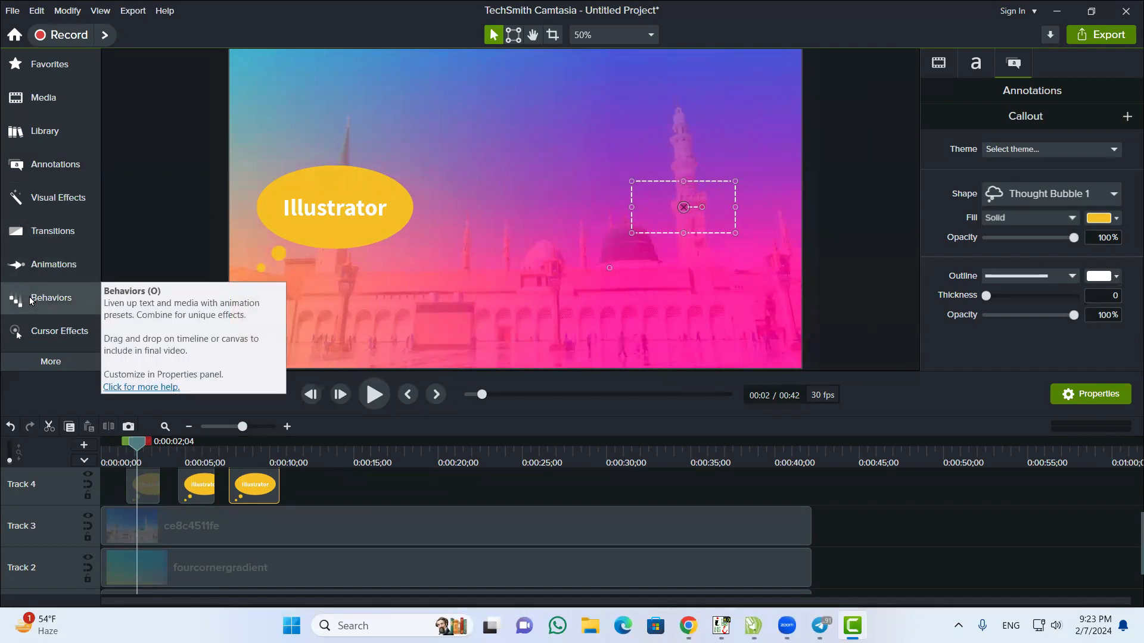
left_click(46, 230)
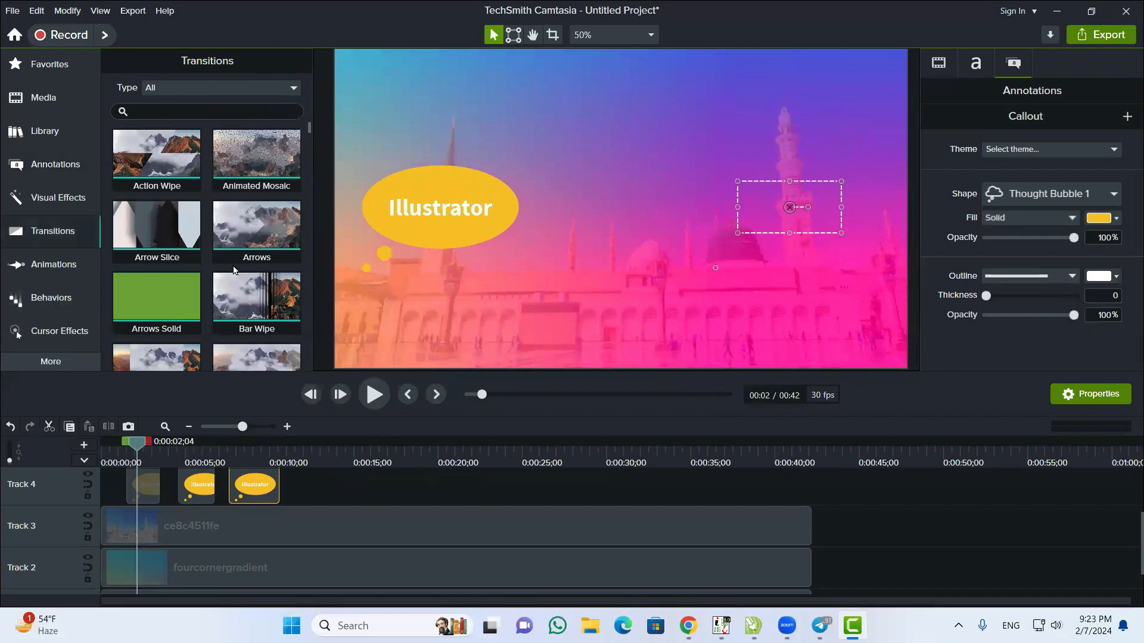
scroll(234, 270, "down", 1)
scroll(235, 269, "down", 1)
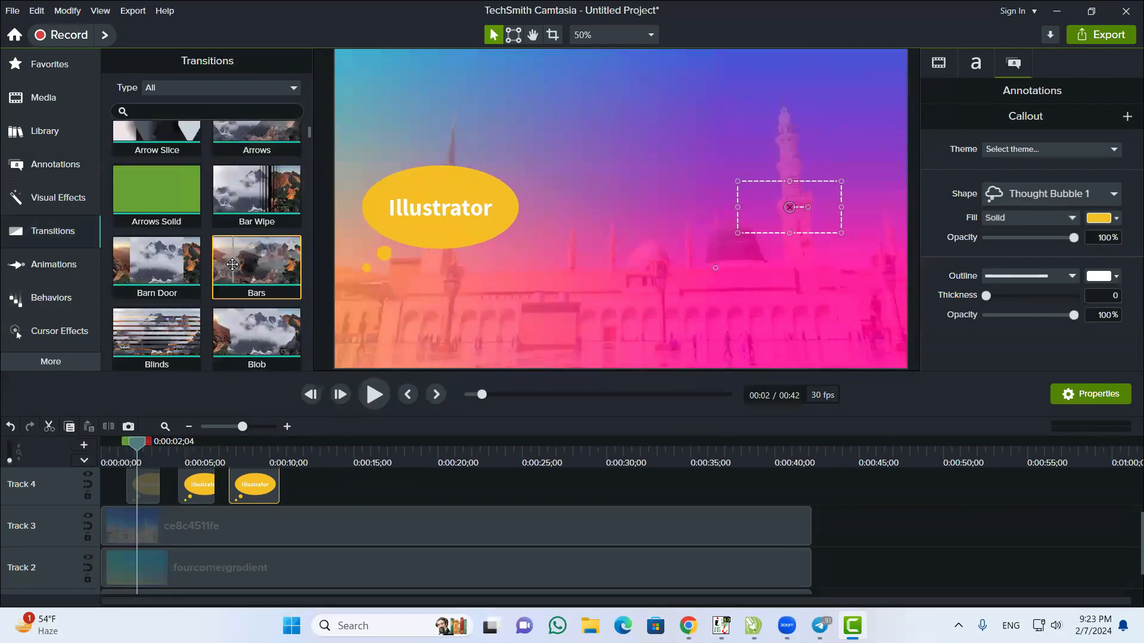
scroll(233, 264, "down", 3)
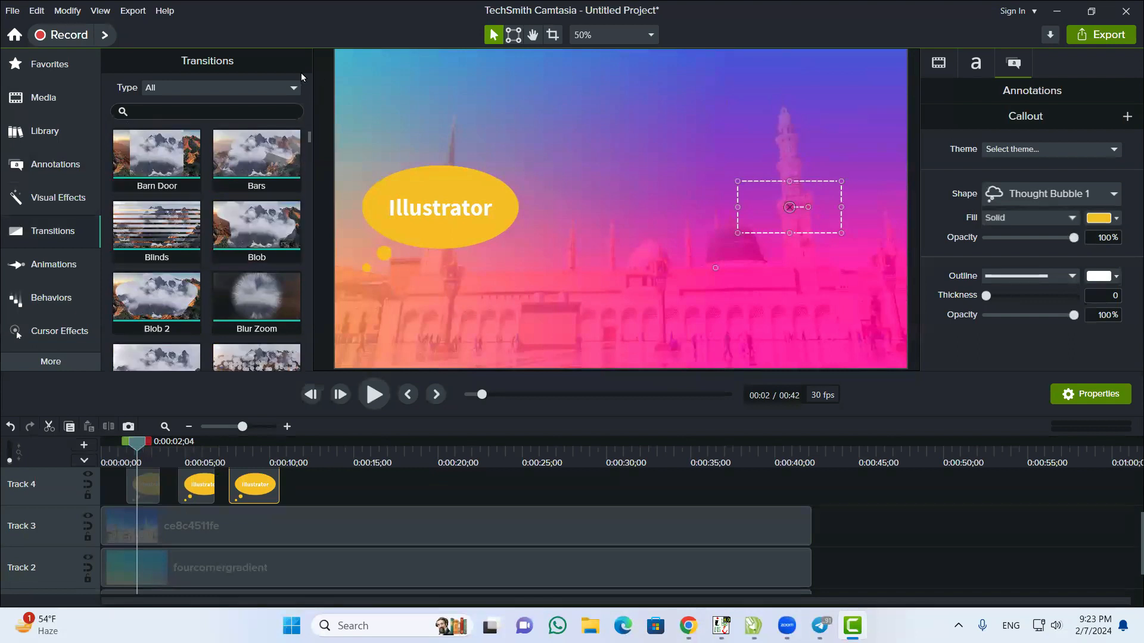
left_click(291, 86)
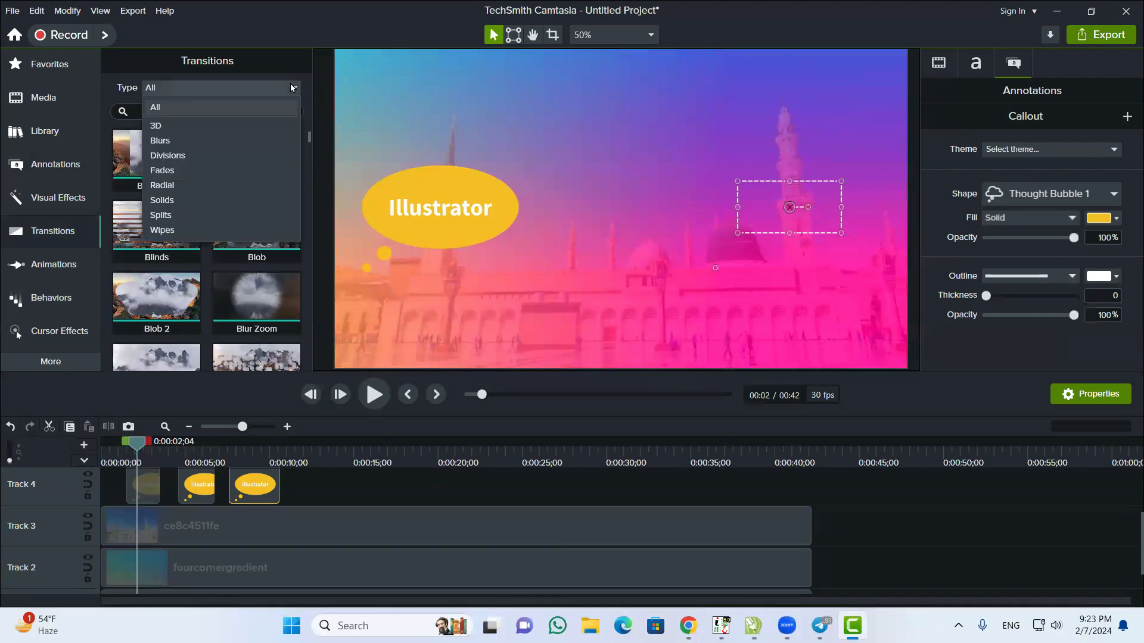
left_click(161, 131)
Apply the Page Roll transition to the first callout on Track 4 and play it back
scroll(210, 259, "down", 1)
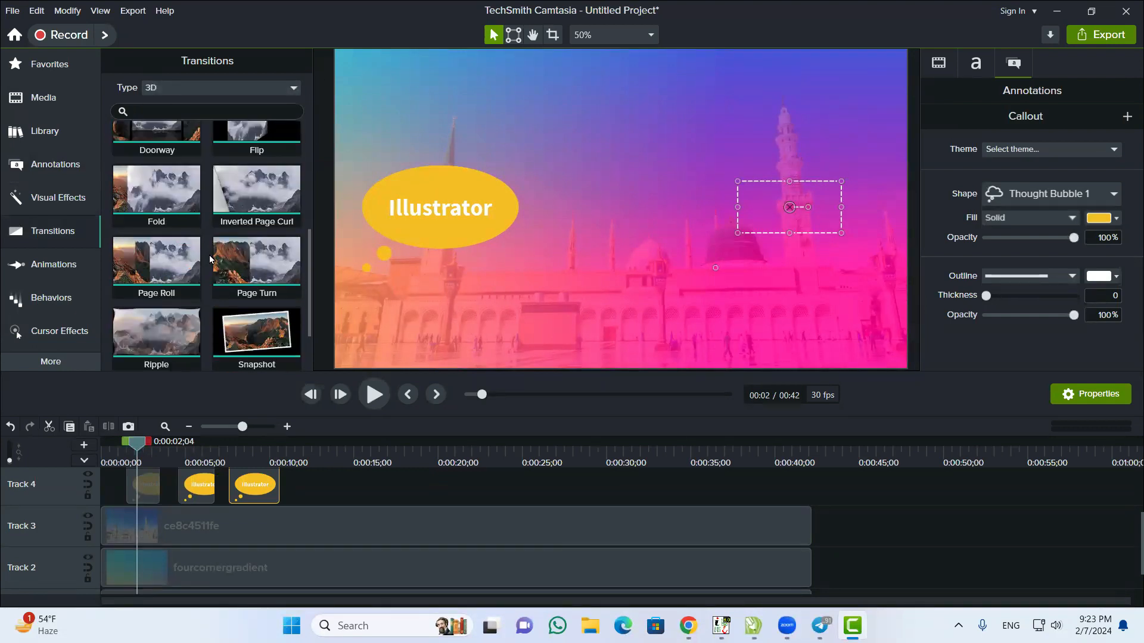
scroll(210, 259, "down", 2)
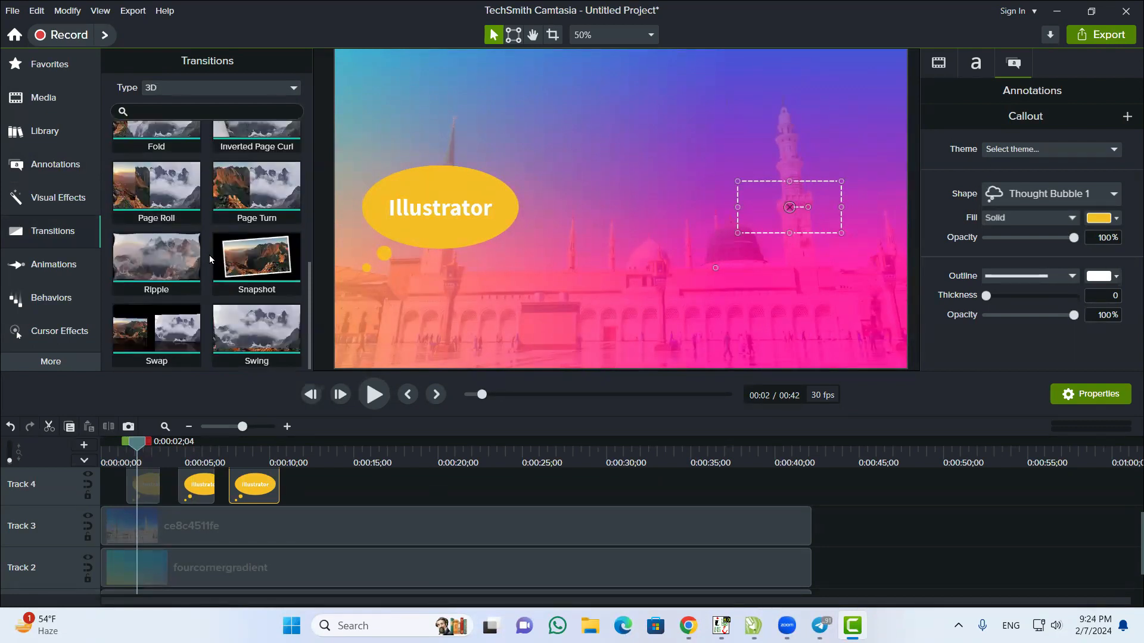
scroll(210, 259, "up", 2)
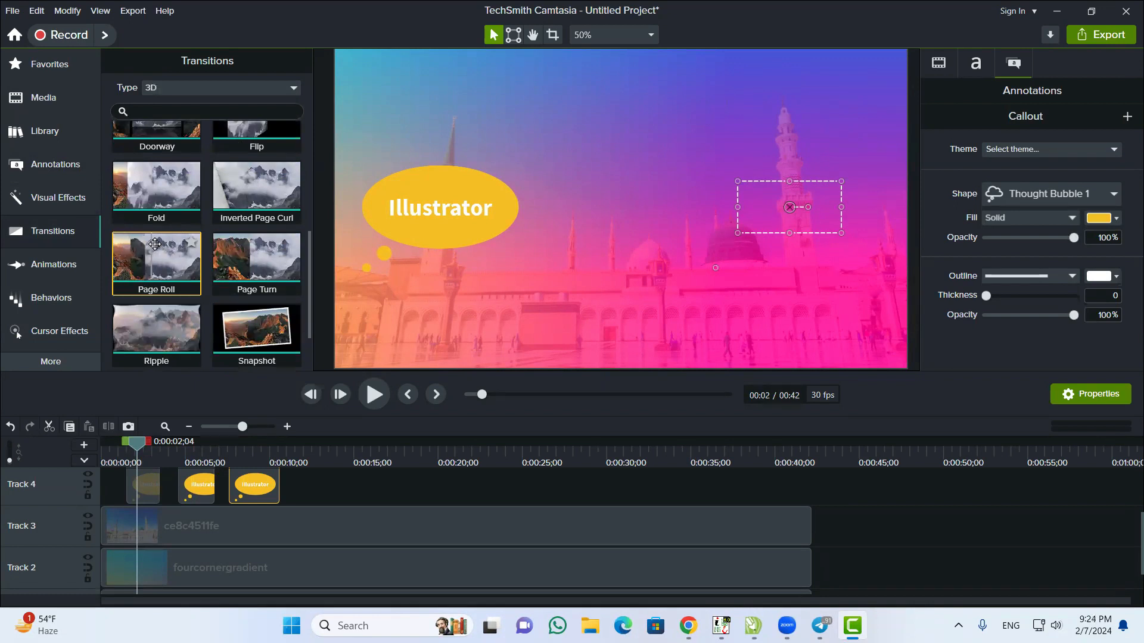
left_click_drag(162, 268, 145, 485)
left_click_drag(138, 445, 127, 443)
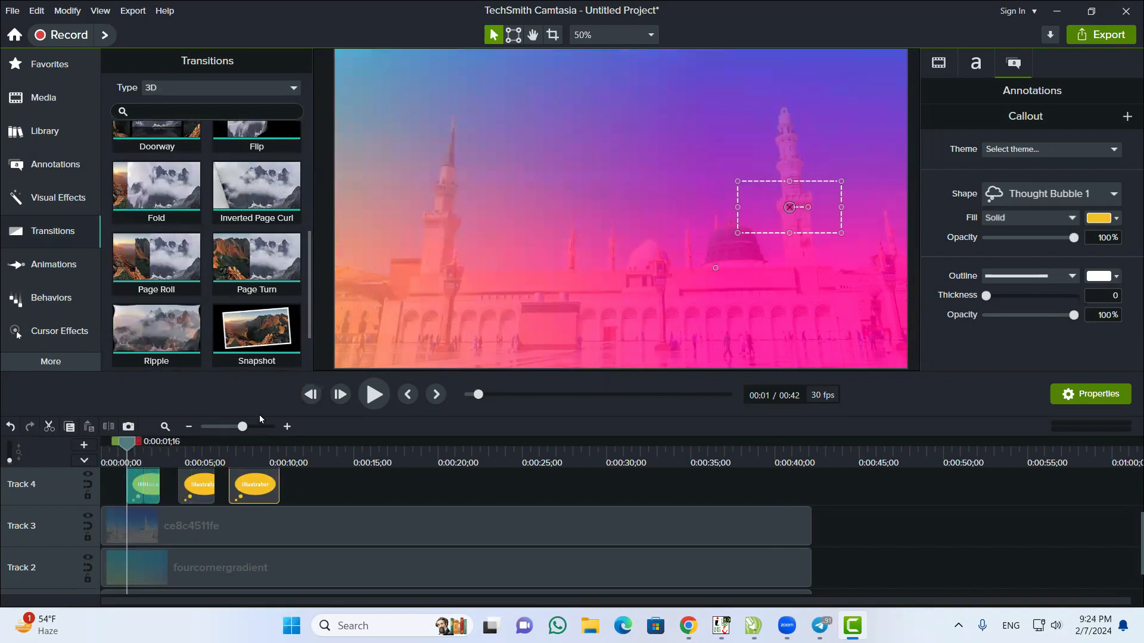
left_click(364, 395)
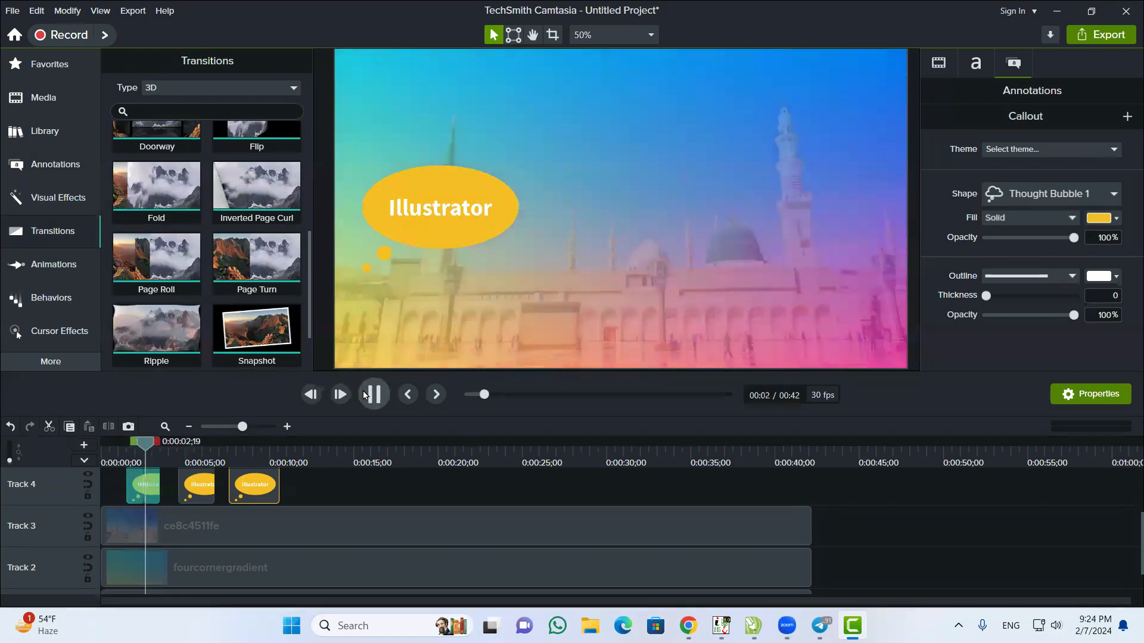
left_click(364, 395)
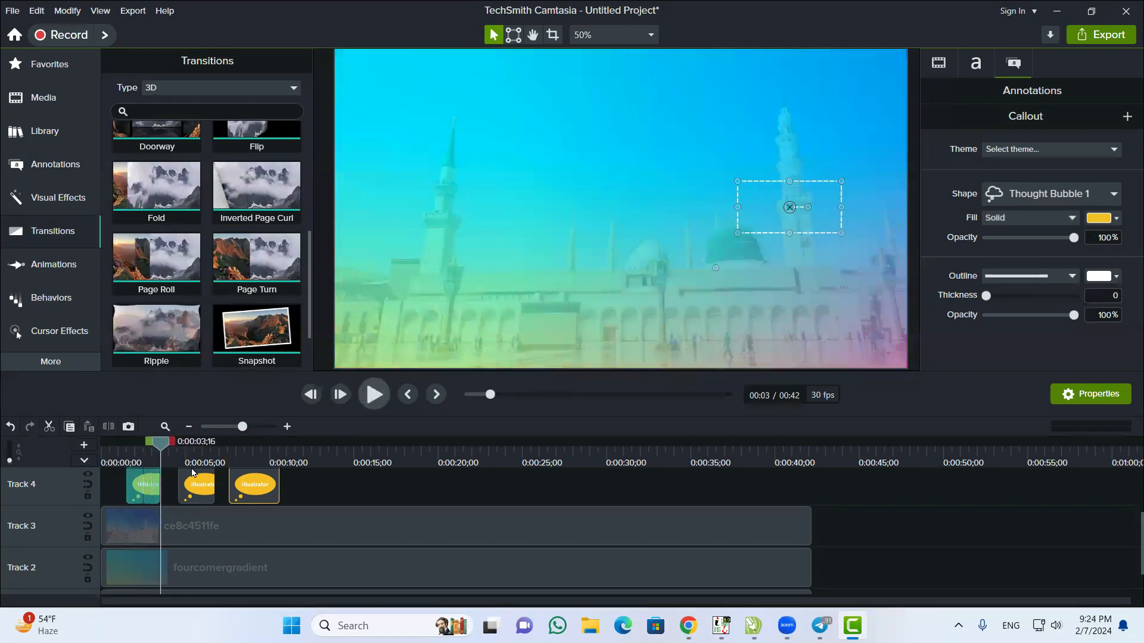
Extend the first callout to end at about 5.5 seconds and move the other two to about 6.6 and 10.7 seconds
left_click_drag(164, 443, 131, 443)
left_click_drag(159, 484, 178, 475)
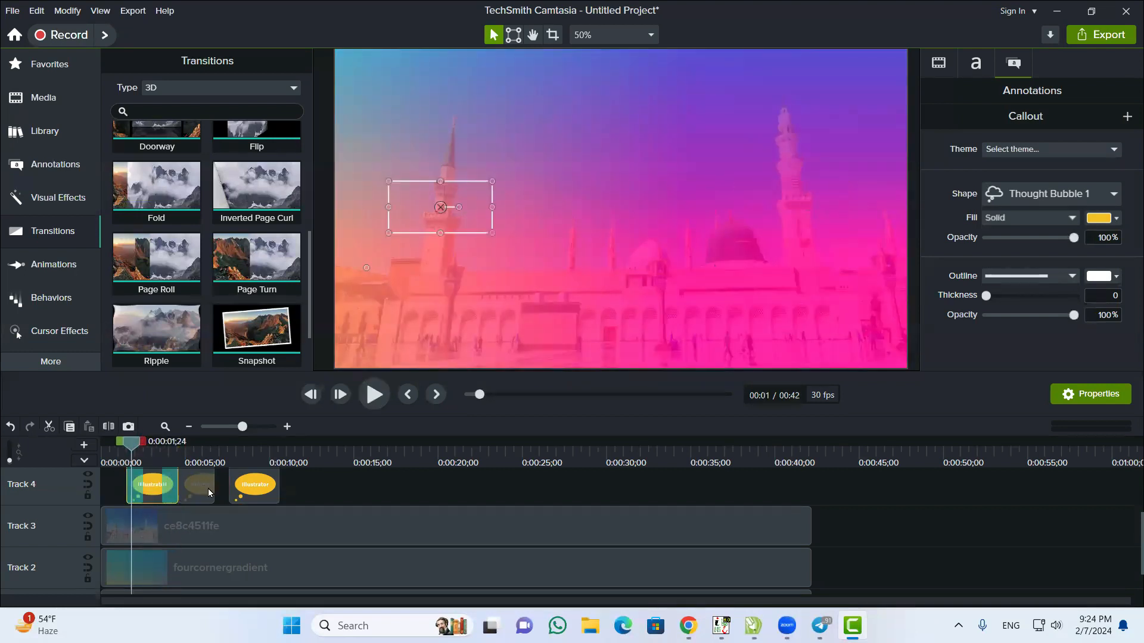
left_click_drag(248, 483, 322, 484)
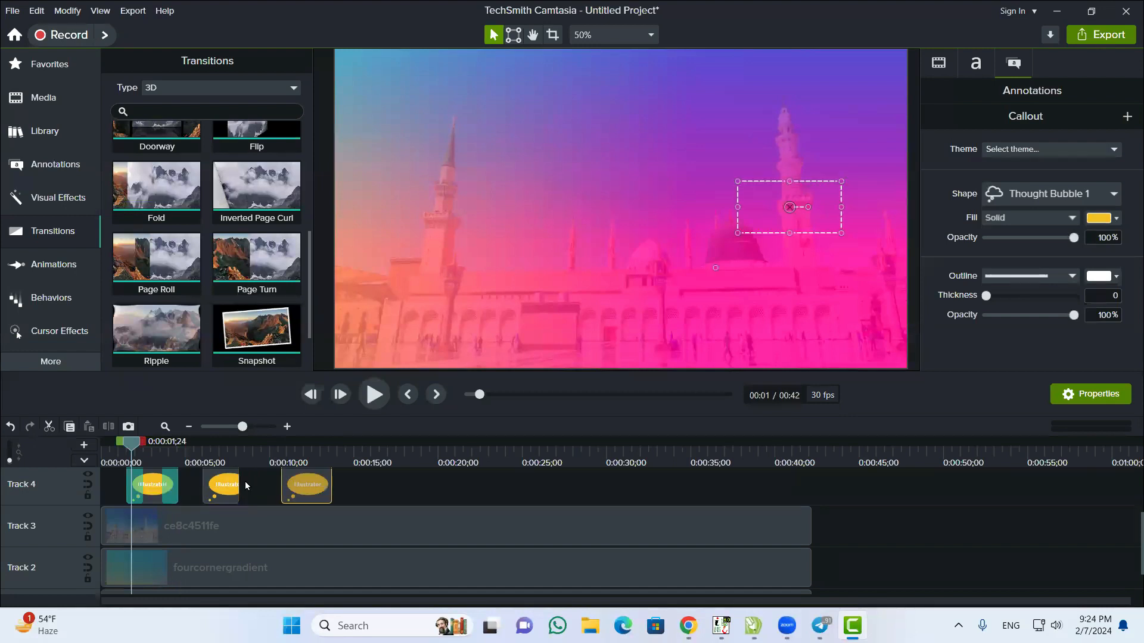
left_click_drag(230, 481, 260, 484)
mouse_move(177, 485)
left_mouse_down()
mouse_move(211, 485)
mouse_move(193, 484)
left_mouse_up()
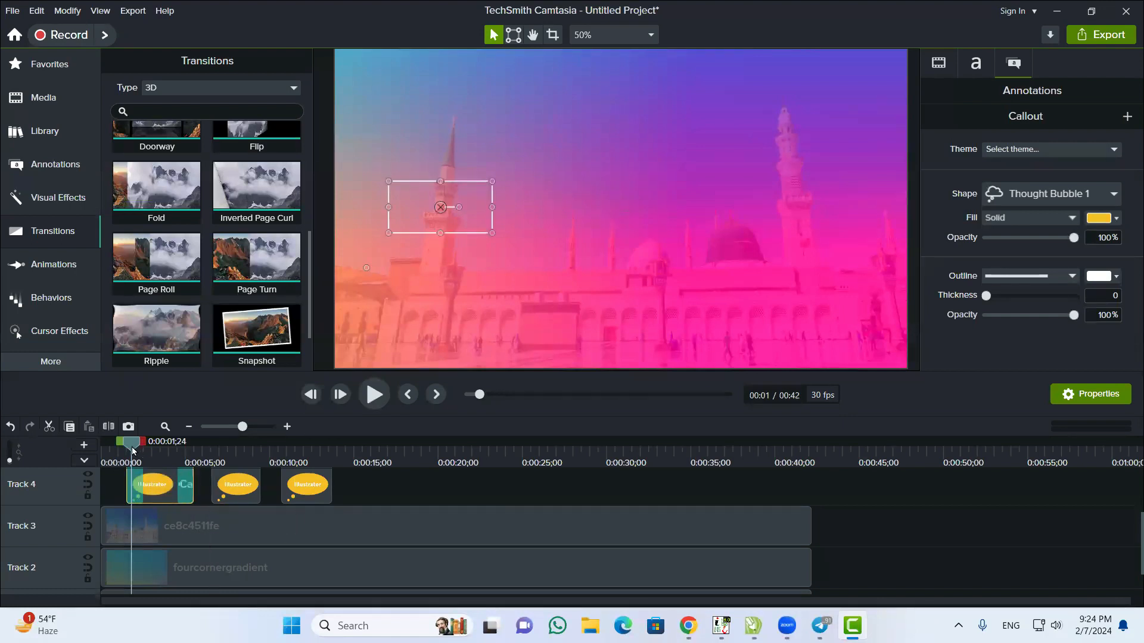
Extend the second and third callouts to end at about 10 and 15.6 seconds and play the sequence from near the start
left_click_drag(132, 446, 118, 448)
left_click(248, 478)
left_click_drag(261, 483, 363, 479)
left_click_drag(121, 443, 114, 443)
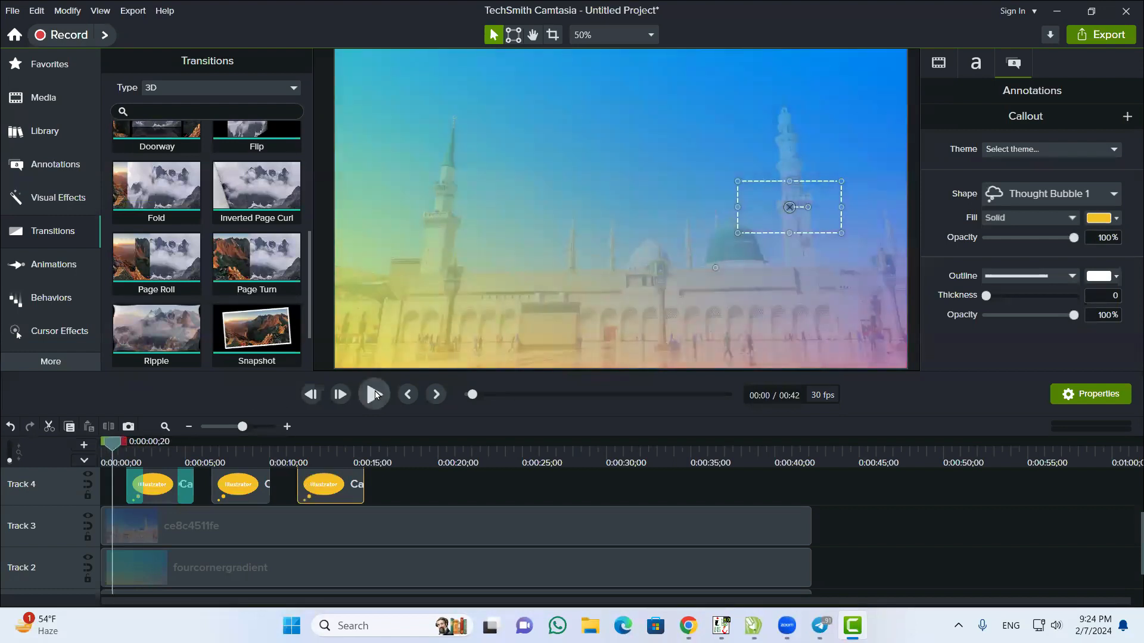
left_click(375, 395)
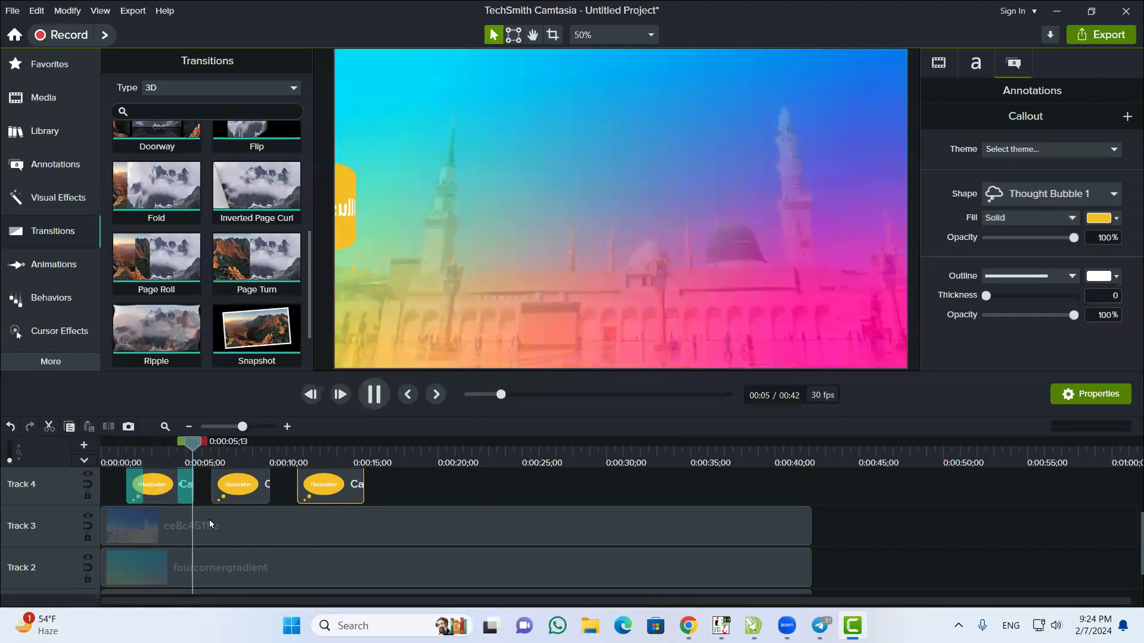
Change the text of the second callout to "Camtasia"
left_click(235, 485)
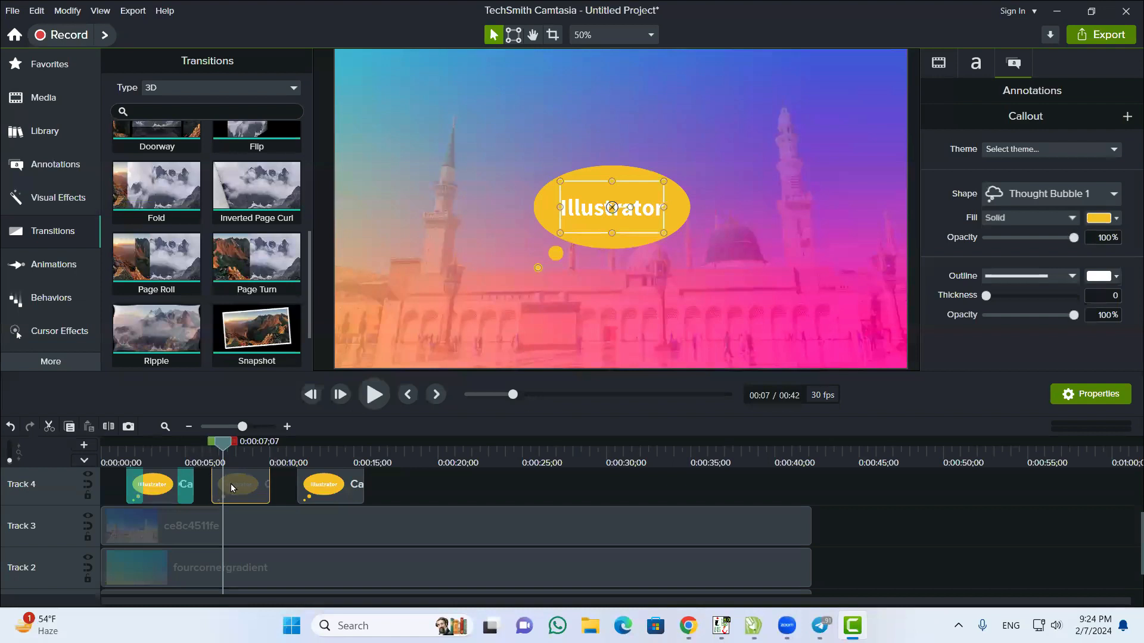
double_click(601, 207)
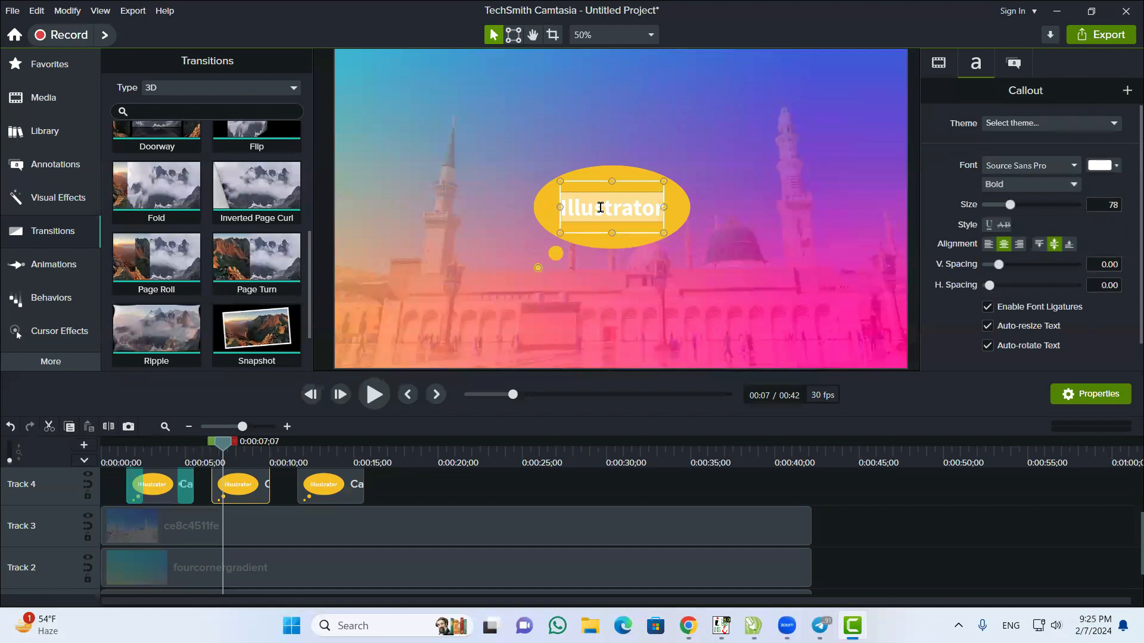
type("Camtasia")
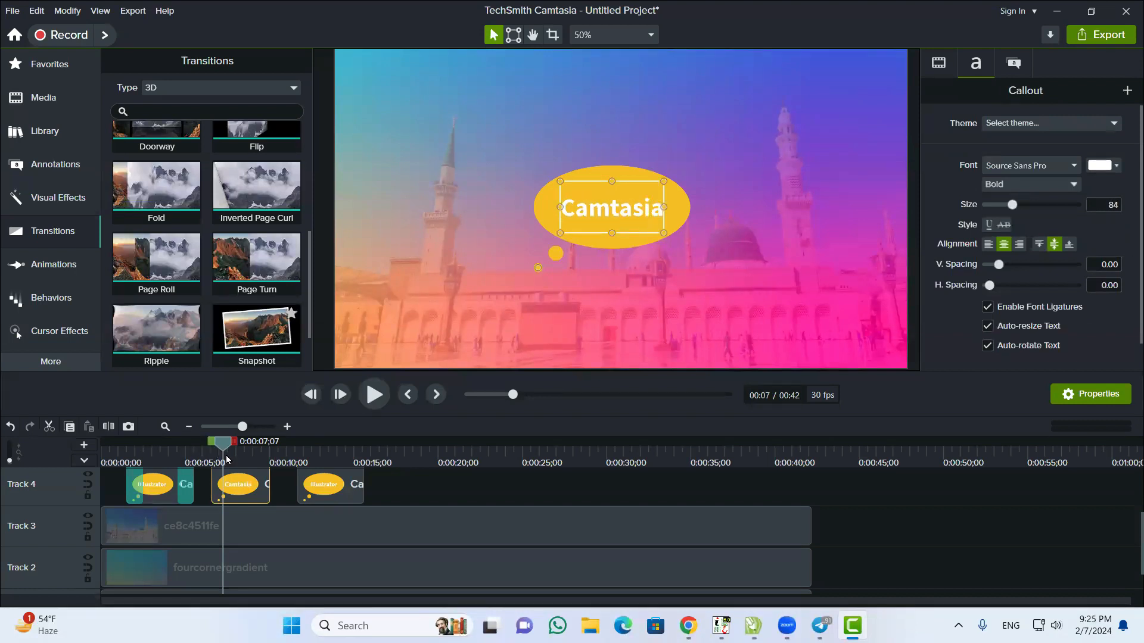
Change the text of the third callout to "Filmora"
left_click_drag(224, 445, 314, 448)
left_click(328, 485)
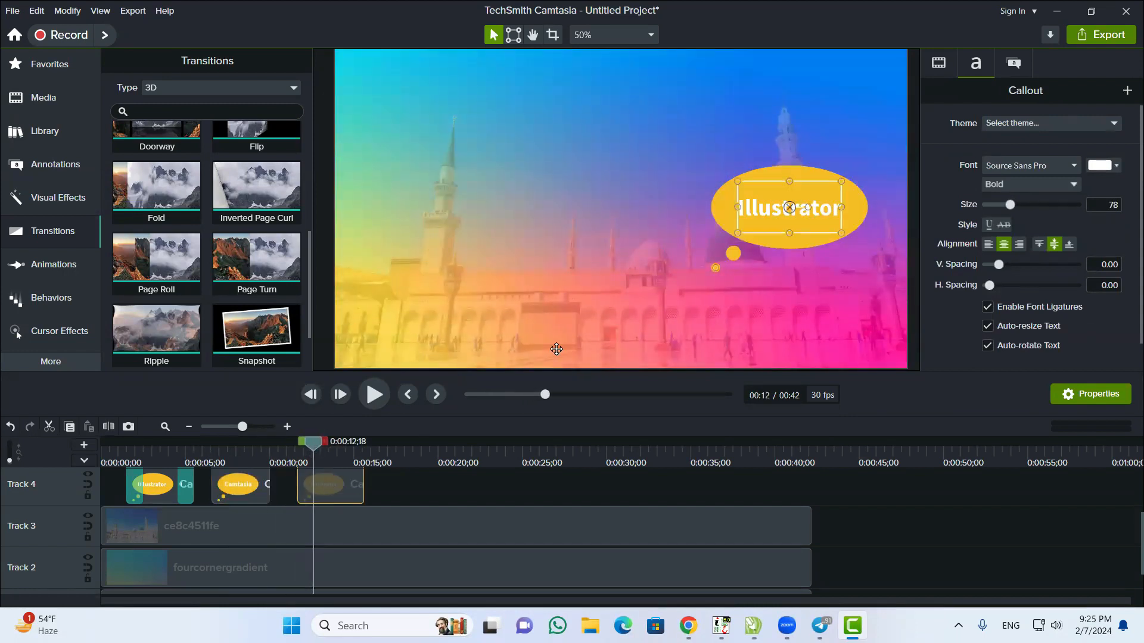
double_click(761, 204)
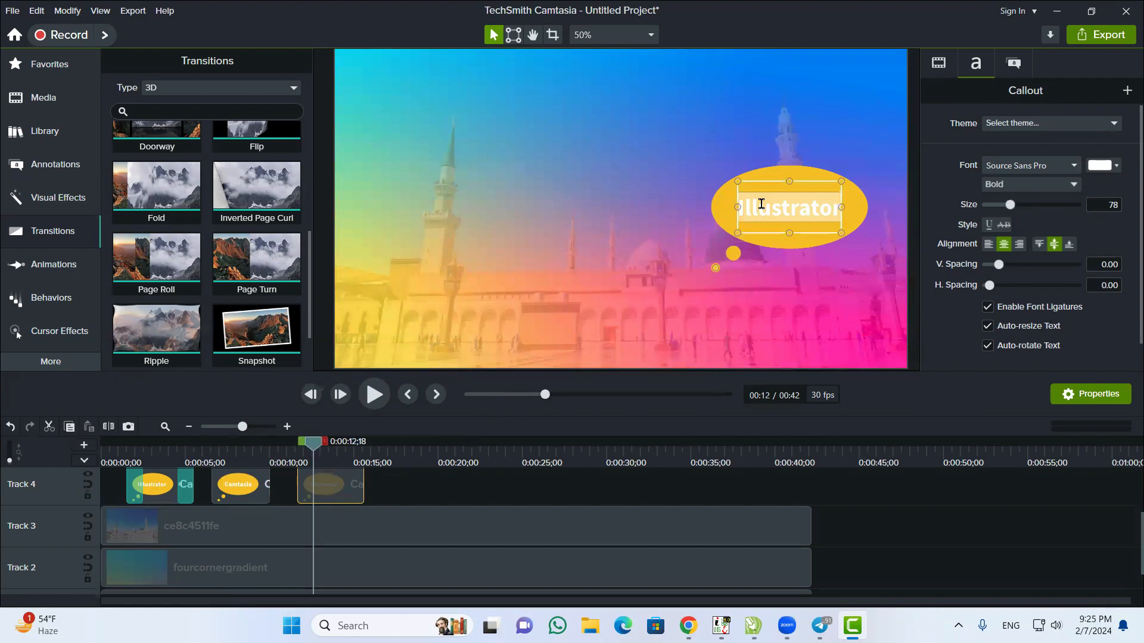
type("Filmora")
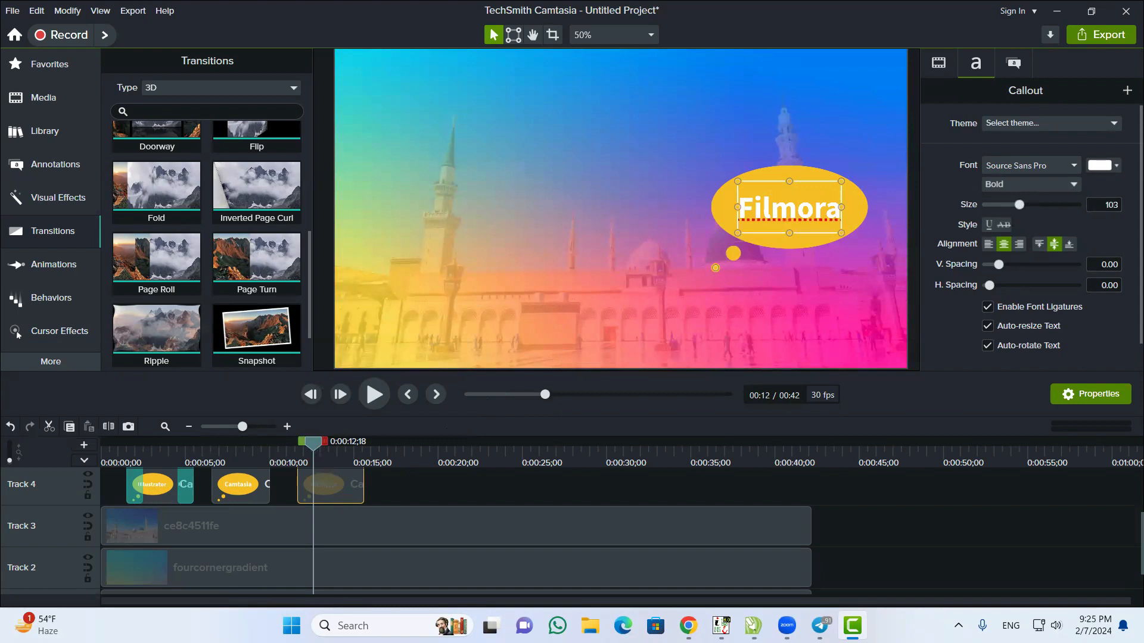
left_click(427, 480)
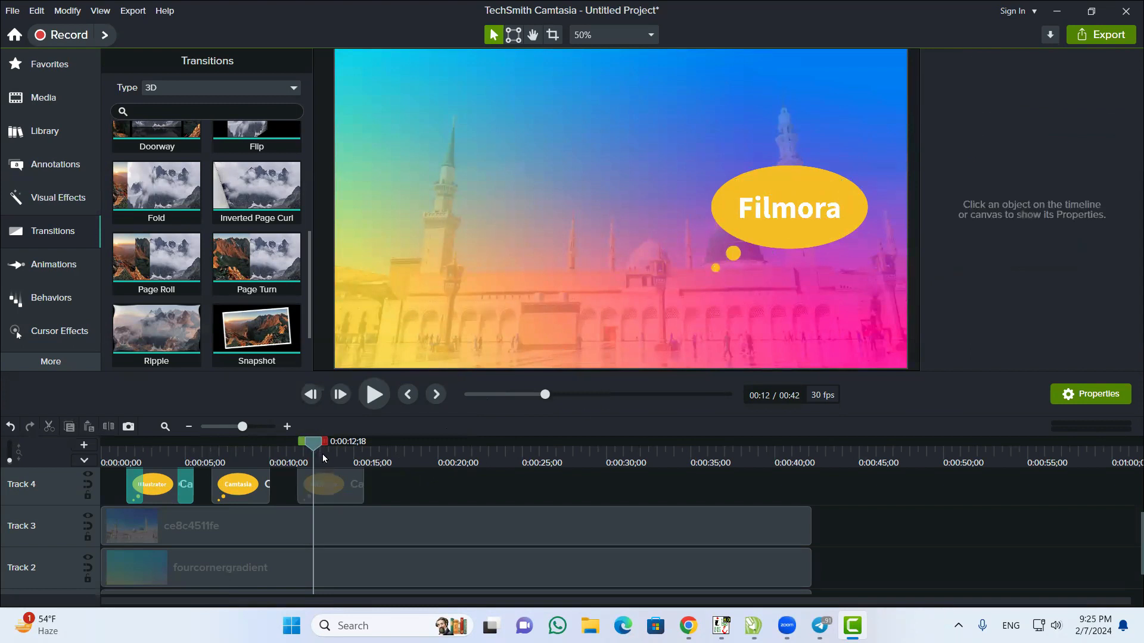
Move the Camtasia and Filmora callouts up to Track 5 and extend the Illustrator callout on Track 4 to about 15.6 seconds
left_click_drag(319, 448, 194, 444)
scroll(213, 488, "up", 2)
scroll(210, 492, "down", 1)
scroll(209, 496, "up", 1)
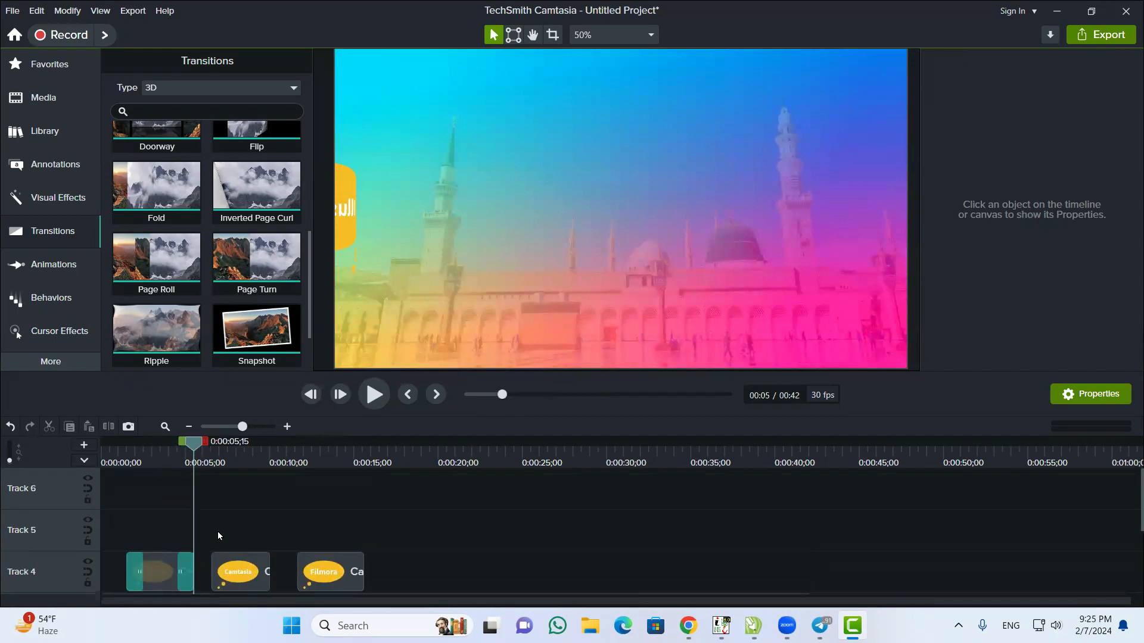
left_click_drag(226, 569, 324, 497)
left_click_drag(293, 565, 362, 562)
left_click_drag(323, 492, 380, 513)
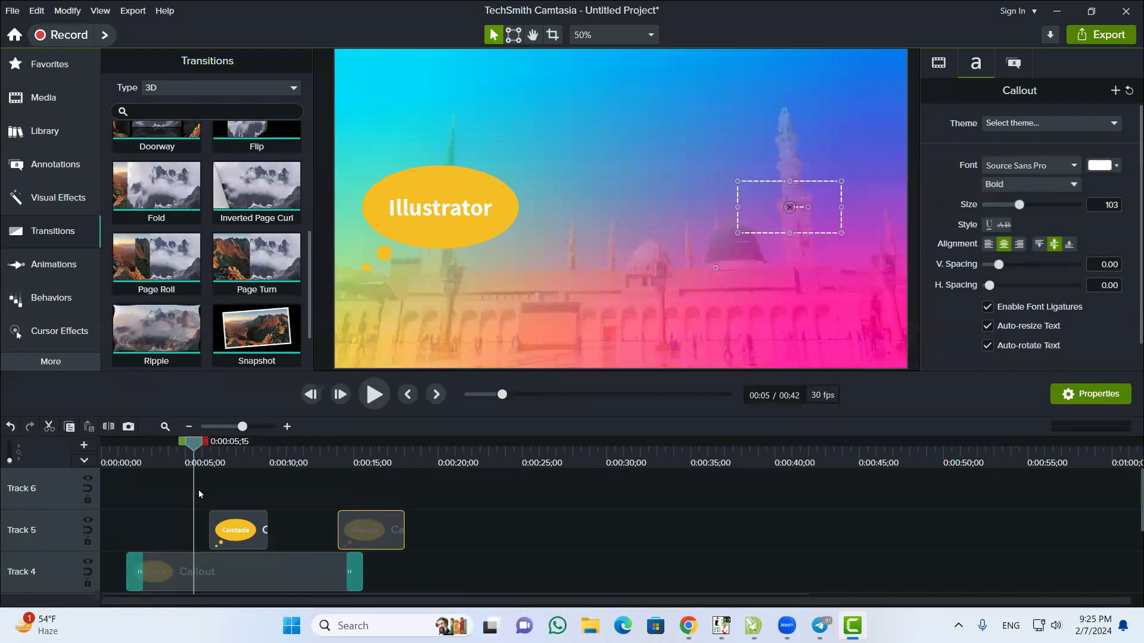
Play from about 2 seconds to 6:03, start the Camtasia callout there, and align the Filmora callout's end with the Illustrator callout's
left_click_drag(193, 462, 131, 463)
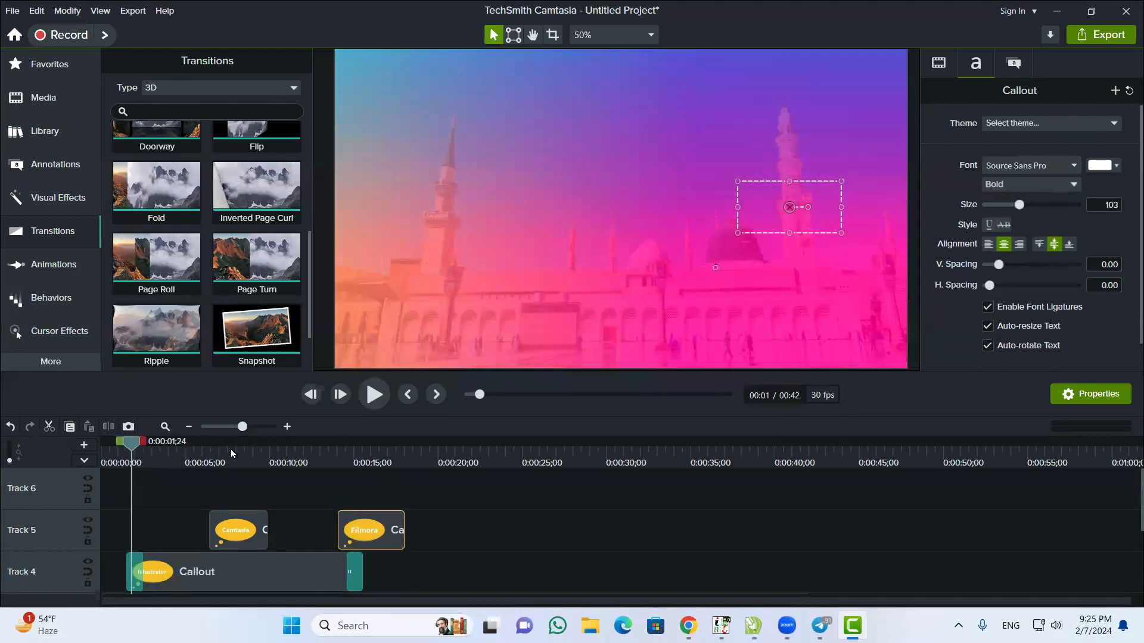
left_click(374, 396)
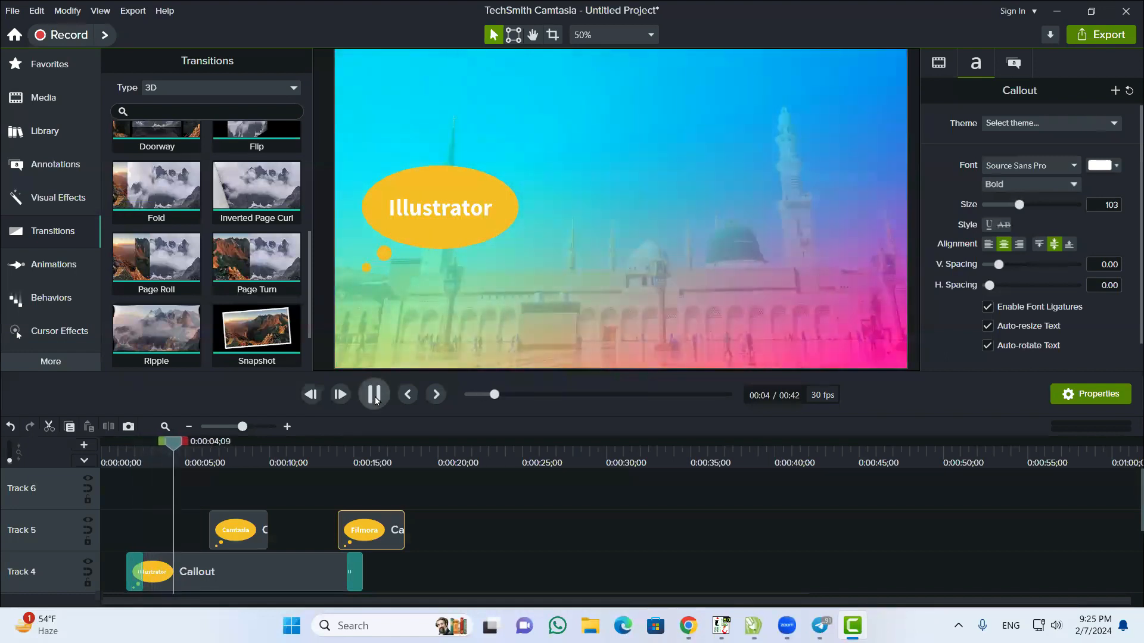
left_click(374, 394)
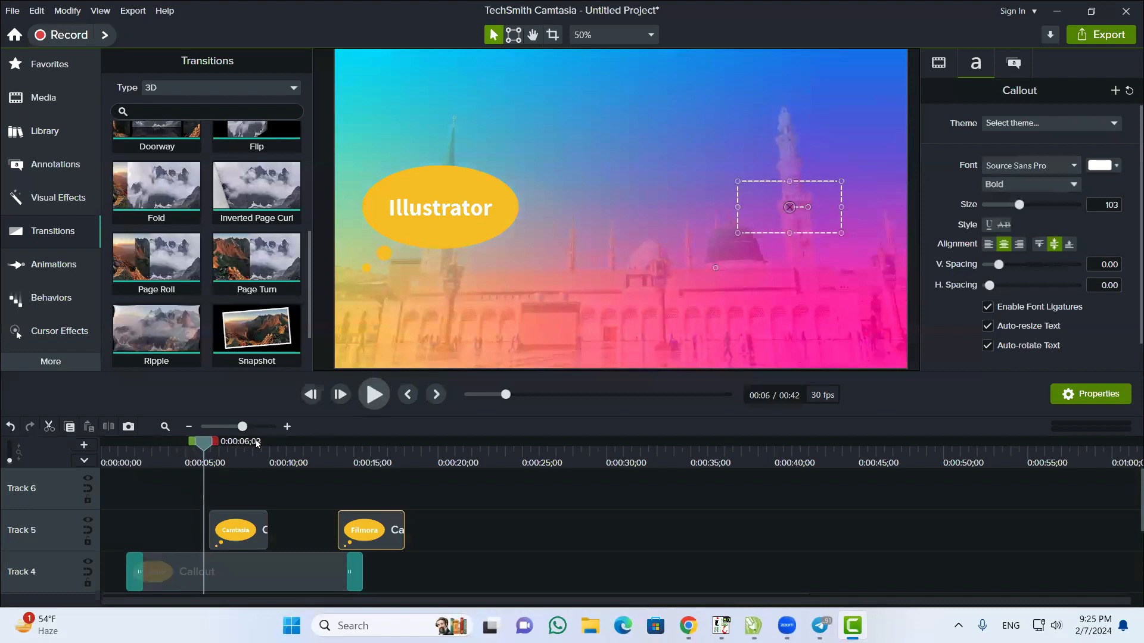
left_click_drag(233, 527, 233, 526)
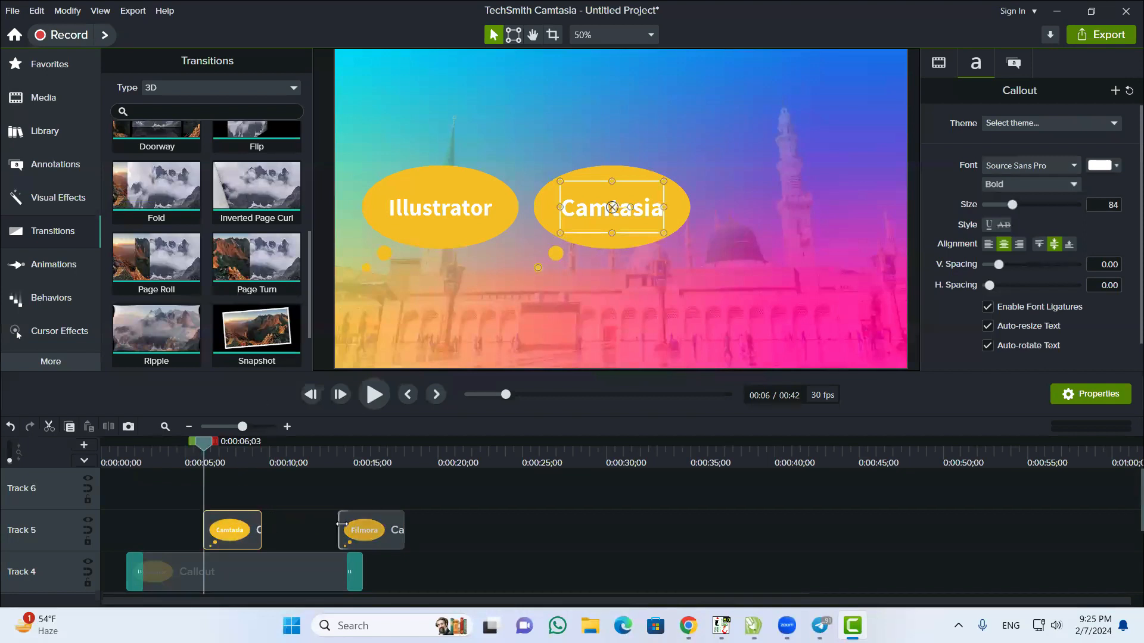
left_click_drag(346, 531, 304, 533)
Apply the Page Roll transition to the Camtasia callout and, with the Filmora callout moved aside, extend it to end with the Illustrator callout
left_click(232, 530)
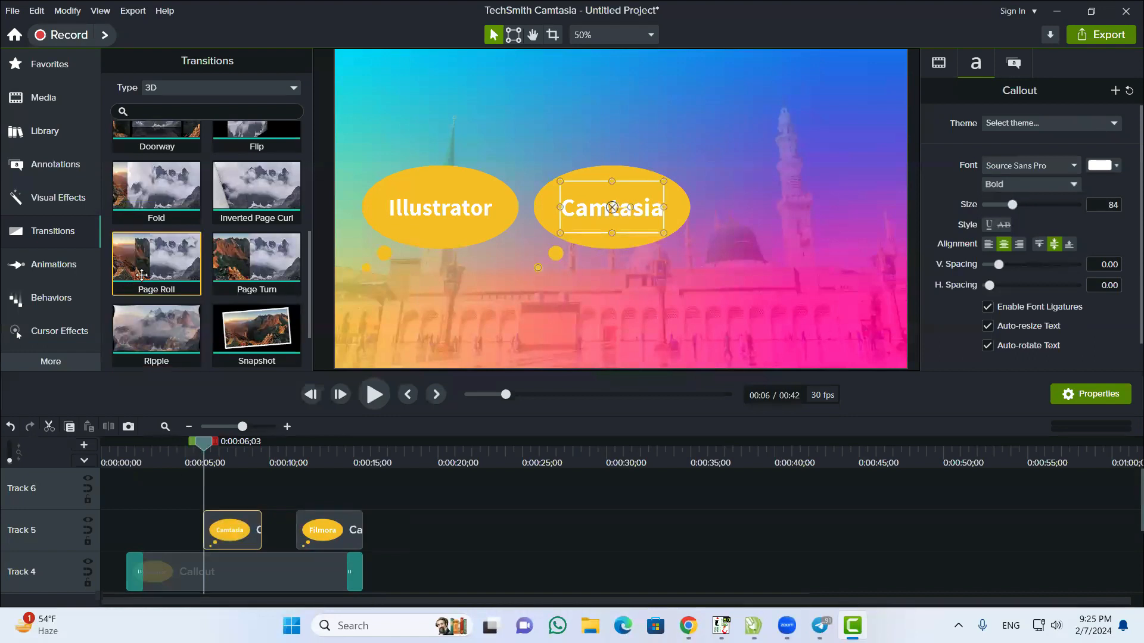
left_click_drag(150, 255, 222, 524)
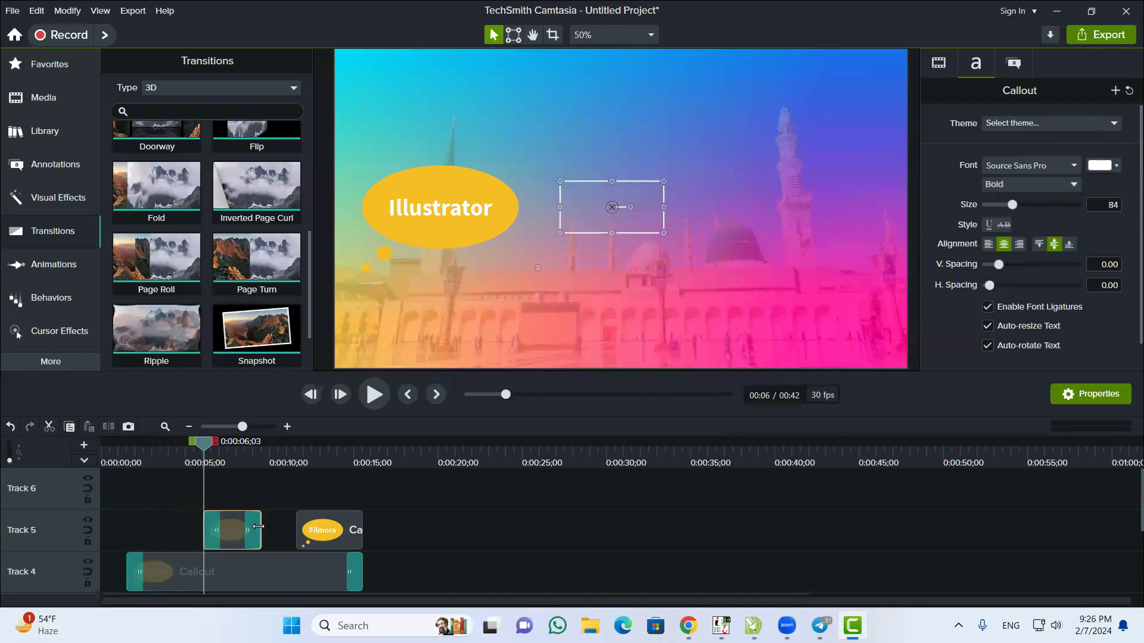
left_click_drag(329, 533, 483, 539)
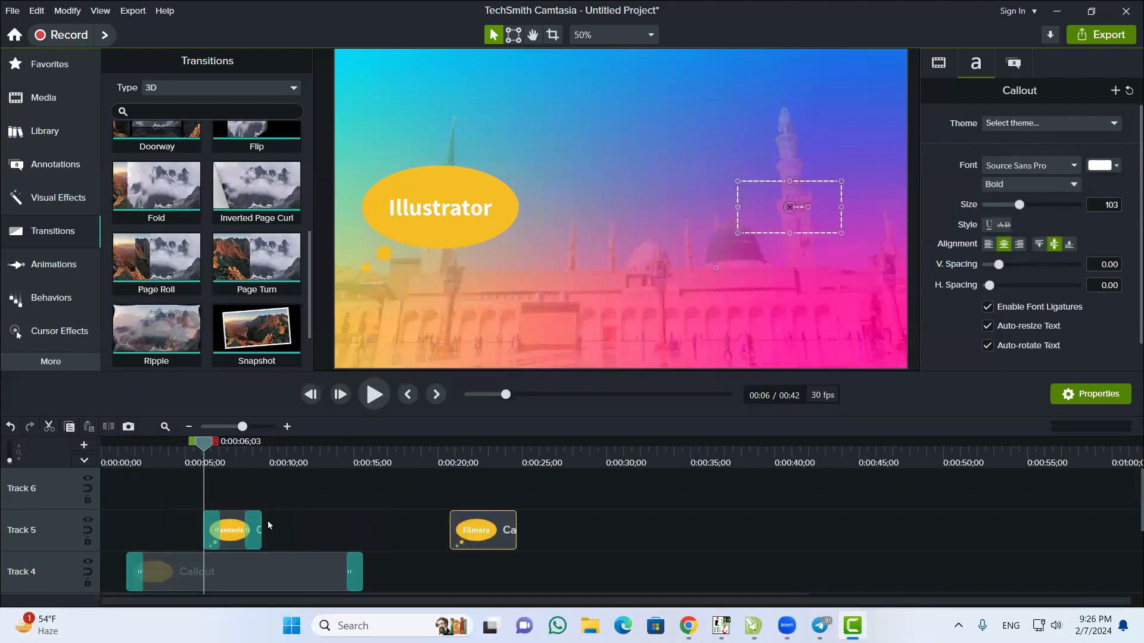
left_click_drag(261, 528, 360, 530)
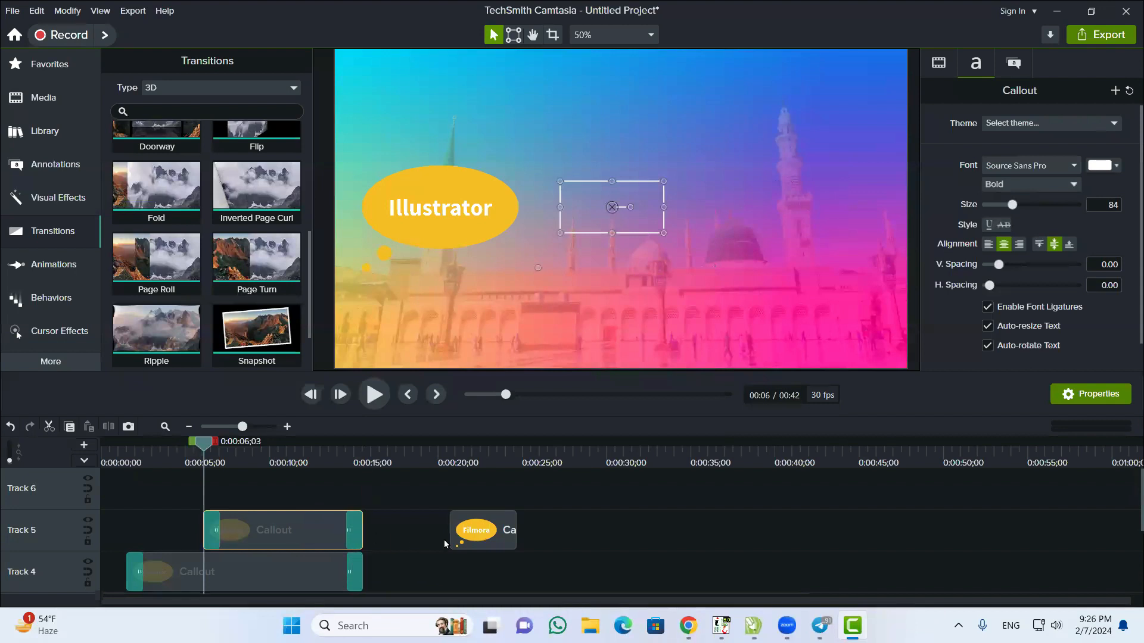
Move the Filmora callout to Track 6 at about 8.8 seconds, add Page Roll, and extend it to the other callouts' end
left_click_drag(484, 534, 280, 490)
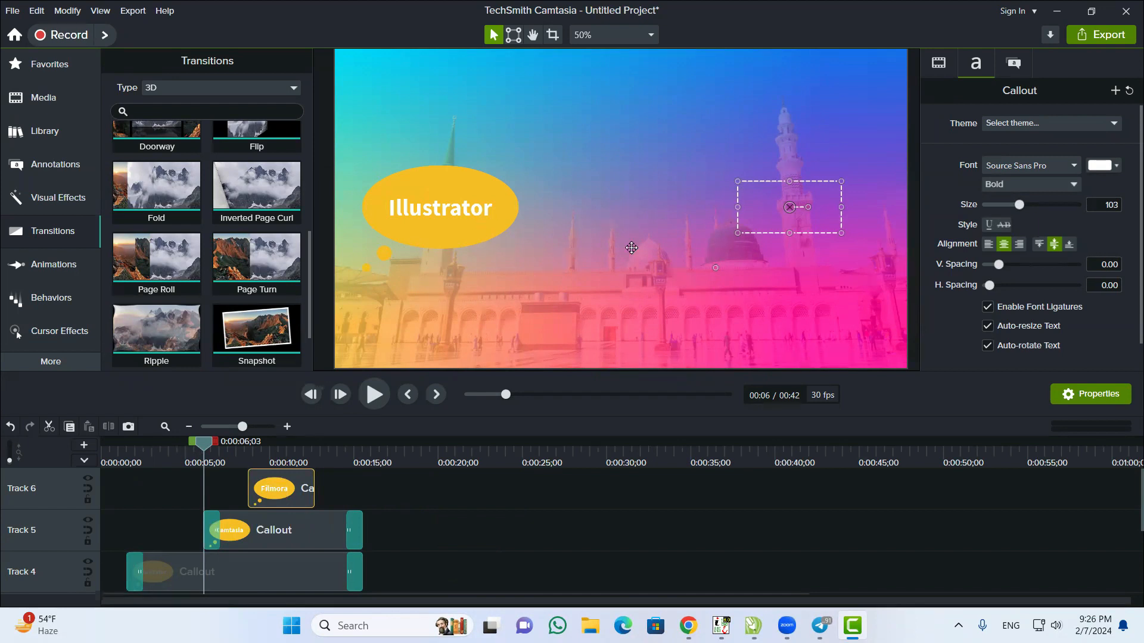
left_click_drag(156, 260, 362, 488)
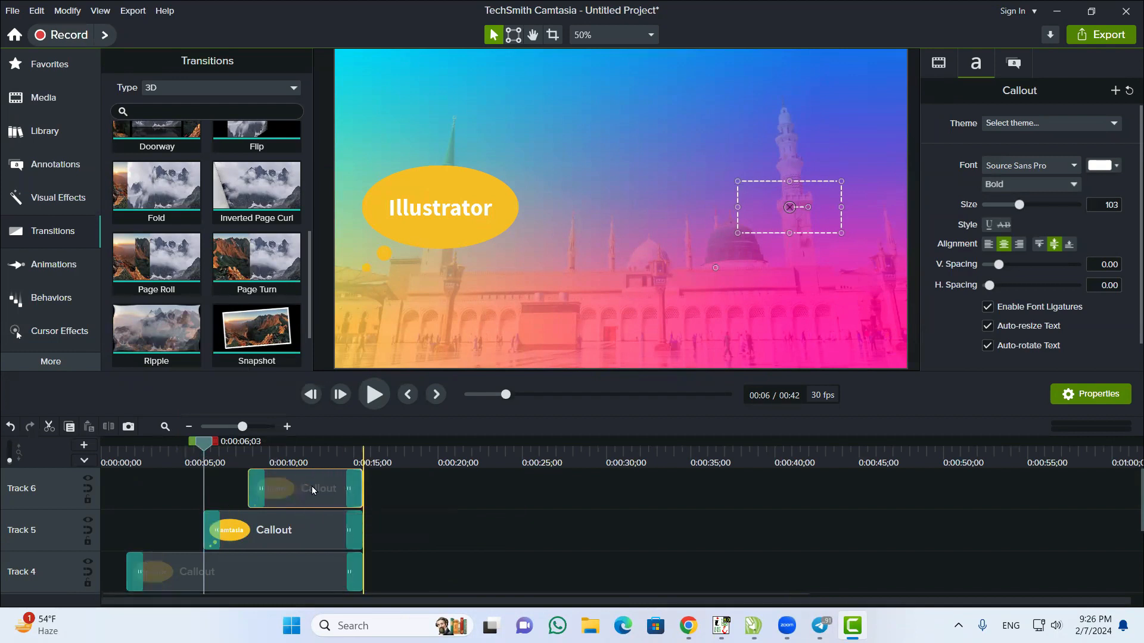
Shift the Camtasia and Filmora callouts to start at about 4.2 and 6.9 seconds and trim the Illustrator callout to end with them
left_click(133, 455)
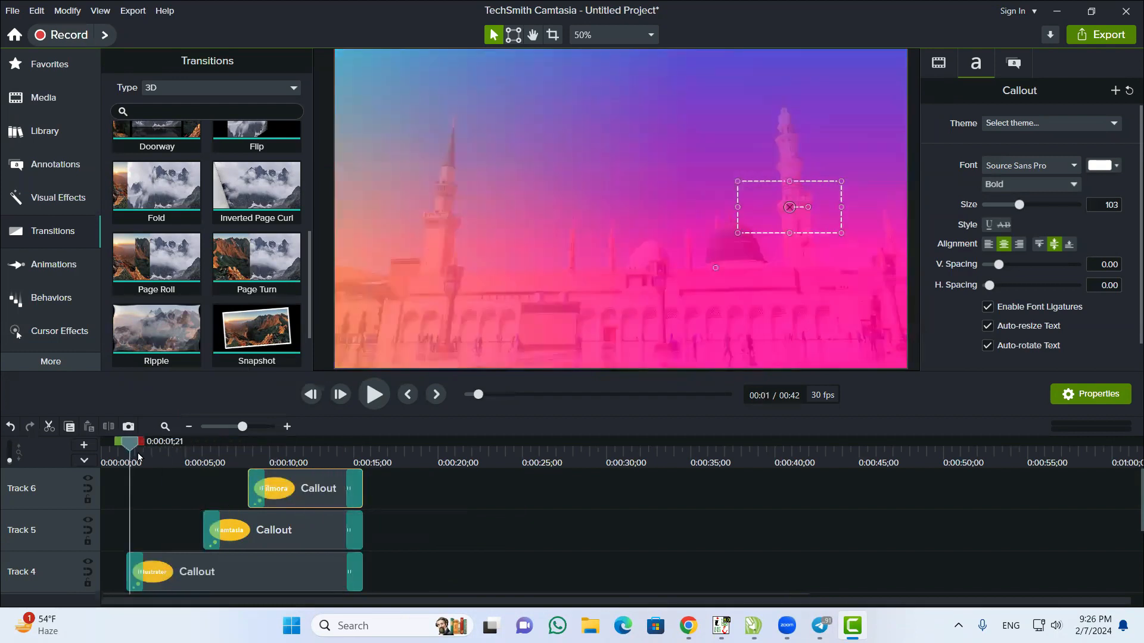
left_click_drag(248, 530, 226, 532)
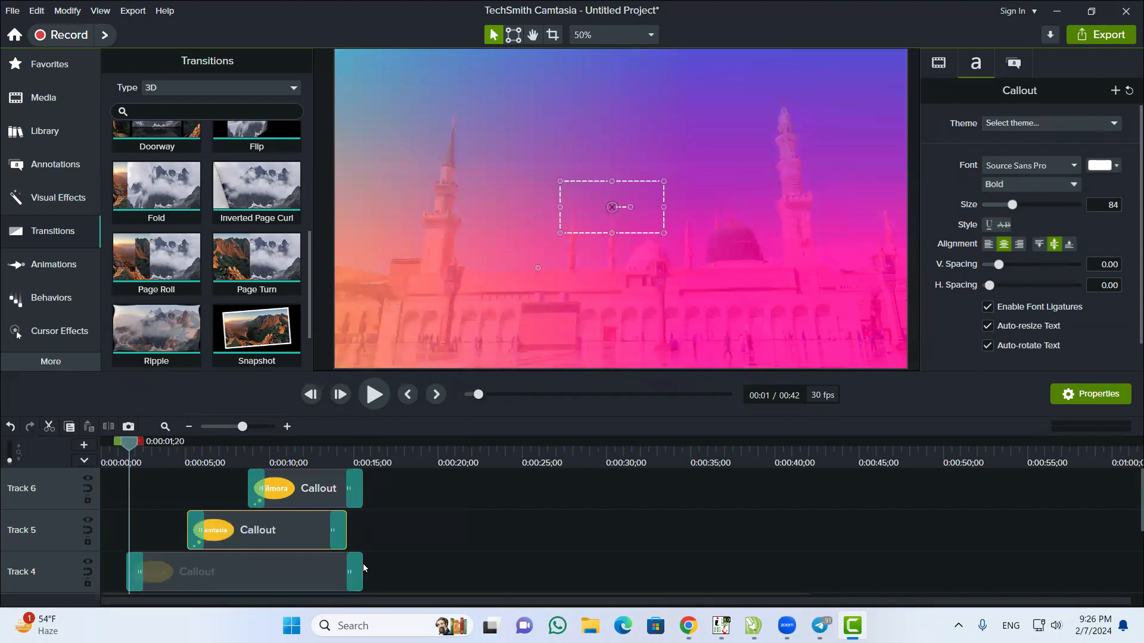
left_click_drag(363, 565, 347, 552)
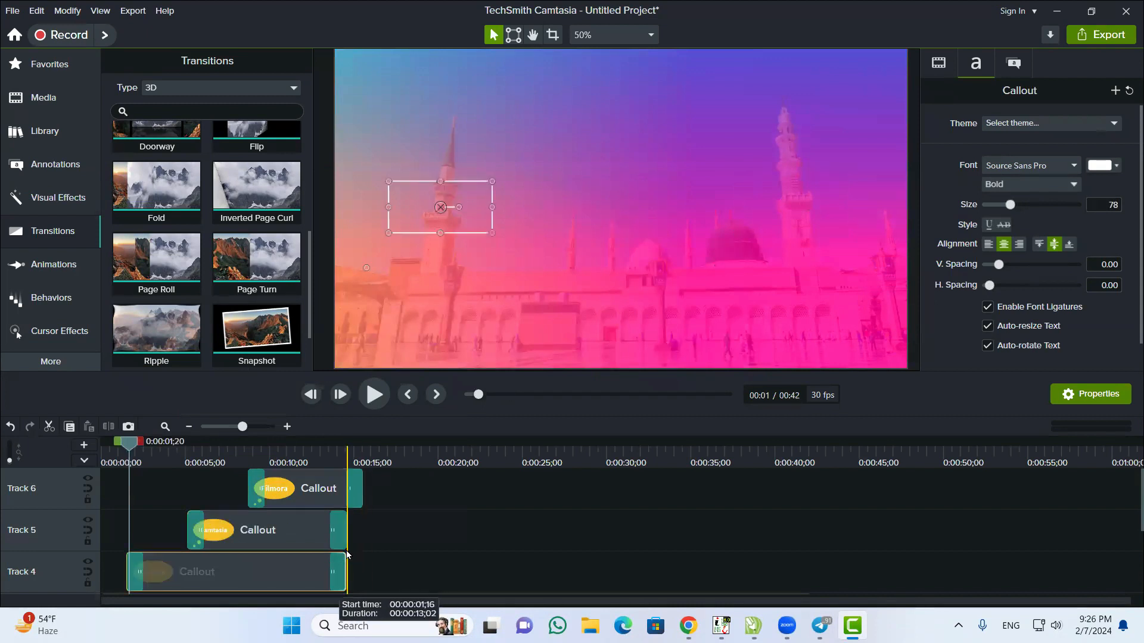
left_click_drag(287, 515, 252, 523)
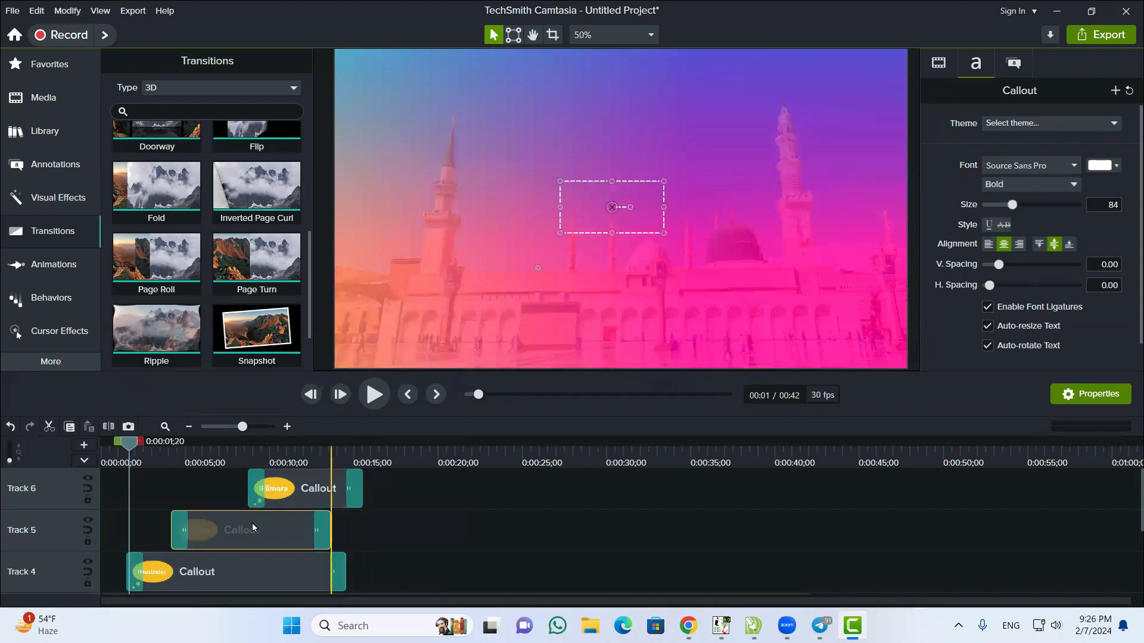
left_click(323, 562)
left_click_drag(339, 567, 323, 567)
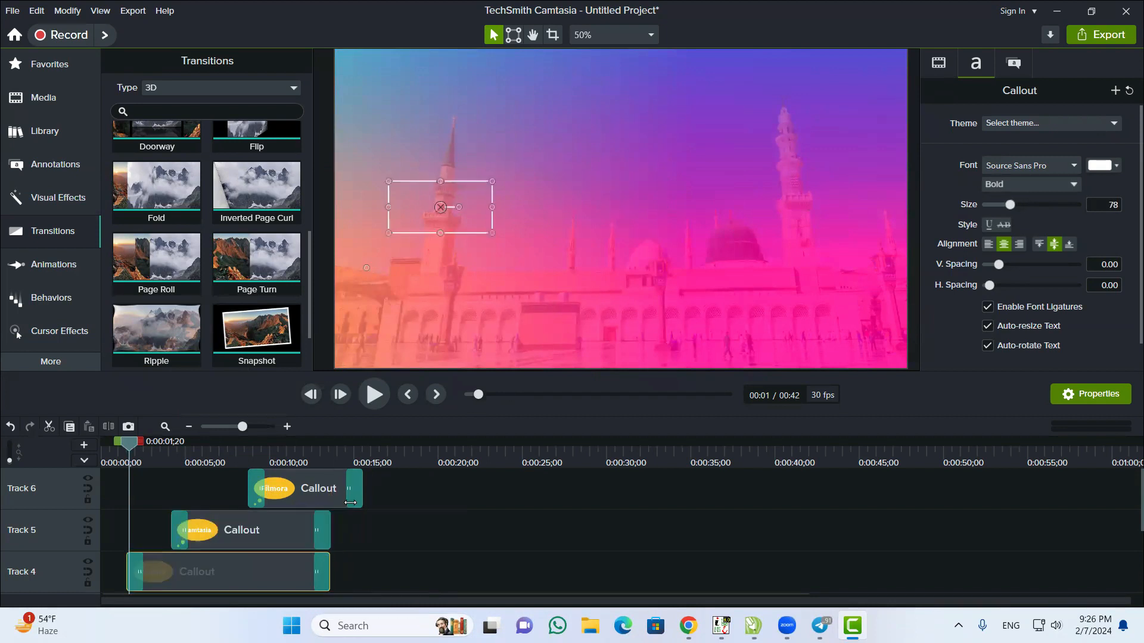
left_click_drag(325, 495, 301, 492)
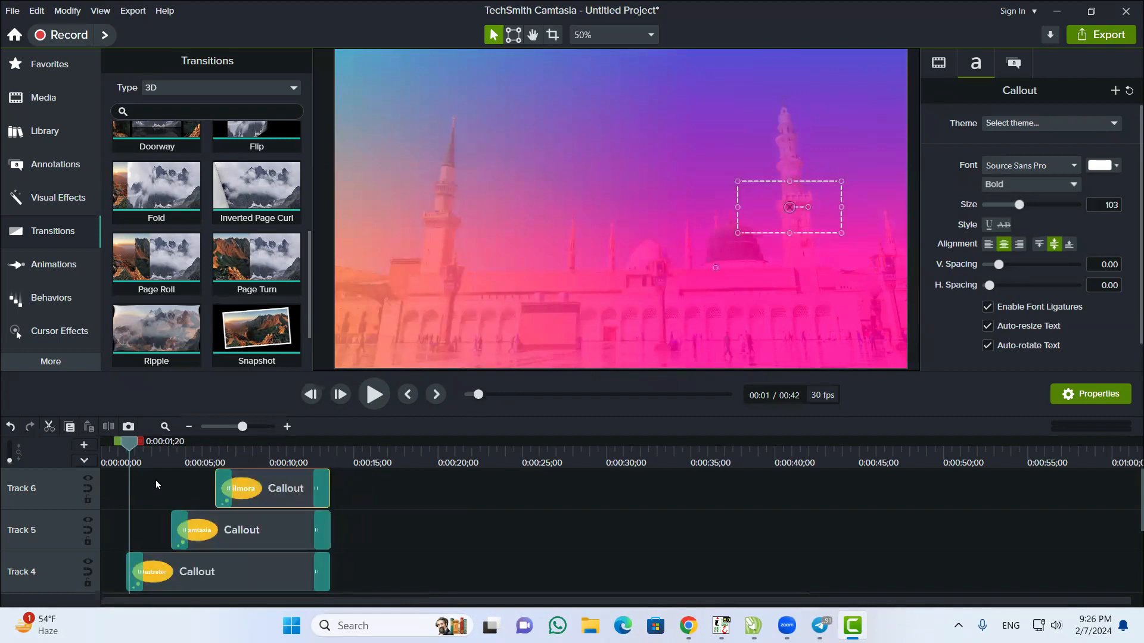
Play the three-callout sequence from about 1 second, checking the entrances and the exit transitions, and stop at 19:15
left_click_drag(132, 443, 119, 444)
mouse_move(218, 528)
left_mouse_down()
mouse_move(202, 527)
mouse_move(222, 525)
left_mouse_up()
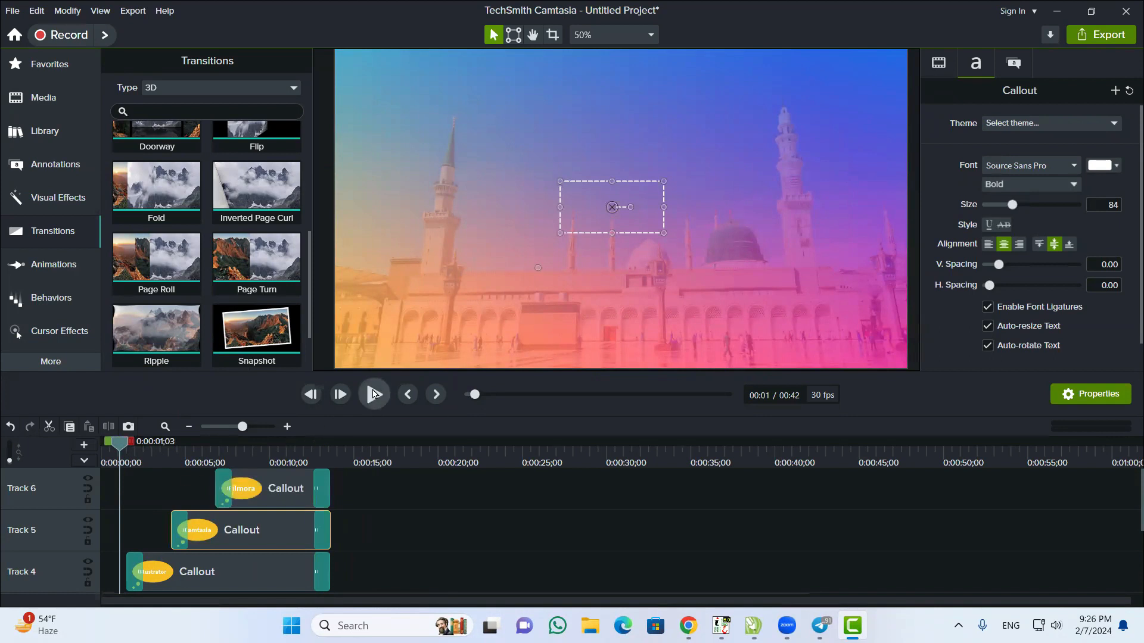
left_click(373, 393)
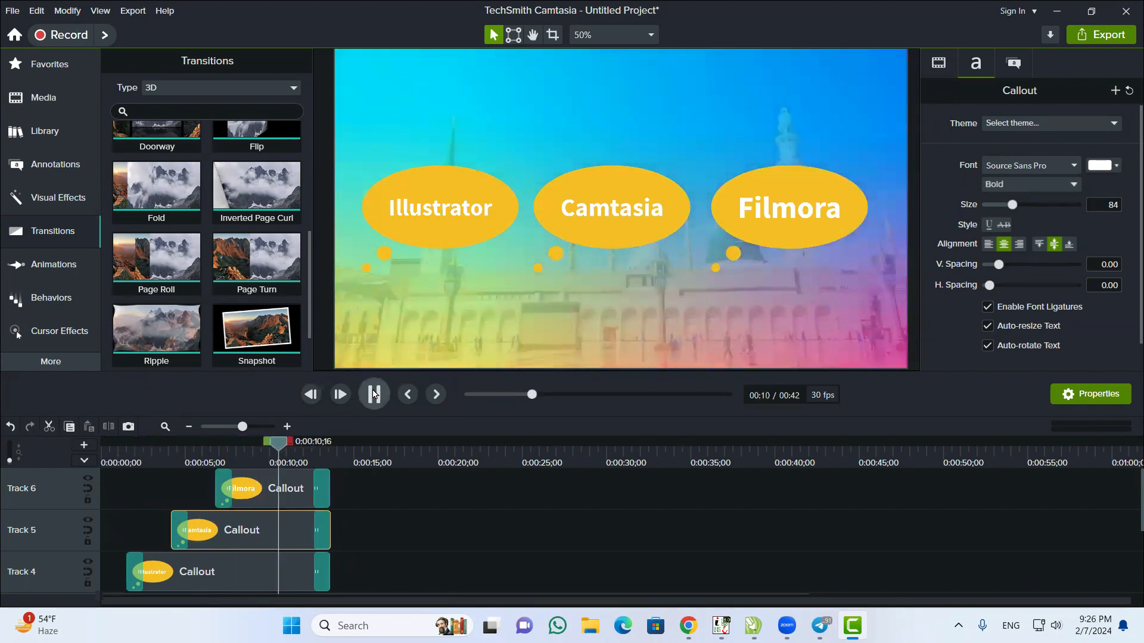
left_click(374, 395)
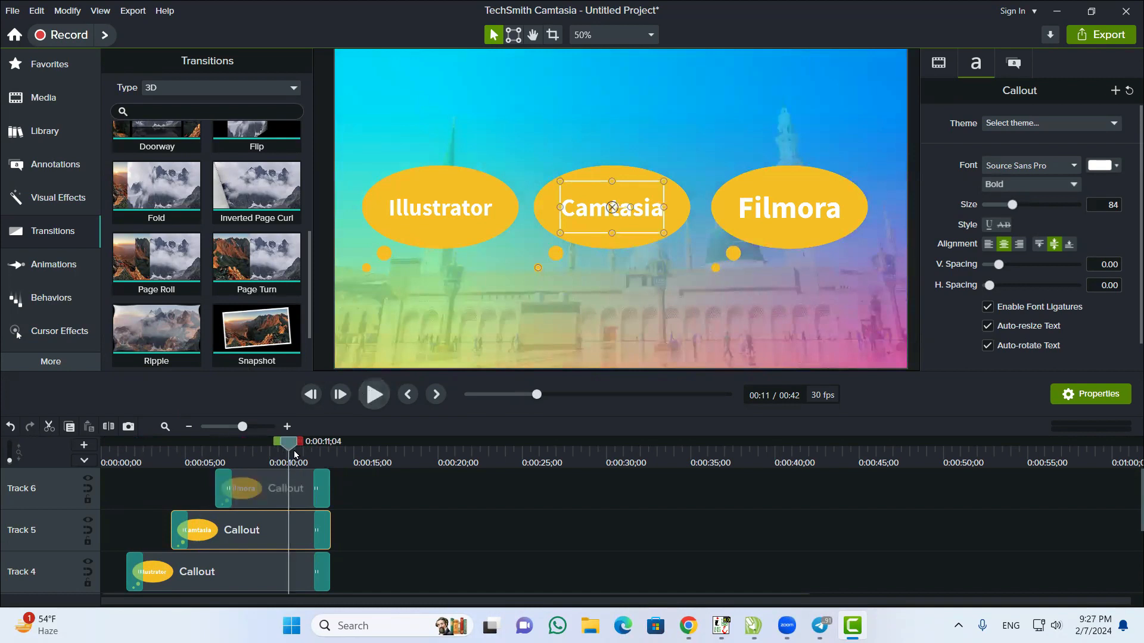
left_click_drag(288, 442, 314, 455)
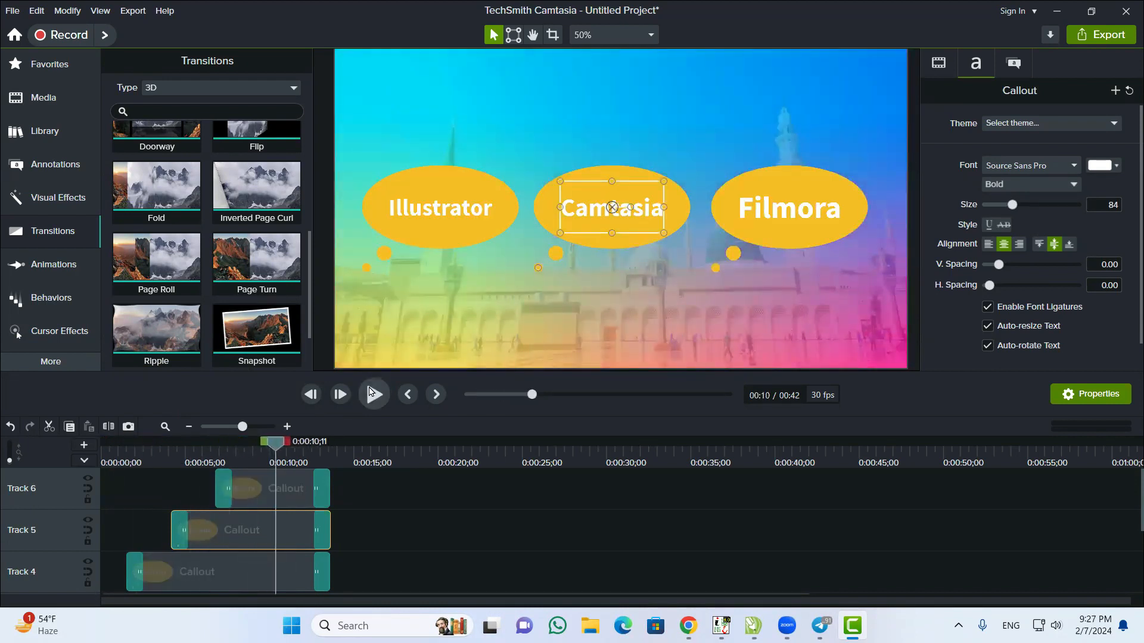
left_click(372, 393)
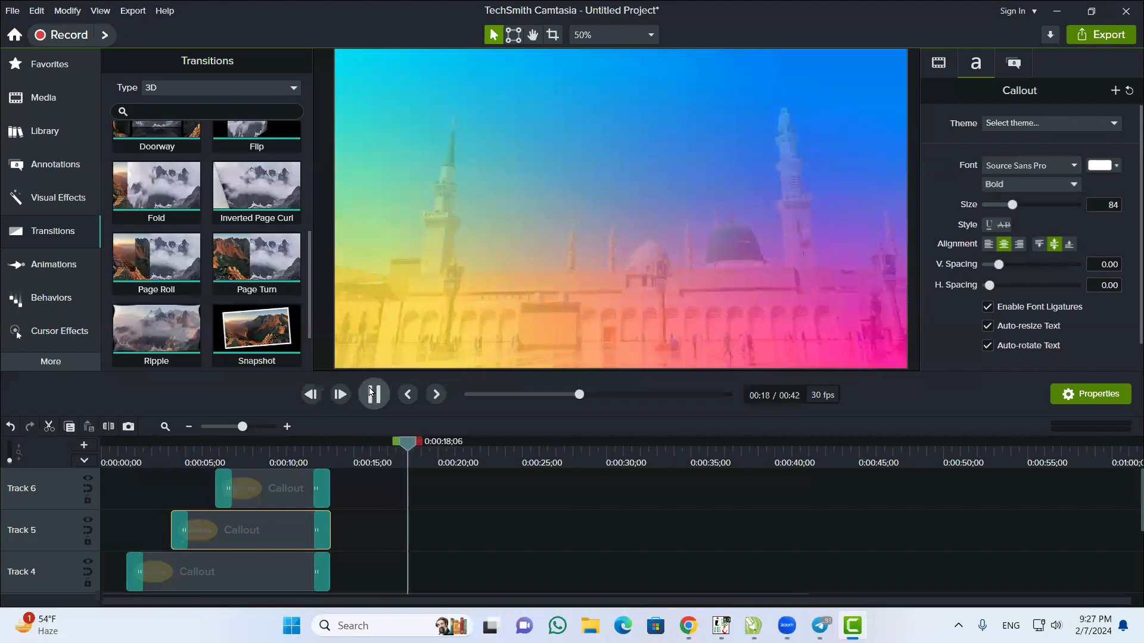
left_click(373, 394)
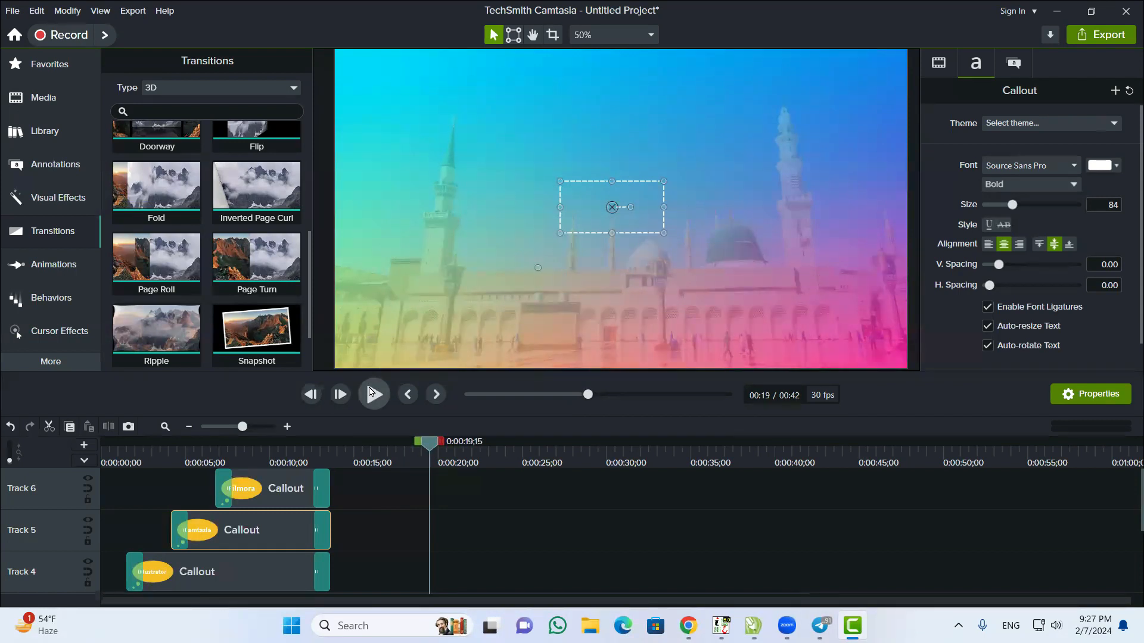
Add the red round speech-bubble callout at 19:15 on the timeline and place it over the left minaret in the image
left_click(53, 164)
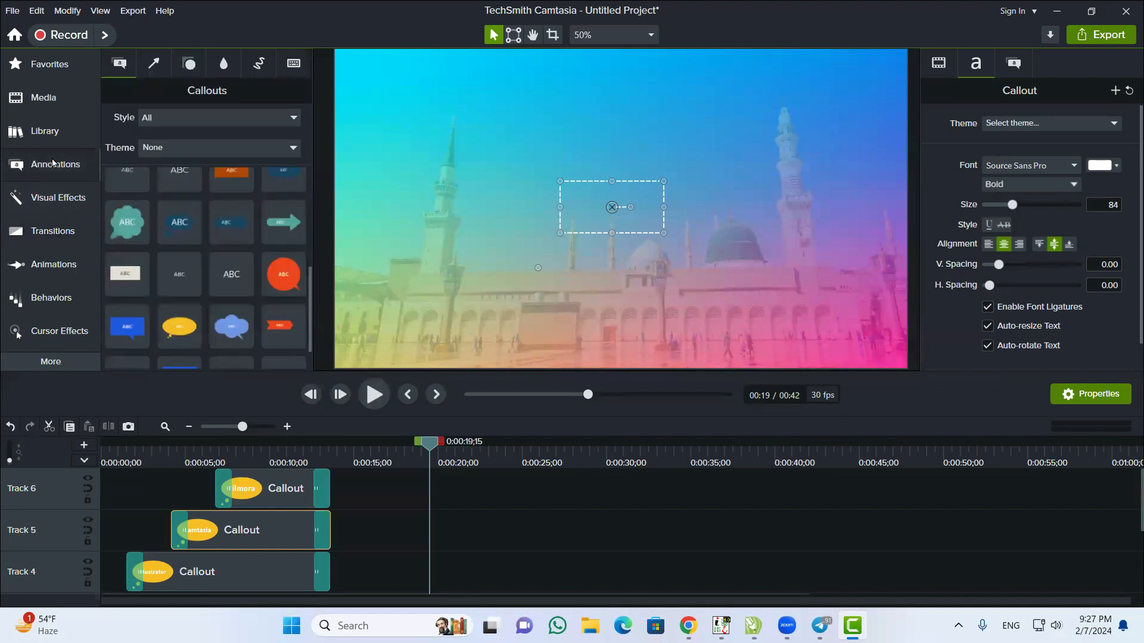
scroll(241, 325, "down", 1)
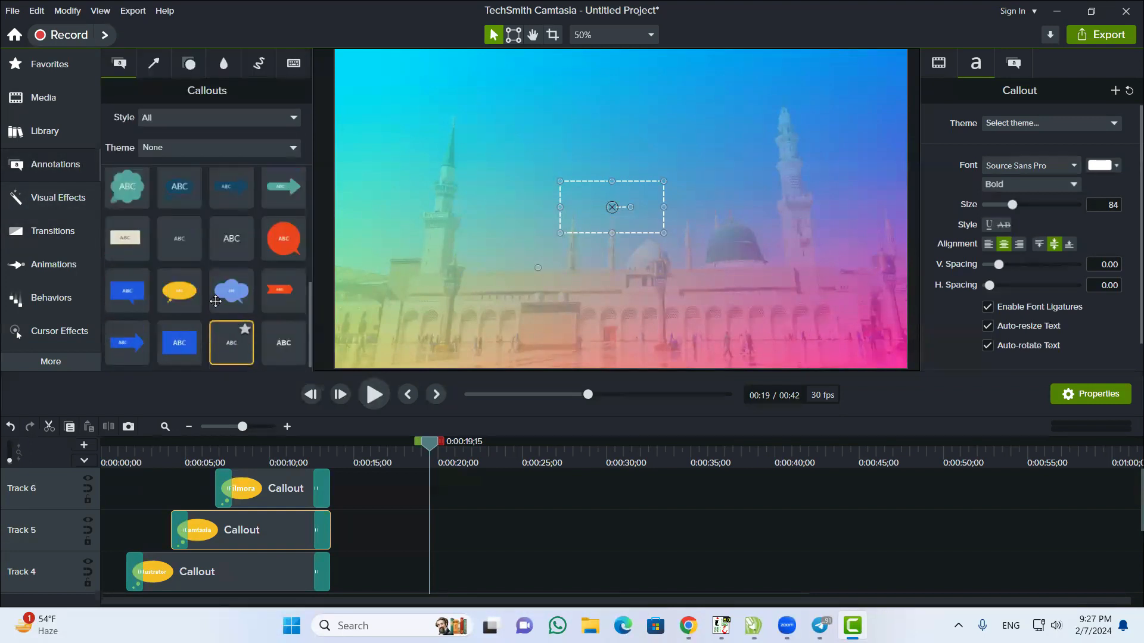
right_click(291, 240)
left_click(326, 255)
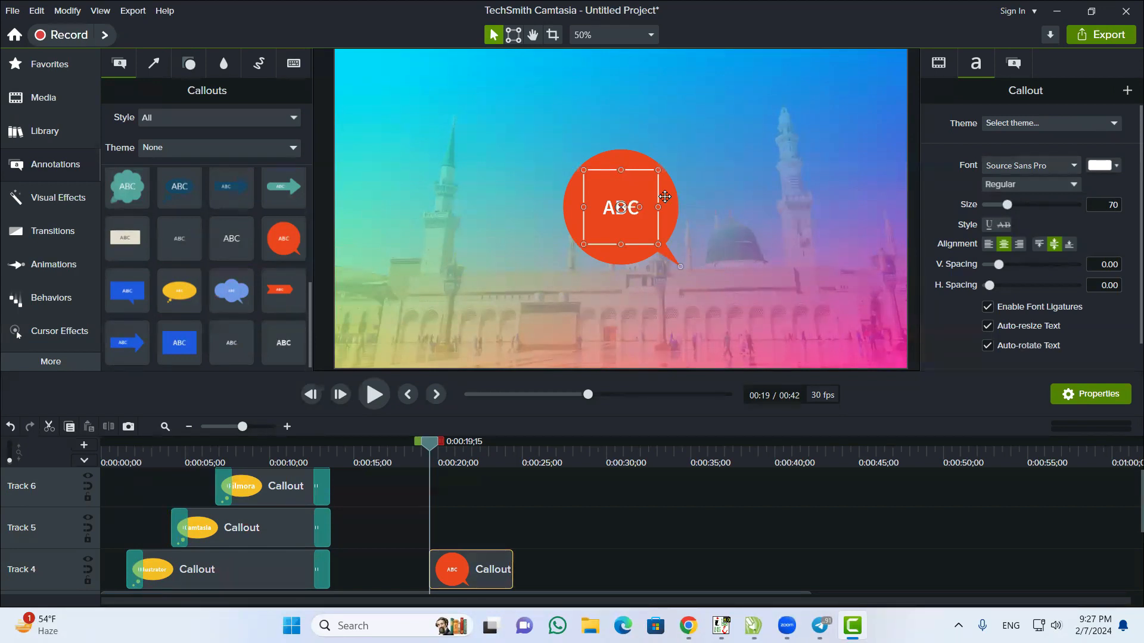
left_click_drag(616, 225, 423, 226)
Change the red callout's text to "Wow"
double_click(424, 215)
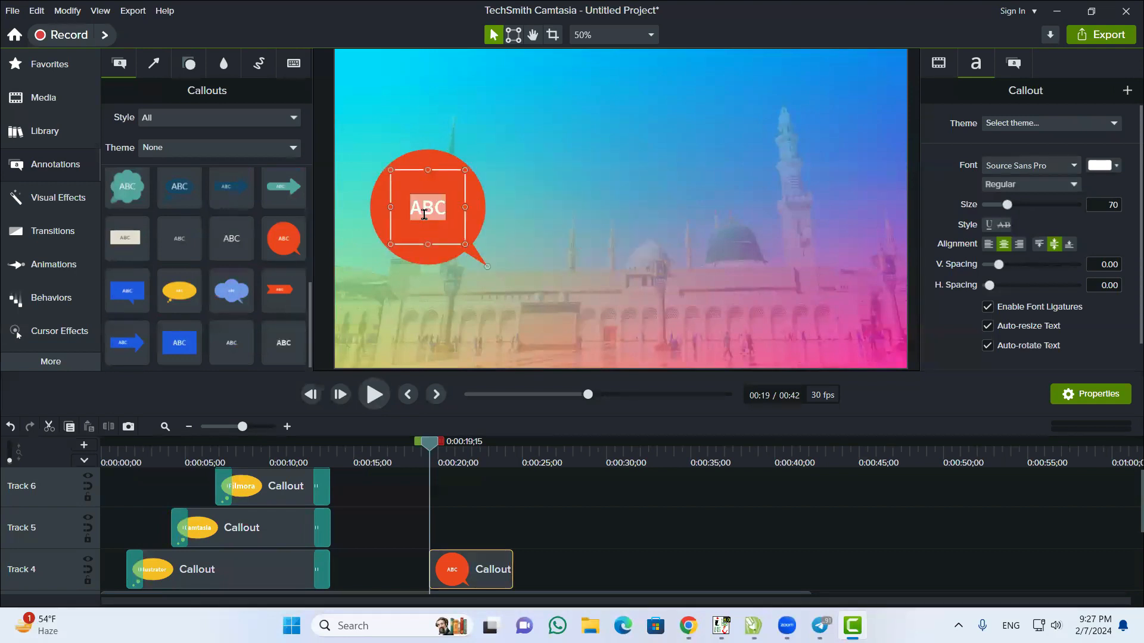
type("Wow")
key("ctrl+a")
left_click(495, 491)
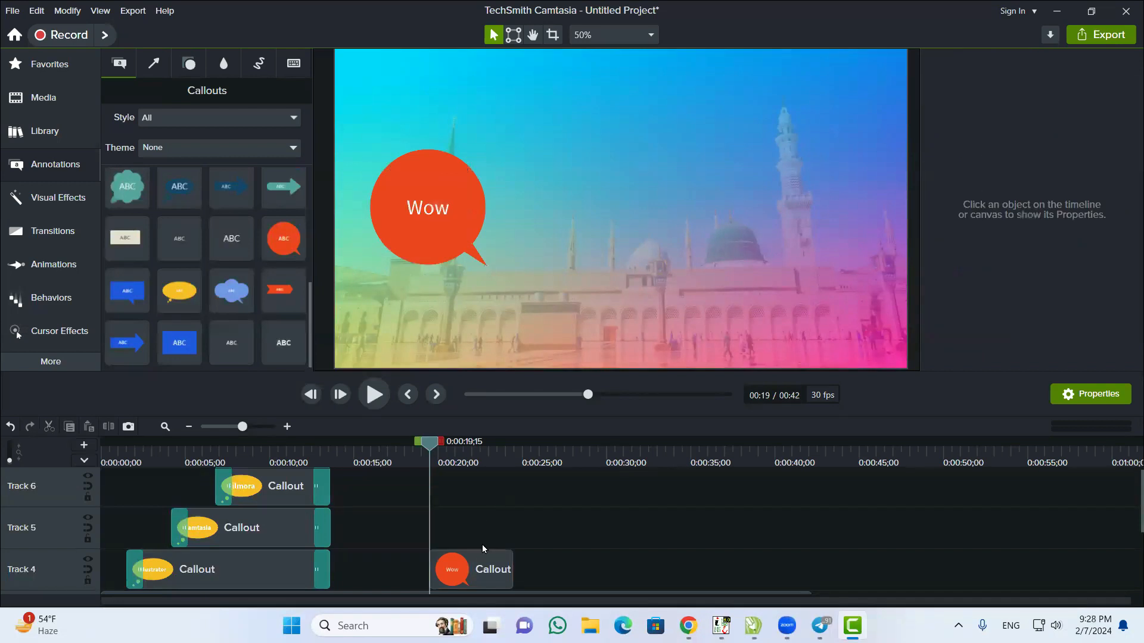
Select the "Wow" text in the red callout and set its font to Advertising Script
left_click(478, 570)
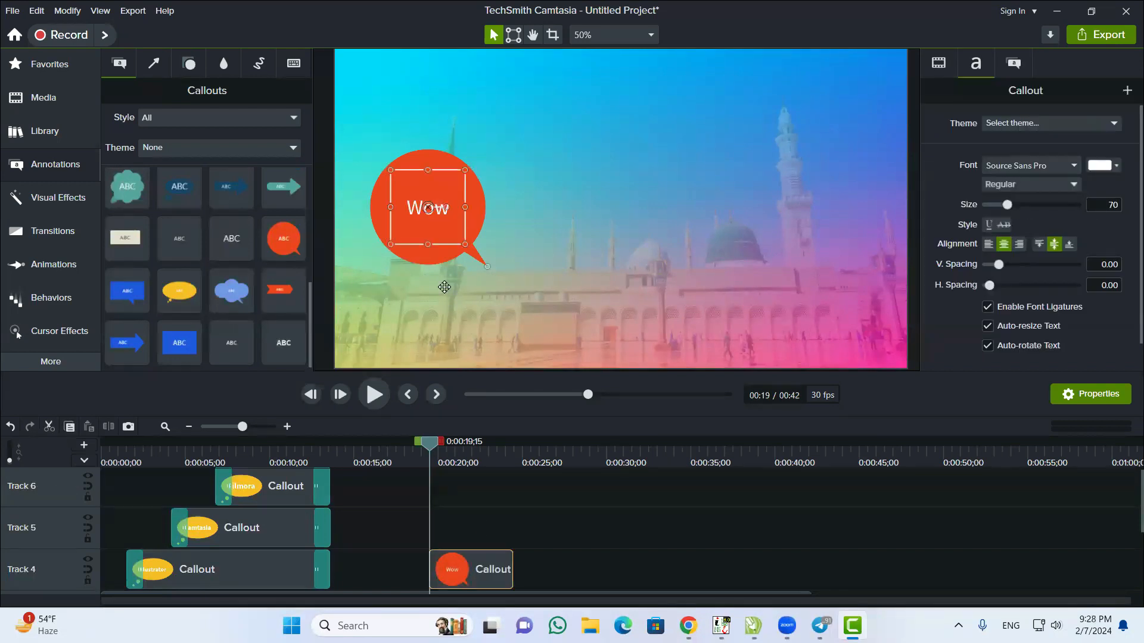
double_click(431, 210)
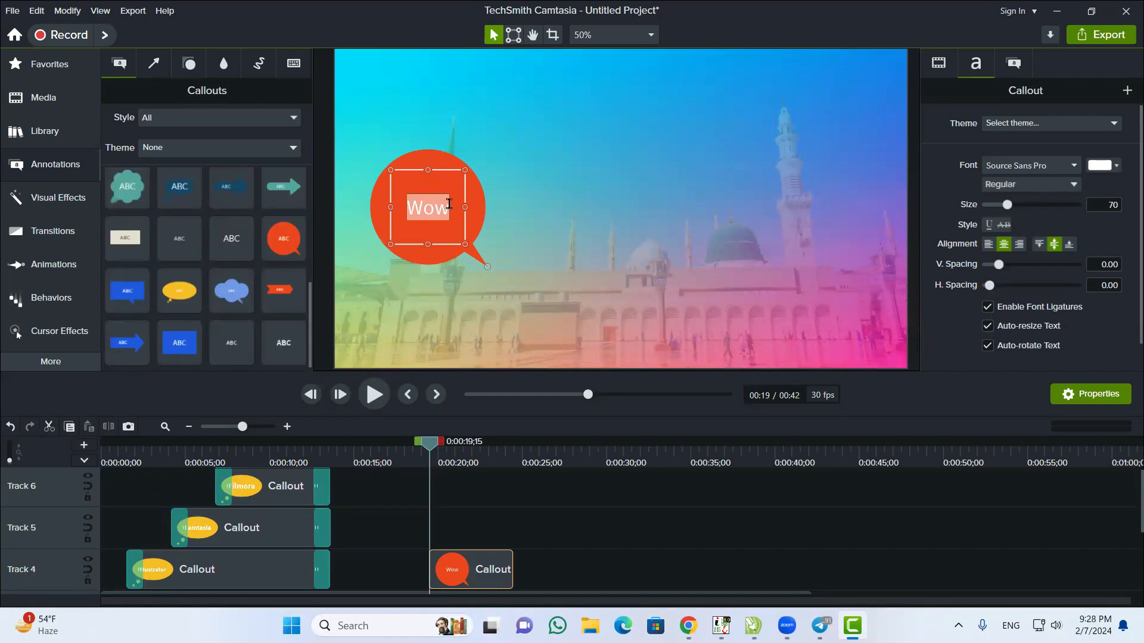
left_click(476, 256)
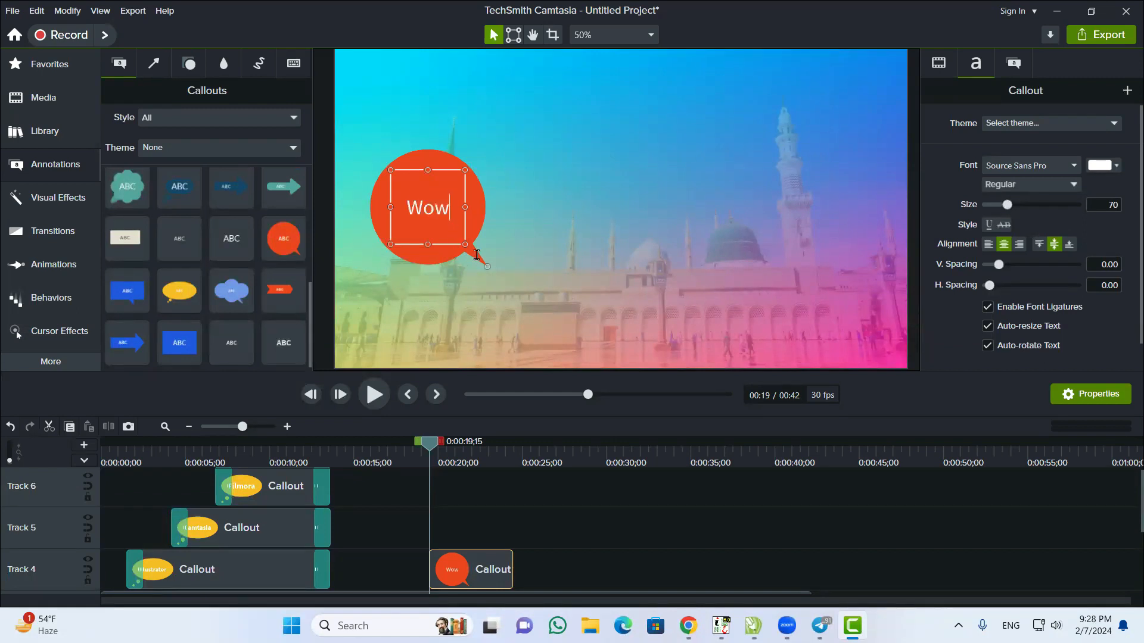
left_click(483, 506)
left_click(470, 570)
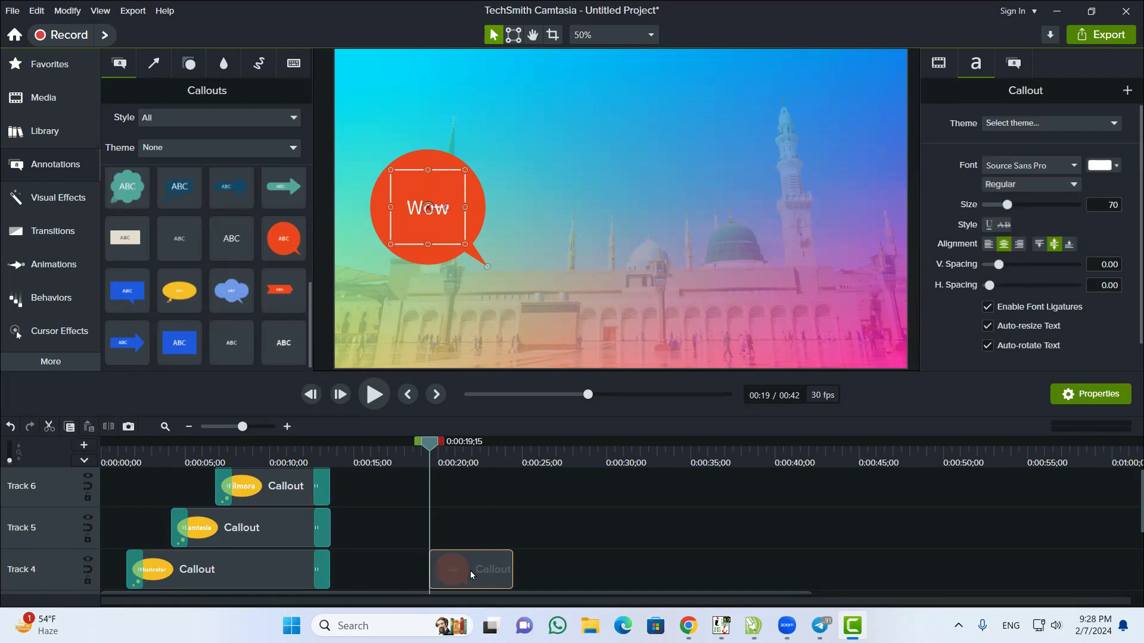
mouse_move(430, 255)
left_mouse_down()
mouse_move(524, 248)
mouse_move(426, 243)
left_mouse_up()
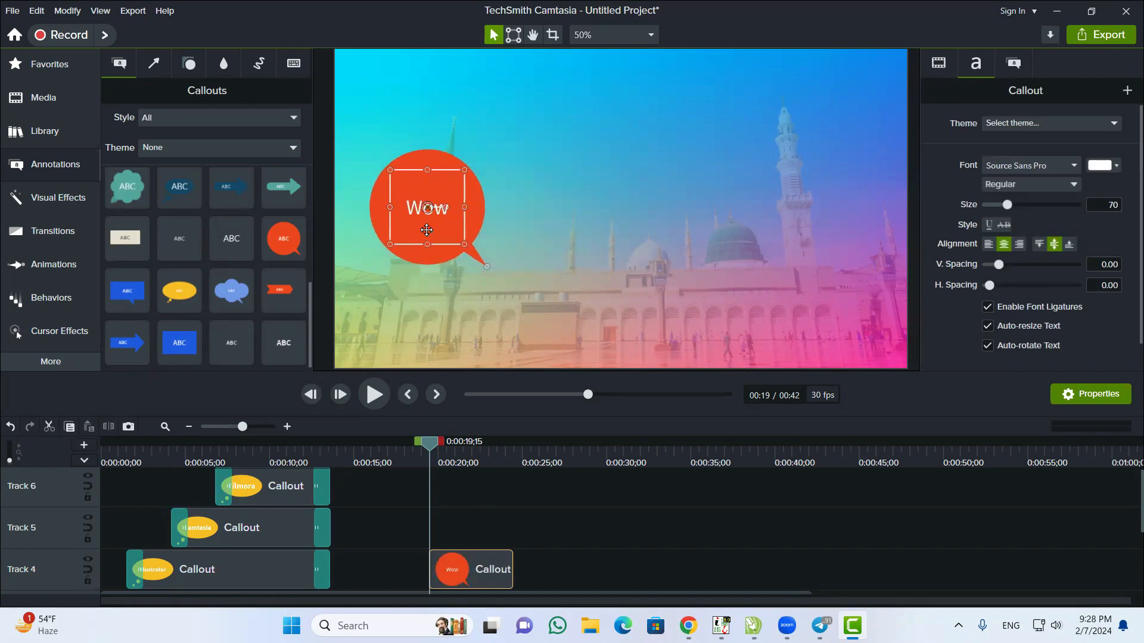
double_click(423, 207)
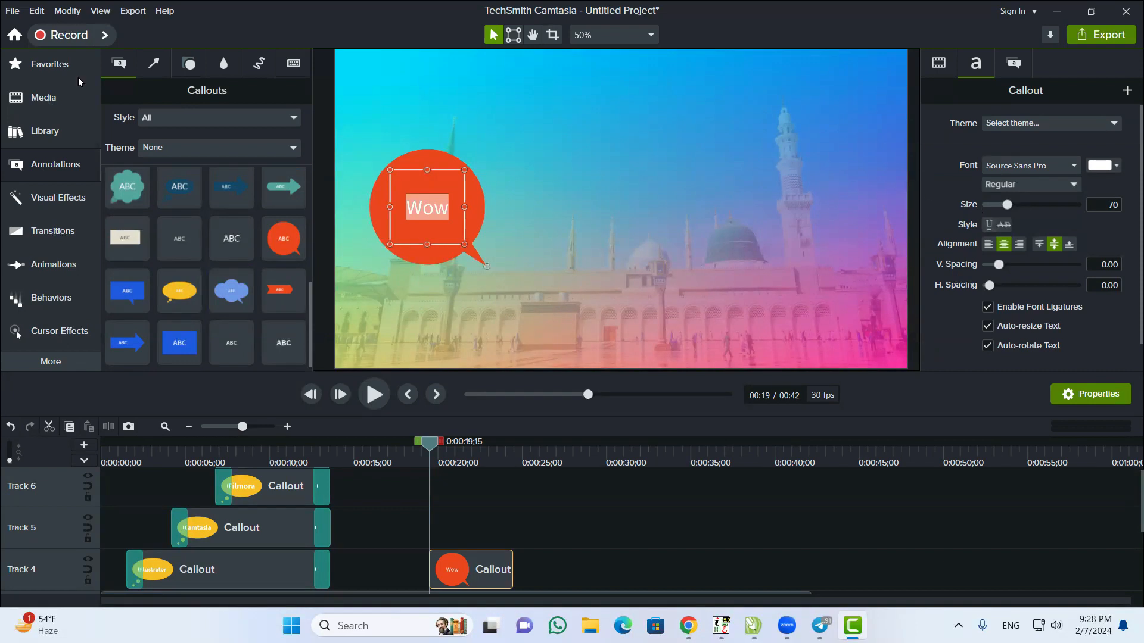
left_click(1003, 165)
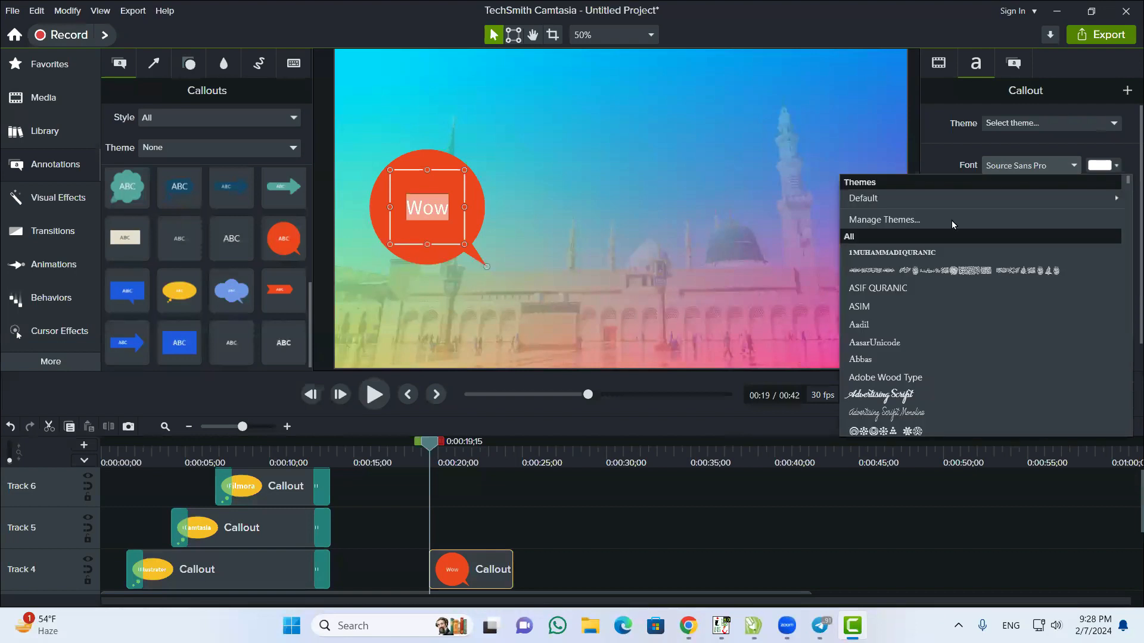
scroll(869, 350, "down", 1)
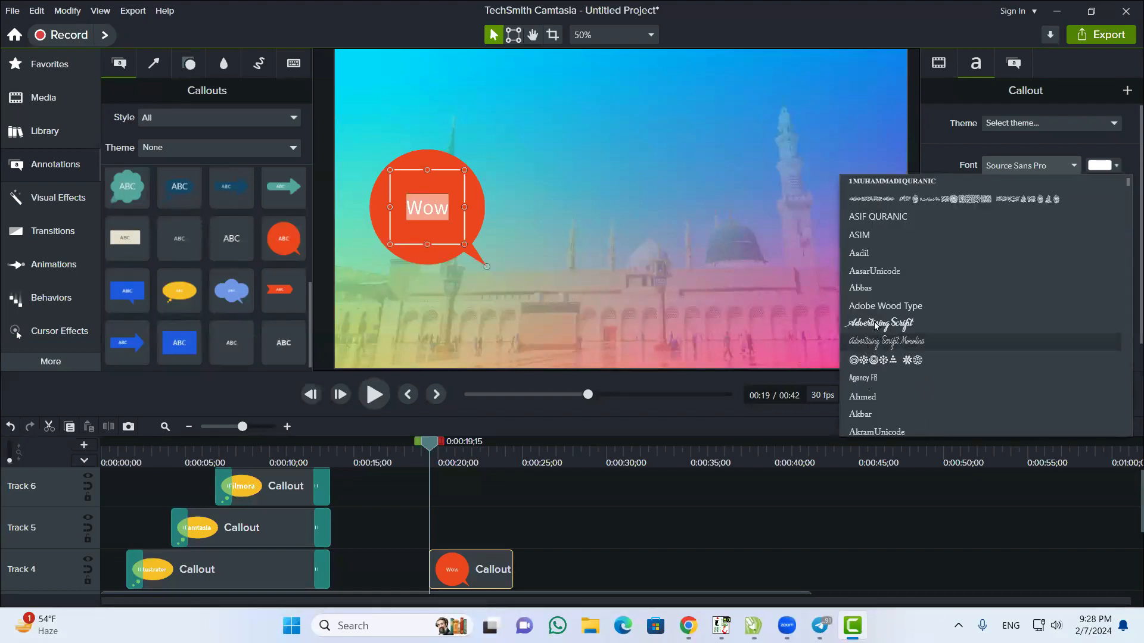
left_click(874, 323)
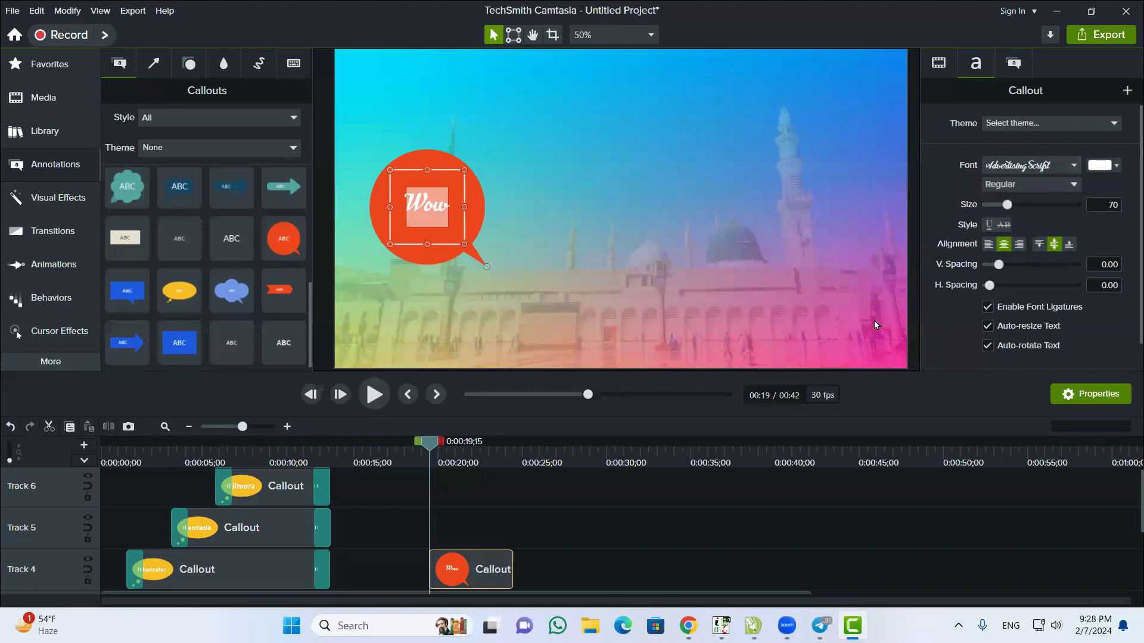
Set the "Wow" text's colour to lime green, #AFFF02
left_click(1116, 168)
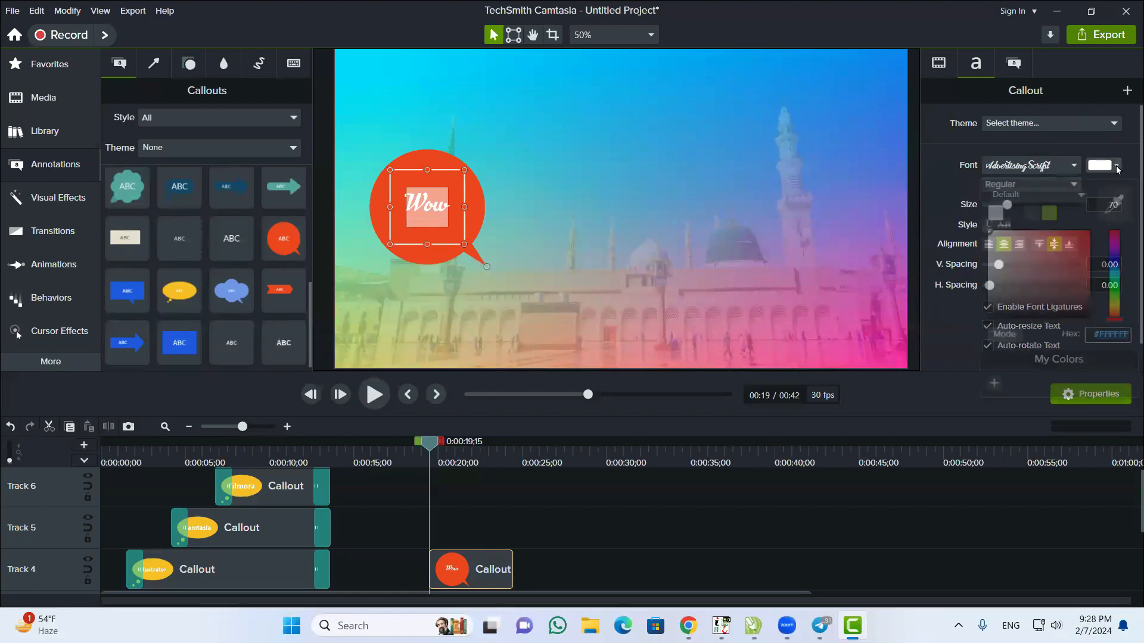
left_click(1114, 301)
left_click_drag(1075, 233, 1090, 228)
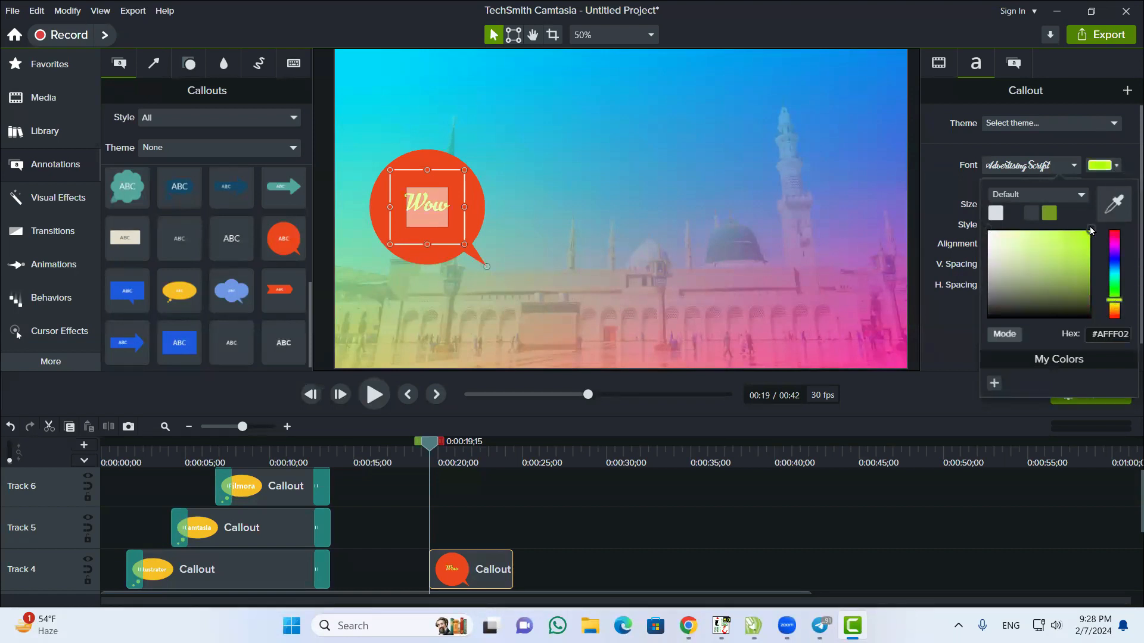
left_click(962, 185)
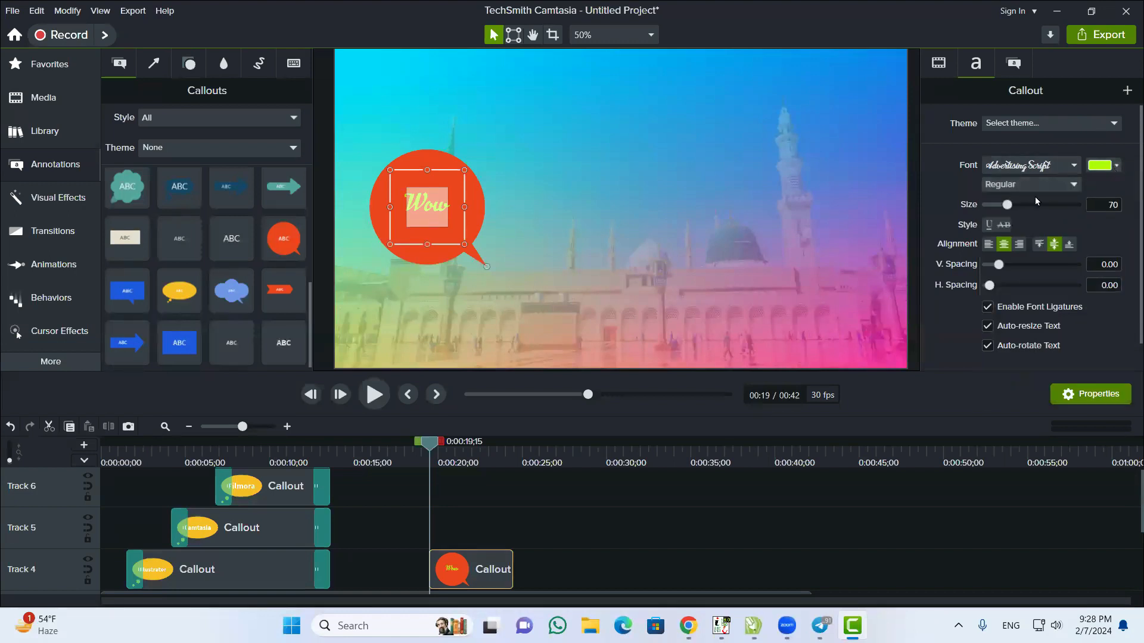
Make the "Wow" text bold and set its size to 132
left_click(1025, 186)
left_click(1025, 185)
left_click(1025, 185)
left_click(1013, 230)
left_click_drag(1002, 206, 1030, 203)
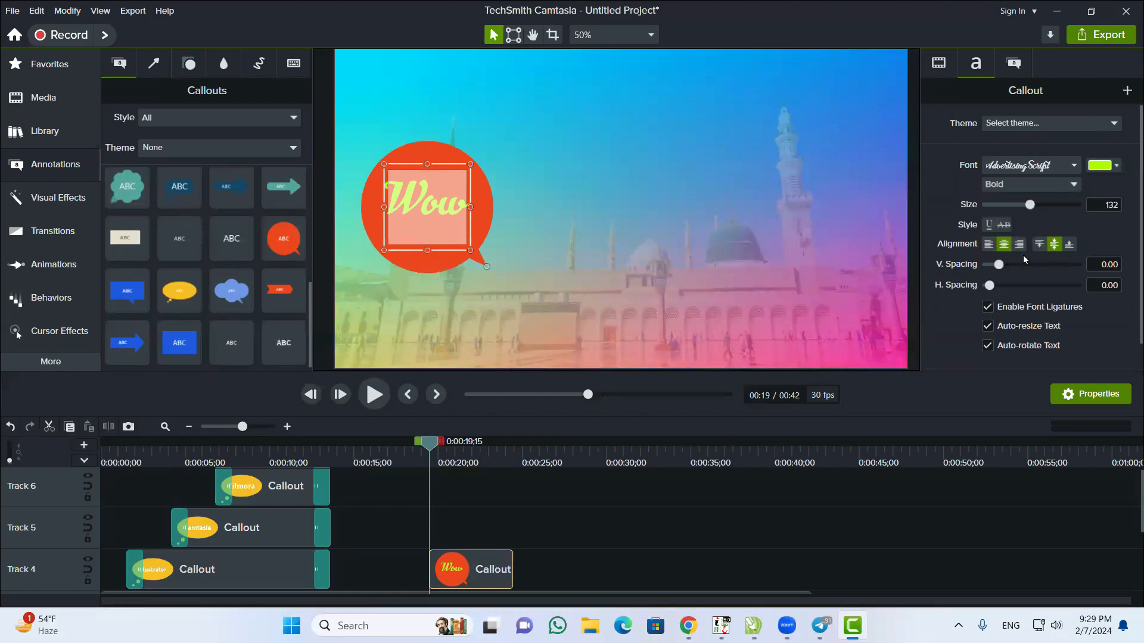
Tighten the horizontal letter spacing of the "Wow" text slightly
left_click(988, 284)
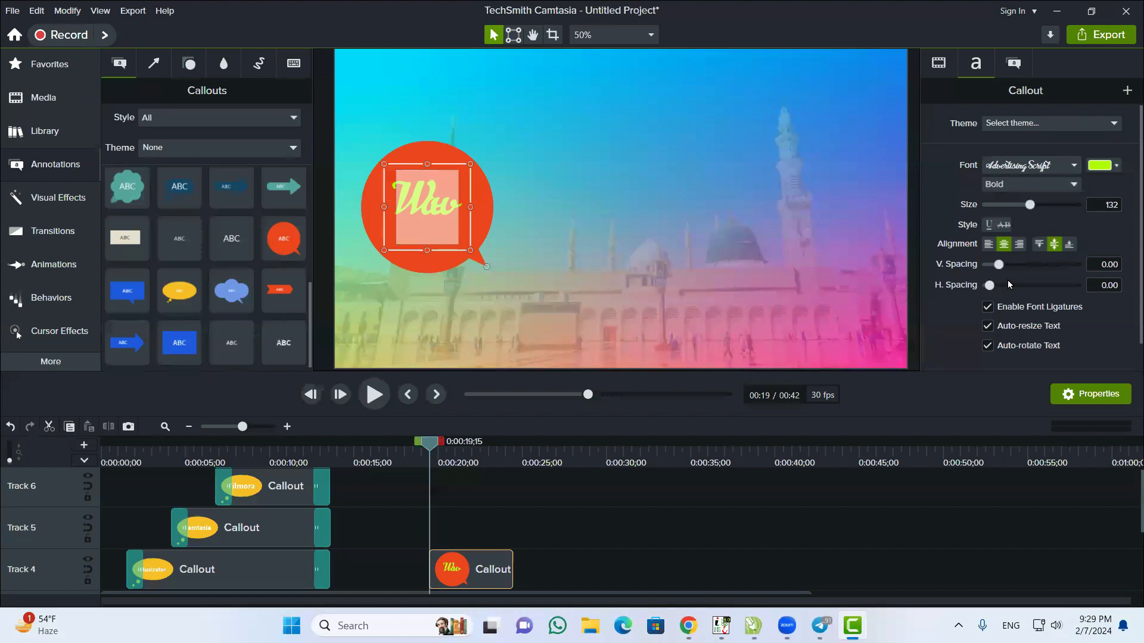
Change the "Wow" callout's solid fill to the near-black preset colour
mouse_move(989, 285)
left_mouse_down()
mouse_move(1003, 283)
mouse_move(990, 286)
left_mouse_up()
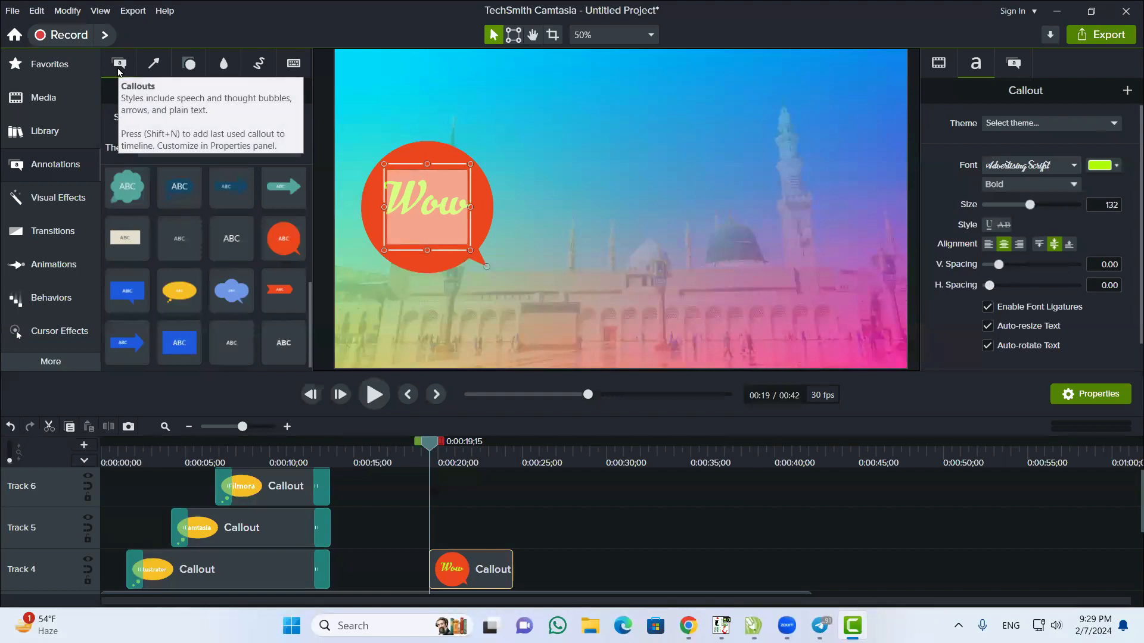
left_click(1037, 61)
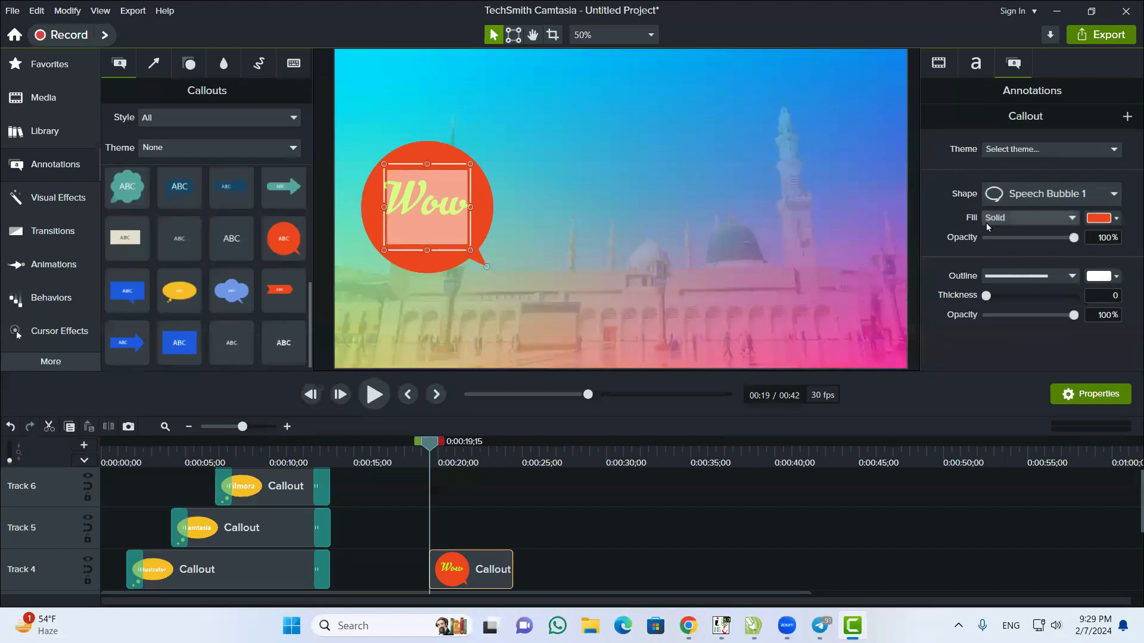
left_click(1118, 218)
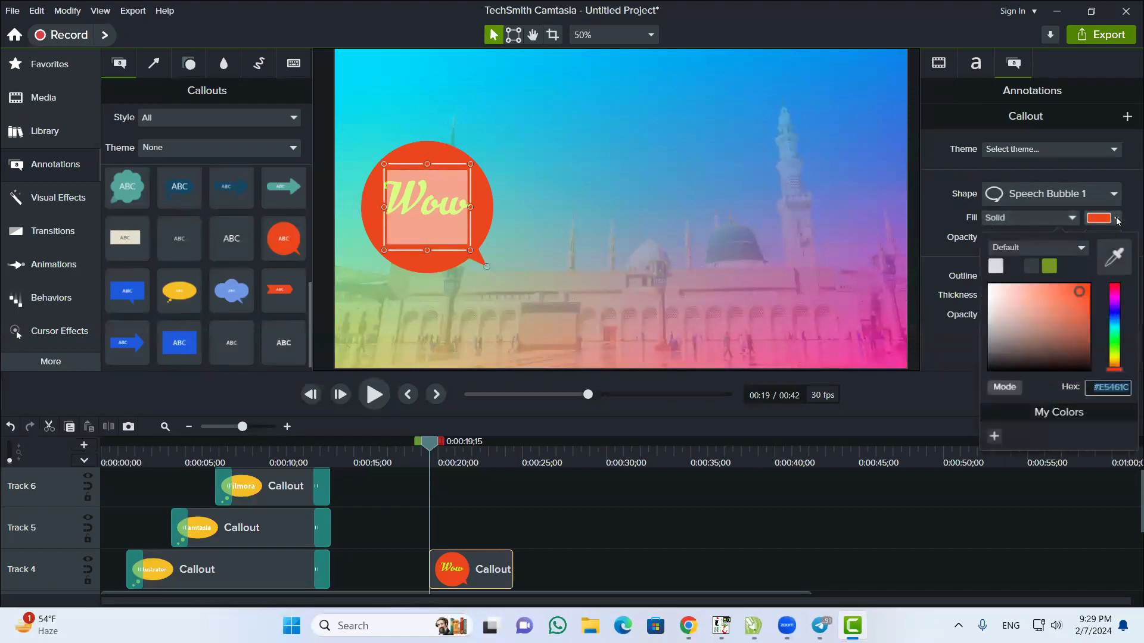
left_click(1020, 267)
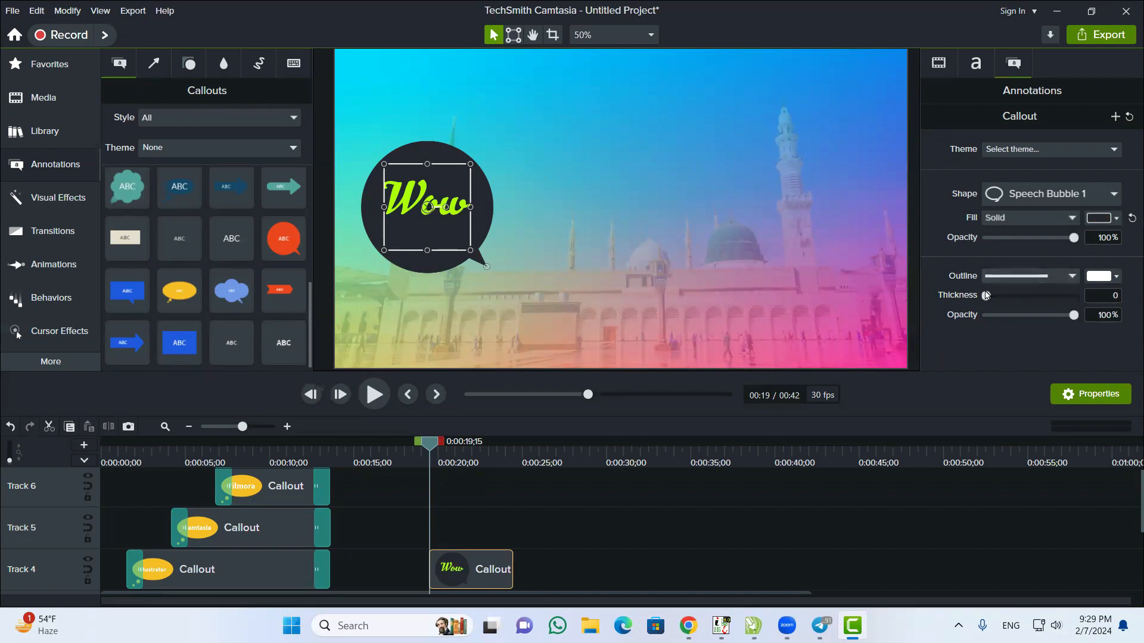
Set the callout's outline thickness to 18, keeping its fill opacity at 100%
left_click_drag(987, 296, 995, 298)
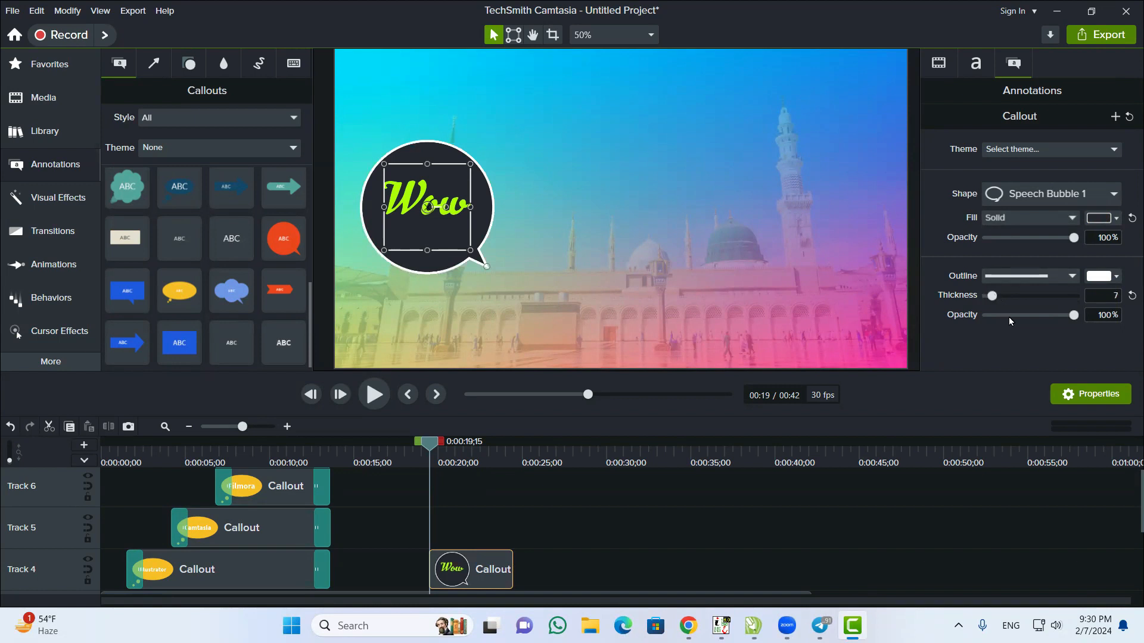
left_click_drag(993, 298, 1005, 300)
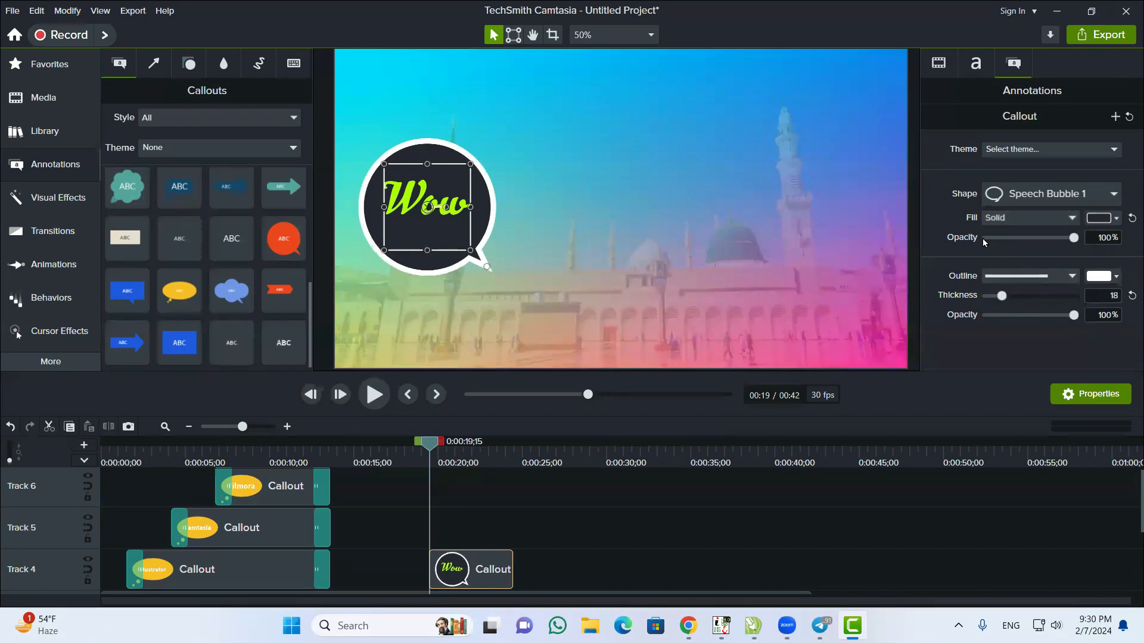
left_click_drag(1060, 238, 1112, 243)
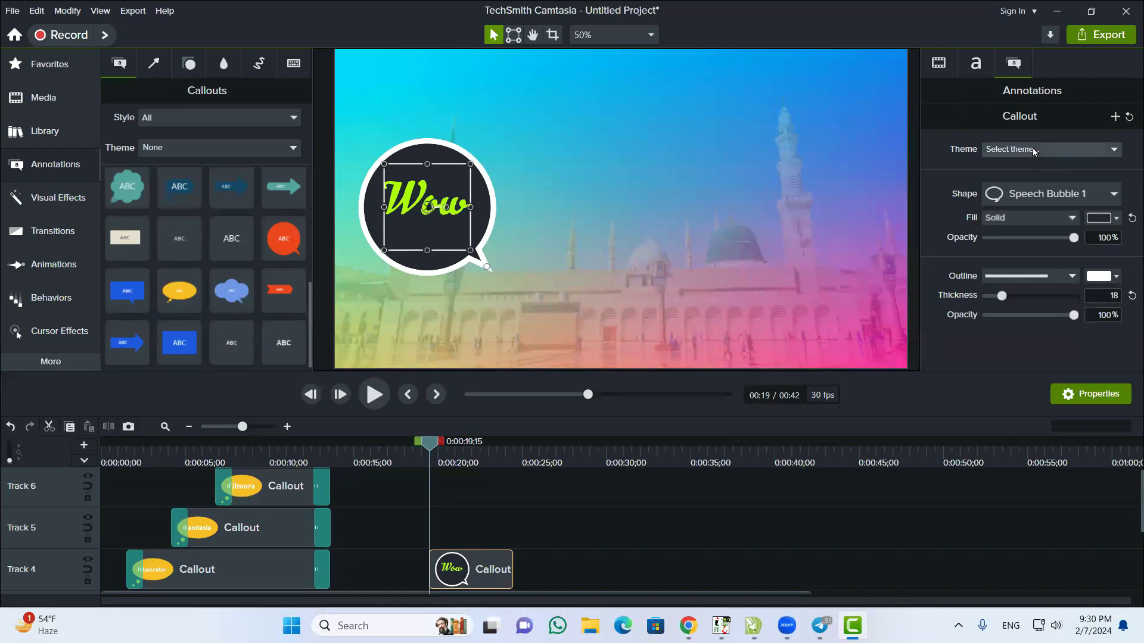
Try the Speech Bubble 2, Text Arrow 1 and Text Rectangle shapes on the callout and return it to Speech Bubble 1
left_click(1043, 199)
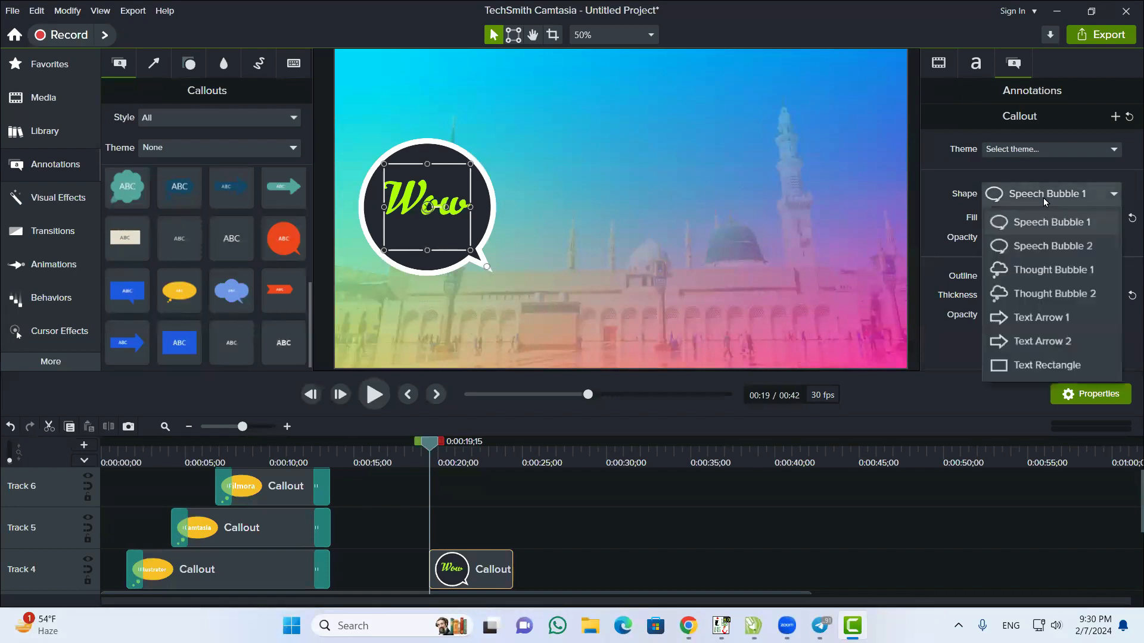
left_click(1025, 246)
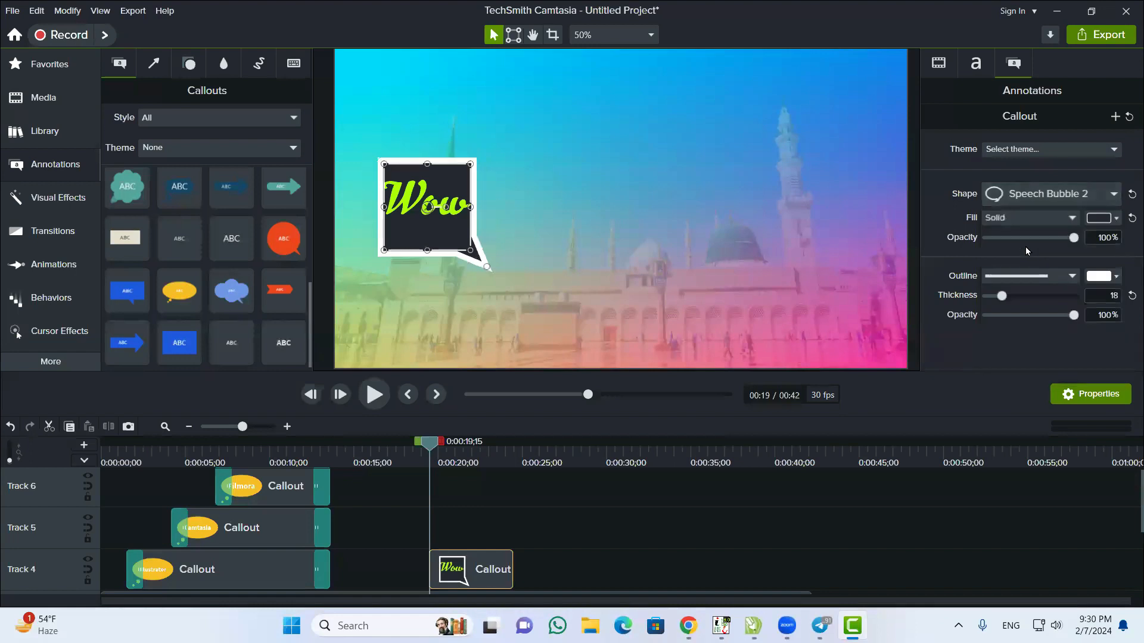
left_click(1028, 198)
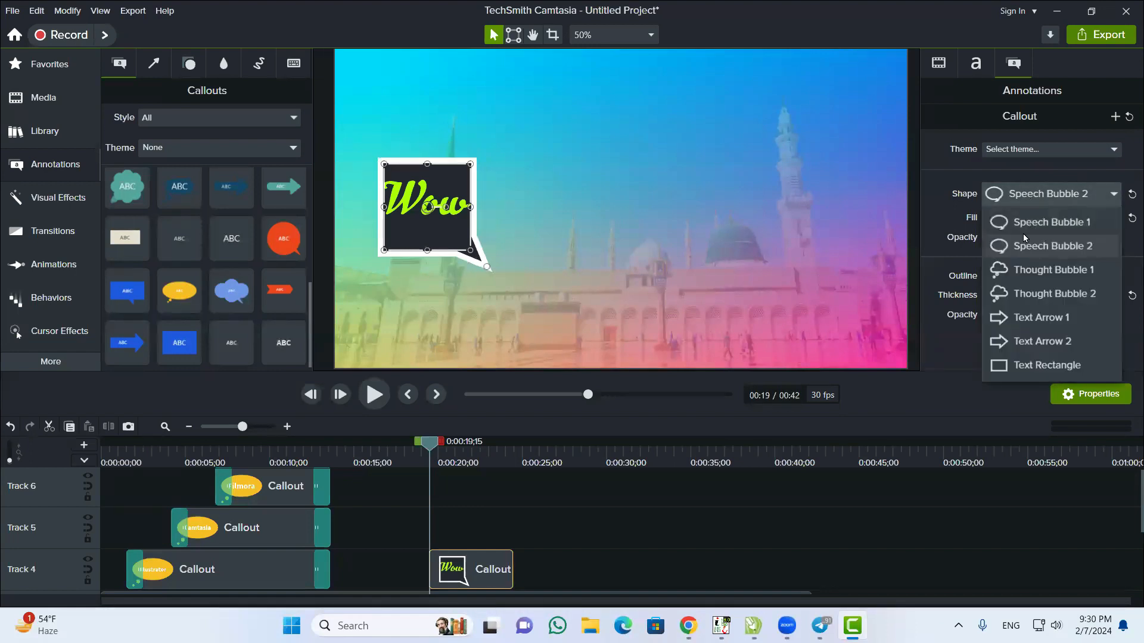
left_click(1010, 320)
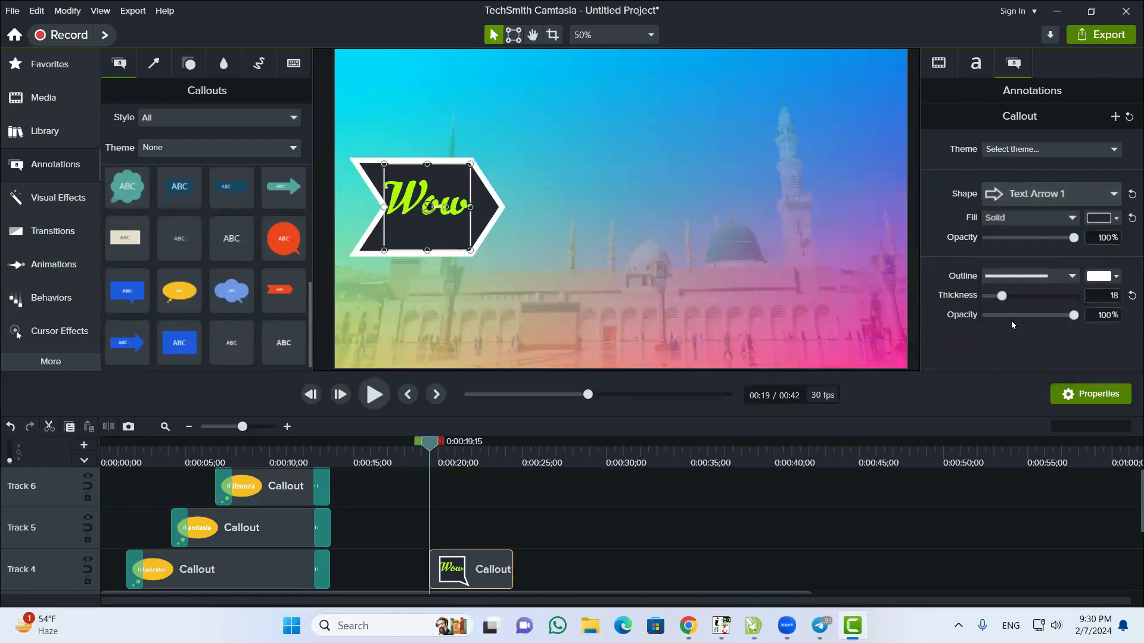
left_click(1041, 192)
left_click(1003, 364)
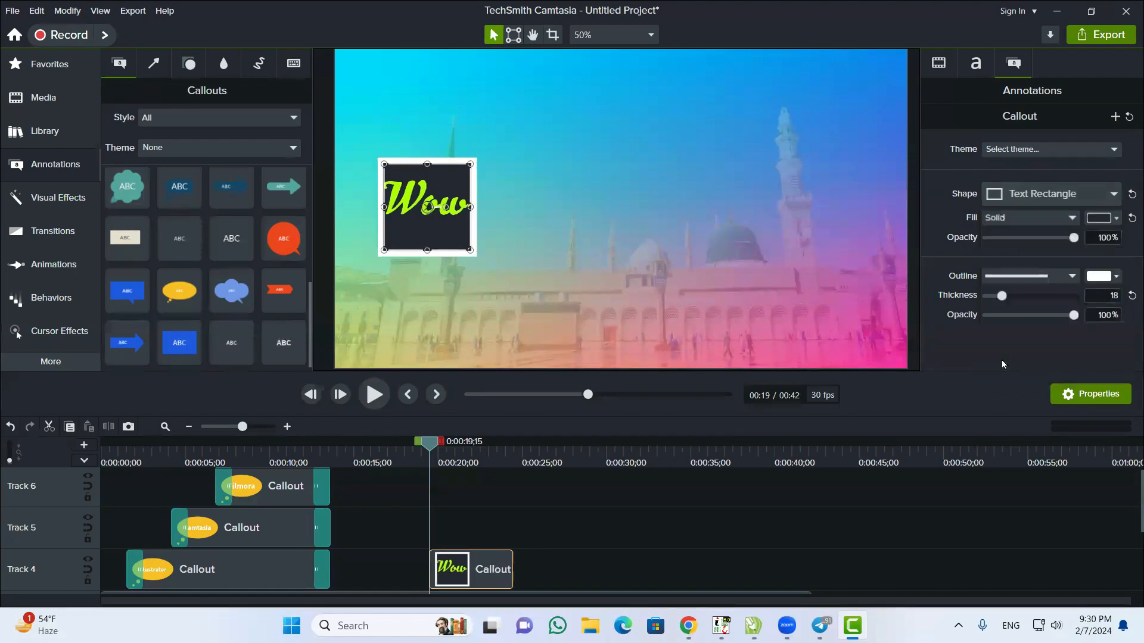
left_click(1028, 199)
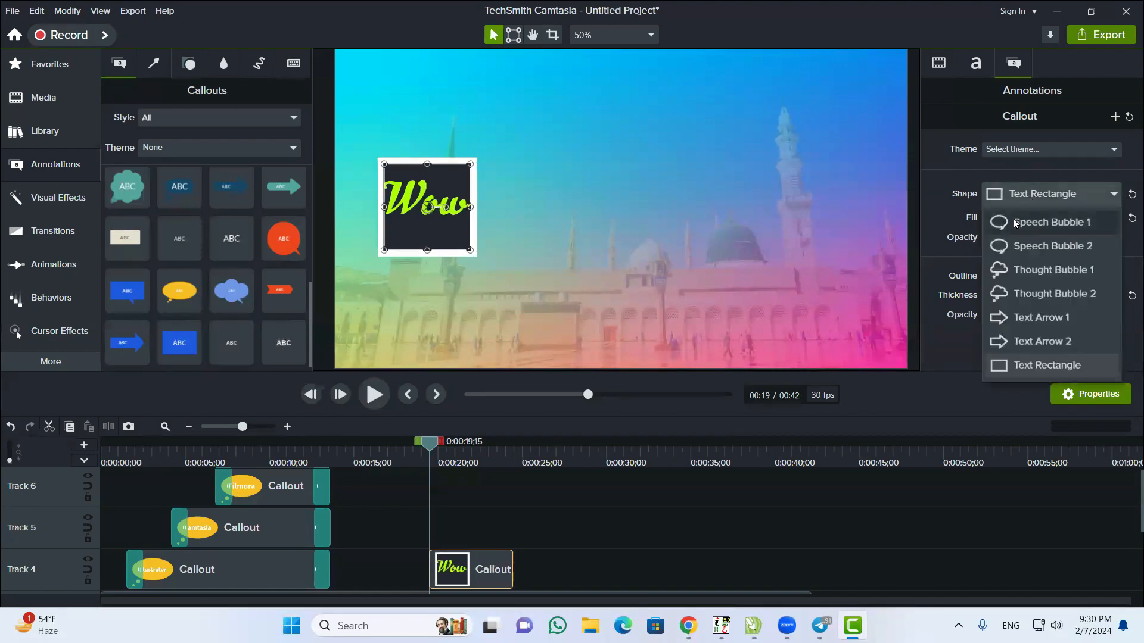
left_click(1015, 219)
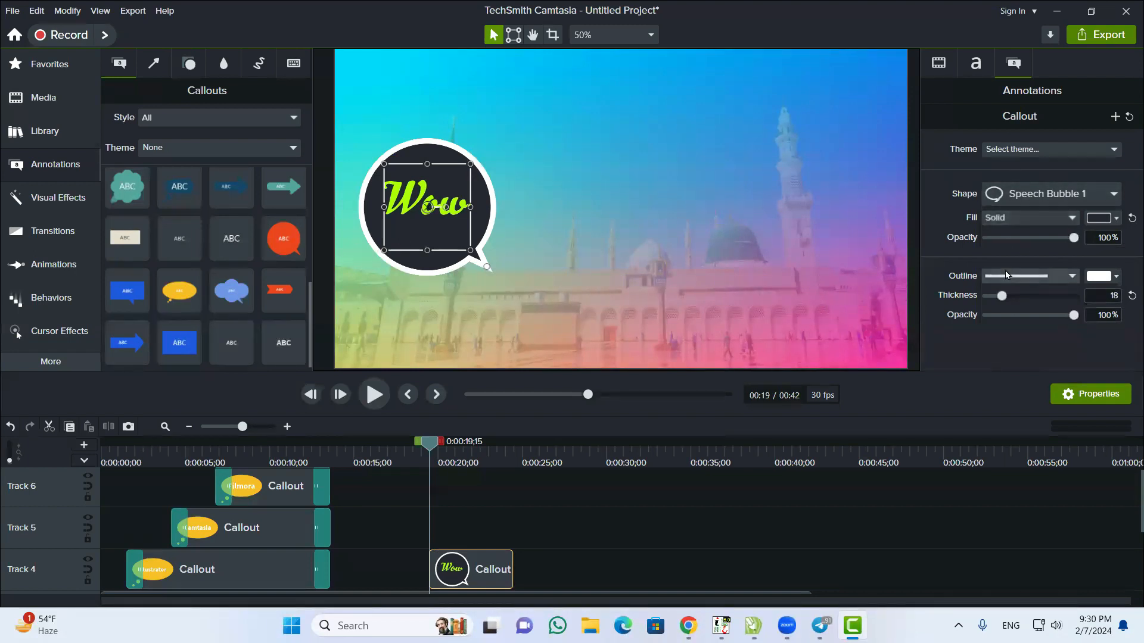
Apply the Fold transition to both ends of the "Wow" callout on Track 4 and preview the result
left_click(946, 67)
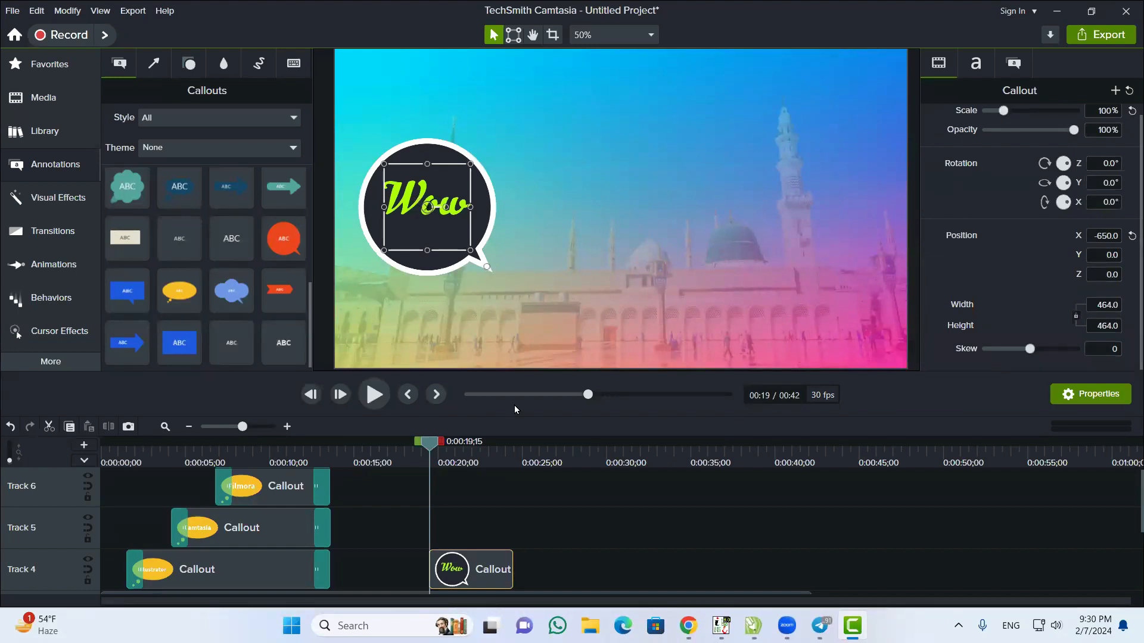
left_click(517, 479)
left_click(453, 563)
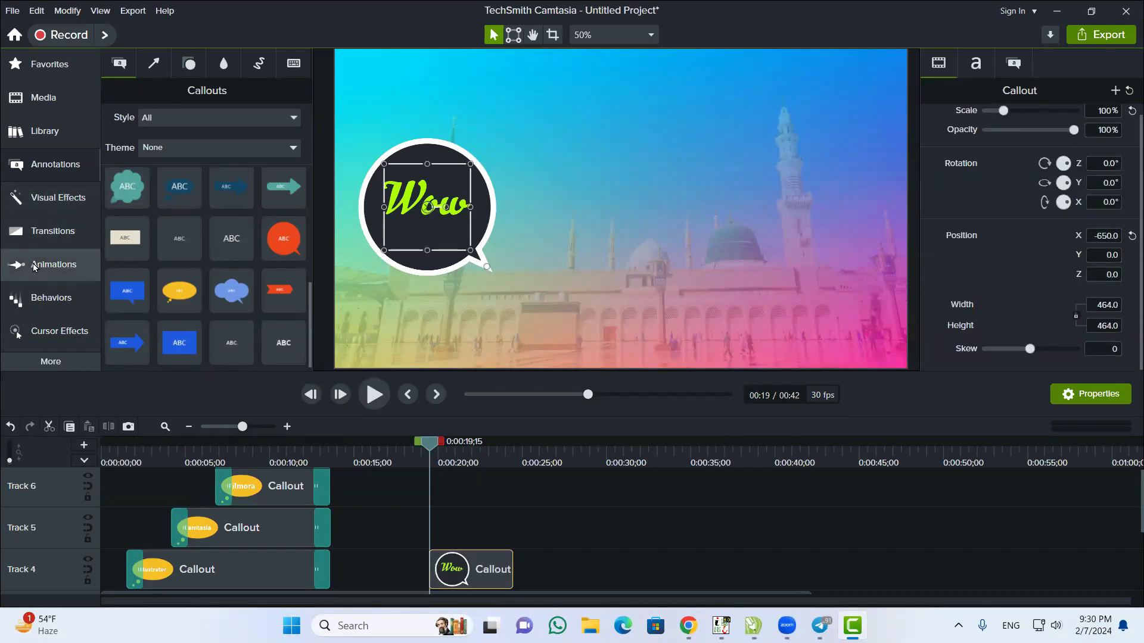
left_click(38, 236)
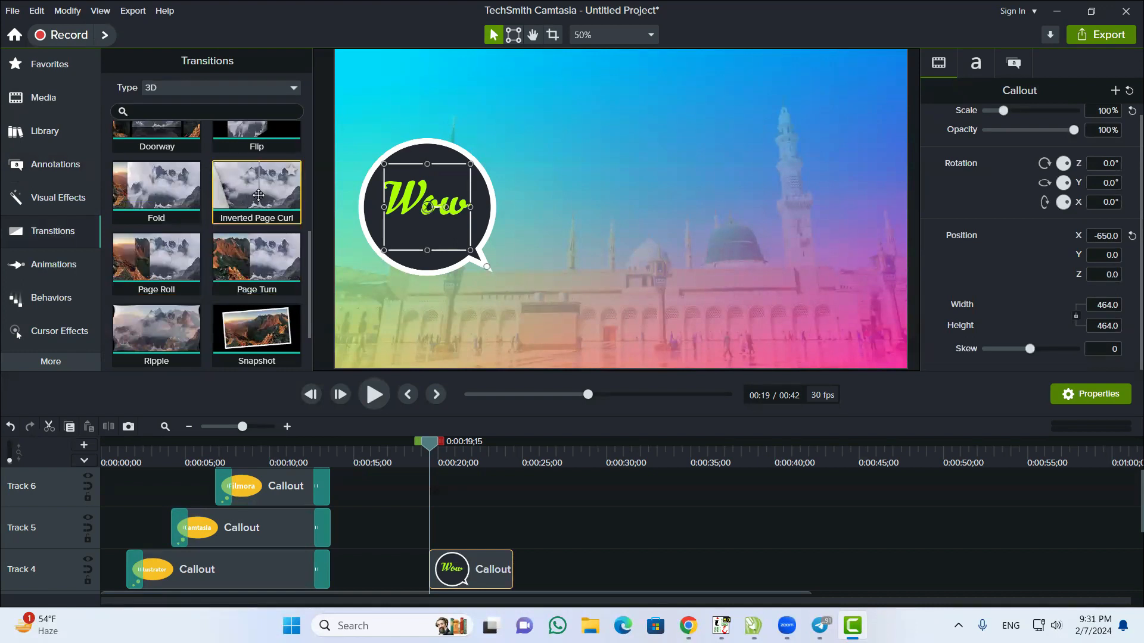
left_click_drag(166, 194, 483, 578)
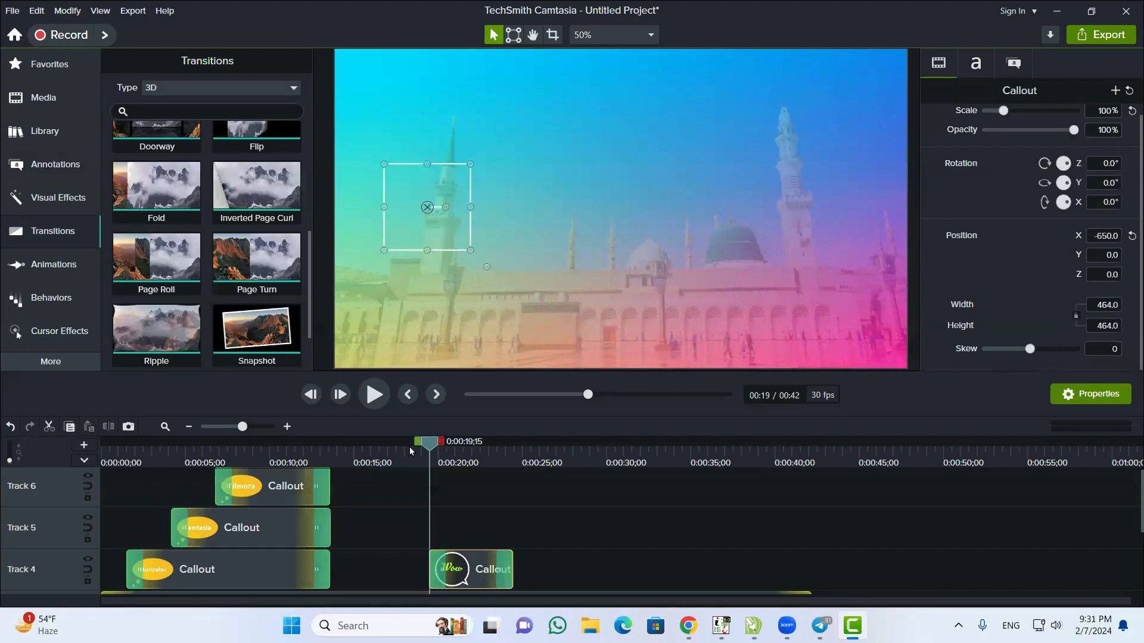
left_click(372, 404)
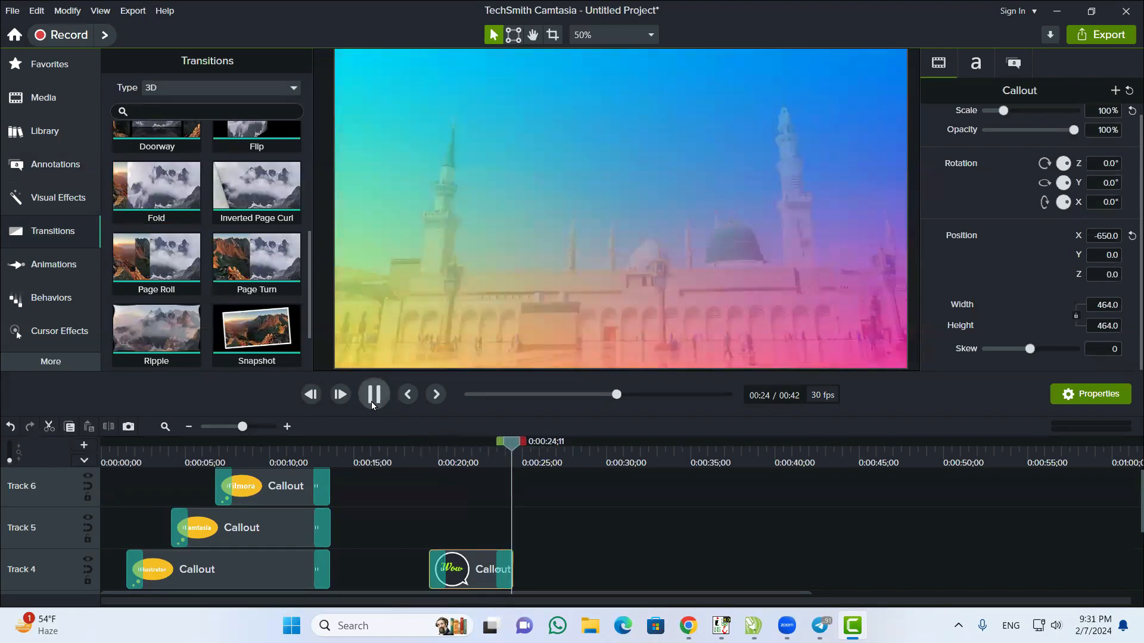
left_click(370, 402)
Move the playhead to 0:00:13;24 and delete all the callouts on Tracks 4, 5 and 6
left_click_drag(528, 442, 339, 459)
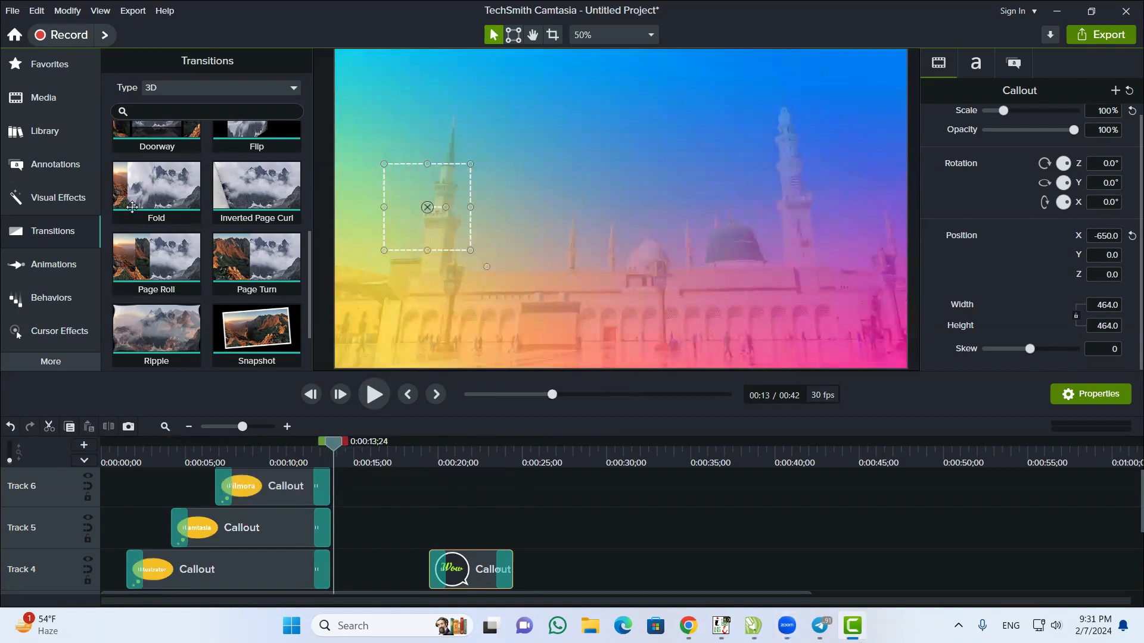
left_click(51, 161)
left_click(182, 241)
left_click_drag(581, 492, 232, 573)
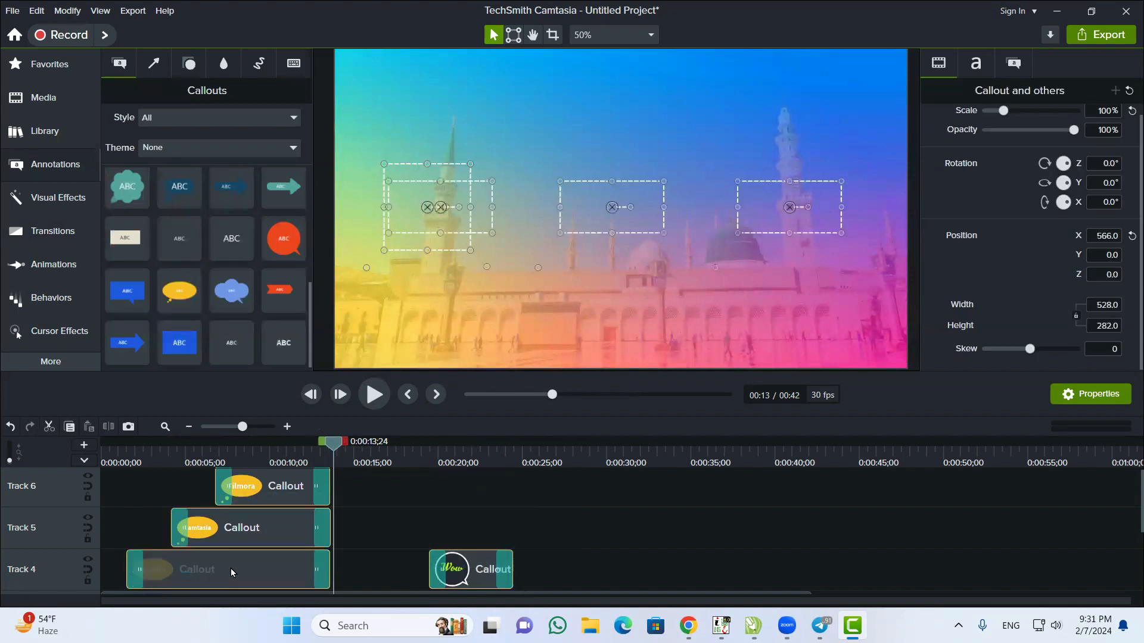
key("Delete")
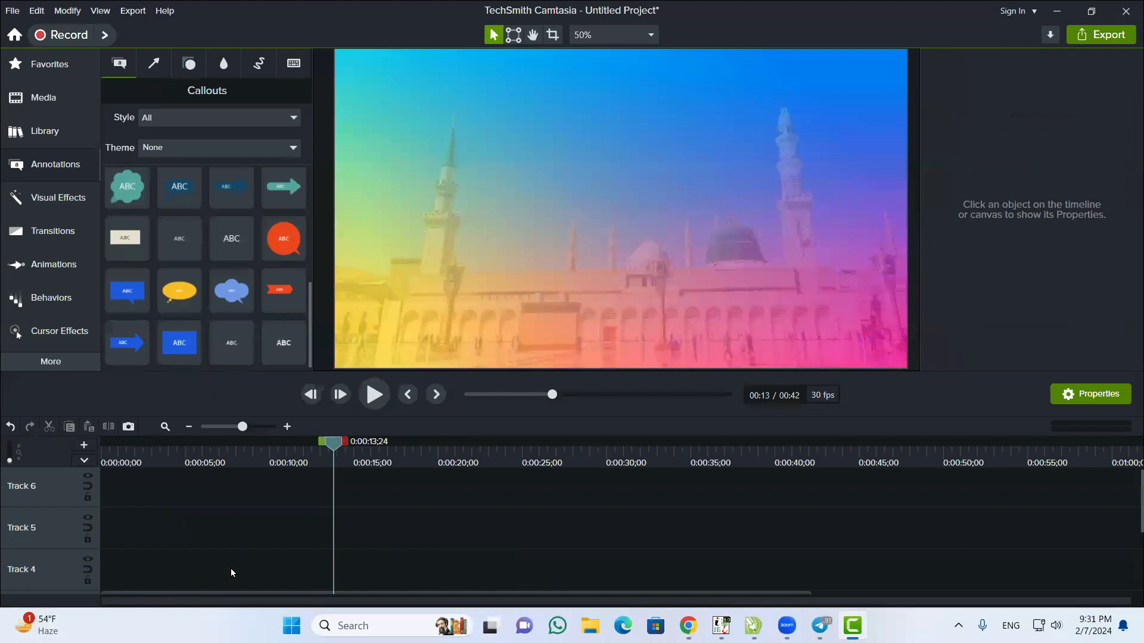
Add the blue arrow callout to the timeline at the playhead and replace its text with "Subscribe"
right_click(130, 346)
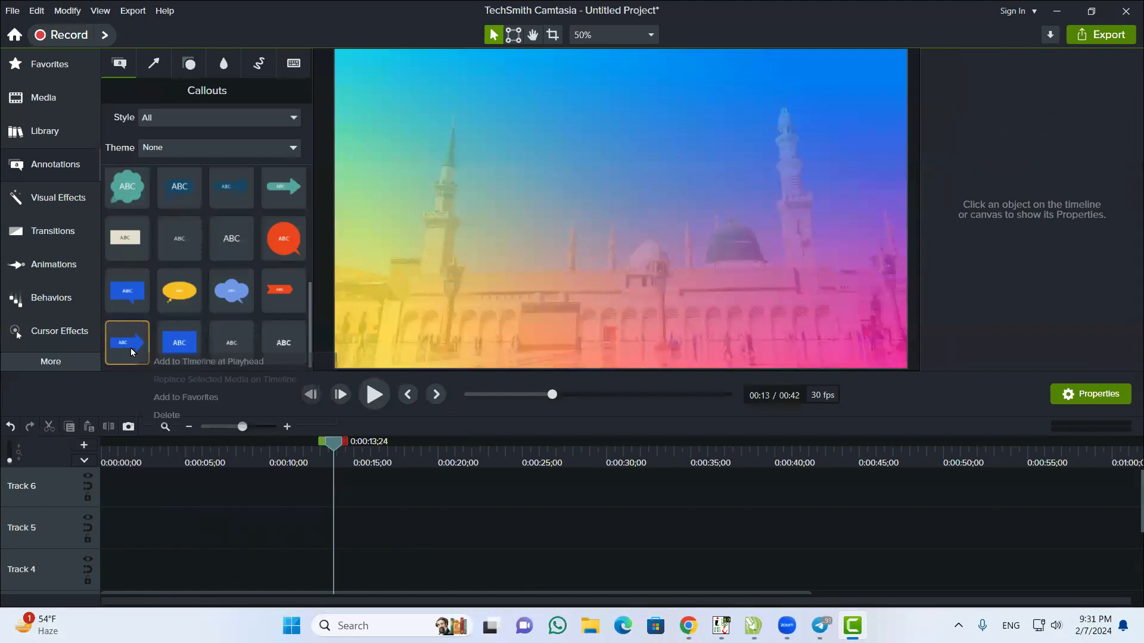
left_click(160, 359)
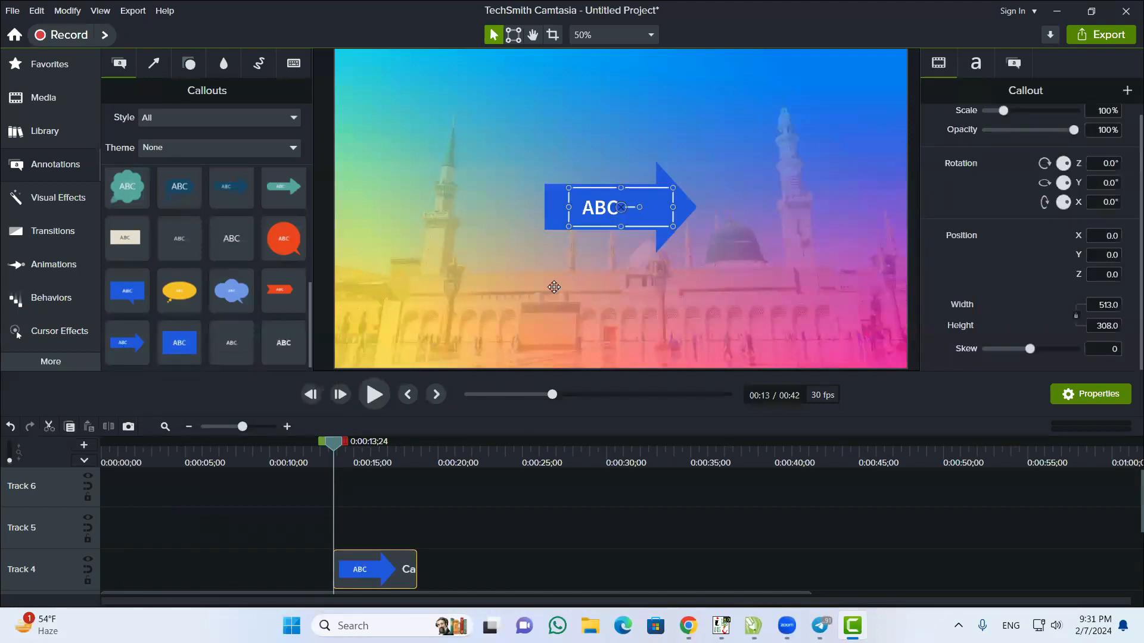
double_click(635, 213)
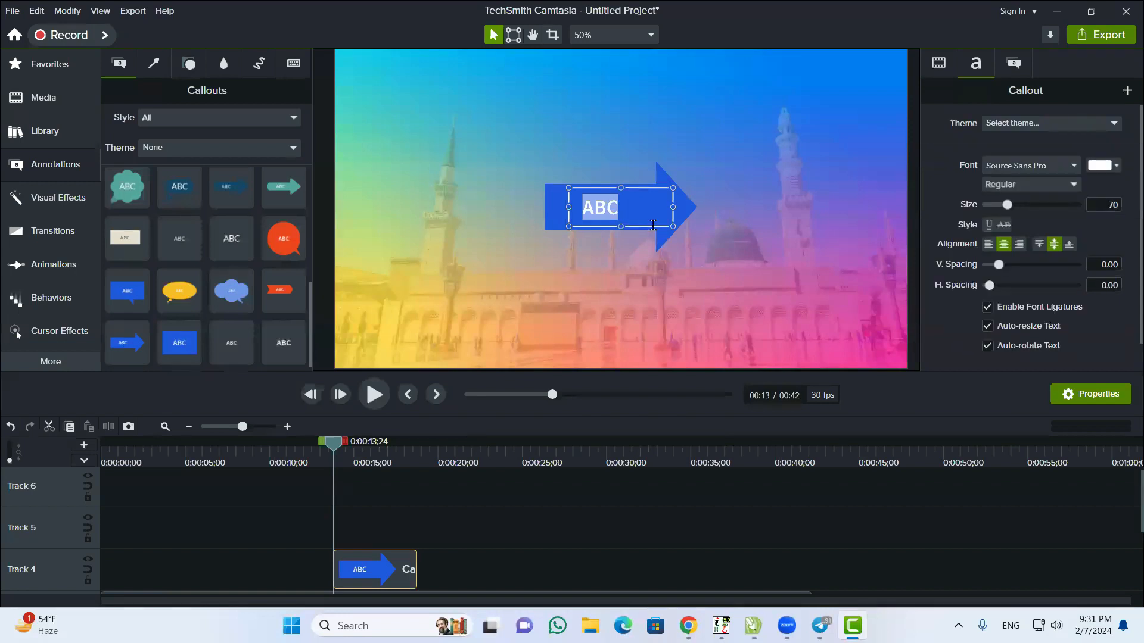
type("Sub")
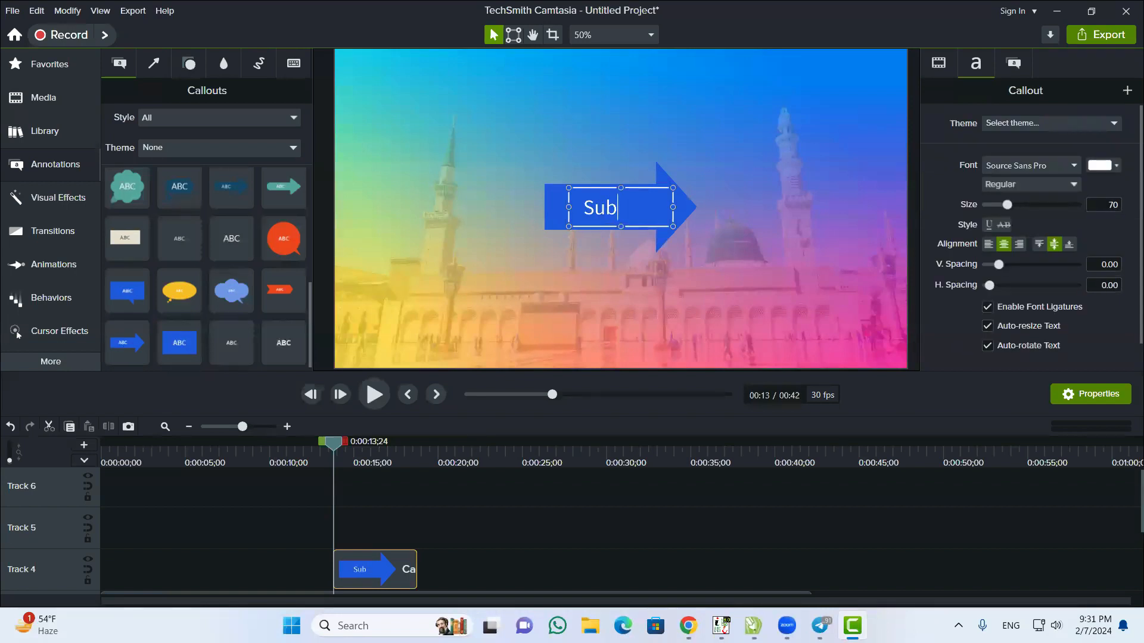
type("scribe")
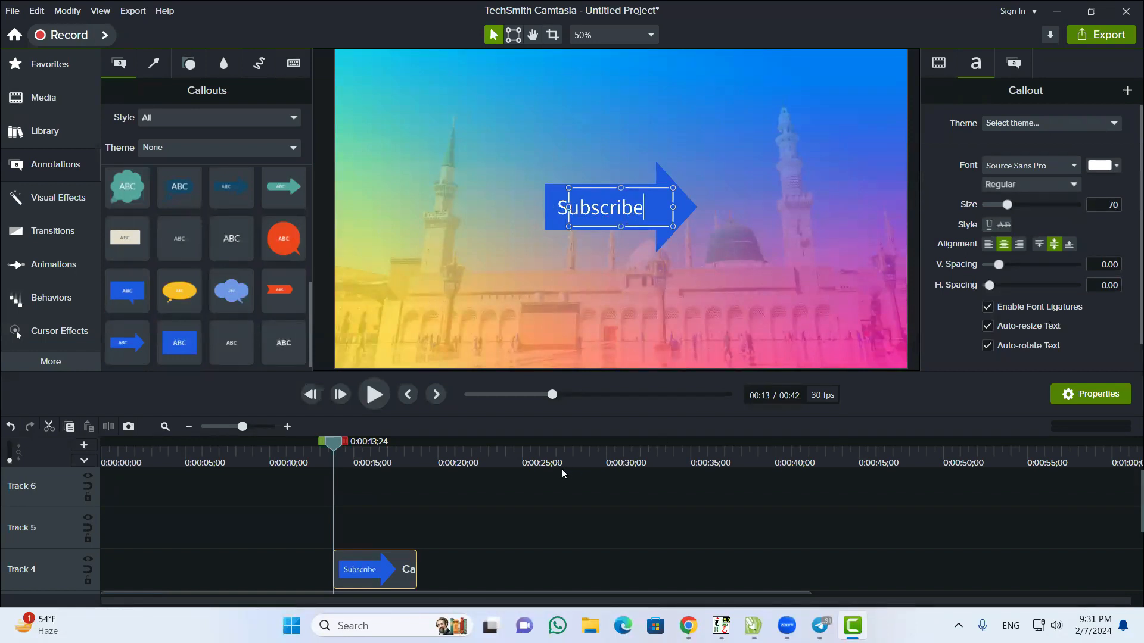
left_click(462, 477)
left_click(373, 573)
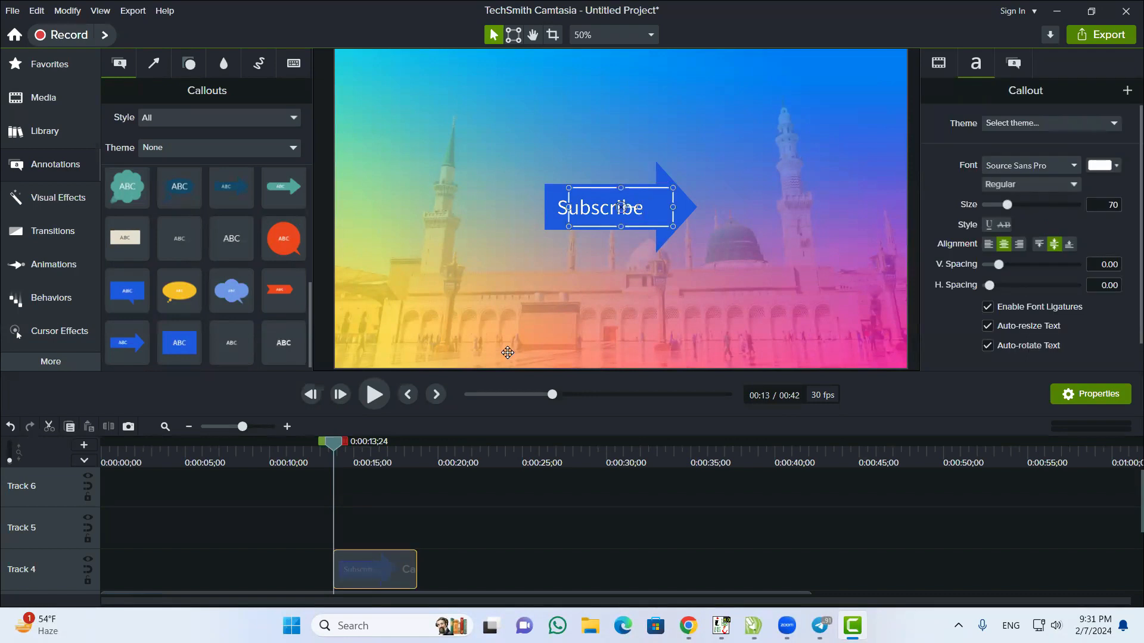
Change the "Subscribe" arrow's fill colour to red #E21E31 and deselect the callout
left_click(1014, 65)
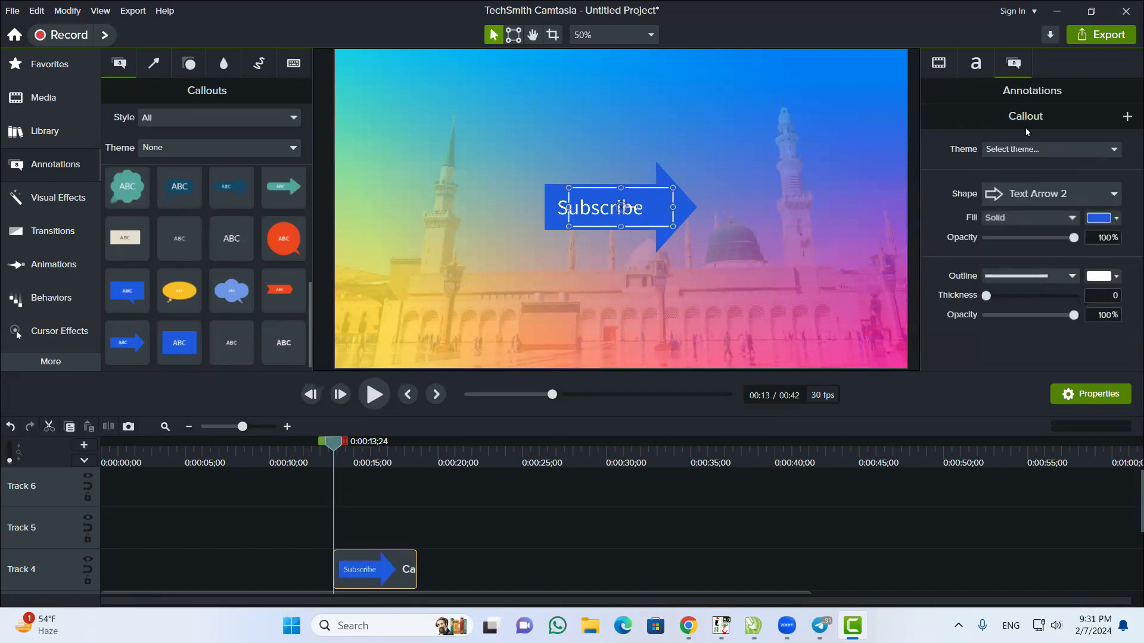
left_click(1116, 219)
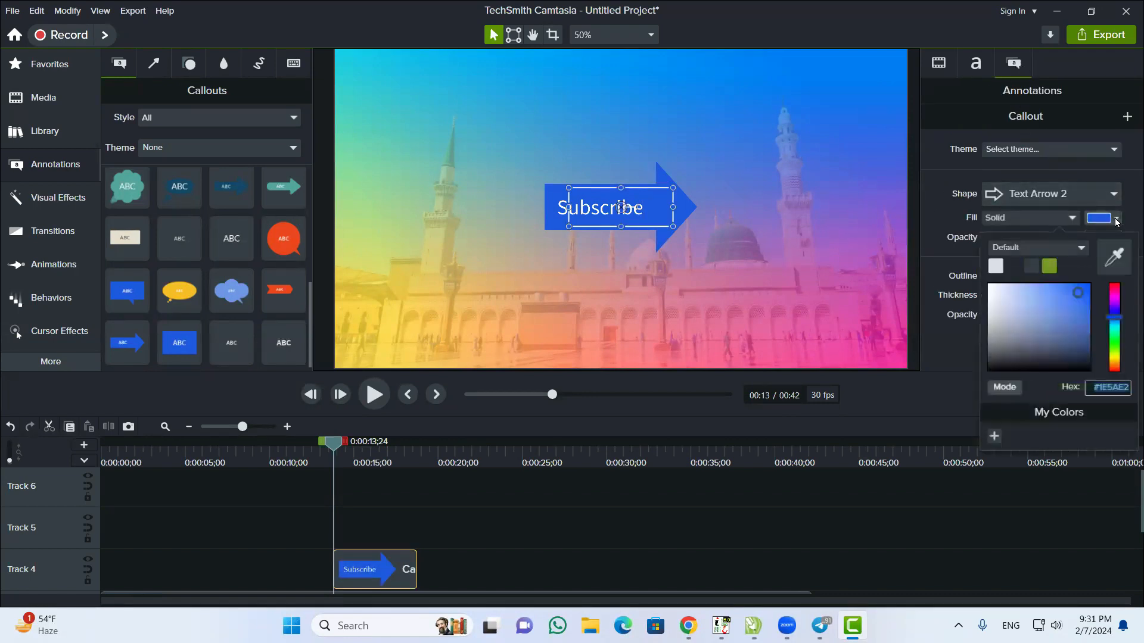
left_click_drag(1118, 294, 1115, 284)
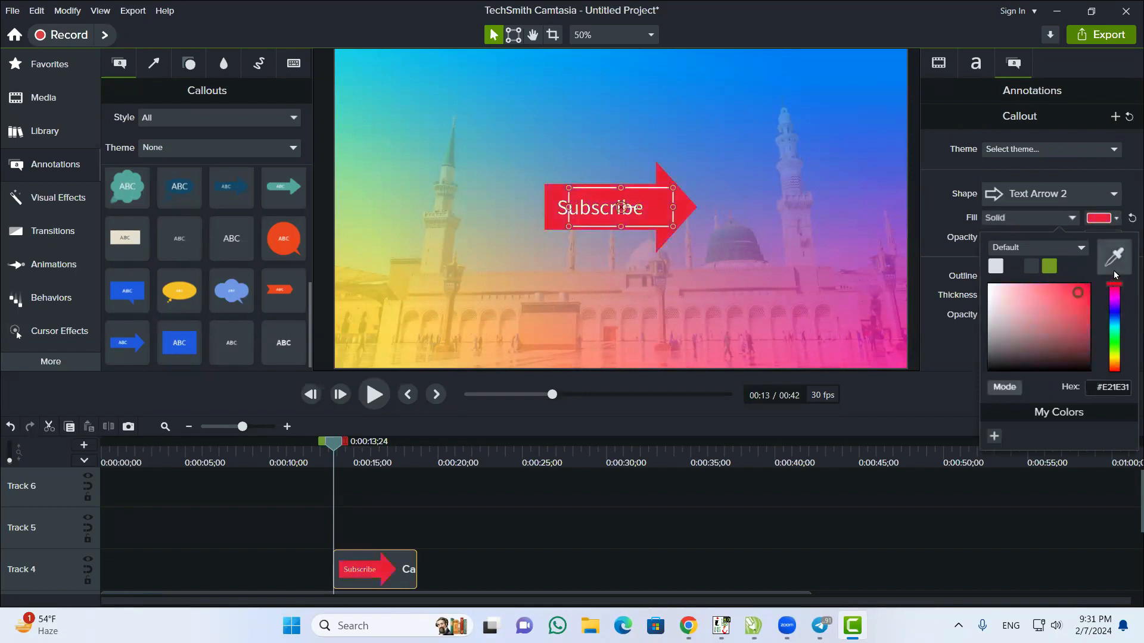
left_click(377, 552)
left_click(462, 530)
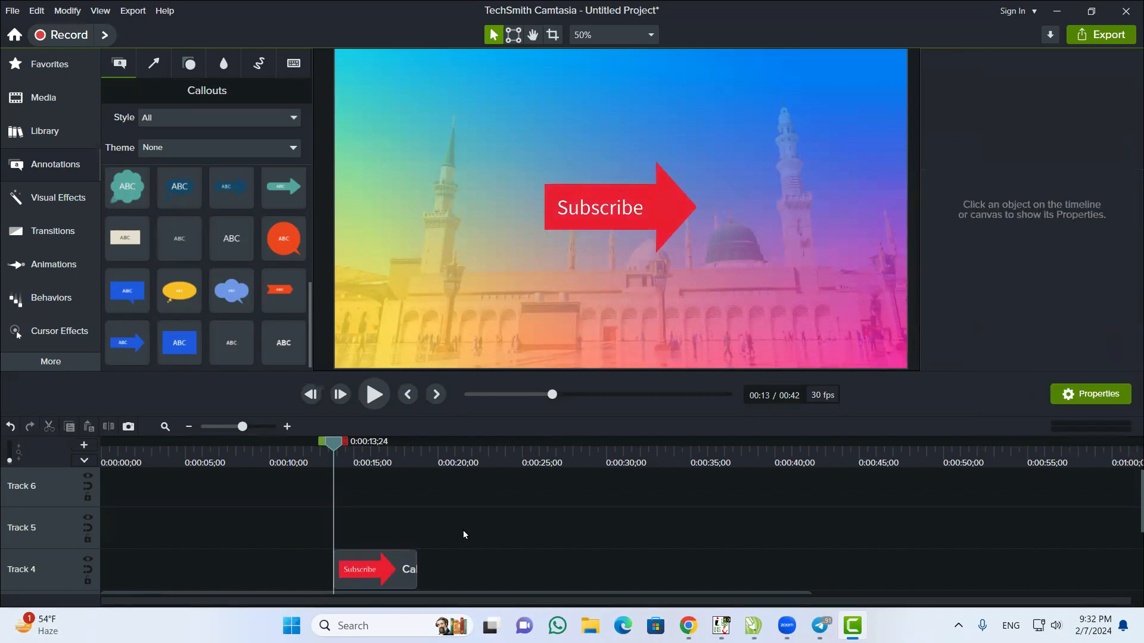
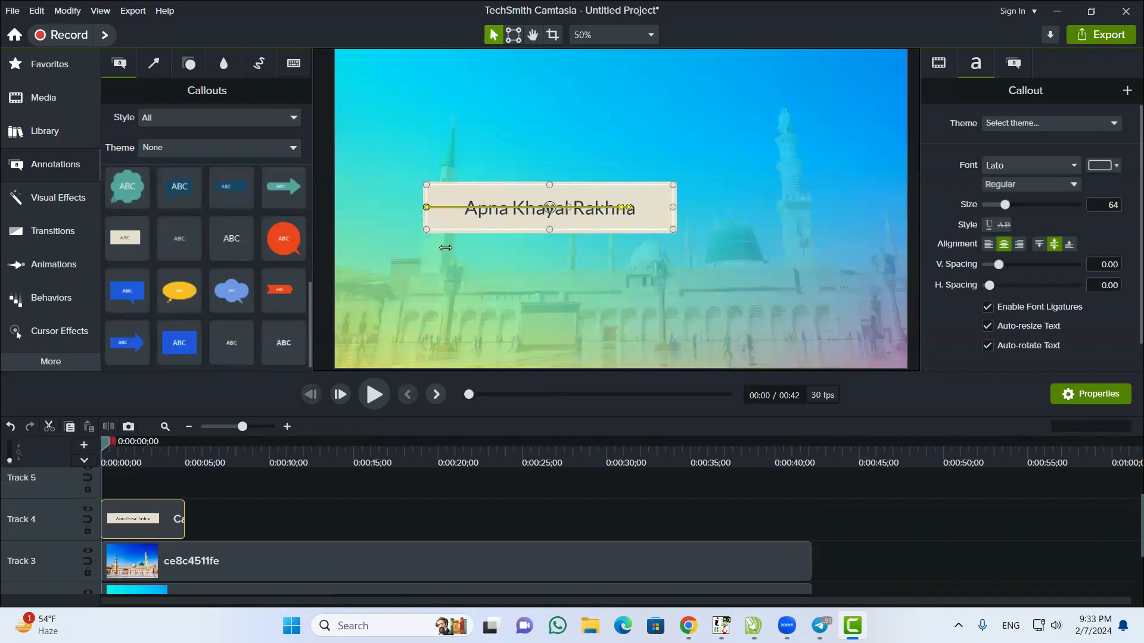
Move the "Apna Khayal Rakhna" callout to the lower part of the canvas, right of centre, and set its font to Advertising Script
left_click_drag(505, 191, 718, 327)
double_click(532, 324)
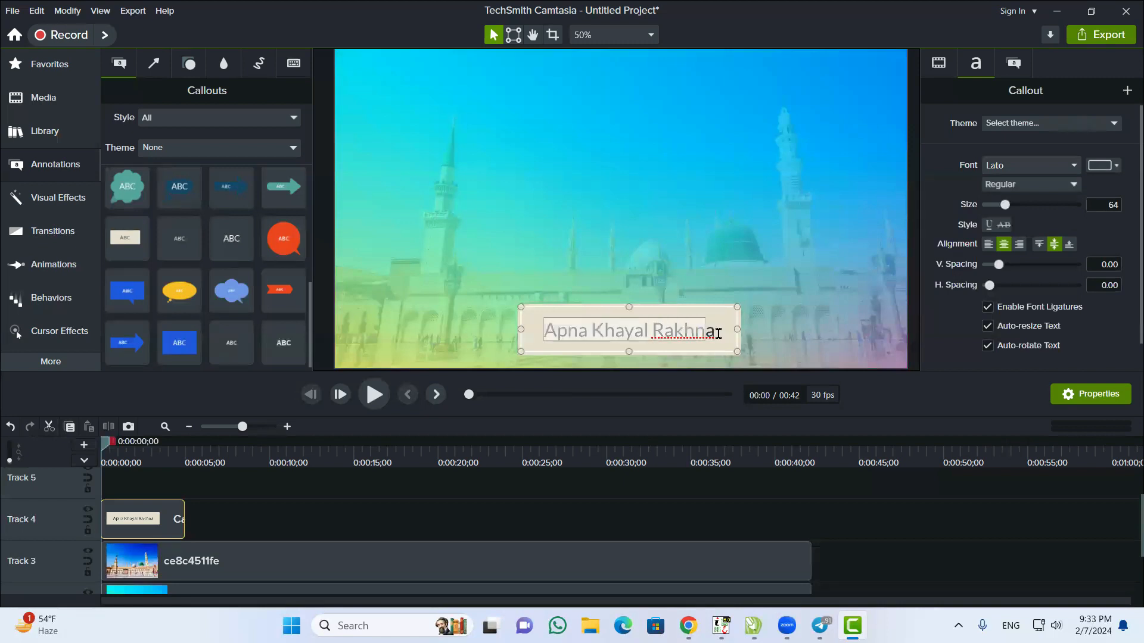
left_click(1020, 164)
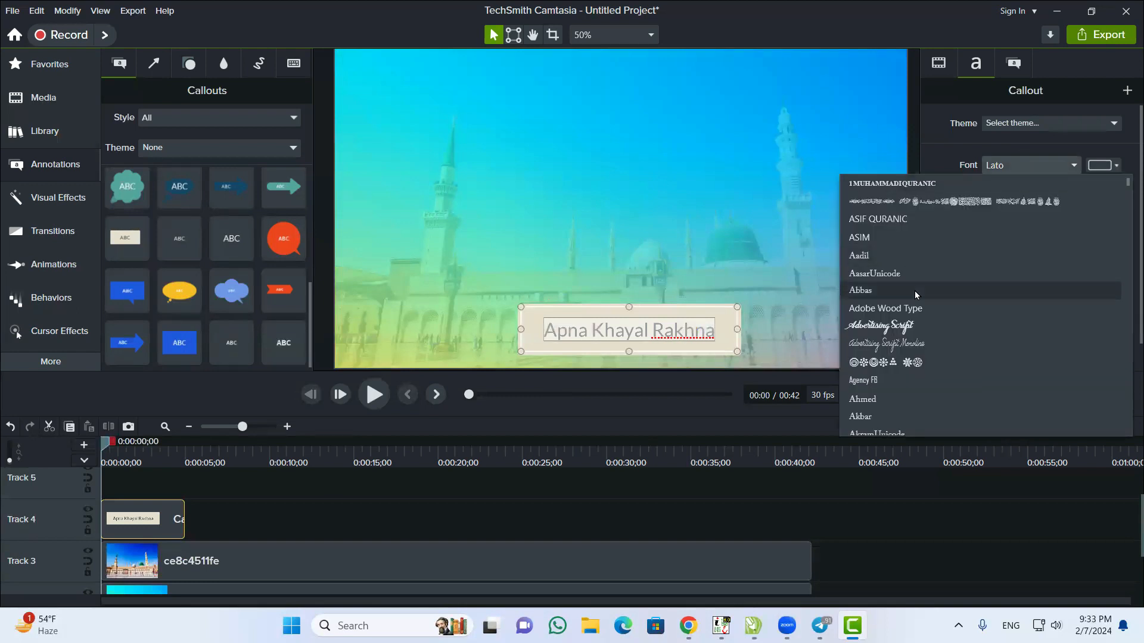
left_click(898, 328)
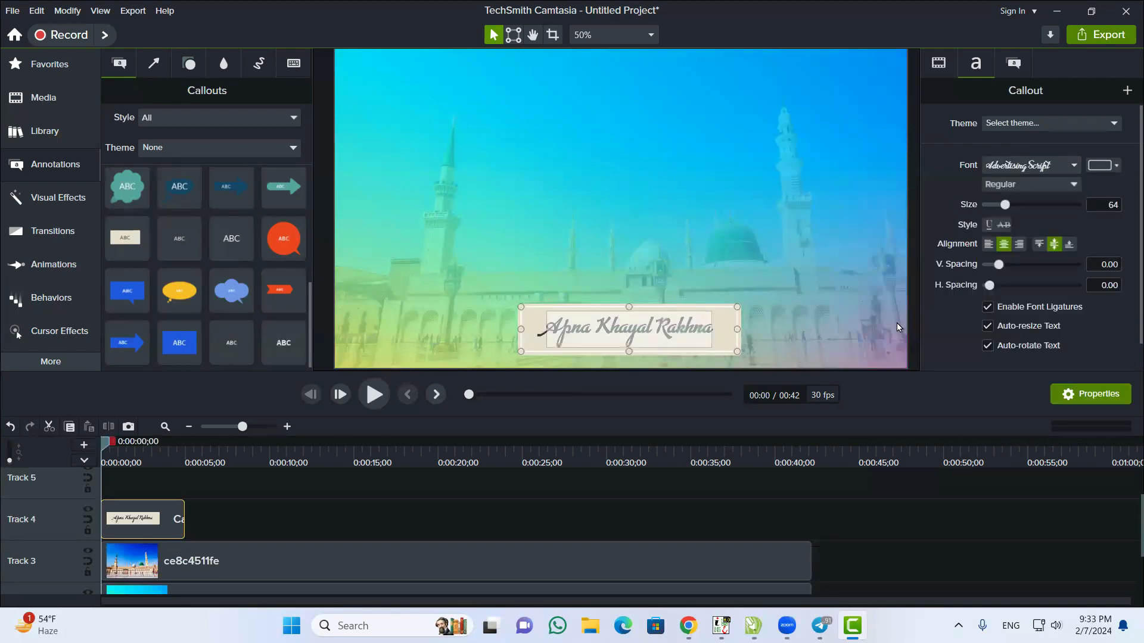
left_click(487, 507)
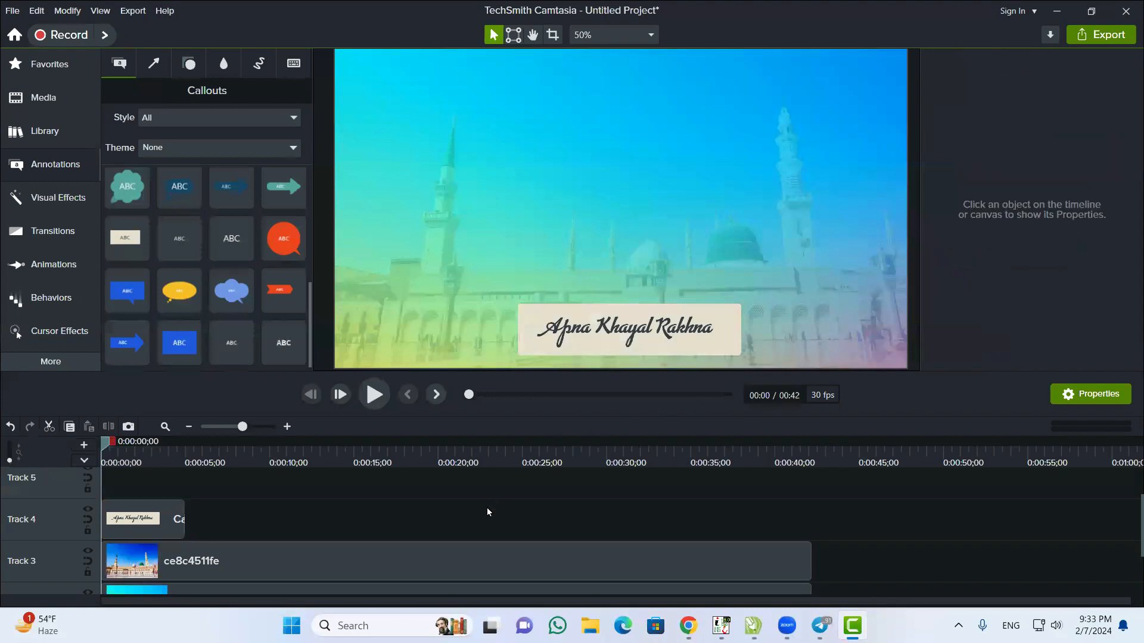
Change the "Apna Khayal Rakhna" text colour to the off-white default swatch
left_click(527, 343)
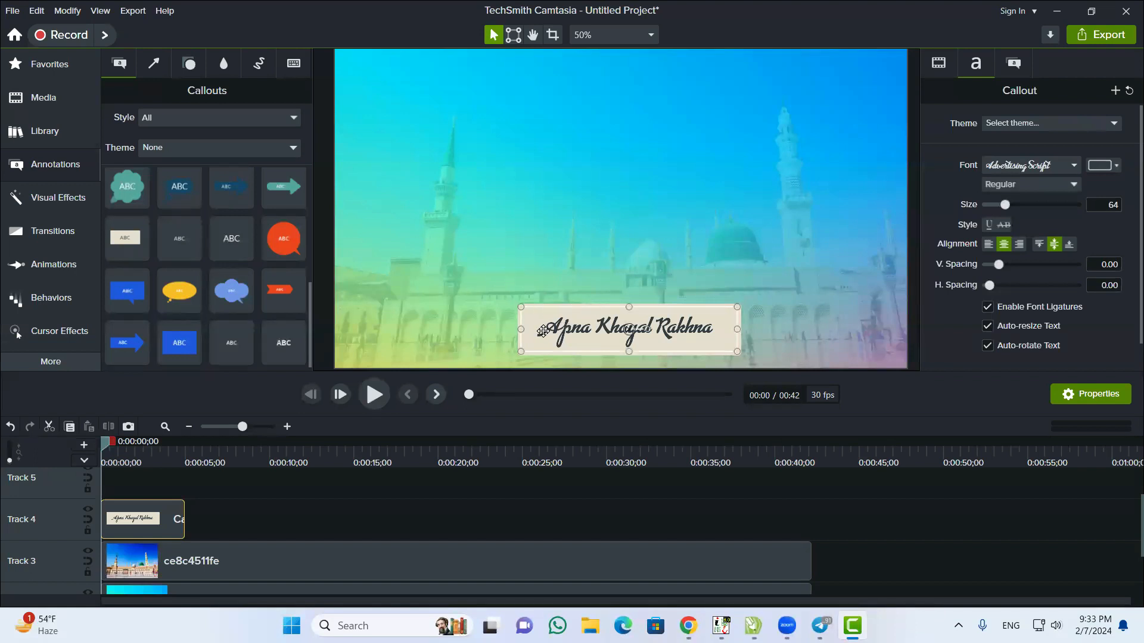
double_click(542, 332)
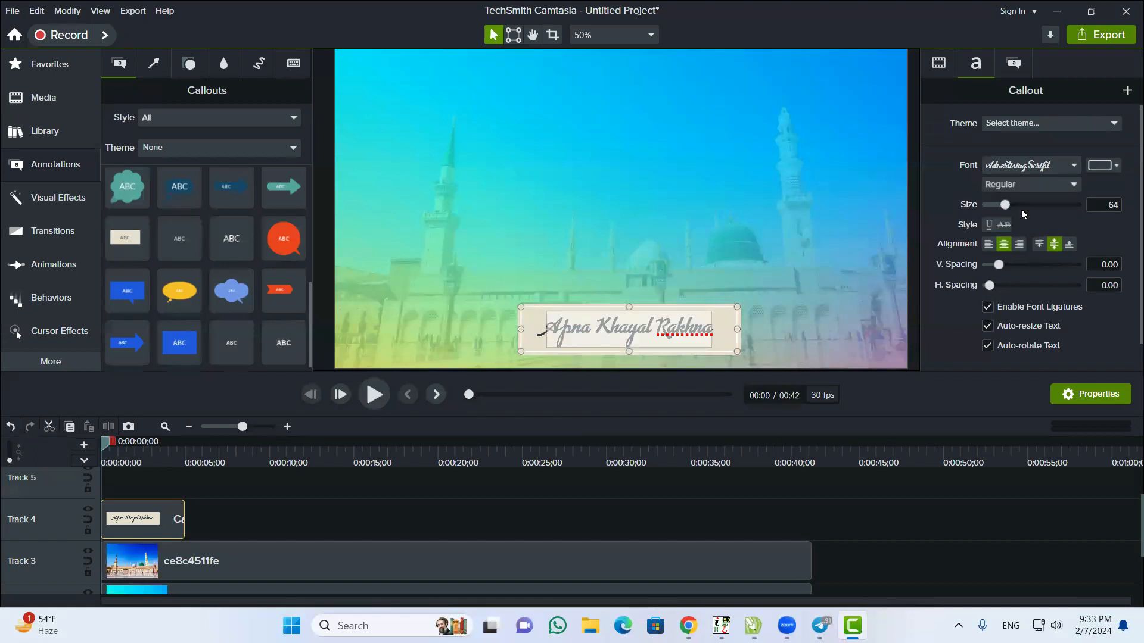
left_click(1116, 167)
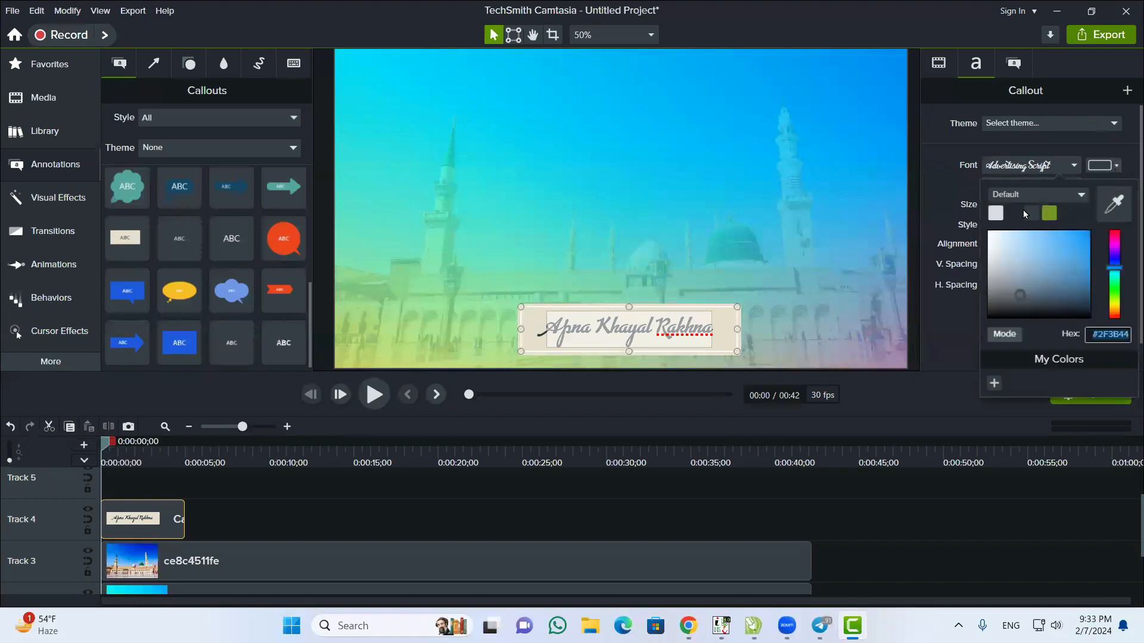
left_click(995, 214)
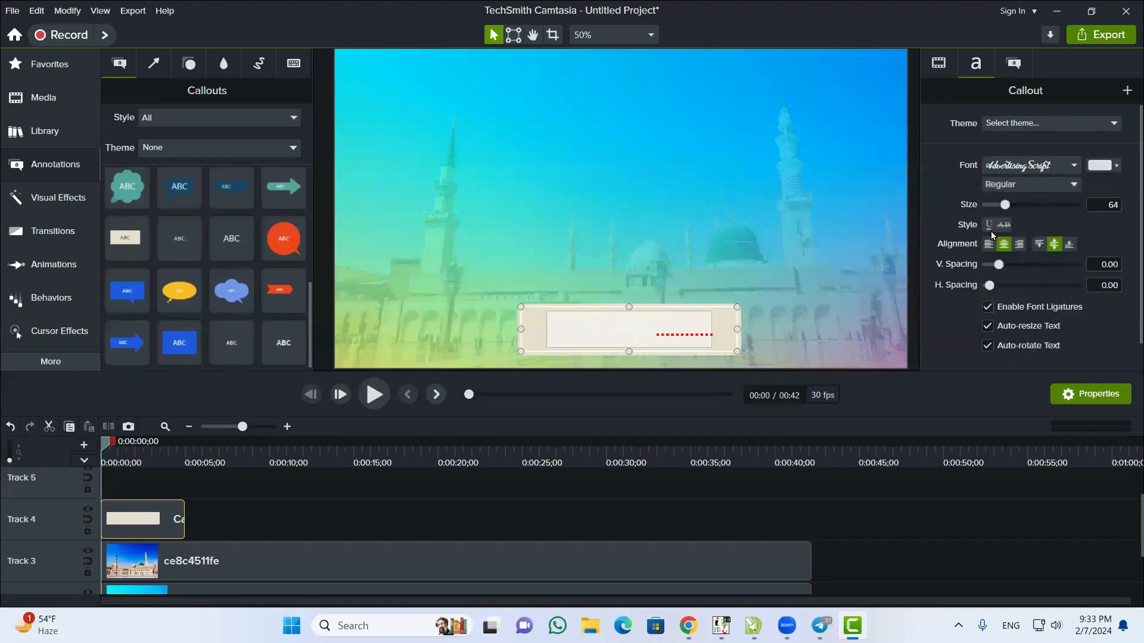
left_click(541, 349)
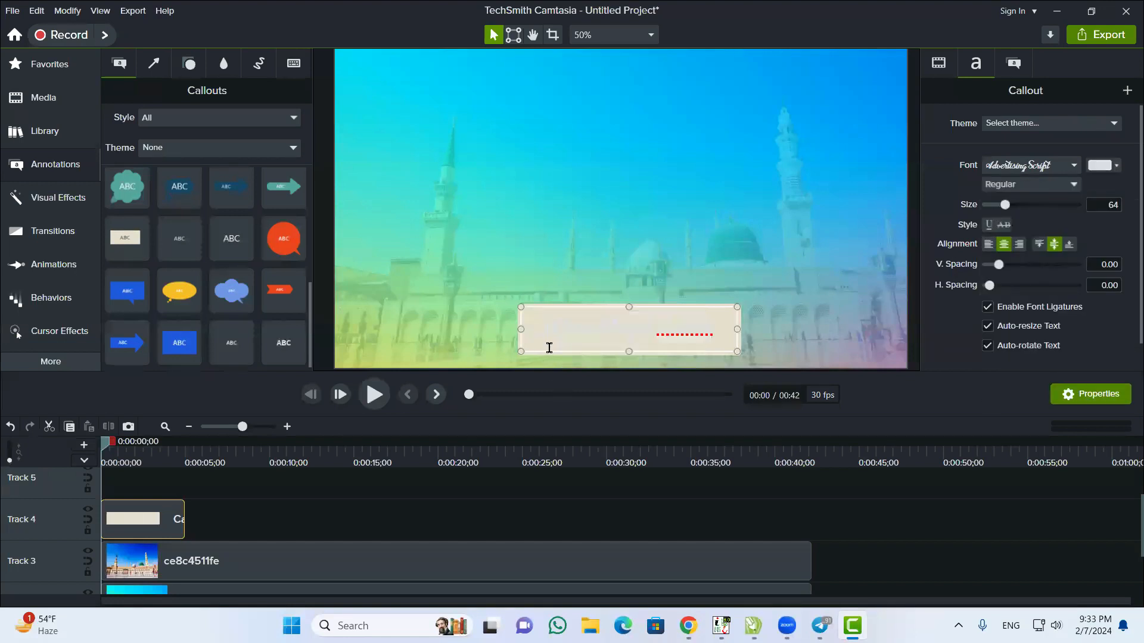
Change the callout's solid fill to the dark default swatch and deselect the callout
left_click(1003, 75)
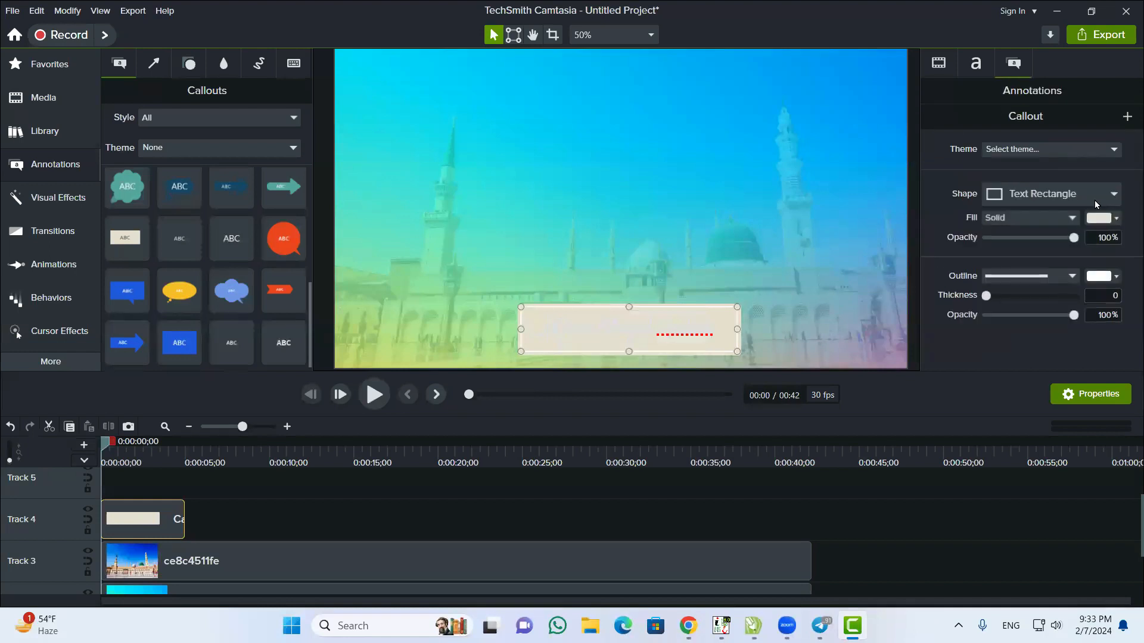
left_click(1117, 219)
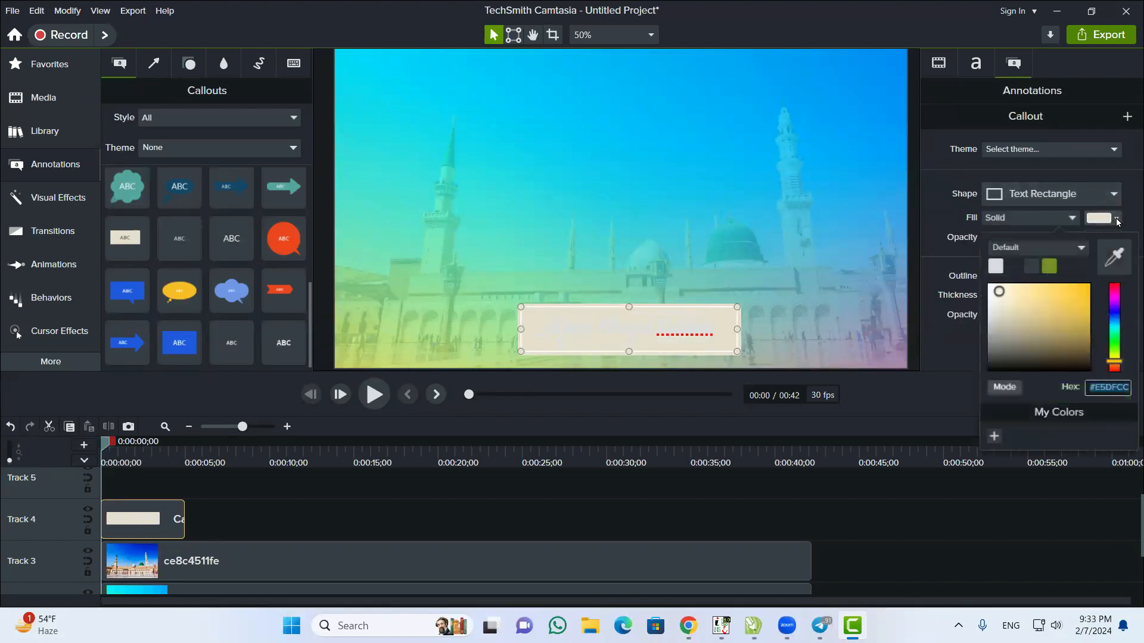
left_click(1031, 267)
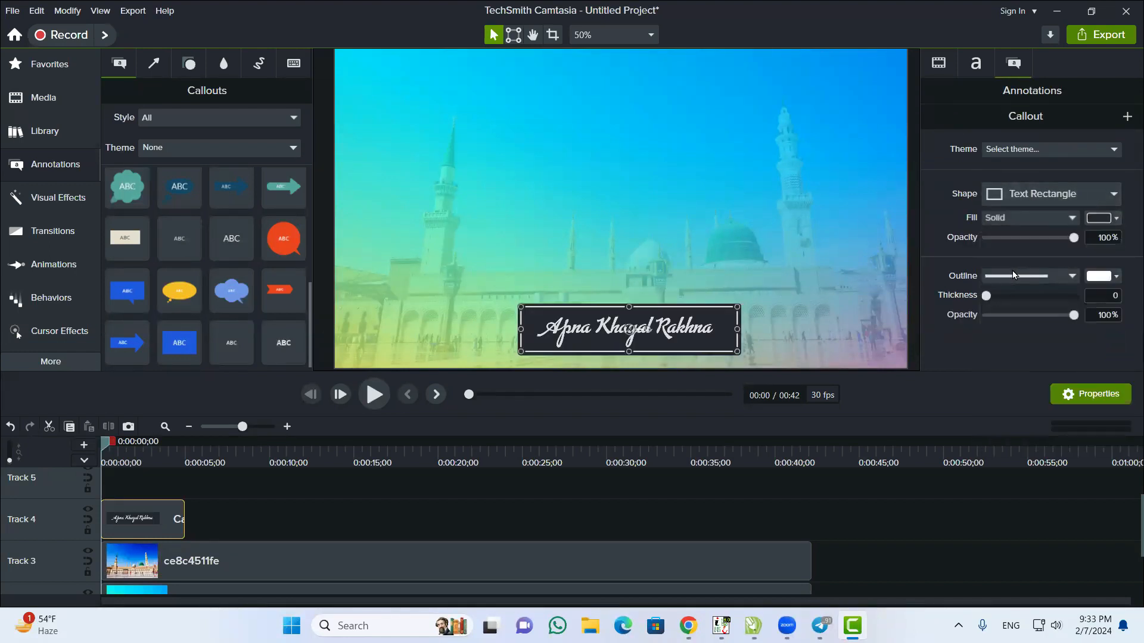
left_click(522, 484)
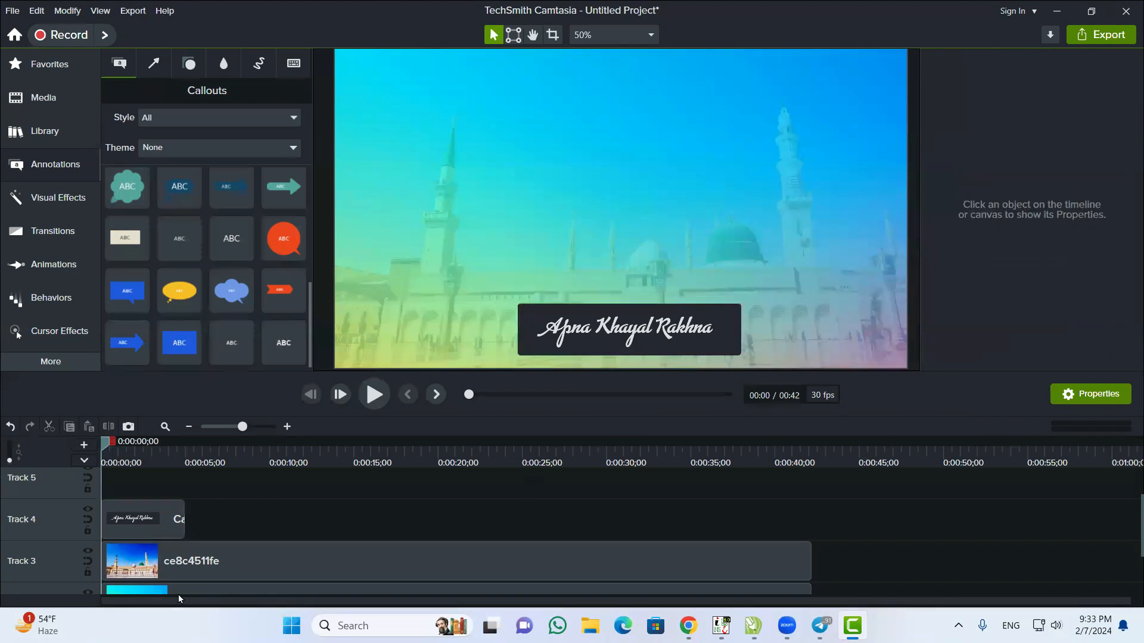
Give the "Apna Khayal Rakhna" callout a white outline with a thickness of 11
left_click(620, 318)
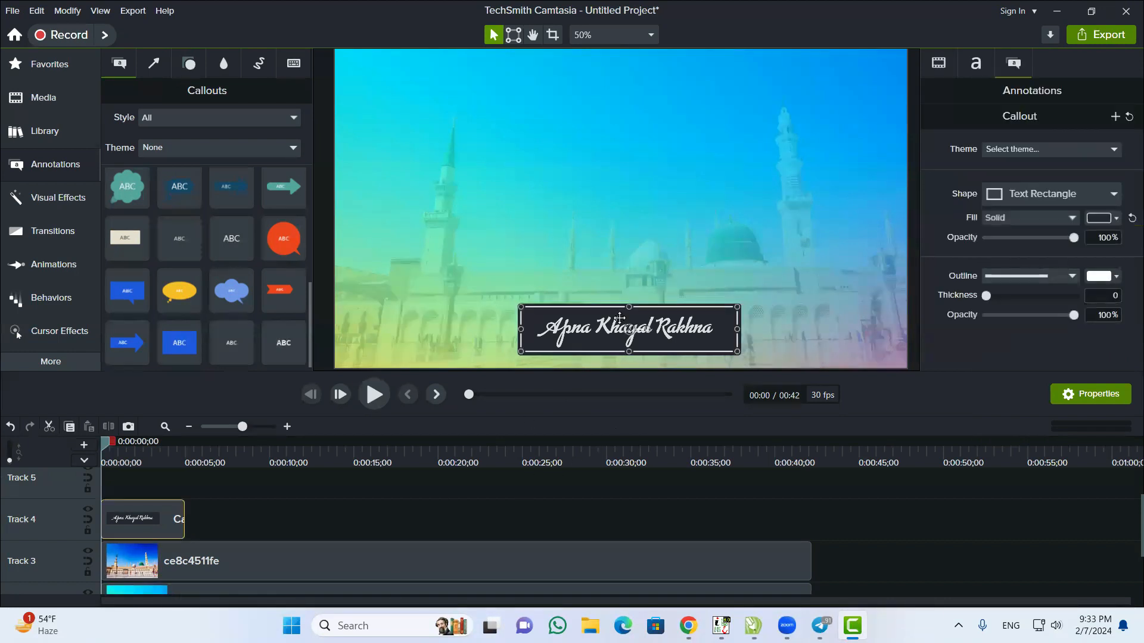
left_click_drag(987, 297, 995, 297)
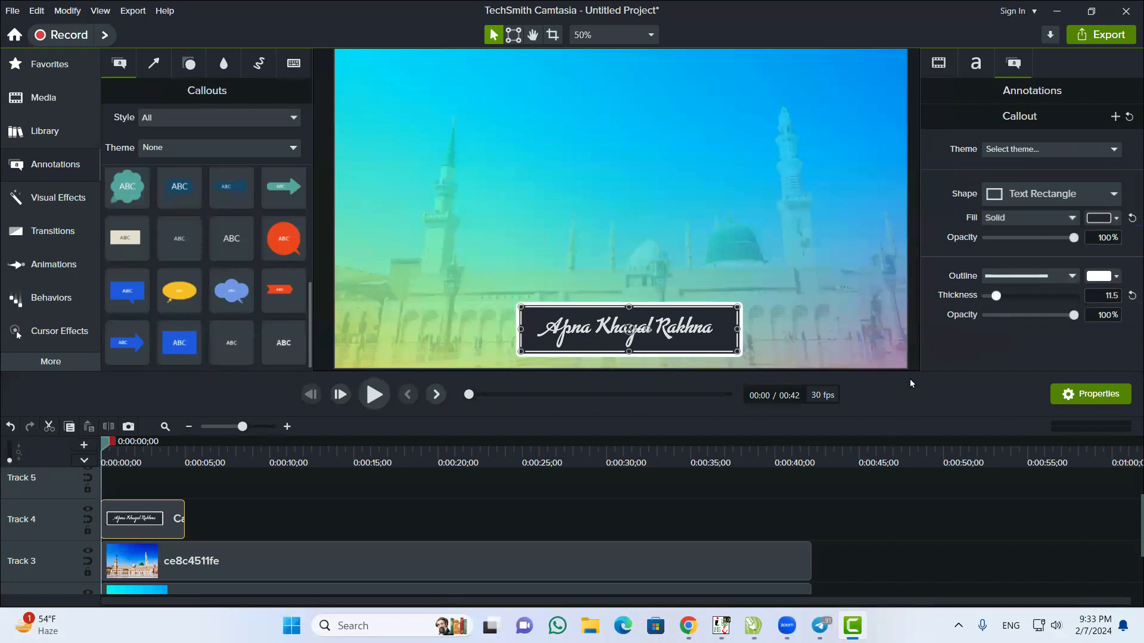
left_click(297, 528)
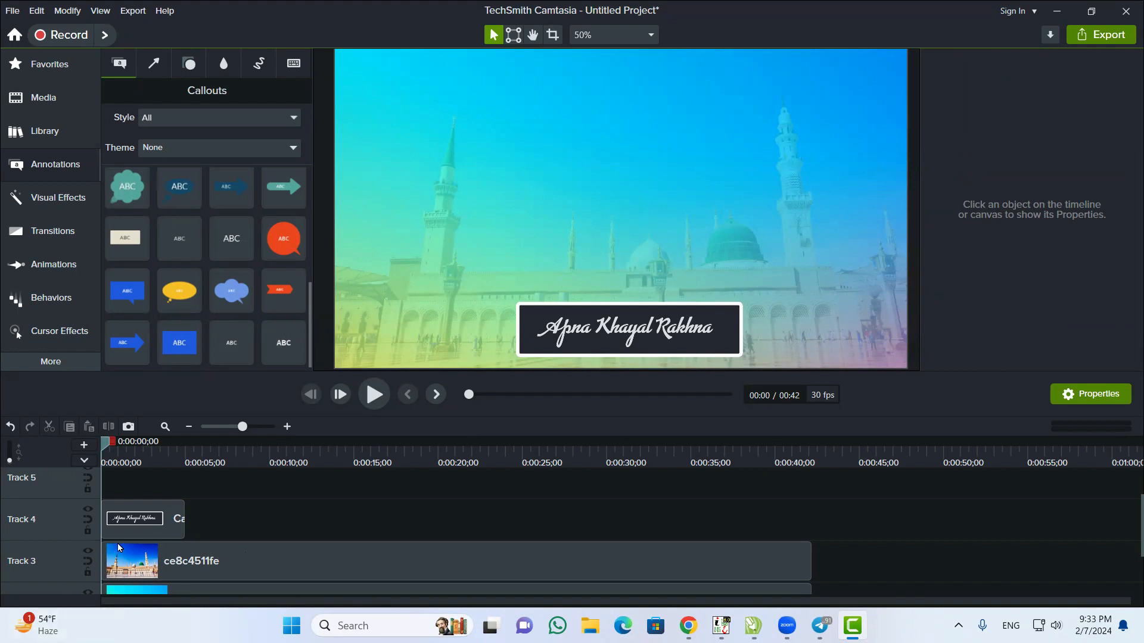
Extend the callout clip on Track 4 to a duration of about 16 seconds
left_click(149, 526)
left_click_drag(184, 520, 374, 513)
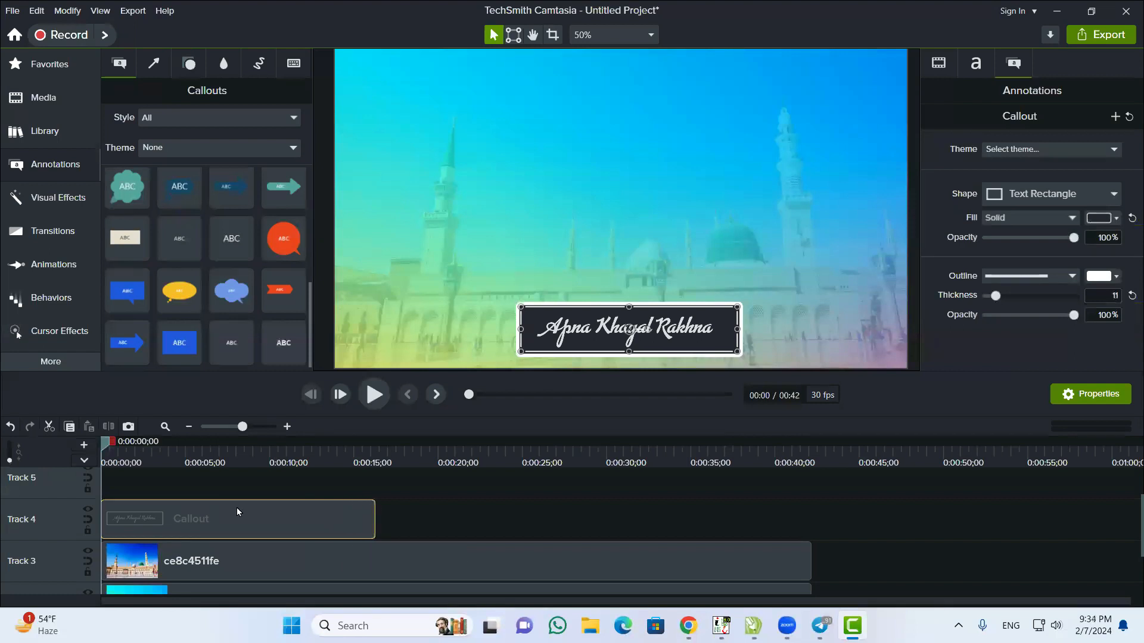
Show transitions of all types and search them for "sli"
left_click(59, 234)
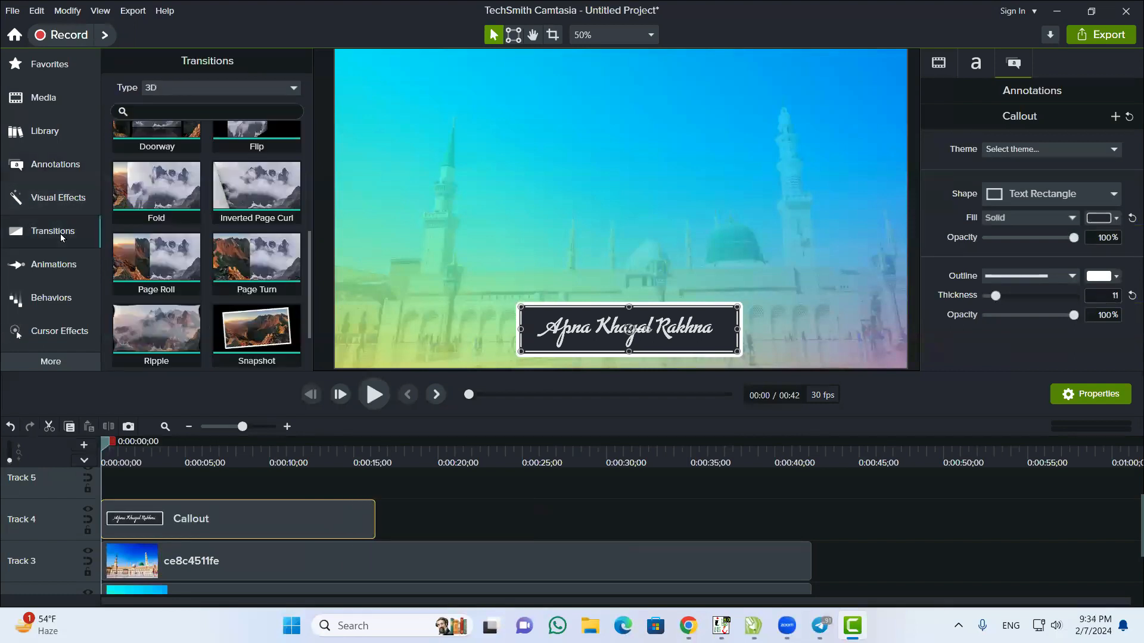
left_click(181, 89)
left_click(173, 94)
left_click(173, 88)
left_click(162, 112)
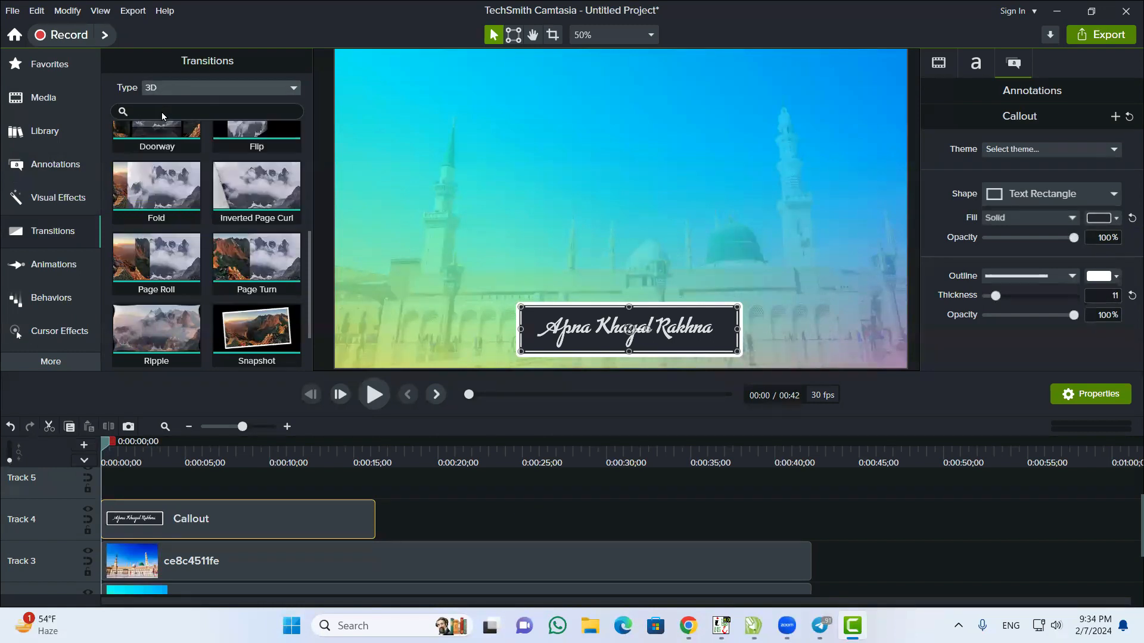
left_click(165, 88)
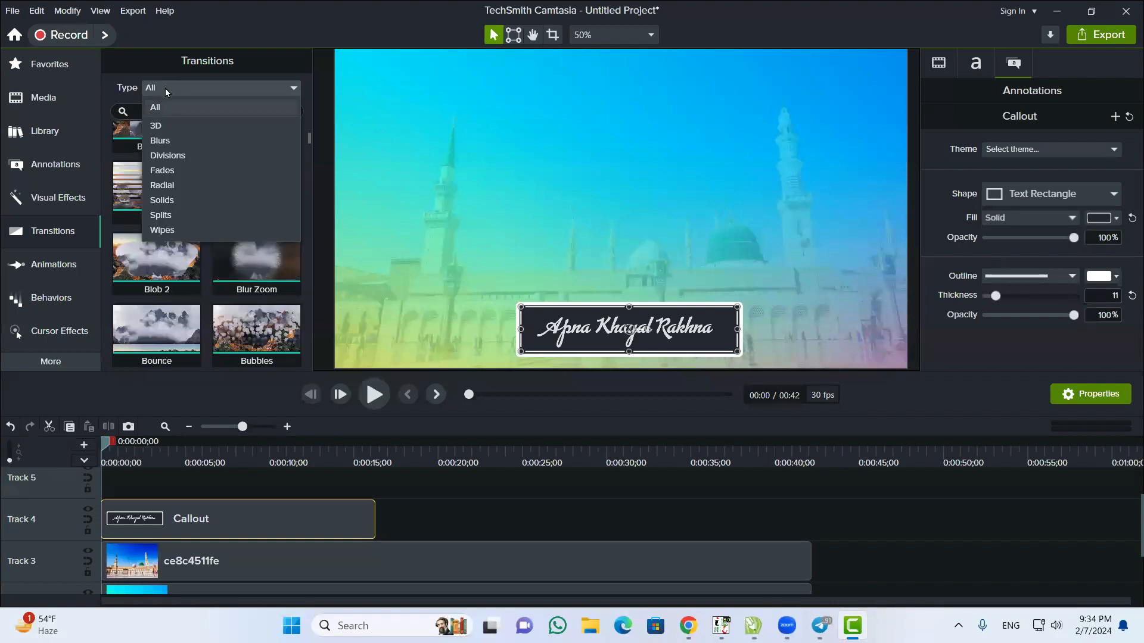
left_click(163, 108)
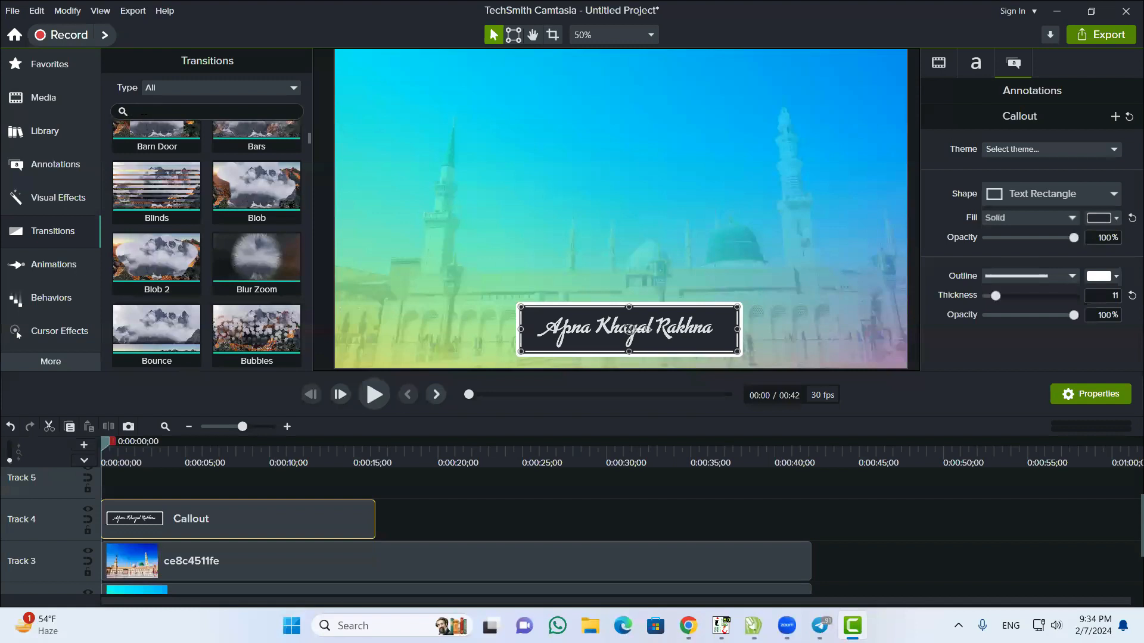
type("sl")
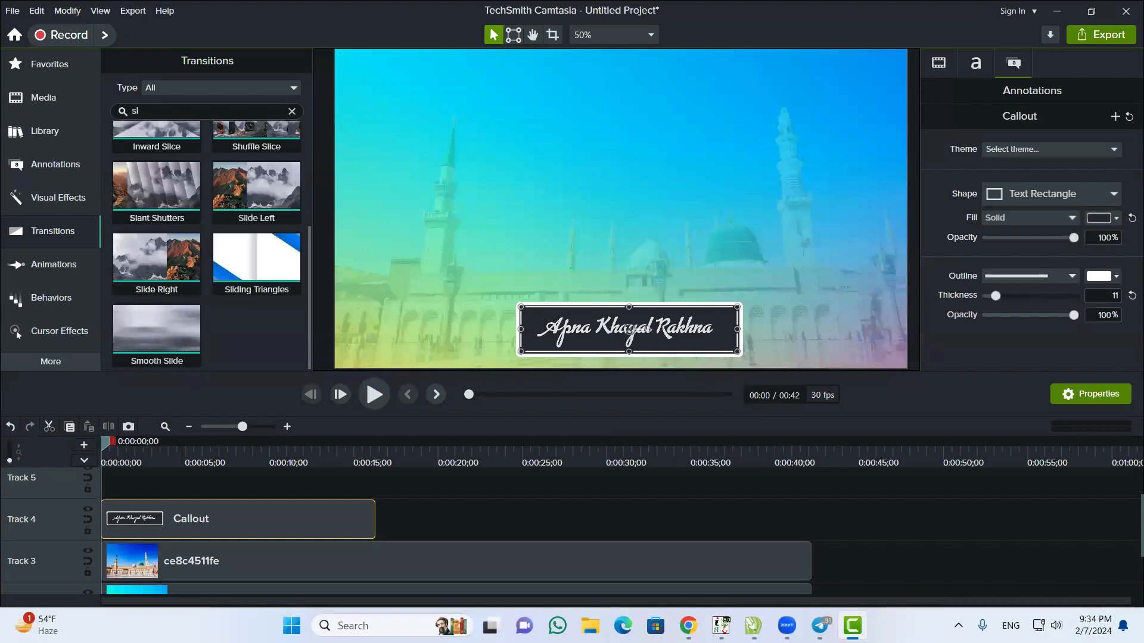
type("i")
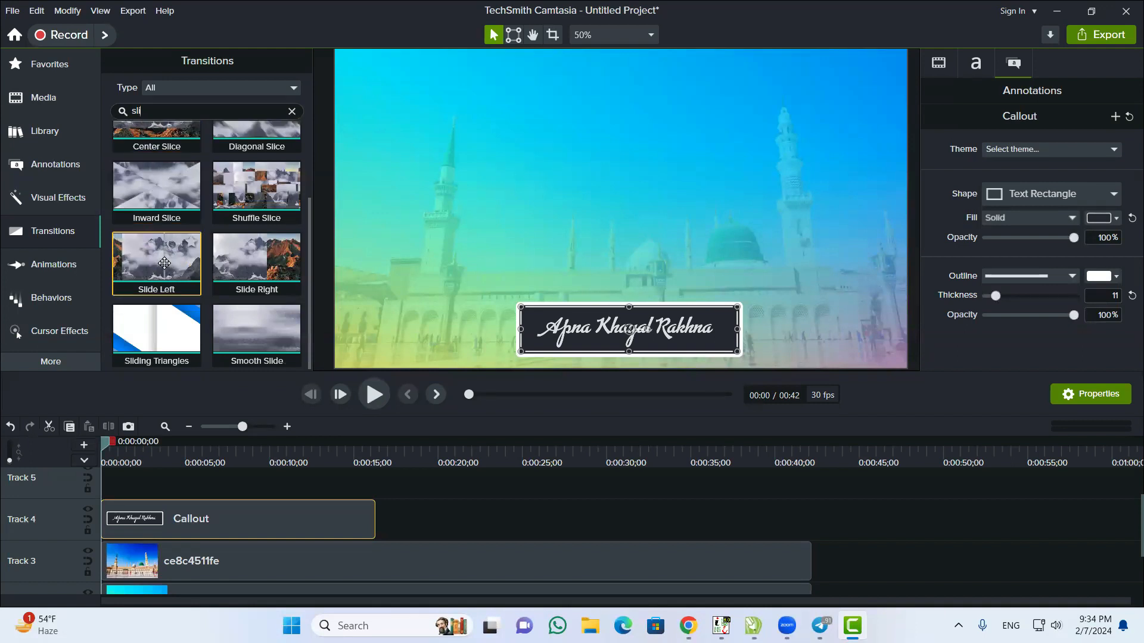
Apply the Slide Left transition to the start of the callout on Track 4 and preview it
left_click_drag(157, 250, 142, 518)
left_click(373, 394)
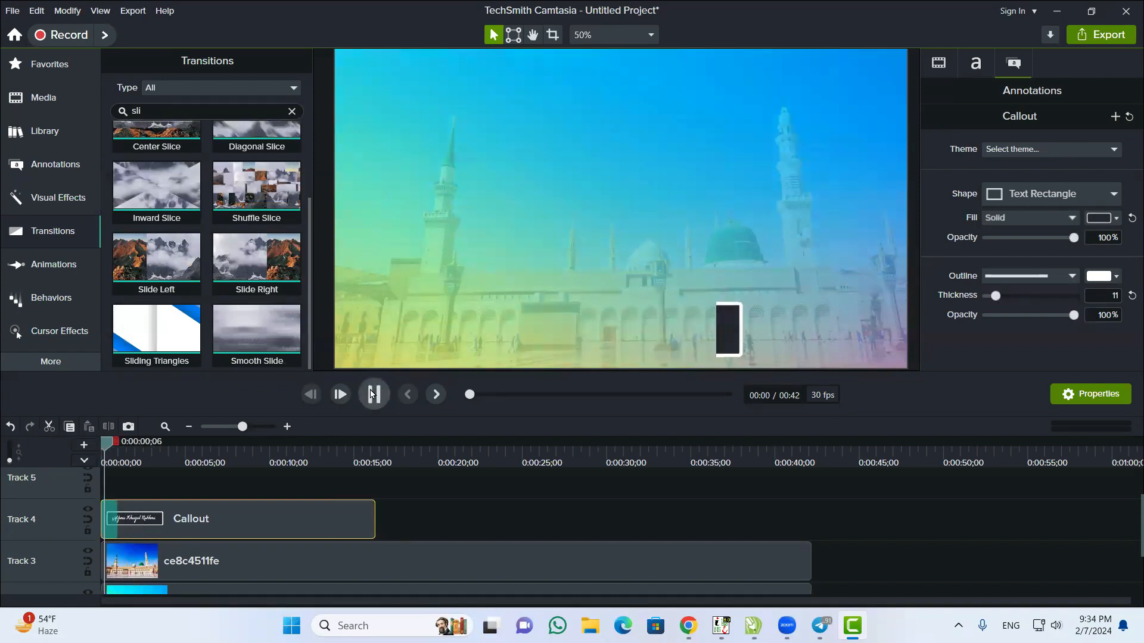
left_click(371, 394)
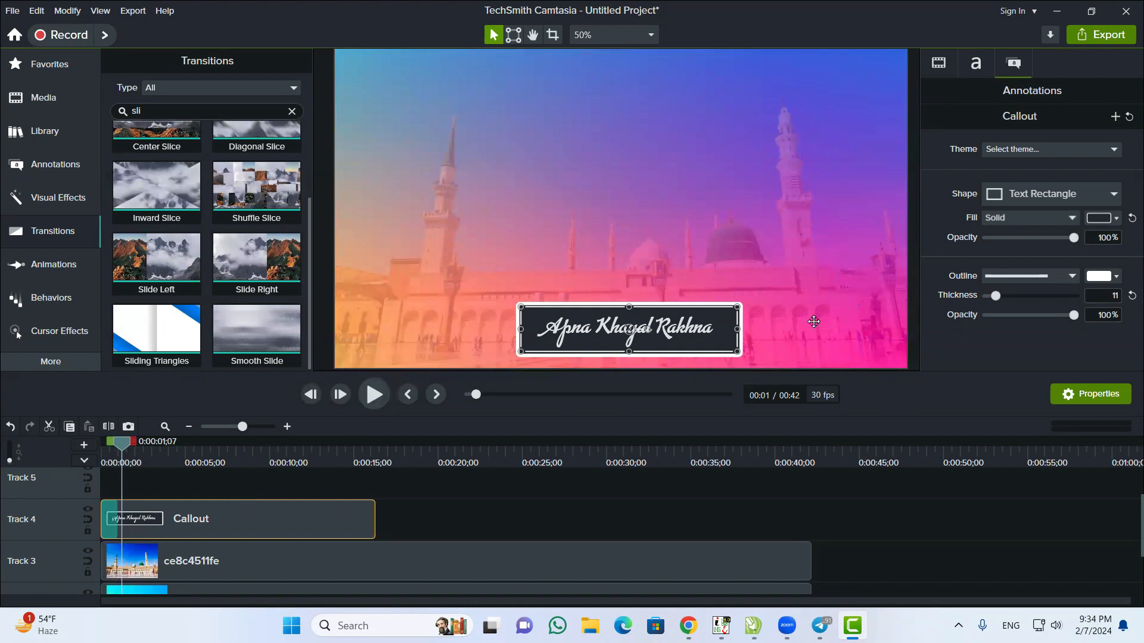
Delete the Slide Left transition at the callout's start and undo the deletion
left_click(112, 508)
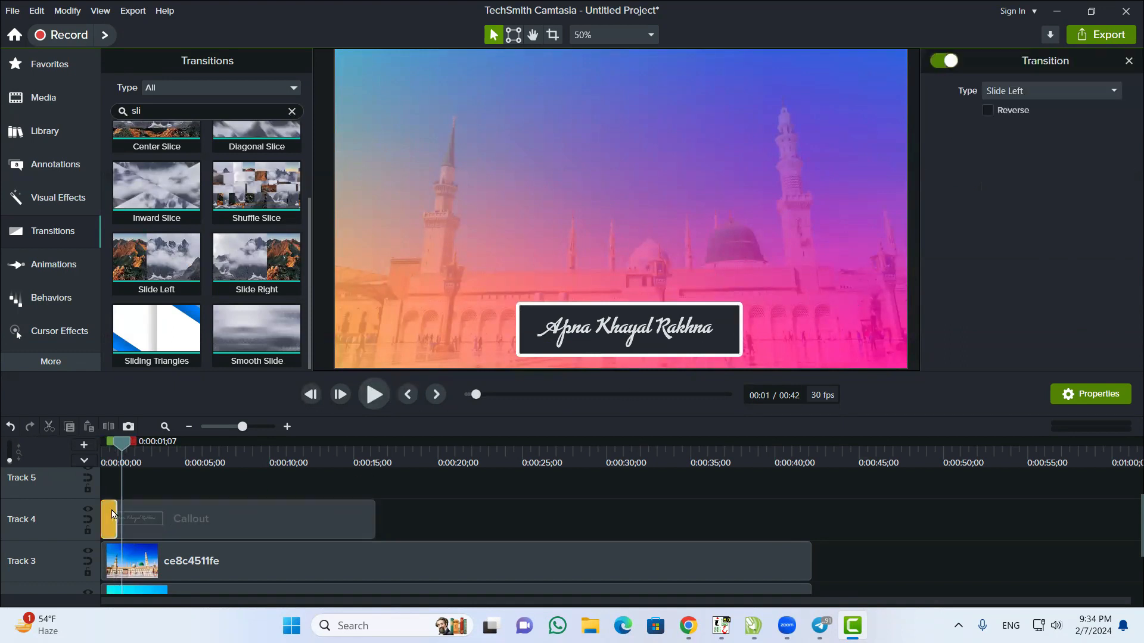
right_click(114, 512)
left_click(158, 525)
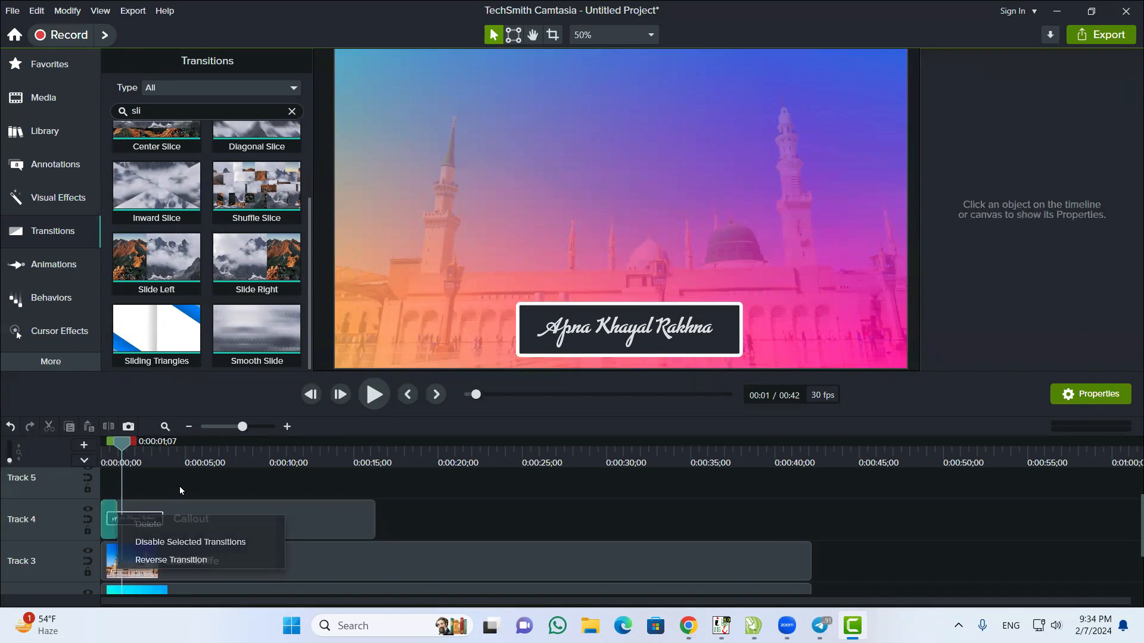
key("ctrl+z")
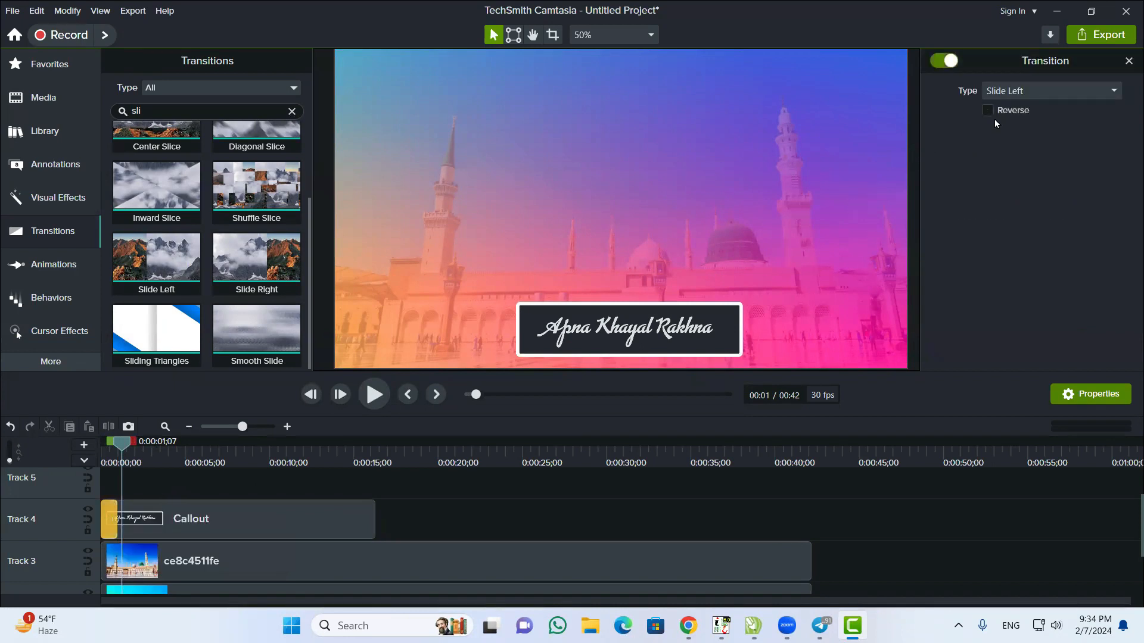
Reverse the Slide Left transition at the callout's start and preview it from the beginning of the timeline
left_click(988, 111)
left_click_drag(121, 448, 102, 448)
left_click(374, 394)
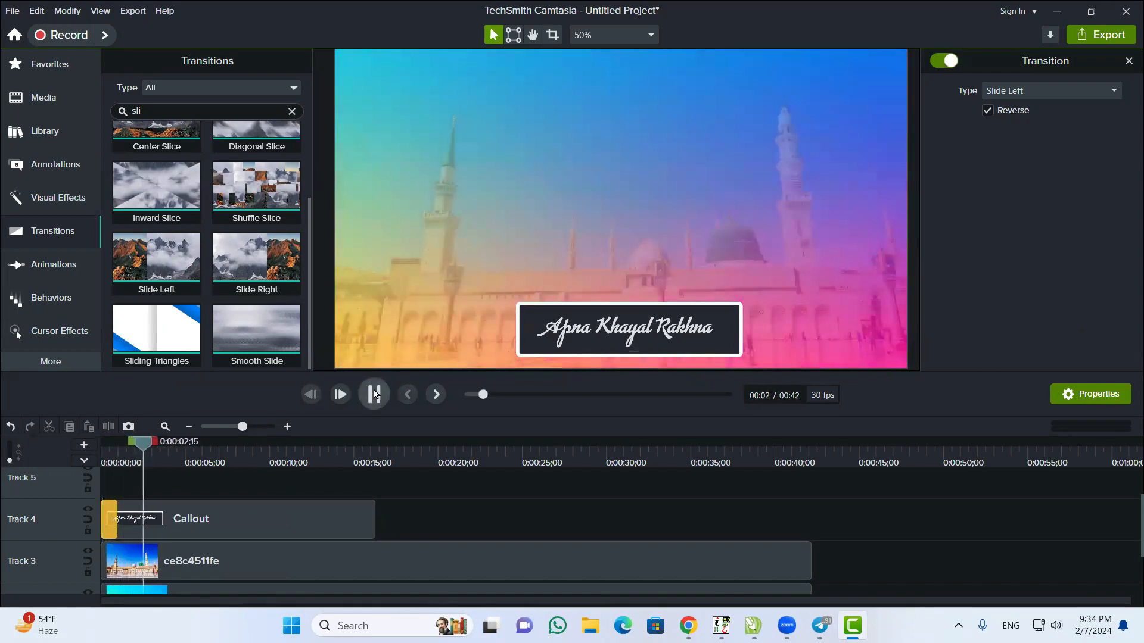
left_click(374, 394)
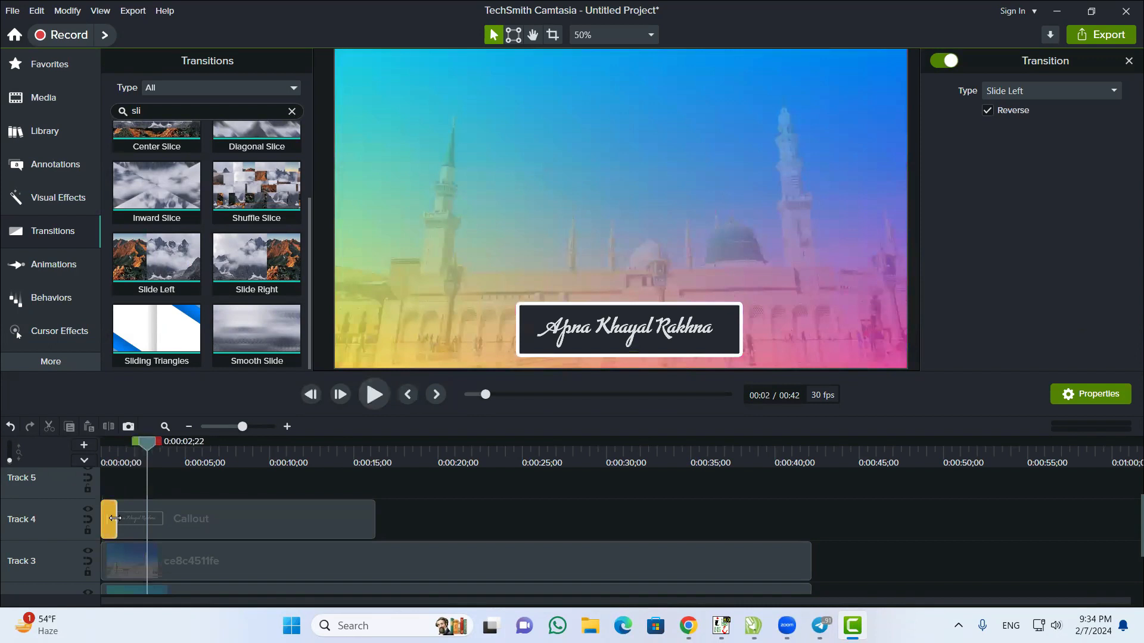
Delete the callout's start transition, apply Slide Left to both ends of the clip, and preview it from the beginning
key("Delete")
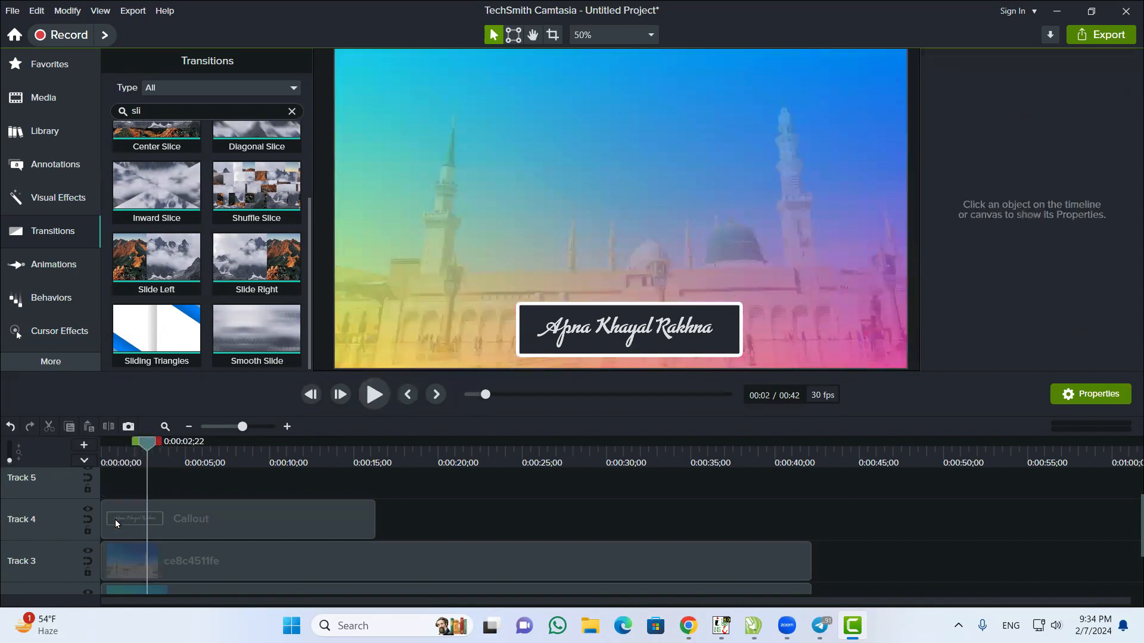
left_click_drag(159, 266, 226, 517)
left_click_drag(147, 444, 82, 454)
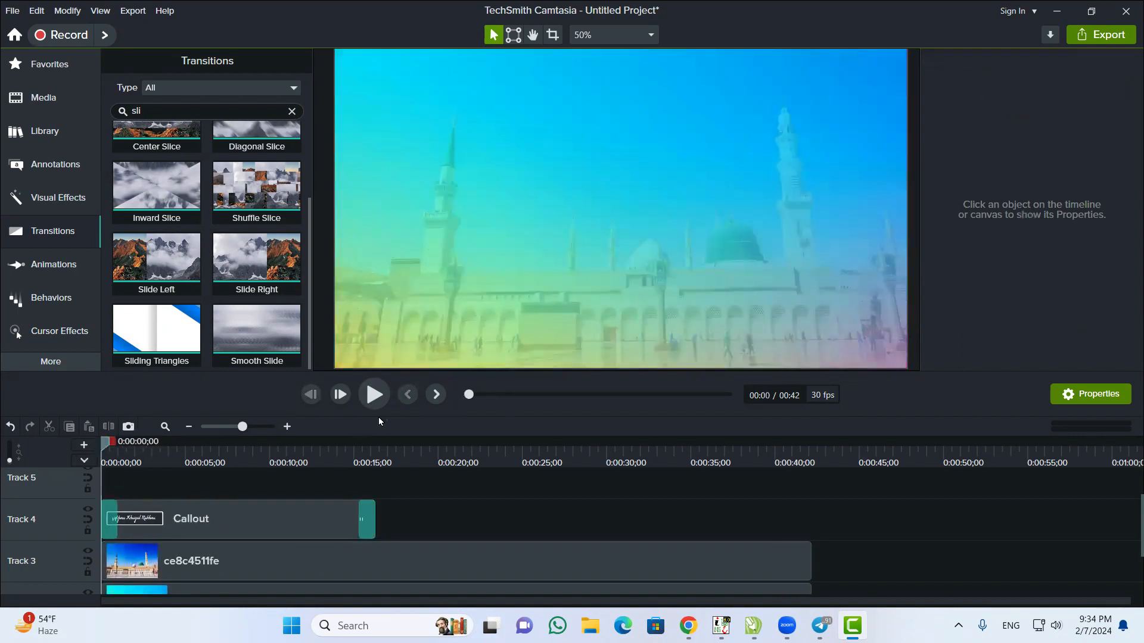
left_click(373, 396)
left_click(373, 396)
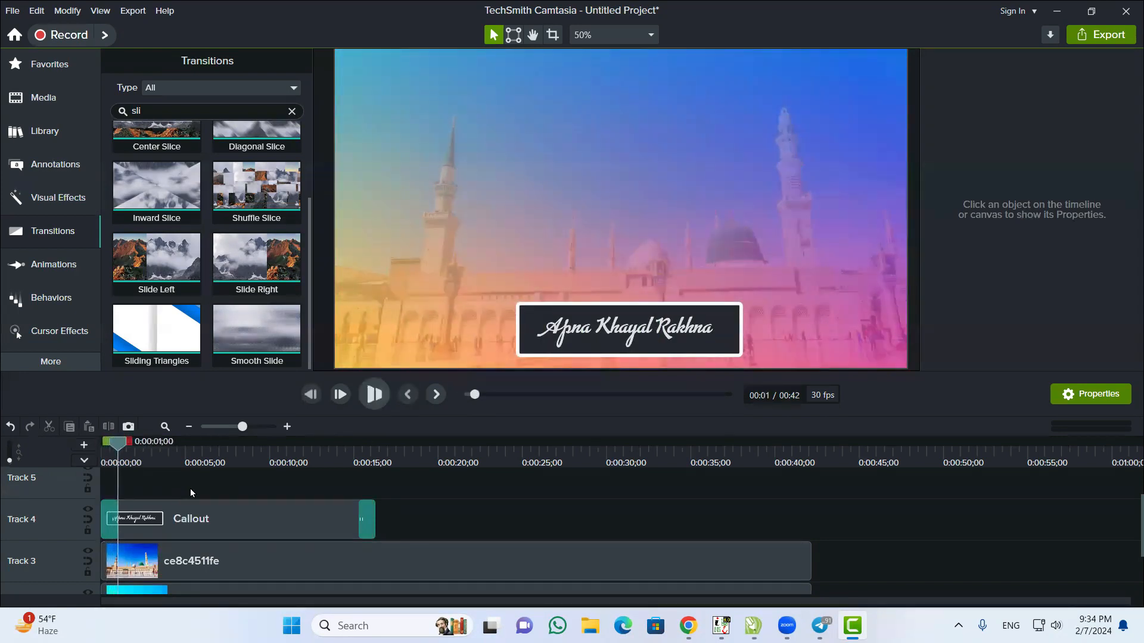
Check the settings of the callout's start transition and replay the timeline from the beginning
left_click(109, 521)
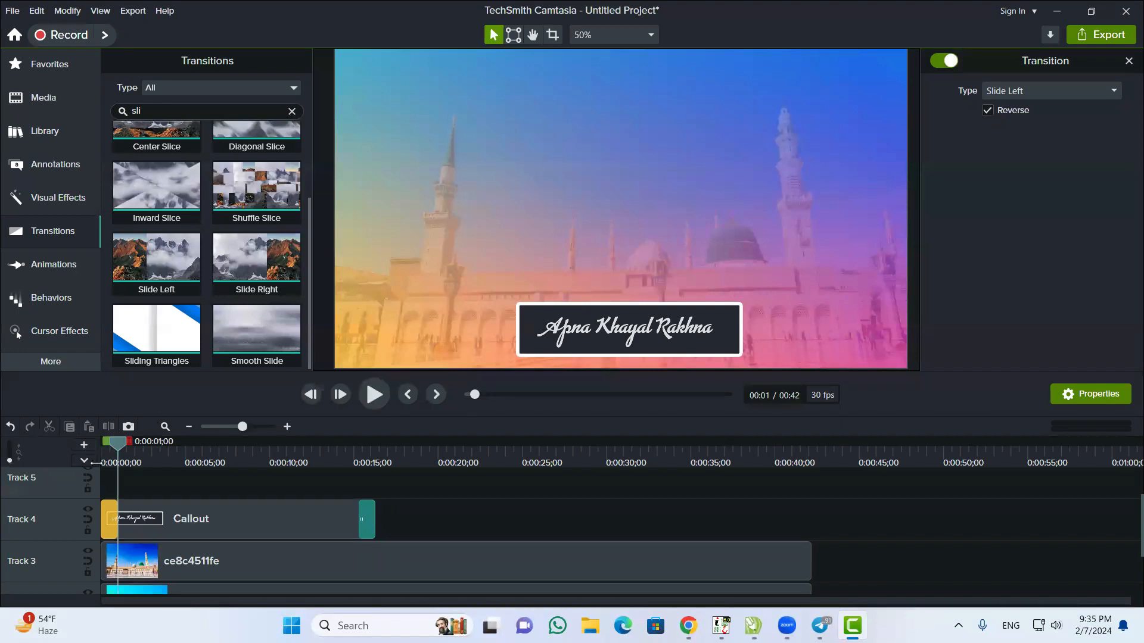
left_click_drag(119, 446, 76, 451)
left_click(373, 394)
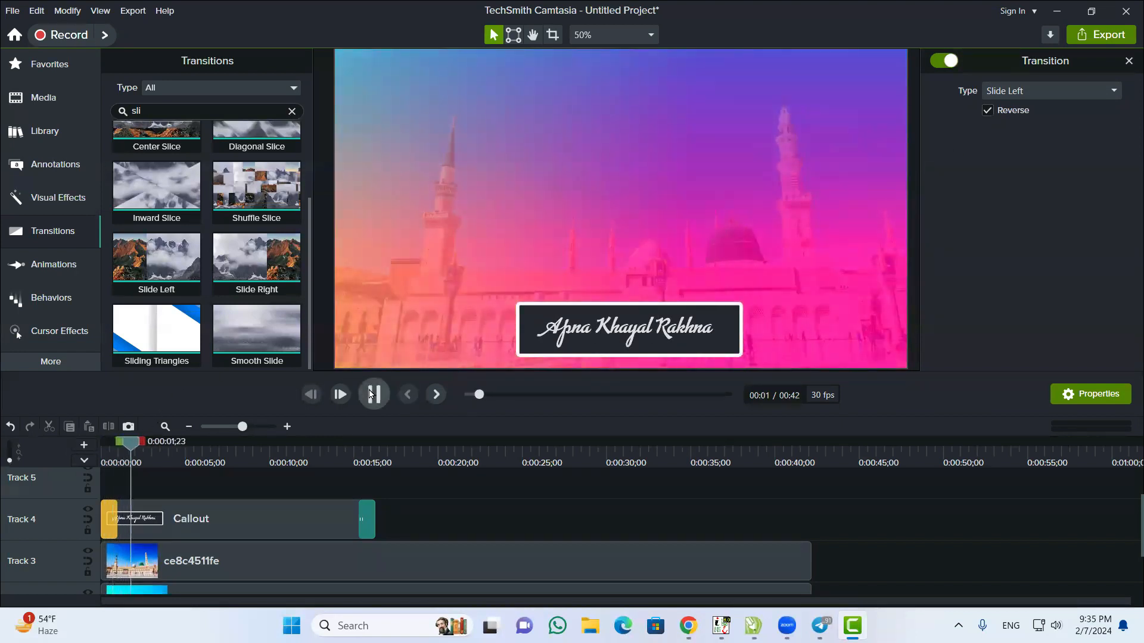
Pause playback, shorten the callout clip on Track 4 to about 3 seconds 24 frames, and preview its end
left_click(374, 394)
left_click_drag(370, 512, 162, 519)
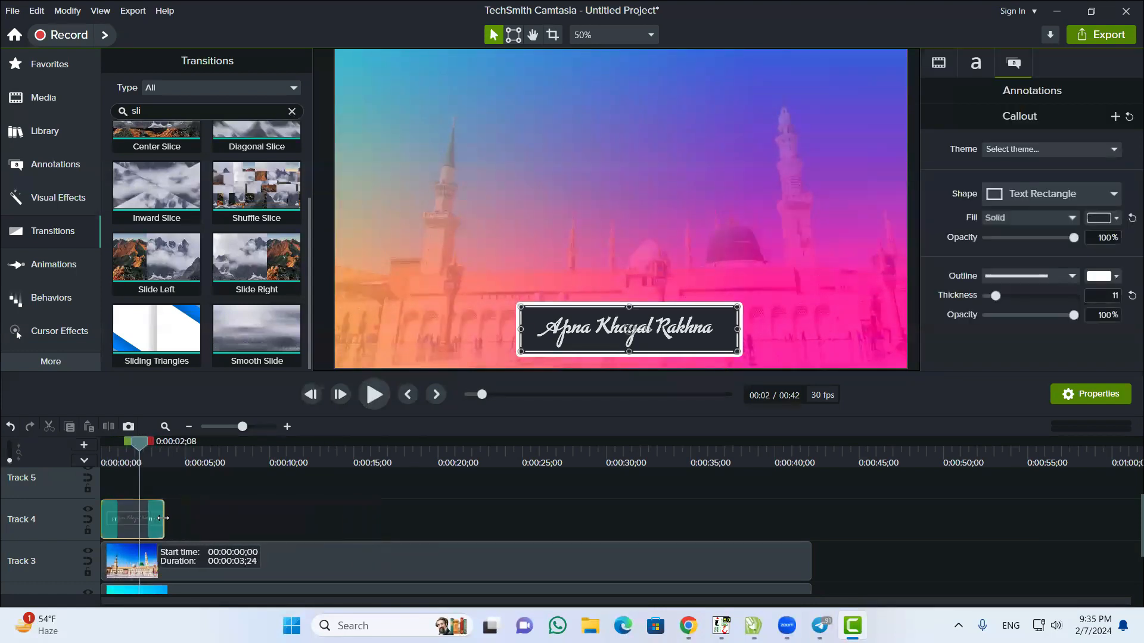
left_click(368, 397)
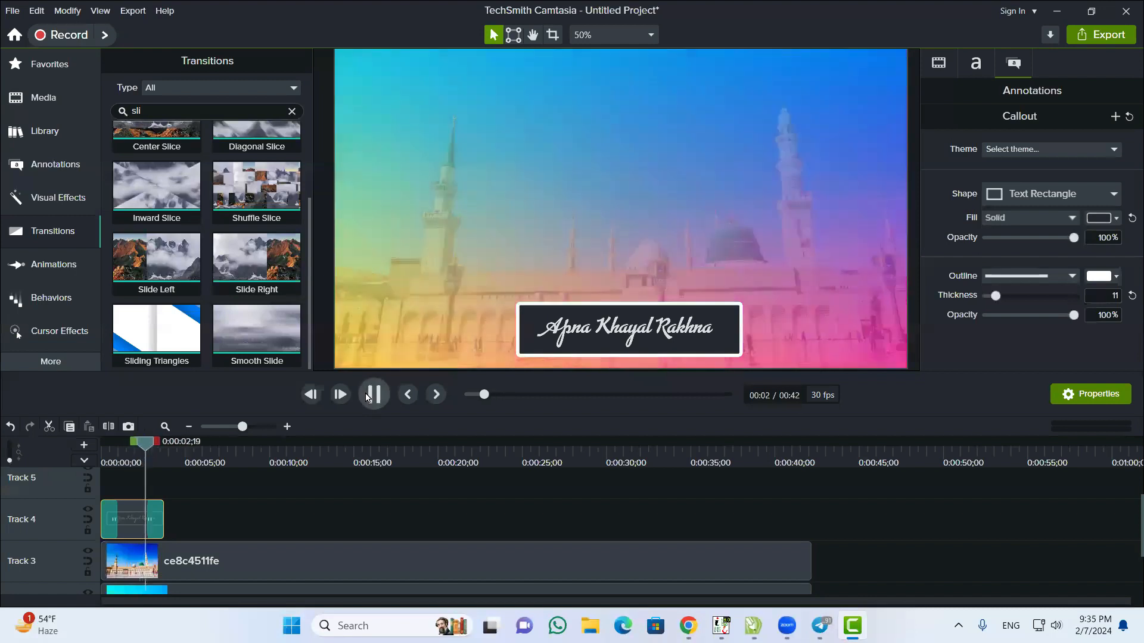
left_click(368, 396)
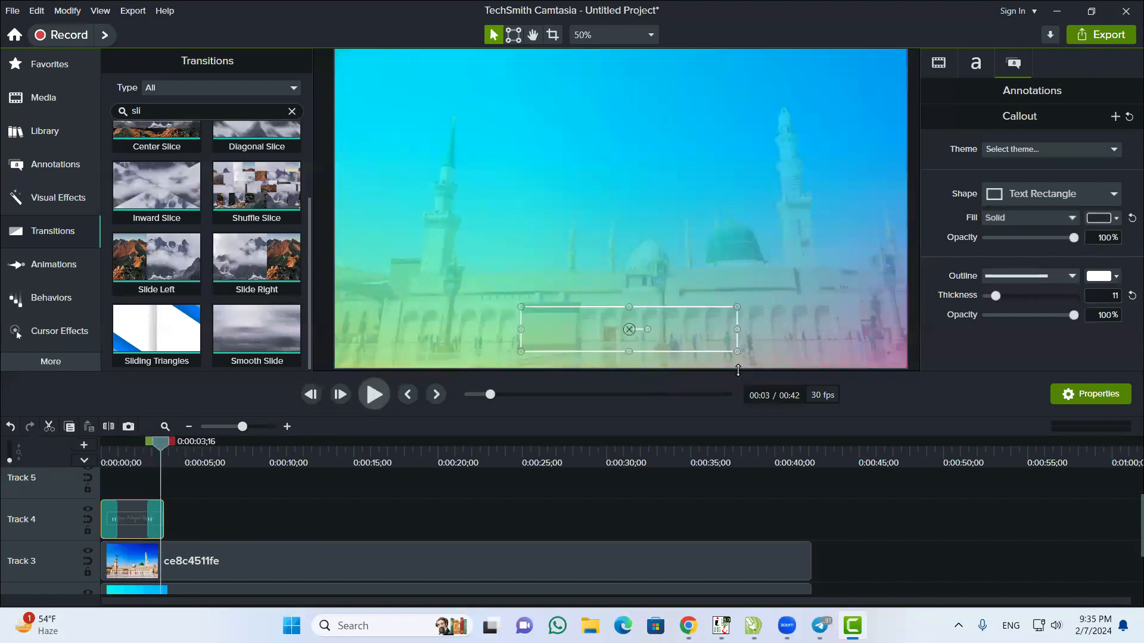
Try reversing the Slide Left transition at the callout's end, compare it on the canvas, and turn Reverse back off
left_click(154, 520)
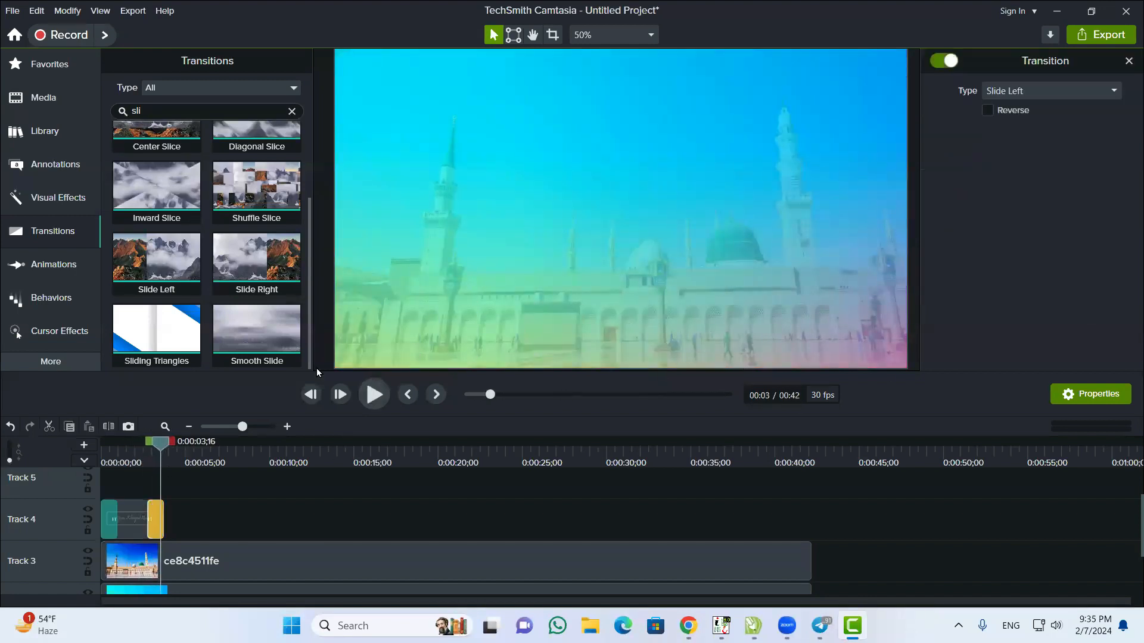
left_click(987, 111)
left_click_drag(160, 448, 151, 455)
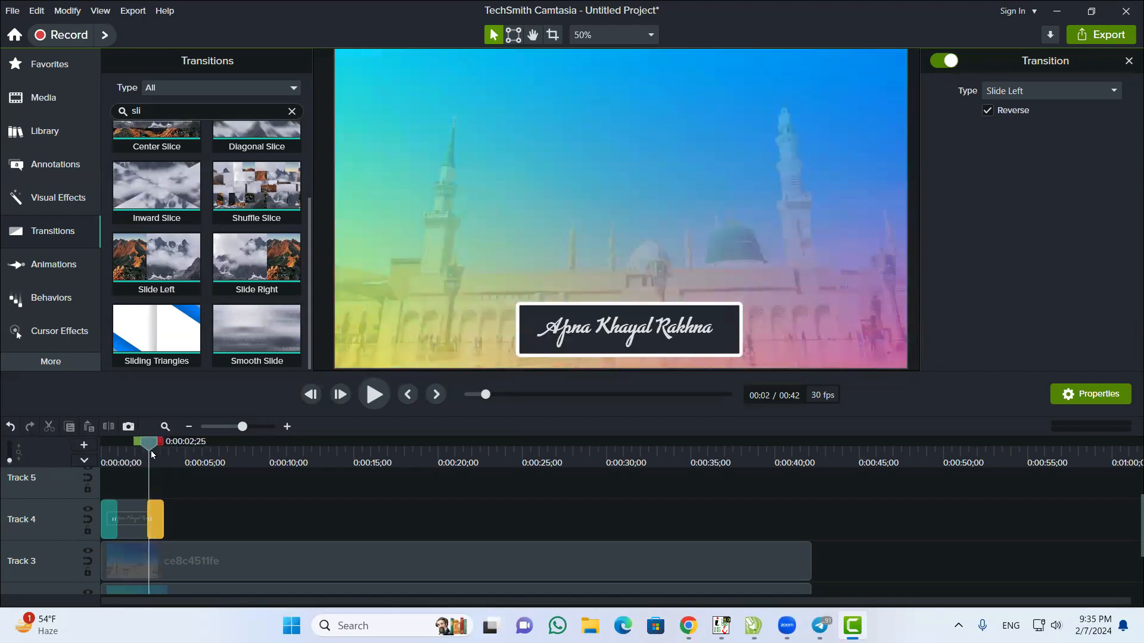
left_click(987, 111)
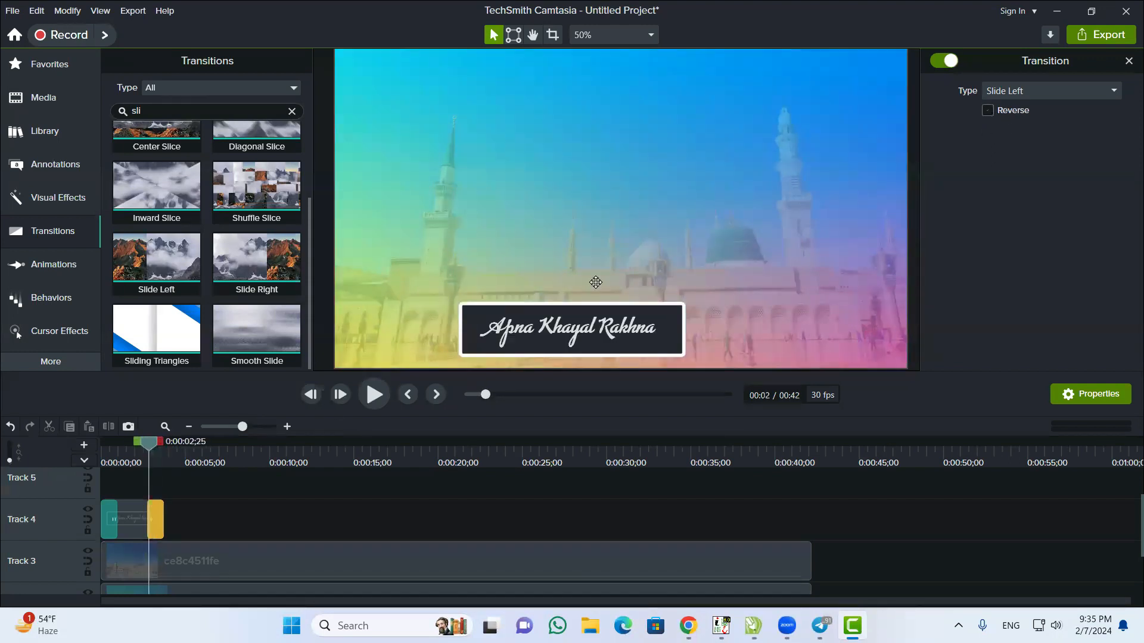
Preview the shortened callout's entry and exit from the beginning of the timeline
left_click_drag(150, 452, 99, 454)
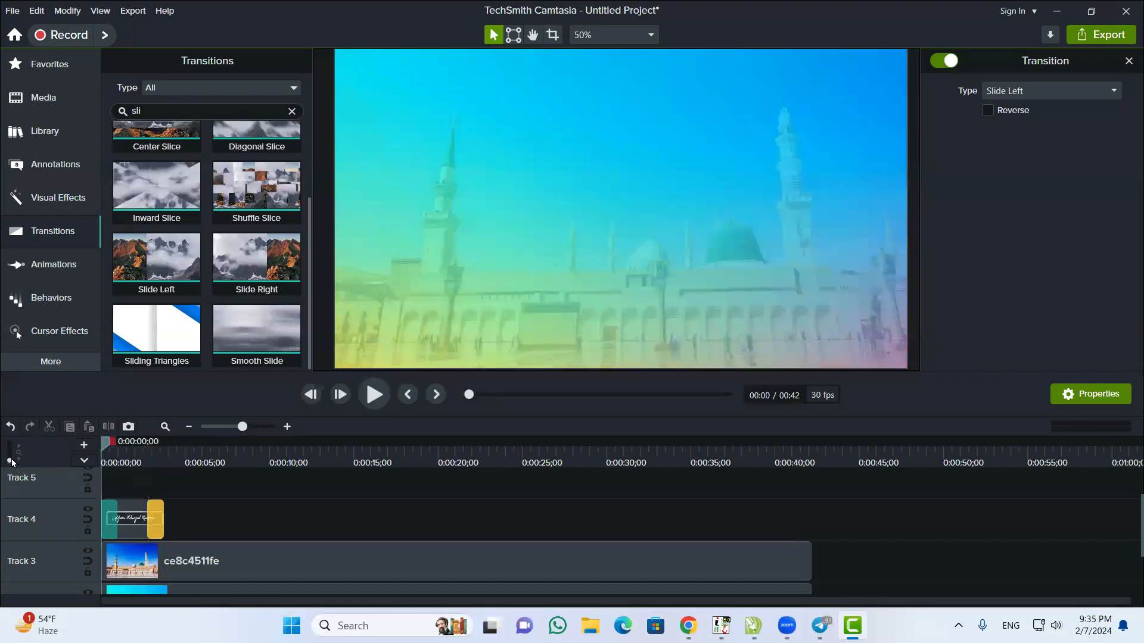
left_click(380, 394)
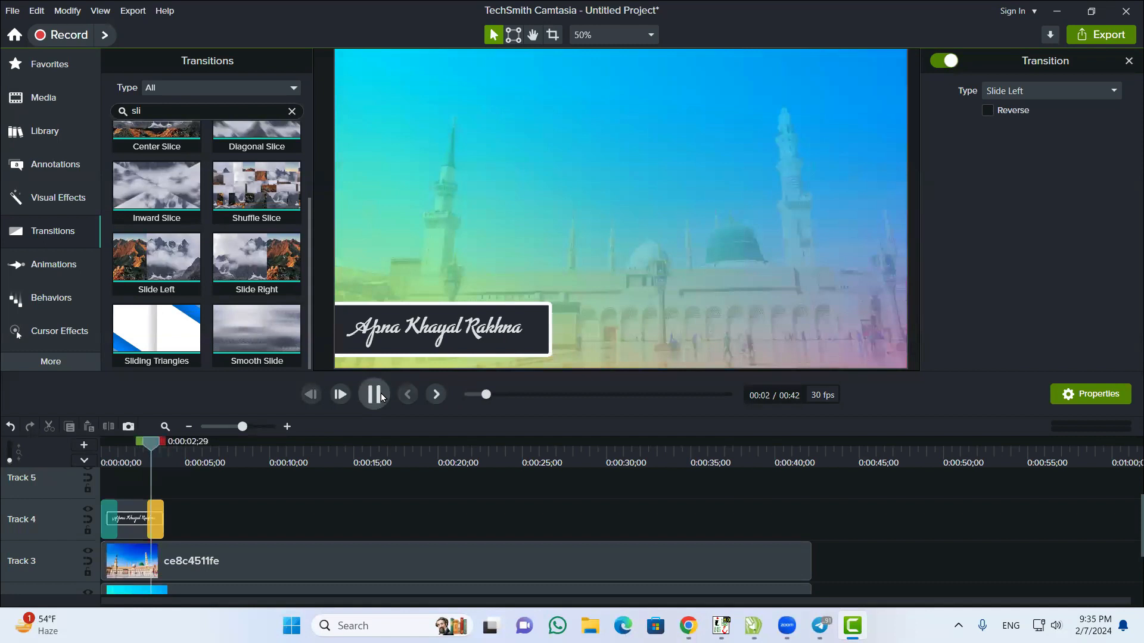
left_click(382, 398)
Extend the callout clip on Track 4 to about 7 seconds and play it through from the beginning
left_click_drag(132, 459, 84, 473)
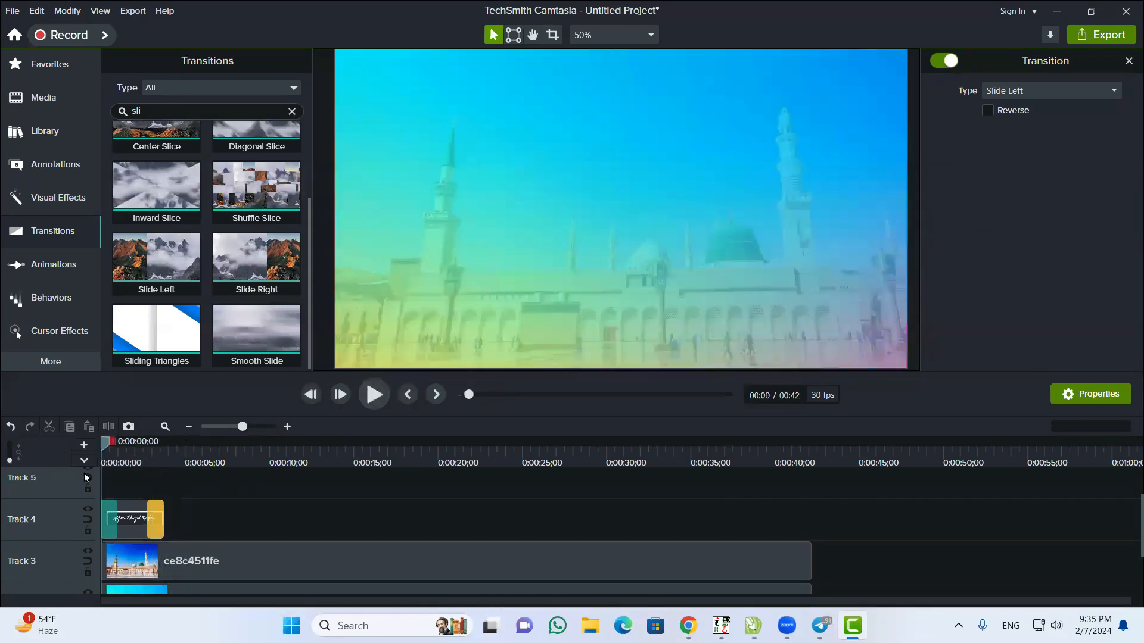
left_click_drag(164, 517, 223, 516)
left_click(380, 398)
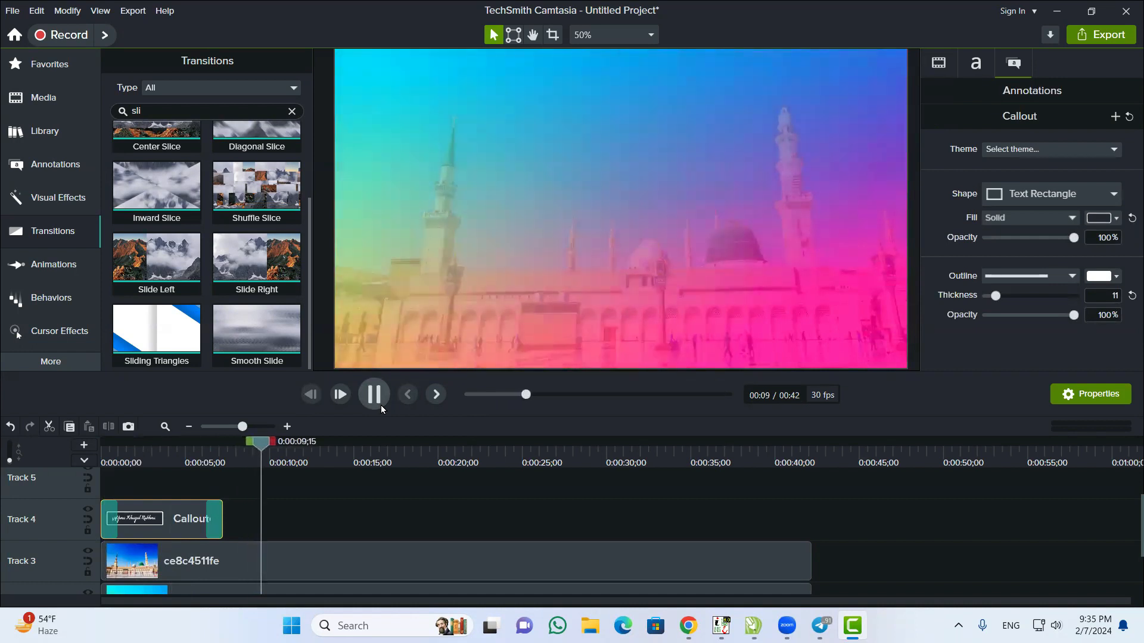
left_click(374, 398)
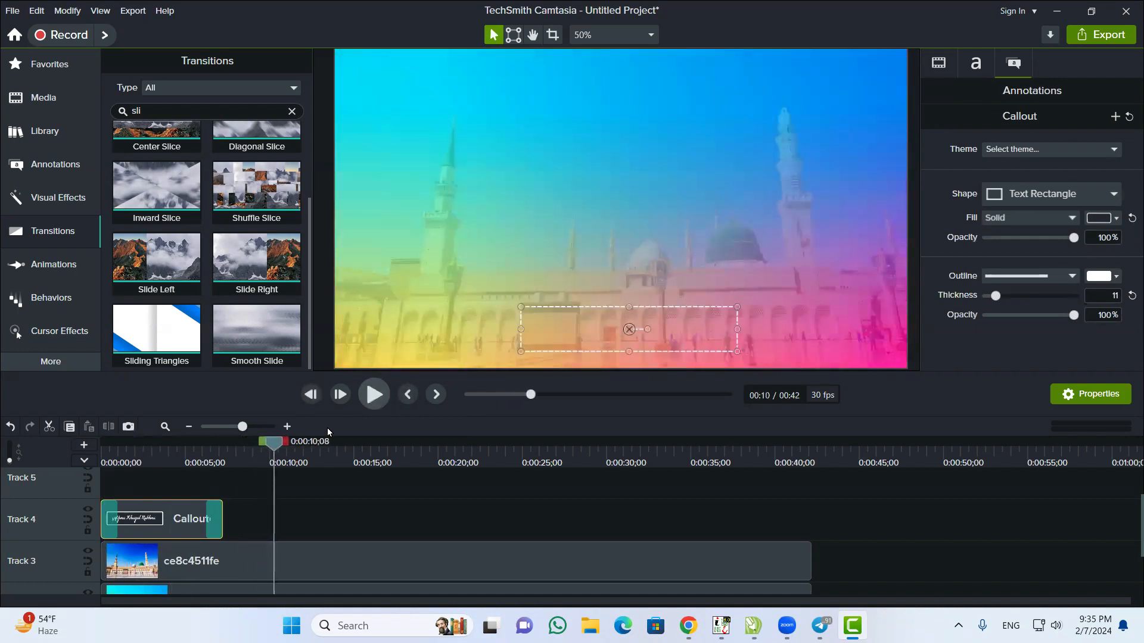
Delete the callout clip from Track 4 and return the playhead to the start of the timeline
left_click(237, 478)
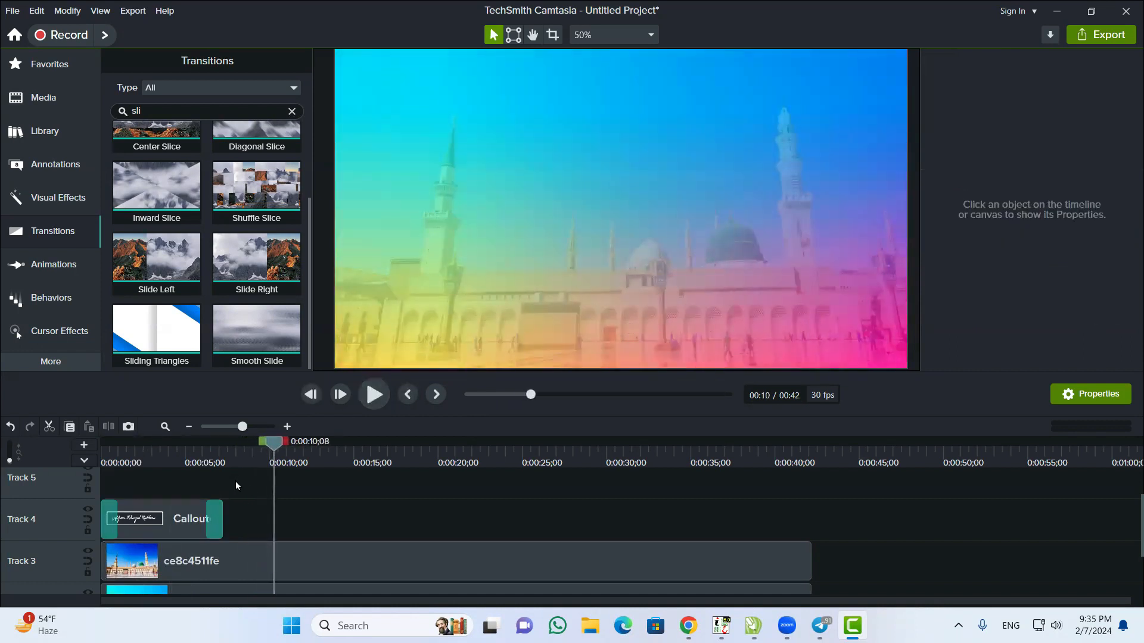
left_click(92, 534)
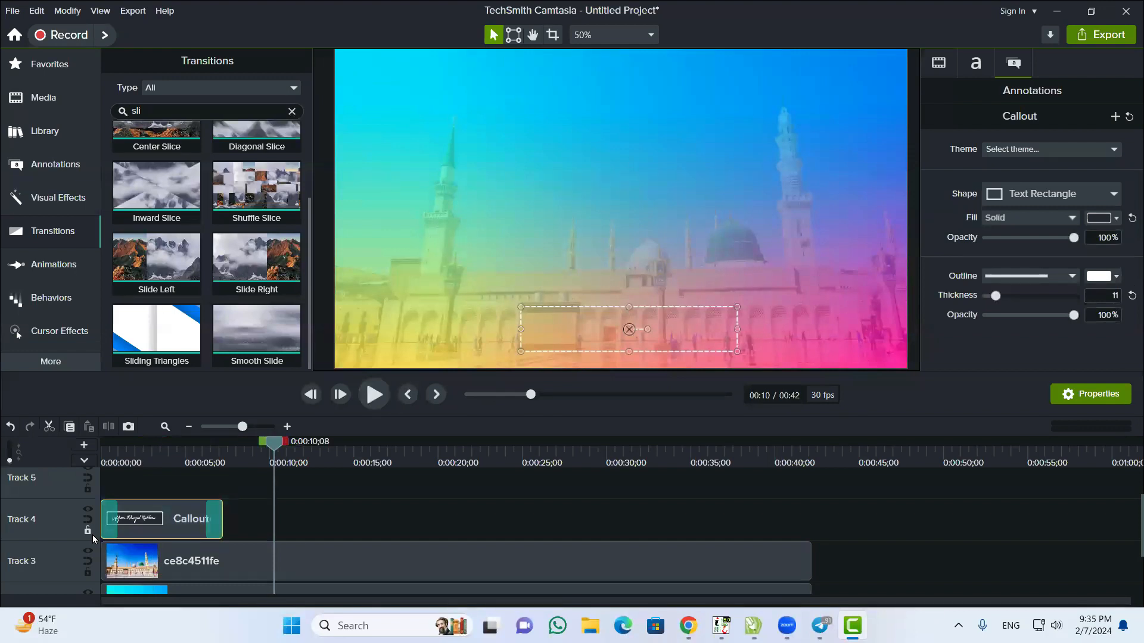
key("Delete")
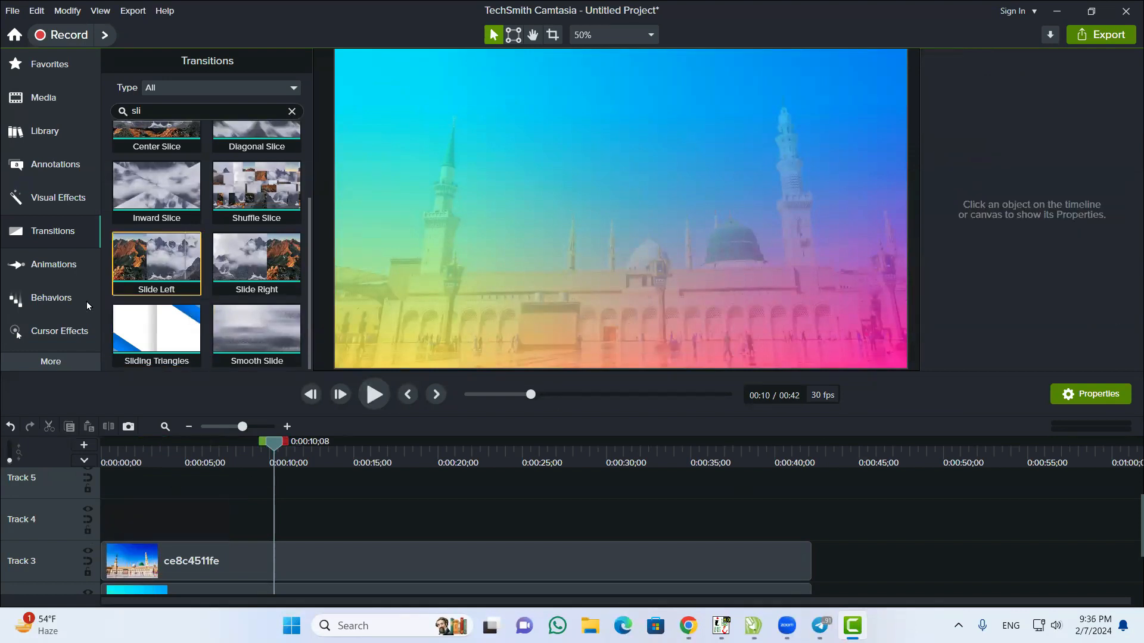
left_click_drag(273, 447, 46, 456)
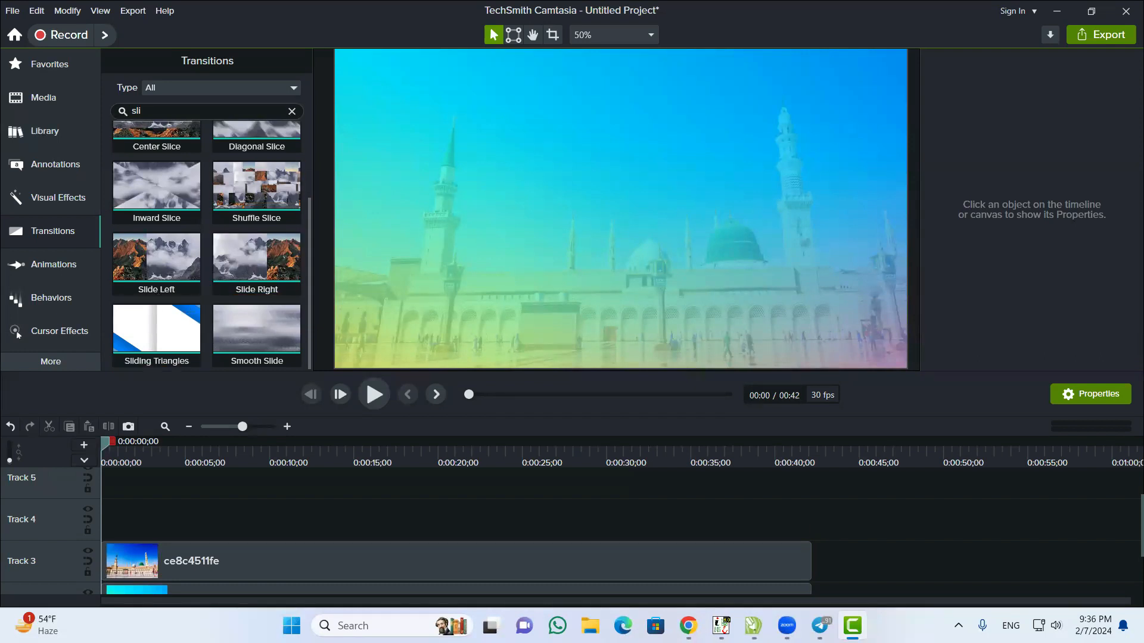
Check the keyboard layouts installed in Windows and dismiss the list
left_click(1009, 625)
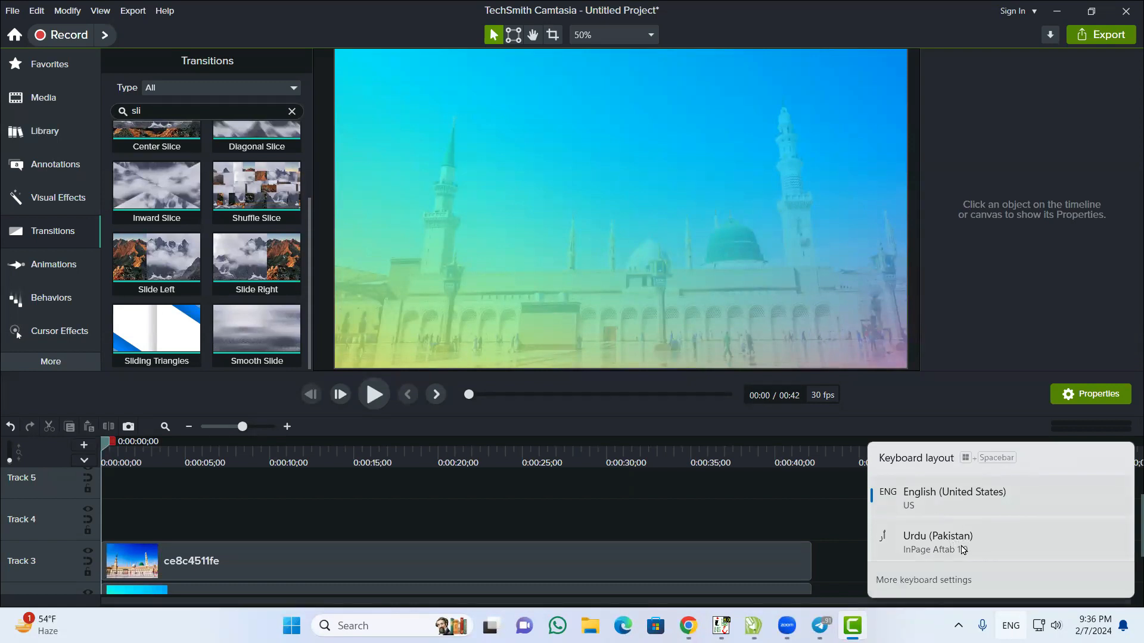
left_click(820, 520)
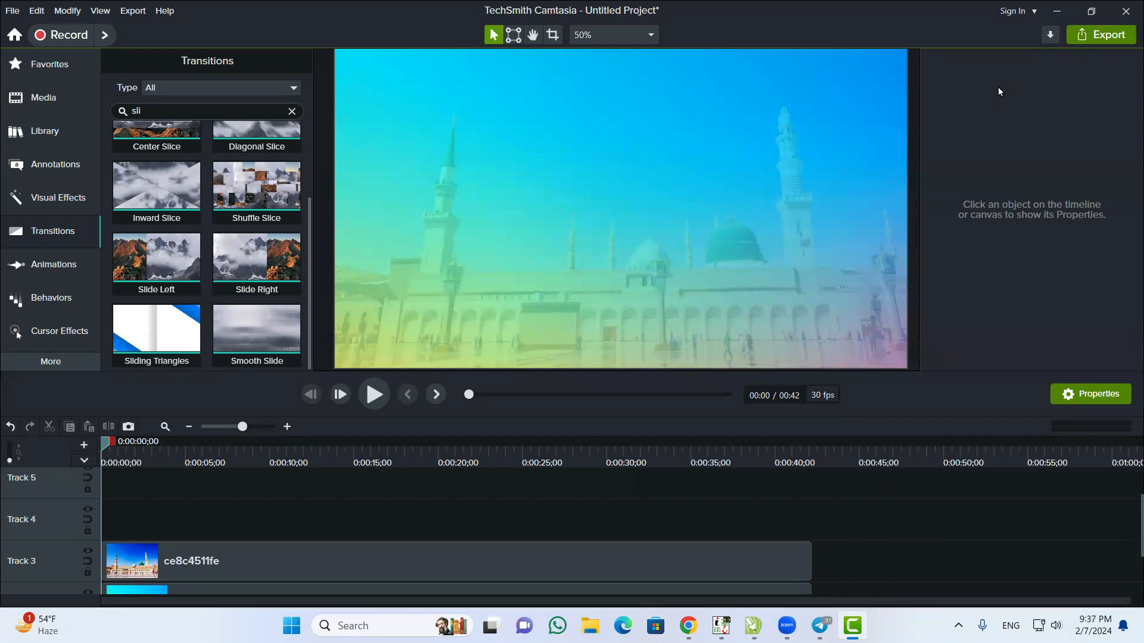
Minimise the video editor, open Google Chrome in a maximised window, and go to YouTube
left_click(1056, 11)
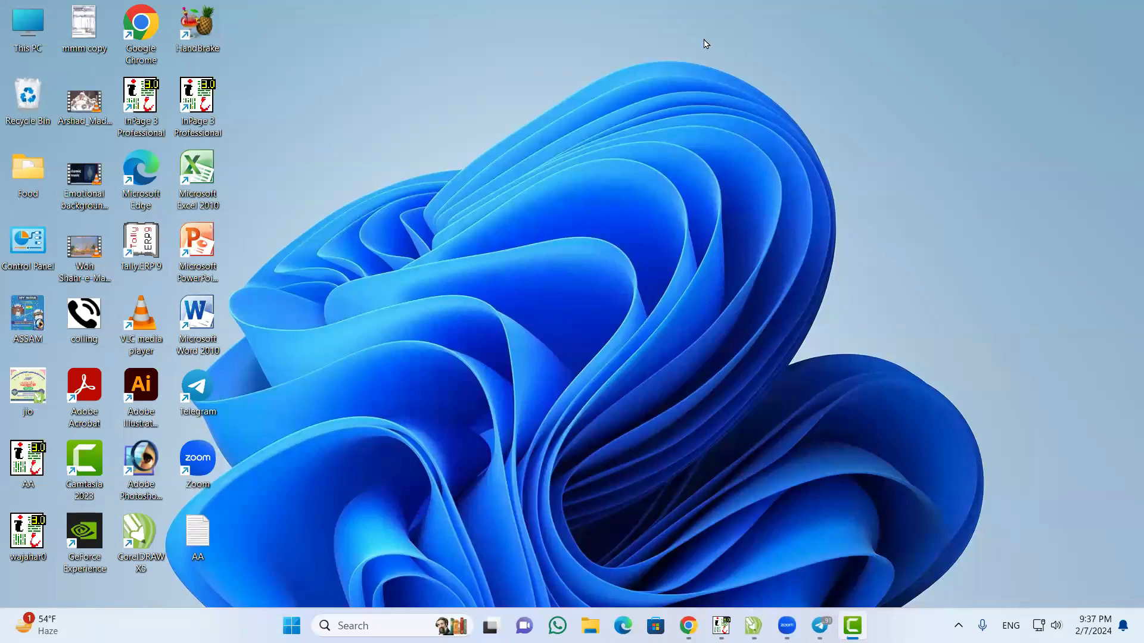
double_click(141, 52)
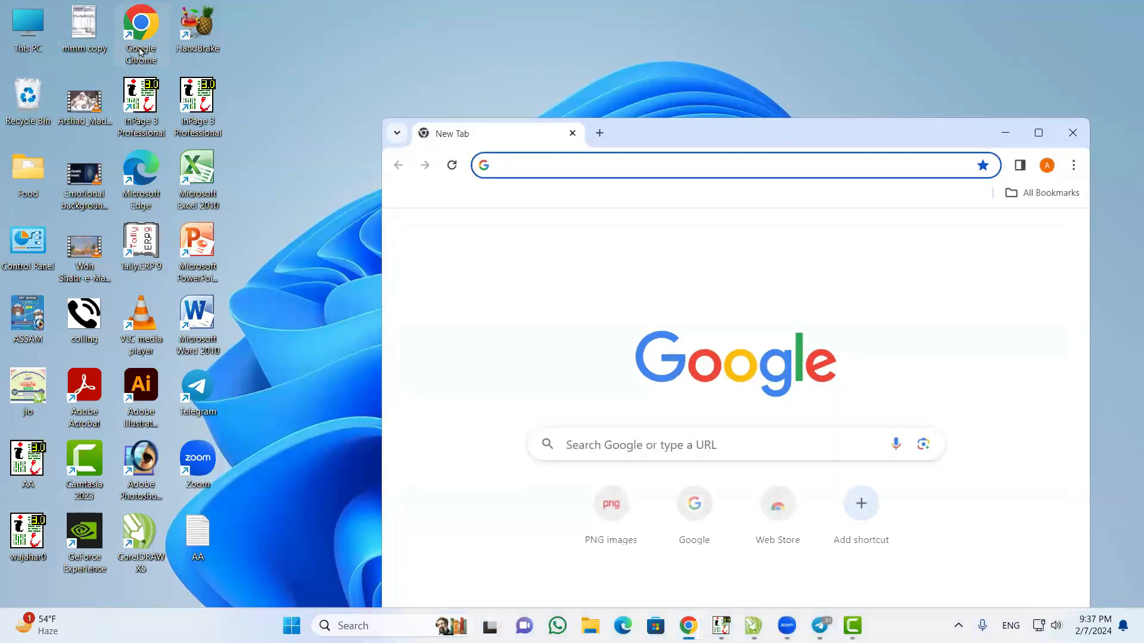
left_click(1040, 142)
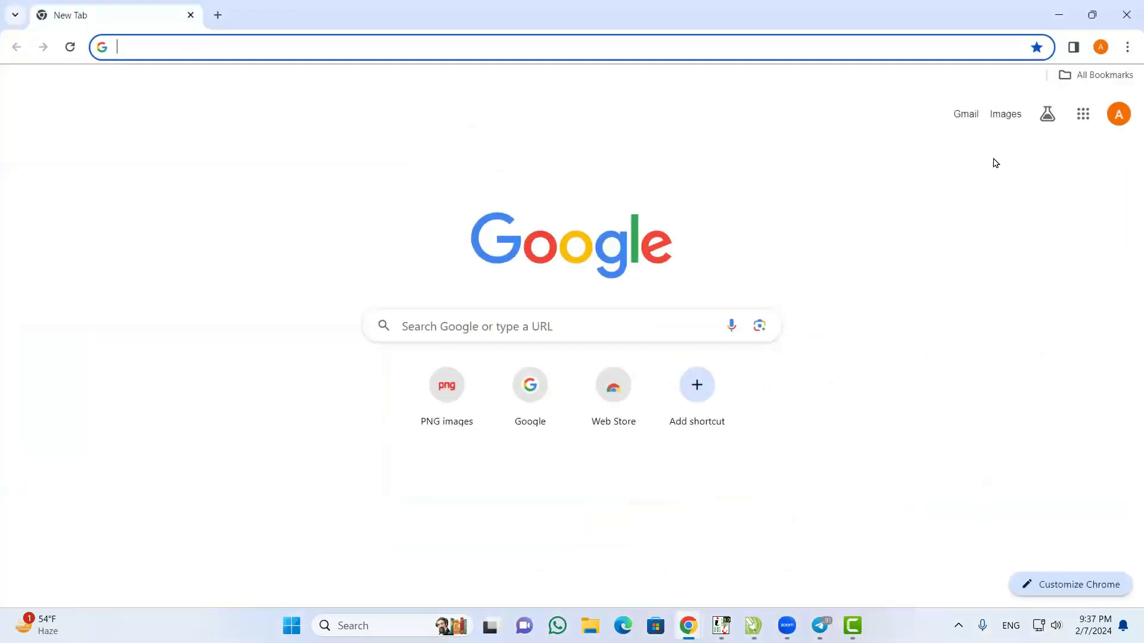
left_click(1086, 116)
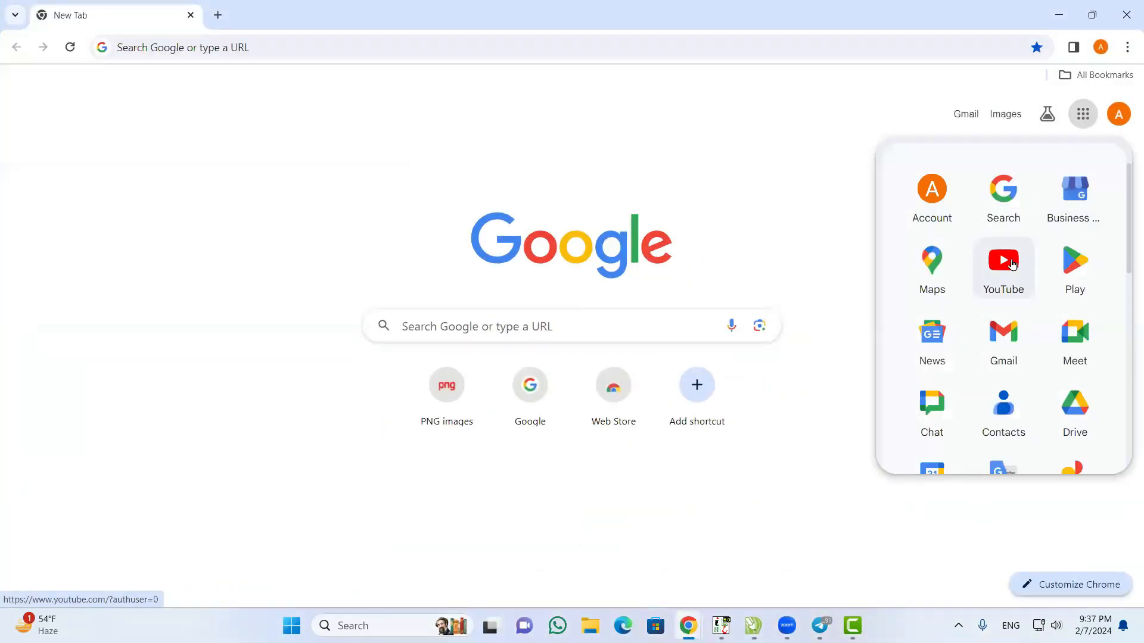
left_click(1011, 264)
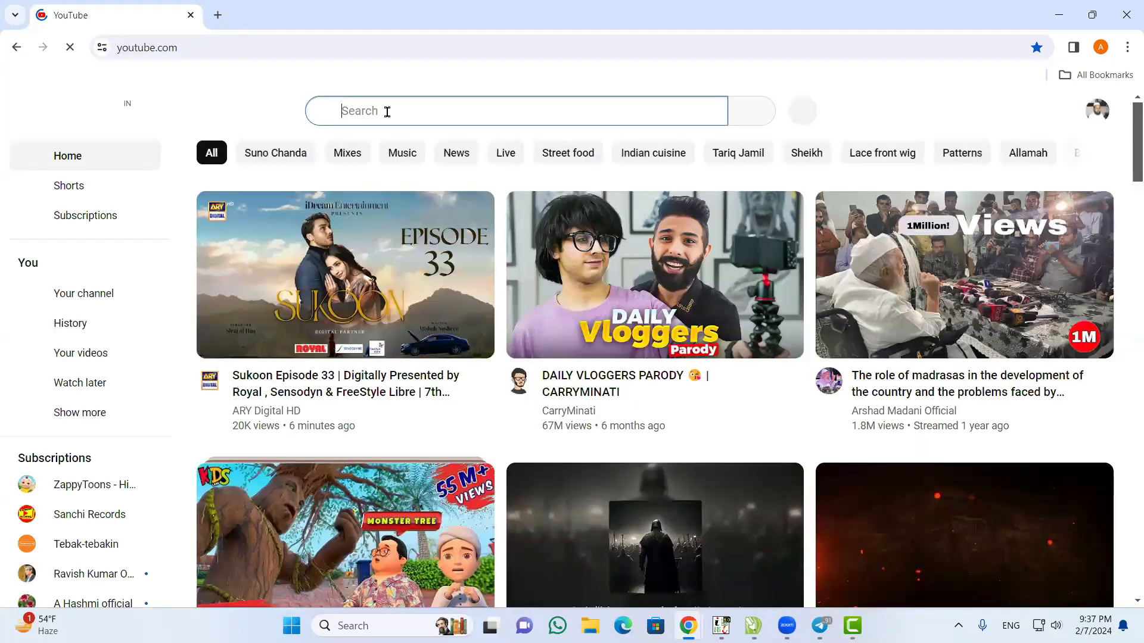
Search YouTube for "ajaz computer" and open the Ajaz Computers channel
left_click(388, 112)
type("ajaz co")
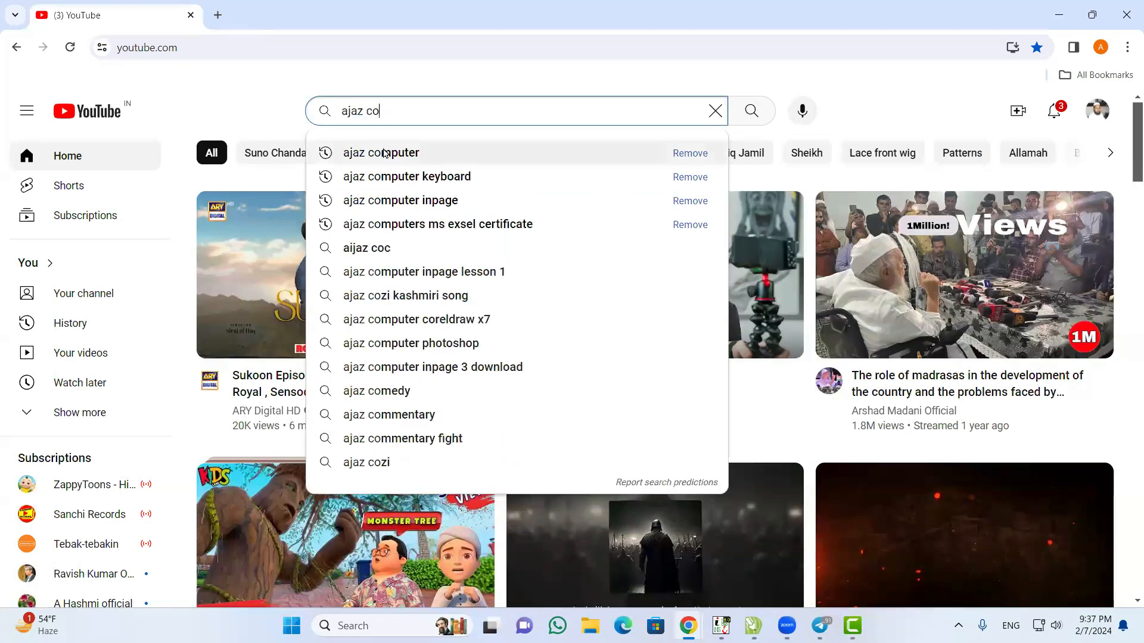
left_click(384, 153)
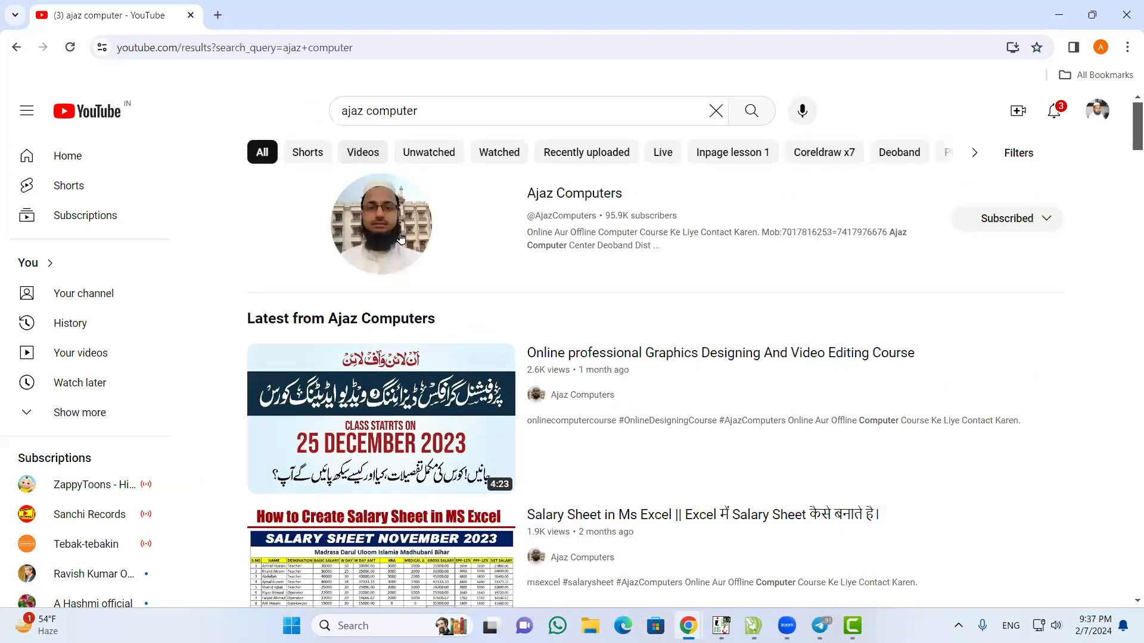
left_click(400, 234)
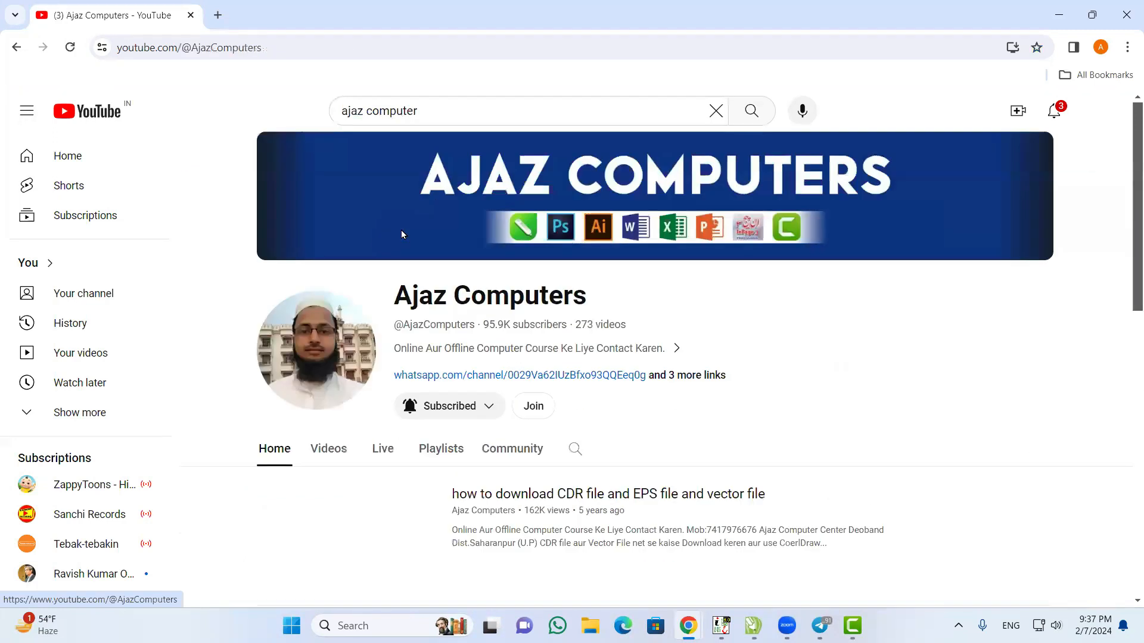
Browse the channel's videos for the Windows 10 Urdu keyboard settings tutorial
scroll(346, 358, "down", 1)
left_click(329, 374)
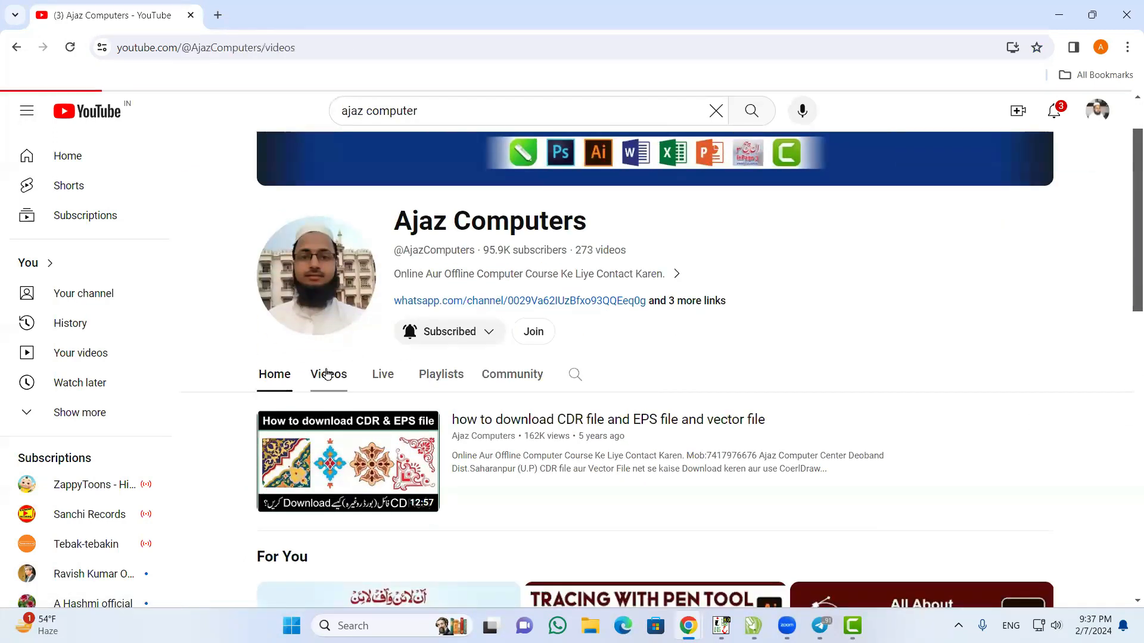
scroll(314, 368, "up", 1)
scroll(314, 368, "down", 3)
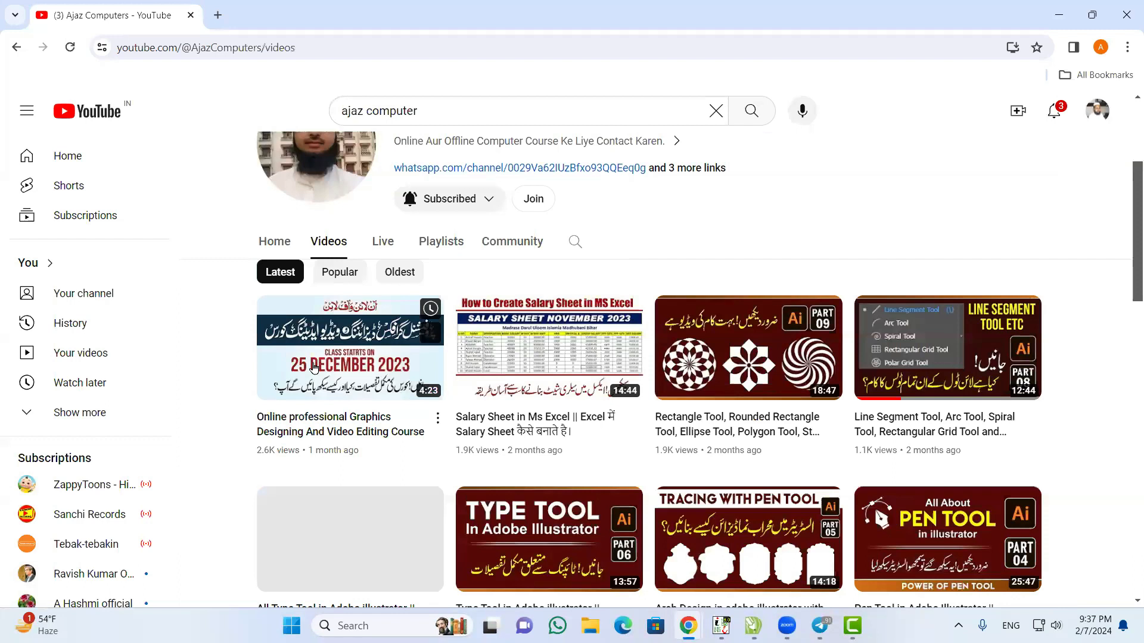
scroll(314, 367, "down", 4)
scroll(314, 368, "down", 5)
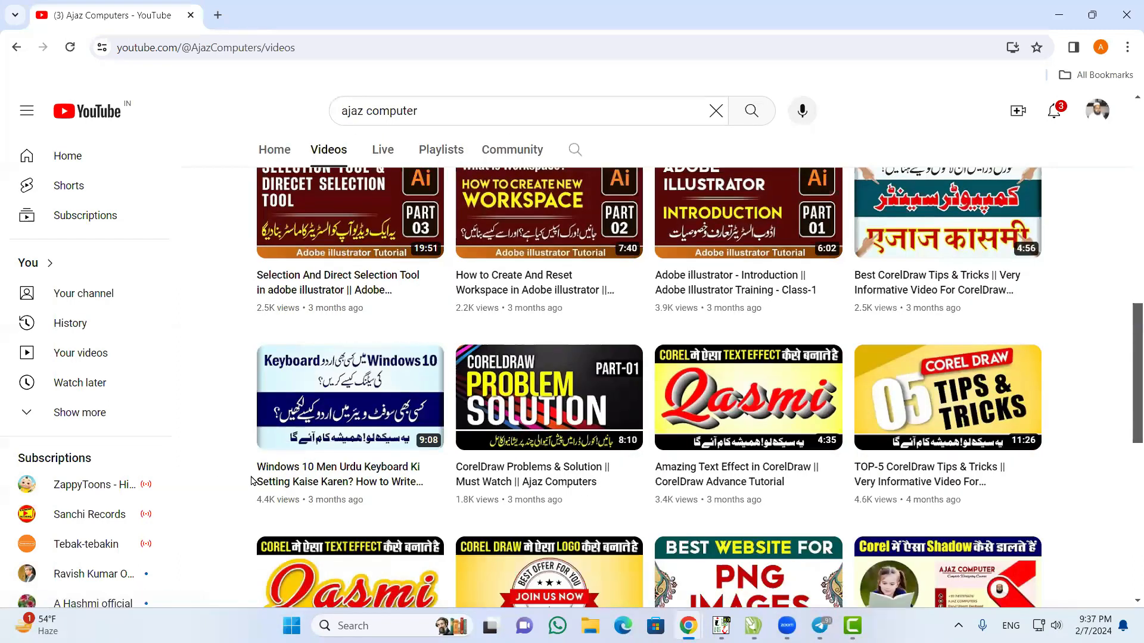
mouse_move(303, 479)
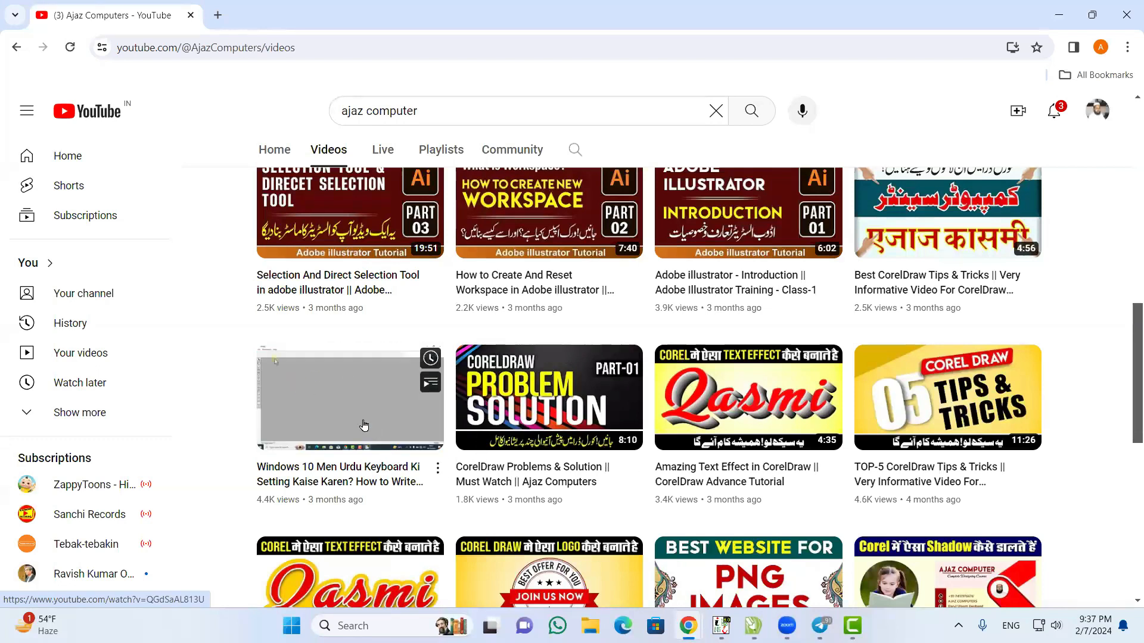
scroll(369, 426, "up", 6)
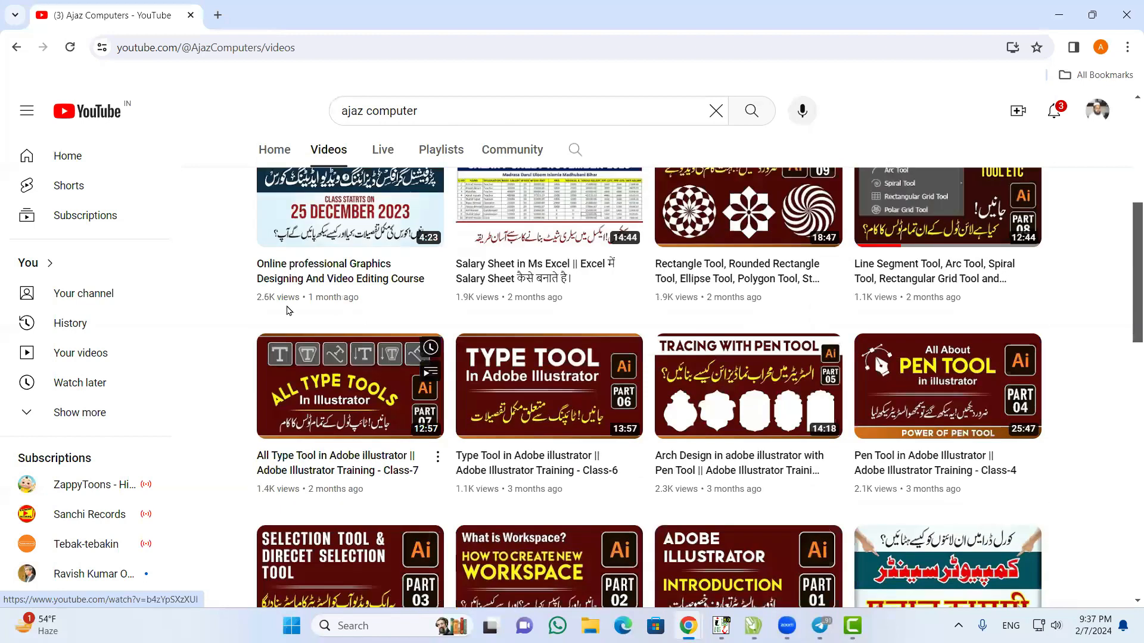
Look through the channel's home page, including its popular videos, and close the browser
left_click(280, 153)
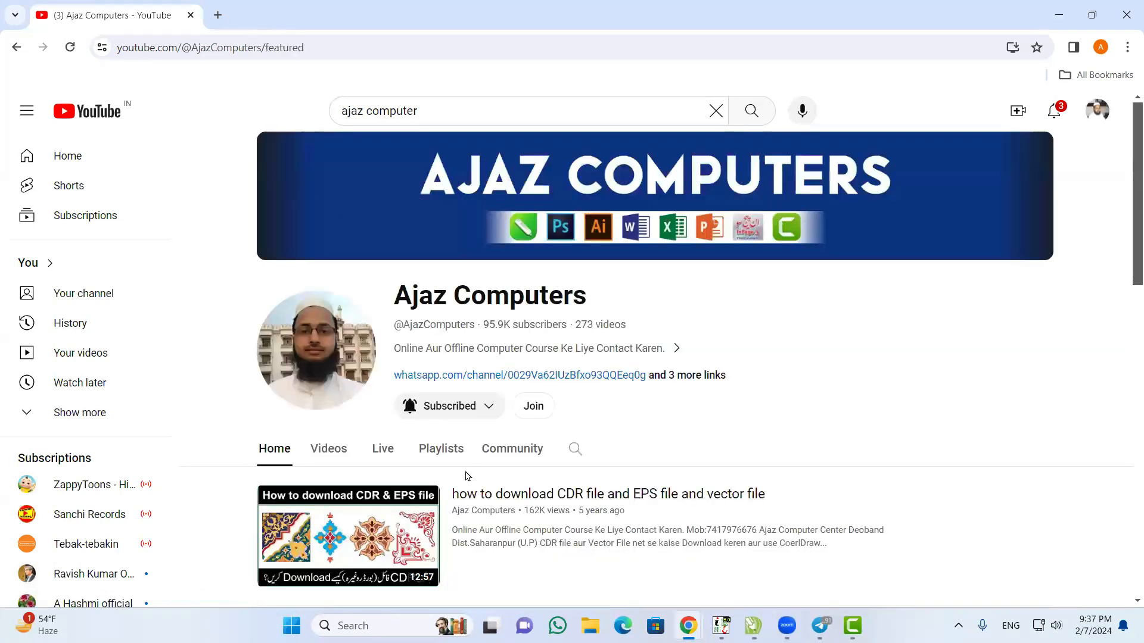
scroll(467, 475, "down", 2)
scroll(351, 358, "down", 2)
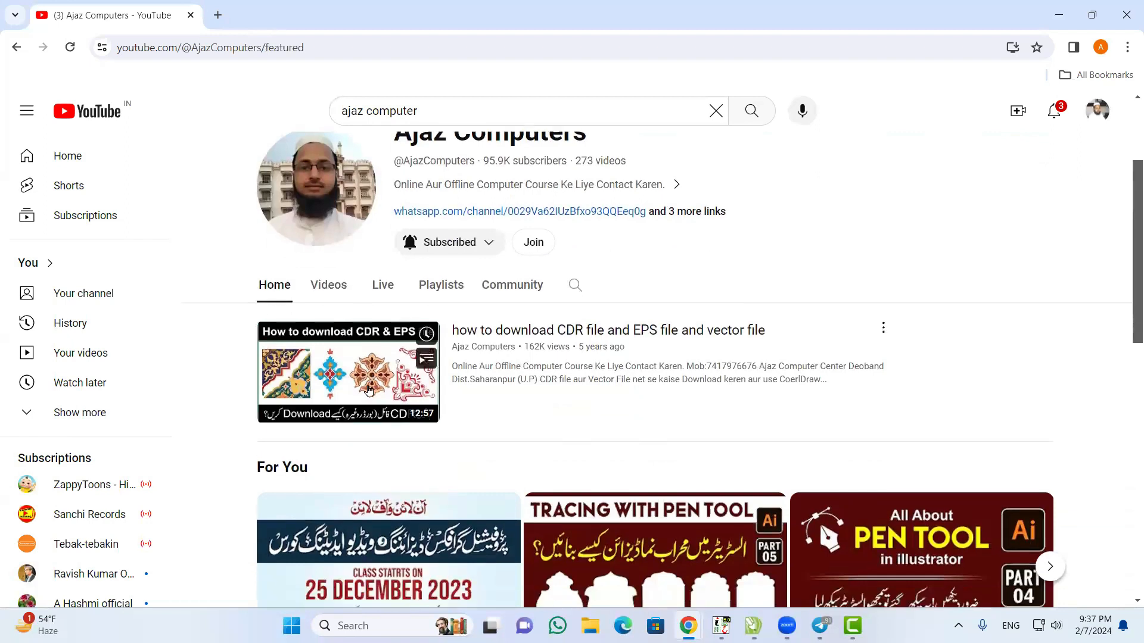
scroll(368, 396, "down", 1)
scroll(369, 397, "up", 5)
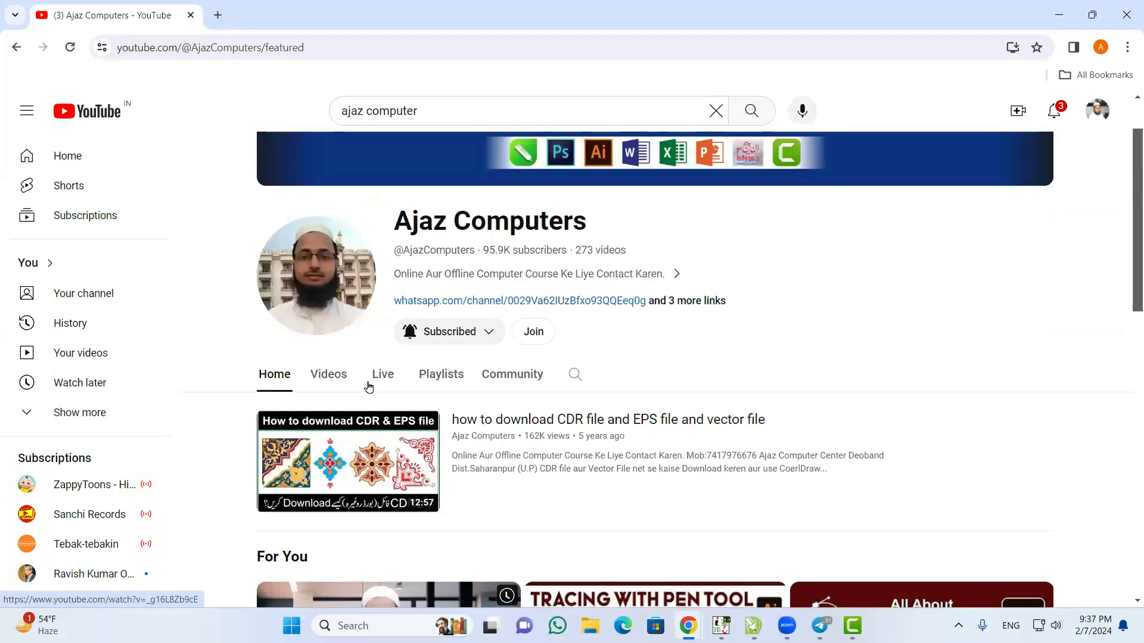
scroll(358, 383, "down", 4)
scroll(356, 383, "down", 3)
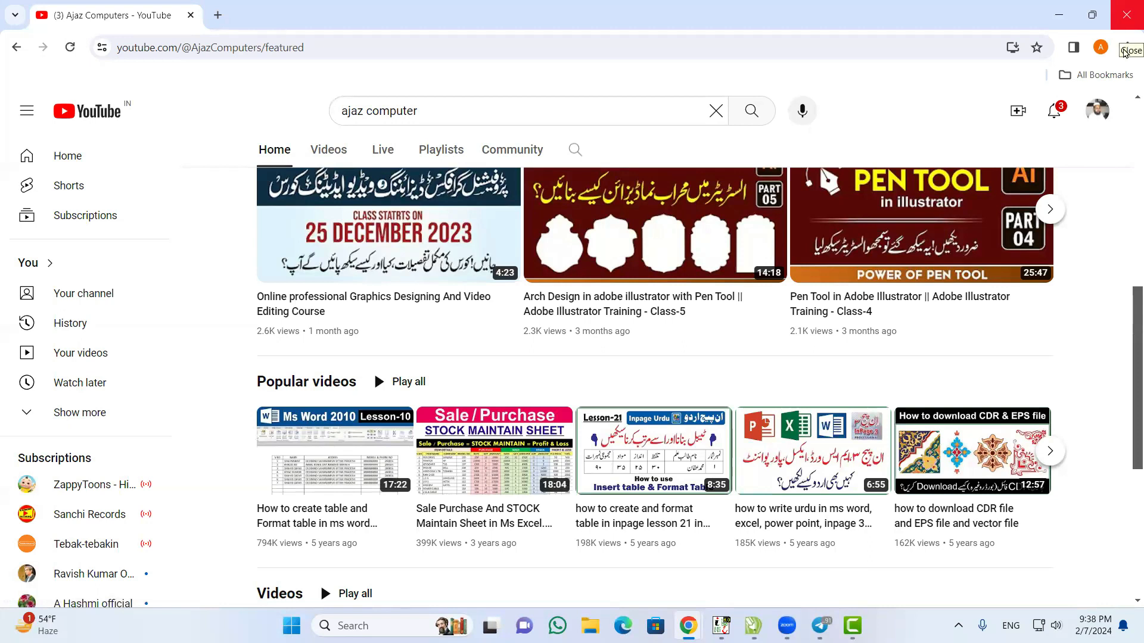
left_click(1126, 14)
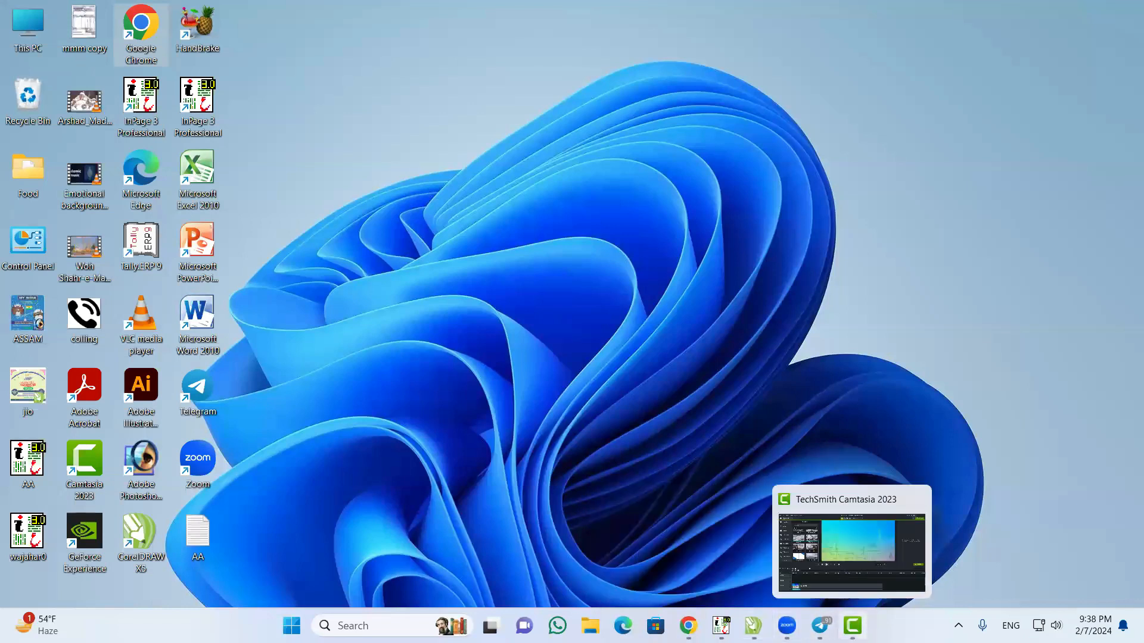
Switch back to Camtasia and add a plain text callout at the start of Track 4
left_click(853, 626)
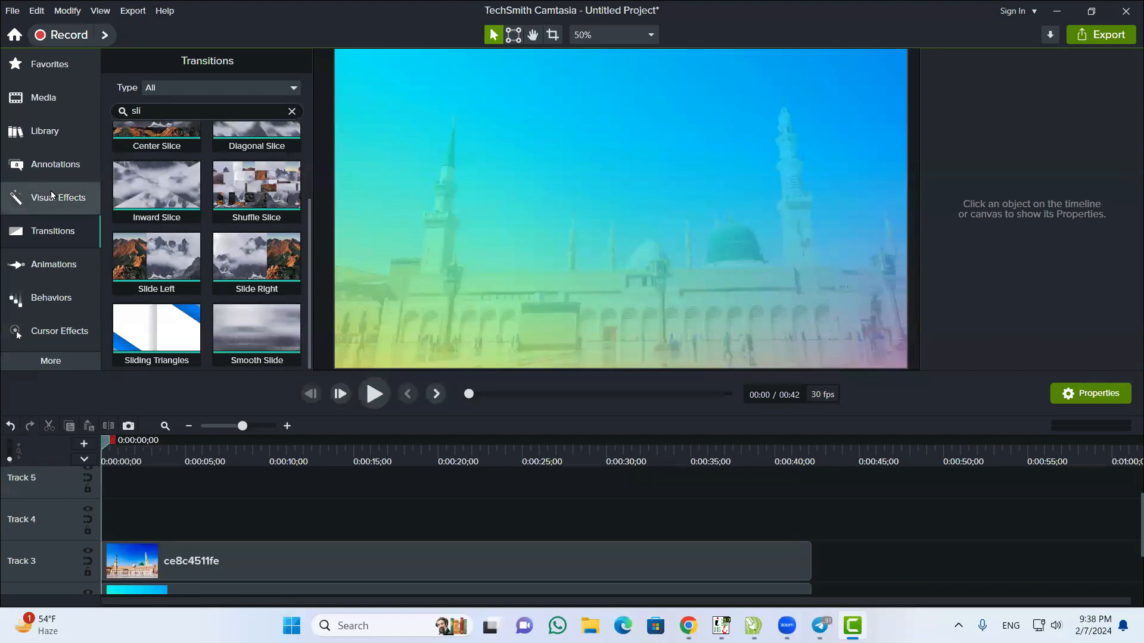
left_click(34, 171)
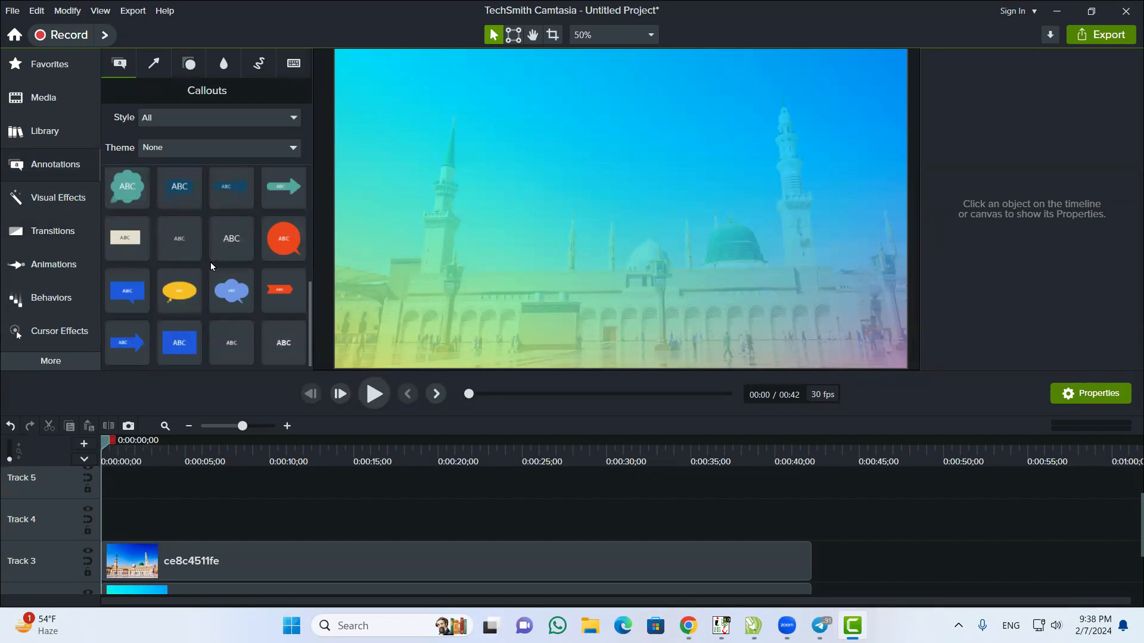
right_click(220, 249)
left_click(244, 263)
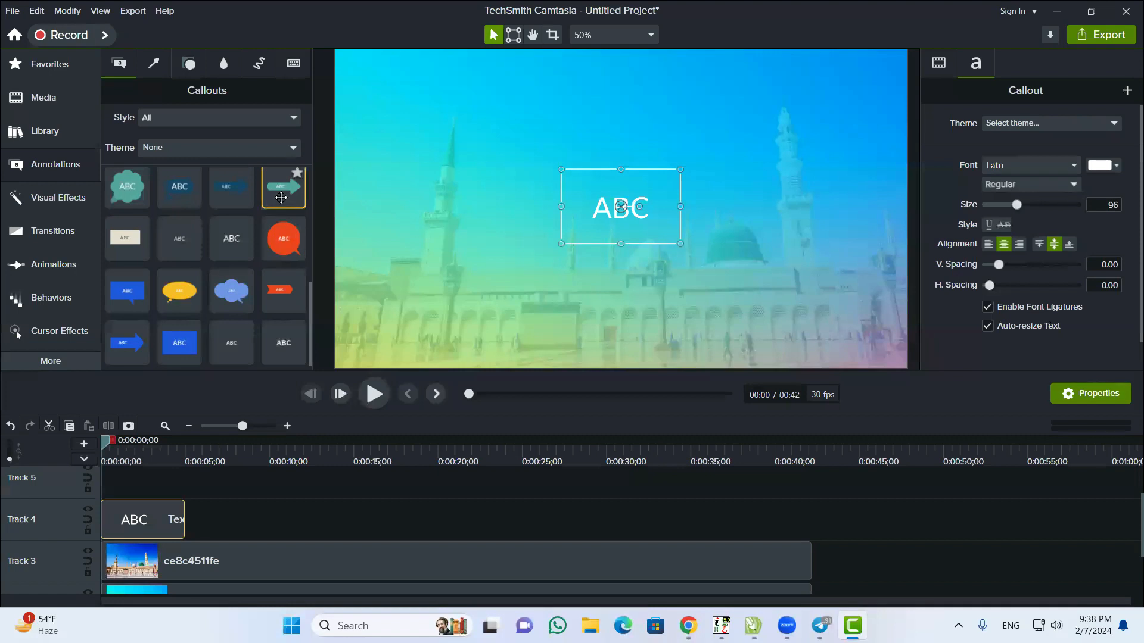
Select the new callout's placeholder text for editing and switch the keyboard input language to Urdu
double_click(604, 214)
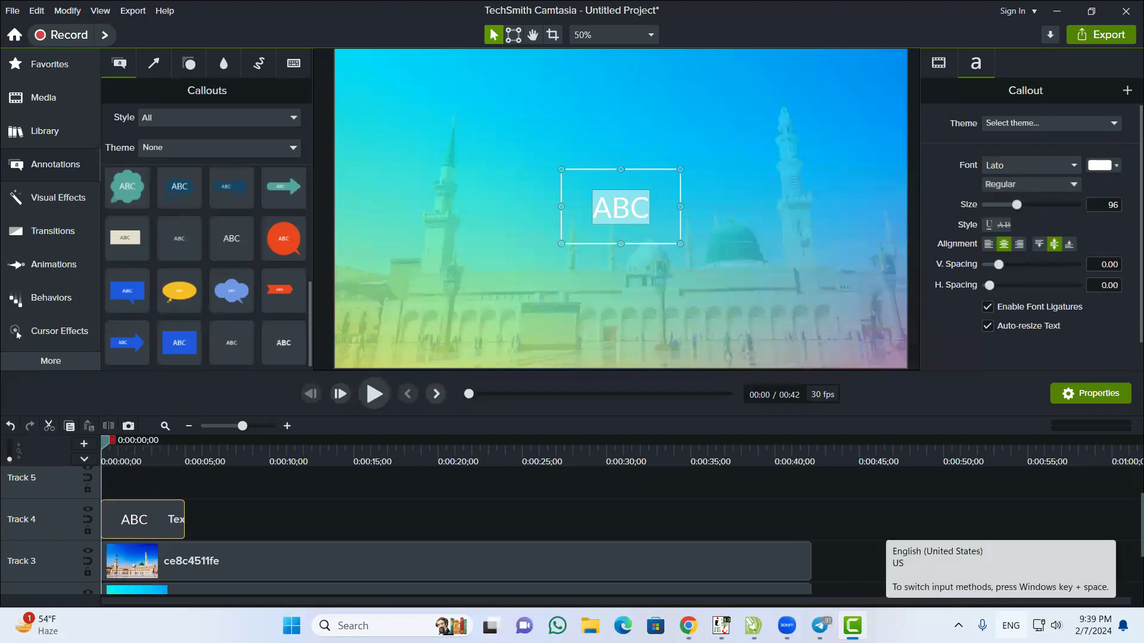
left_click(1011, 625)
left_click(952, 544)
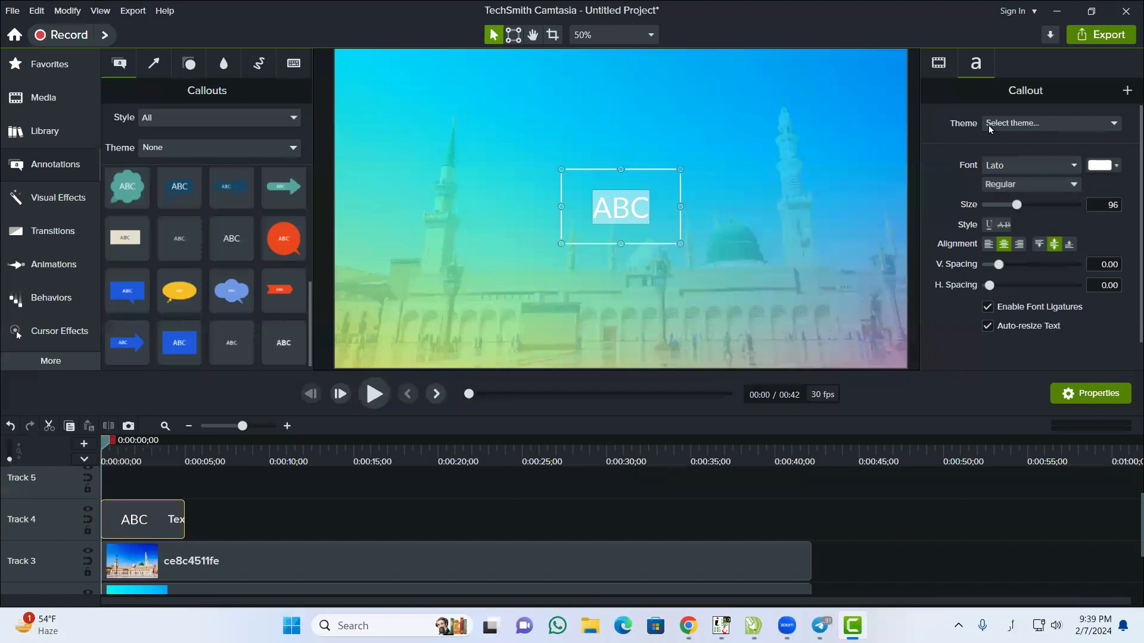
Set the callout text's font to PayamiNastaleeq
left_click(995, 165)
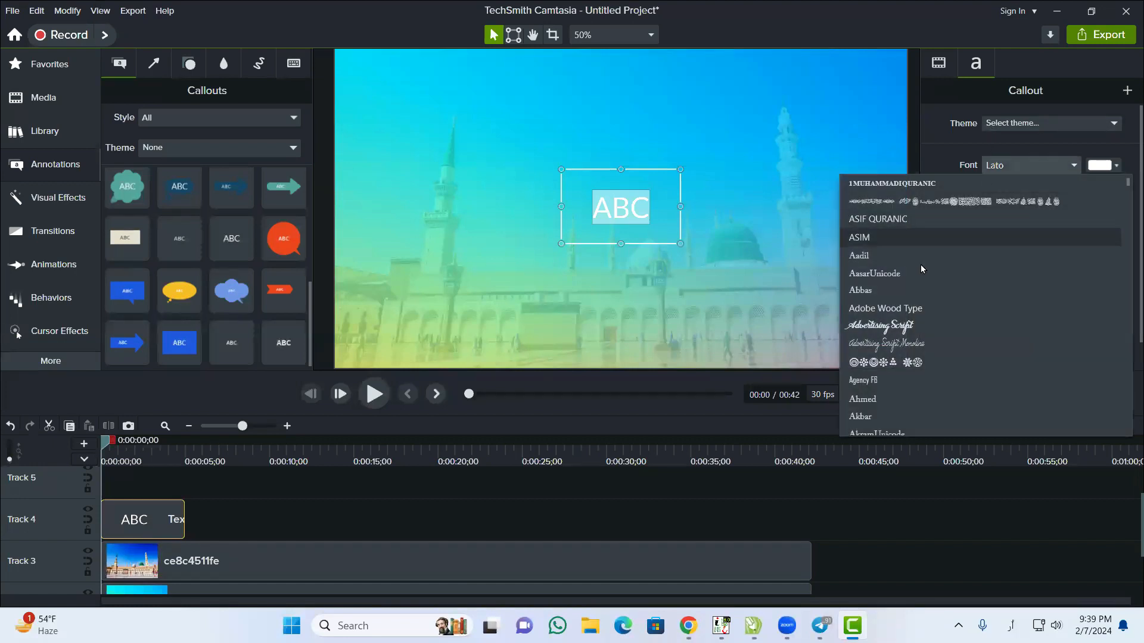
scroll(916, 269, "down", 8)
scroll(917, 273, "down", 10)
scroll(916, 272, "down", 5)
scroll(917, 273, "down", 20)
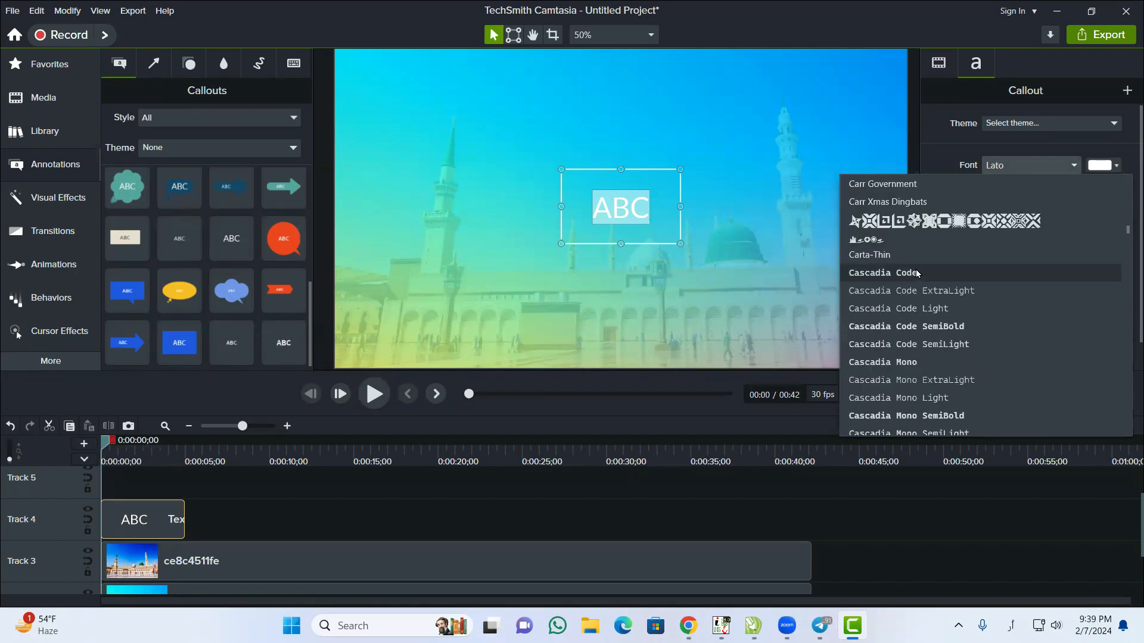
scroll(916, 273, "down", 20)
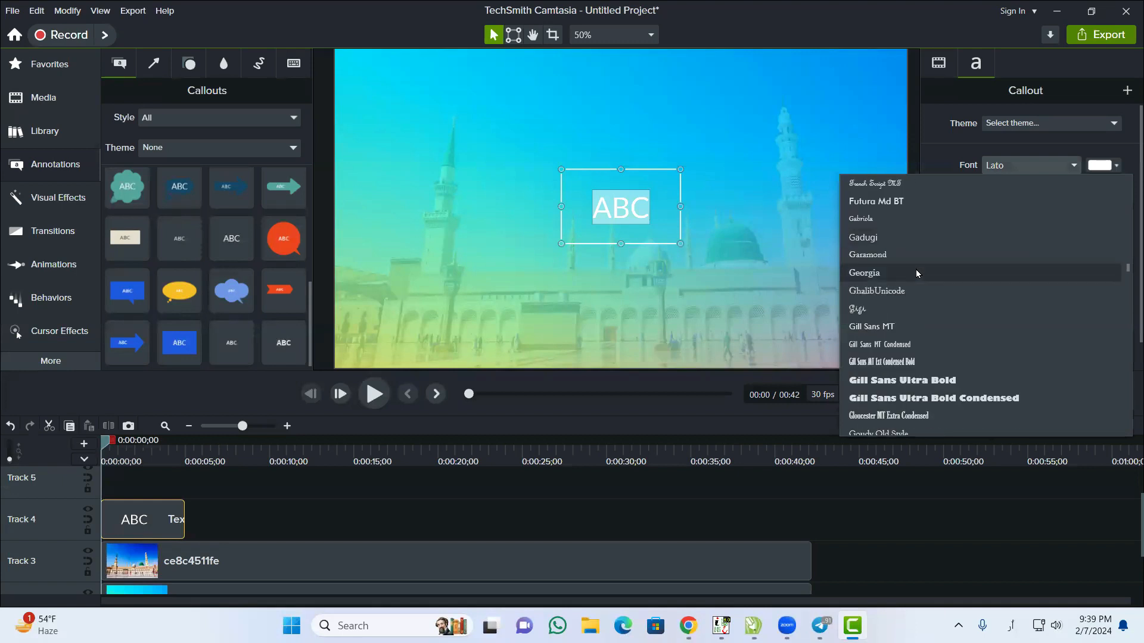
scroll(917, 273, "up", 4)
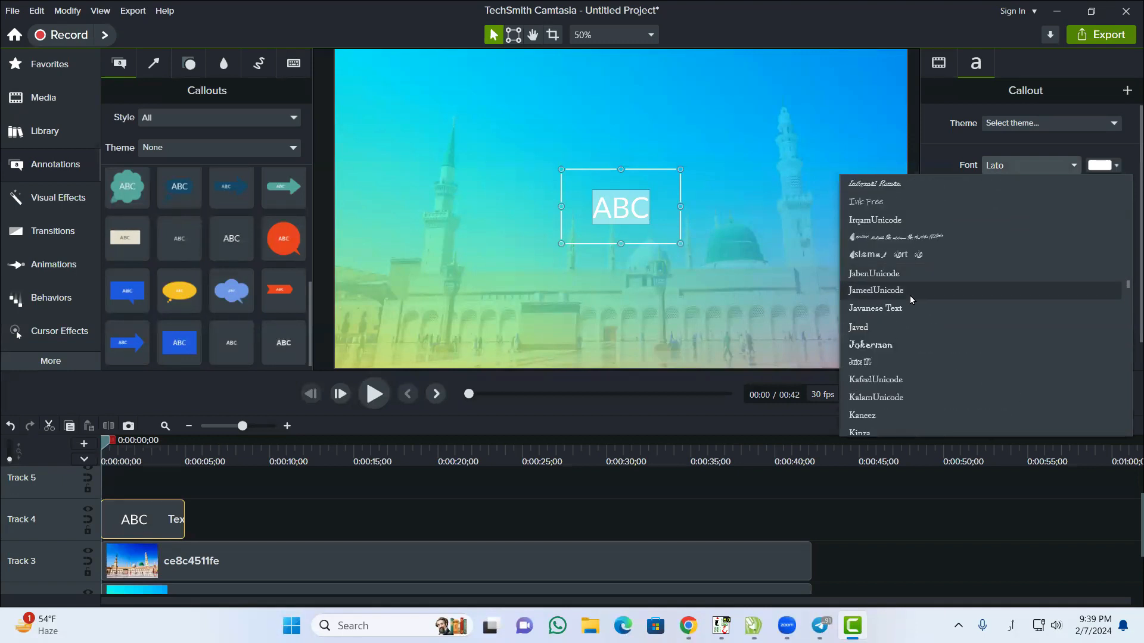
scroll(910, 299, "up", 1)
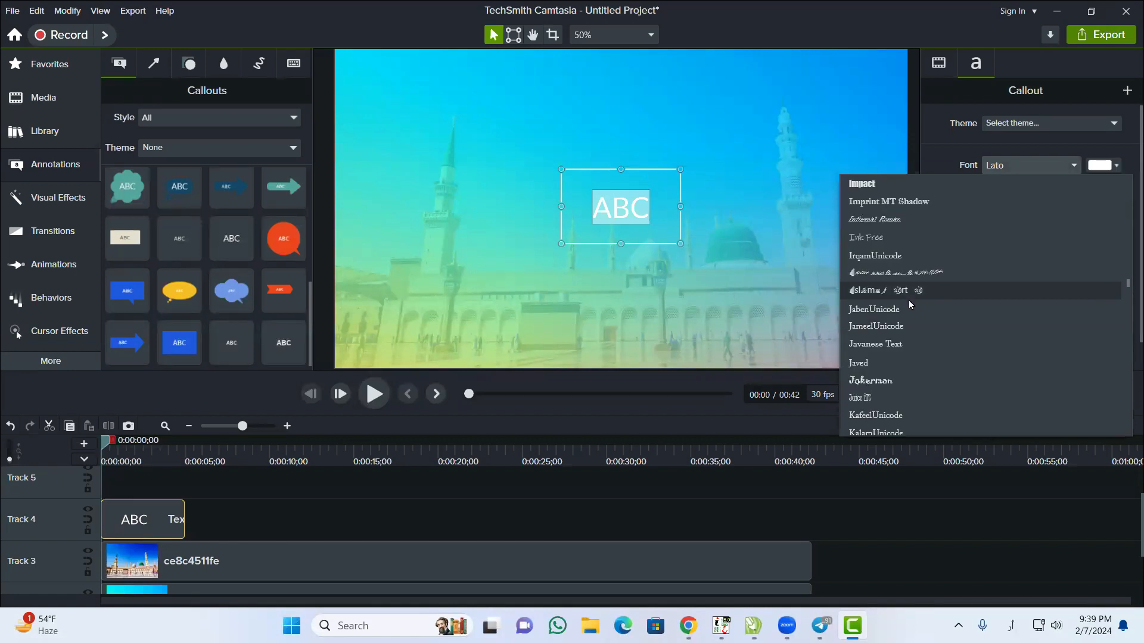
scroll(899, 320, "down", 1)
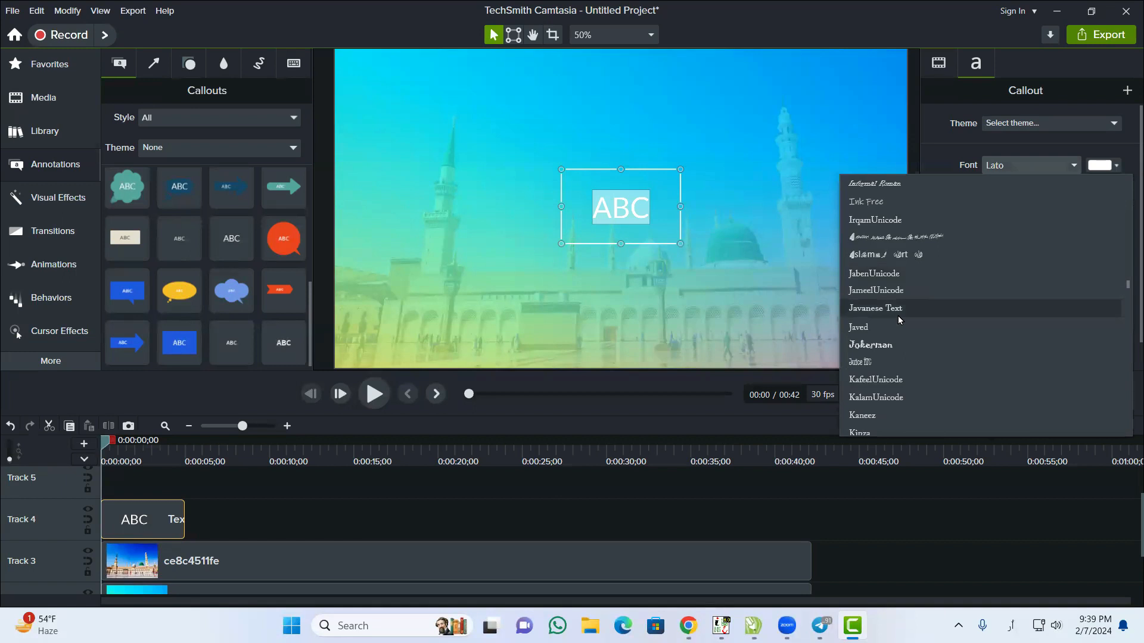
scroll(898, 320, "down", 1)
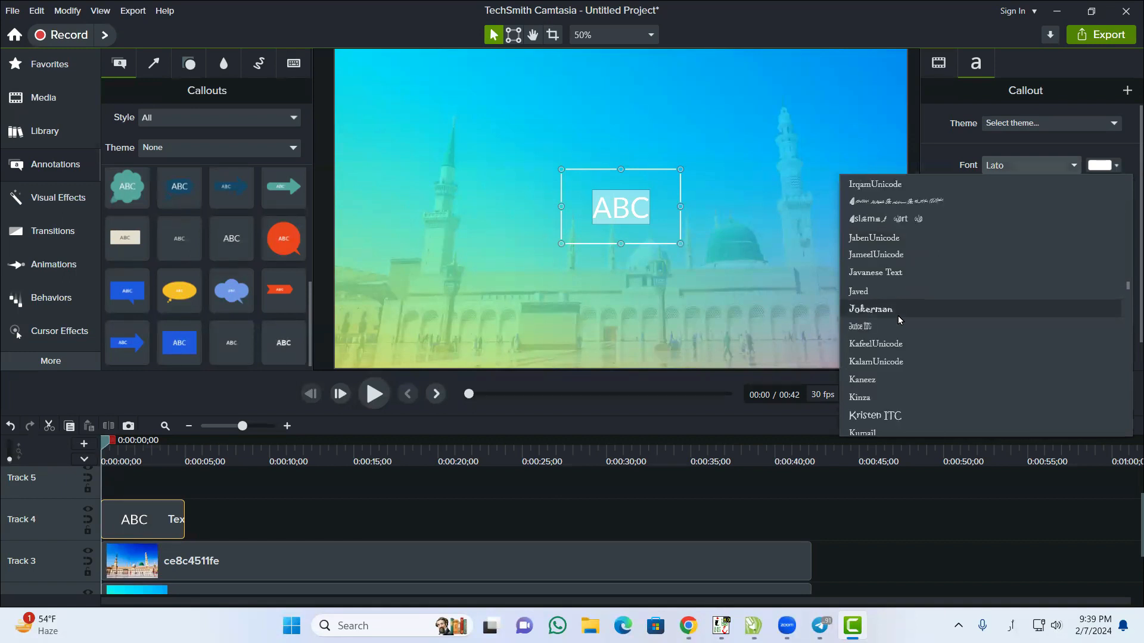
scroll(899, 320, "up", 1)
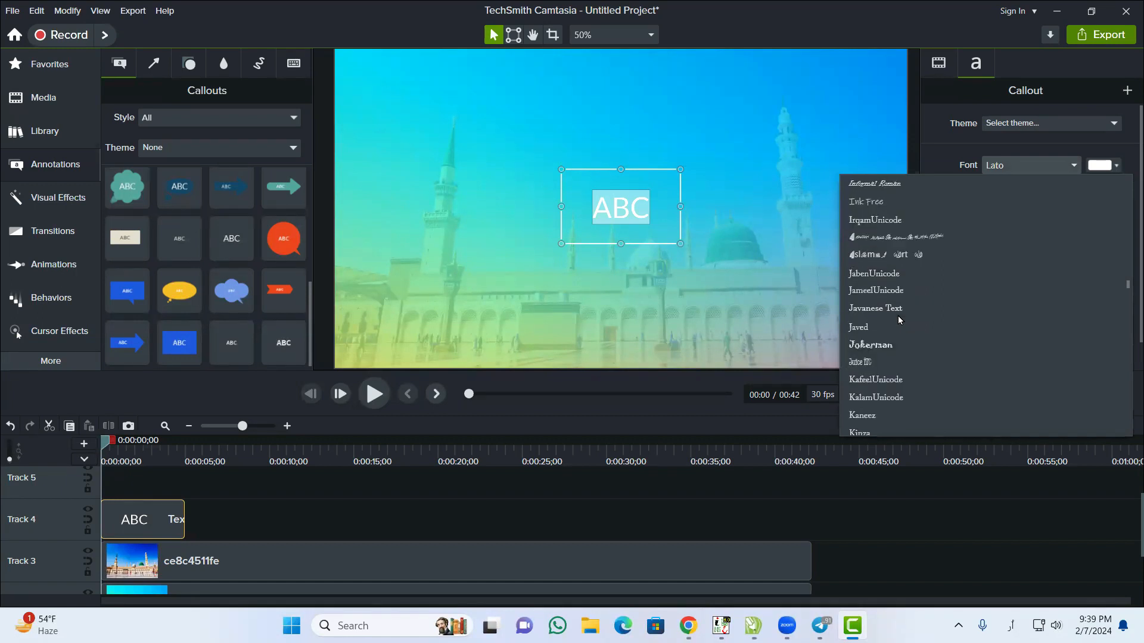
scroll(899, 313, "down", 10)
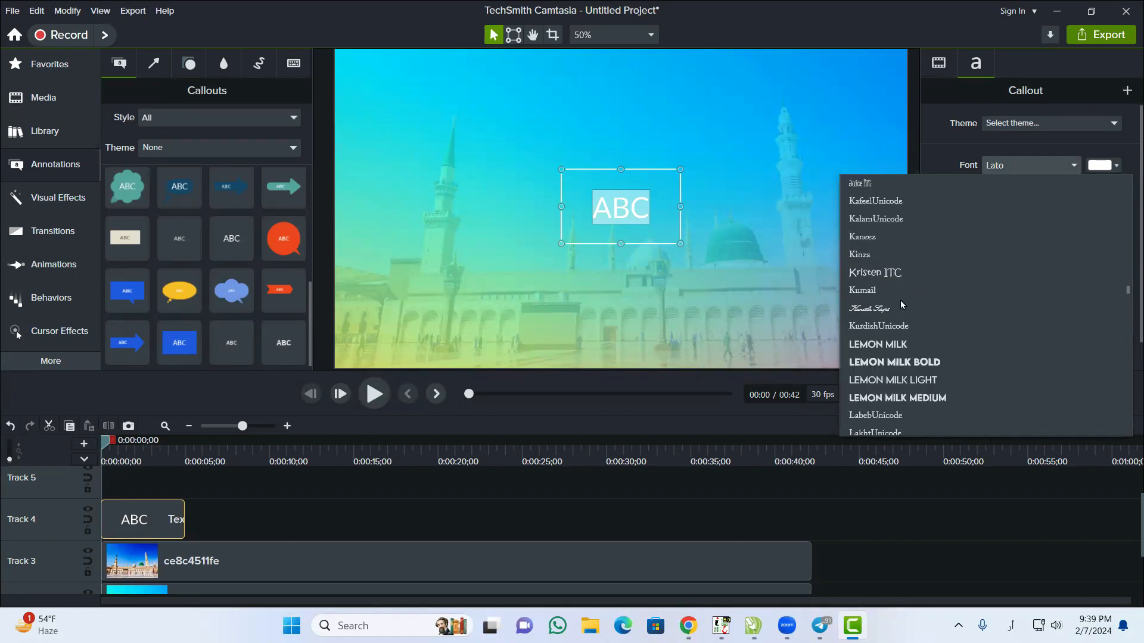
scroll(901, 308, "down", 15)
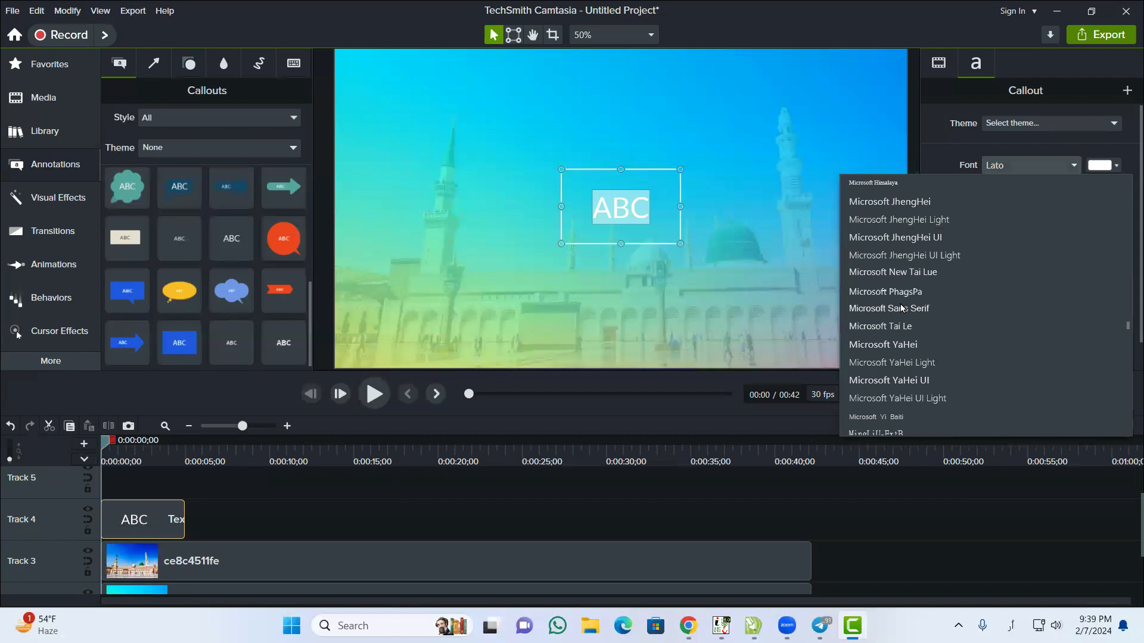
scroll(901, 308, "down", 15)
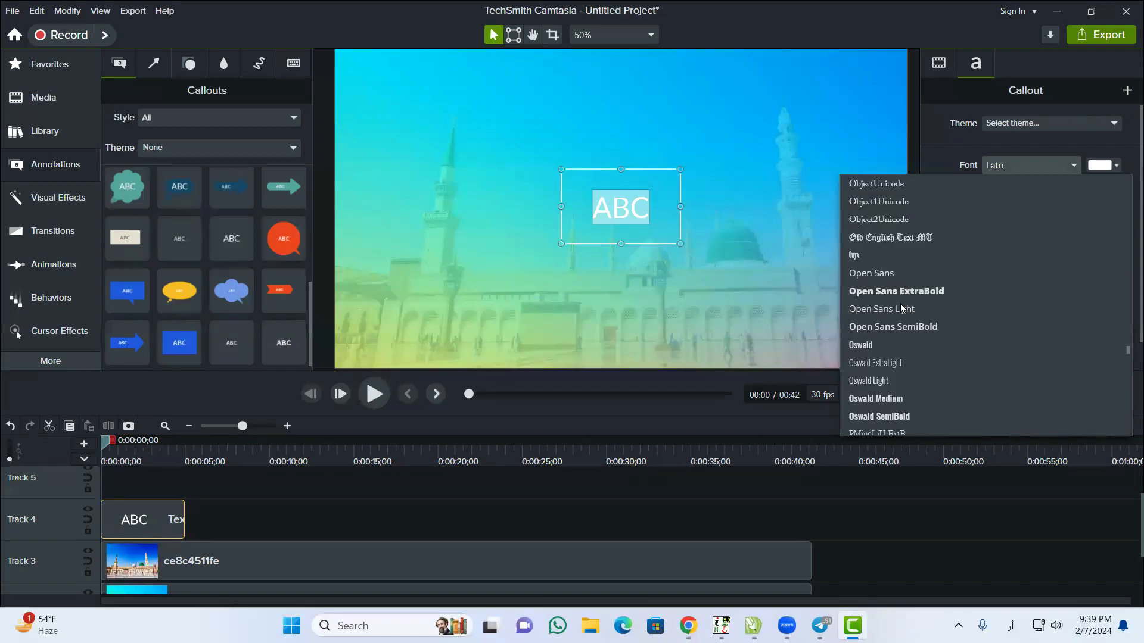
scroll(900, 308, "down", 4)
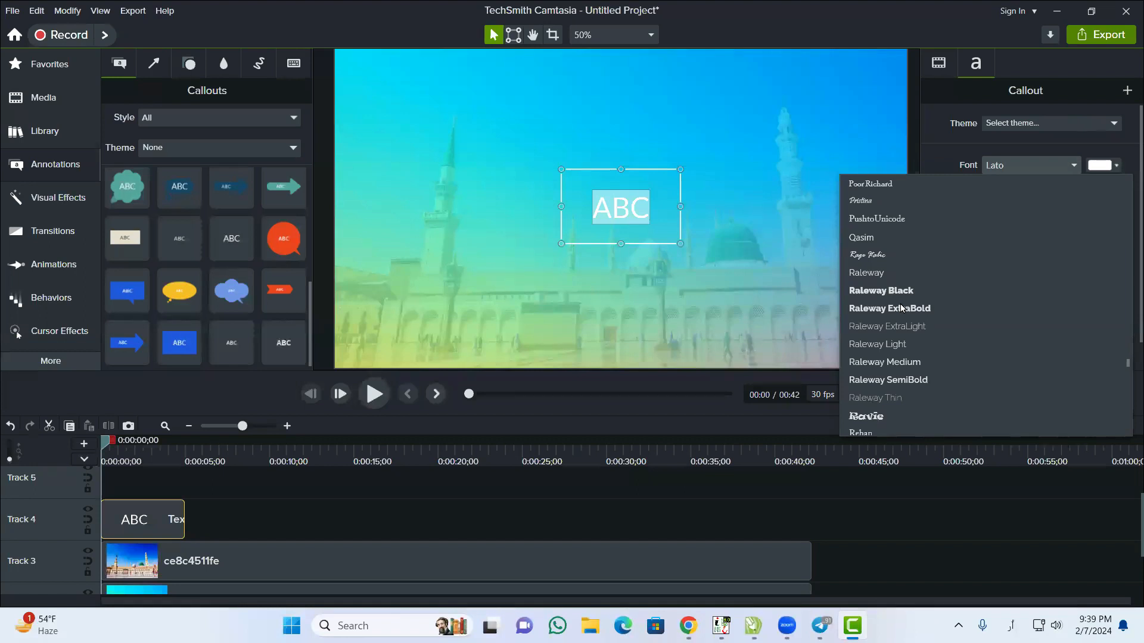
scroll(901, 308, "up", 2)
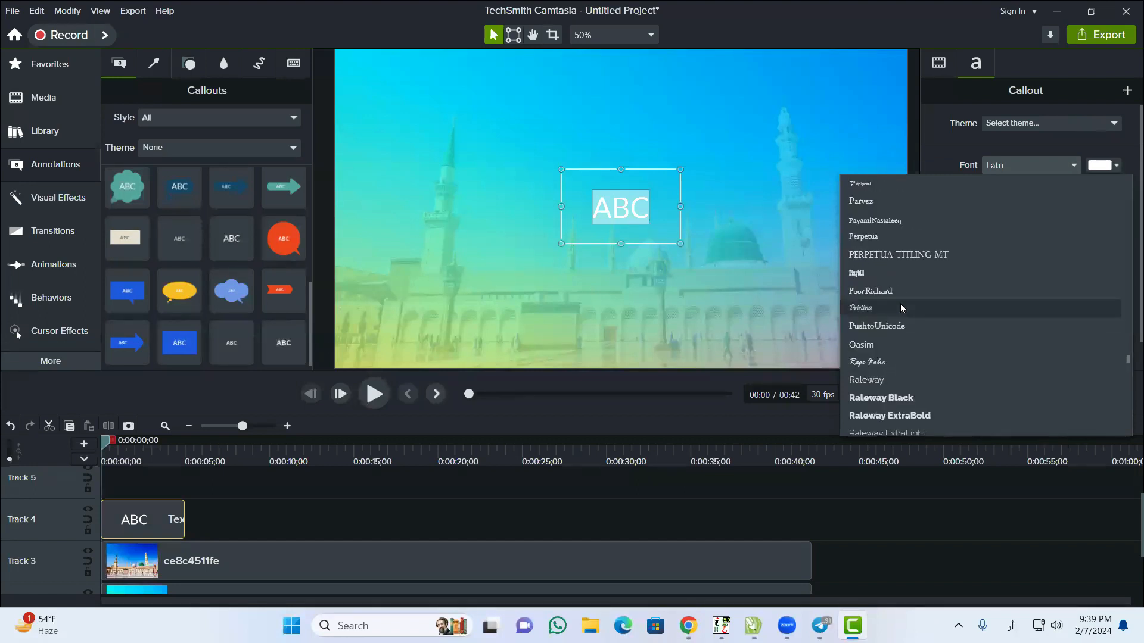
left_click(900, 220)
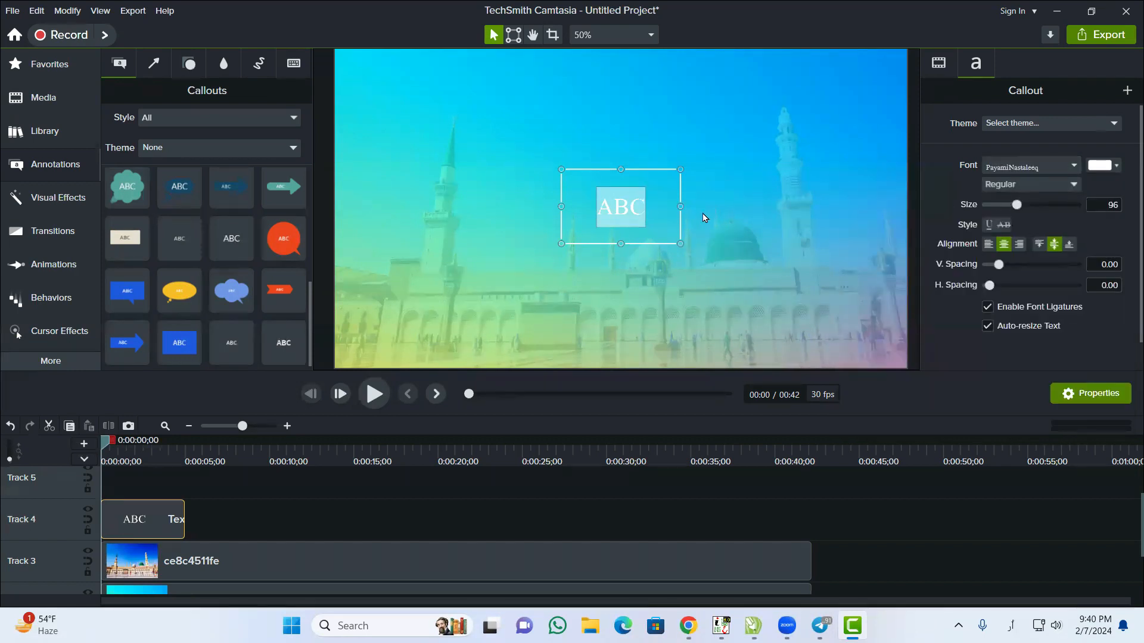
Replace the callout's placeholder text with "مدینہ مدینہ"
key("BackSpace")
type("مدی")
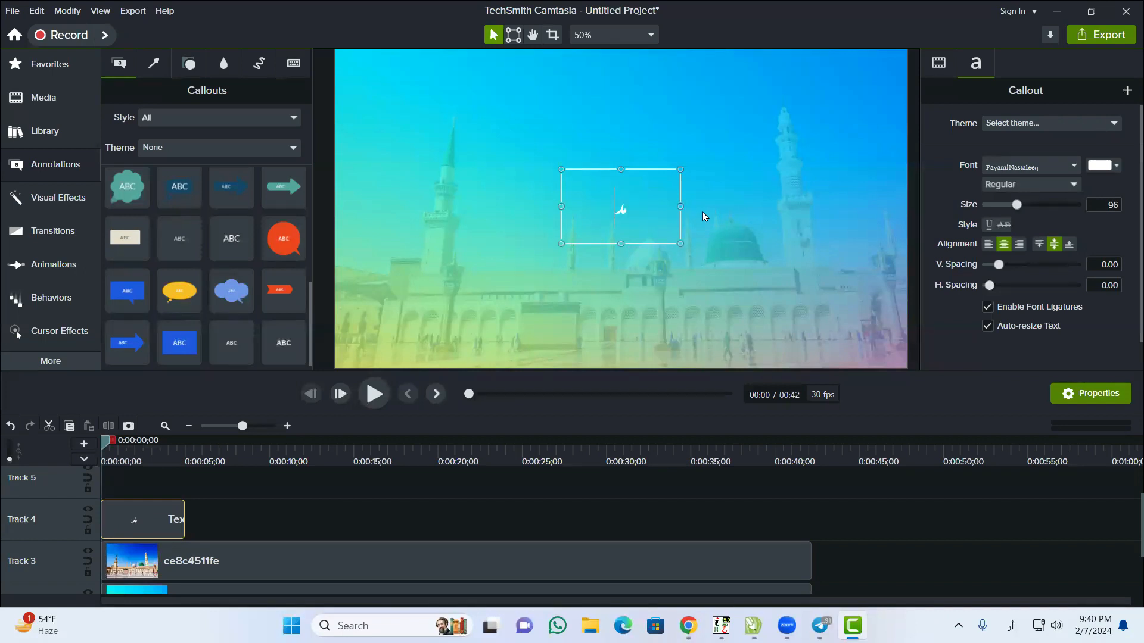
type("نہ مدینہ")
Set the font size of all the Urdu callout text to 300 and finish editing it
key("ctrl+a")
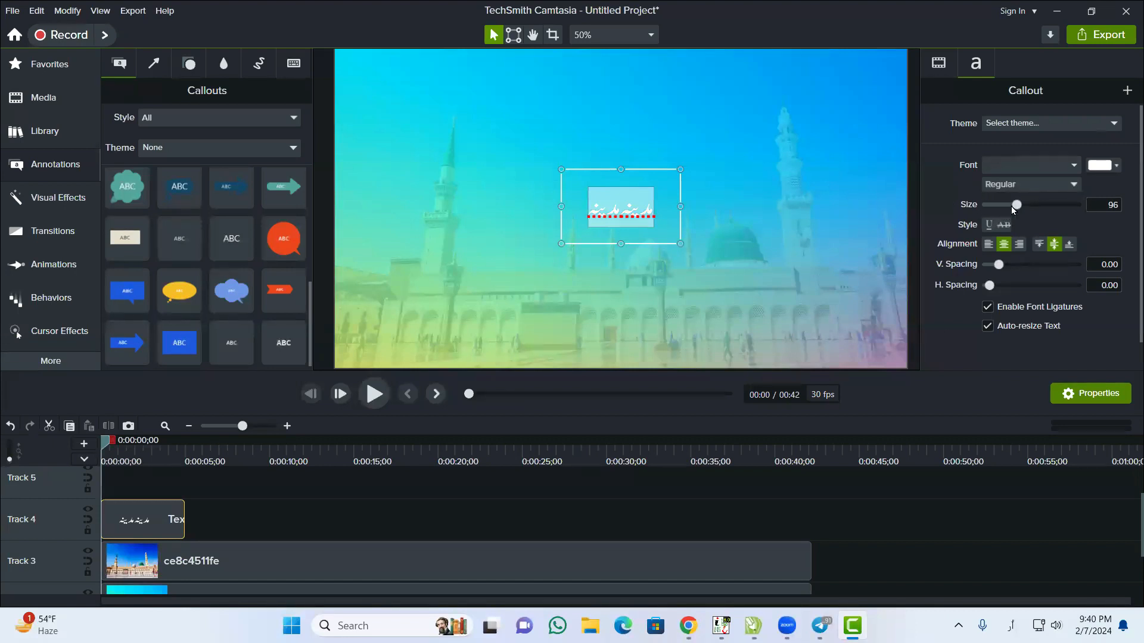
left_click_drag(1013, 204, 1091, 213)
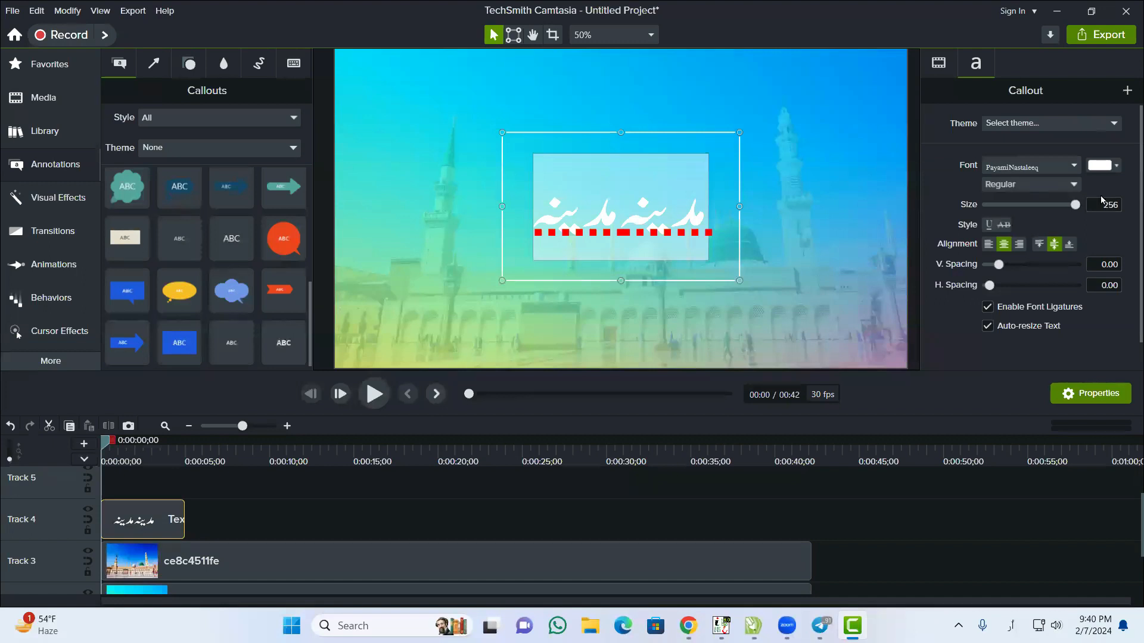
left_click(1097, 201)
type("300")
key("Return")
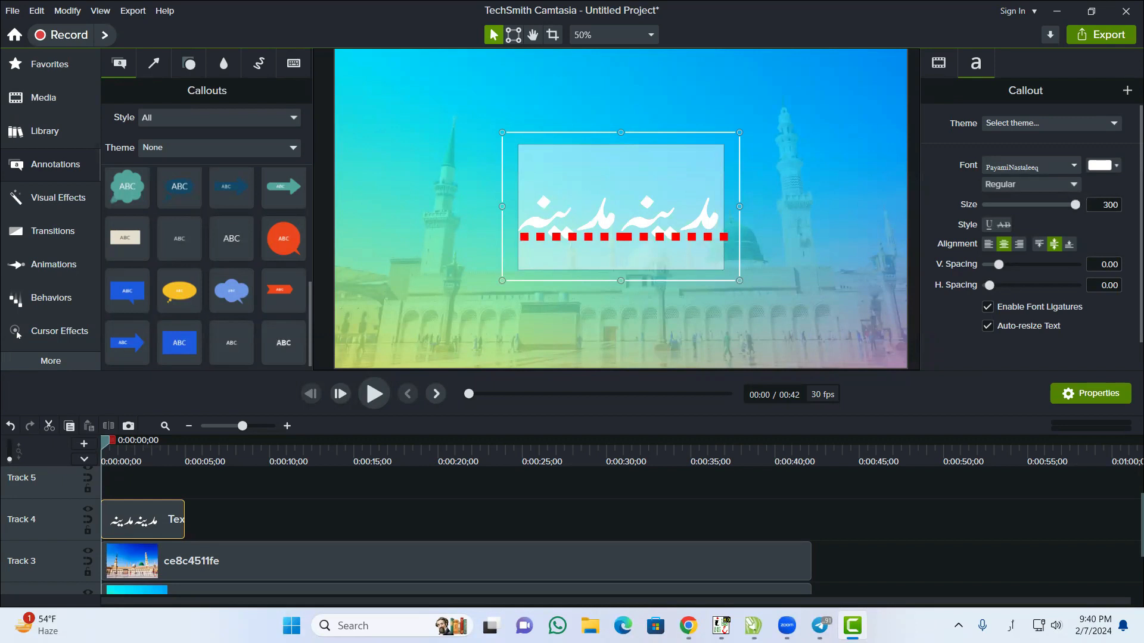
left_click(234, 506)
left_click_drag(148, 520, 119, 487)
left_click_drag(100, 439, 95, 439)
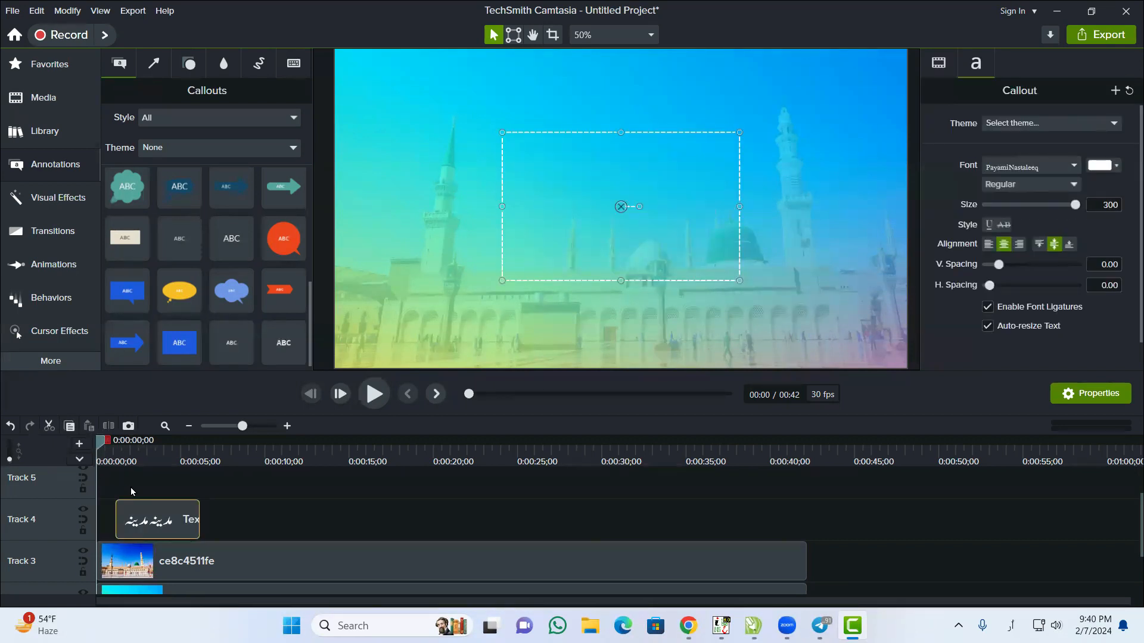
left_click_drag(138, 516, 101, 523)
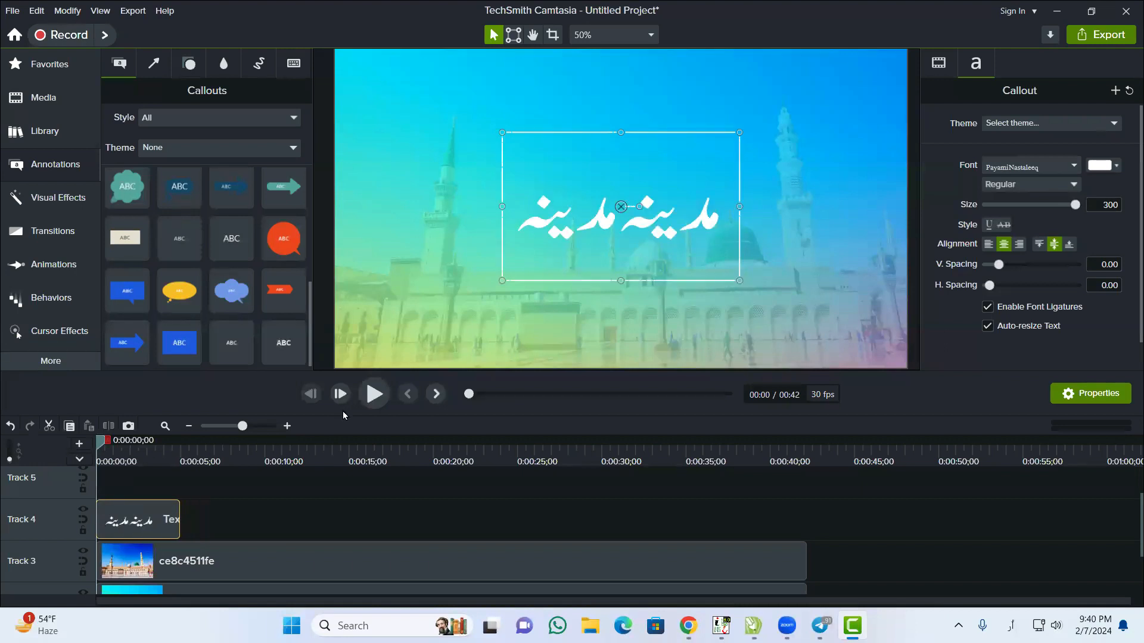
Set the gain of the Track 1 audio clip to 250% and preview the project from the start
left_click(371, 396)
left_click(370, 398)
scroll(363, 548, "down", 1)
scroll(363, 545, "down", 1)
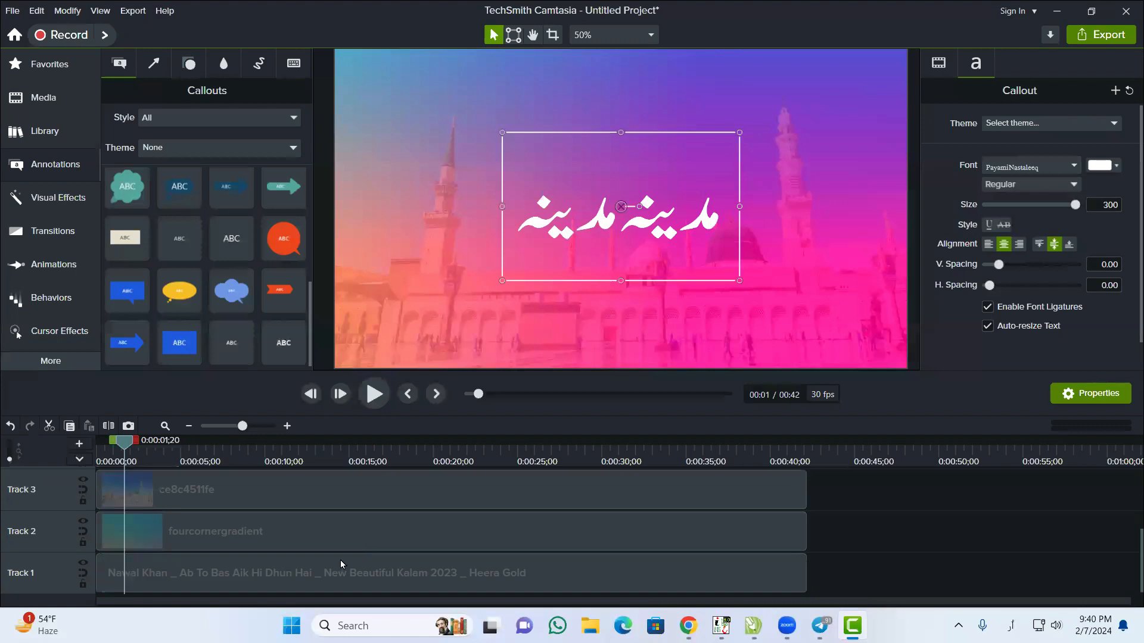
left_click(302, 585)
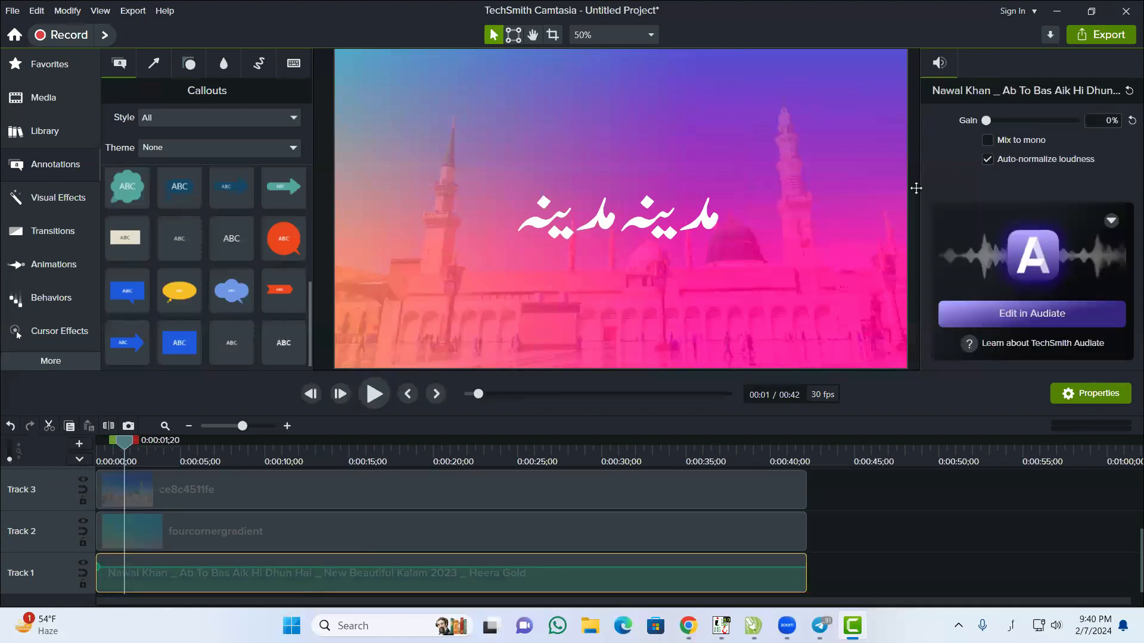
left_click_drag(986, 122, 1120, 132)
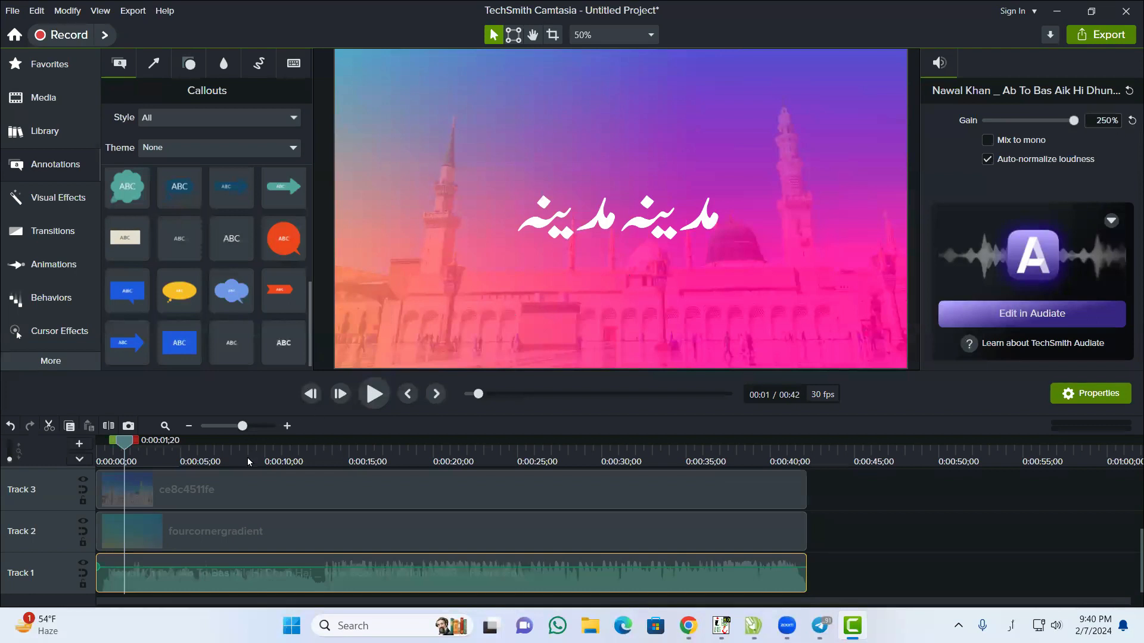
left_click_drag(134, 450, 52, 442)
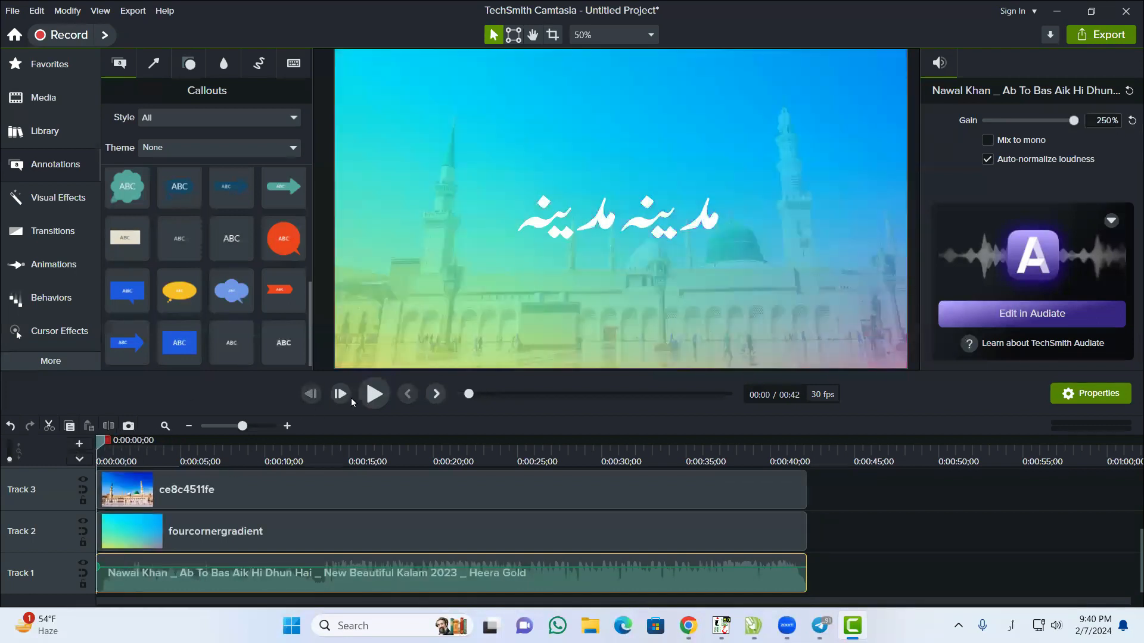
left_click(374, 395)
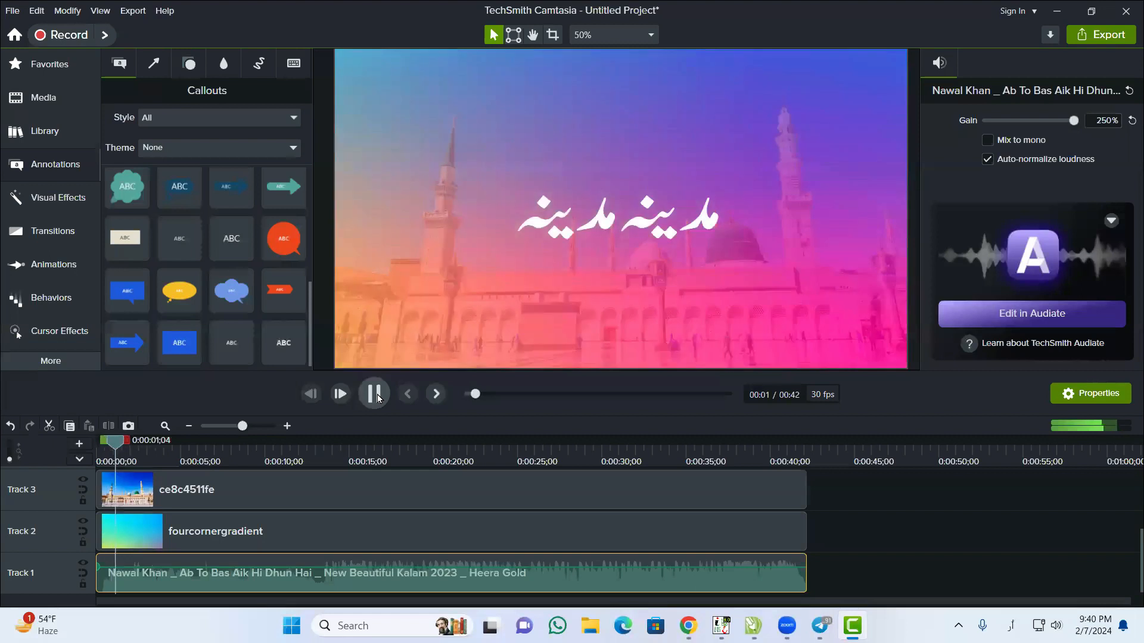
left_click(375, 395)
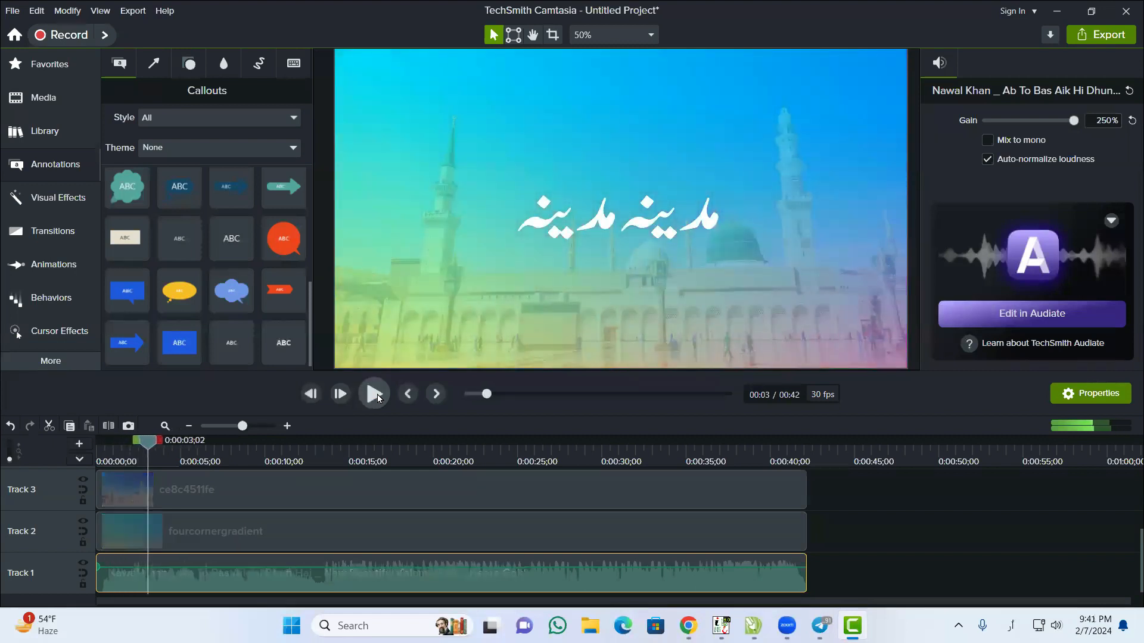
Lower the Track 1 audio clip's gain to 121% and play the project from the start
left_click(1059, 119)
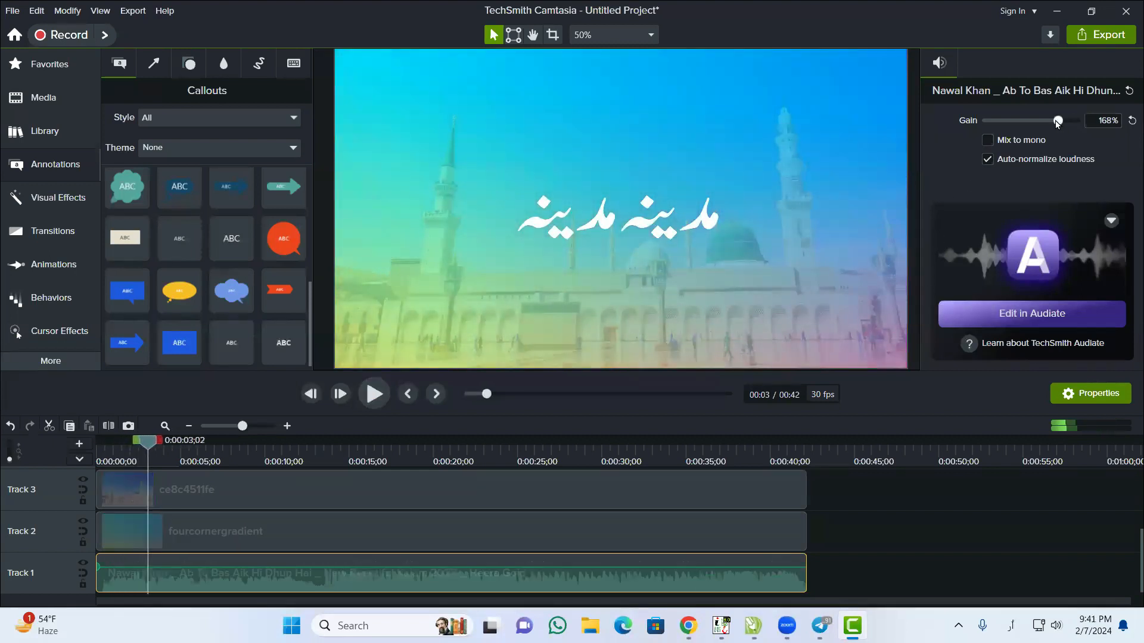
left_click(1047, 121)
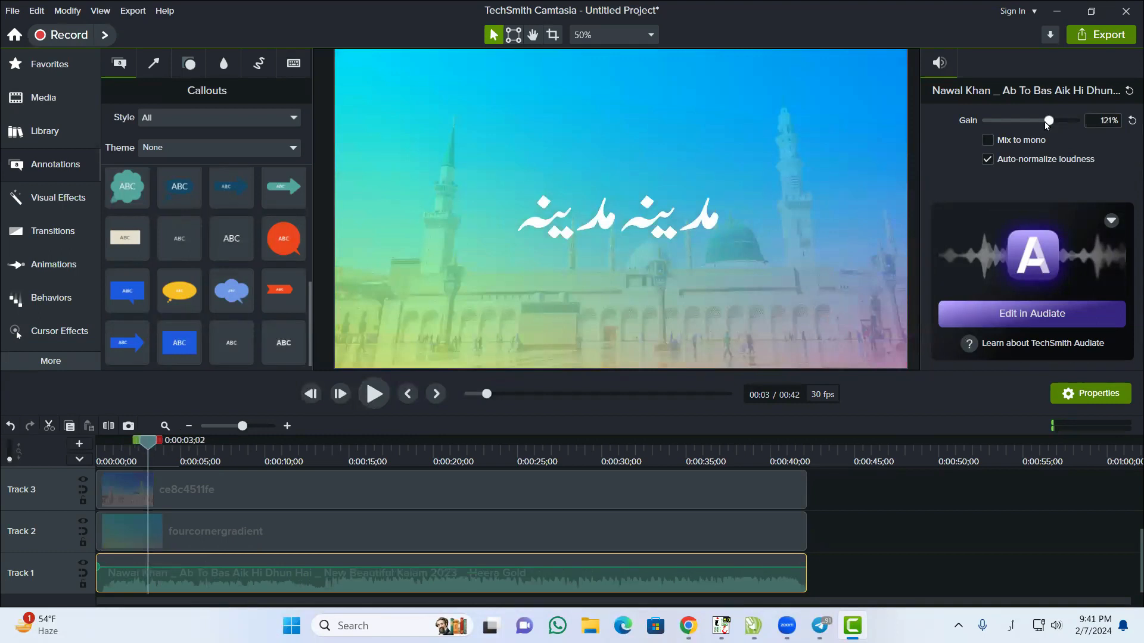
left_click_drag(145, 441, 44, 449)
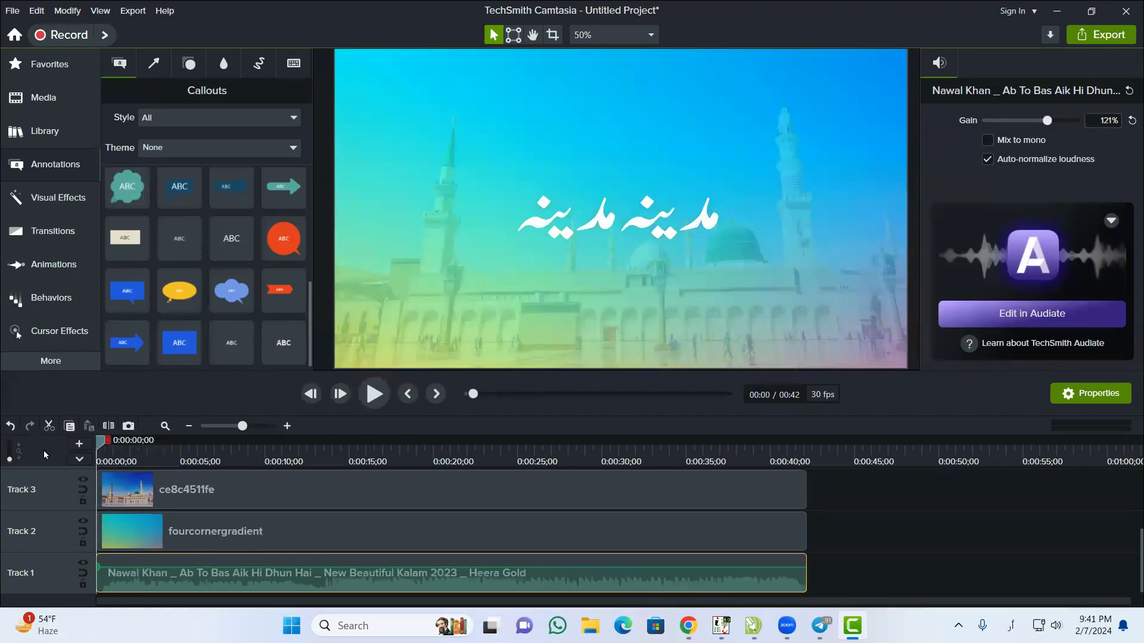
left_click(368, 394)
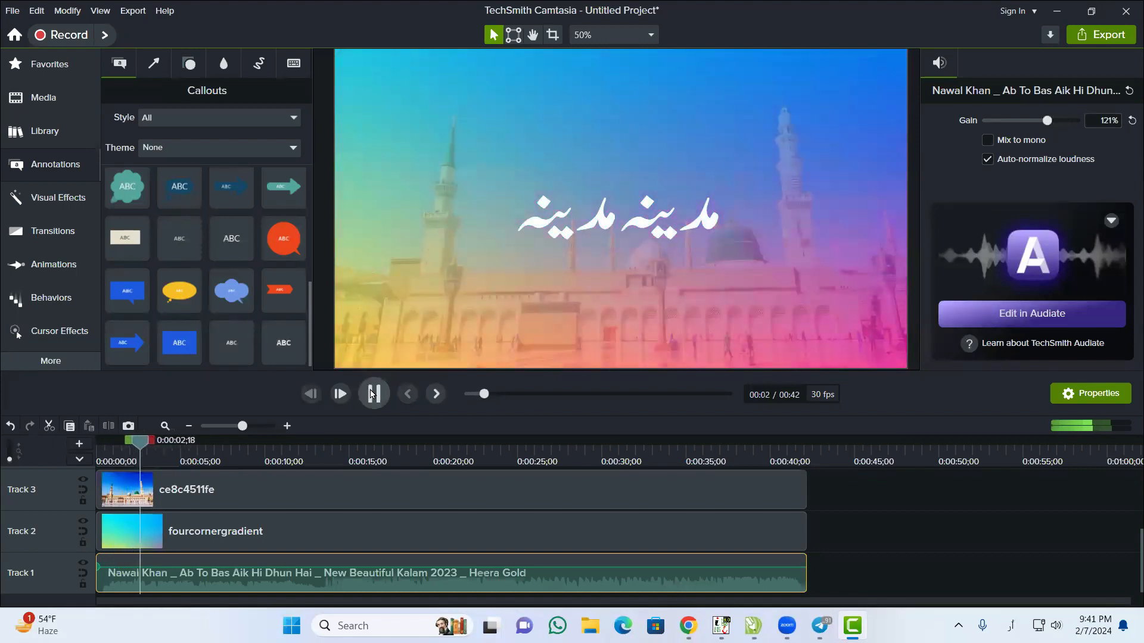
Replay the first few seconds of the project from the start to hear how the audio lines up with the text
left_click(372, 394)
left_click_drag(174, 442, 63, 449)
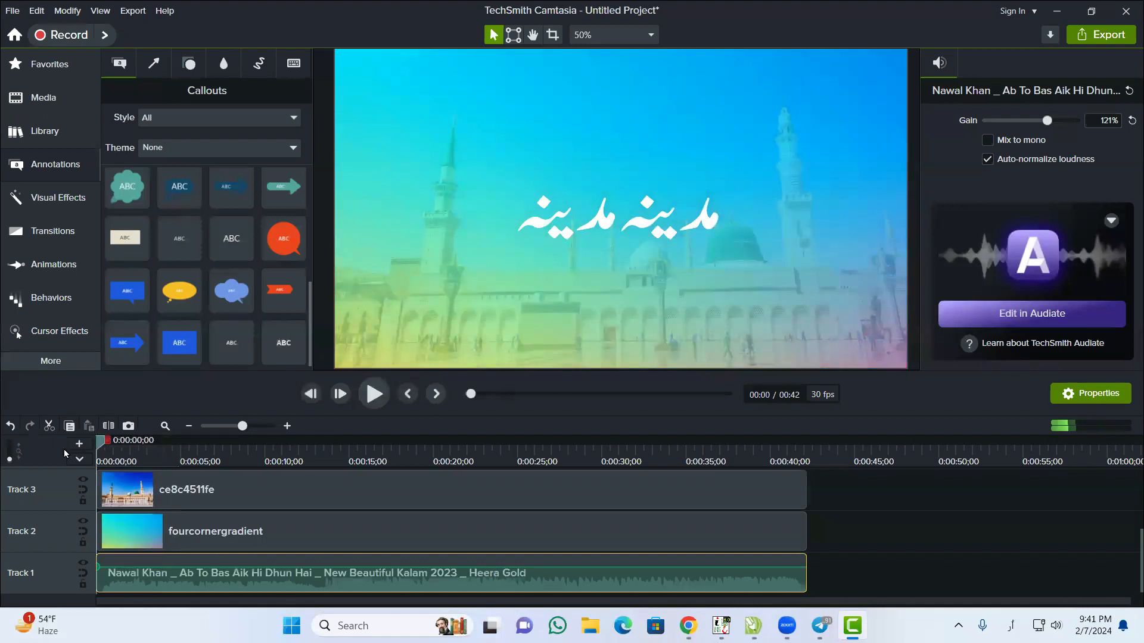
left_click(371, 395)
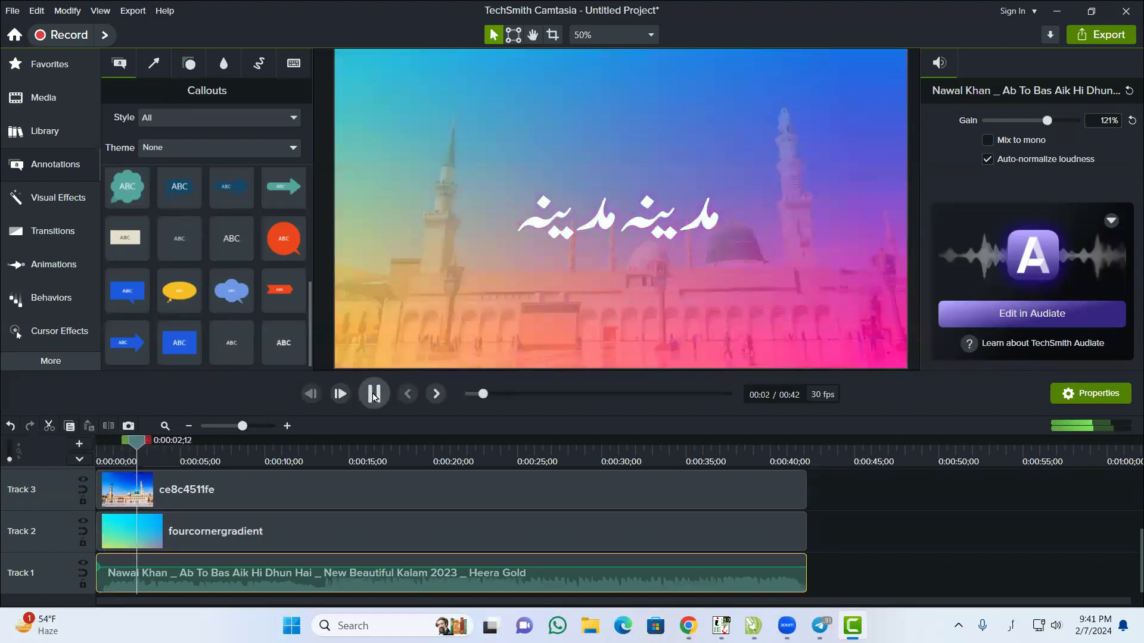
left_click(374, 395)
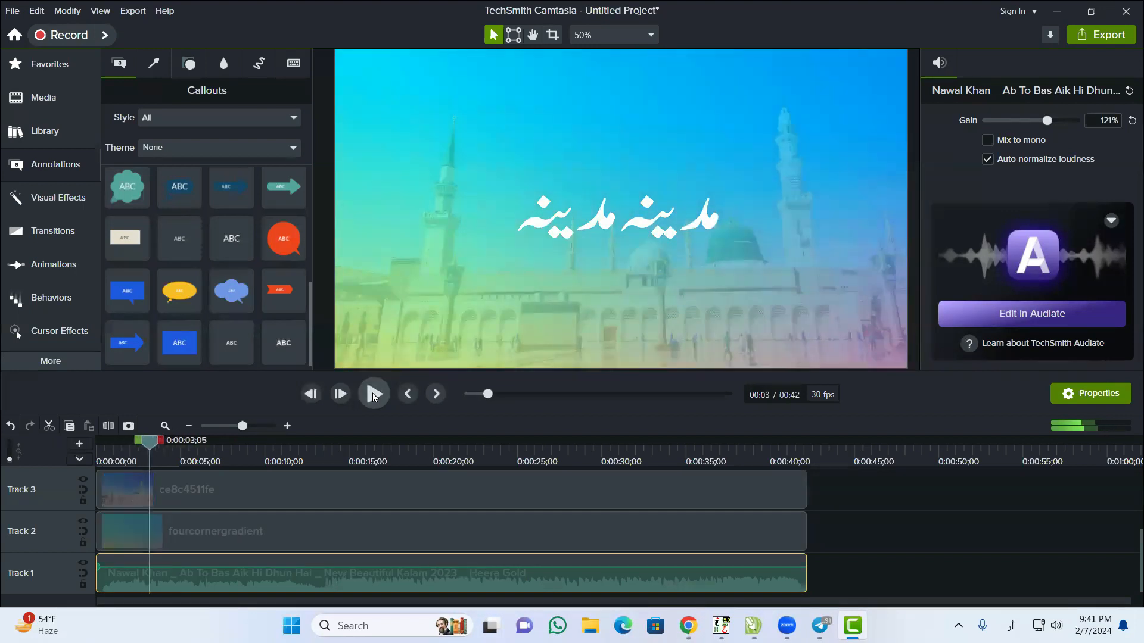
Play the opening to find where the phrase ends and trim the Track 4 text clip to end at 0:00:03;08
left_click(253, 428)
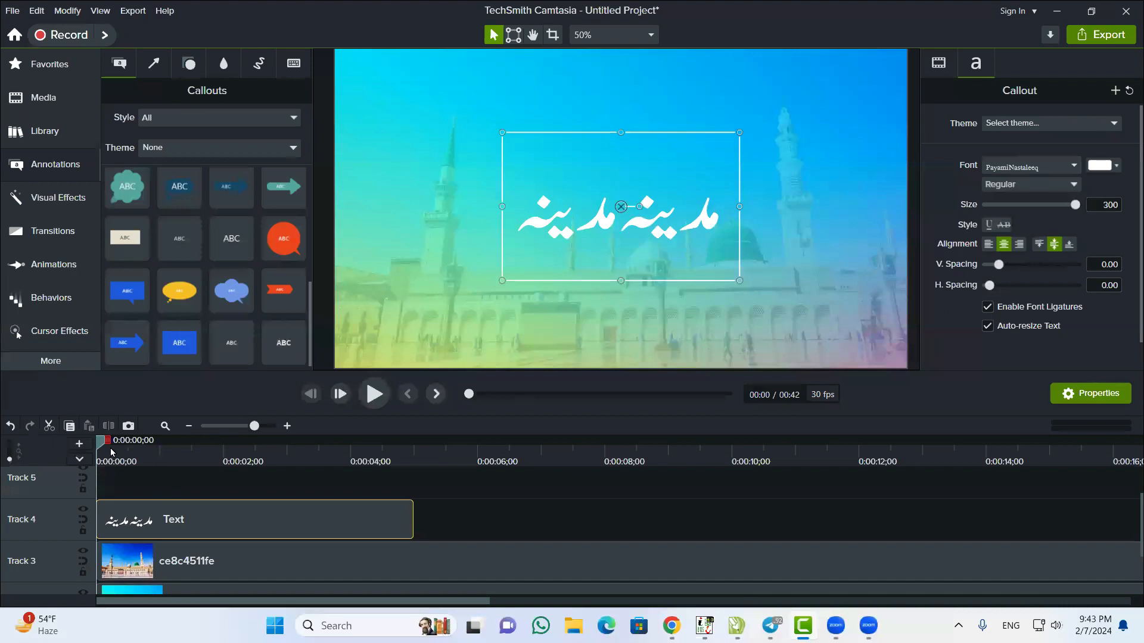
left_click(374, 394)
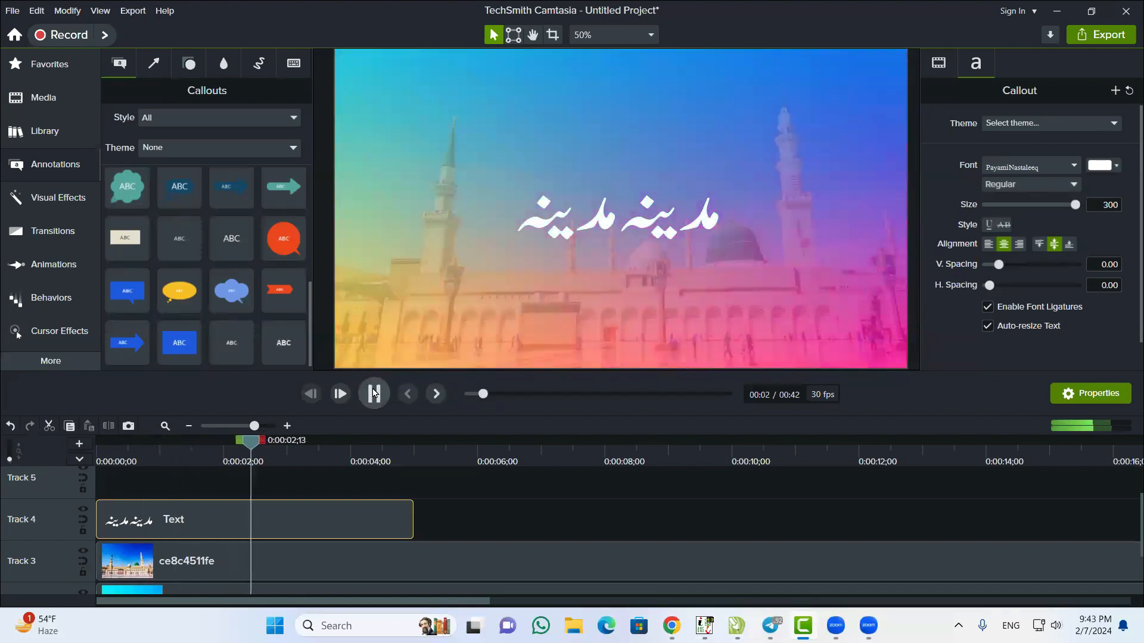
left_click(374, 393)
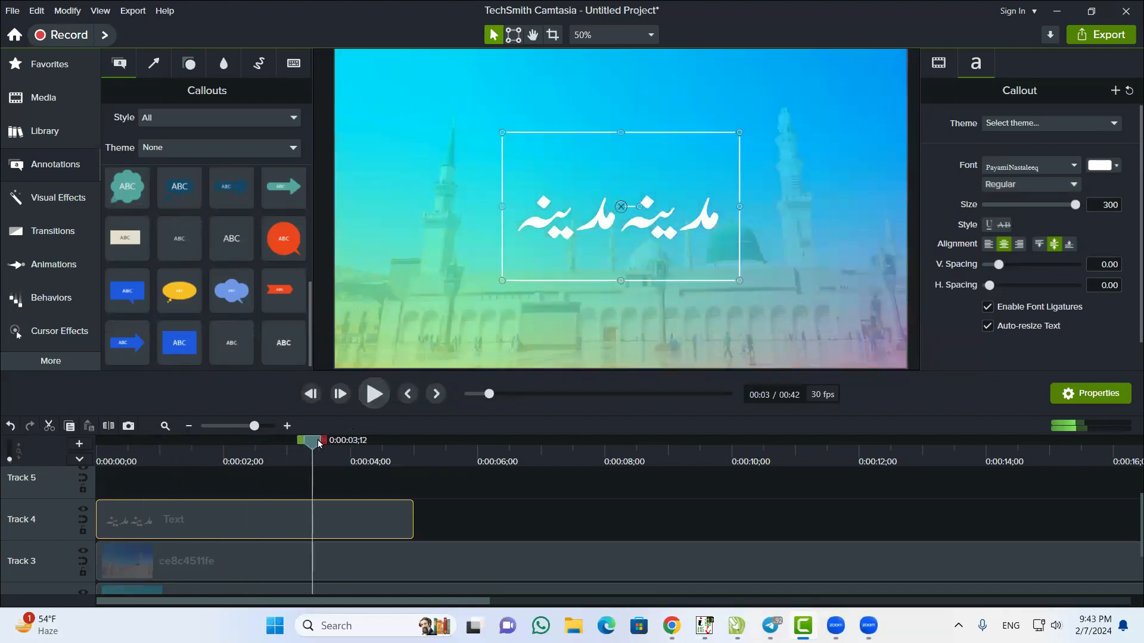
left_click_drag(315, 442, 306, 443)
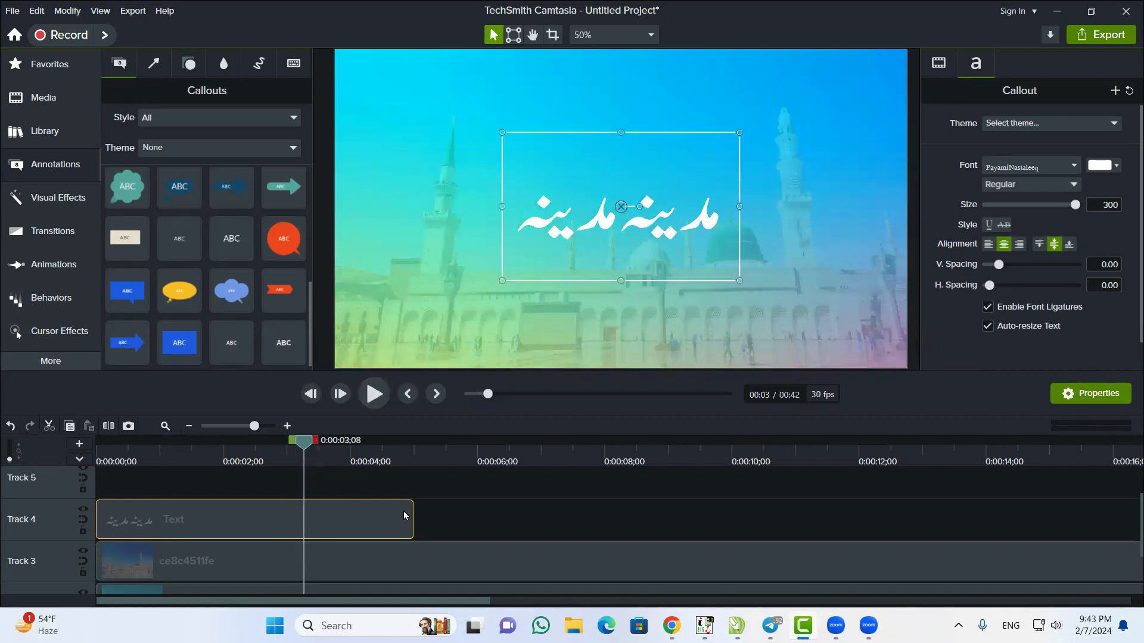
left_click_drag(412, 511, 306, 504)
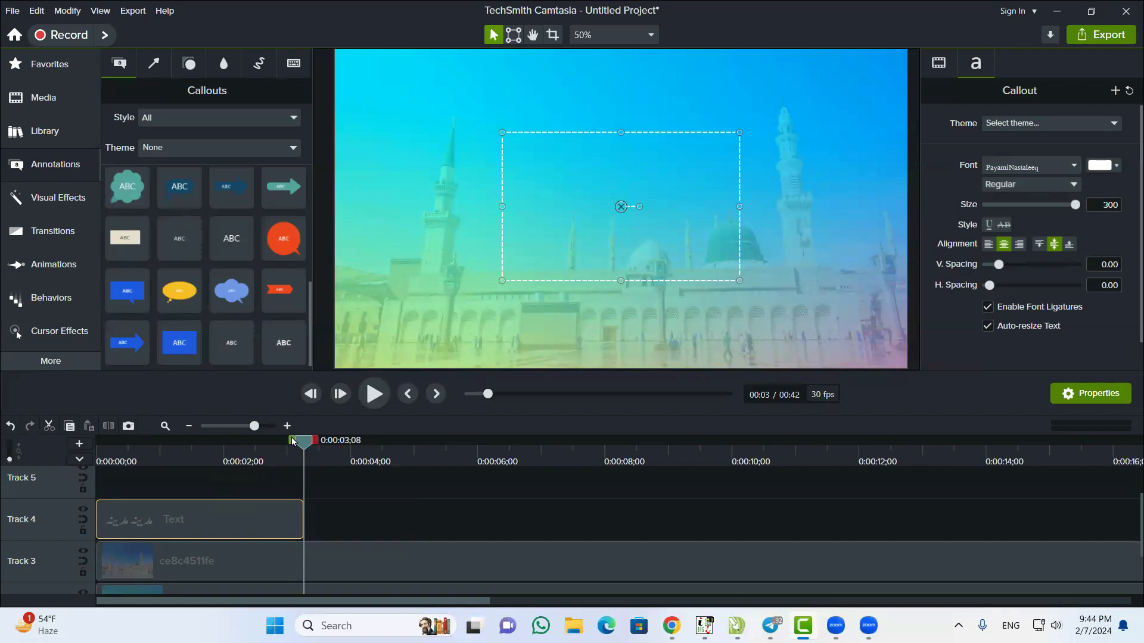
Set the font size of the Urdu text callout to 350
left_click_drag(303, 441, 248, 440)
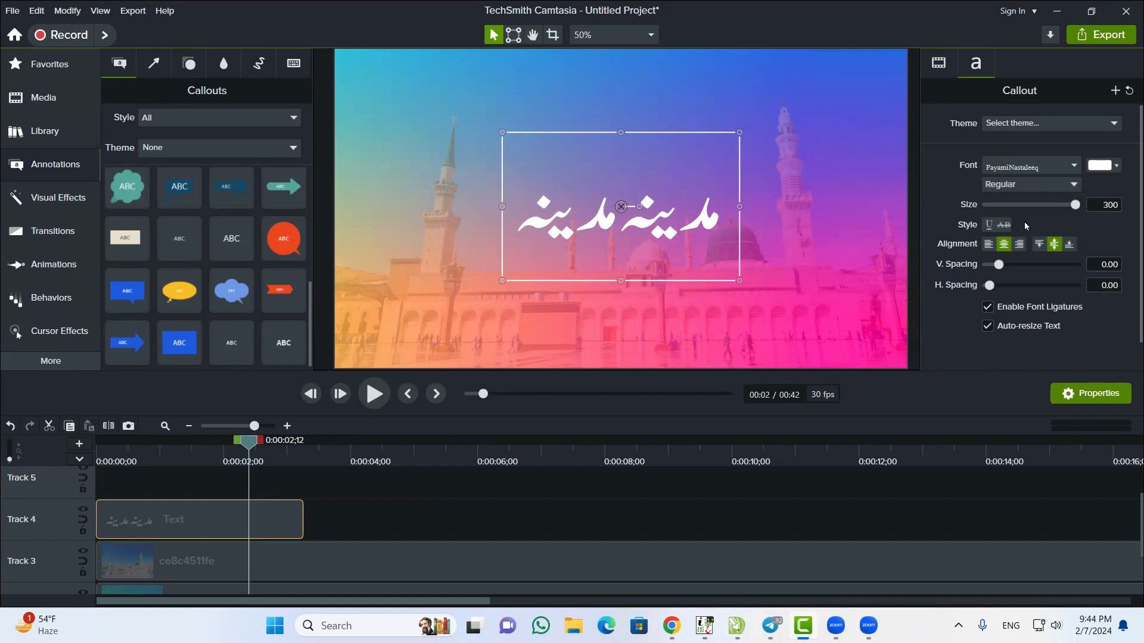
left_click(1099, 205)
type("35")
key("Return")
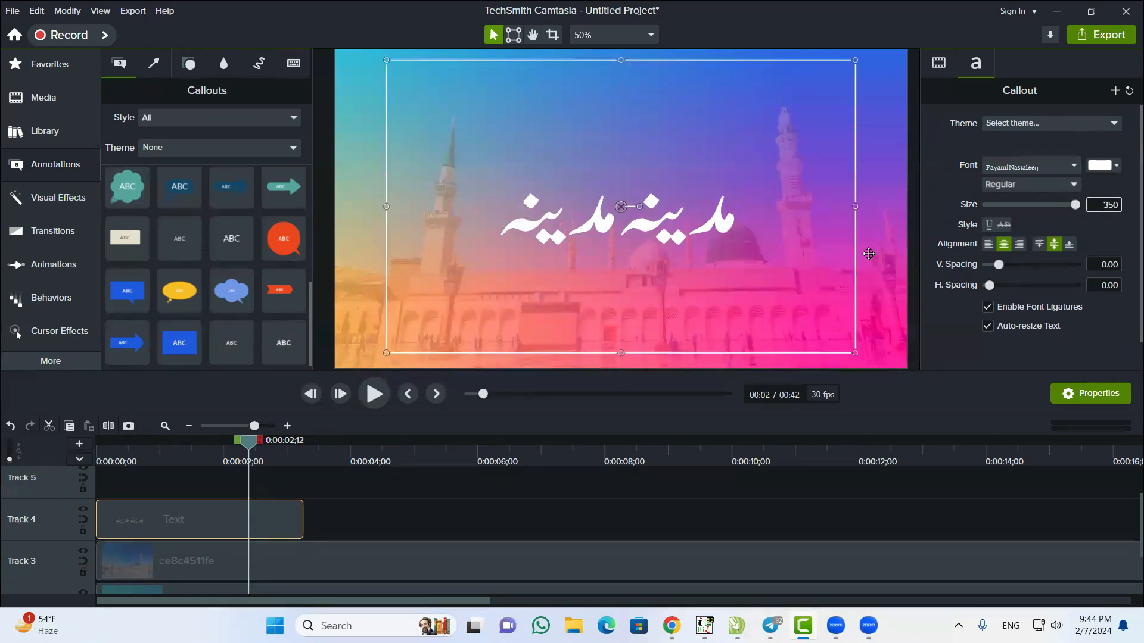
left_click(382, 351)
left_click(419, 304)
Preview the enlarged, trimmed text by playing the project from the start to about six seconds
left_click_drag(248, 442, 70, 470)
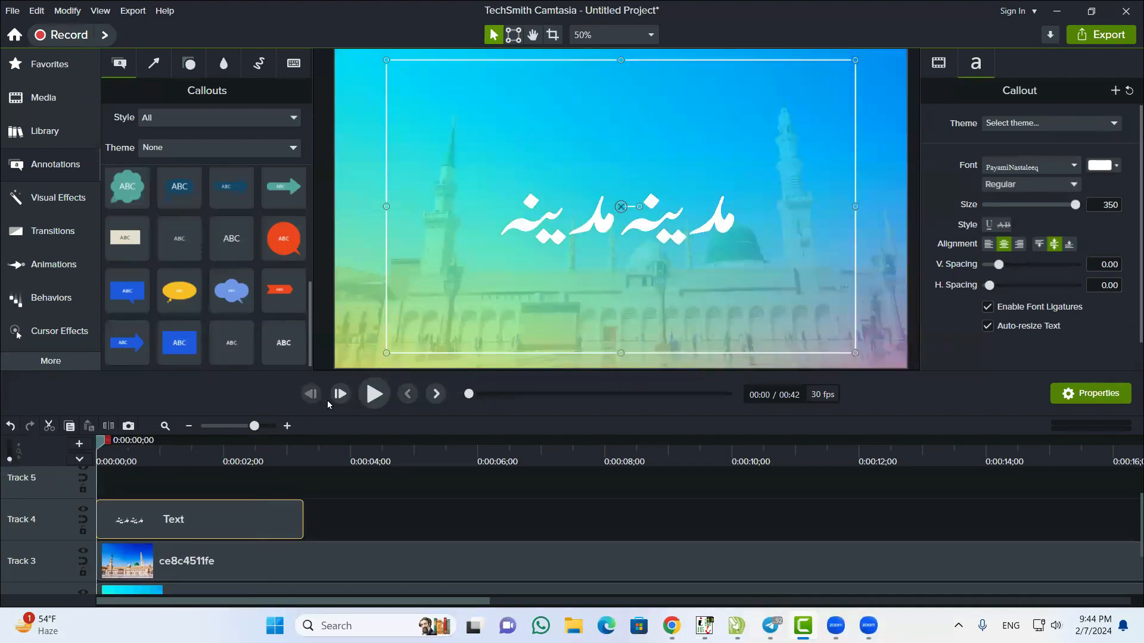
left_click(374, 394)
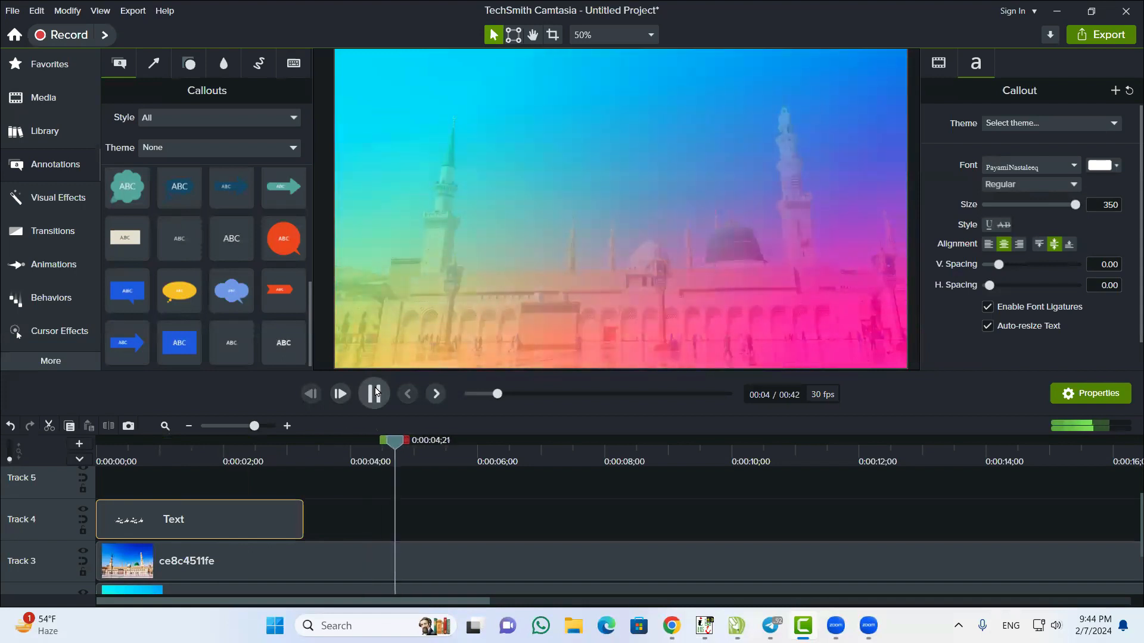
left_click(376, 391)
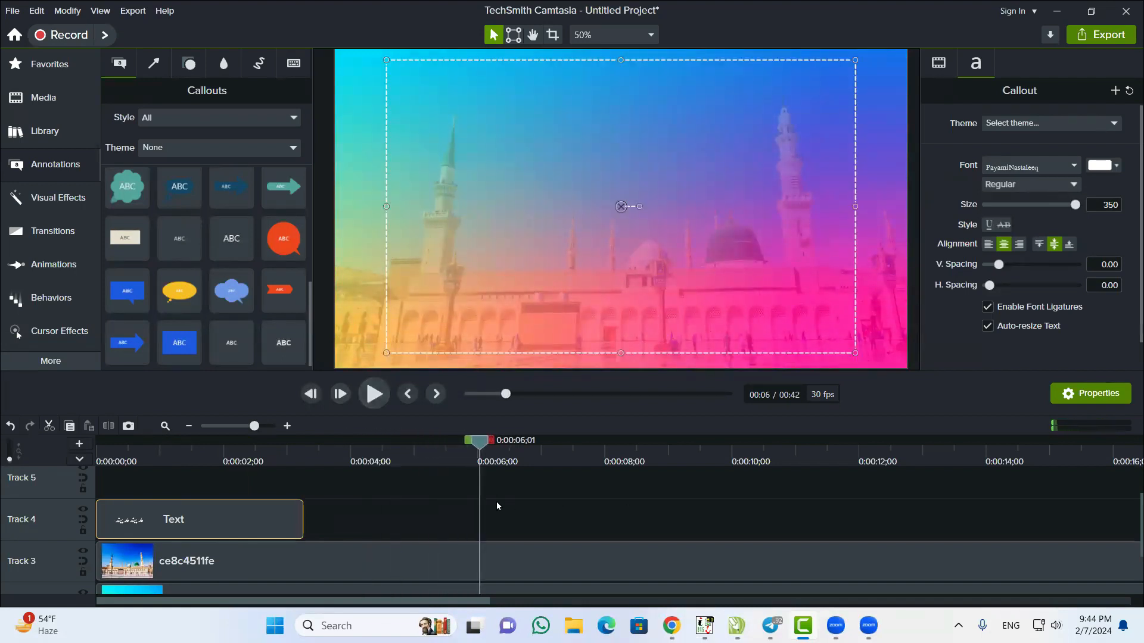
Save the project as "Madina Madina" in the "Ab to Bus Ek Hi Dhun Hai" folder on drive D
key("ctrl+s")
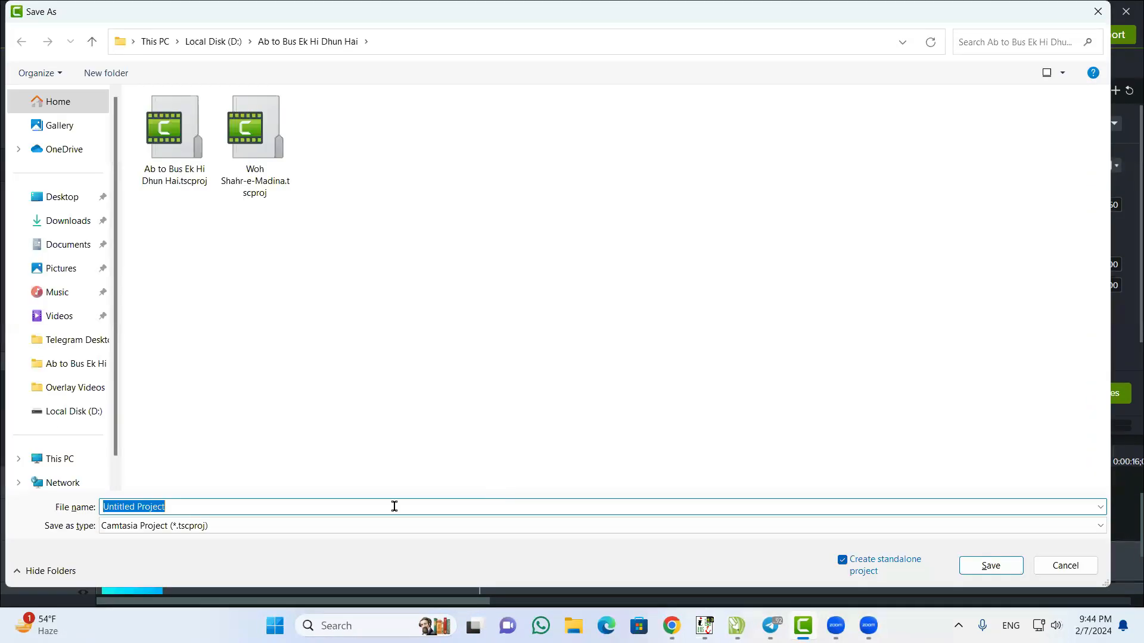
left_click(71, 422)
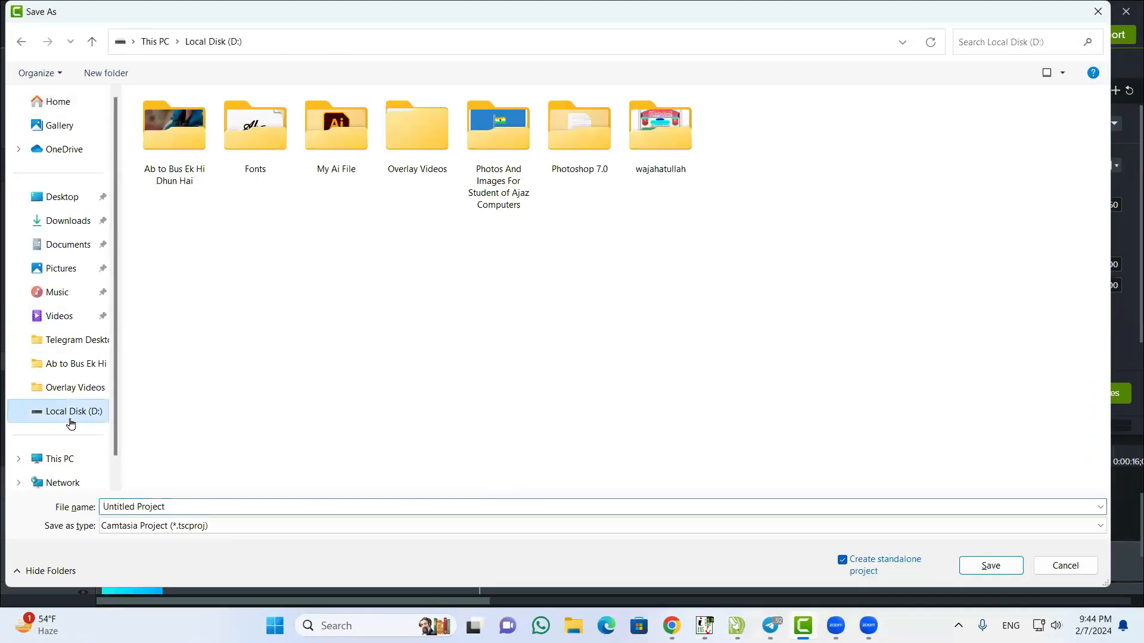
double_click(160, 185)
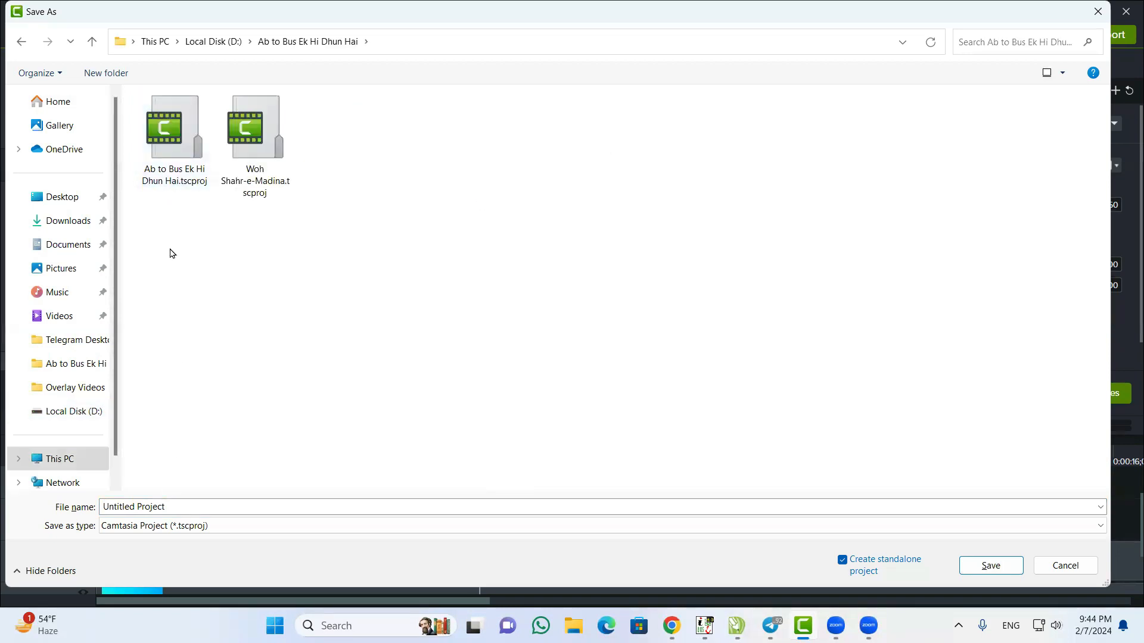
left_click(171, 183)
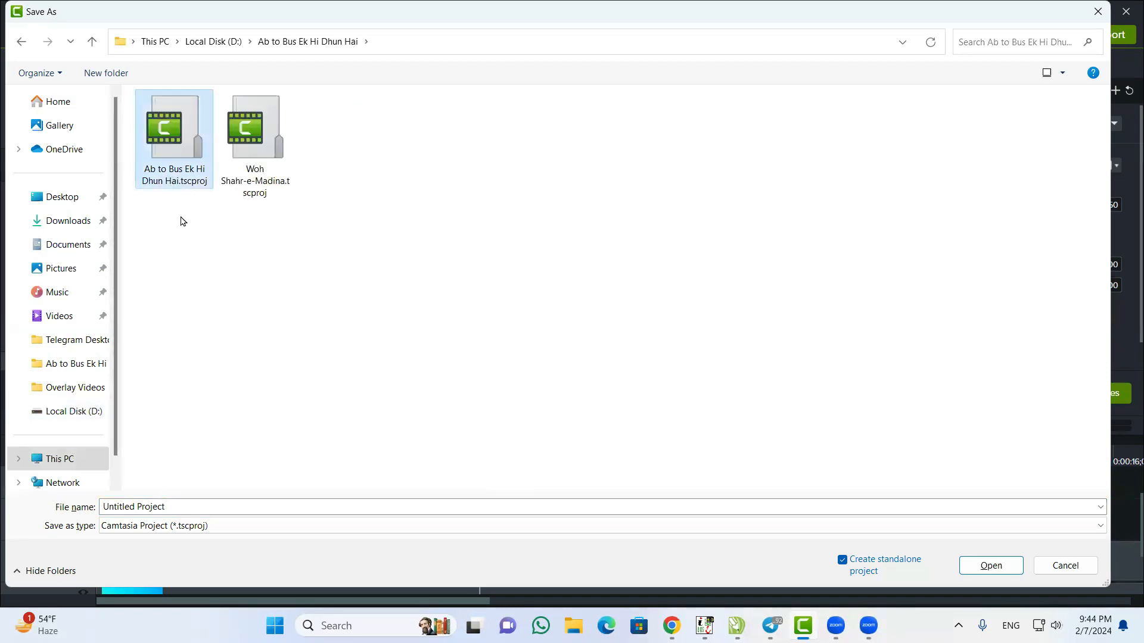
left_click(163, 505)
left_click(171, 188)
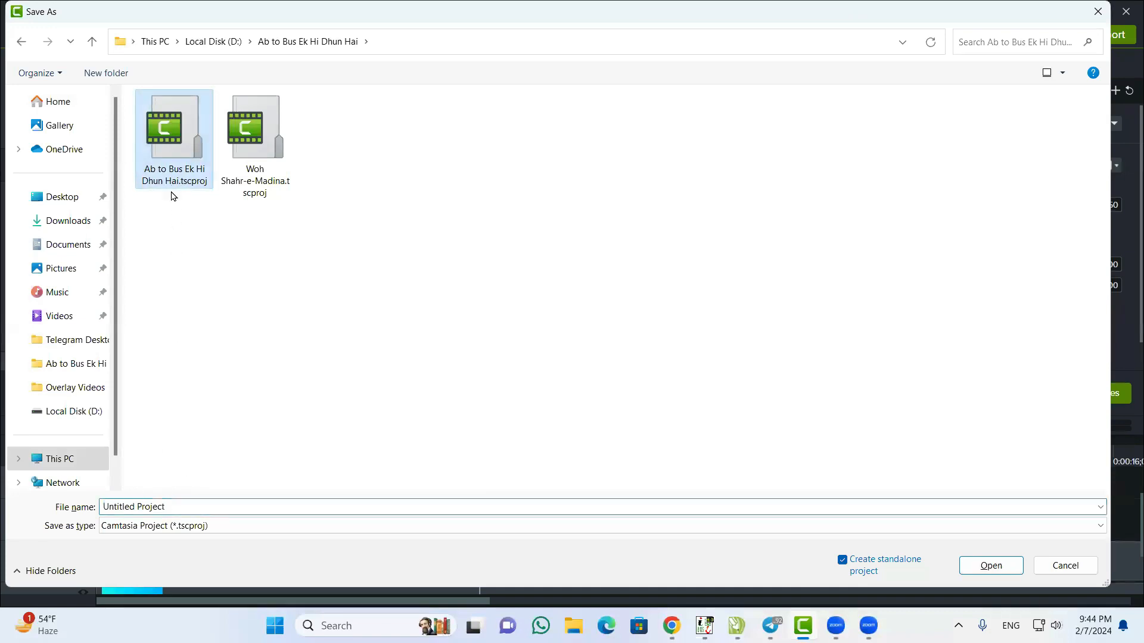
left_click(183, 505)
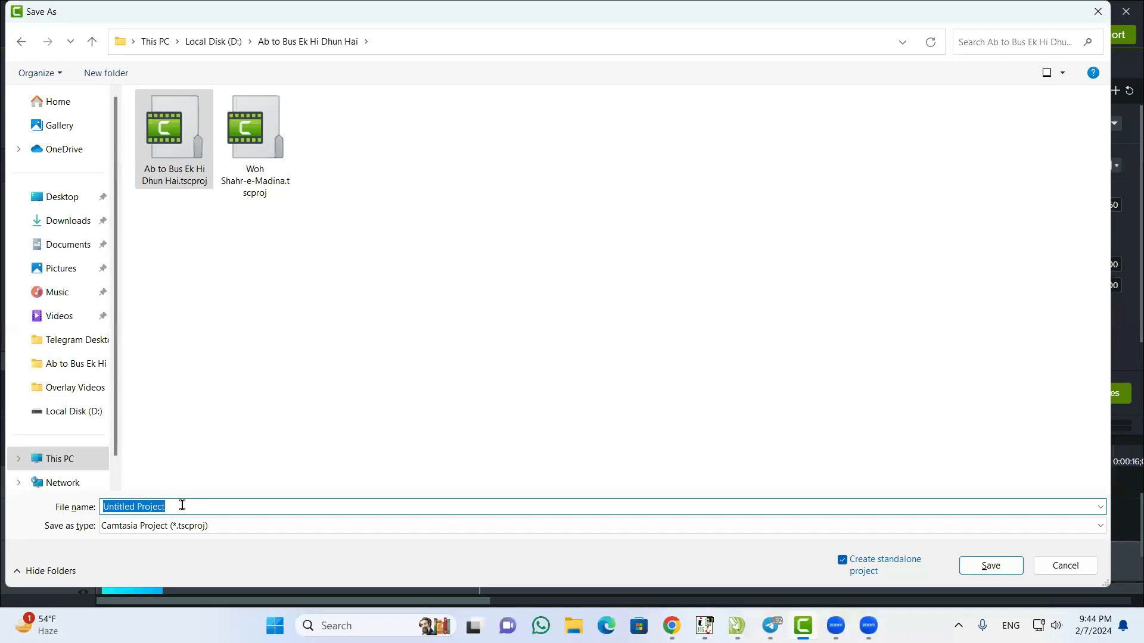
type("Madina Madina")
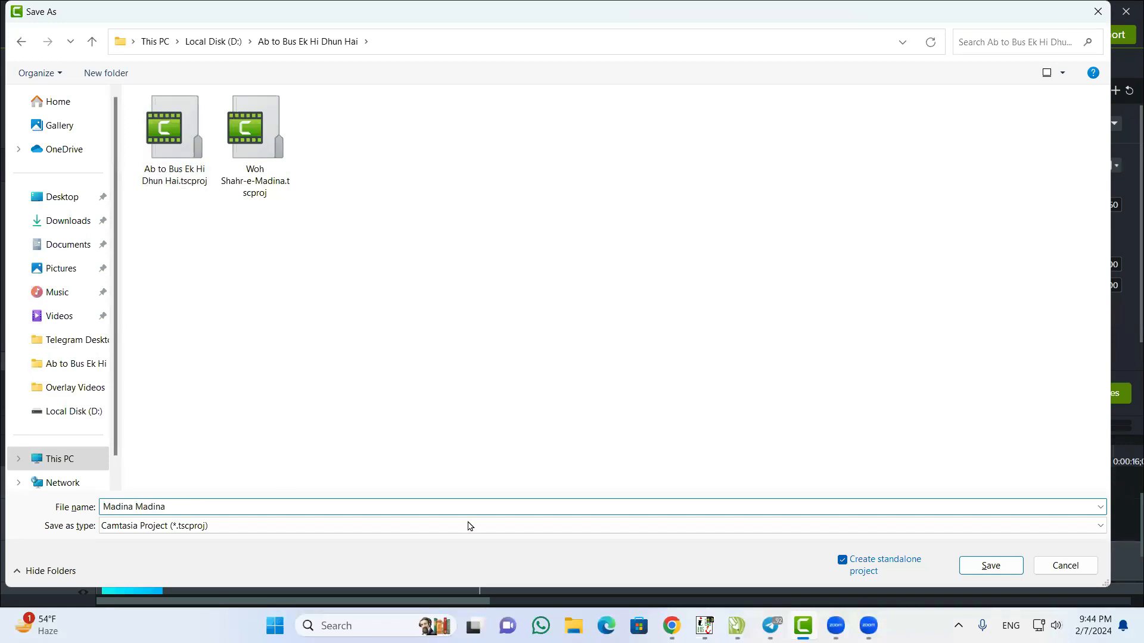
left_click(1004, 567)
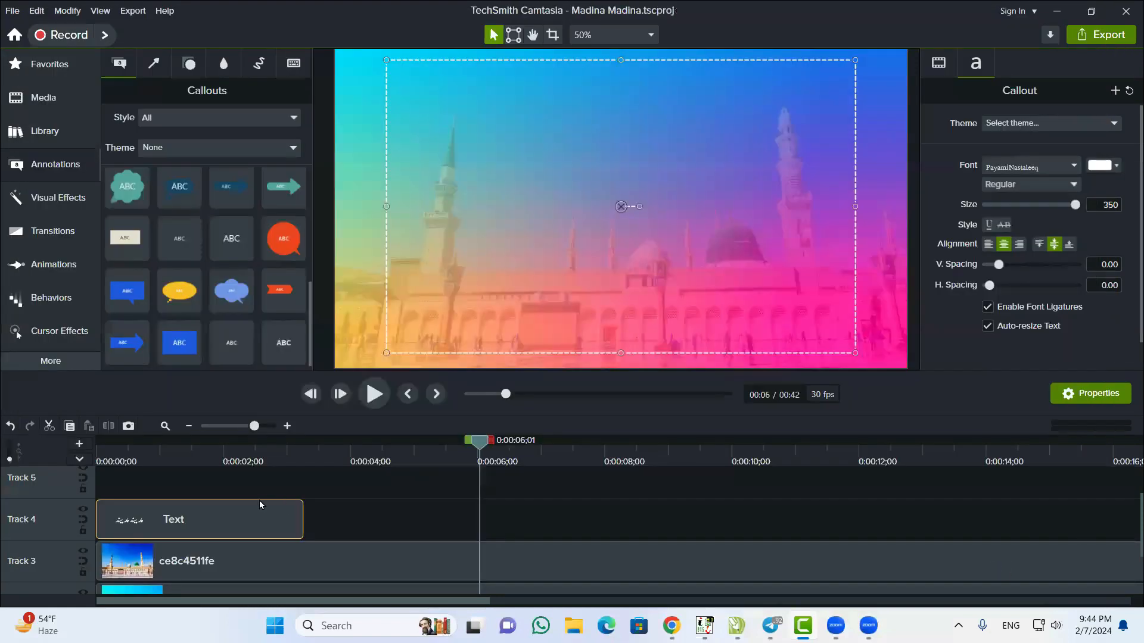
Duplicate the Urdu text clip and place the copy directly after the original on Track 4
left_click(685, 385)
left_click_drag(484, 450, 188, 480)
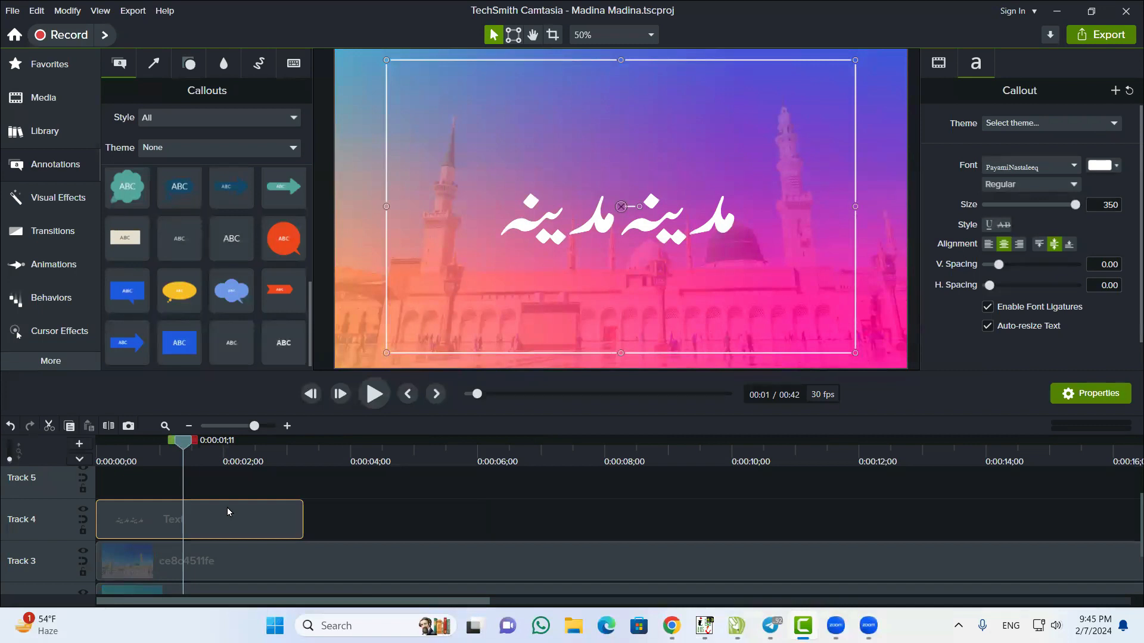
key("ctrl+c")
key("ctrl+v")
left_click_drag(443, 491, 327, 525)
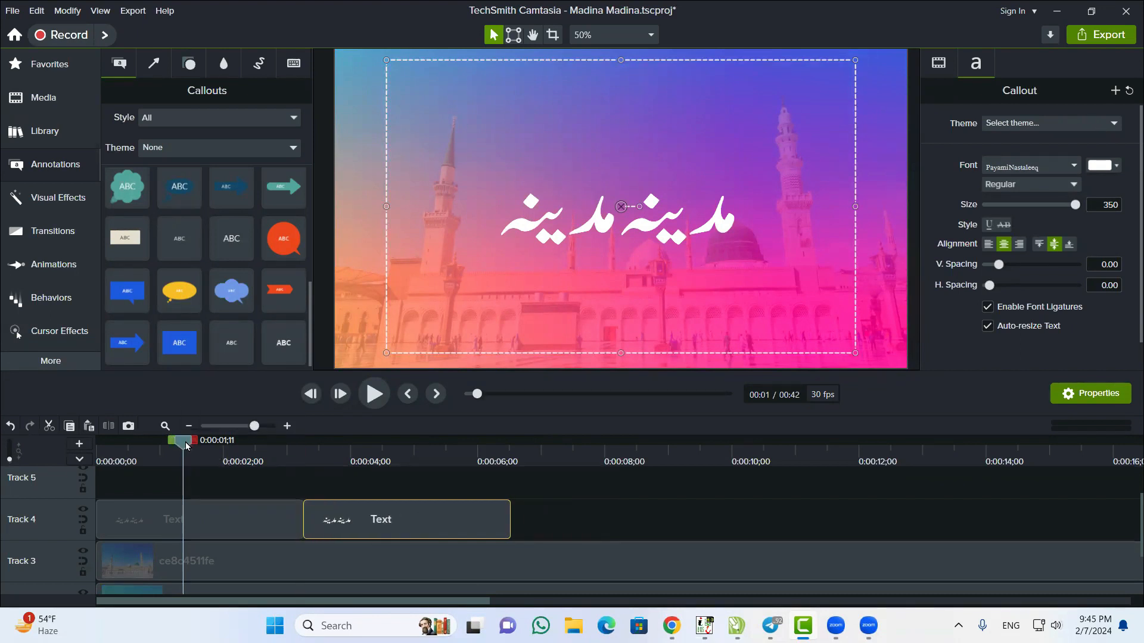
Play through the second text clip and trim its end to 0:00:05;28
left_click_drag(187, 446, 349, 481)
left_click(373, 406)
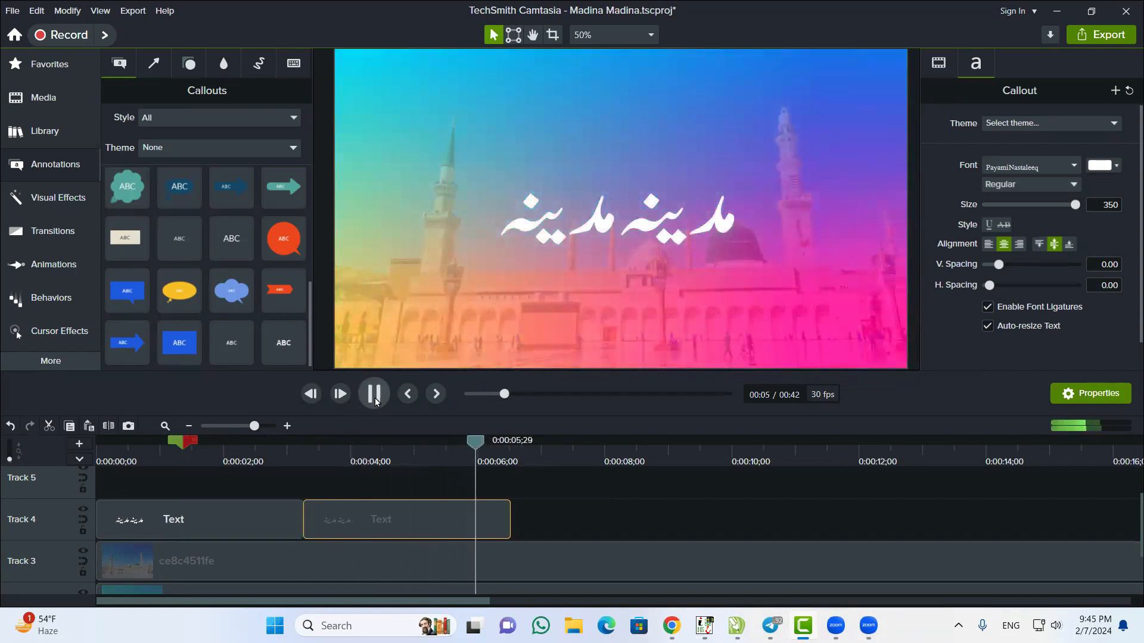
left_click(374, 398)
left_click_drag(518, 443, 477, 445)
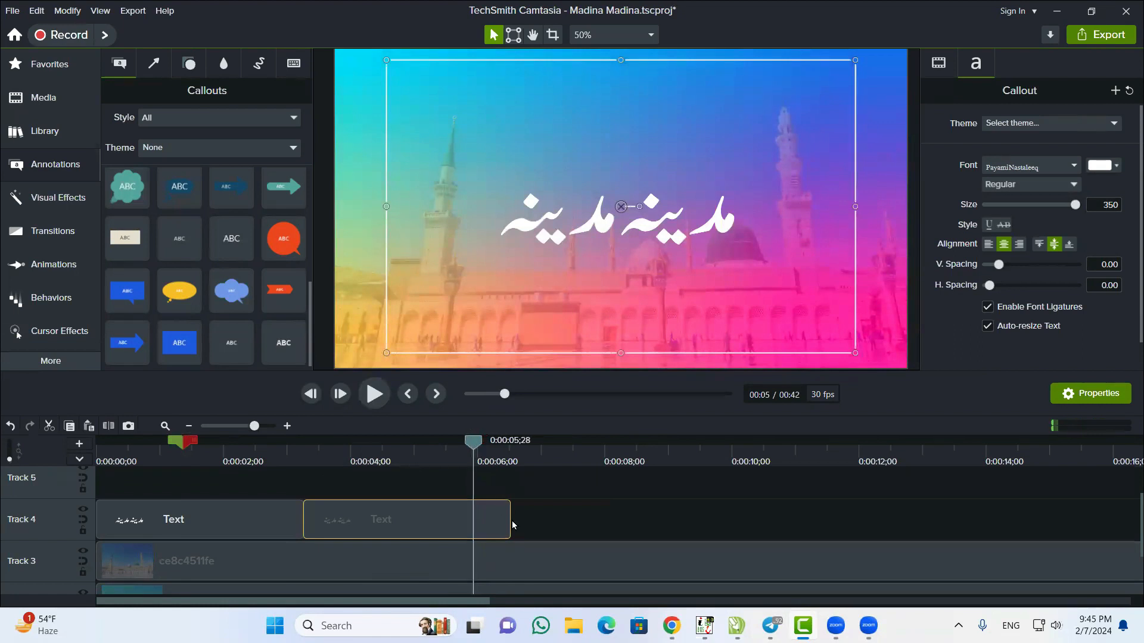
left_click_drag(511, 521, 472, 521)
Replay the audio from 0:00:04;16 and extend the second text clip to end at 0:00:06;00
left_click_drag(470, 445, 420, 445)
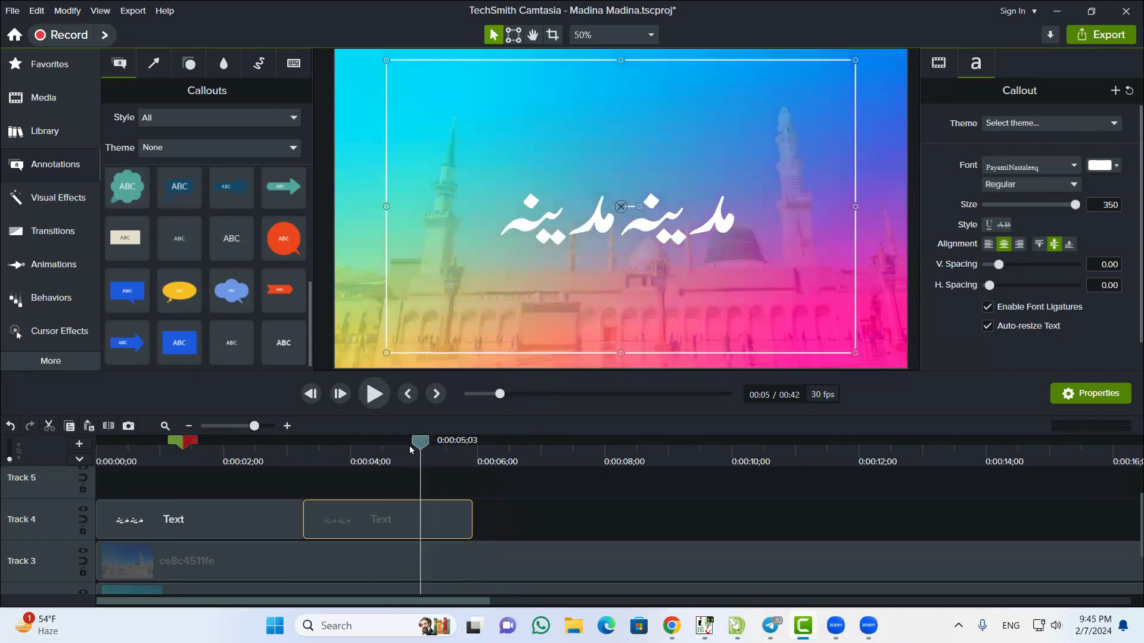
left_click_drag(408, 446, 399, 446)
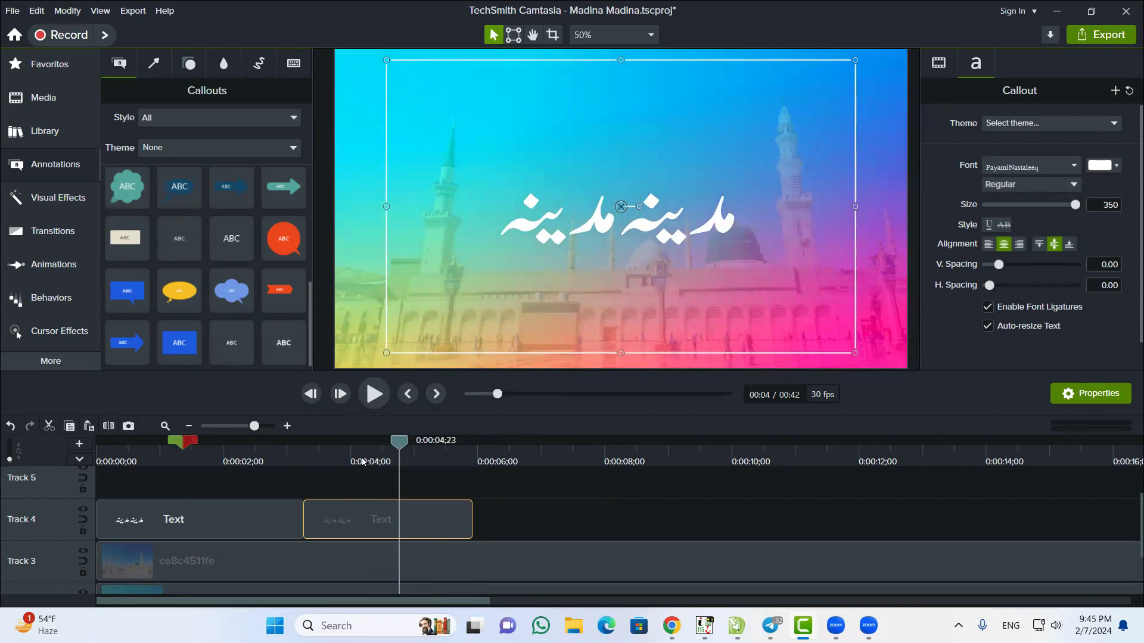
mouse_move(397, 443)
left_mouse_down()
mouse_move(170, 444)
mouse_move(283, 442)
left_mouse_up()
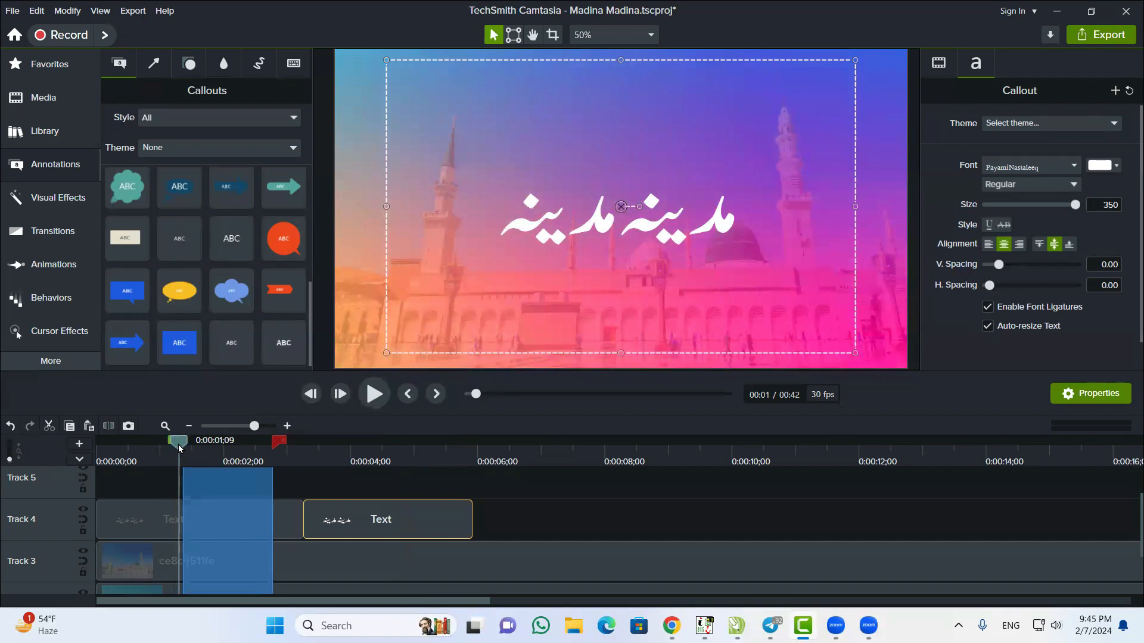
left_click_drag(178, 445, 236, 452)
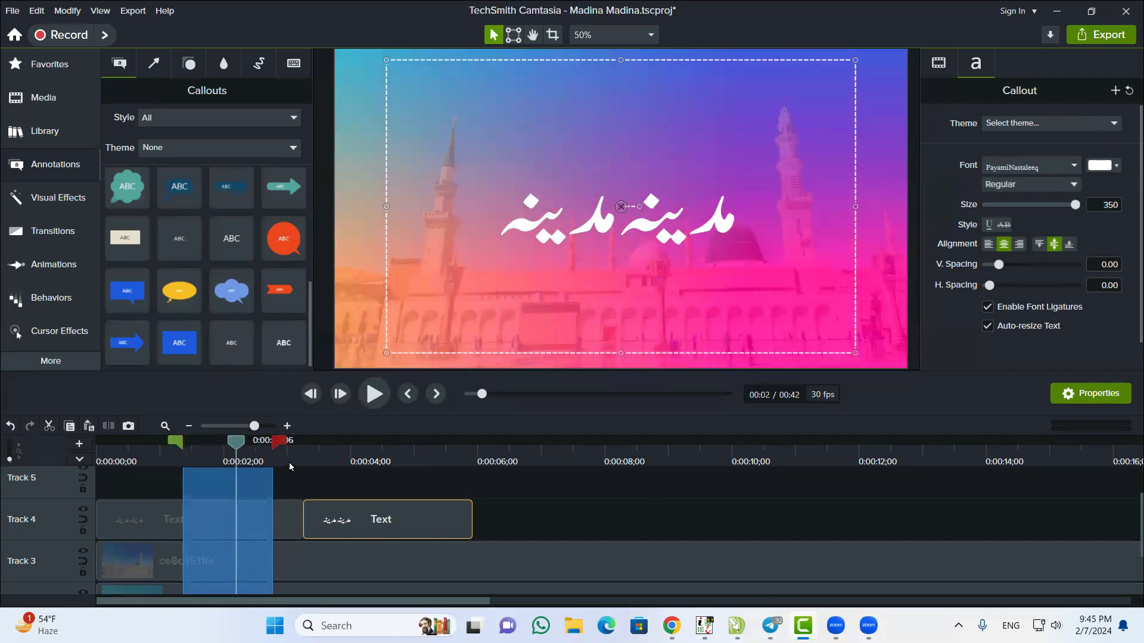
left_click(368, 458)
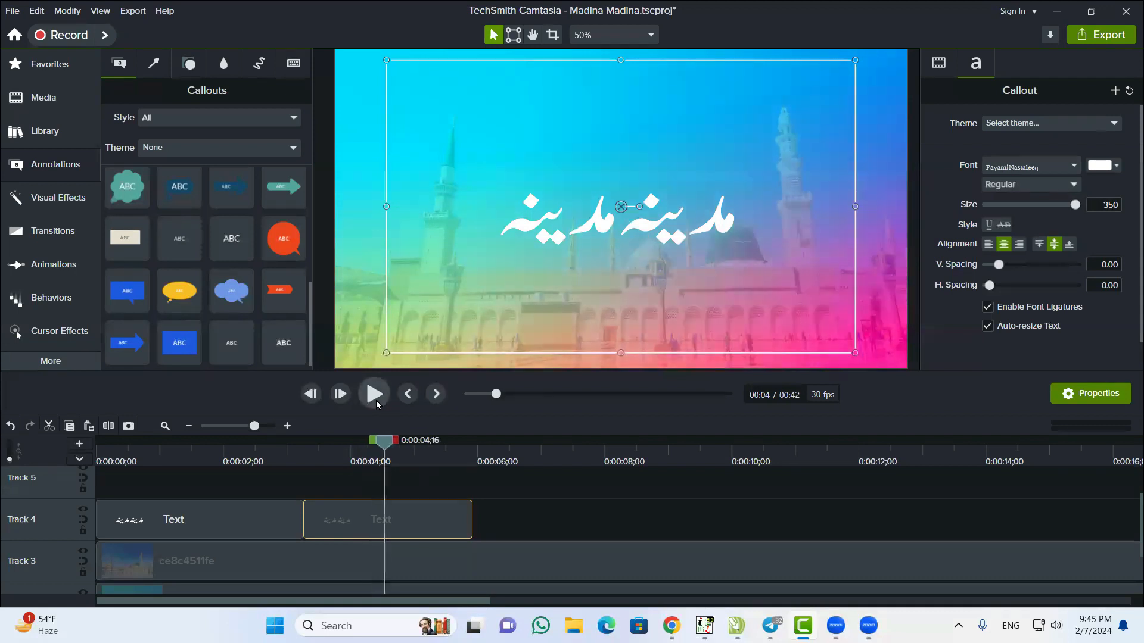
left_click(377, 401)
left_click(376, 400)
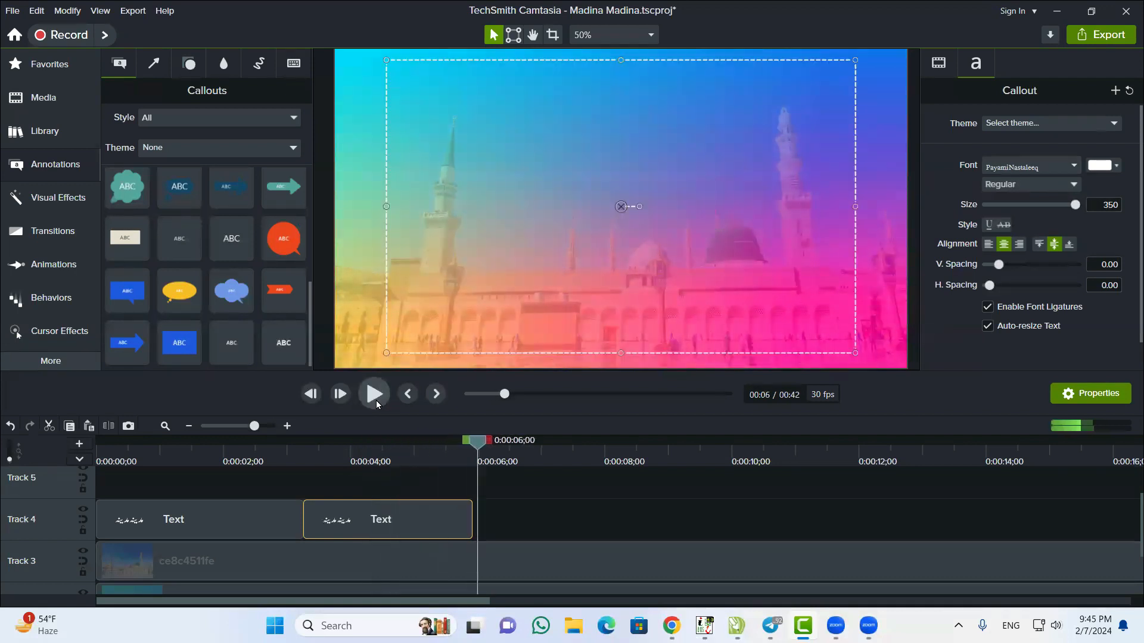
left_click_drag(472, 519, 473, 522)
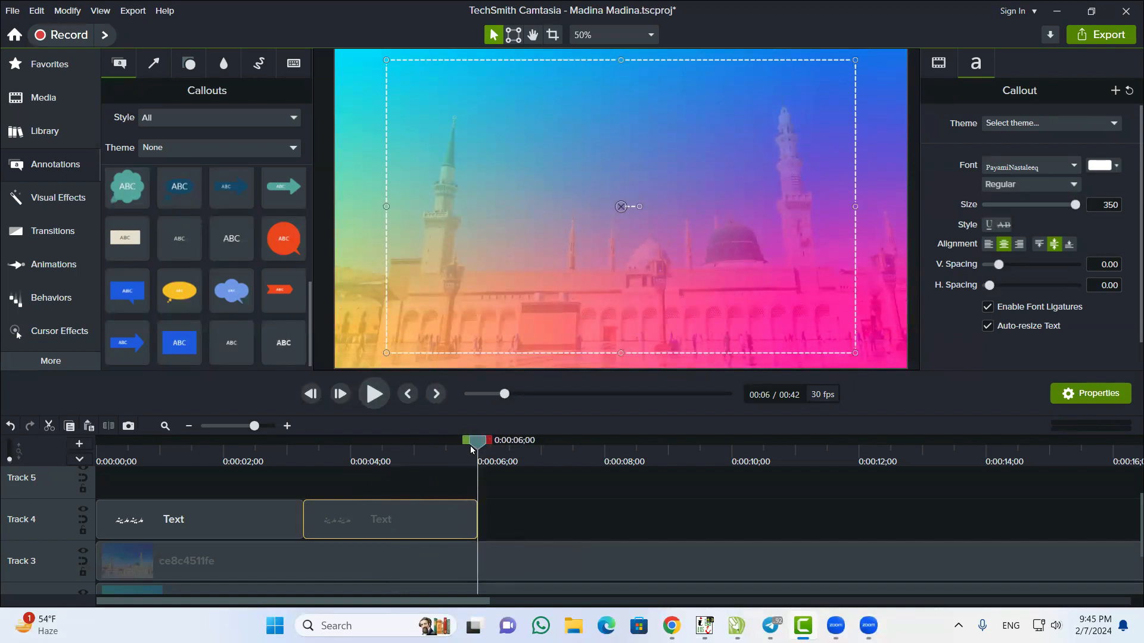
Replace the second text clip's wording with "ہے پیارا مدینہ" using the Urdu (Pakistan) keyboard layout
left_click_drag(470, 445, 450, 445)
left_click(560, 232)
key("ctrl+a")
type("oi")
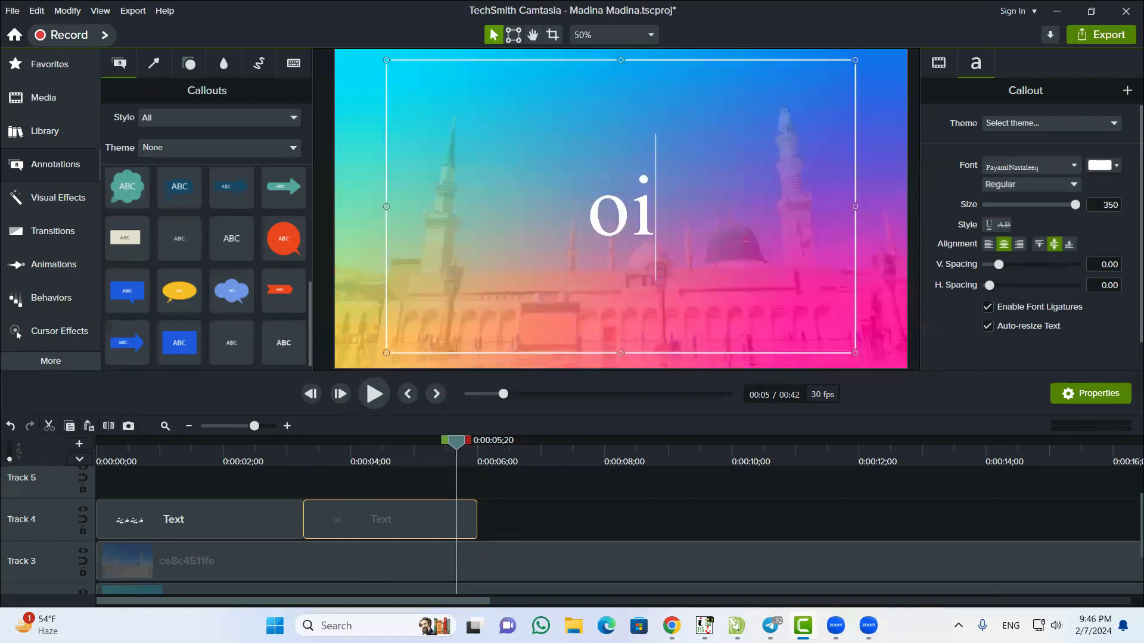
key("BackSpace")
key("BackSpace")
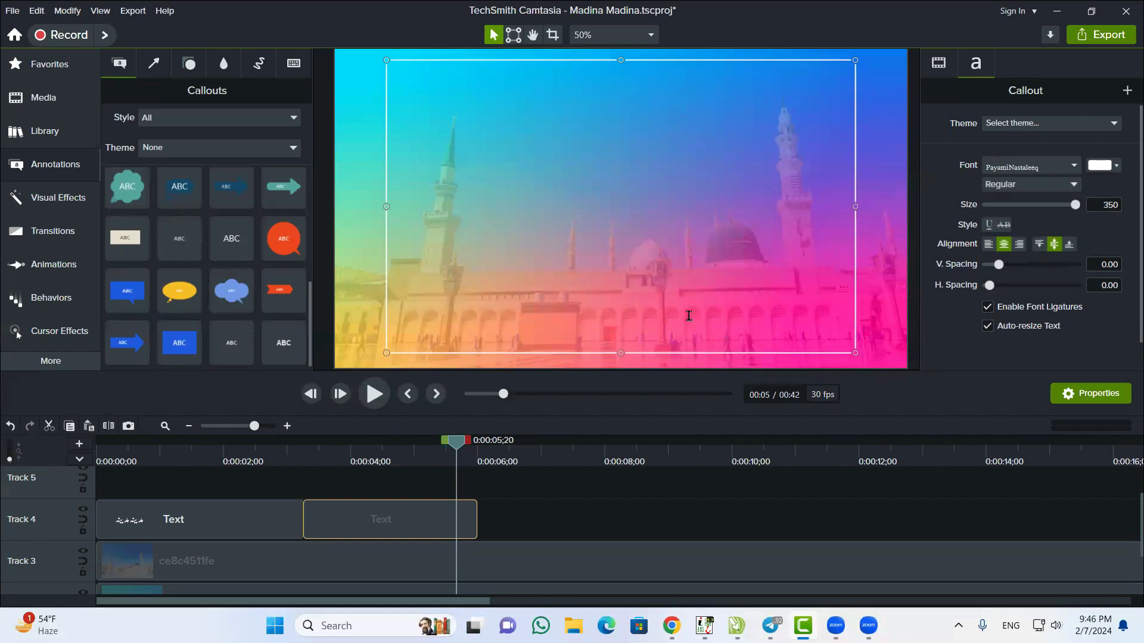
left_click(1010, 626)
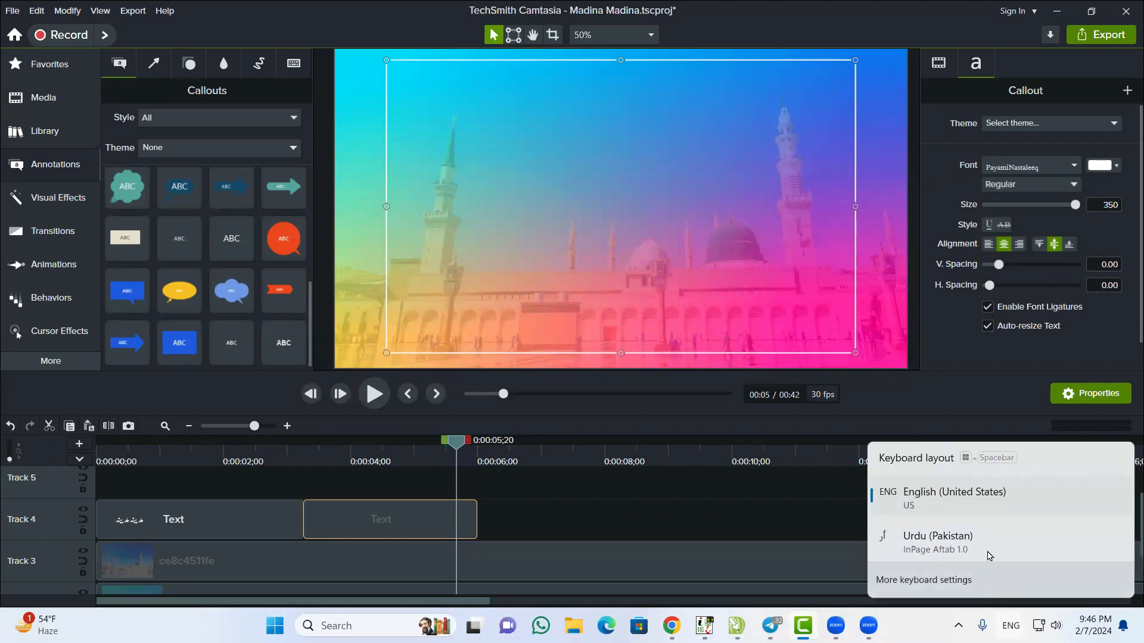
left_click(986, 579)
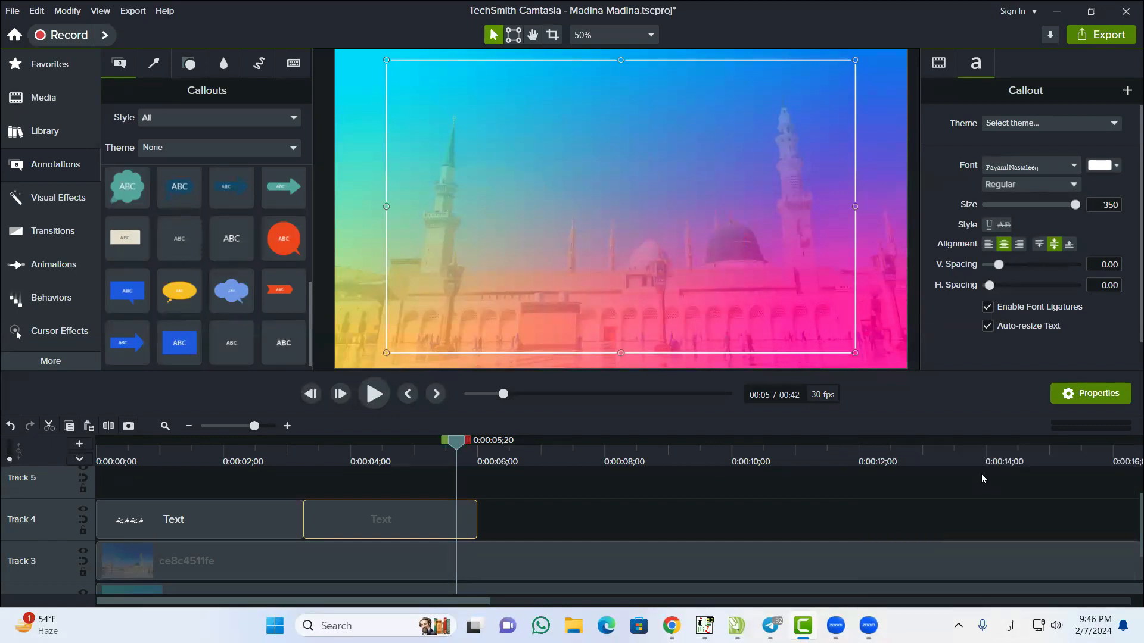
type("ہے پیارا مدینہ")
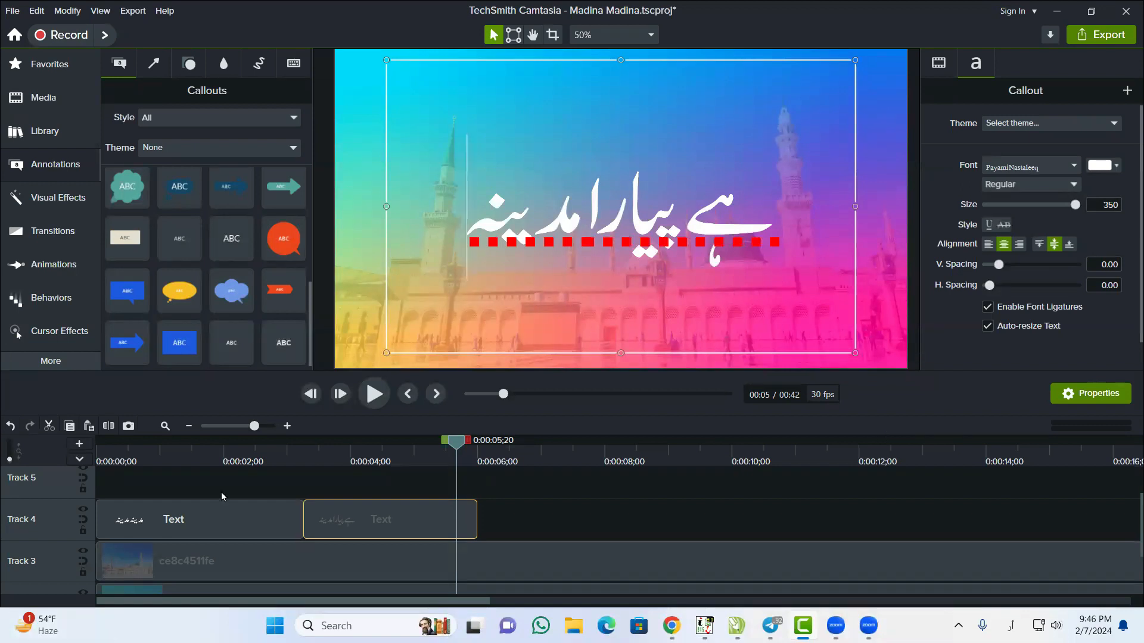
Play the audio from 0:00:03;05, then paste a third text clip directly after the second and extend its end to 0:00:08;25
left_click_drag(459, 441, 301, 452)
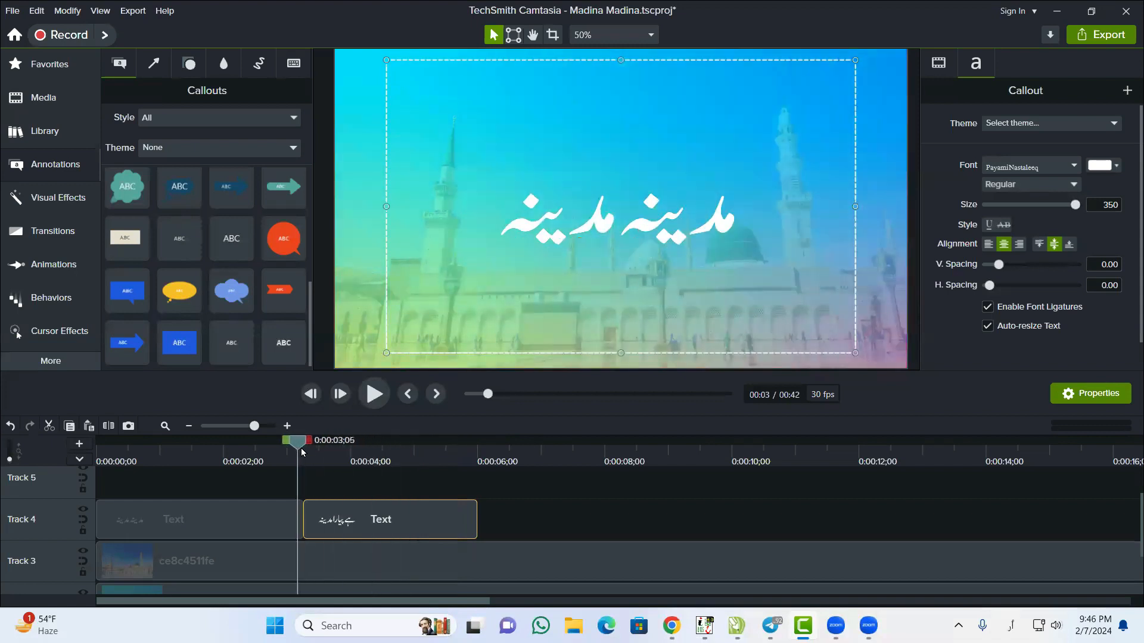
left_click(366, 399)
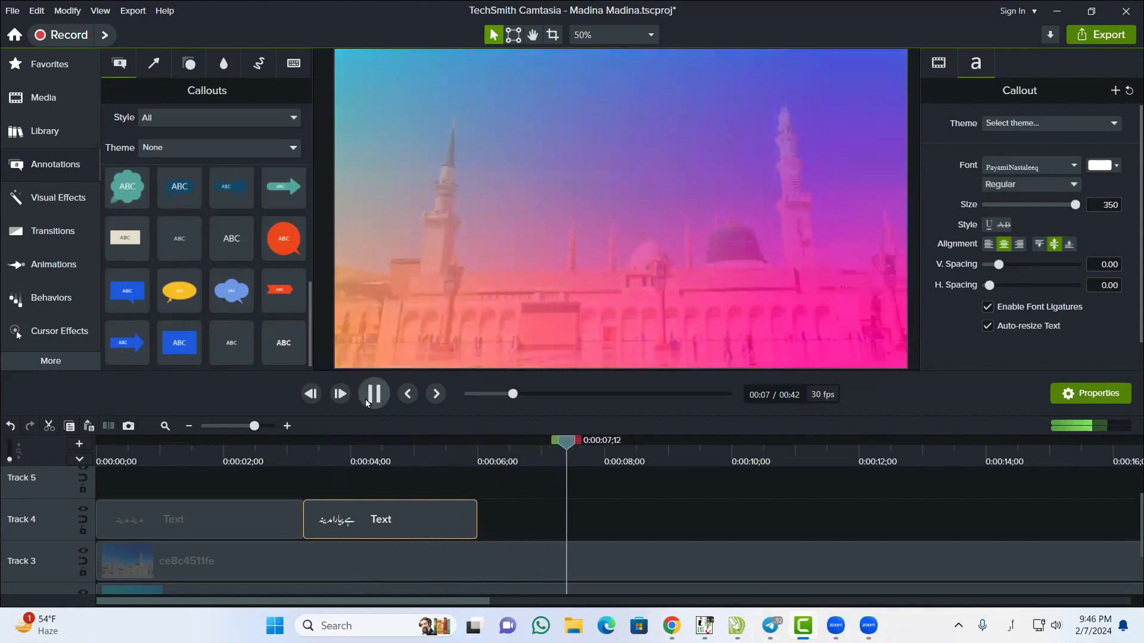
left_click(366, 399)
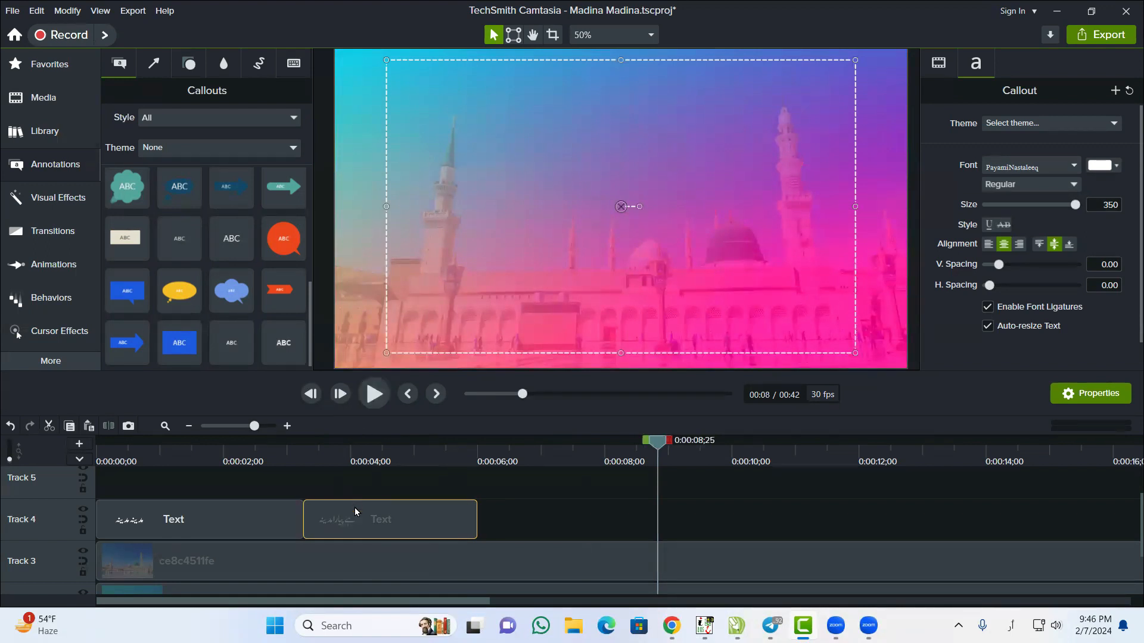
key("ctrl+v")
left_click_drag(667, 536, 486, 539)
left_click_drag(650, 519, 657, 520)
Play on to 0:00:12;05, then place a copy of the first text clip after the third on Track 4, ending at 0:00:12;05
left_click(374, 396)
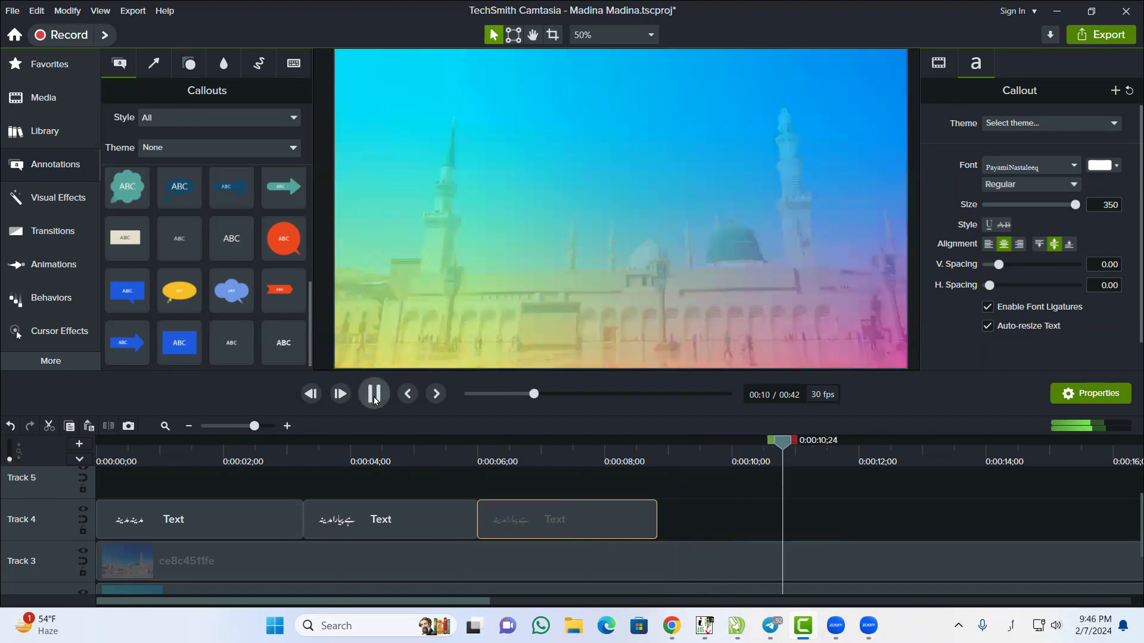
left_click(374, 397)
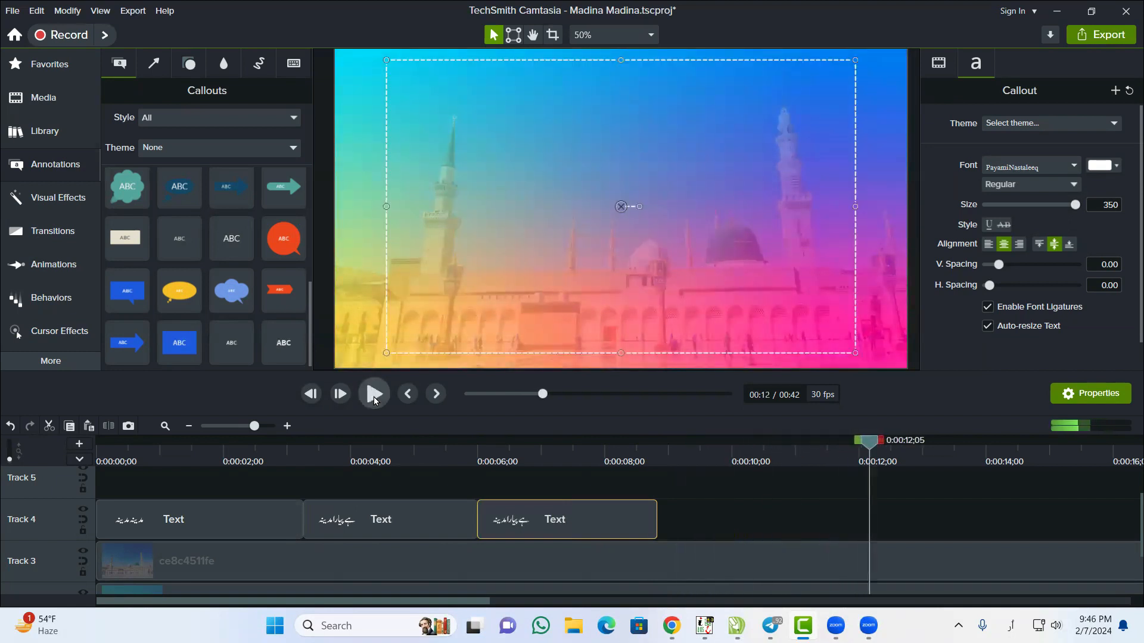
left_click(206, 523)
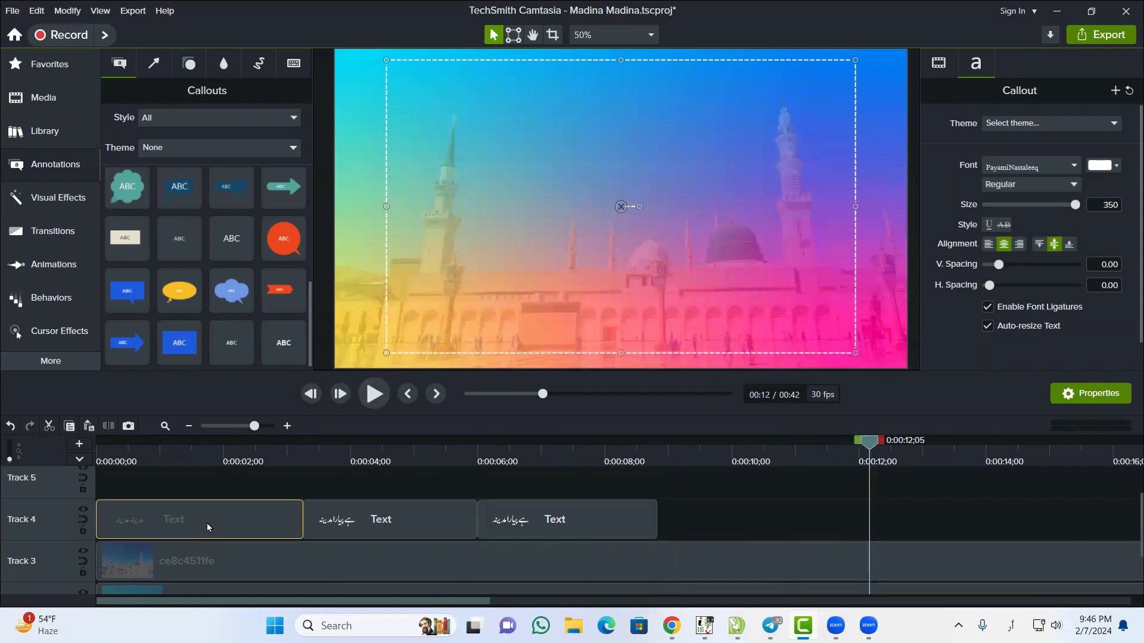
right_click(207, 523)
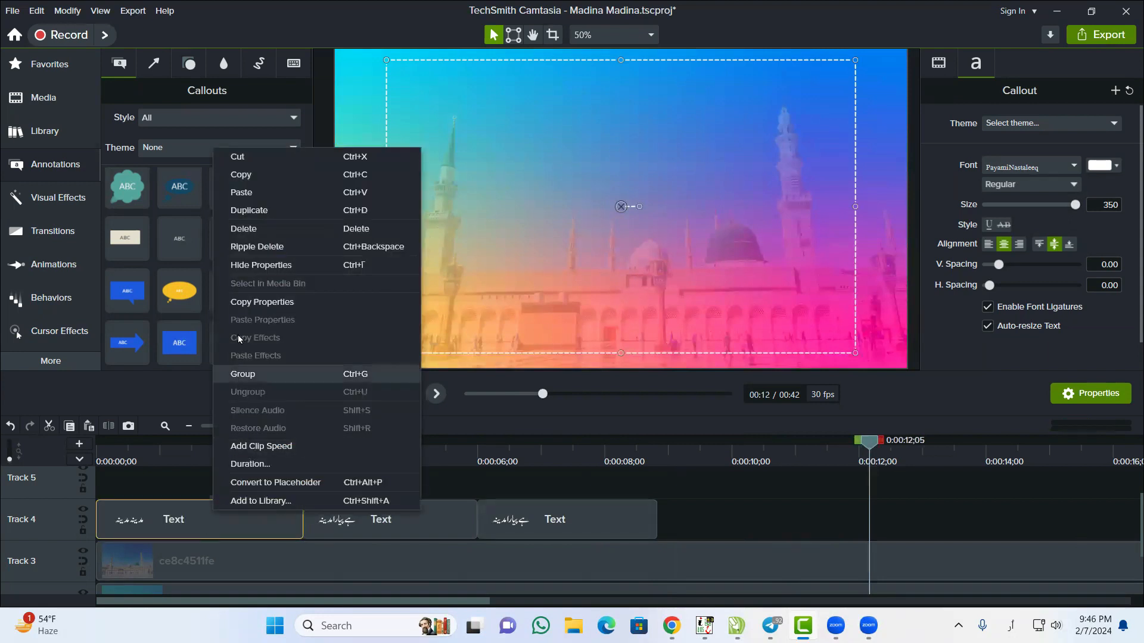
left_click(280, 174)
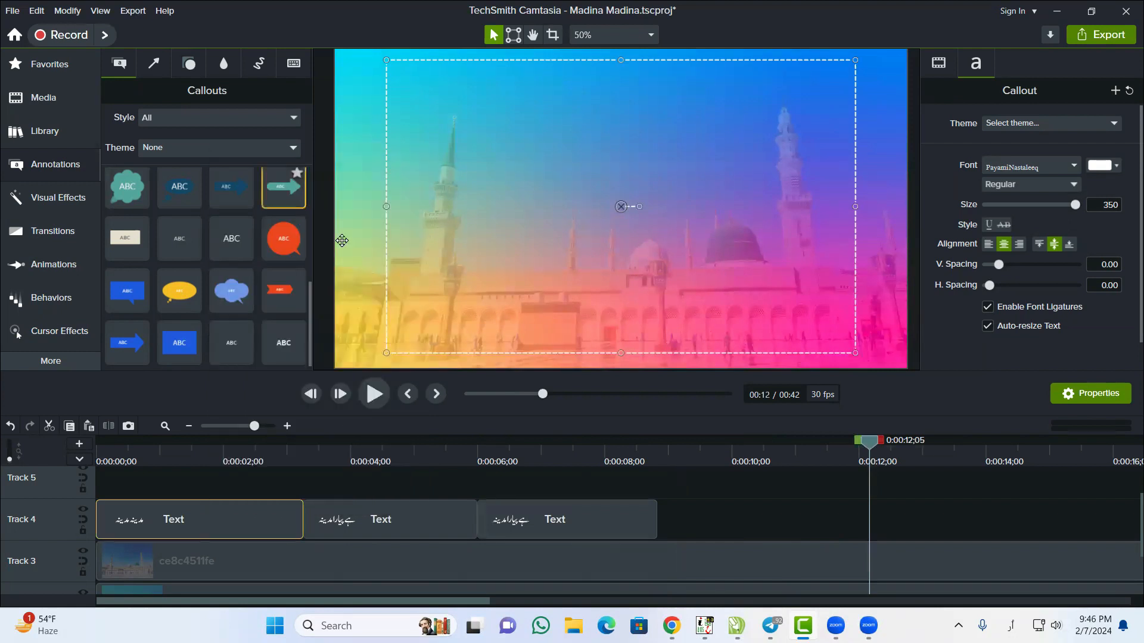
right_click(755, 480)
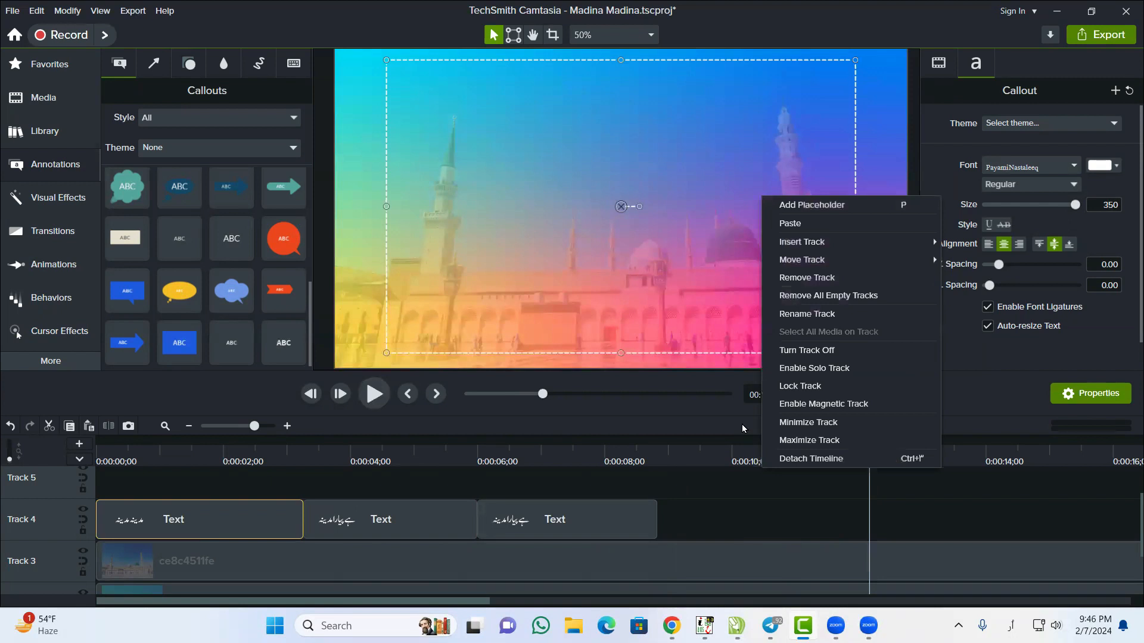
left_click(785, 225)
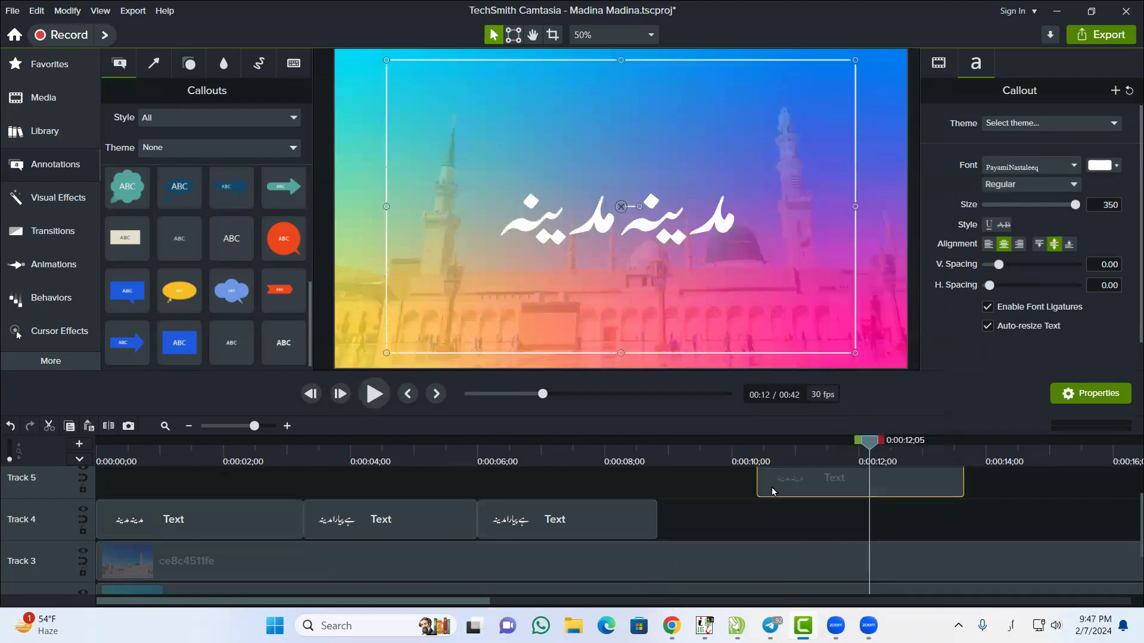
left_click_drag(781, 502, 676, 527)
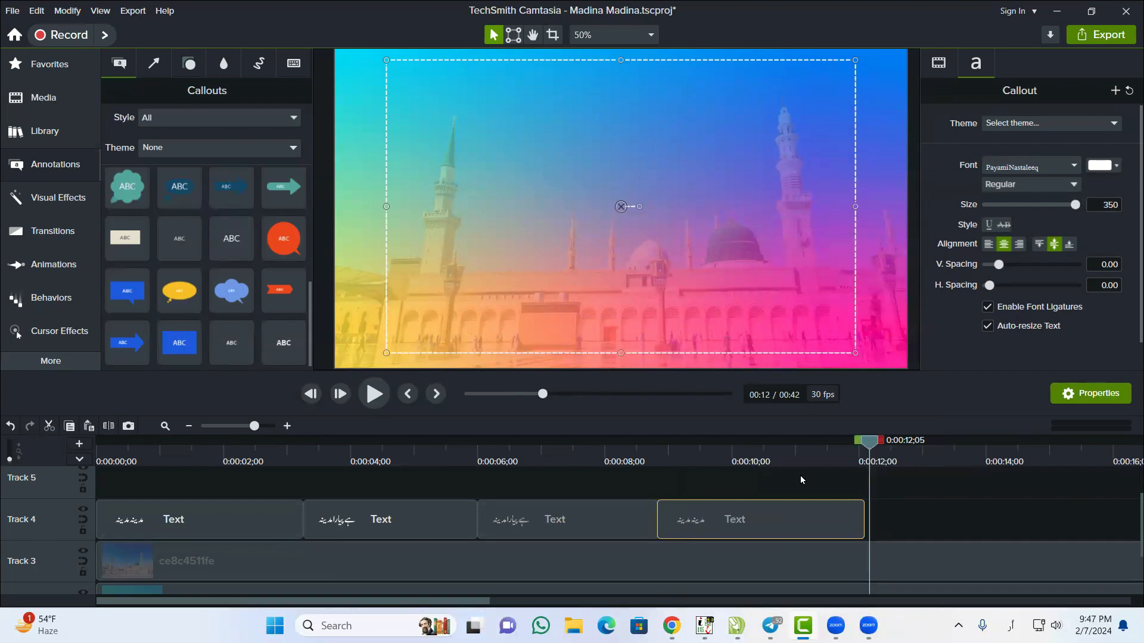
left_click_drag(862, 517, 871, 513)
Replay the audio from 0:00:07;19, then paste a fifth text clip after the fourth and trim its end to 0:00:13;26
left_click_drag(865, 450, 581, 459)
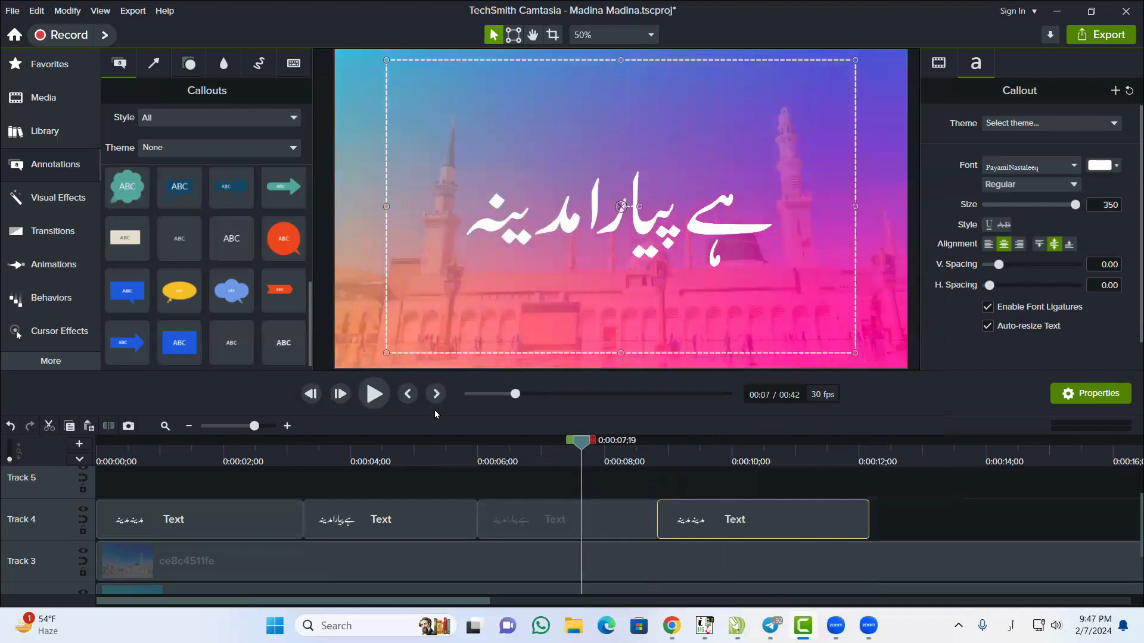
left_click(371, 395)
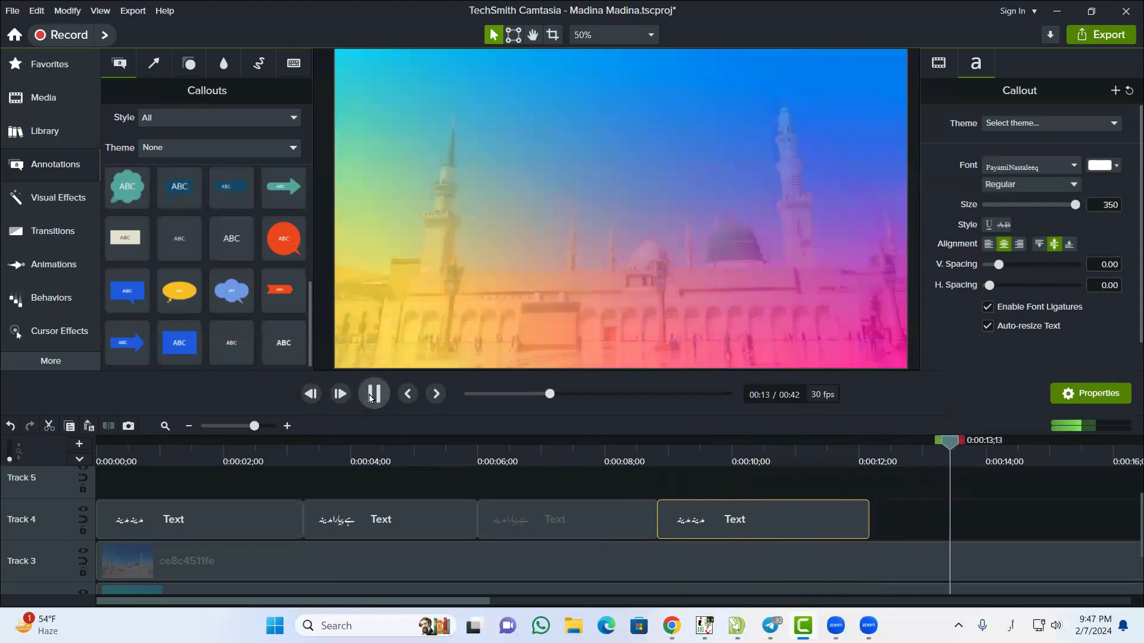
key("space")
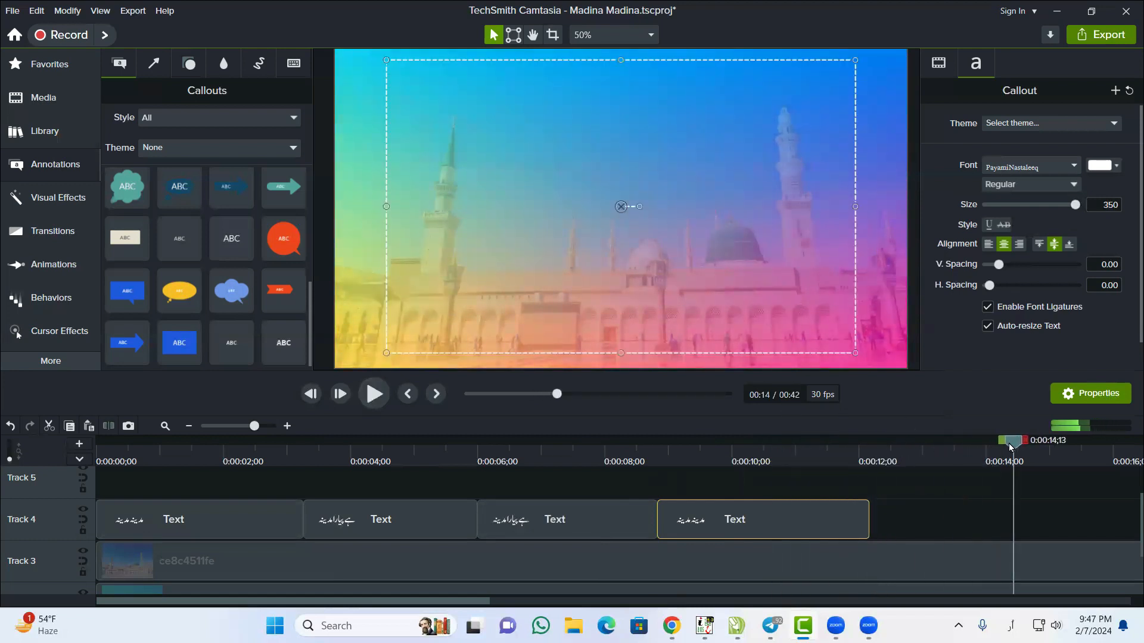
left_click(986, 456)
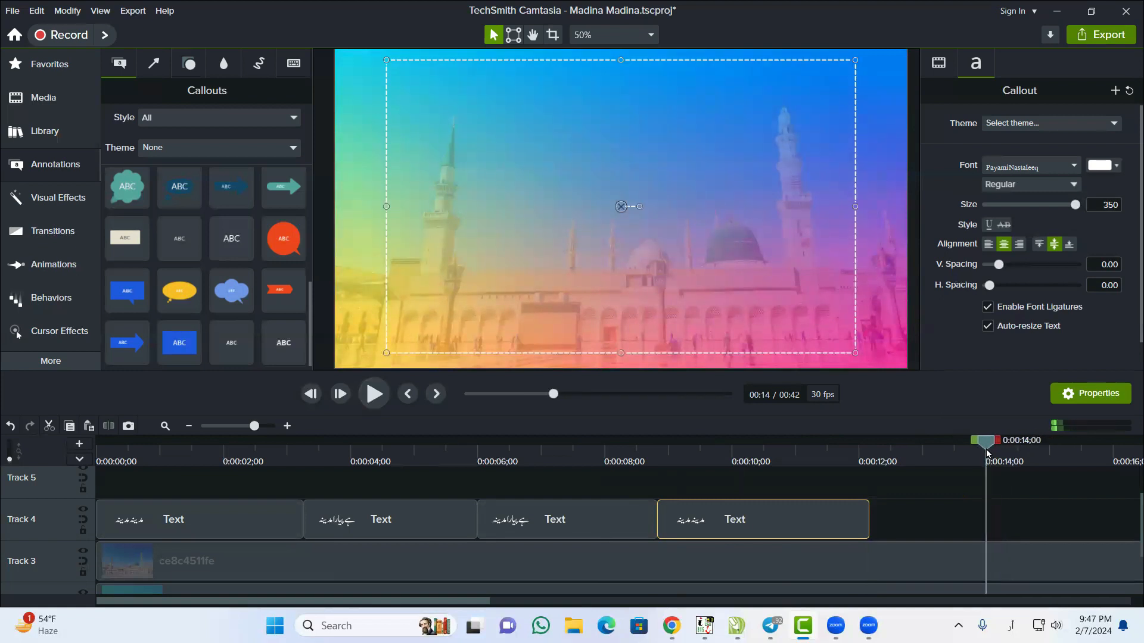
left_click_drag(987, 453, 976, 453)
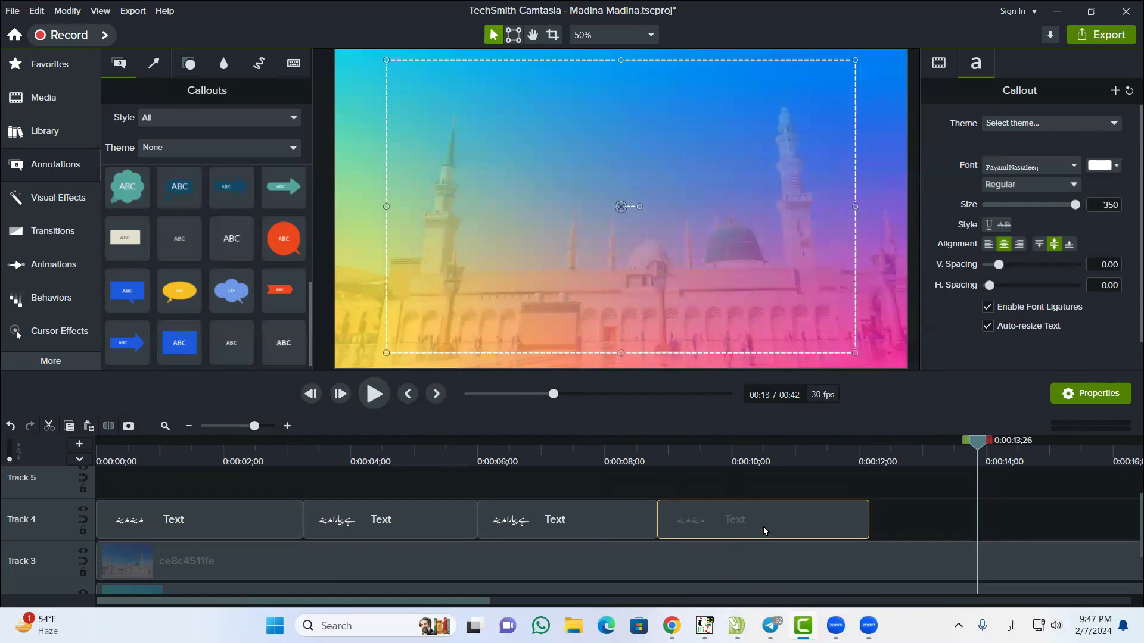
key("ctrl+v")
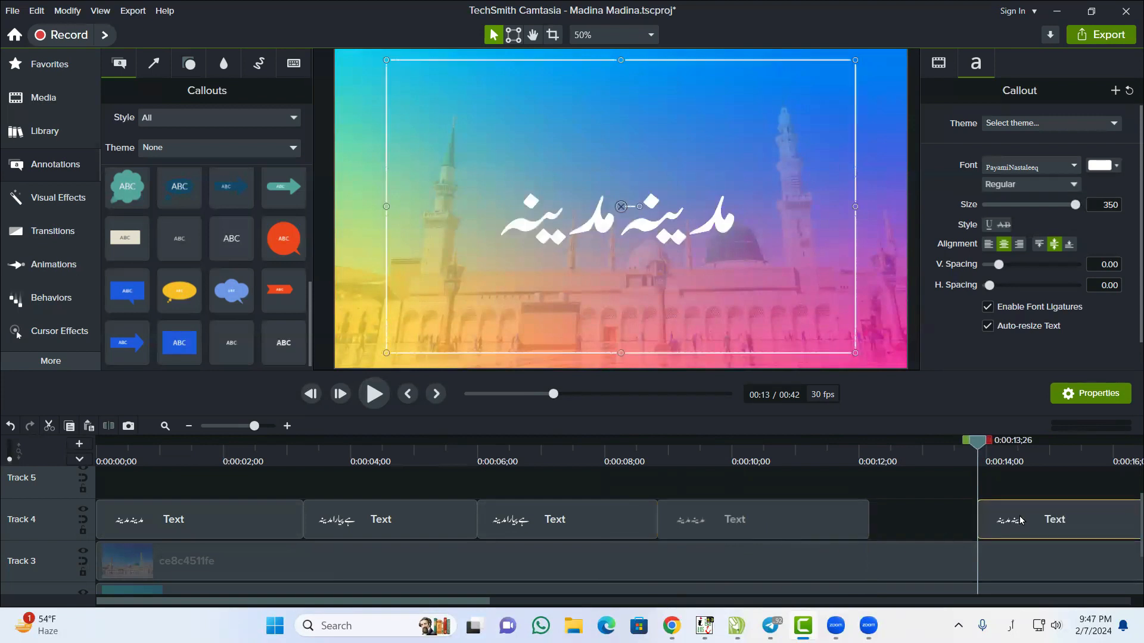
left_click_drag(989, 520, 920, 527)
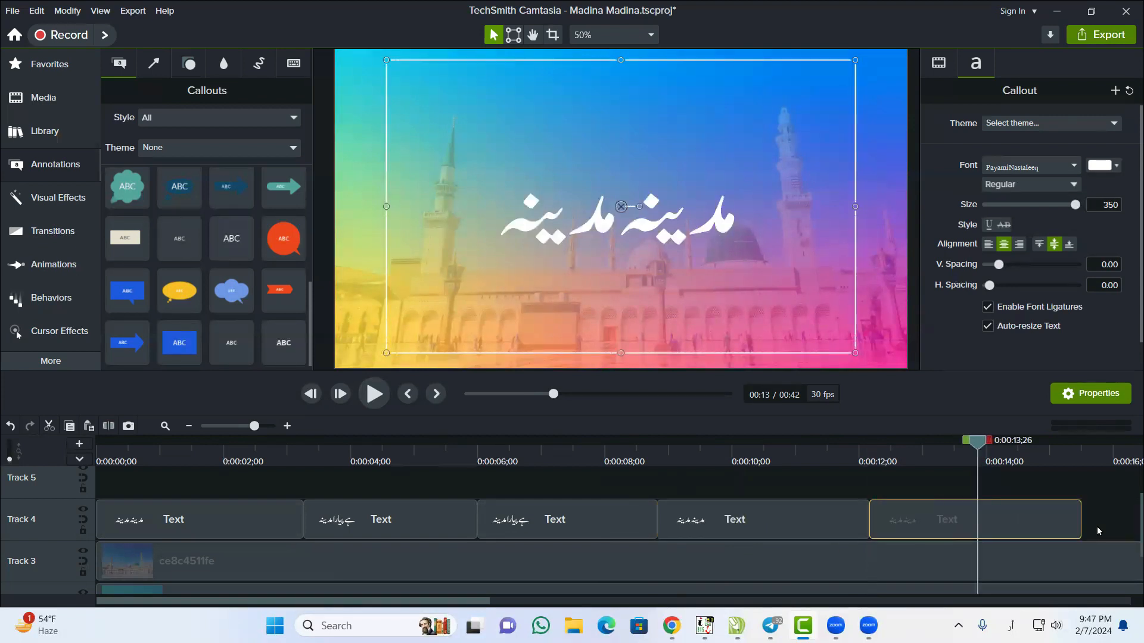
left_click_drag(1079, 520, 979, 535)
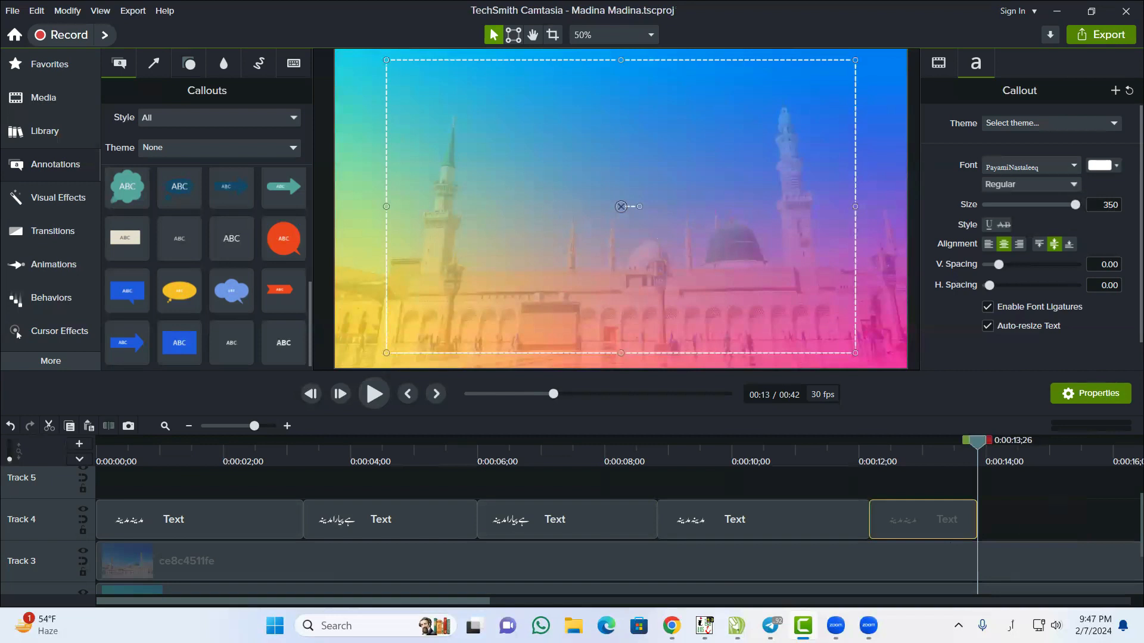
Play on to 0:00:19;01, then paste a sixth text clip directly after the fifth and extend its end to 0:00:19;01
left_click_drag(367, 605, 671, 602)
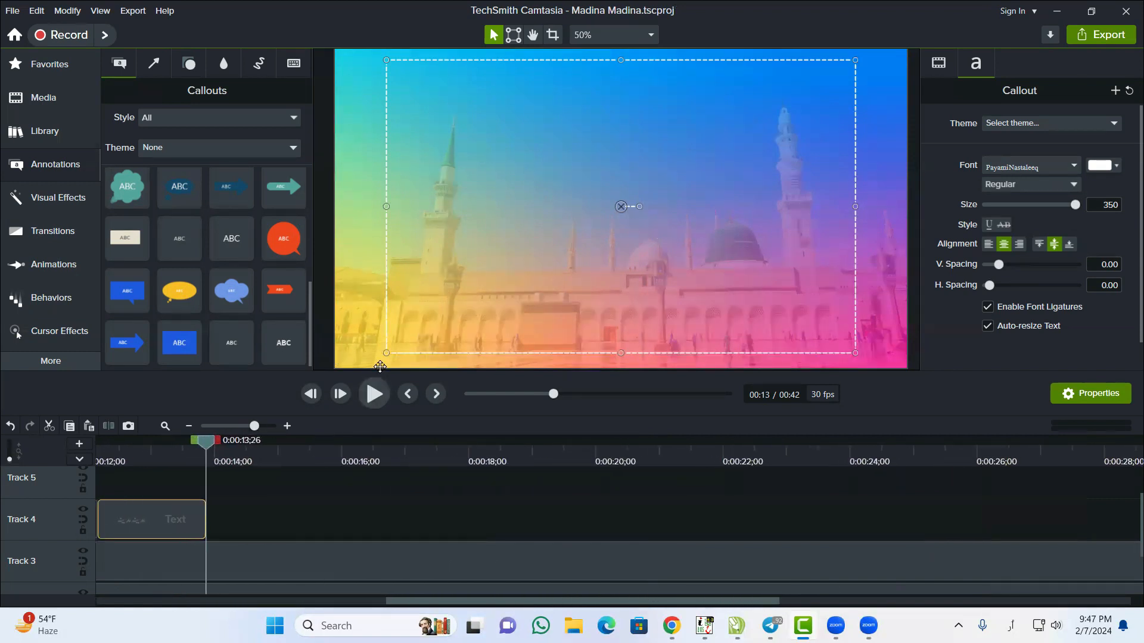
left_click(377, 393)
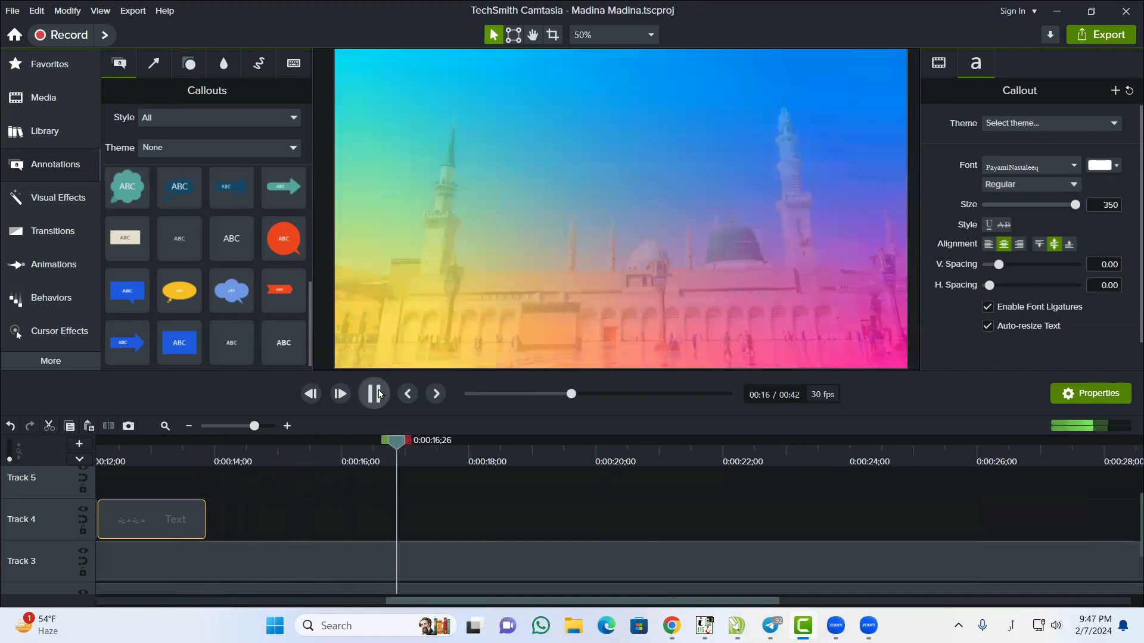
left_click(379, 394)
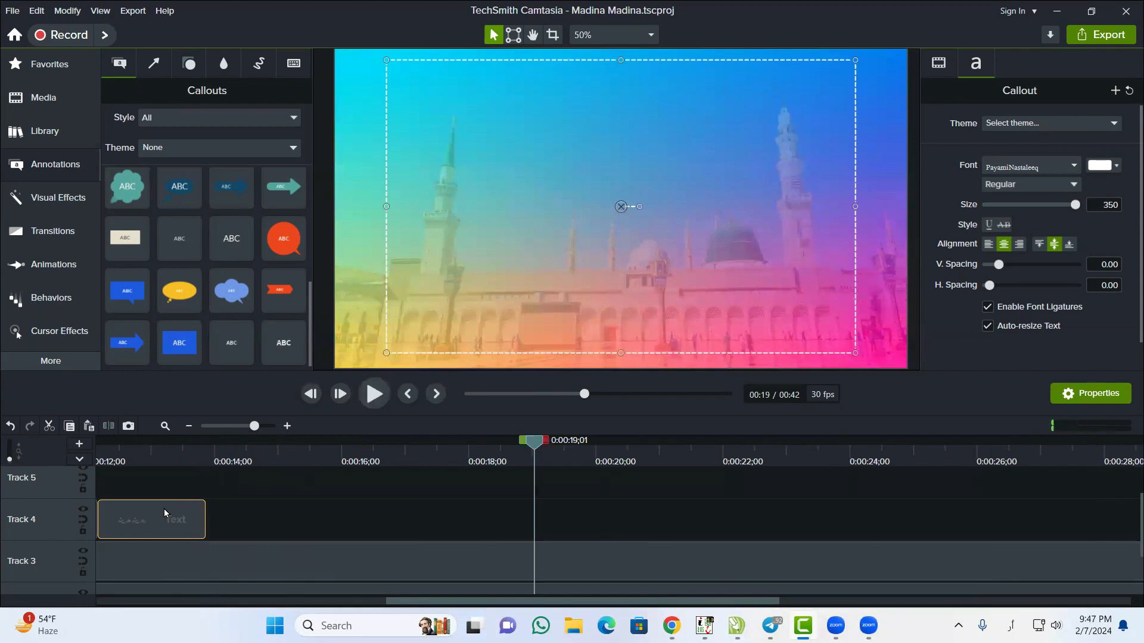
key("ctrl+v")
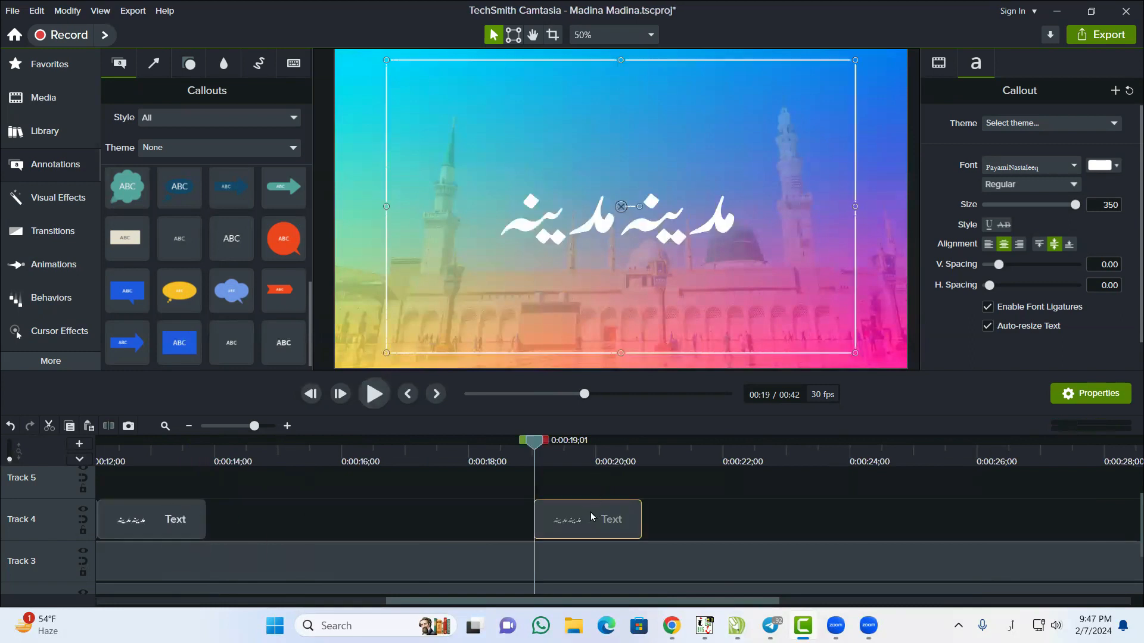
left_click_drag(349, 512, 238, 512)
left_click_drag(313, 518, 533, 539)
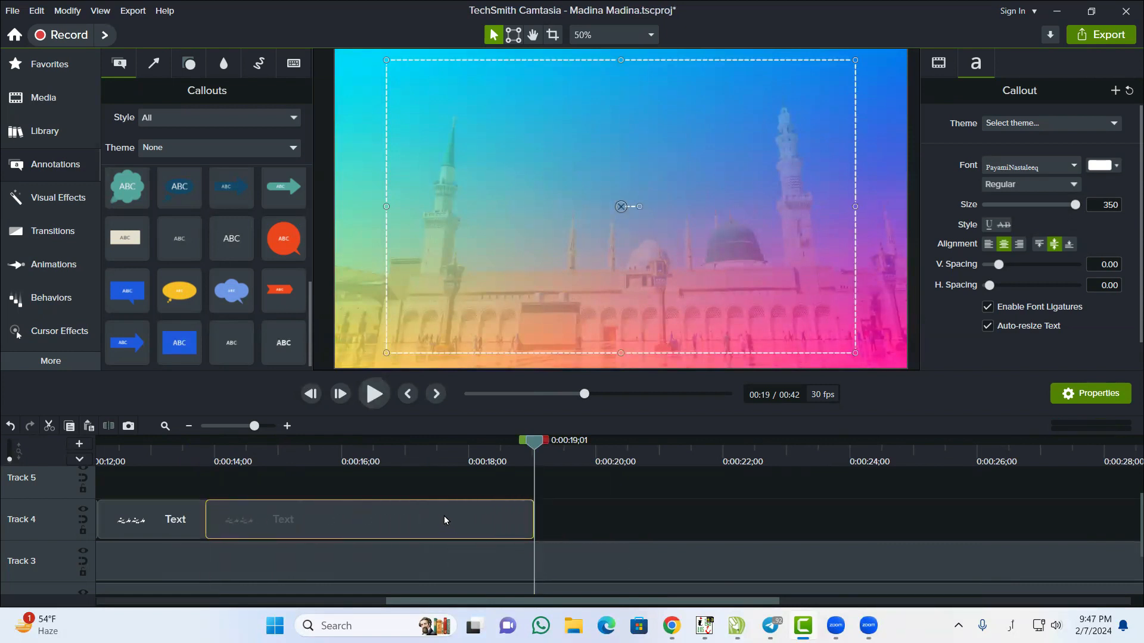
Replace the sixth text clip's wording with "اب تو بس ایک ہی دھن ہے"
left_click(463, 455)
double_click(593, 197)
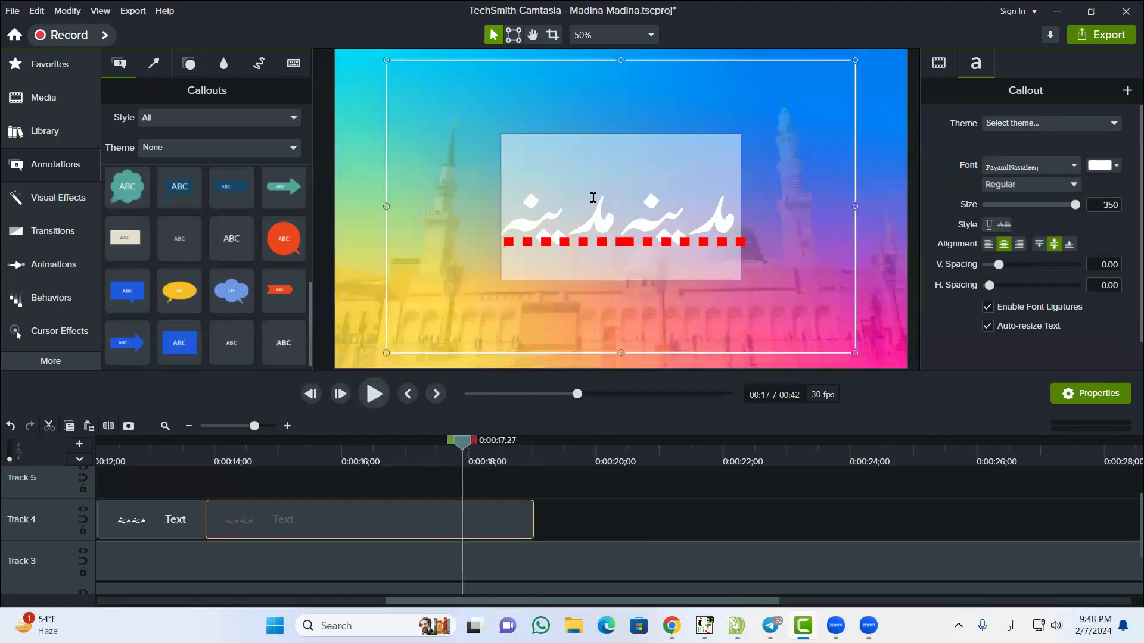
type("اس")
key("BackSpace")
type("ب")
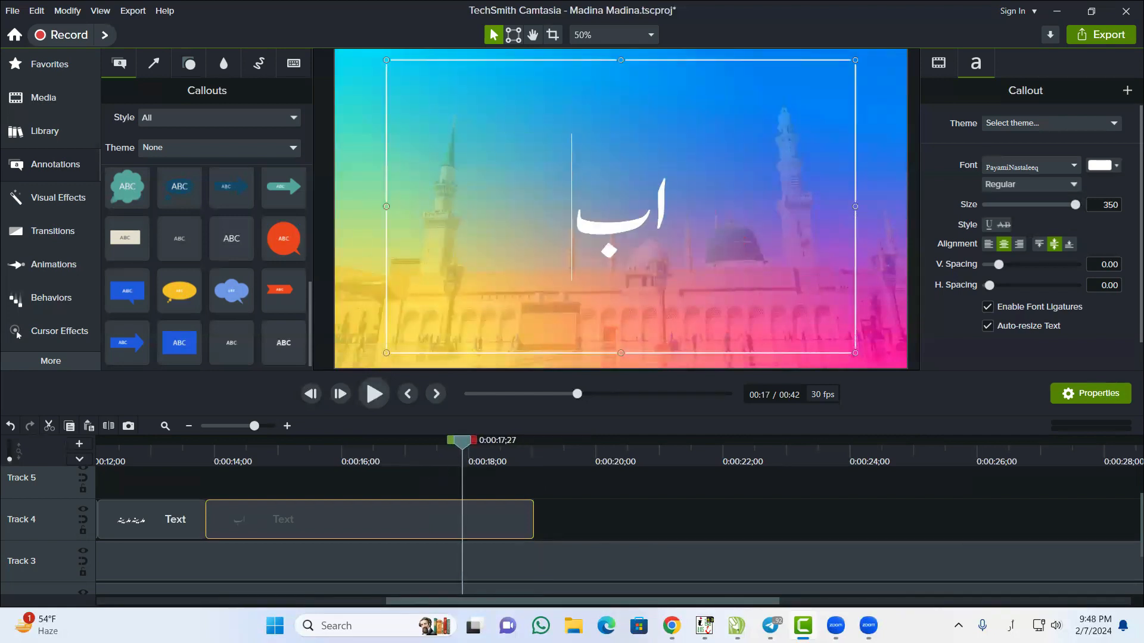
type(" تو بس ای")
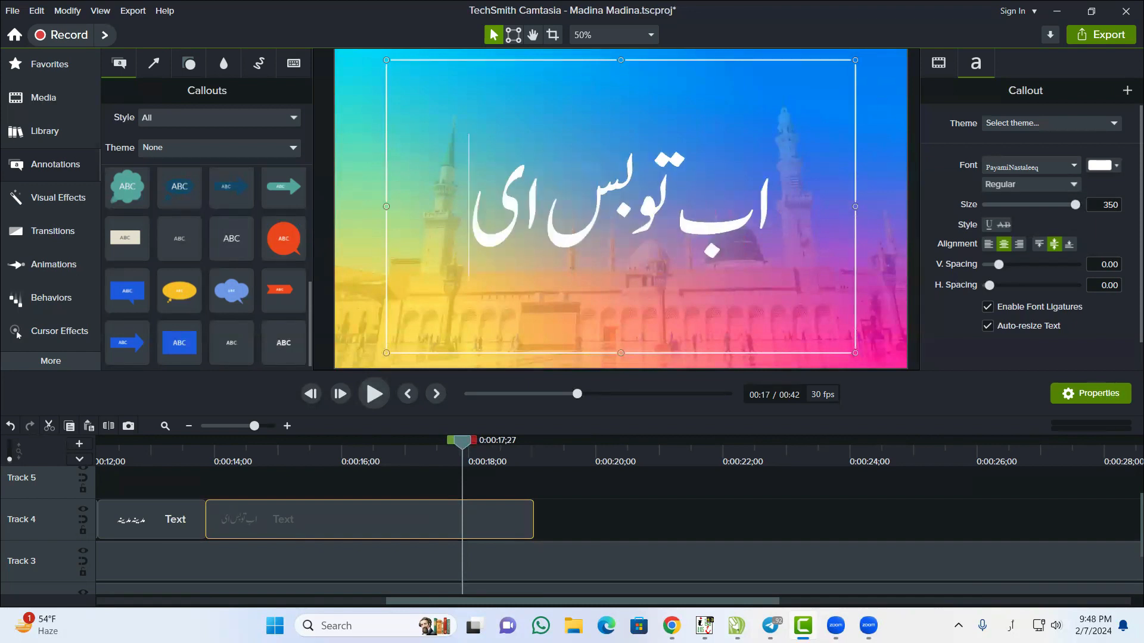
type("ک ہی دھن ہے")
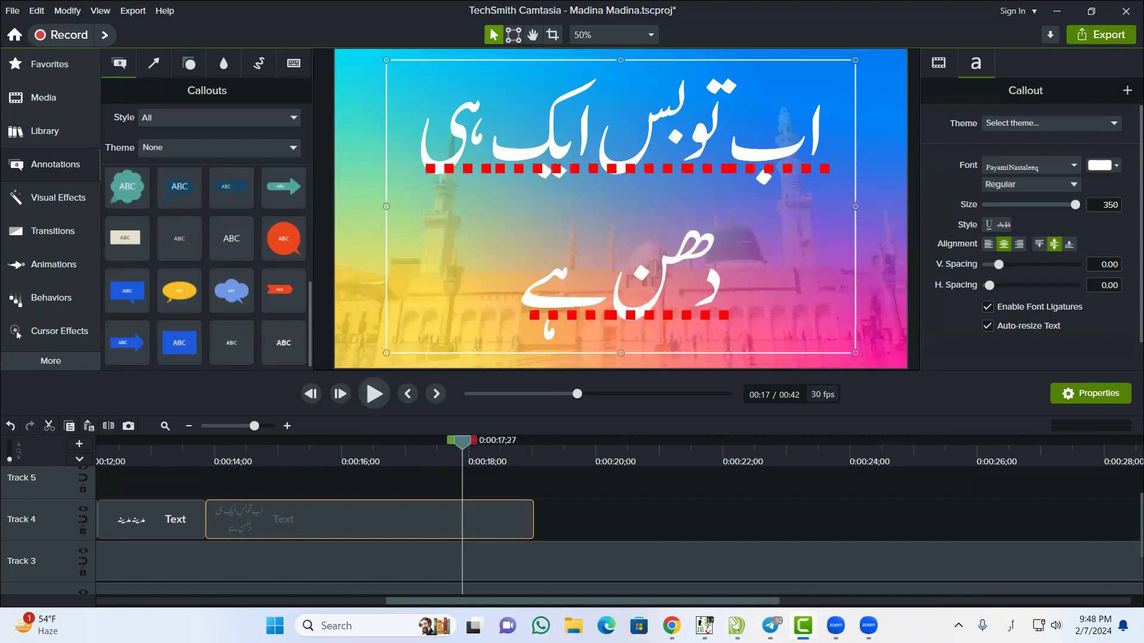
Set the font size of all the text in the sixth clip to 300
key("ctrl+a")
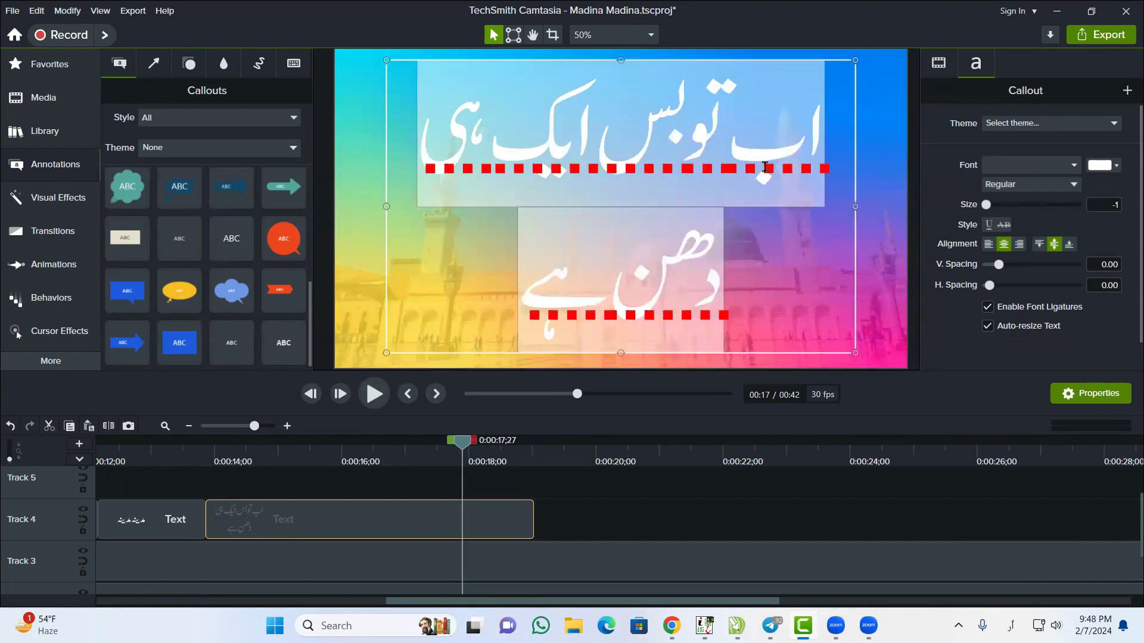
left_click(1102, 205)
key("Return")
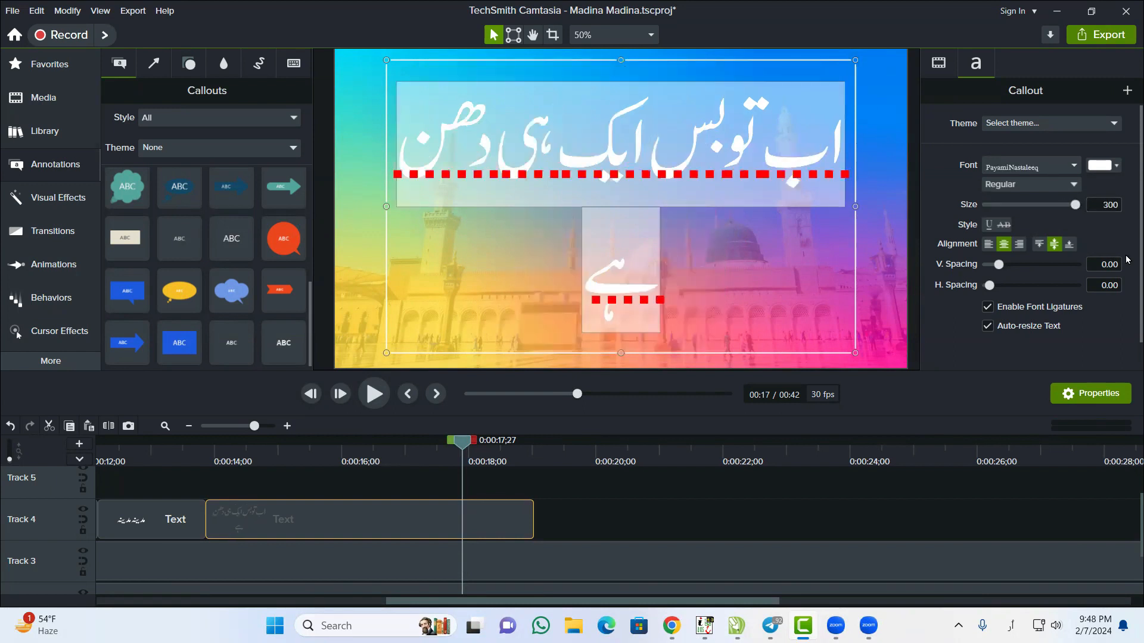
Try a font size of 280 for the sixth clip's text
left_click(1093, 206)
left_click_drag(1094, 205, 1127, 214)
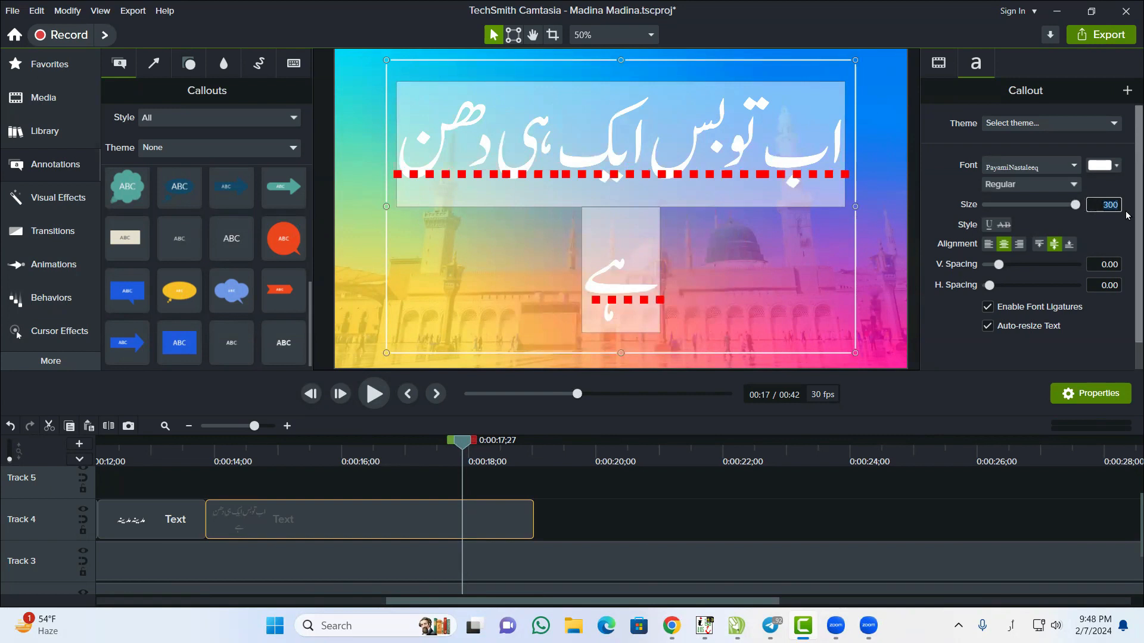
type("280")
key("Return")
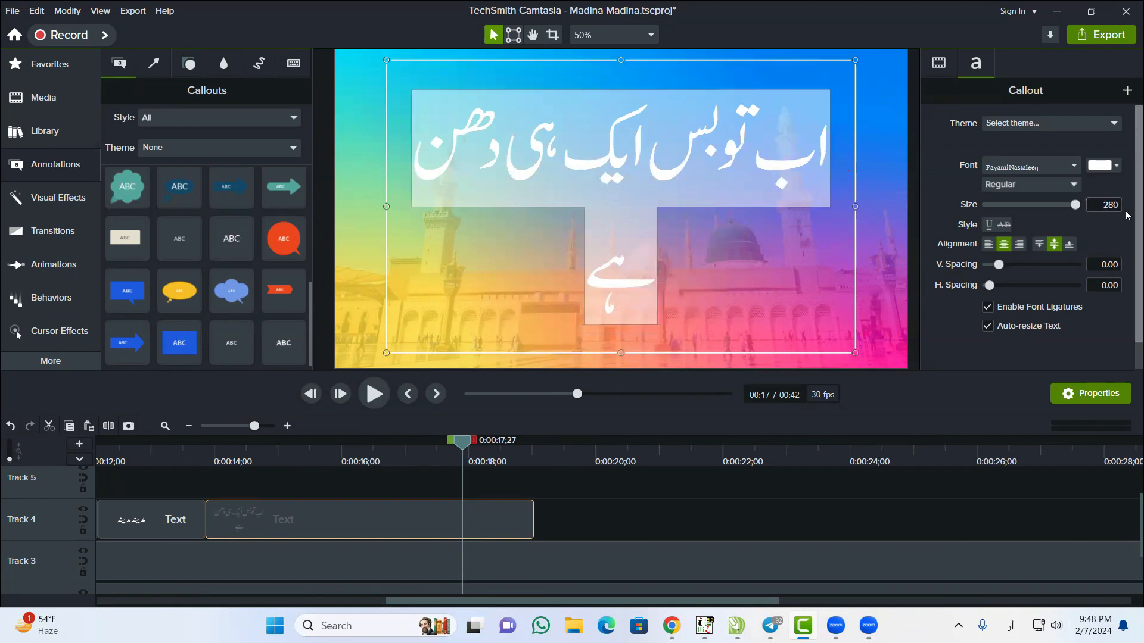
Reduce the sixth clip's text to a font size of 260
left_click(1096, 203)
type("260")
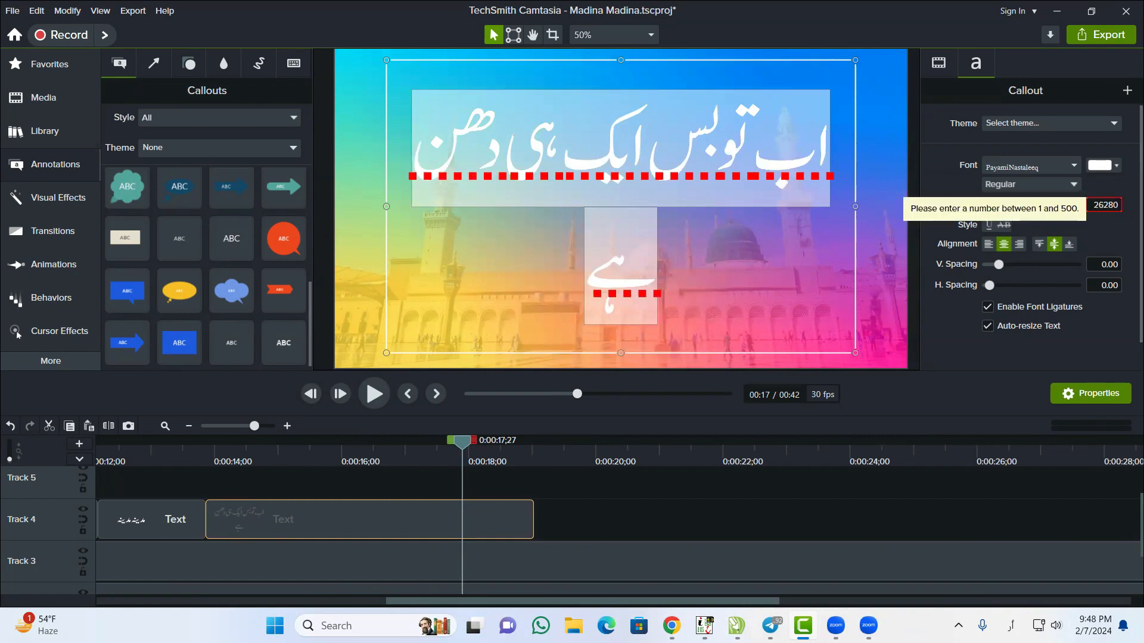
key("BackSpace")
key("BackSpace")
key("BackSpace")
key("BackSpace")
key("BackSpace")
key("BackSpace")
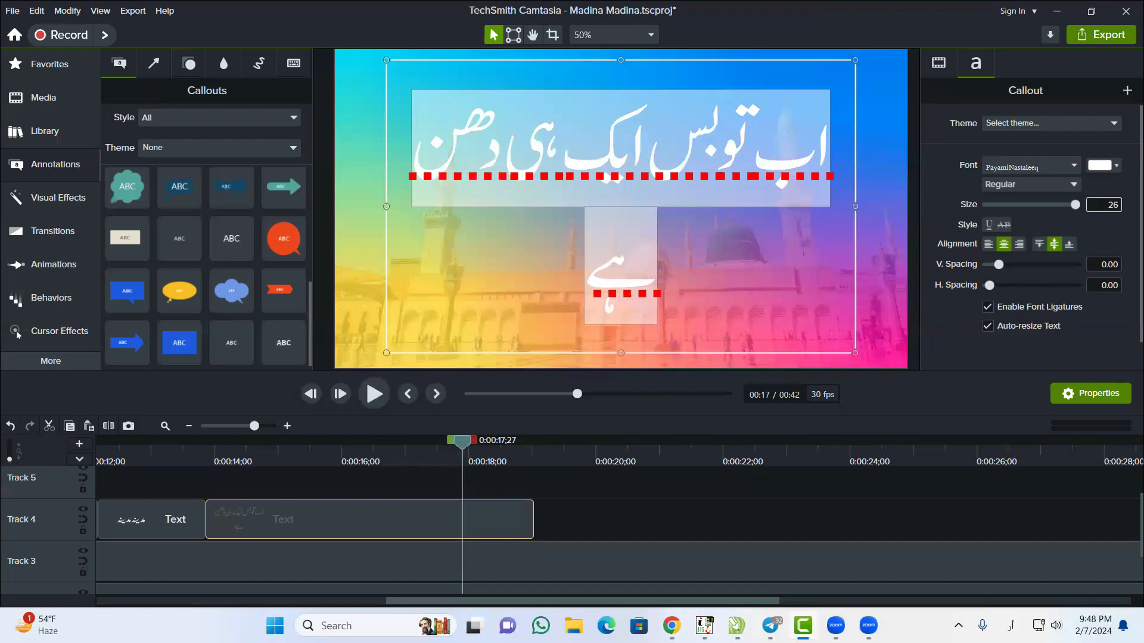
type("260")
key("Return")
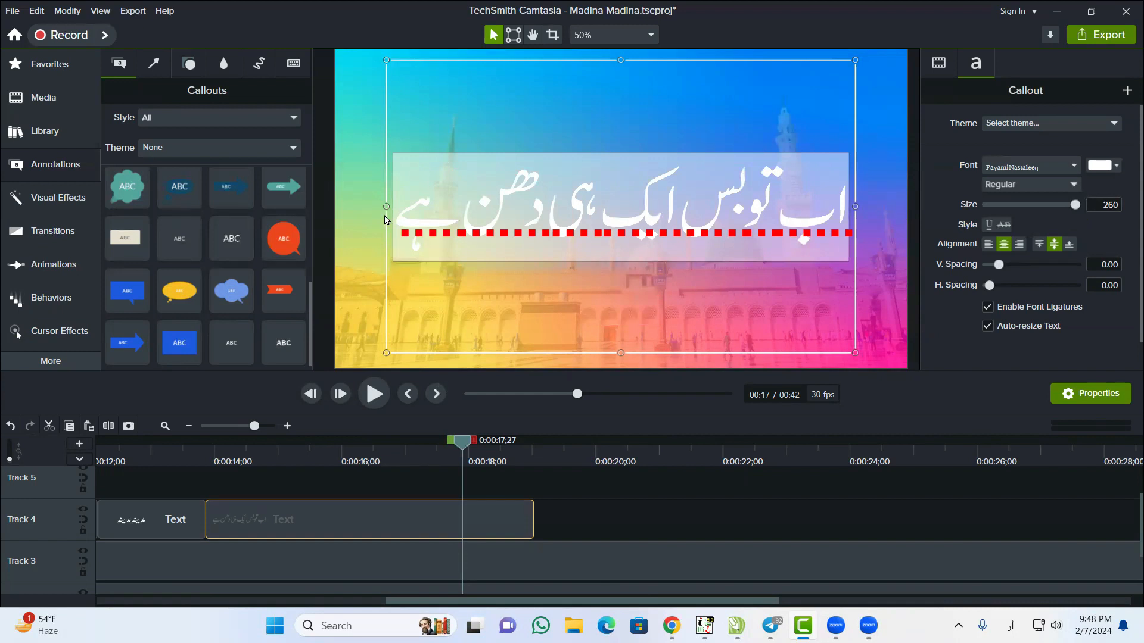
Widen the sixth clip's text box to both side edges of the canvas and set its font size to 270
left_click_drag(386, 207, 335, 206)
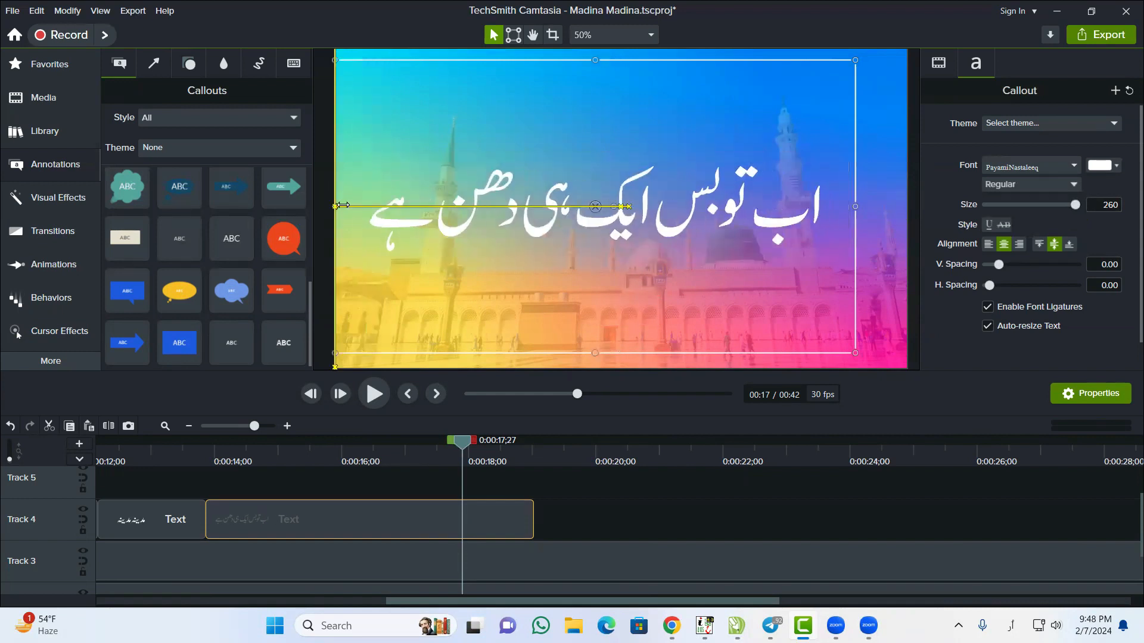
left_click_drag(855, 208, 896, 207)
left_click_drag(898, 208, 897, 209)
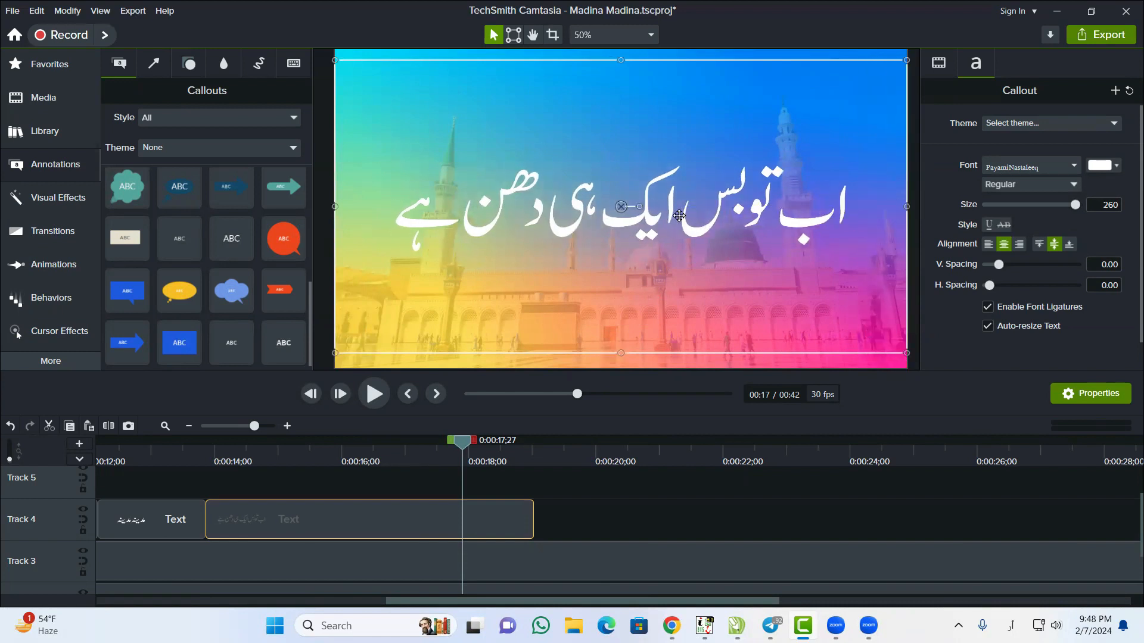
double_click(679, 216)
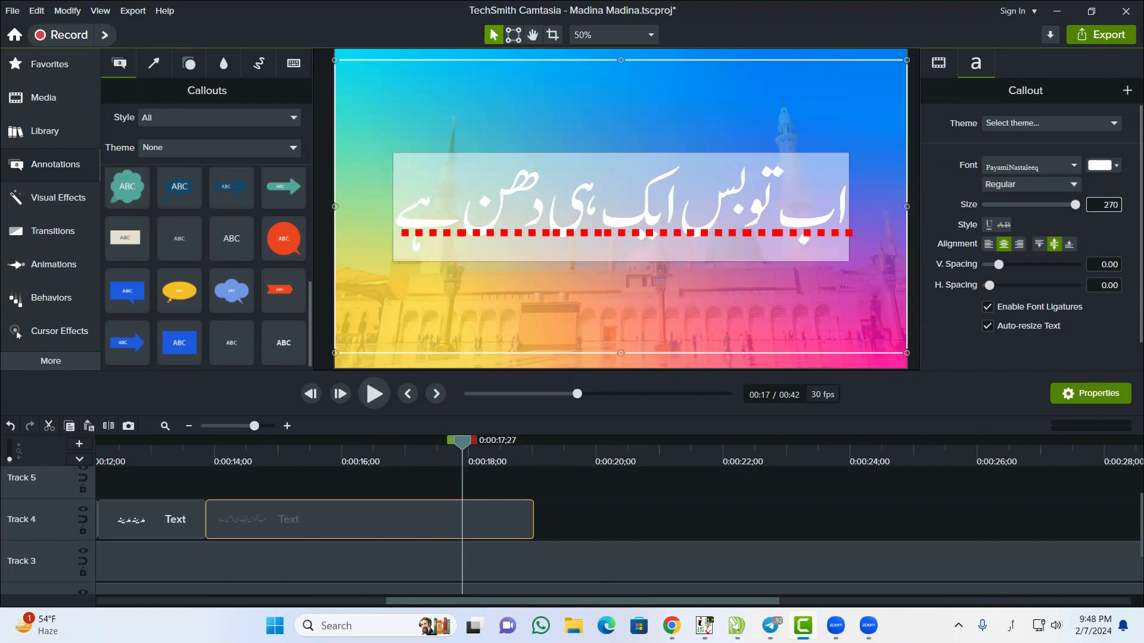
key("Return")
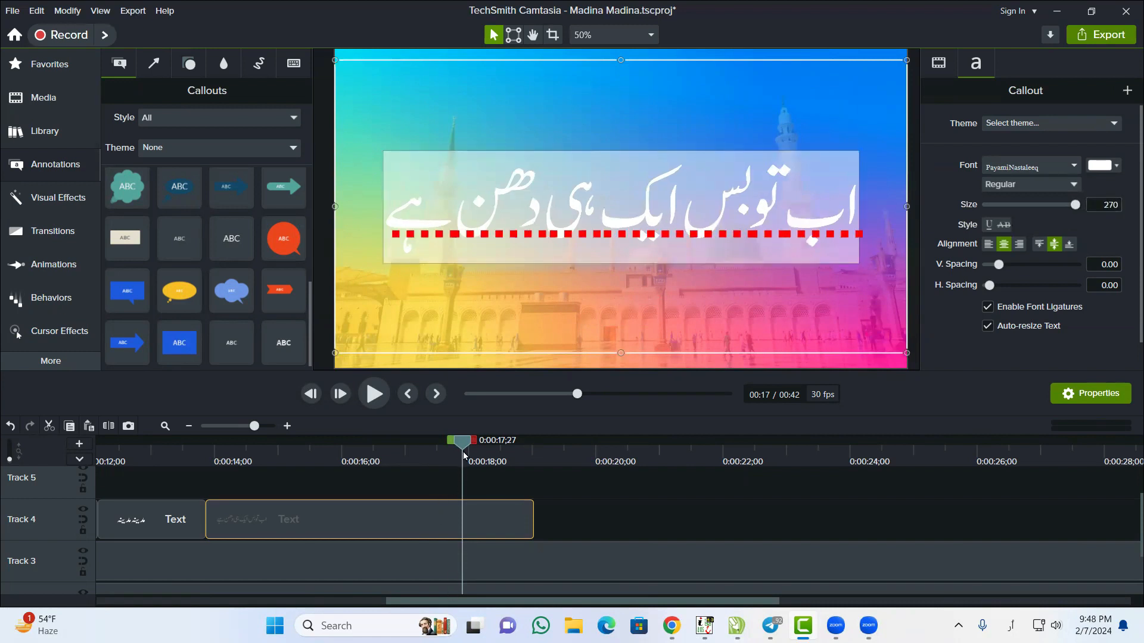
Fit the whole canvas in the preview, then play the audio from just before the sixth clip up to 0:00:24;26
left_click_drag(465, 448, 243, 466)
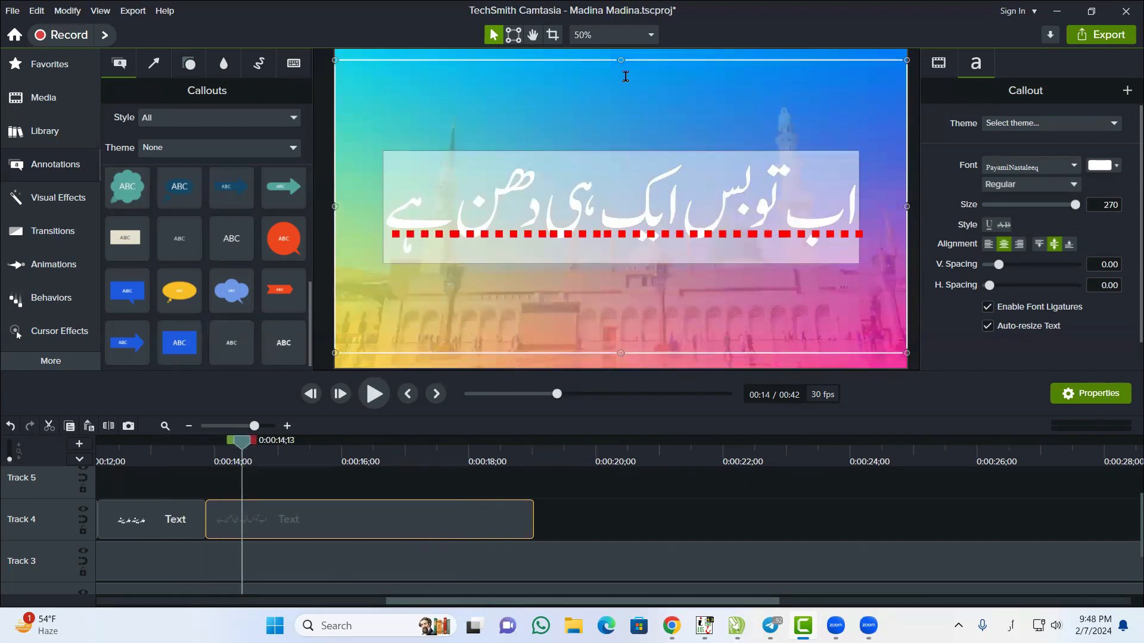
left_click(628, 34)
left_click(623, 50)
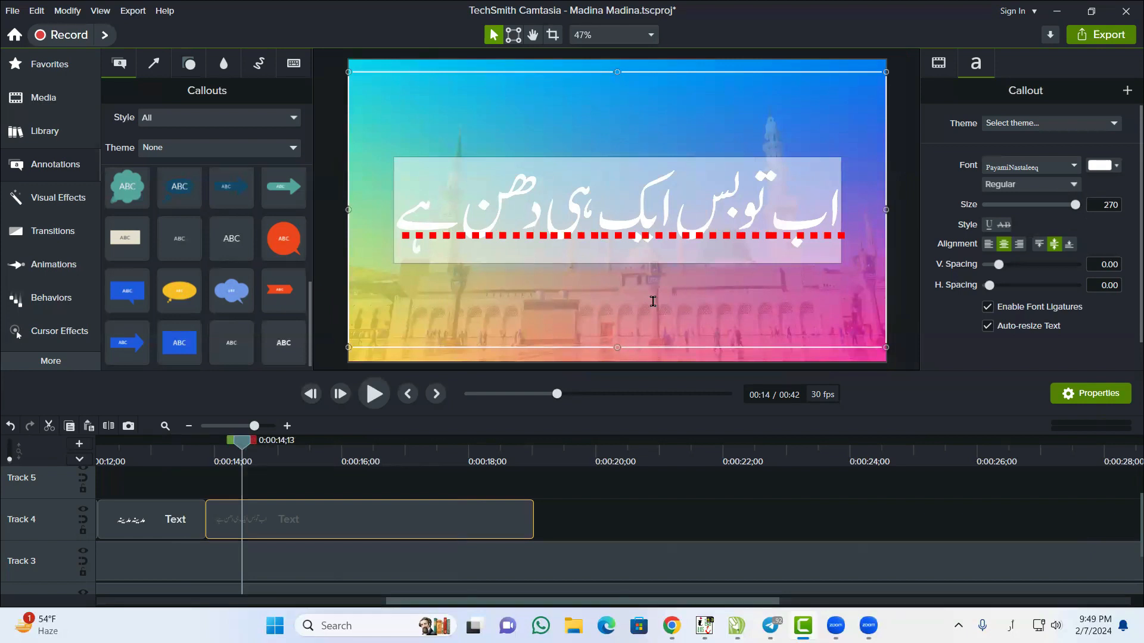
left_click_drag(243, 448, 190, 447)
left_click(369, 399)
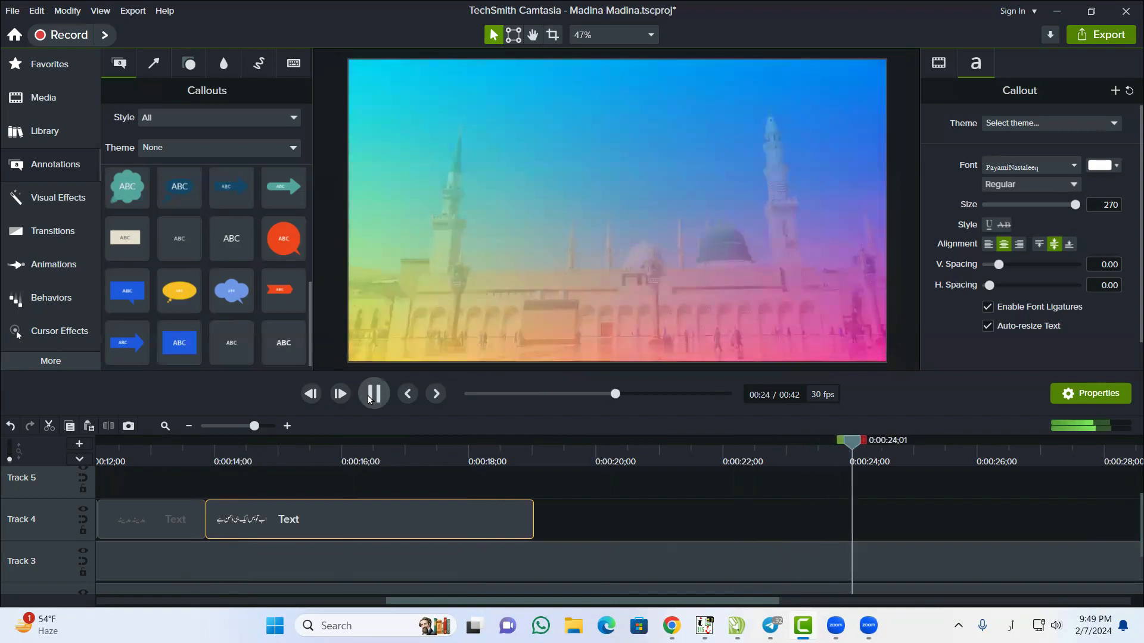
left_click(370, 400)
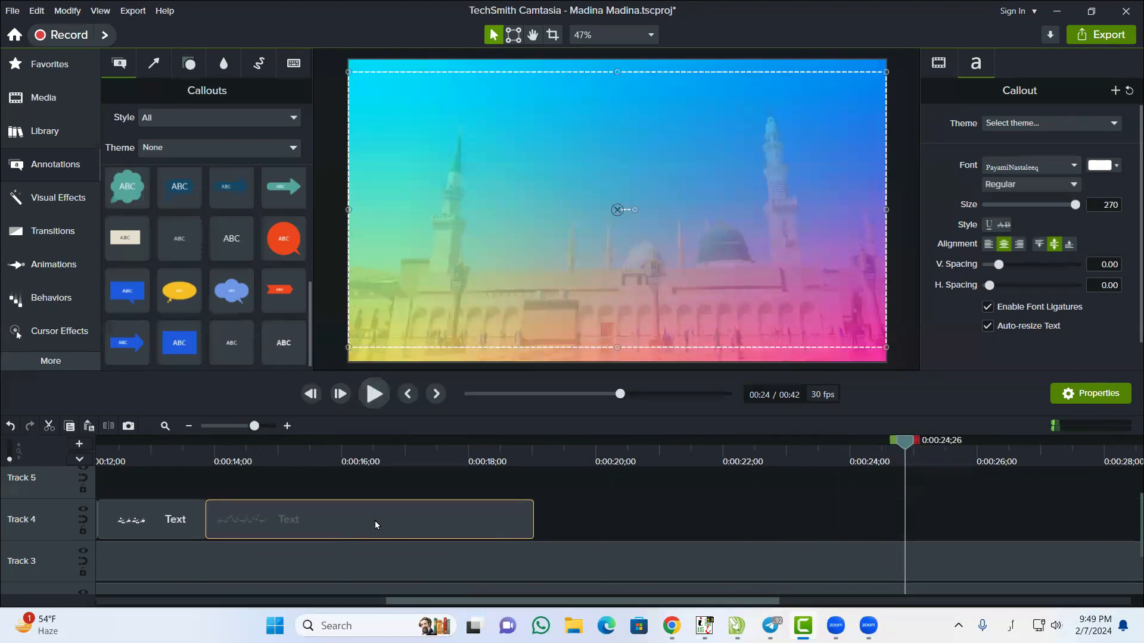
Paste a seventh text clip directly after the sixth and extend its end to 0:00:24;26
key("ctrl+v")
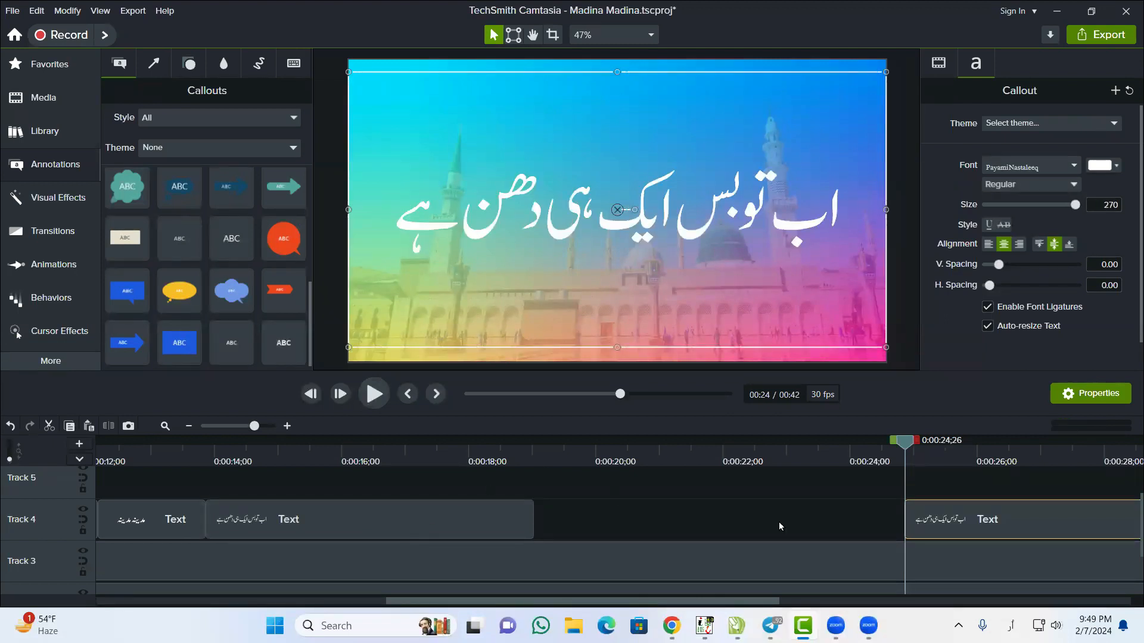
left_click_drag(961, 519, 544, 546)
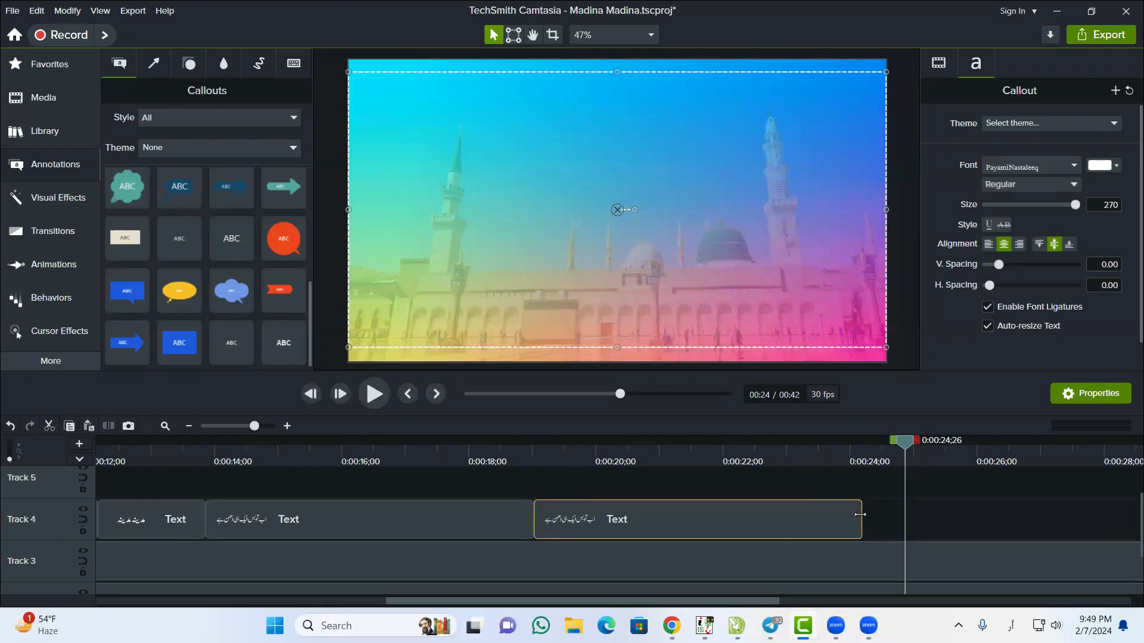
left_click_drag(860, 515, 839, 441)
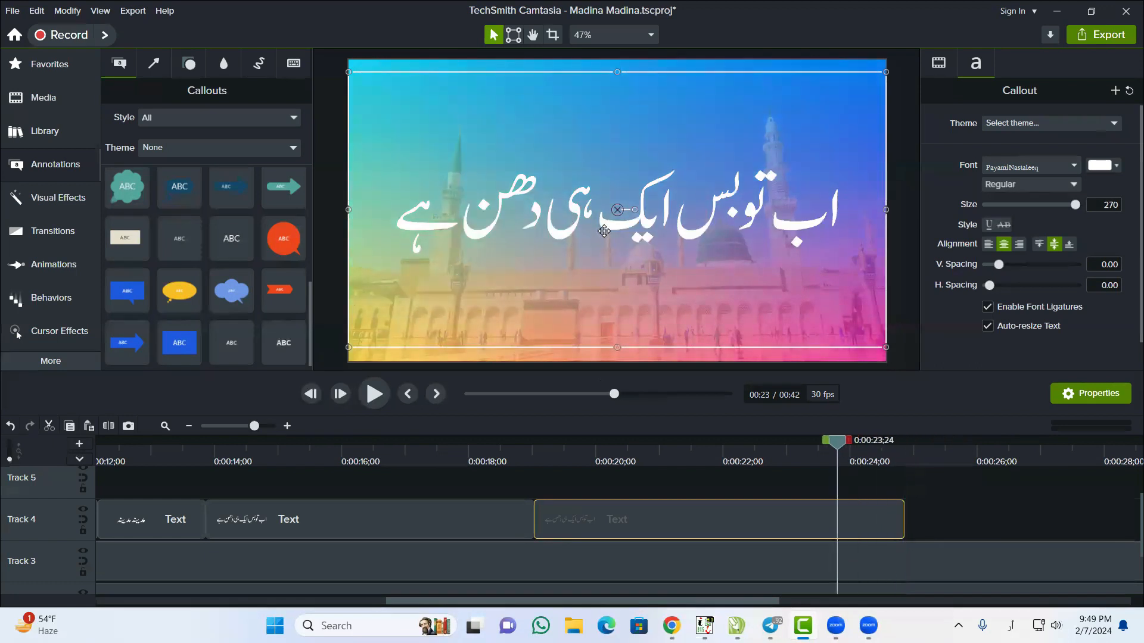
Replace the seventh text clip's wording with "کہ مدینہ دیکھوں"
double_click(604, 232)
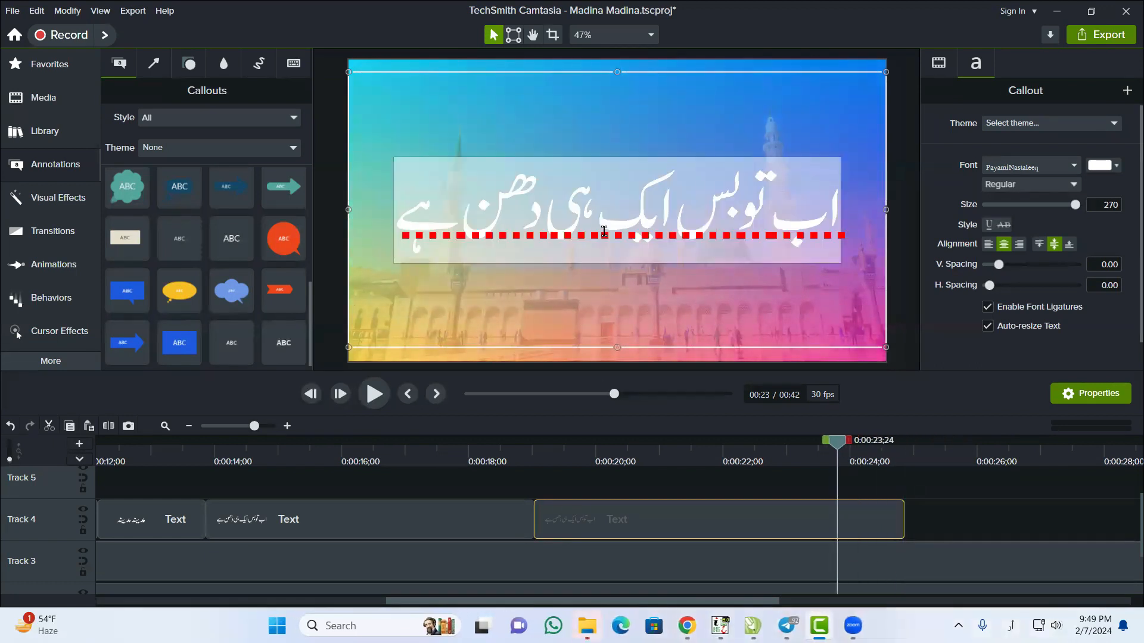
key("ctrl+a")
type("ک")
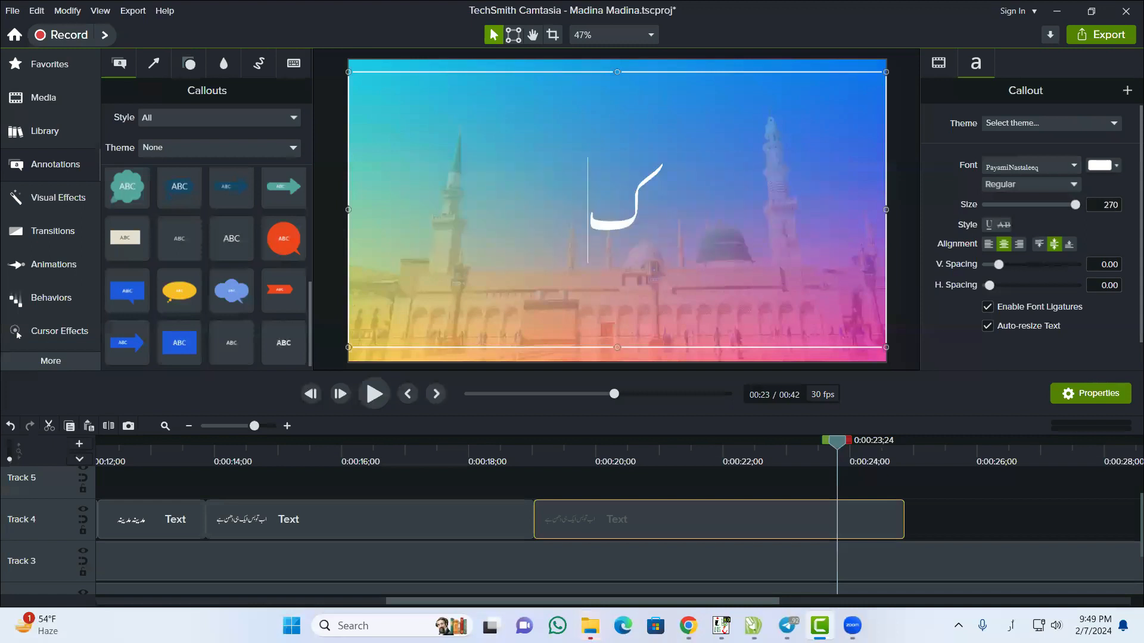
type("ہ مدینہ دیکھوں")
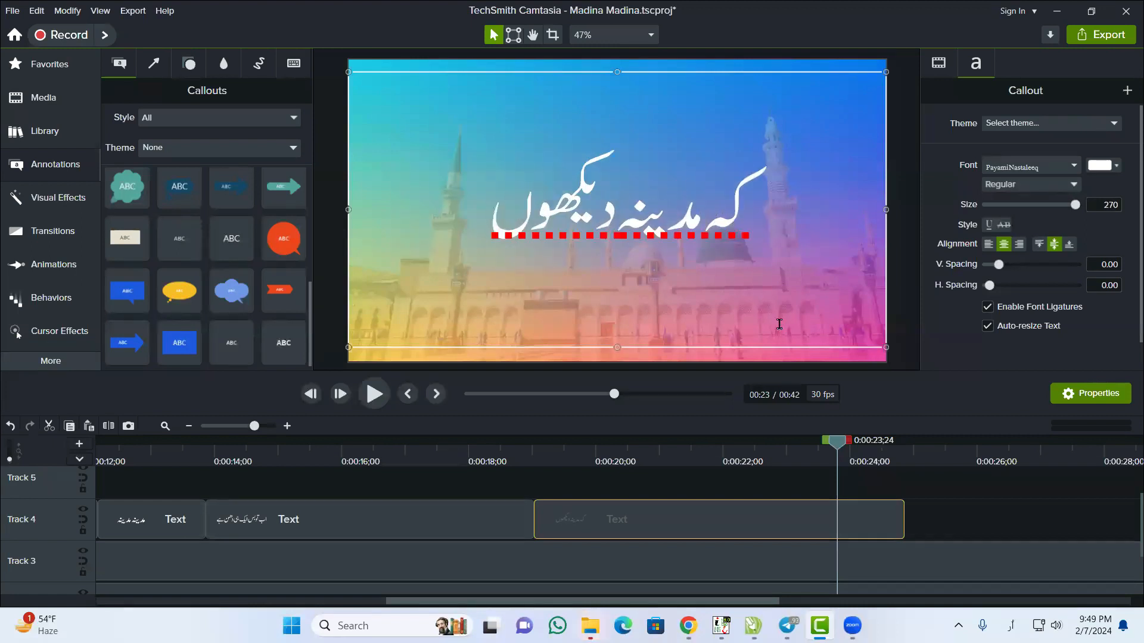
Replay the seventh clip from 0:00:18;15, then set the font size of its text to 300
left_click_drag(840, 448, 500, 454)
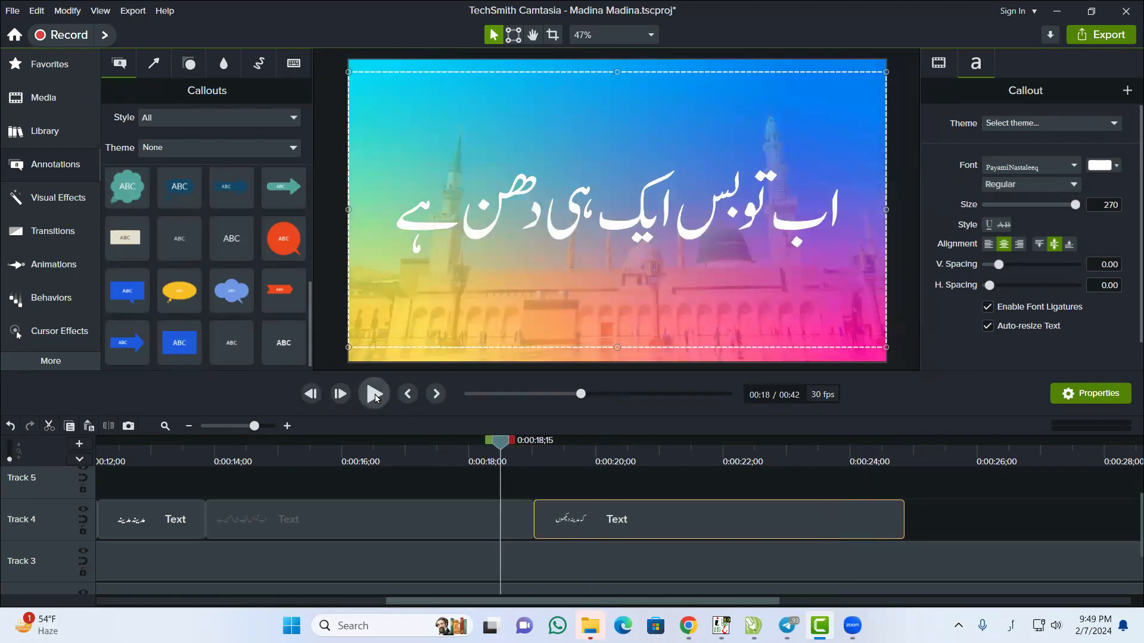
left_click(374, 395)
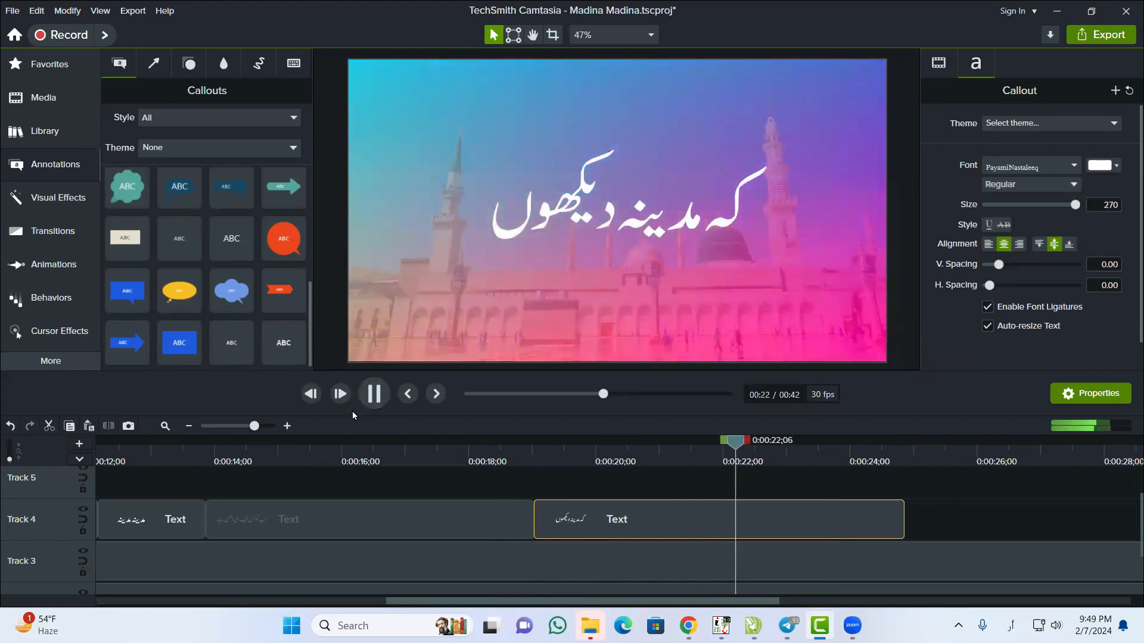
left_click(367, 399)
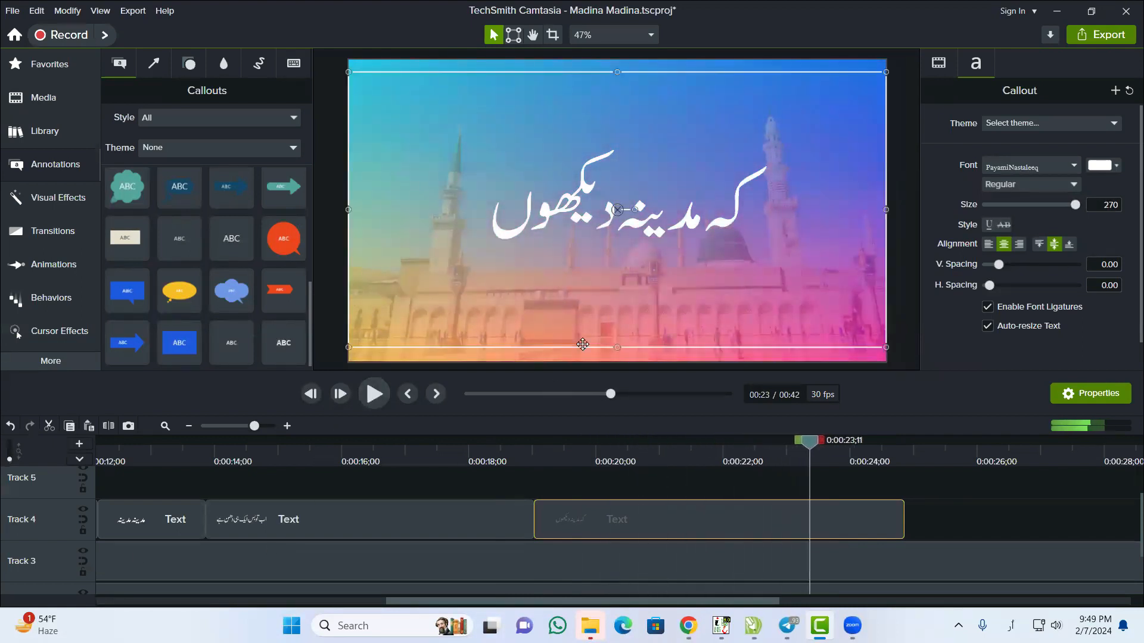
double_click(563, 217)
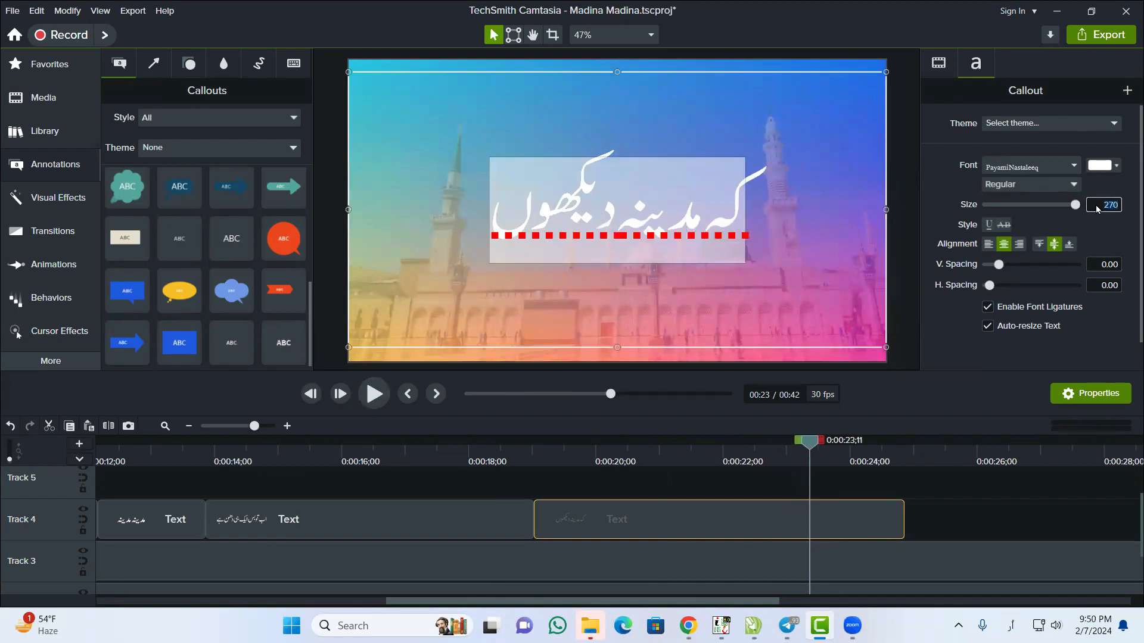
key("Return")
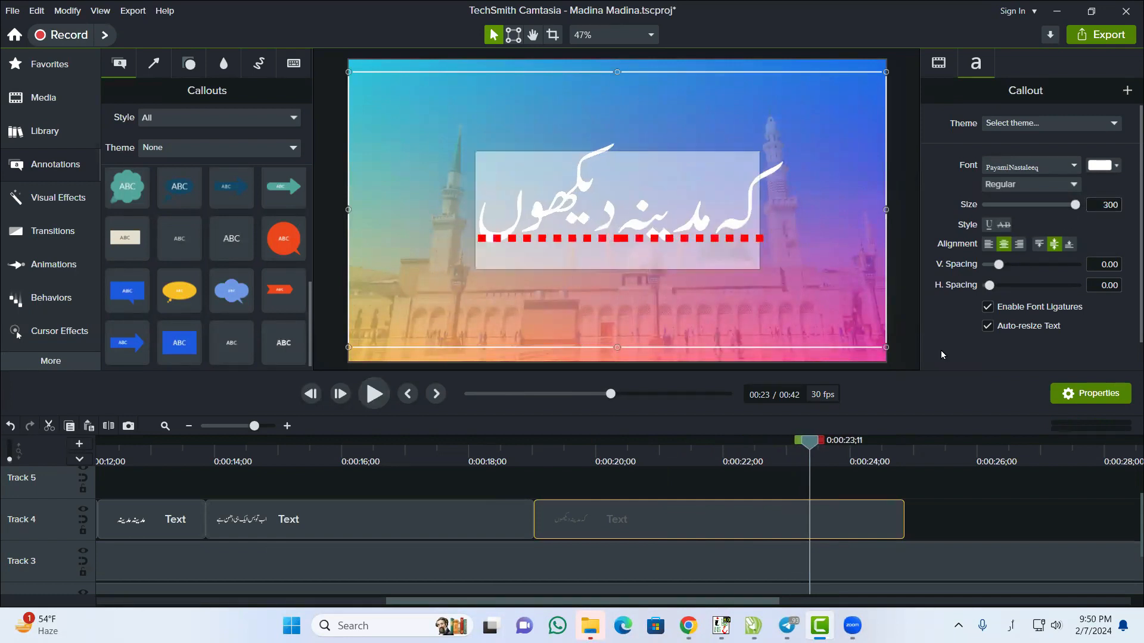
Replay the sixth and seventh text clips with the audio, continuing past the seventh clip's end
left_click_drag(799, 446, 384, 441)
left_click(575, 460)
left_click(374, 394)
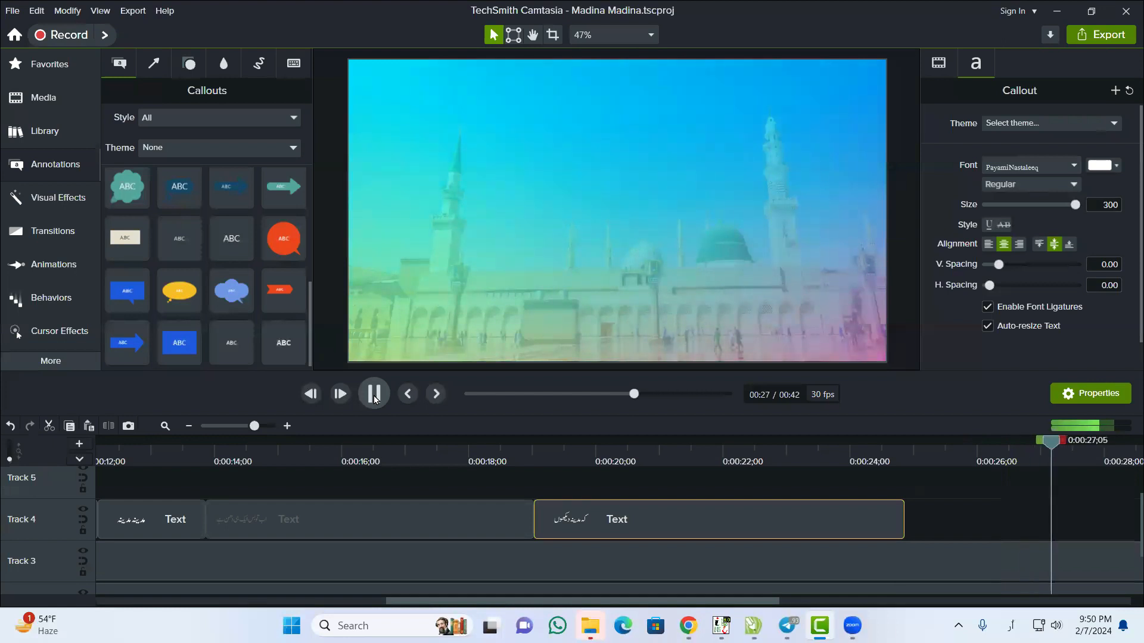
left_click(373, 393)
Play the audio on from the seventh clip's end in short stretches and set the playhead at 0:00:29;09
left_click_drag(1066, 442, 906, 467)
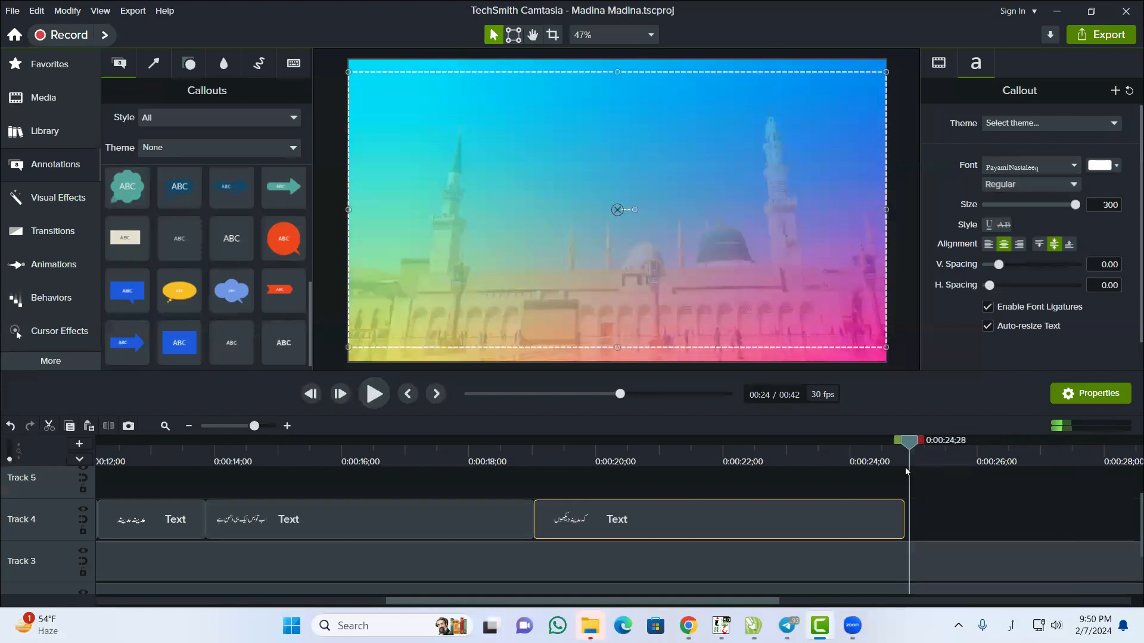
left_click(374, 394)
left_click(375, 397)
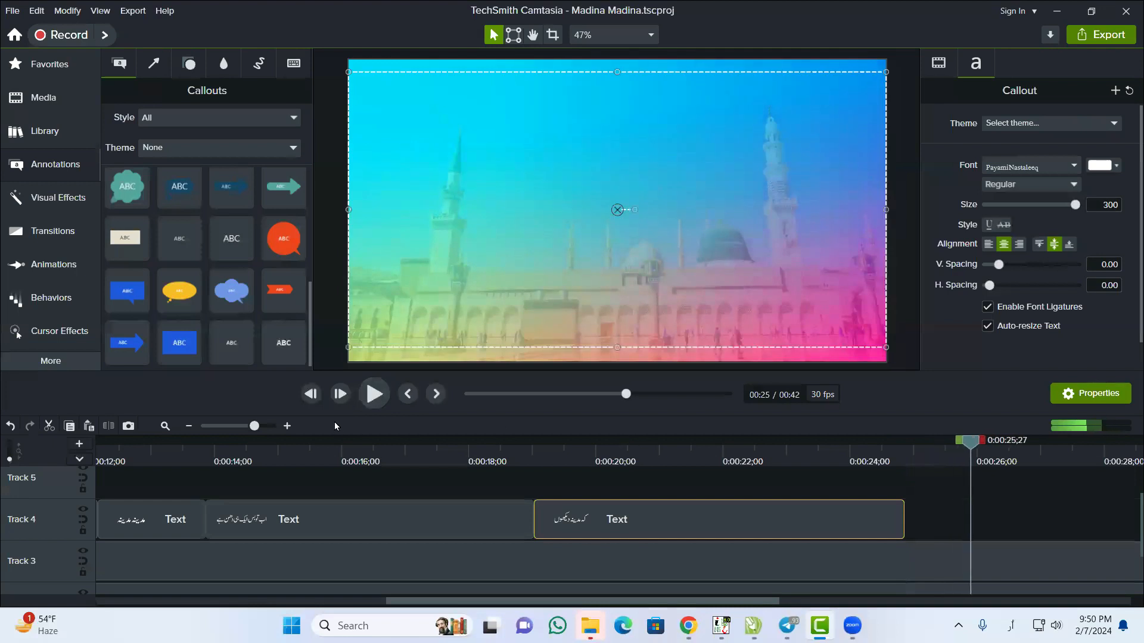
left_click(376, 394)
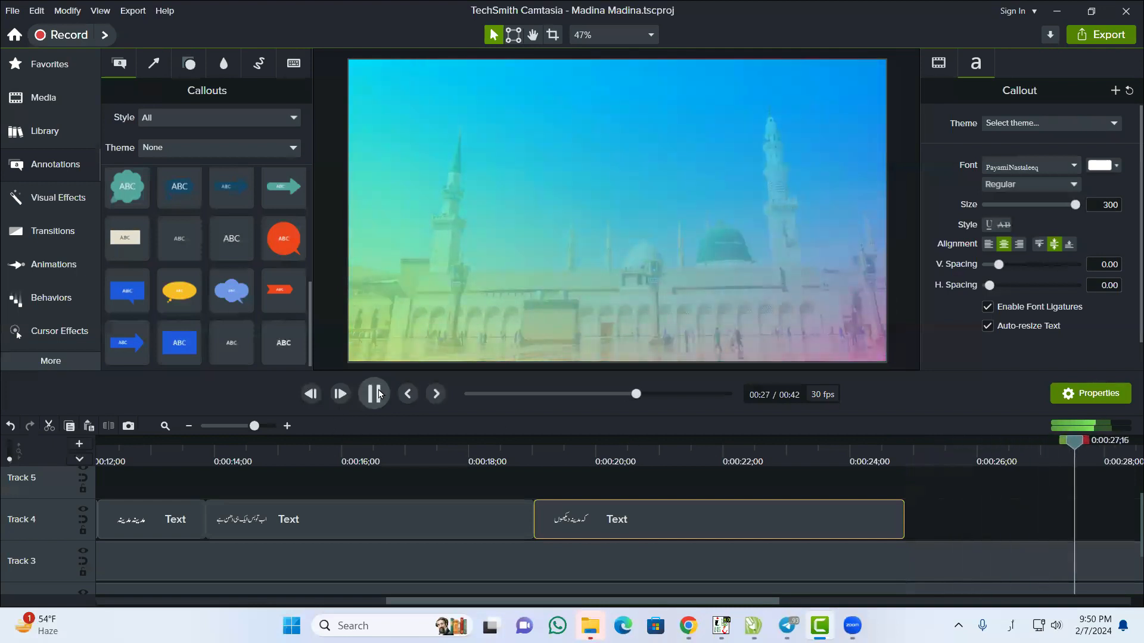
left_click(379, 393)
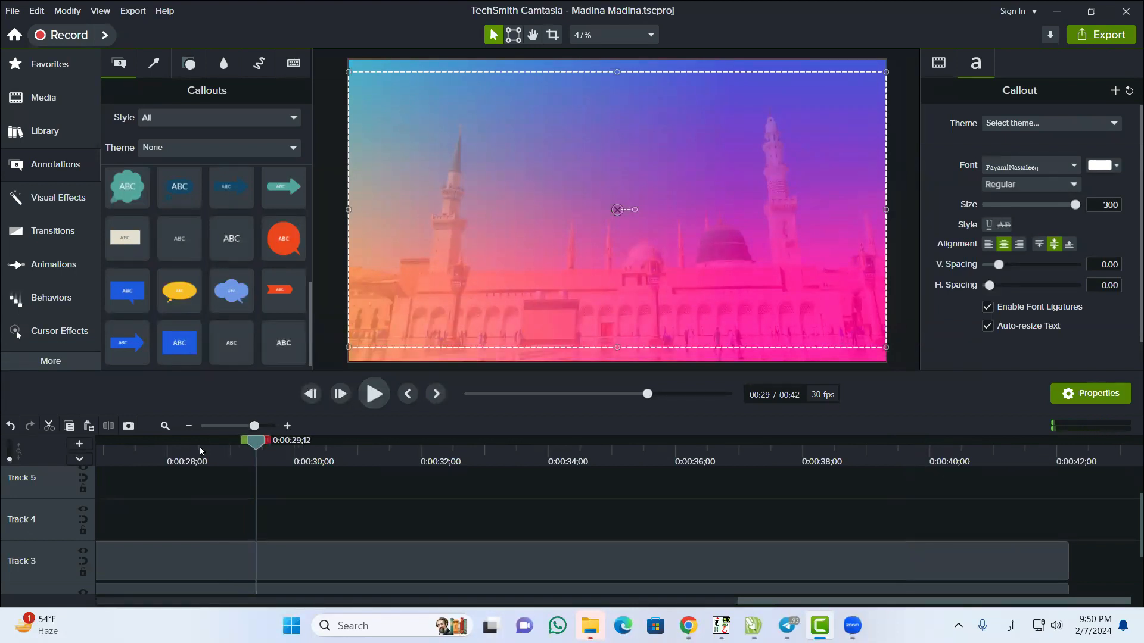
left_click(178, 450)
left_click(374, 395)
left_click(374, 394)
left_click(373, 394)
left_click(374, 394)
left_click_drag(259, 444, 249, 444)
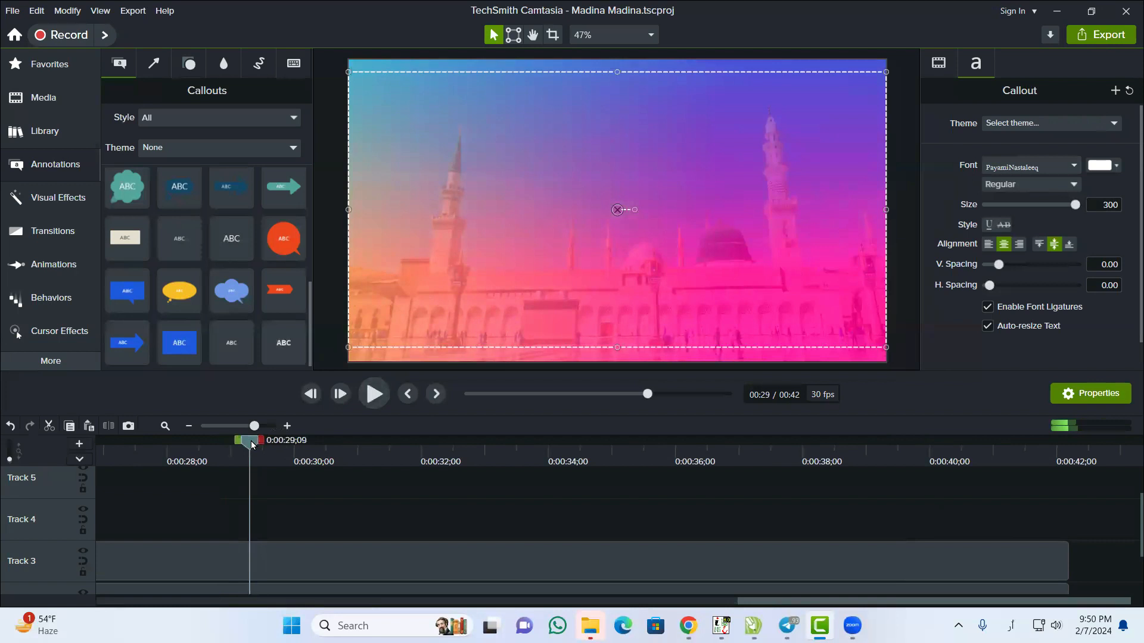
Paste a copy of the sixth text clip directly after the seventh and replace its wording with "آخری وقت میں کیا"
left_click_drag(793, 602, 233, 590)
left_click(214, 511)
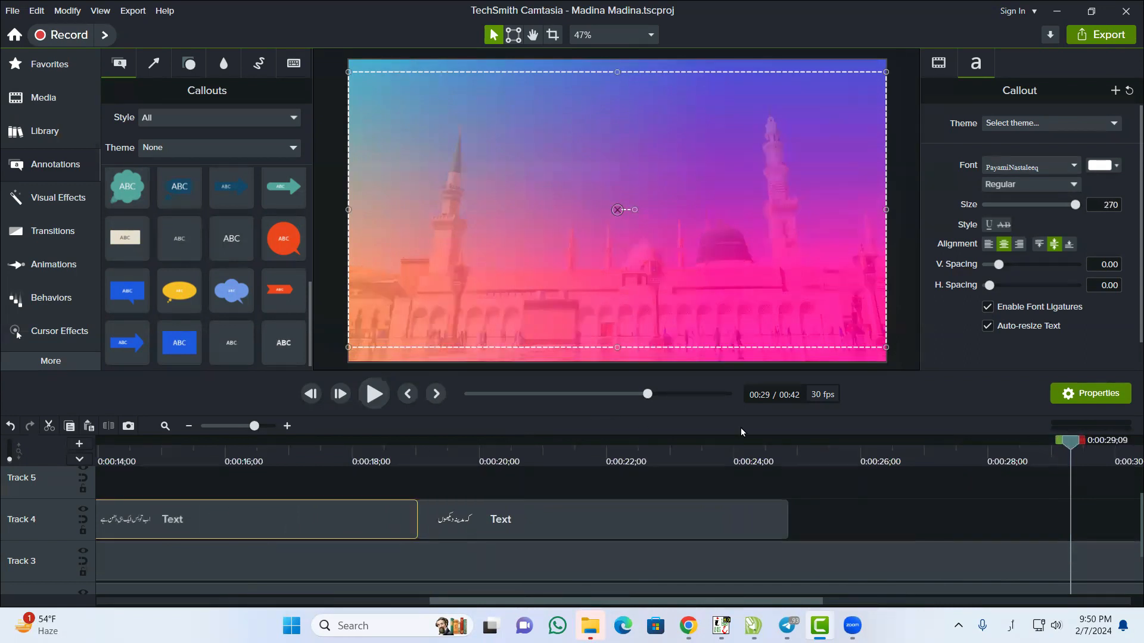
key("ctrl+v")
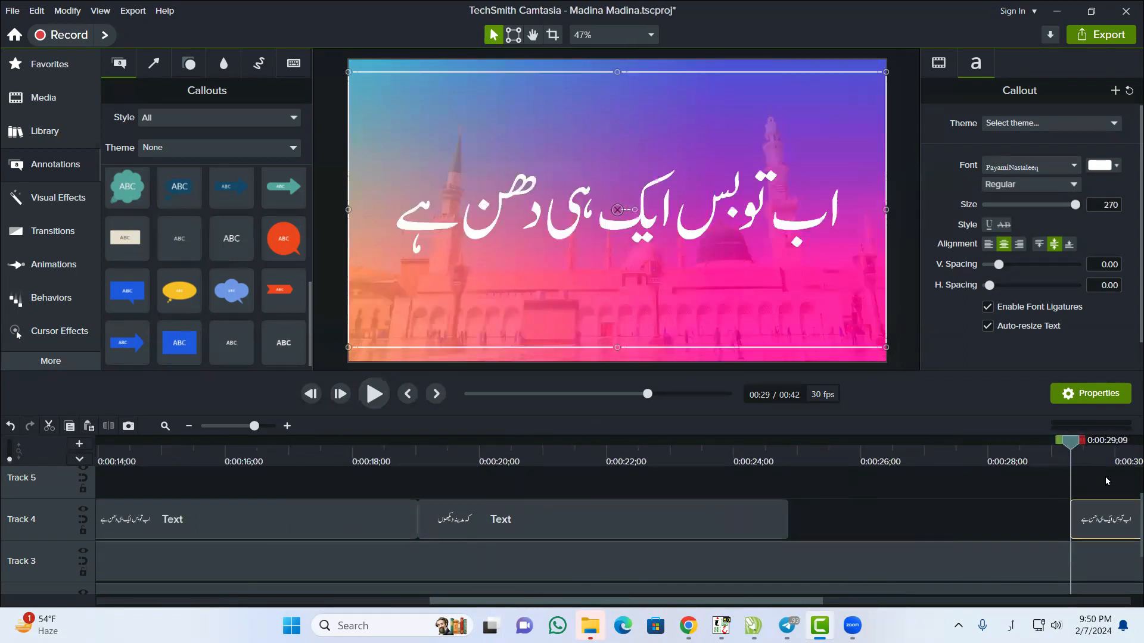
left_click_drag(1084, 519, 781, 544)
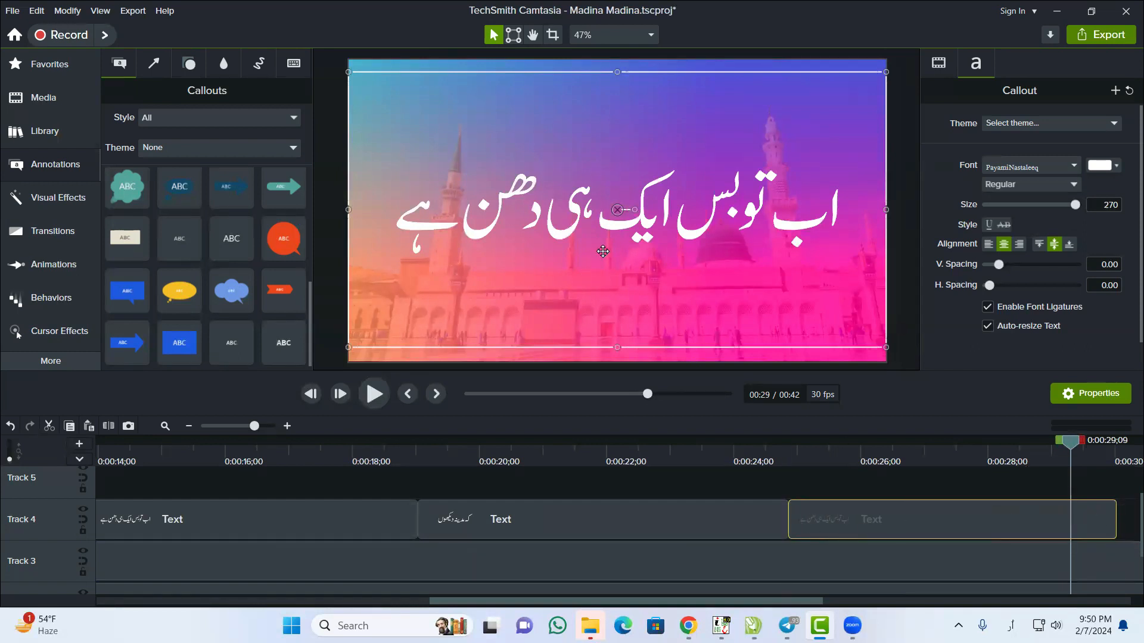
double_click(606, 230)
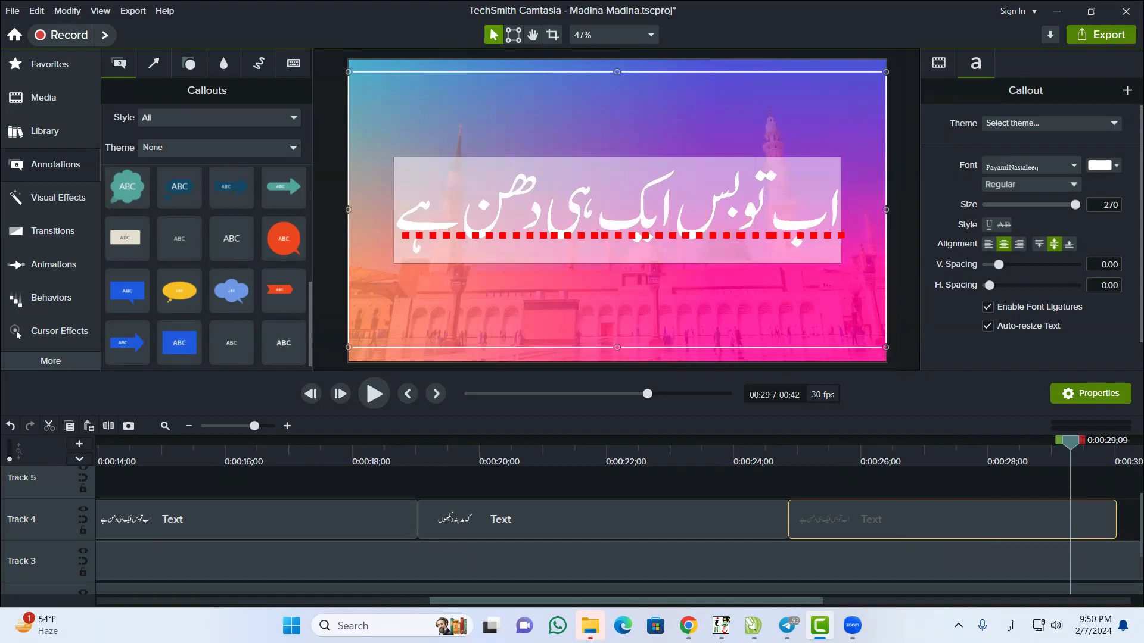
type("آخری وقت میں کیا")
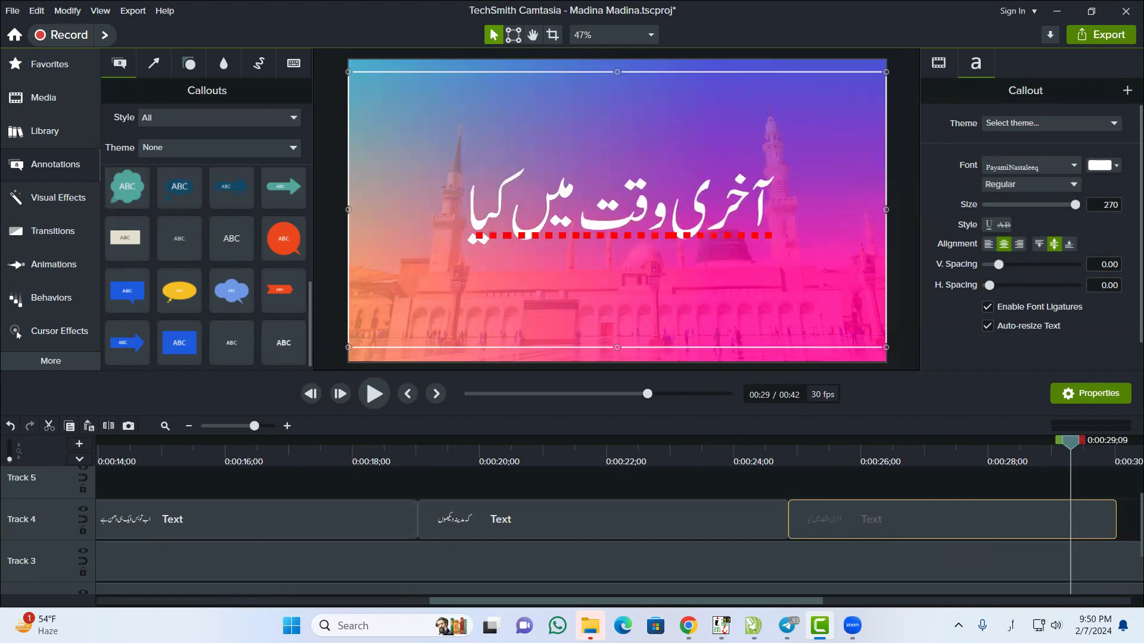
Set the font size of the eighth clip's text to 280 and play on past the clip's end
left_click_drag(462, 216, 778, 222)
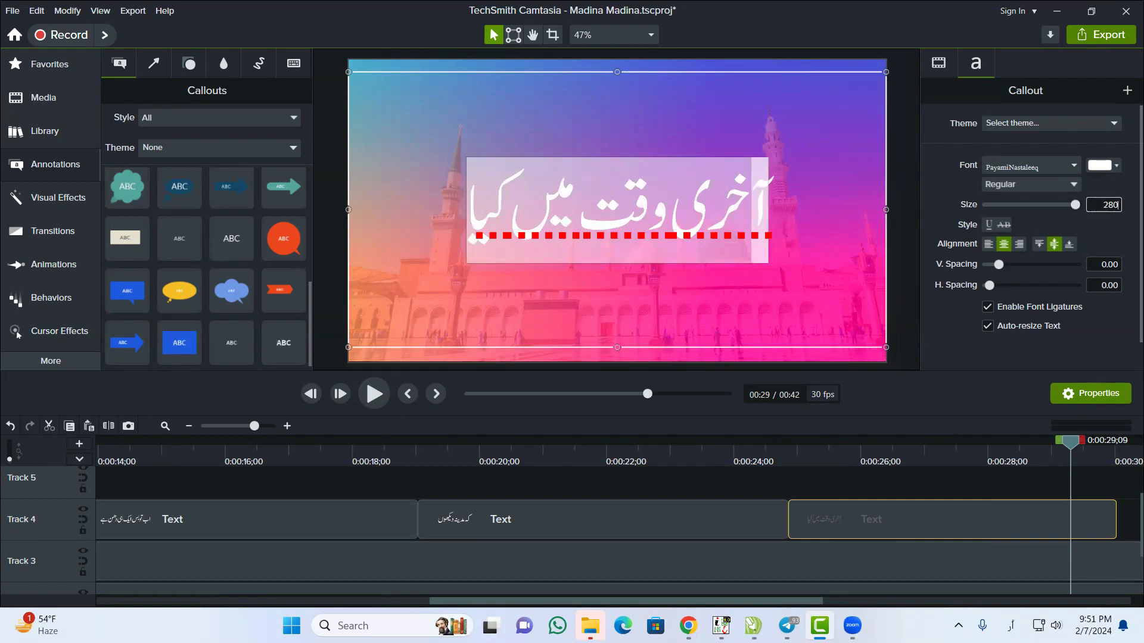
key("Return")
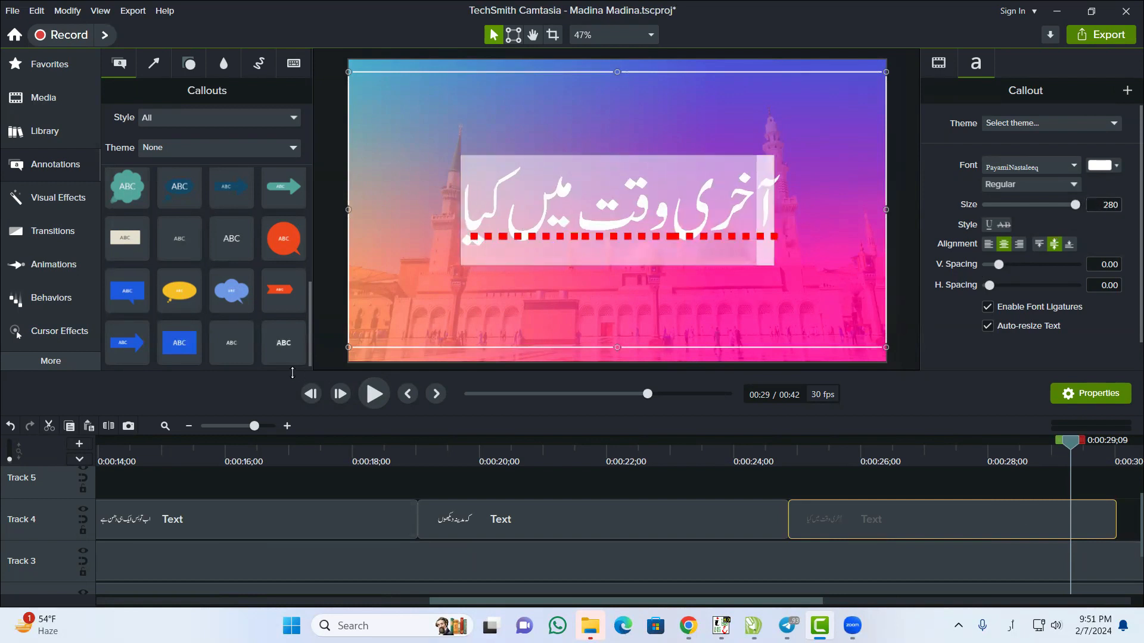
left_click(366, 395)
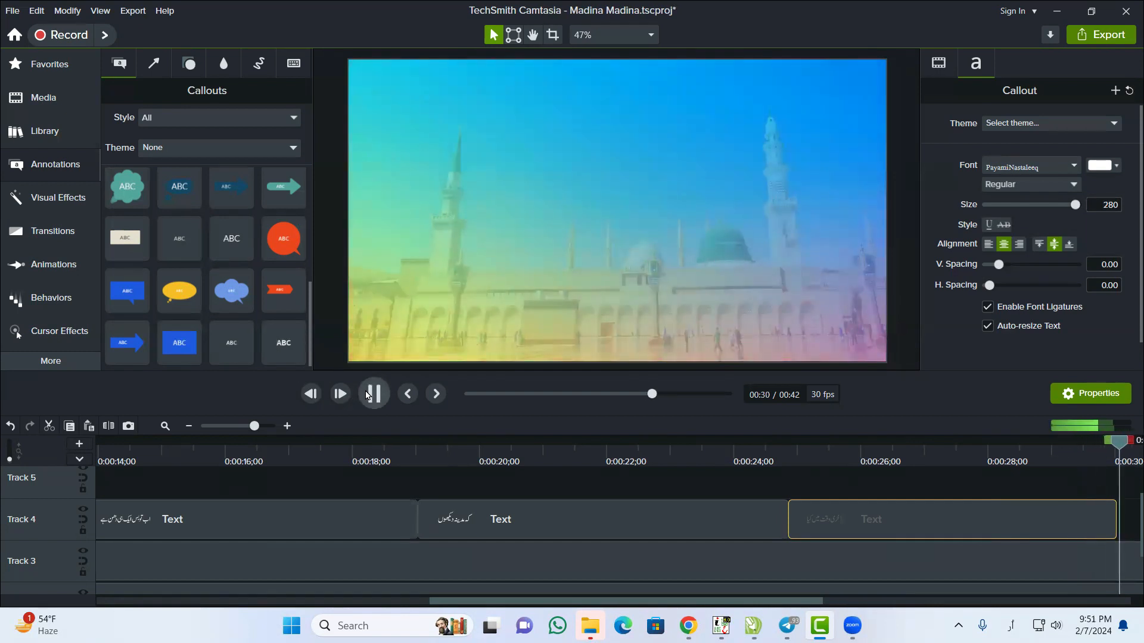
left_click(357, 460)
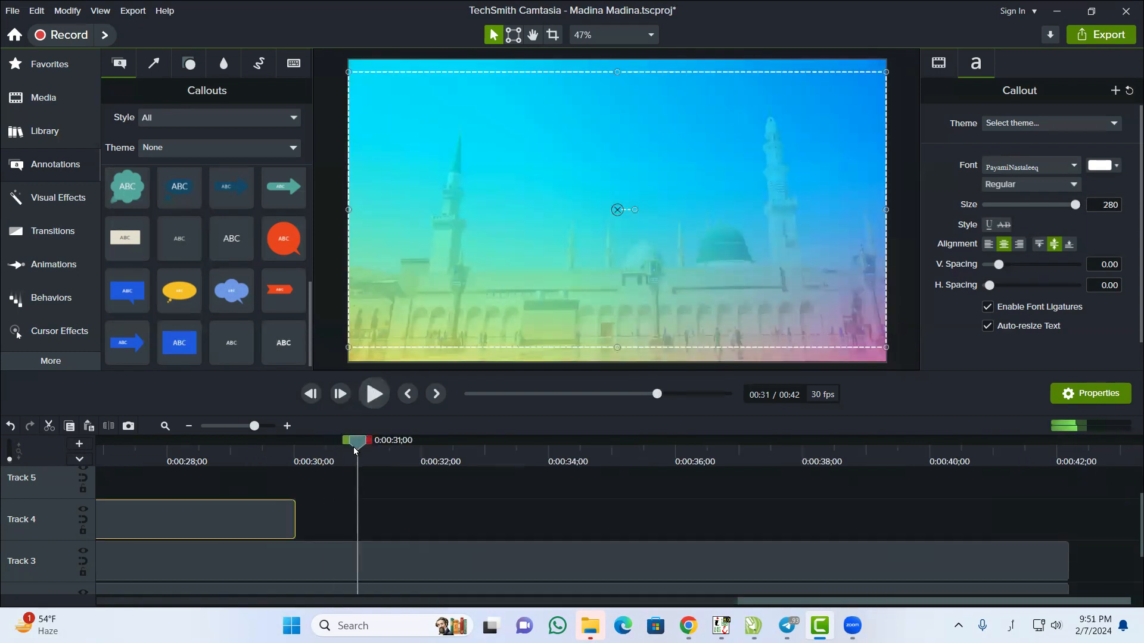
Replay the audio around the eighth clip's end in short stretches, the last one from 0:00:27;25
left_click_drag(354, 448, 264, 446)
left_click(369, 404)
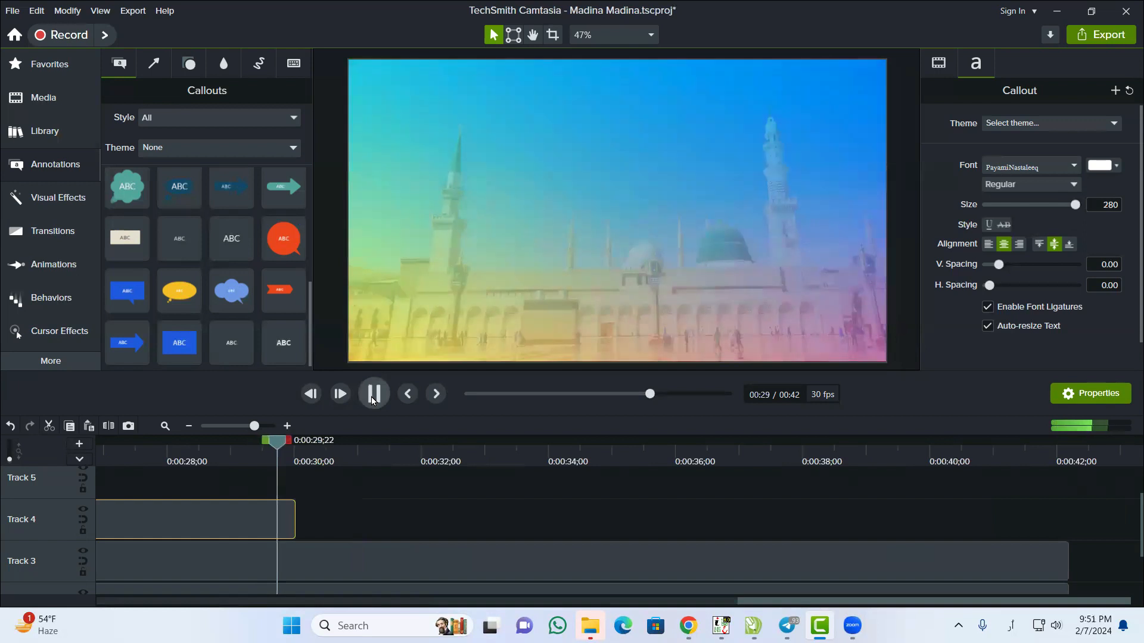
left_click(321, 445)
left_click_drag(321, 444, 163, 445)
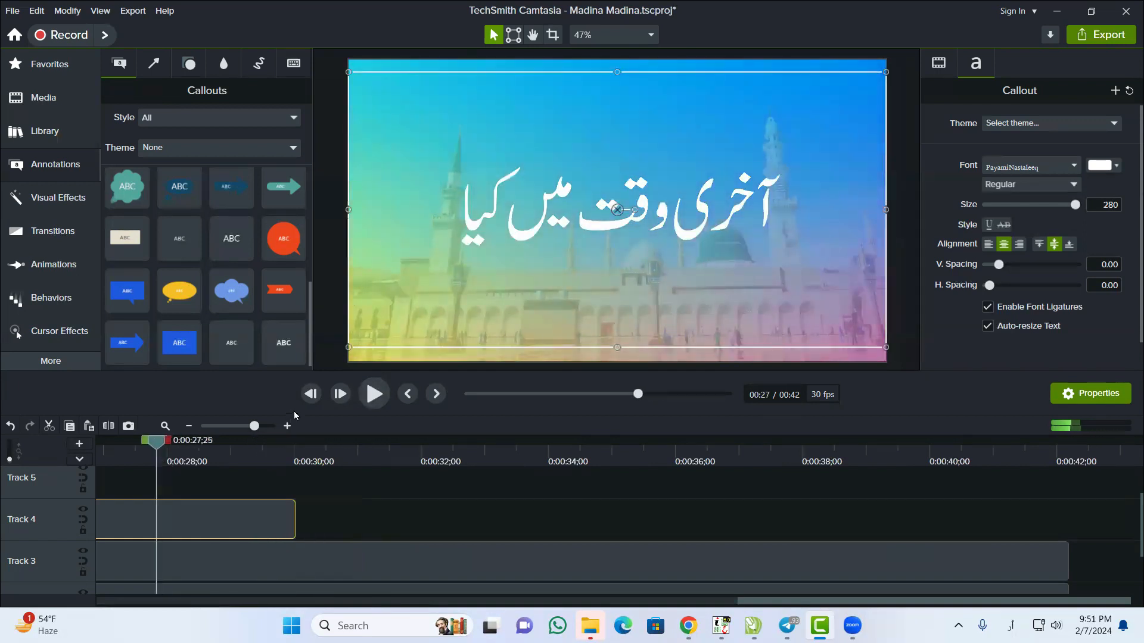
left_click(375, 393)
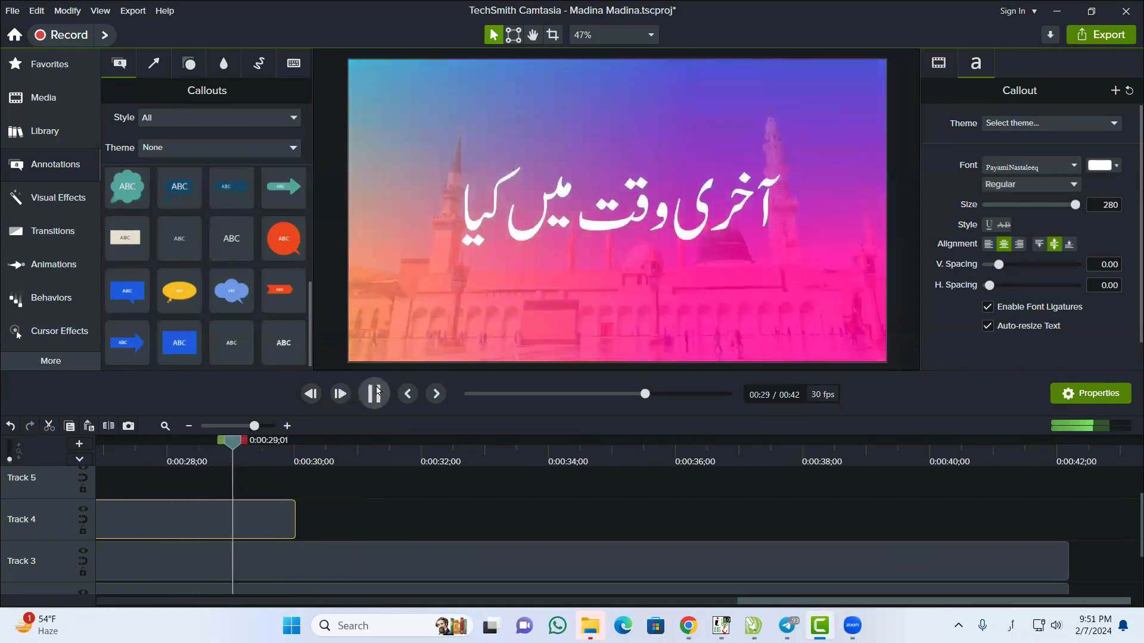
left_click(377, 391)
Trim the end of the eighth text clip back in two passes to 0:00:29;00, replaying the audio in between
left_click_drag(284, 448, 249, 457)
left_click_drag(291, 513, 249, 513)
left_click(370, 402)
left_click(305, 446)
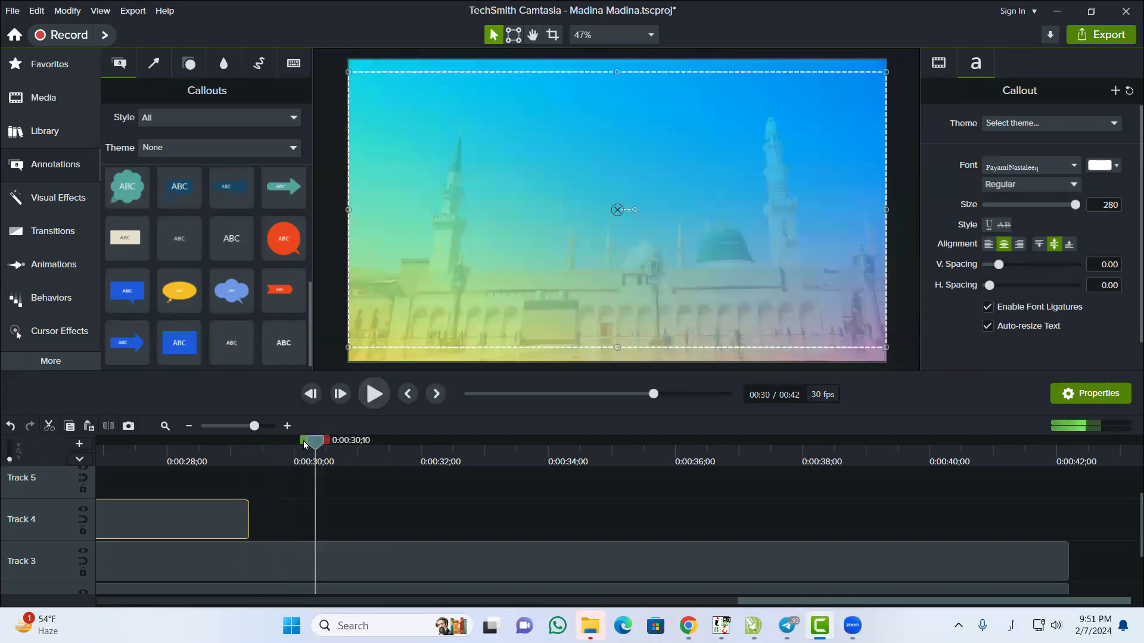
left_click(227, 462)
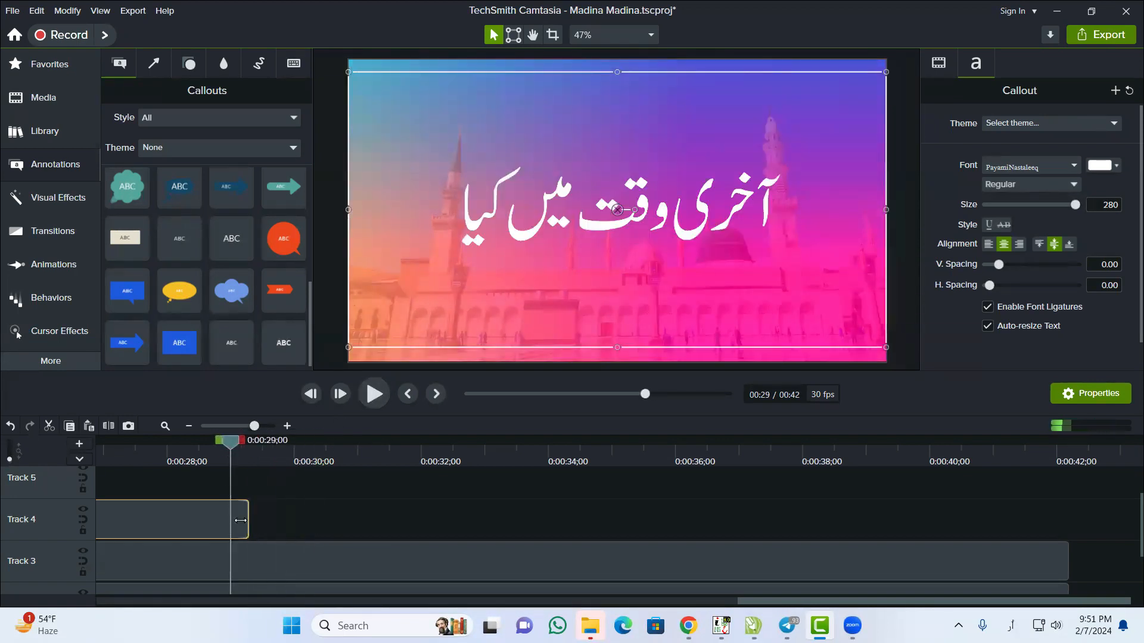
left_click_drag(240, 520, 230, 520)
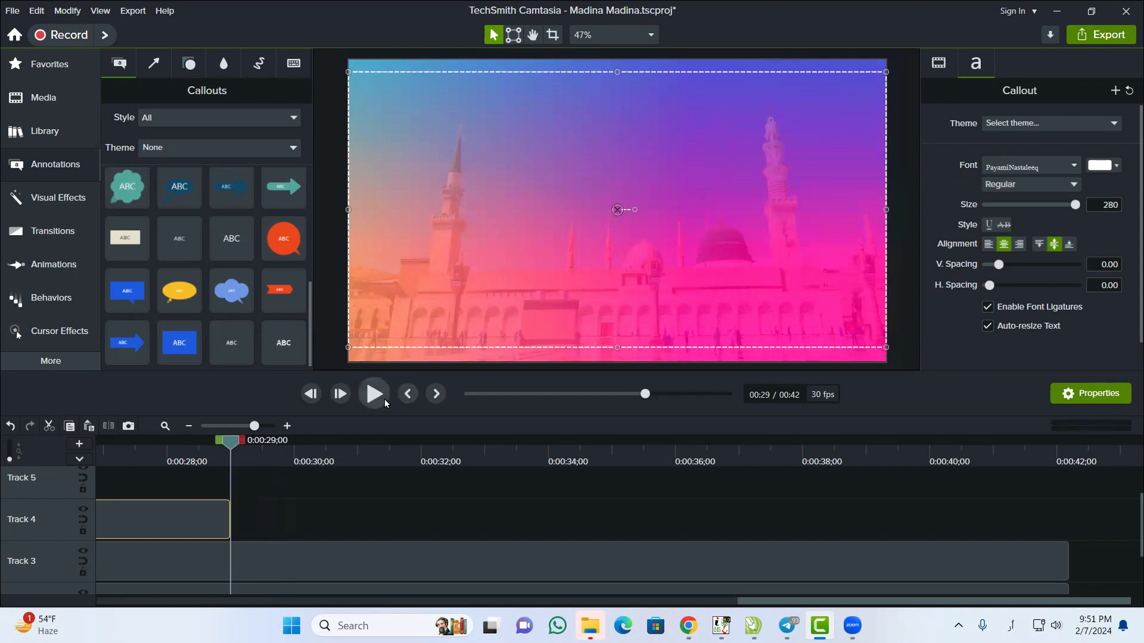
Play on from 0:00:29;00, then extend the eighth clip's end slightly to about 0:00:29;04
left_click(381, 398)
key("space")
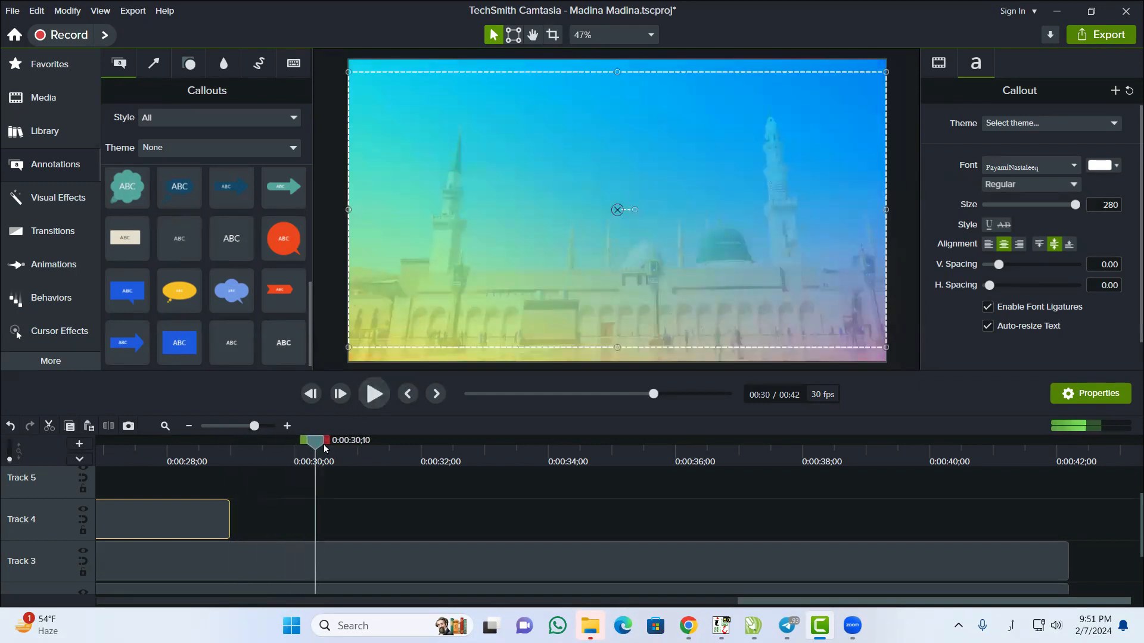
left_click_drag(298, 454, 212, 454)
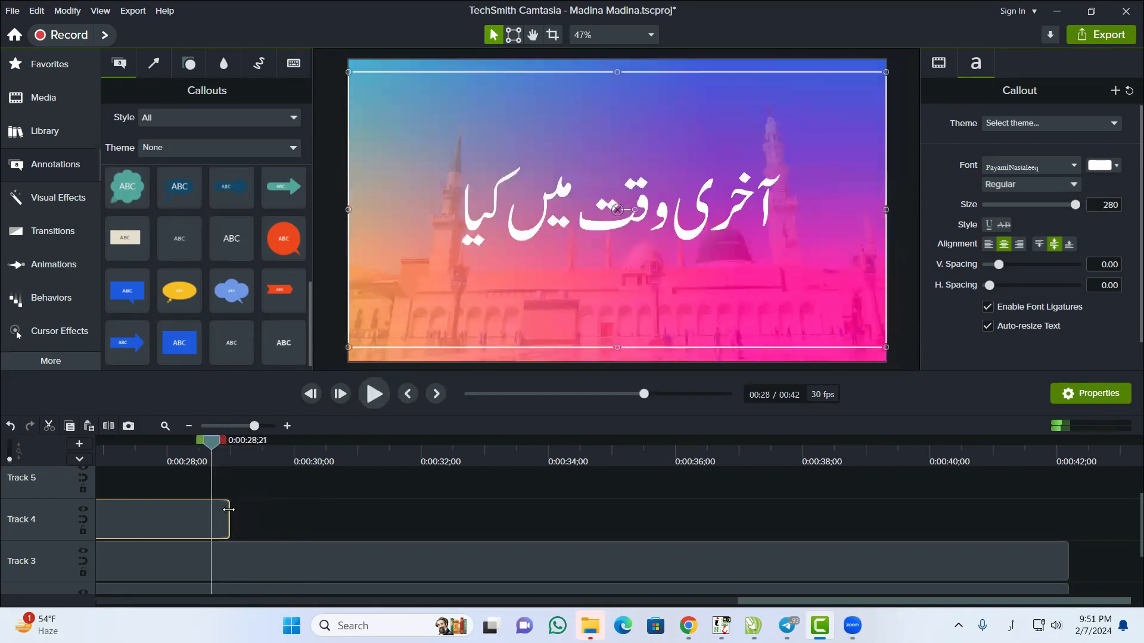
left_click_drag(235, 510, 238, 510)
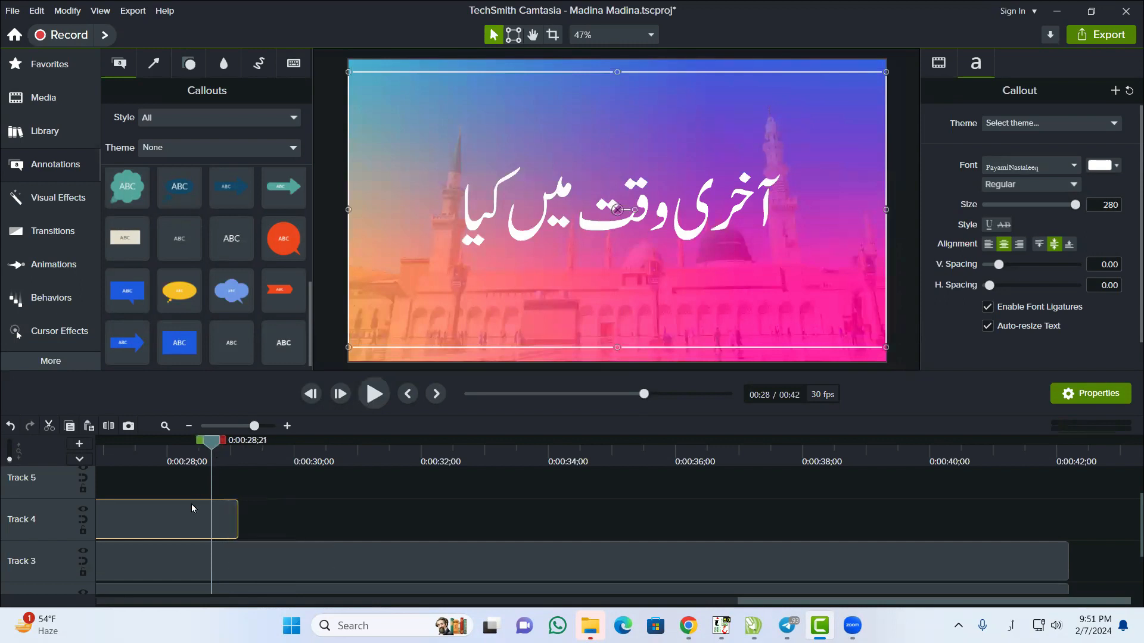
Paste a copy of the eighth text clip directly after it and replace its wording with "رونق دنیا دیکھوں"
key("ctrl+v")
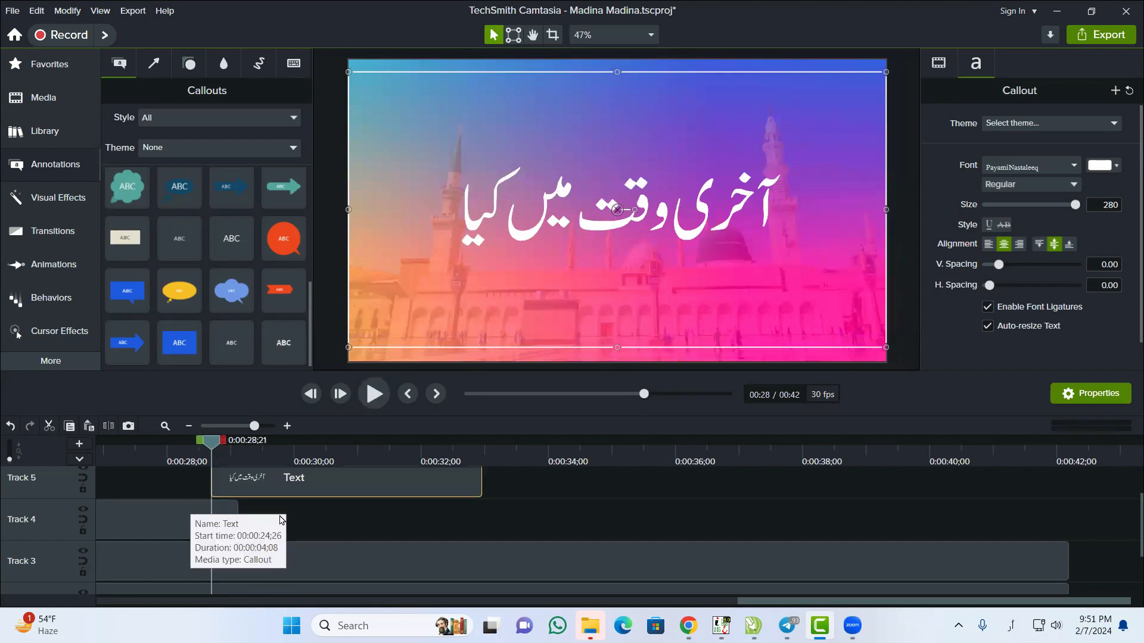
left_click_drag(281, 483, 307, 527)
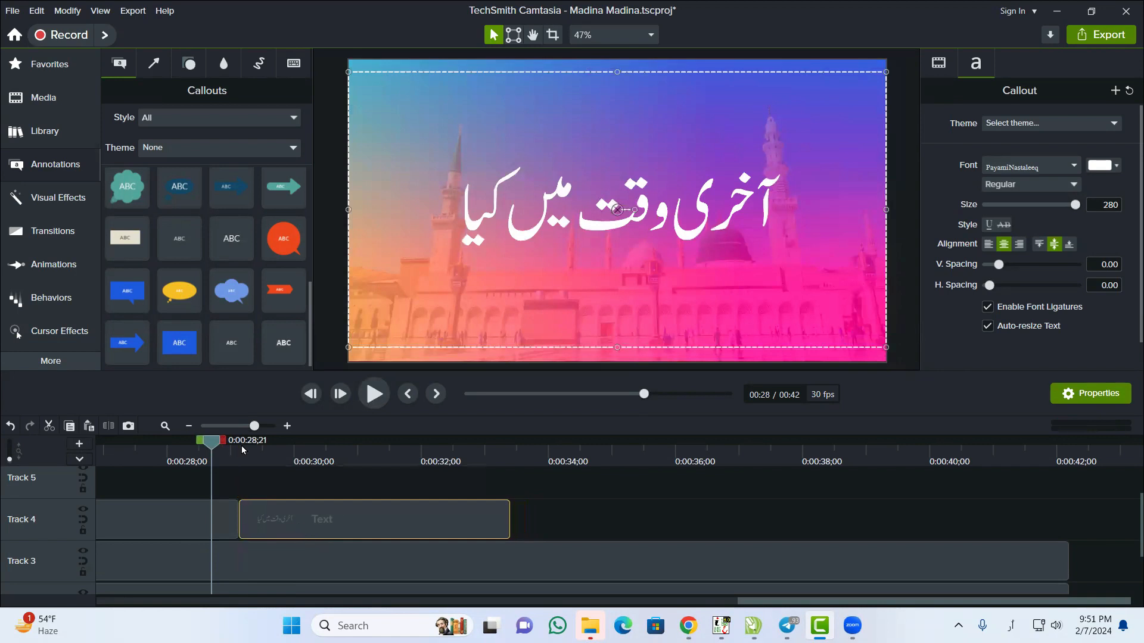
left_click(298, 463)
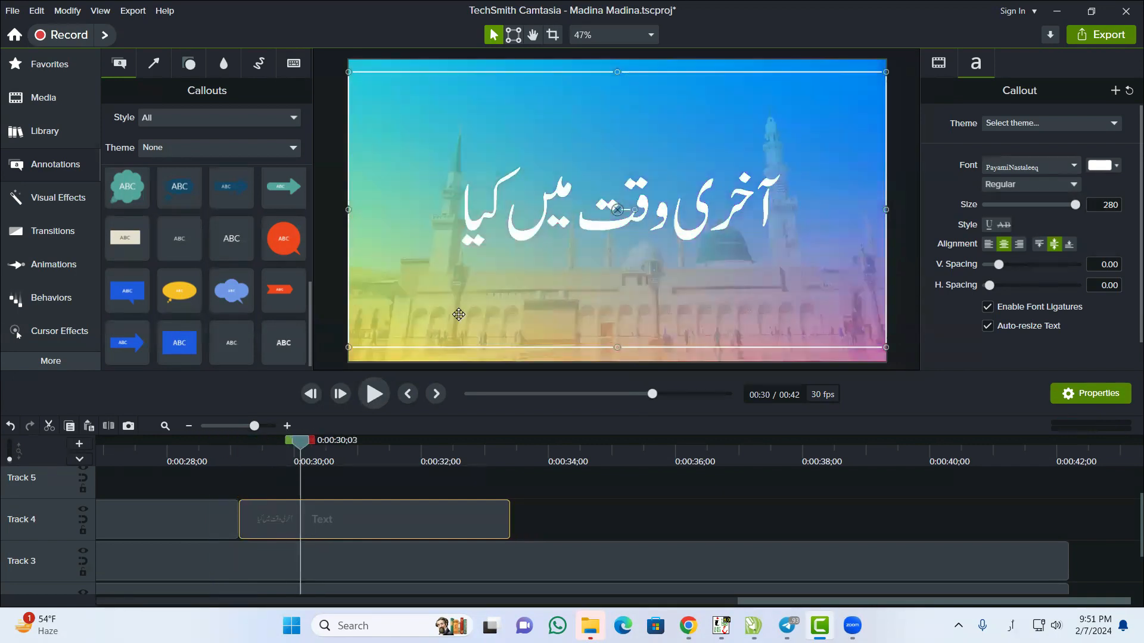
double_click(531, 223)
type("رونق د")
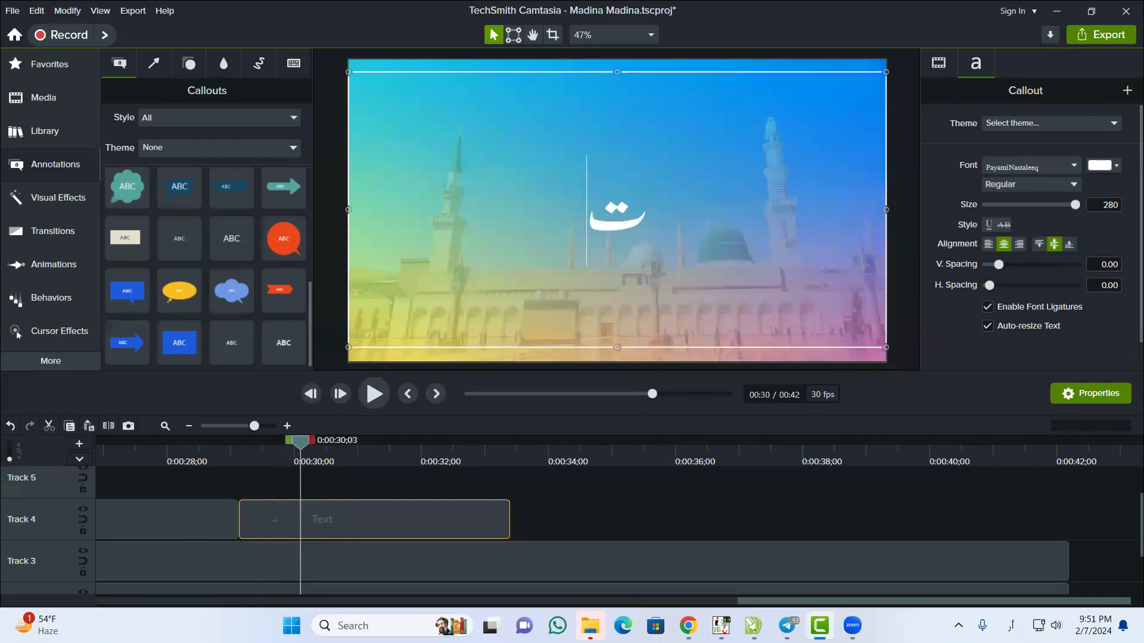
type("نیادیکھوں")
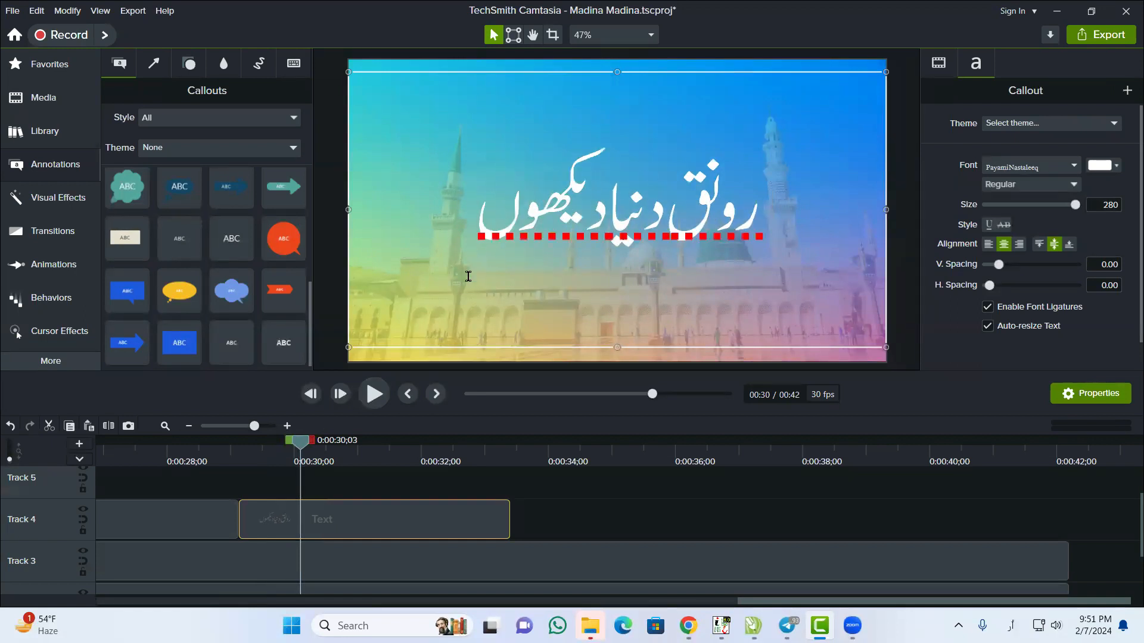
Play the ninth clip's section from 0:00:29;05, then extend the clip's end to the playhead at 0:00:36;16
left_click_drag(305, 449, 239, 443)
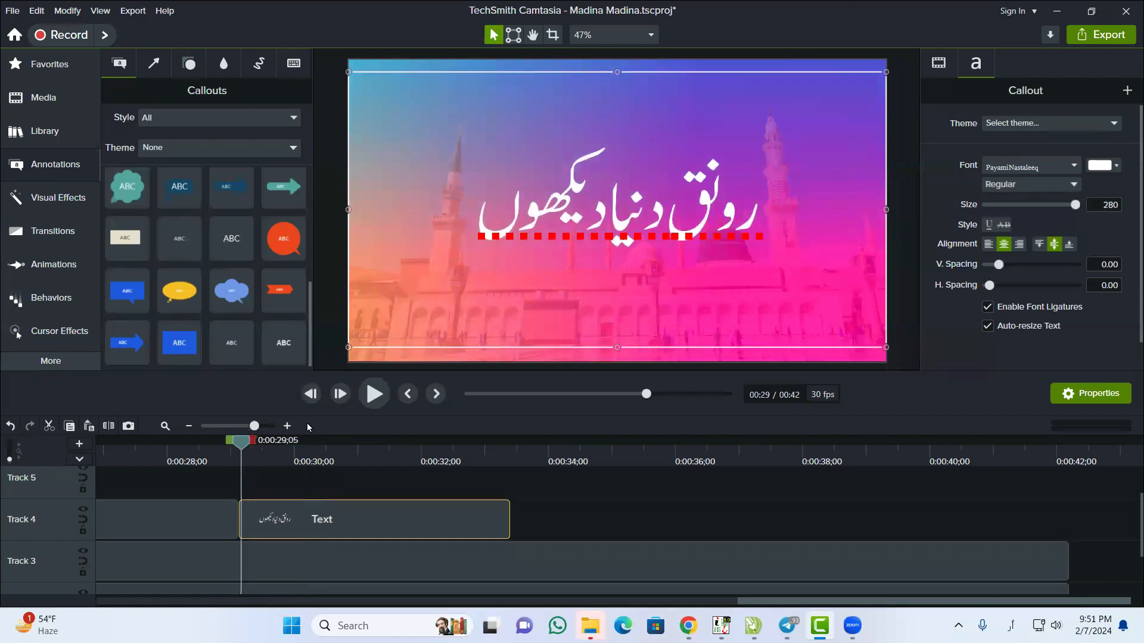
left_click(374, 395)
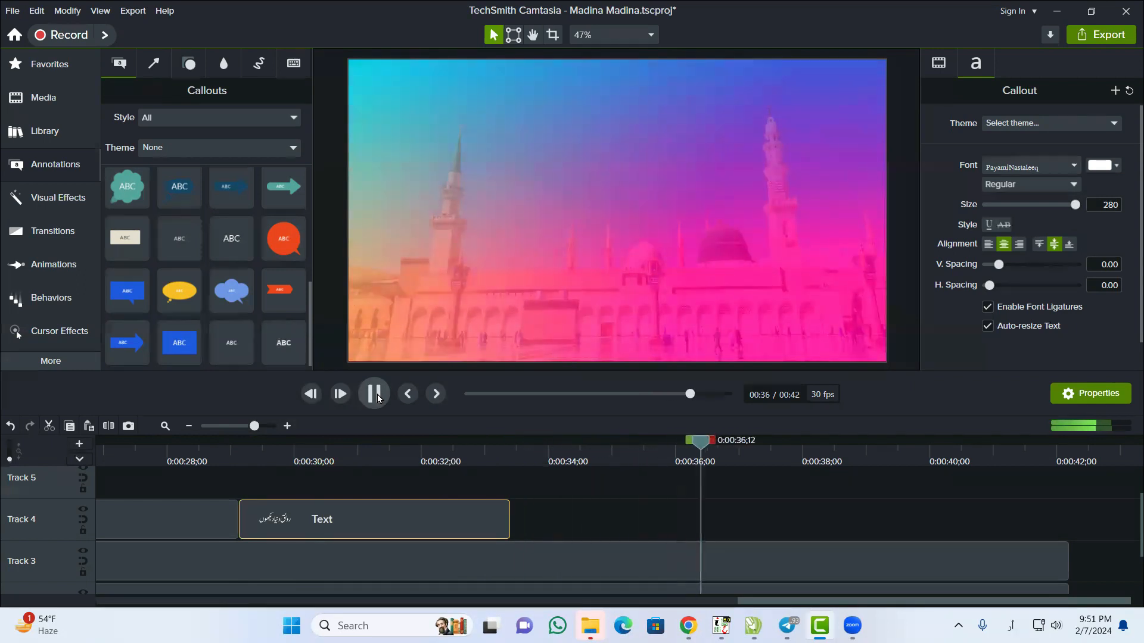
left_click(618, 208)
left_click_drag(727, 448, 711, 446)
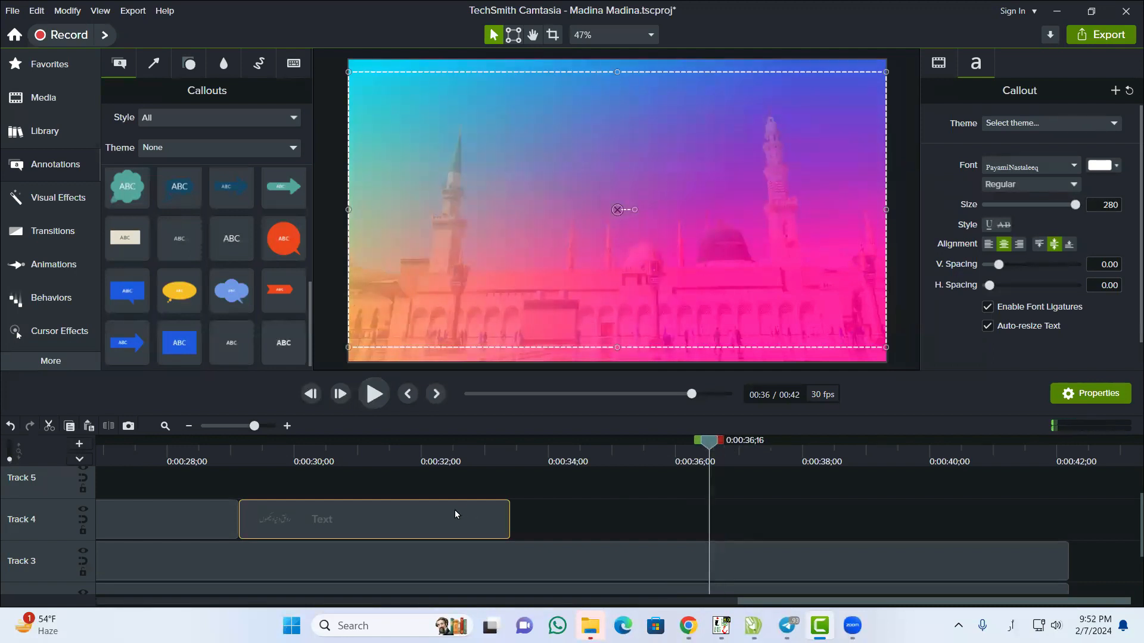
left_click(510, 518)
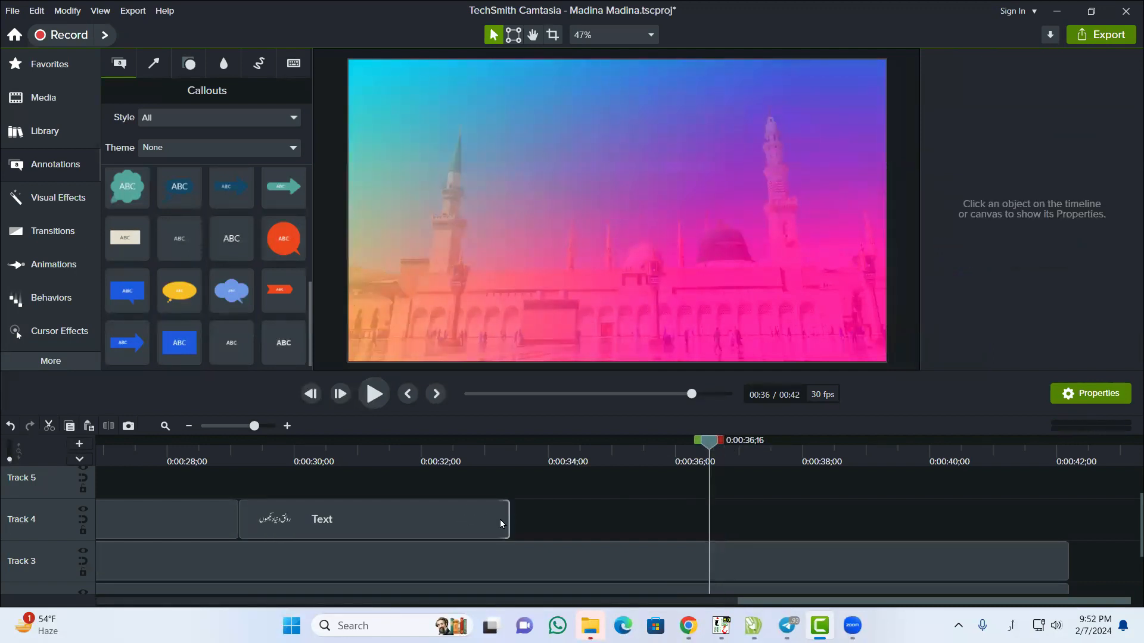
left_click_drag(501, 520, 687, 513)
Play the audio on to 0:00:41;10, then paste a copy of the sixth text clip directly after the ninth
left_click(375, 395)
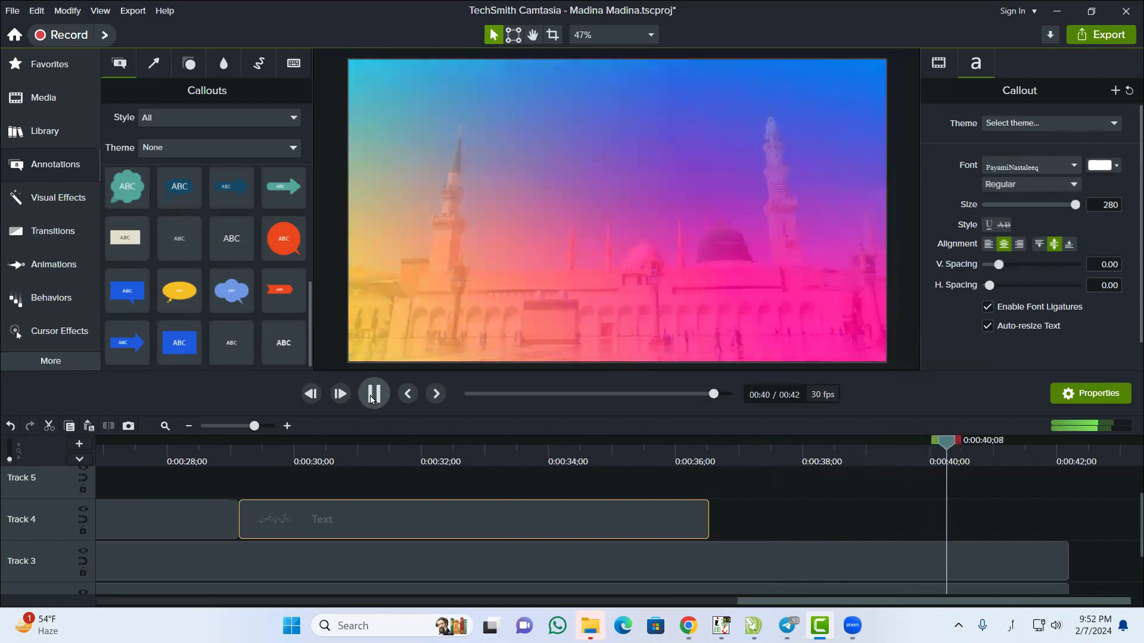
left_click(373, 400)
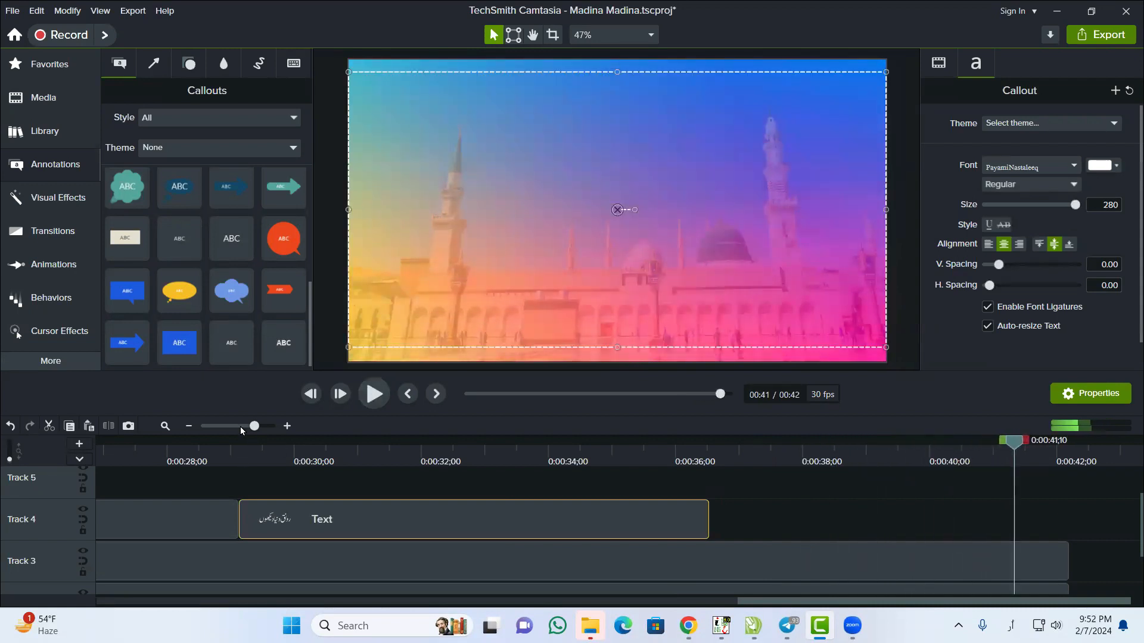
left_click(241, 427)
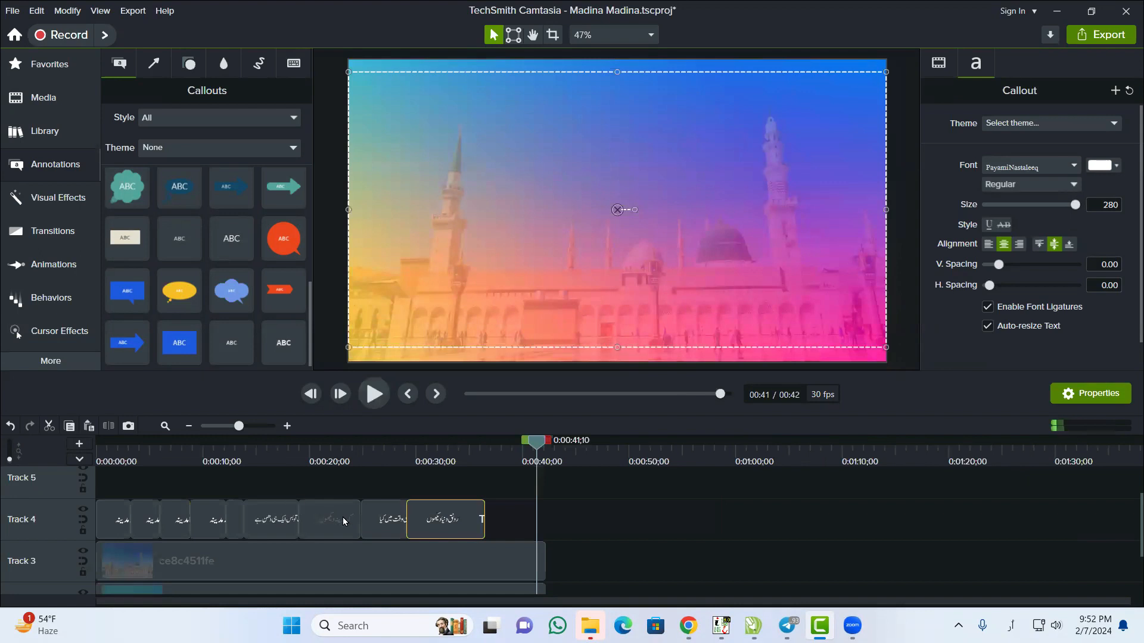
left_click(277, 523)
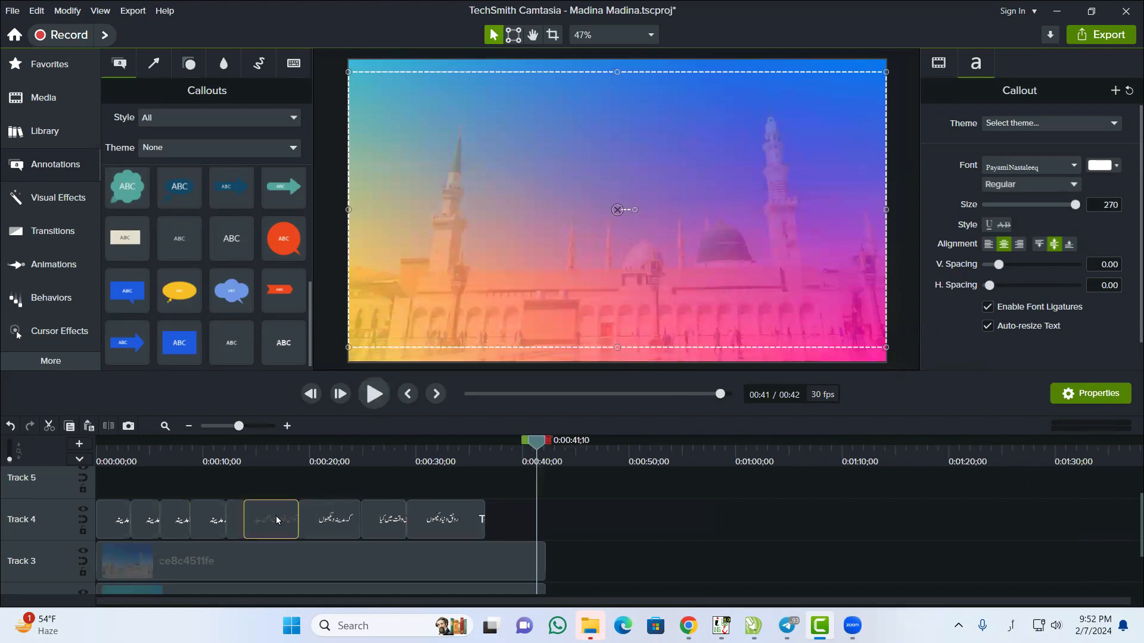
left_click(564, 507)
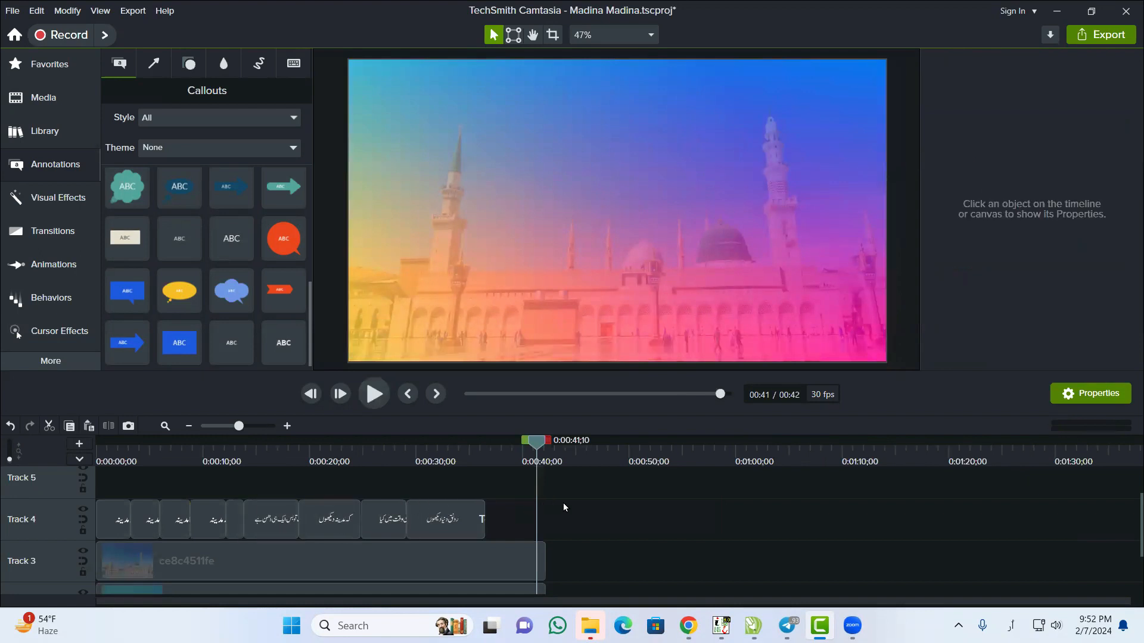
key("ctrl+v")
left_click_drag(577, 514, 528, 524)
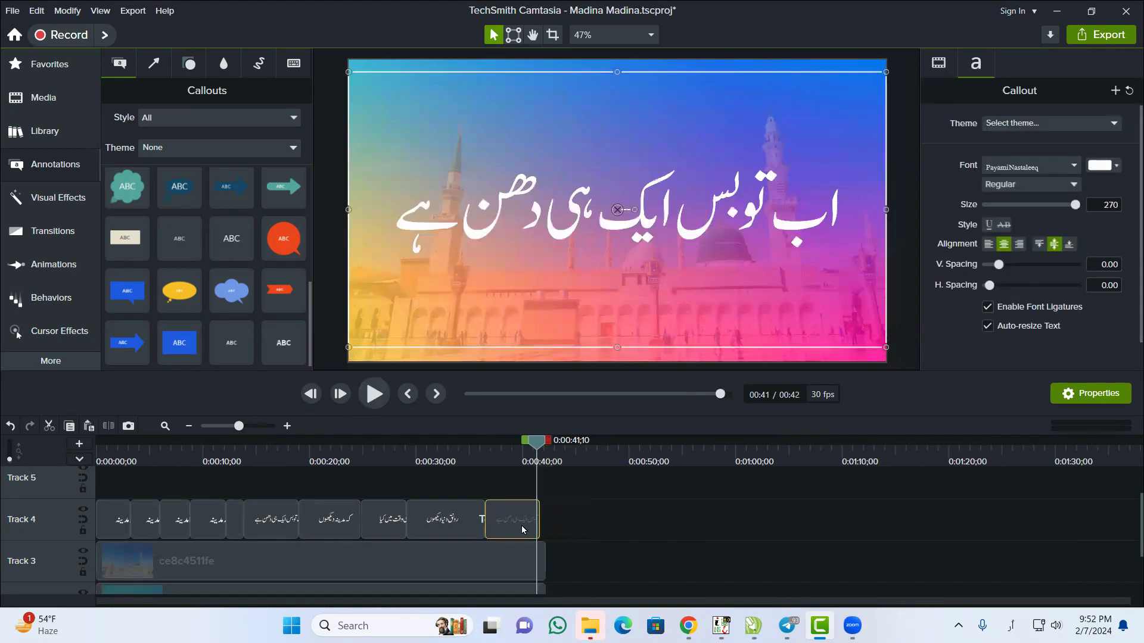
Extend the tenth text clip's end to match the end of the background image clip and save the project
left_click(249, 426)
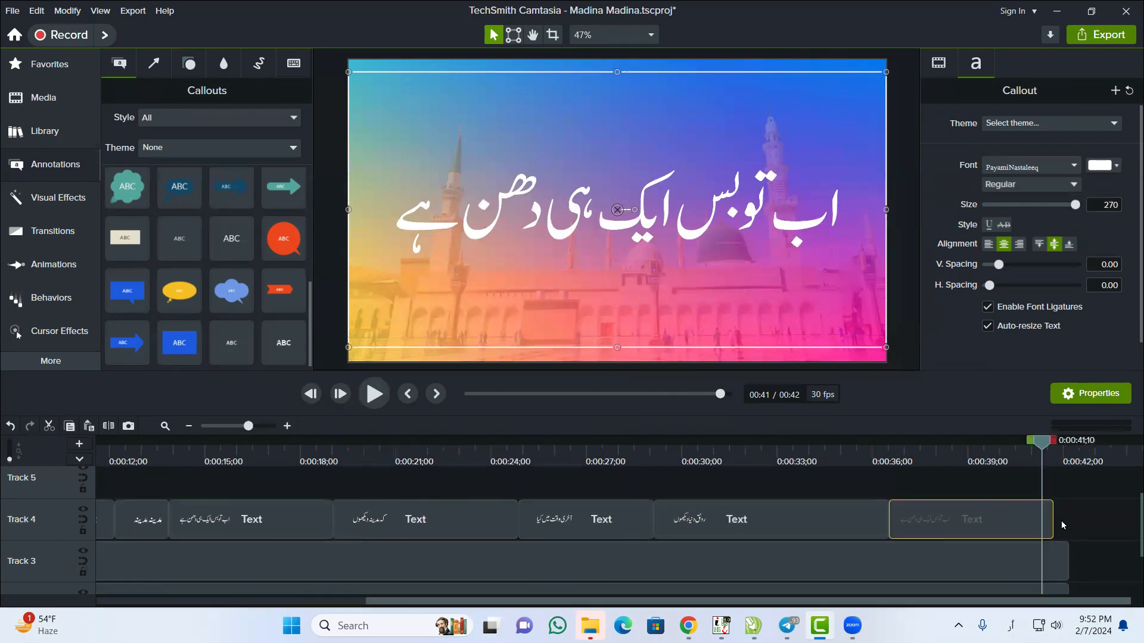
left_click_drag(1047, 514, 1068, 514)
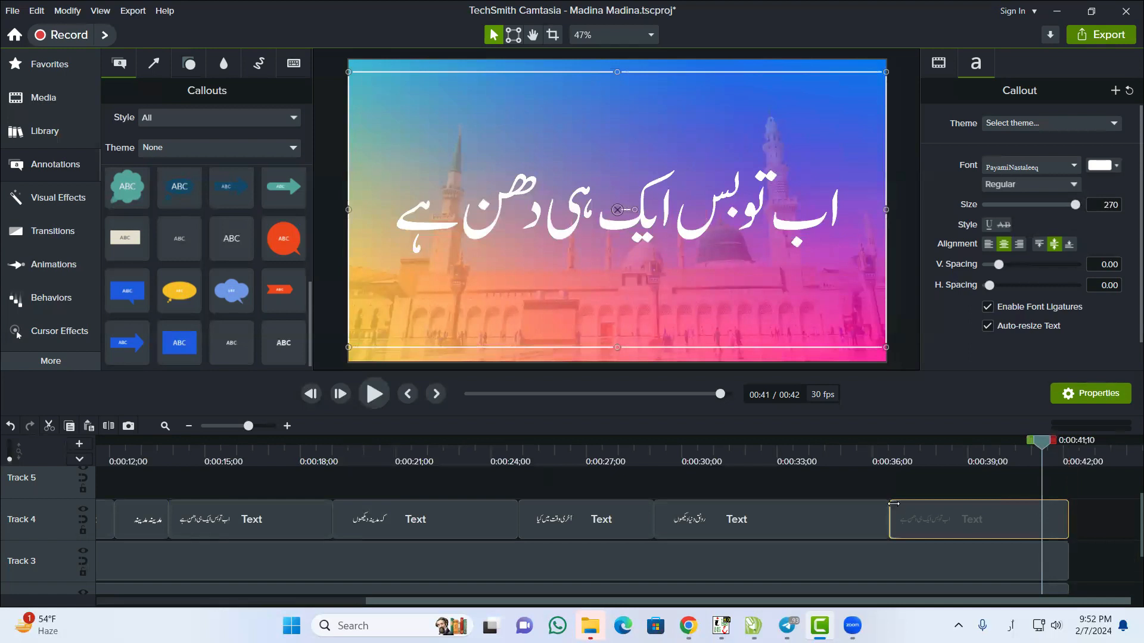
key("ctrl+s")
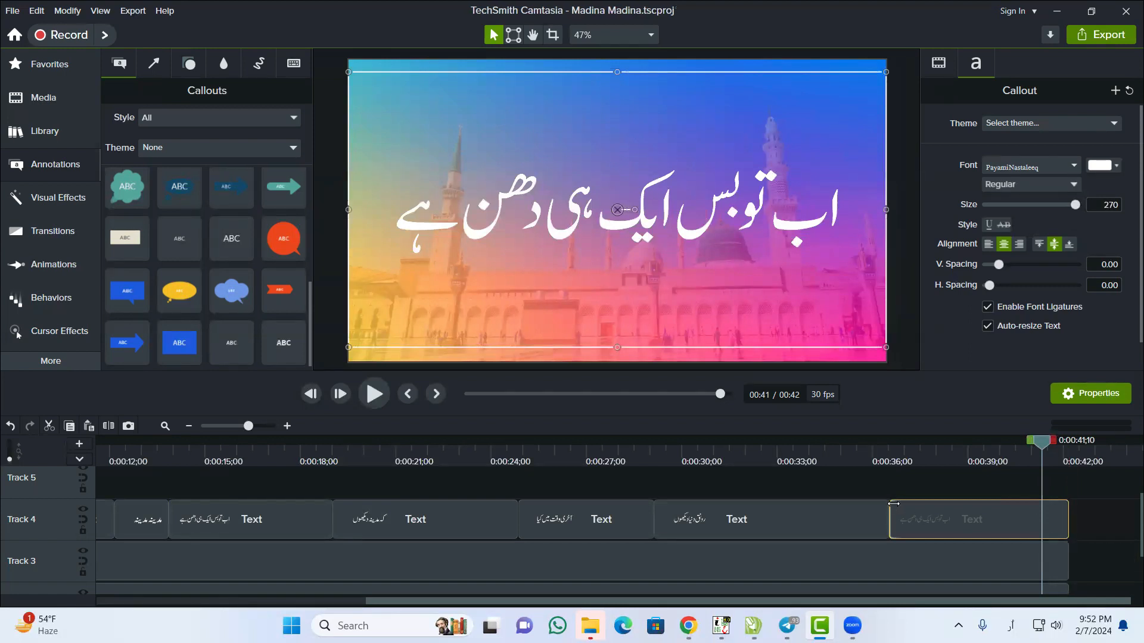
Play the whole project from 0:00:00;00 to its end and return the playhead to the start
left_click_drag(1044, 450, 2, 521)
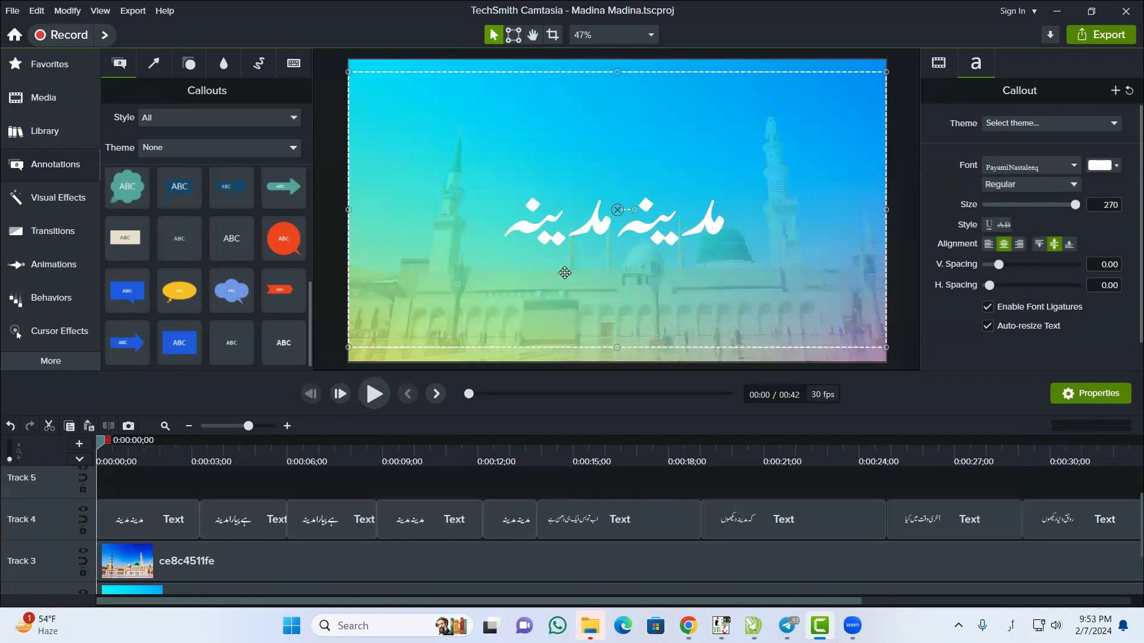
left_click(370, 394)
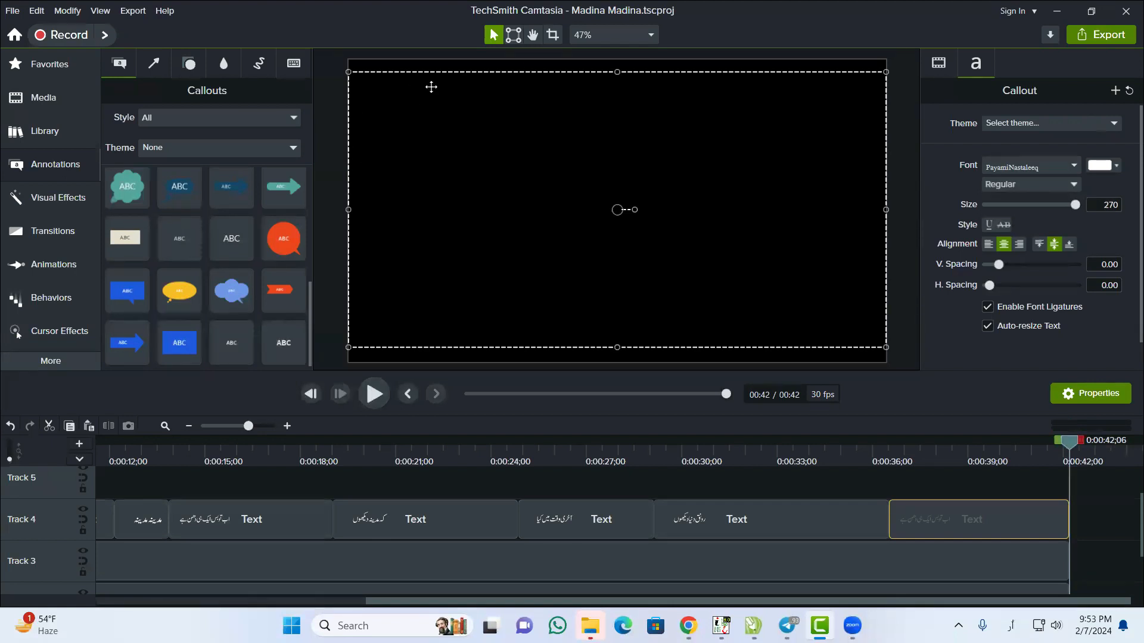
left_click(605, 485)
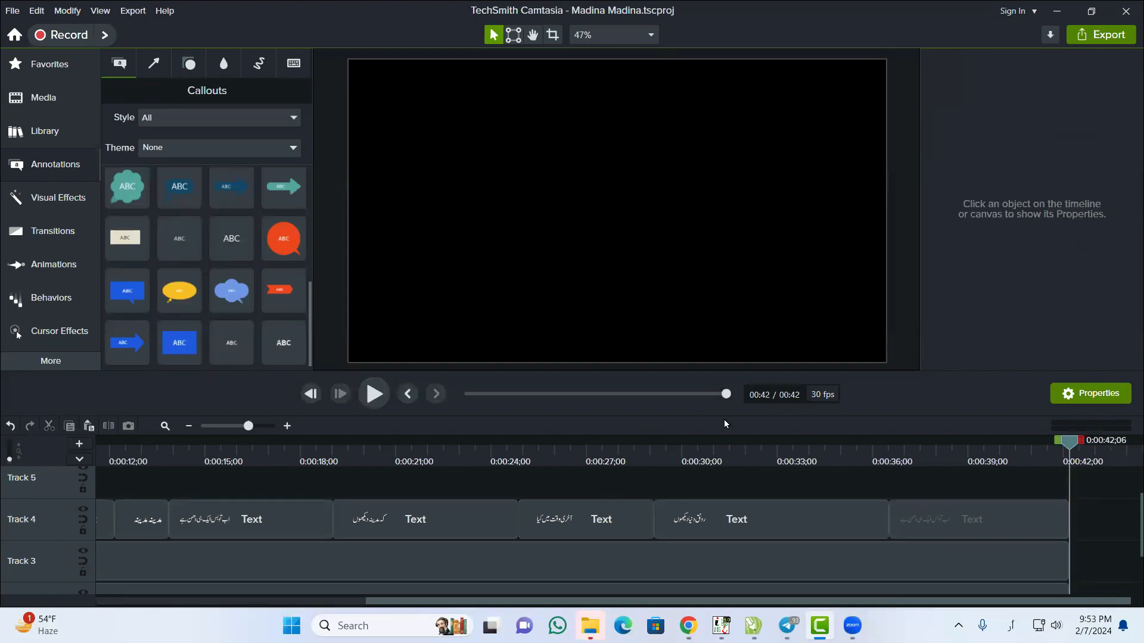
left_click_drag(1063, 440, 1, 472)
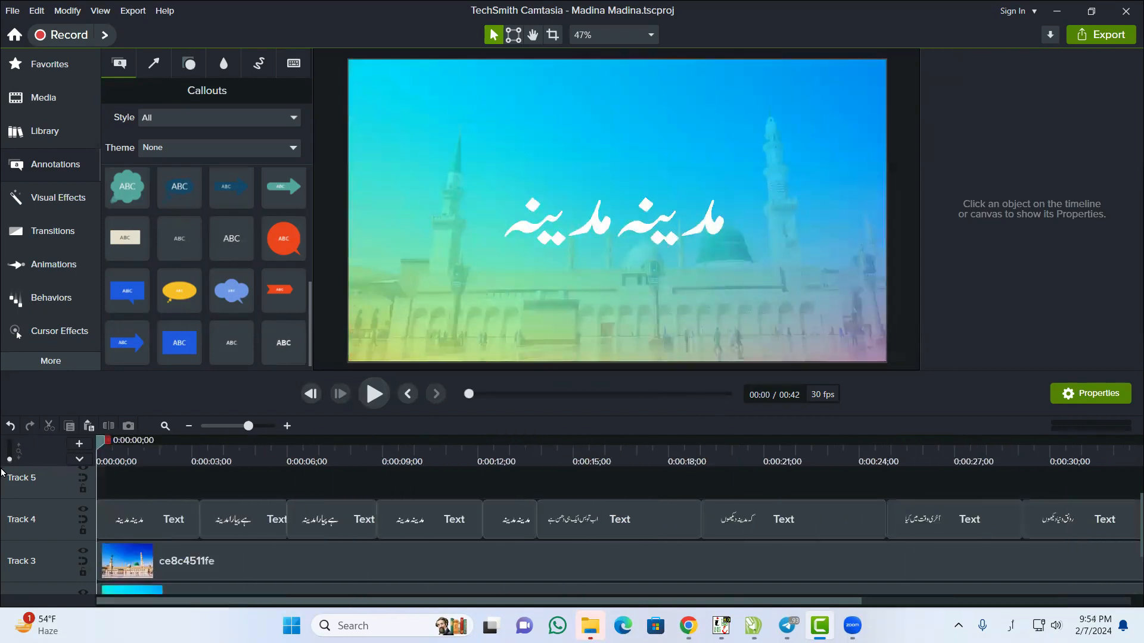